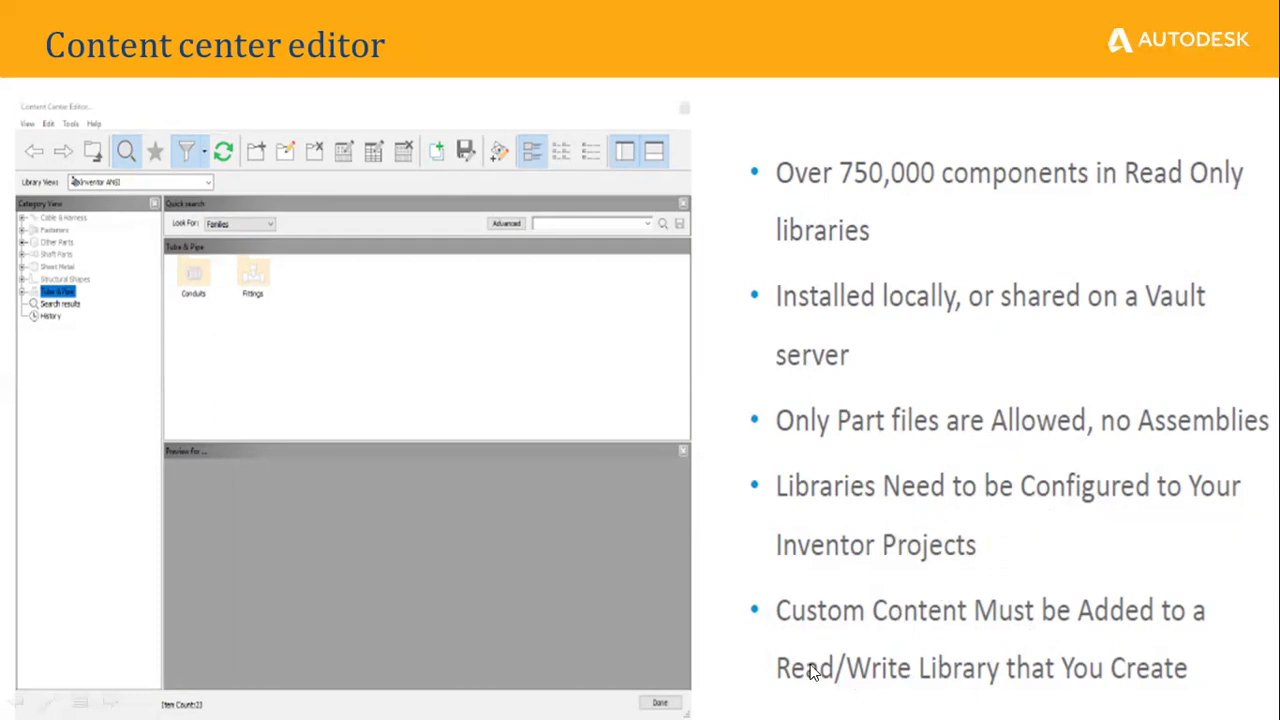
- End the slideshow, switch to Autodesk Inventor and open the project manager
left_click(886, 622)
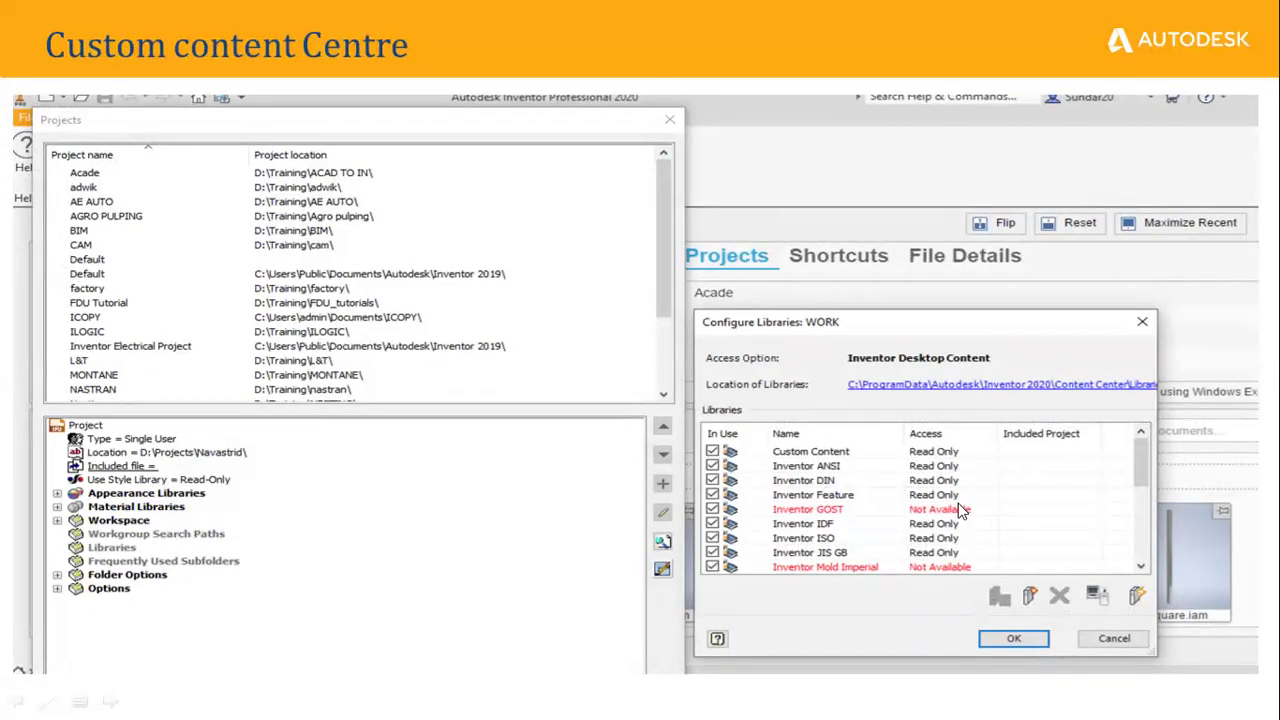
key("Escape")
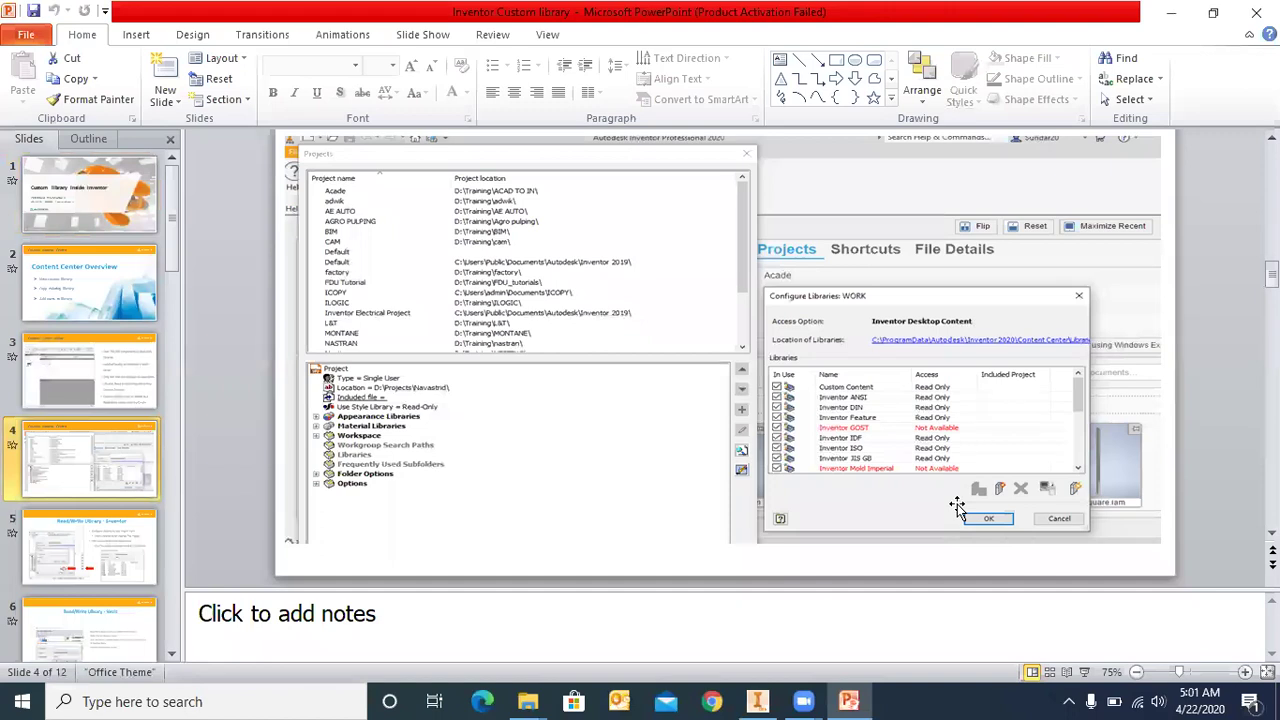
left_click(760, 700)
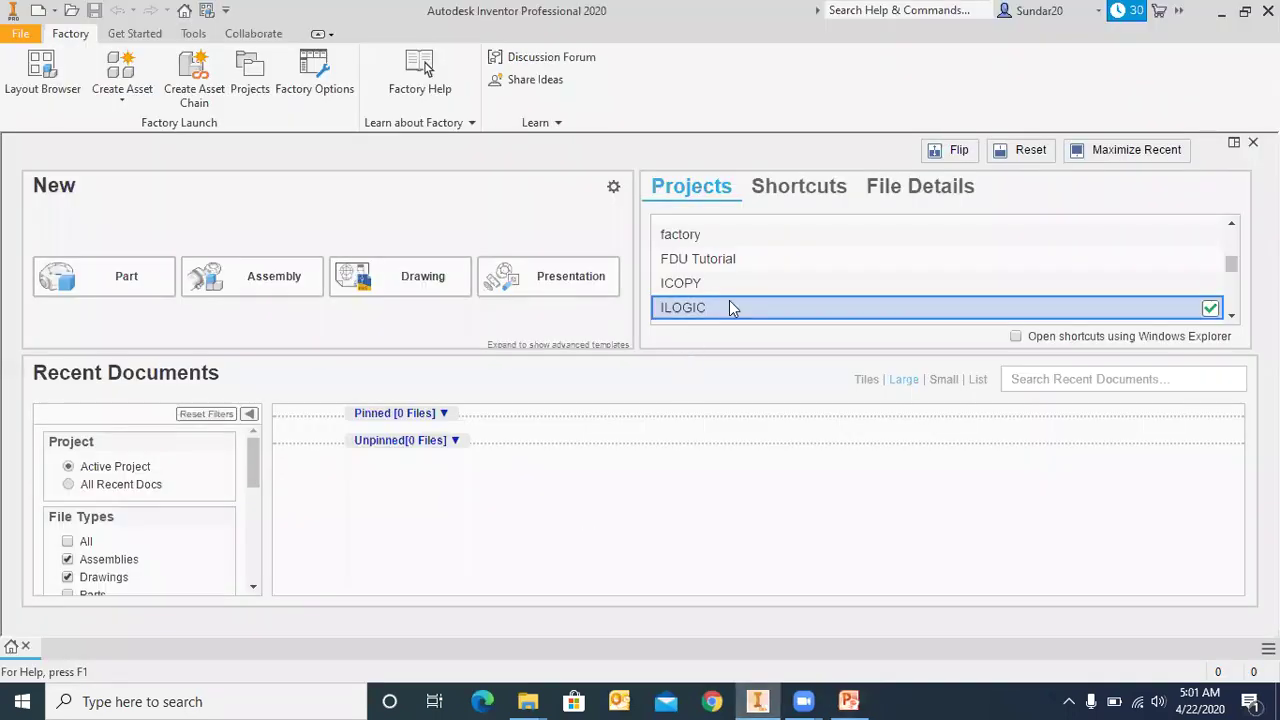
left_click(250, 80)
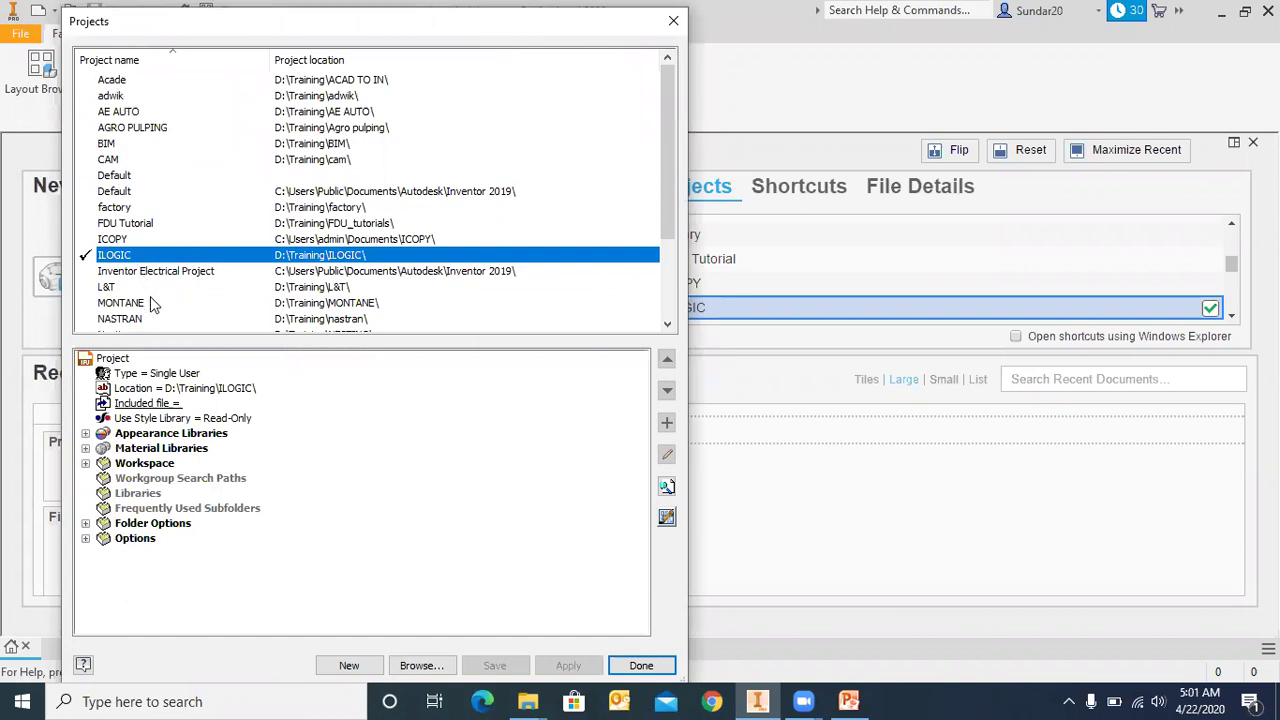
- Open the Content Center library configuration for the ILOGIC project, enlarge its window and examine every library's access status
scroll(160, 306, "down", 1)
scroll(200, 312, "up", 1)
left_click(667, 518)
left_click_drag(857, 532, 967, 647)
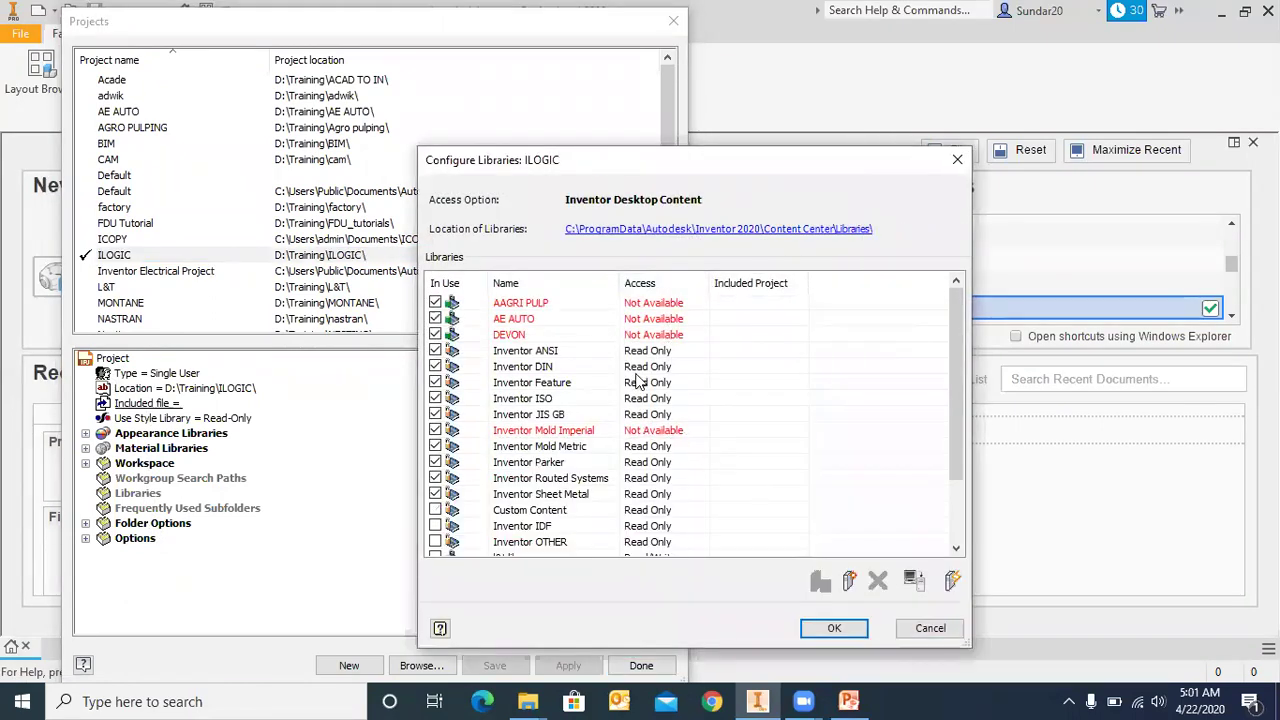
scroll(637, 381, "down", 2)
scroll(733, 441, "up", 2)
left_click_drag(953, 385, 956, 426)
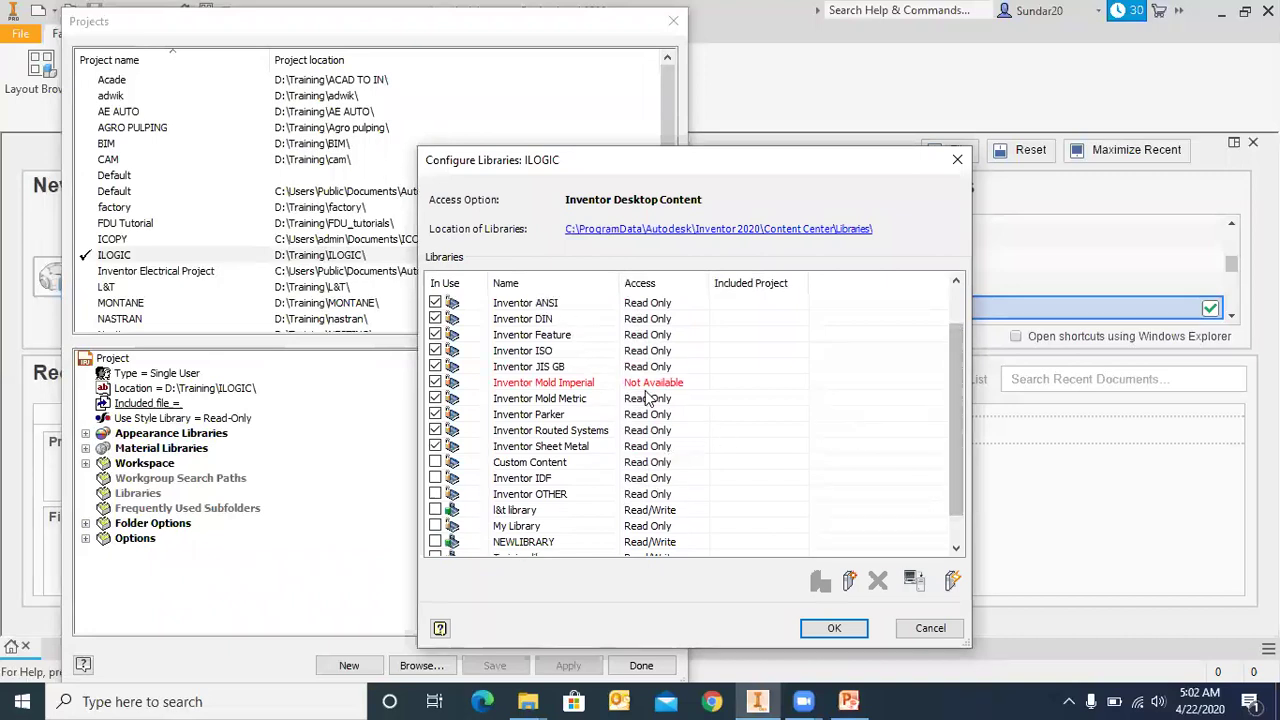
left_click_drag(956, 383, 956, 403)
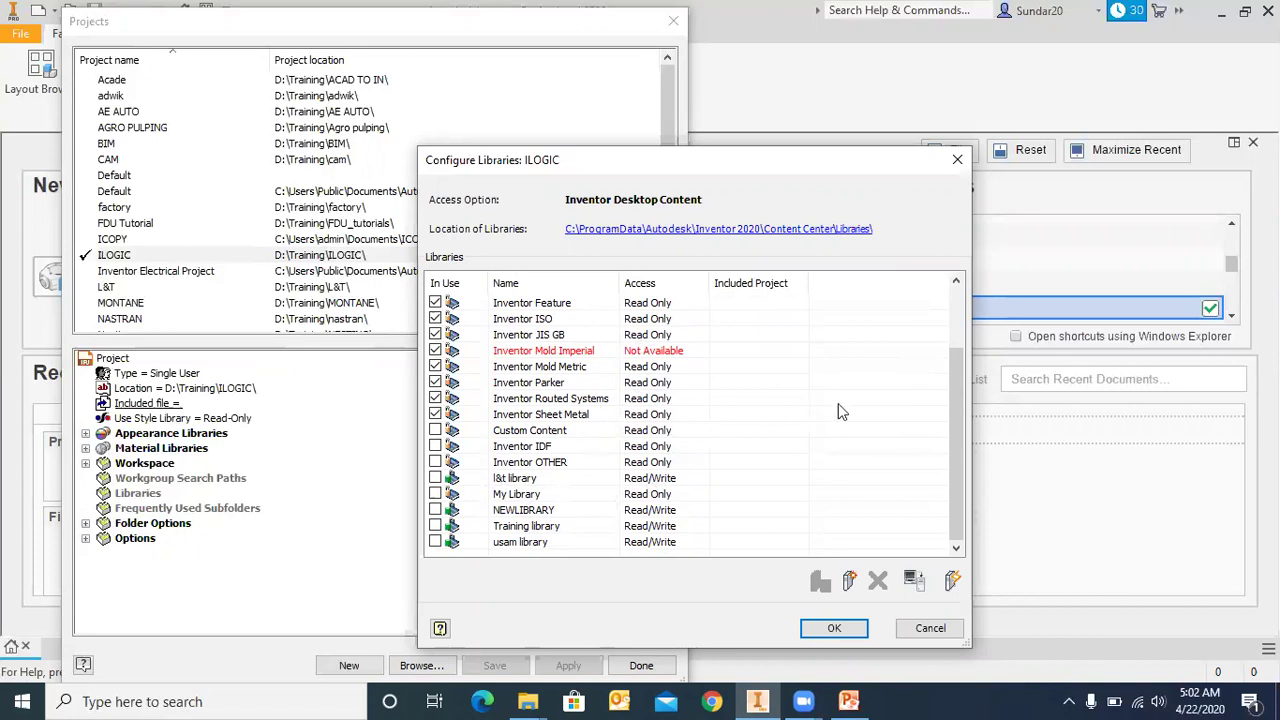
left_click_drag(950, 383, 950, 320)
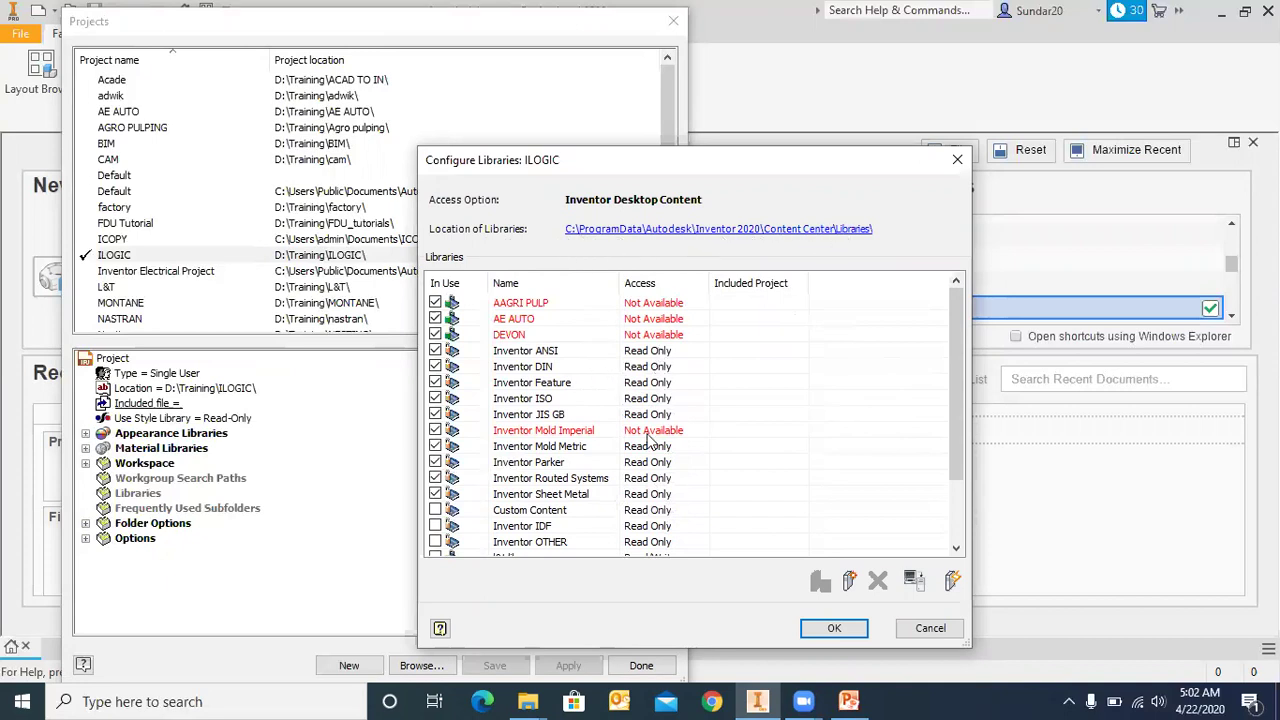
- Open the Content Center Libraries storage folder, look through its library files and switch back to Inventor
left_click(607, 238)
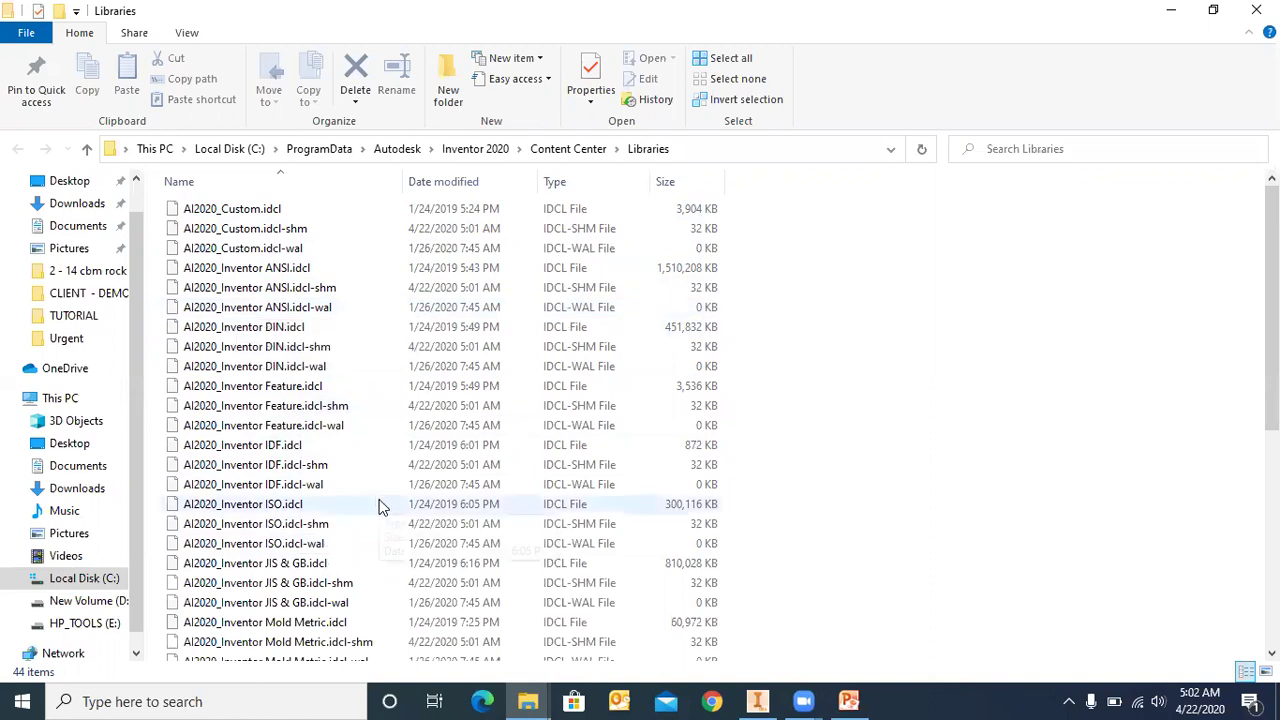
scroll(380, 500, "down", 7)
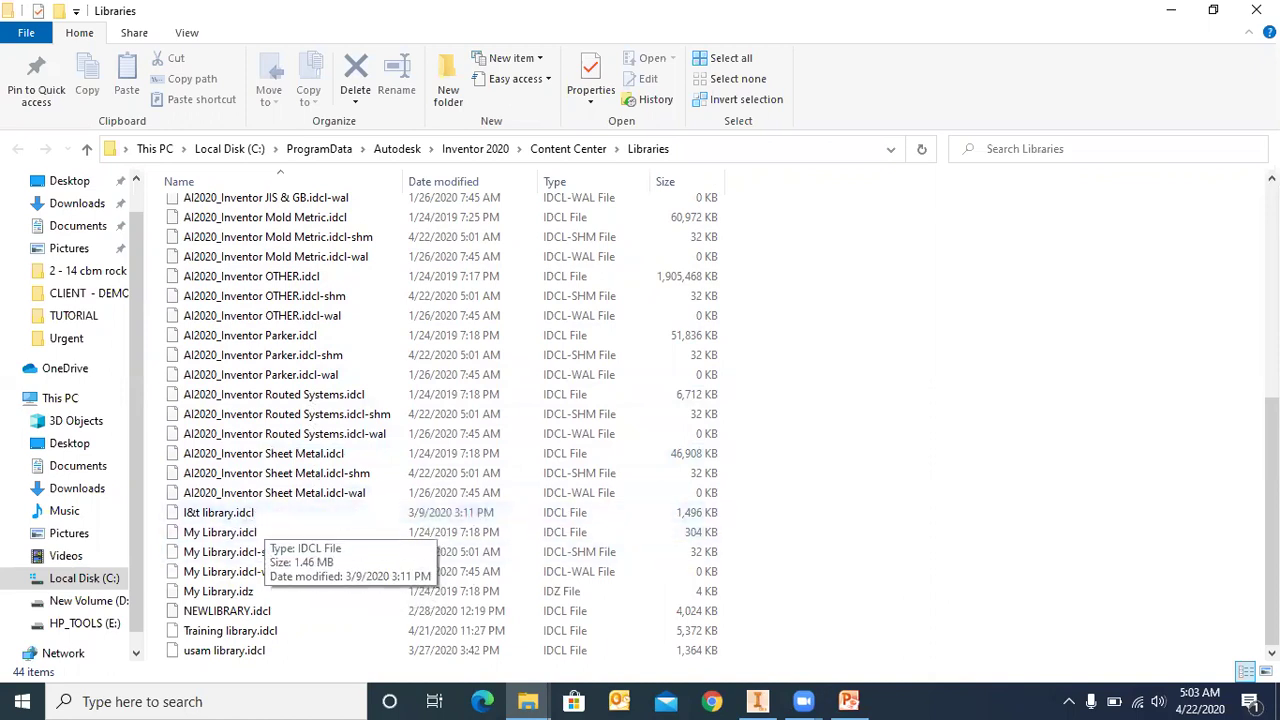
left_click(760, 701)
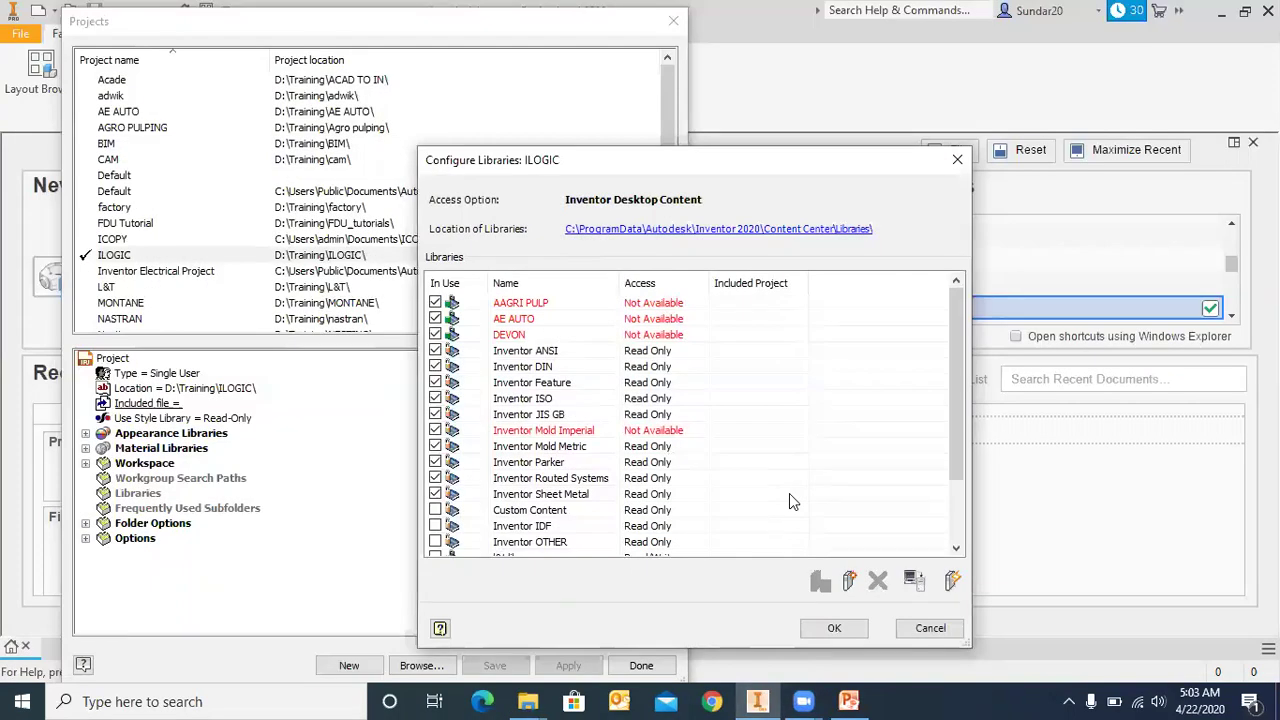
- Look over the ILOGIC project's library list again and close the library configuration
scroll(620, 316, "down", 1)
scroll(620, 316, "up", 1)
left_click(960, 162)
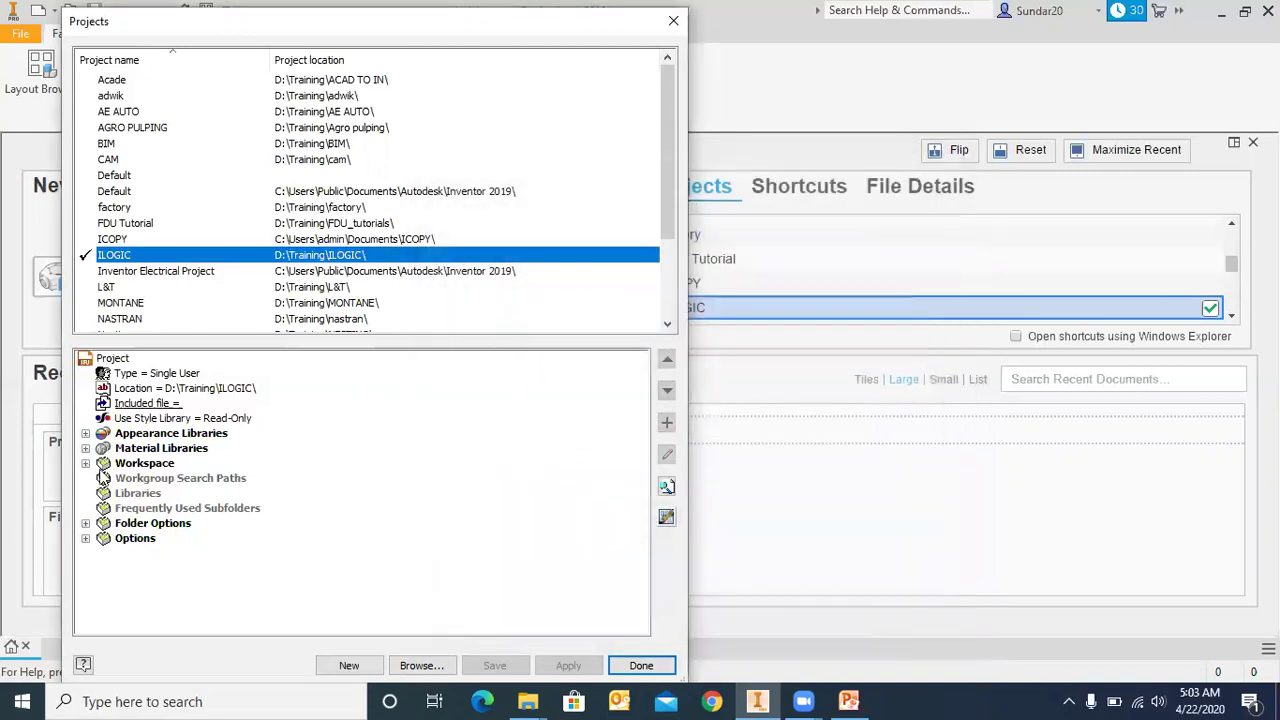
- Expand the ILOGIC project's Folder Options and open the Content Center Files path for editing
left_click(85, 524)
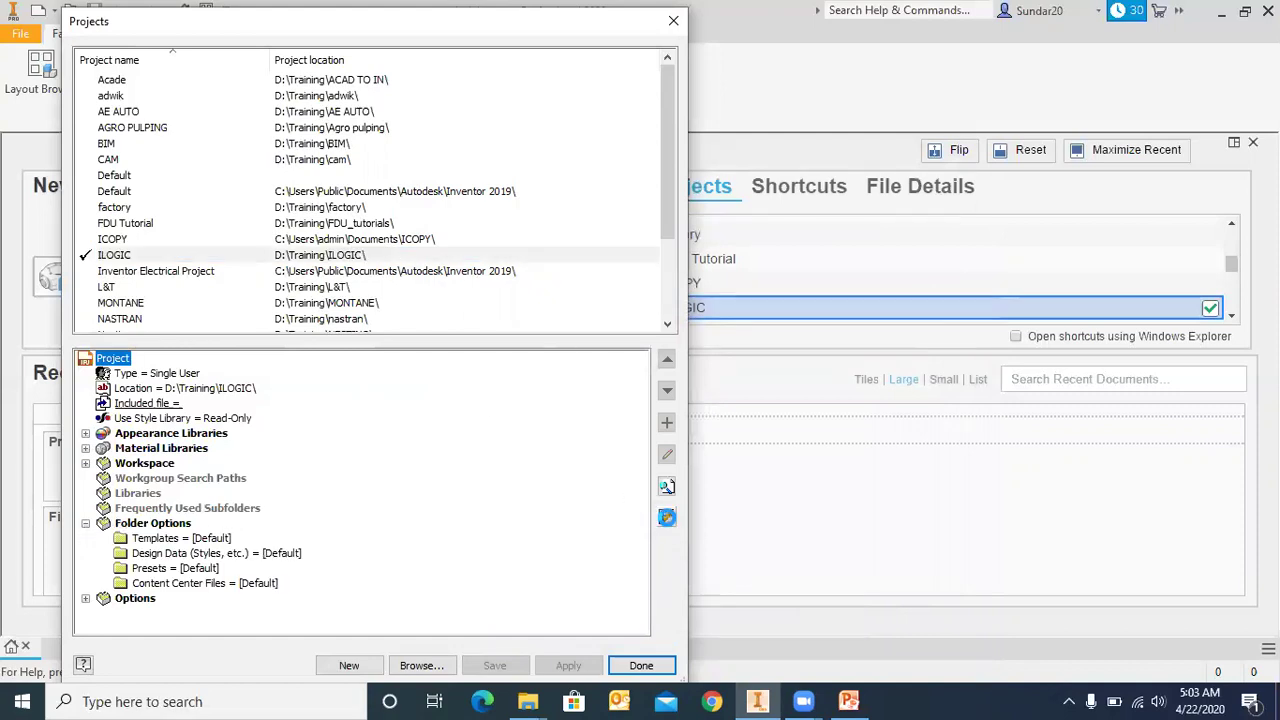
left_click(667, 517)
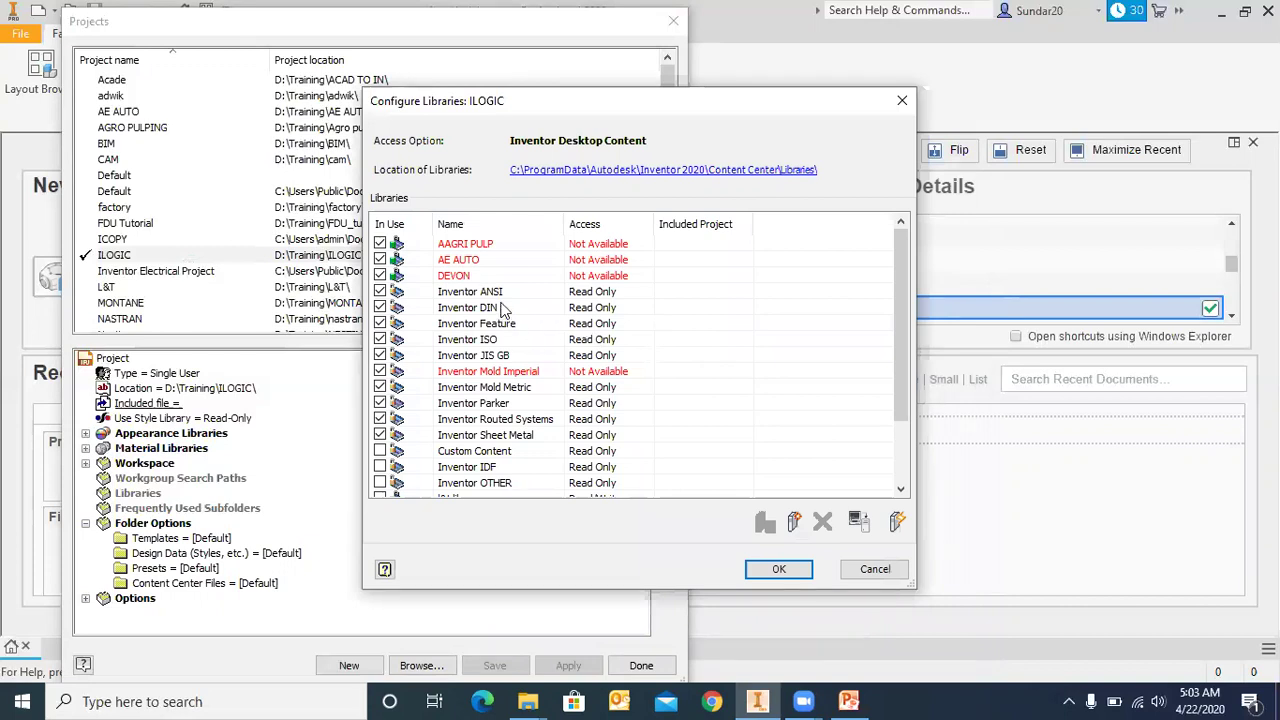
left_click(901, 100)
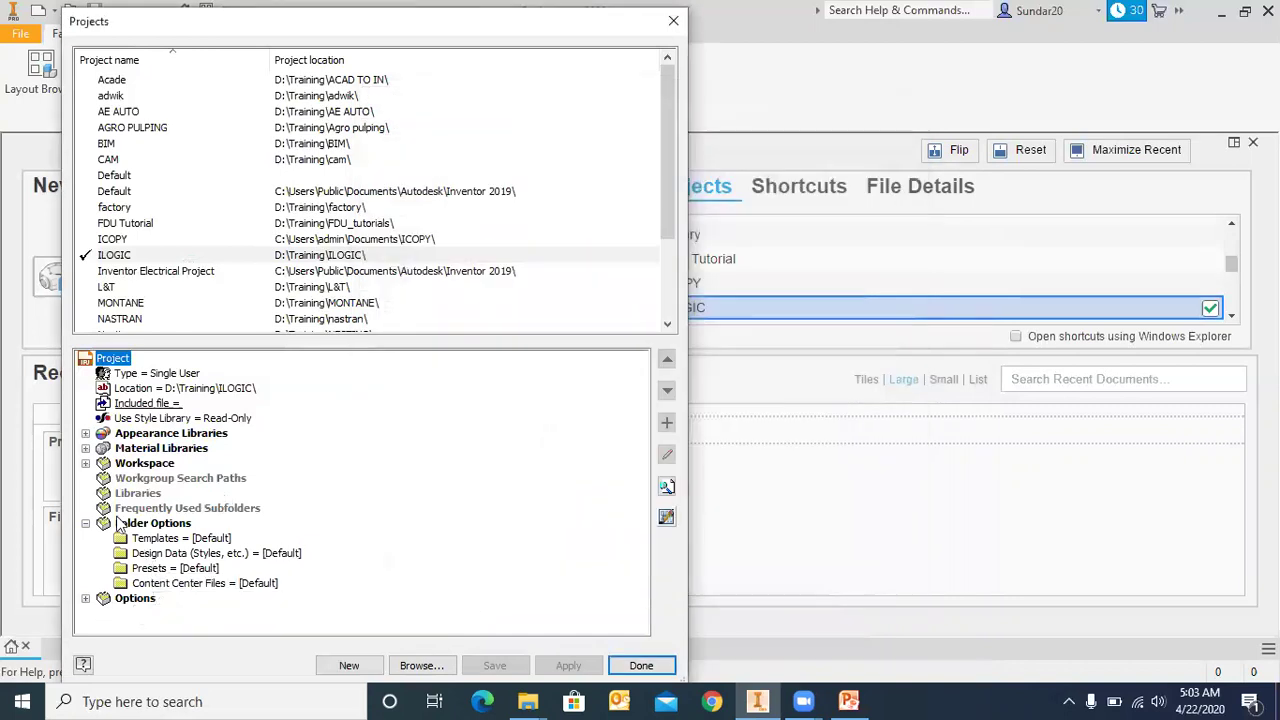
left_click(196, 588)
right_click(196, 588)
left_click(236, 601)
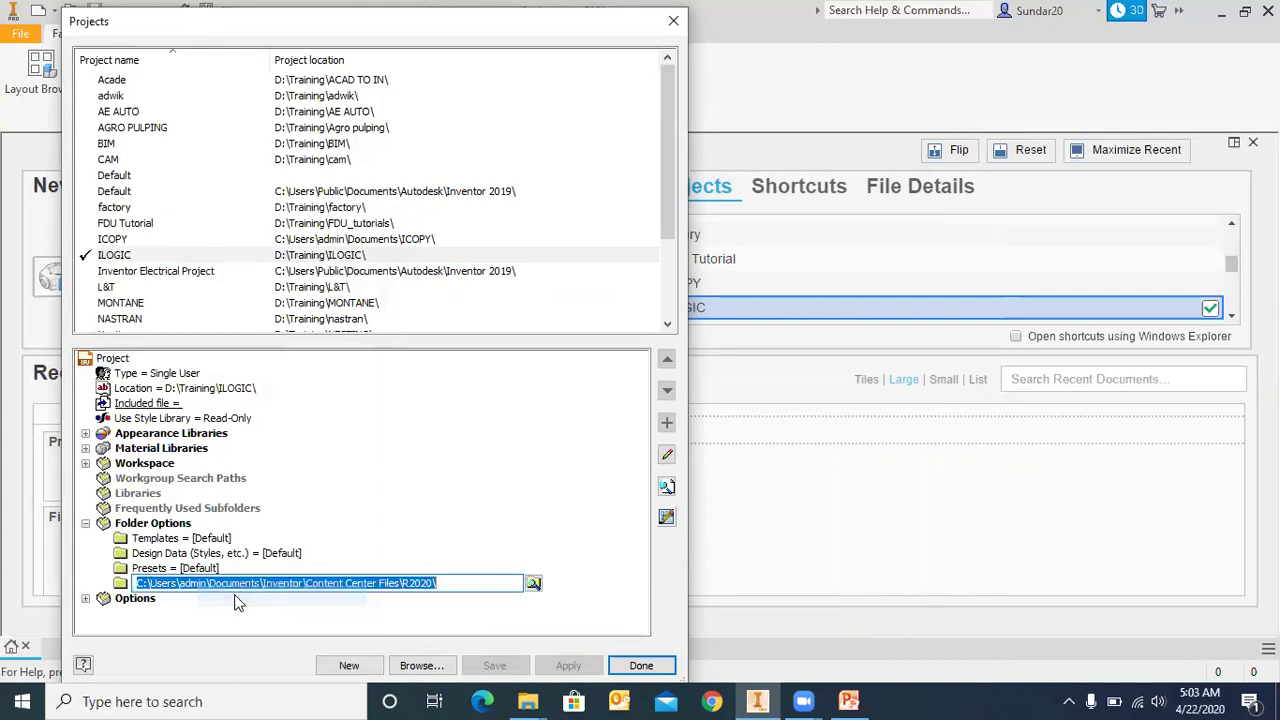
- View the library configuration beside the Content Center Files path and browse for that path's folder, cancelling both
left_click(665, 518)
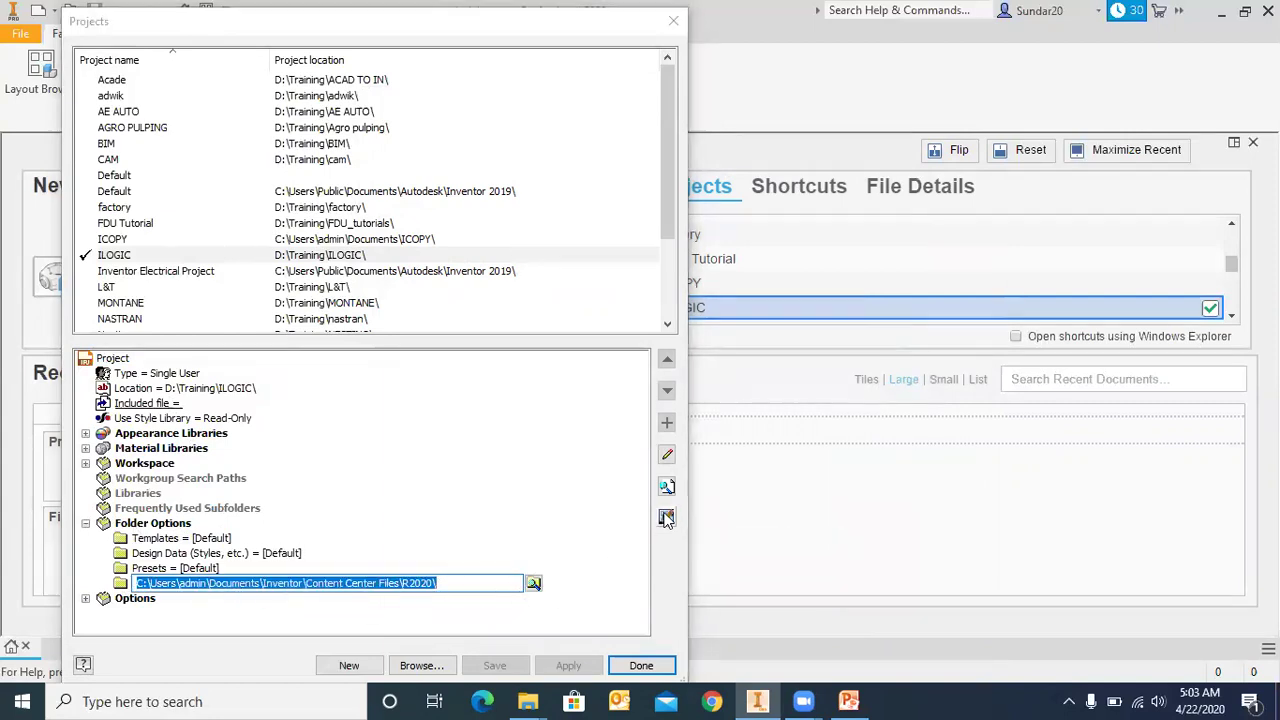
left_click_drag(671, 101, 807, 46)
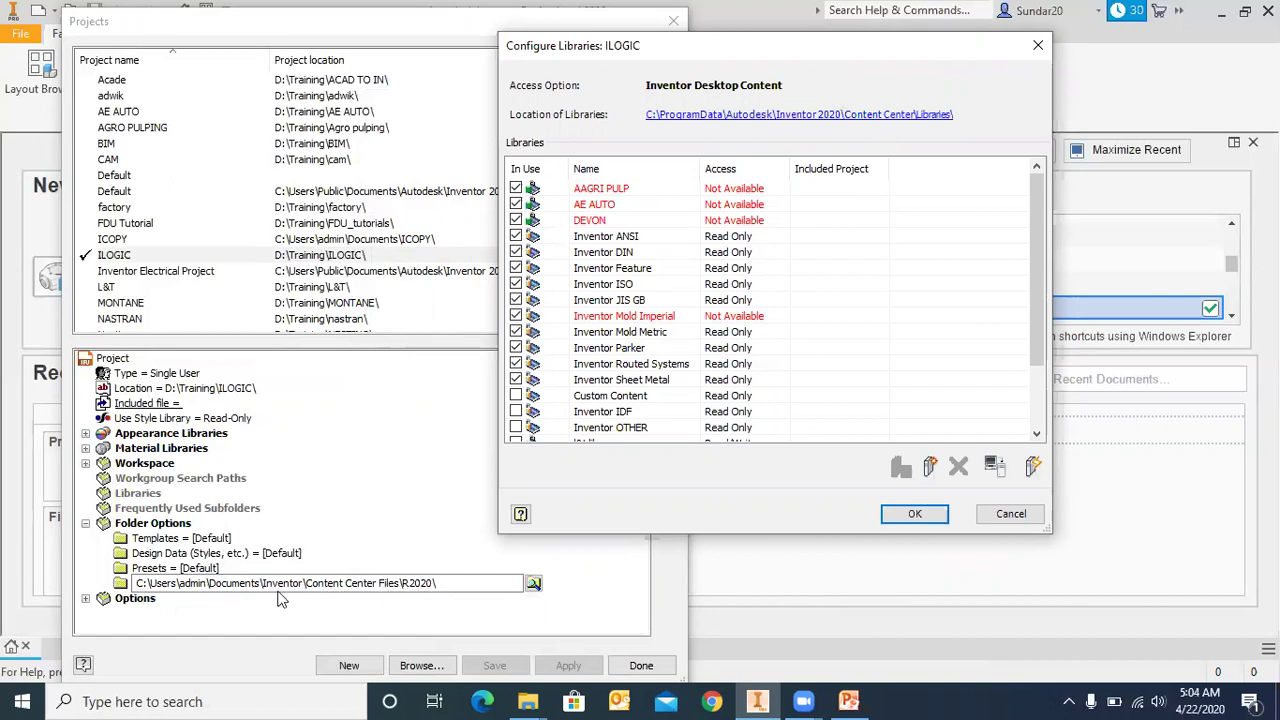
left_click(1010, 513)
left_click(533, 584)
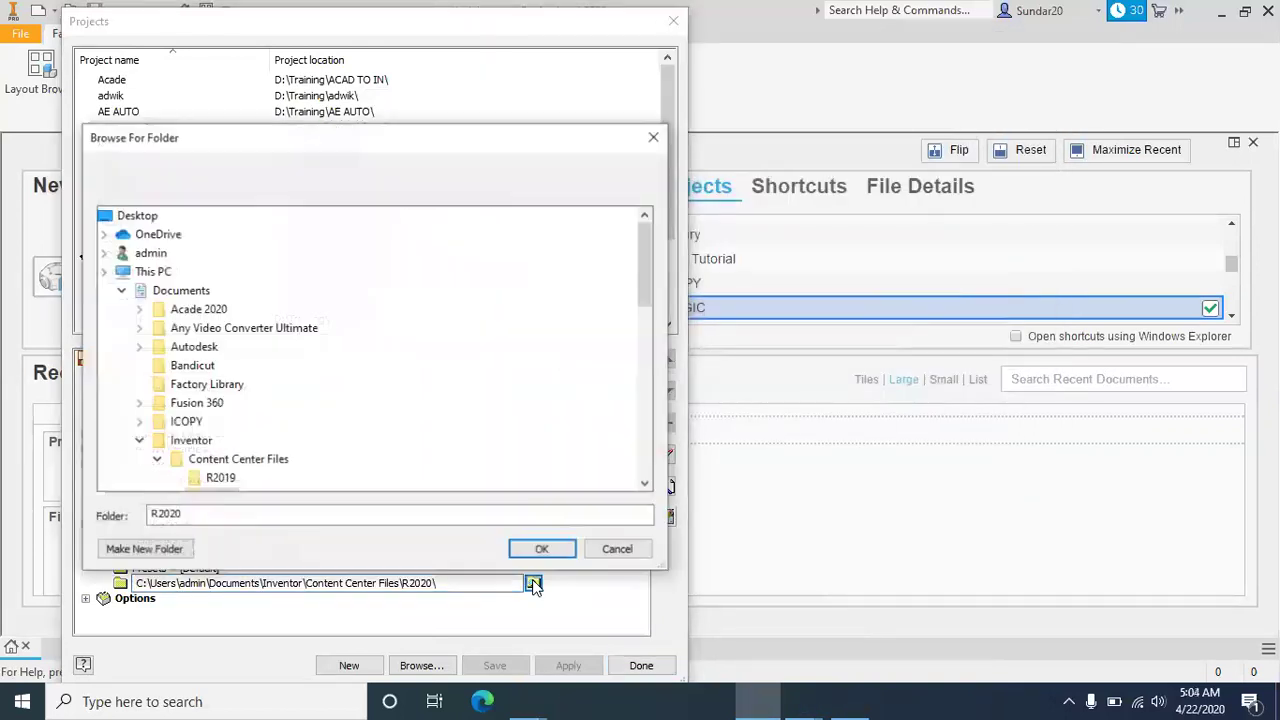
left_click(651, 140)
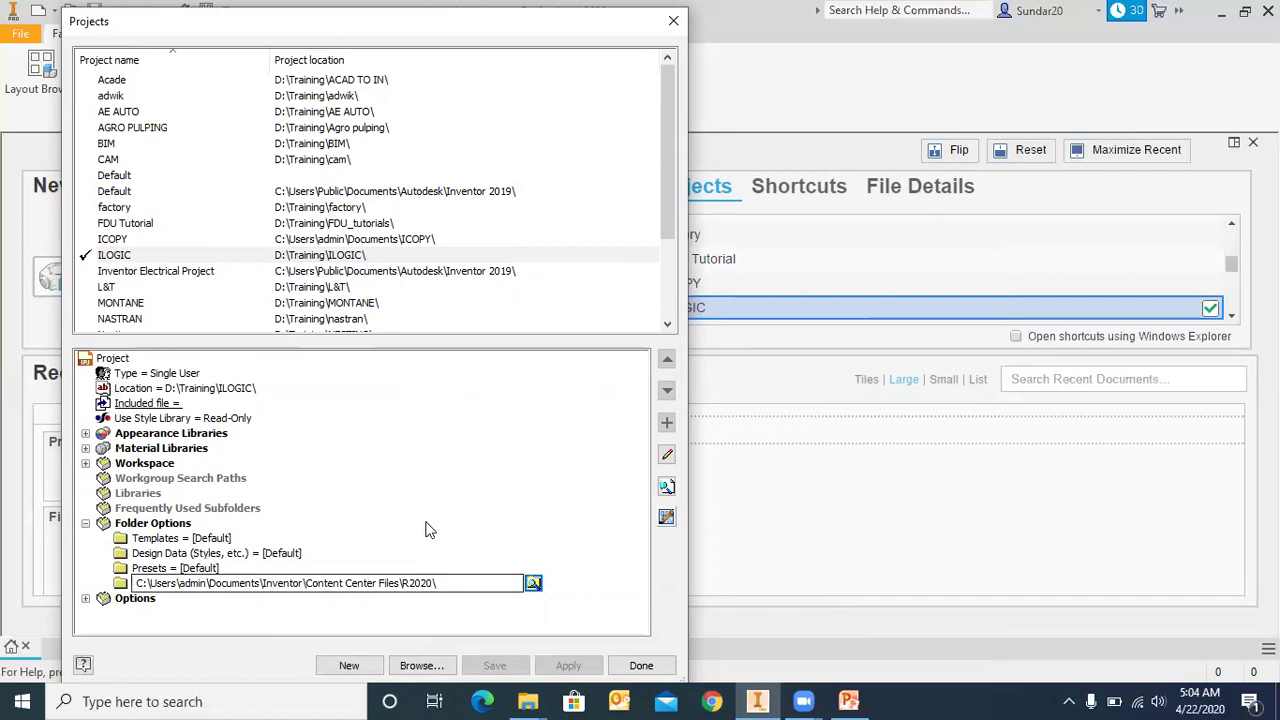
- Leave the Content Center Files path edit and close the Projects dialog
left_click(236, 628)
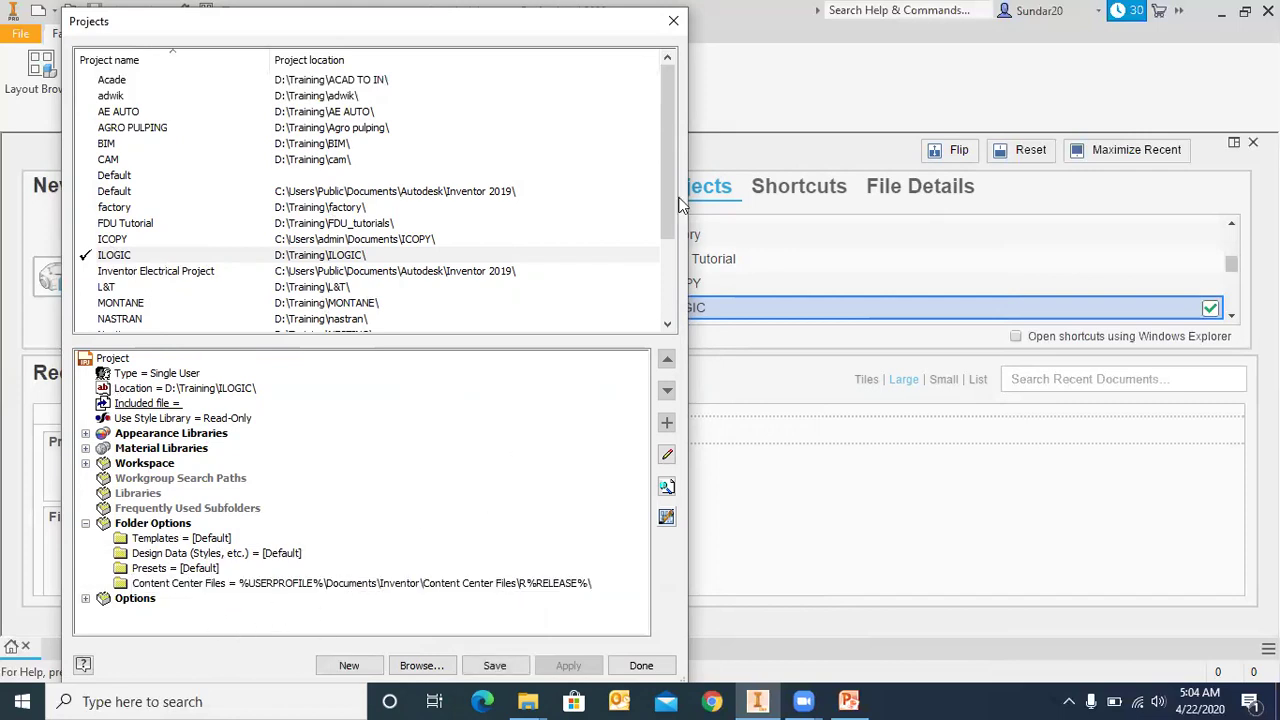
left_click_drag(640, 21, 686, 116)
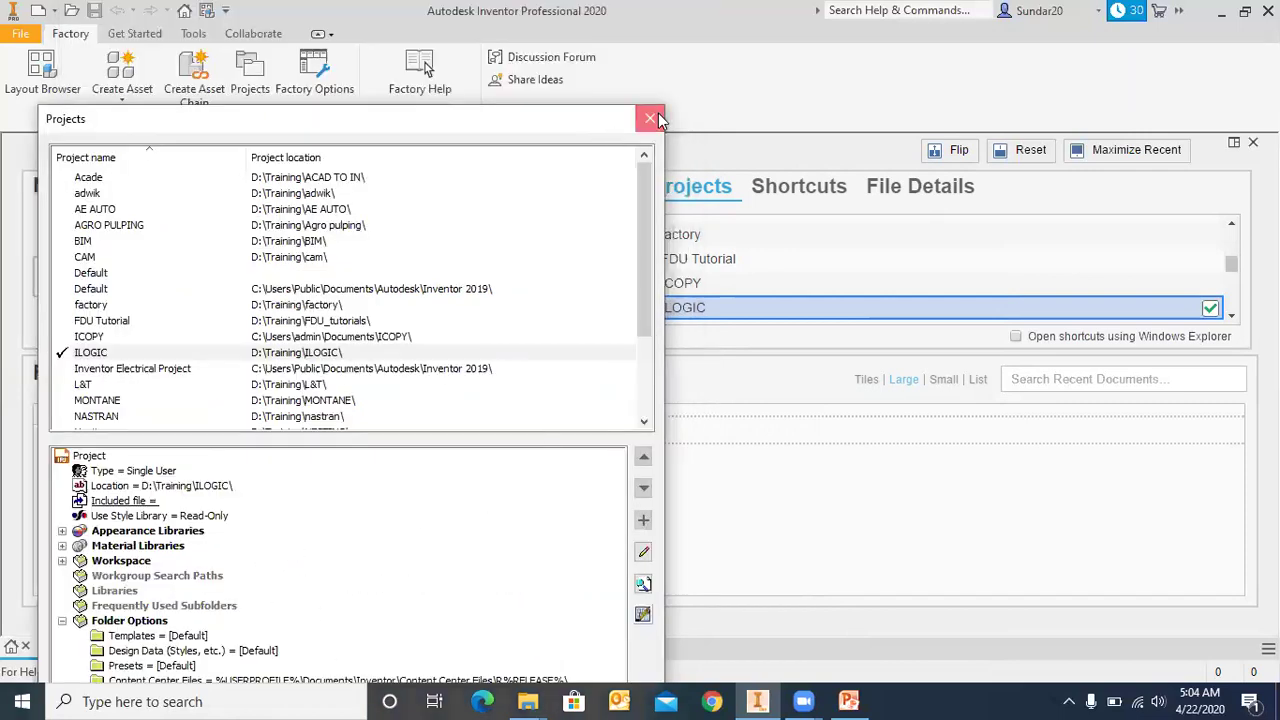
left_click(650, 118)
left_click(330, 496)
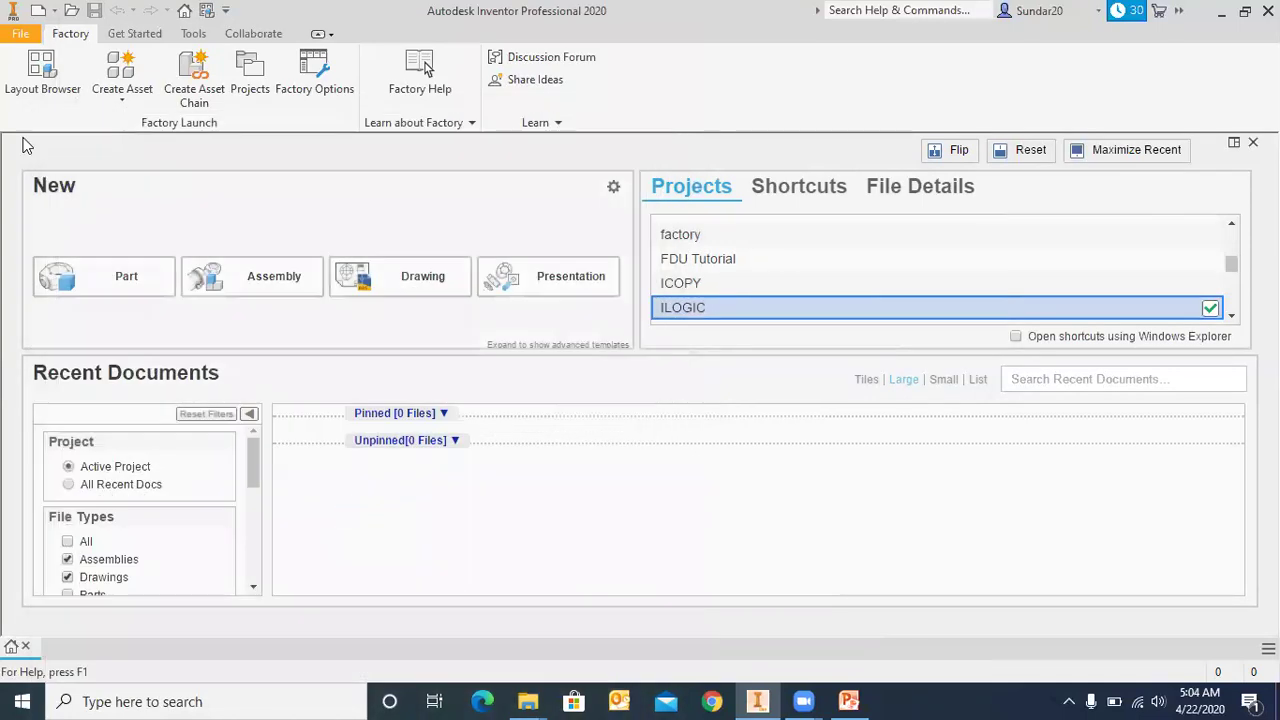
- Open the Content Center section of the application options and examine the access options and location of libraries
left_click(133, 34)
left_click(193, 36)
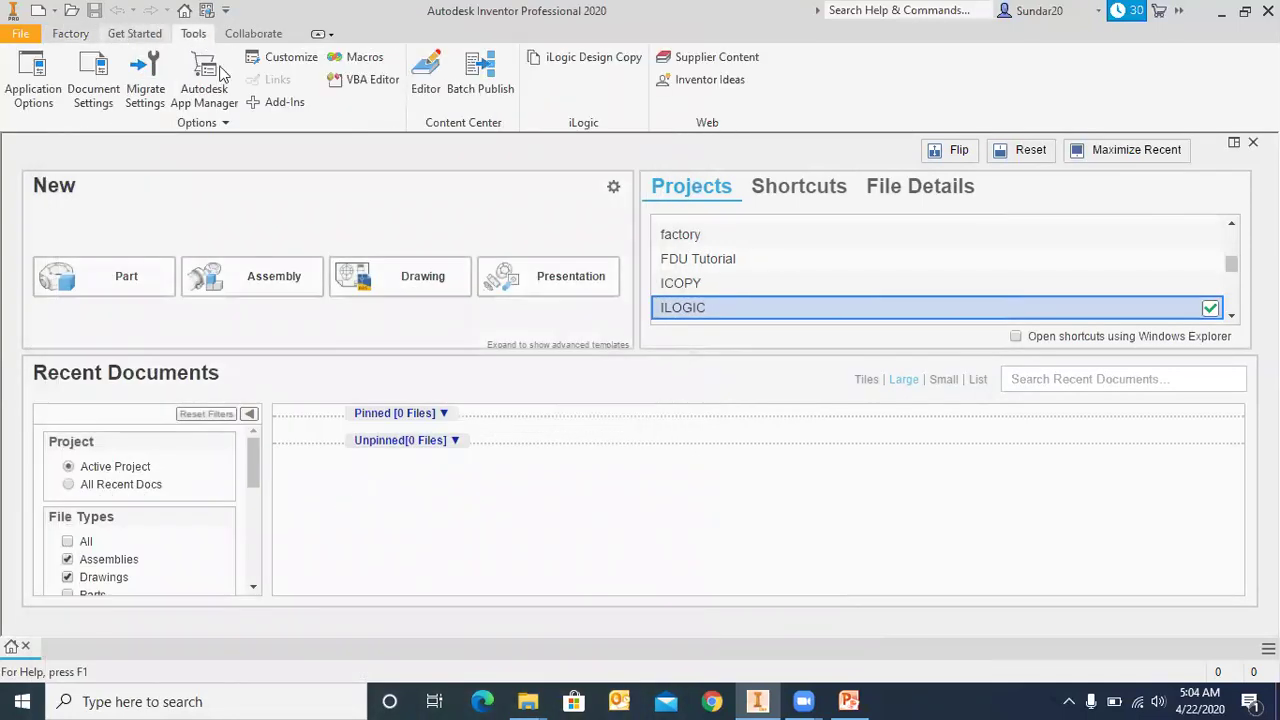
left_click(31, 94)
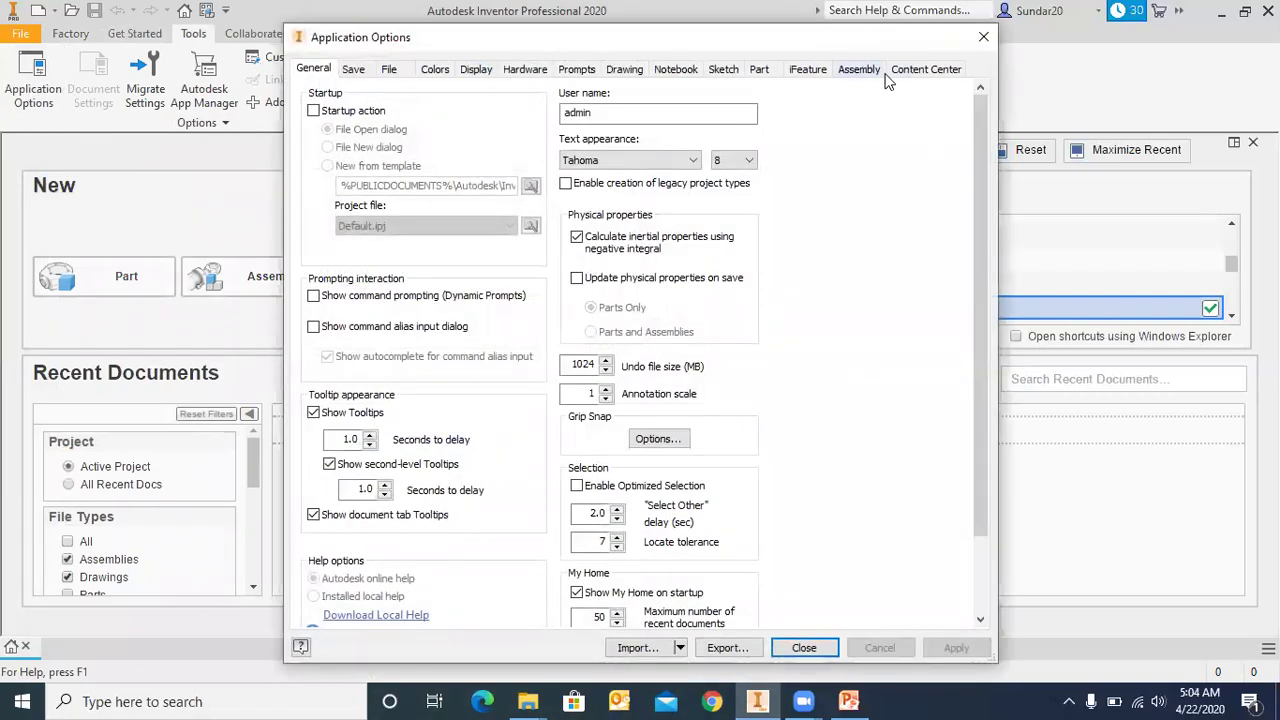
left_click(918, 72)
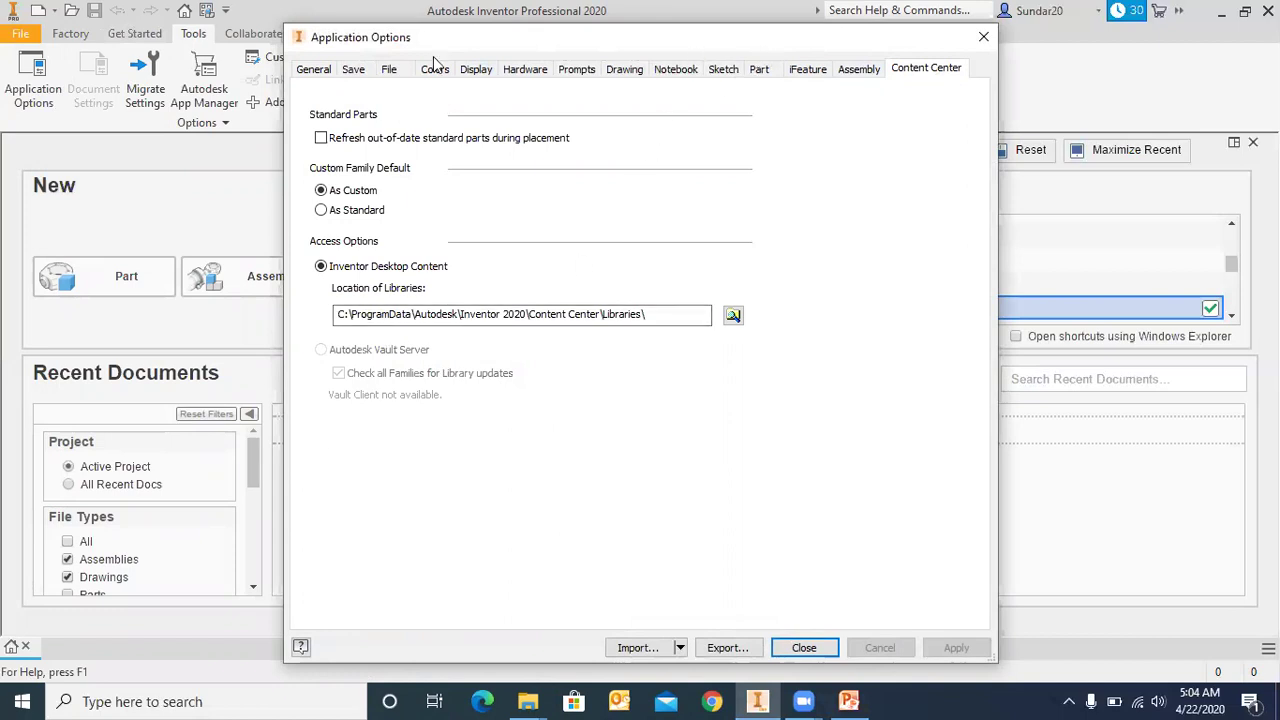
left_click_drag(440, 37, 102, 24)
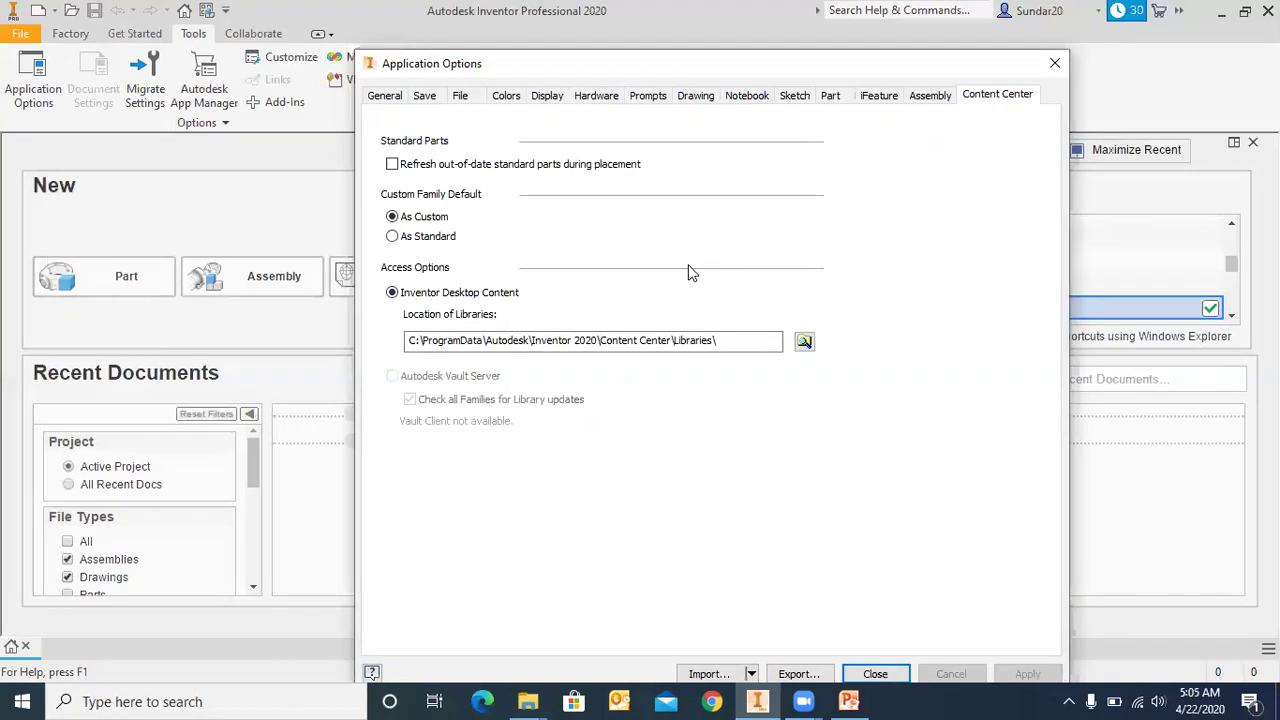
- Browse to the folder set as the location of libraries, cancel the selection and close the application options
left_click(804, 341)
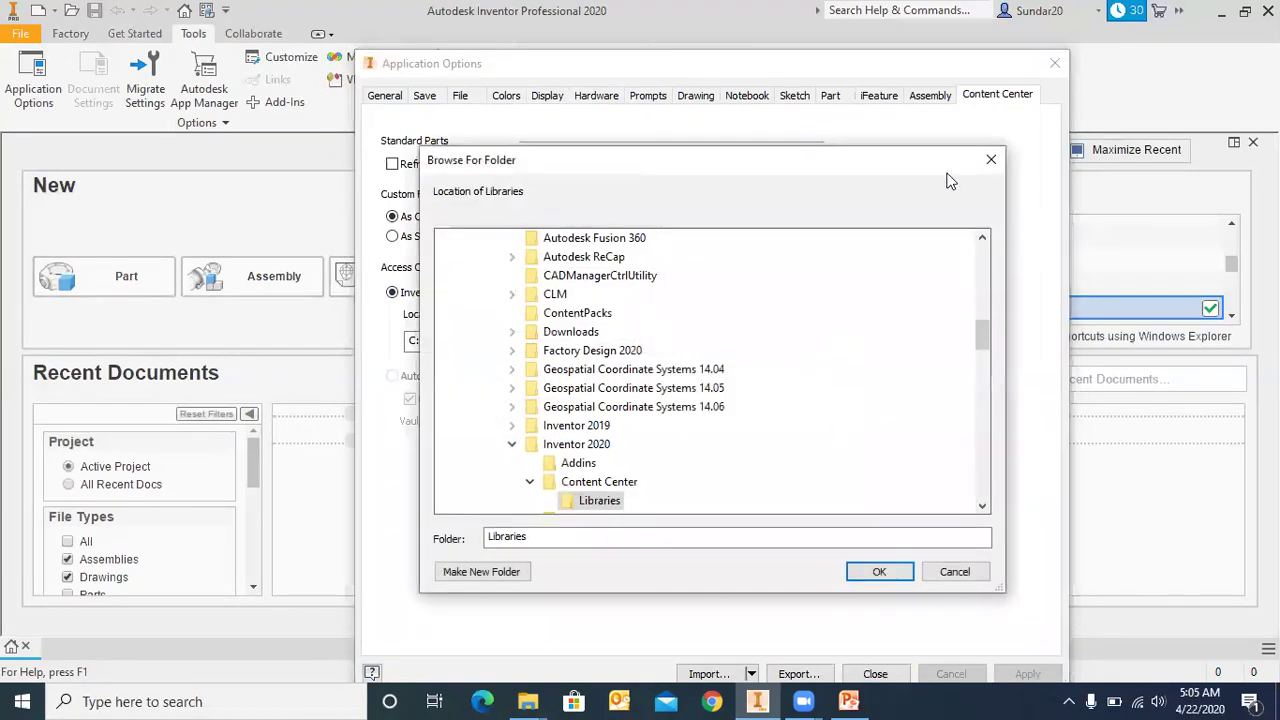
left_click(840, 139)
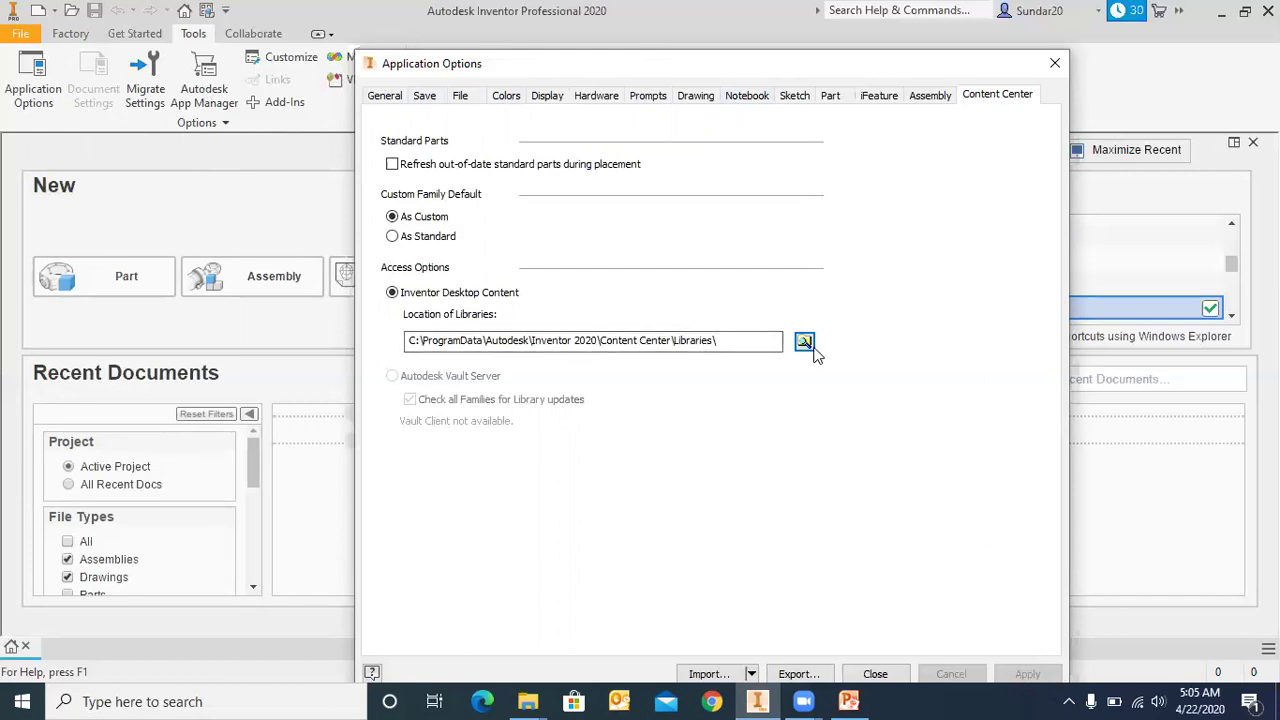
left_click(1055, 63)
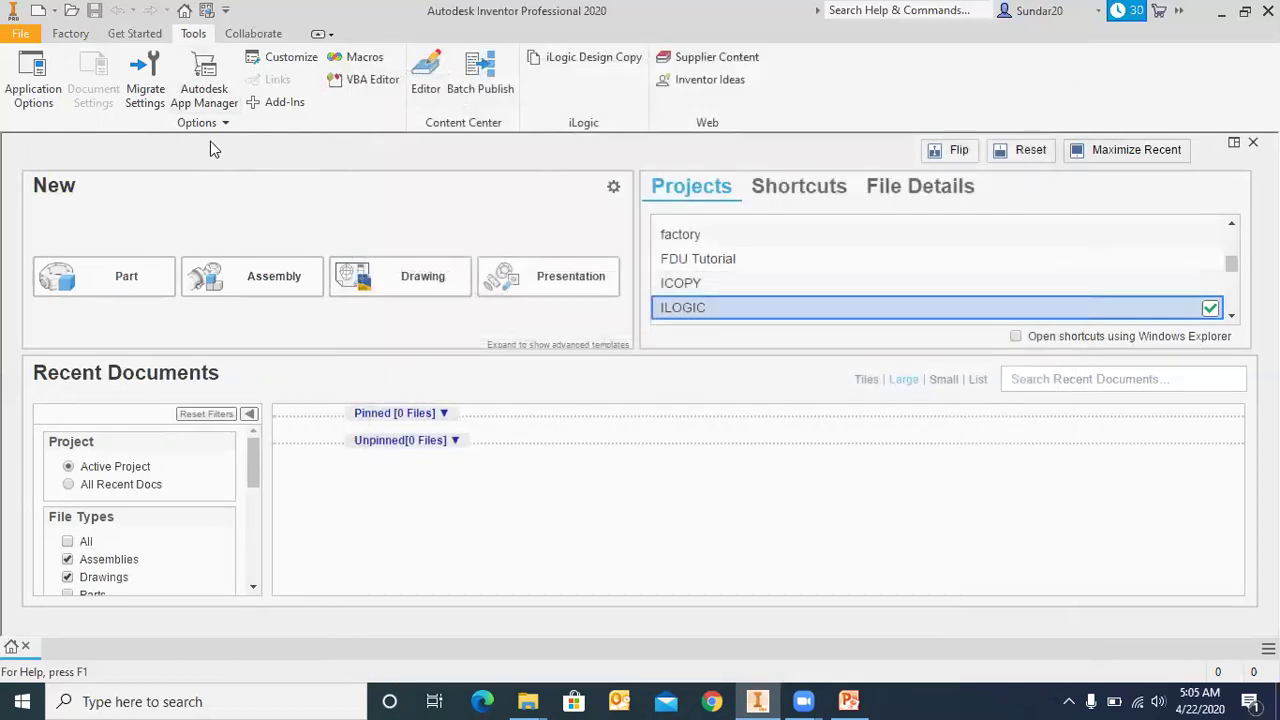
- Reopen the ILOGIC project's Content Center library configuration from the Projects dialog and review the listed libraries
left_click(152, 36)
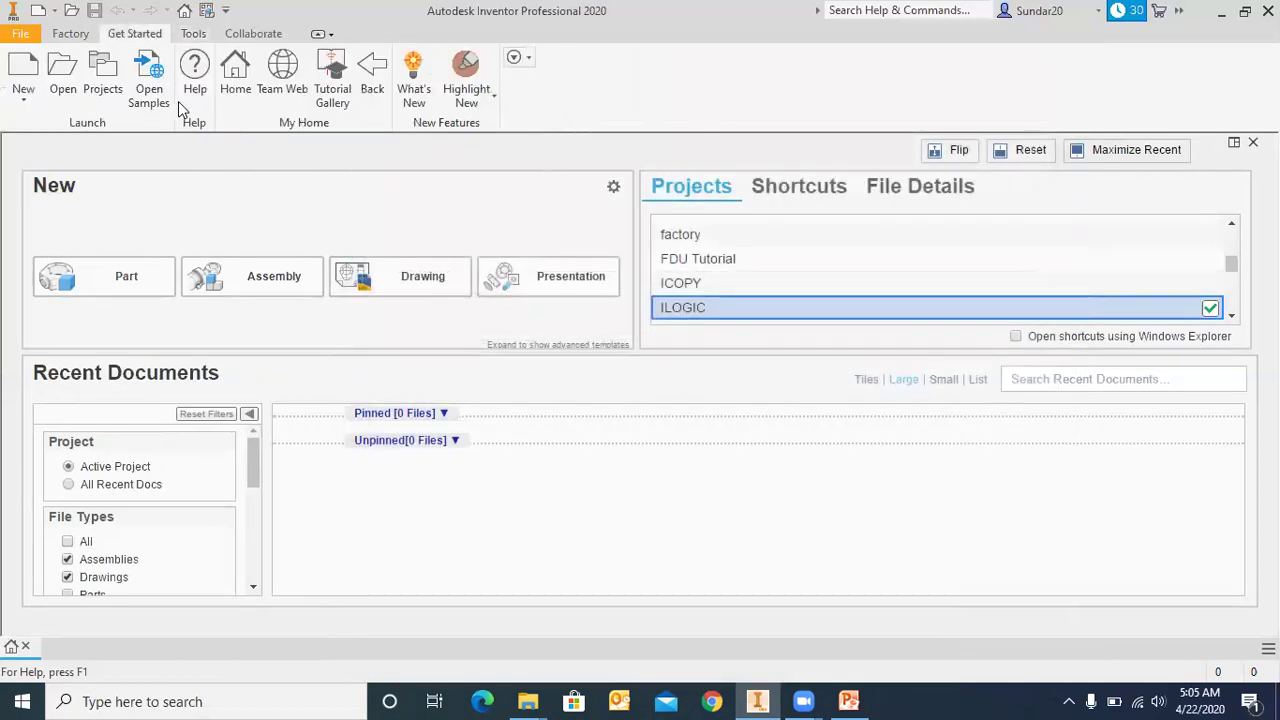
left_click(110, 70)
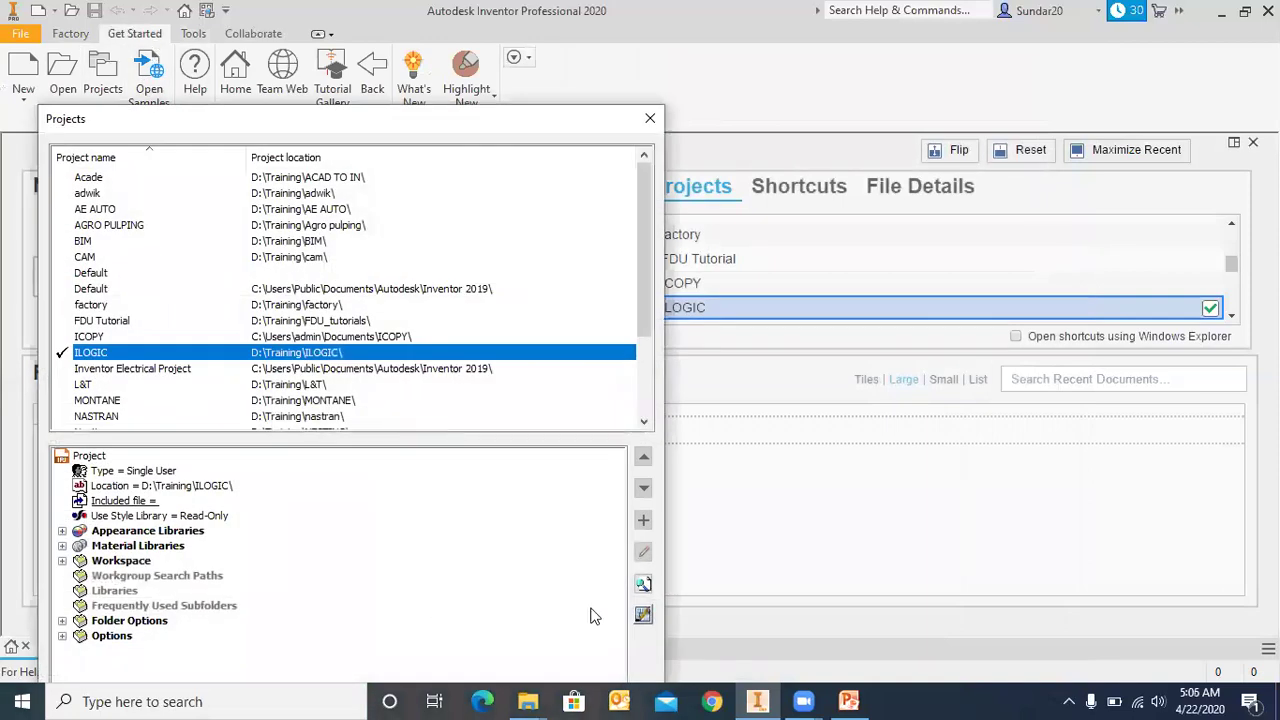
left_click(642, 614)
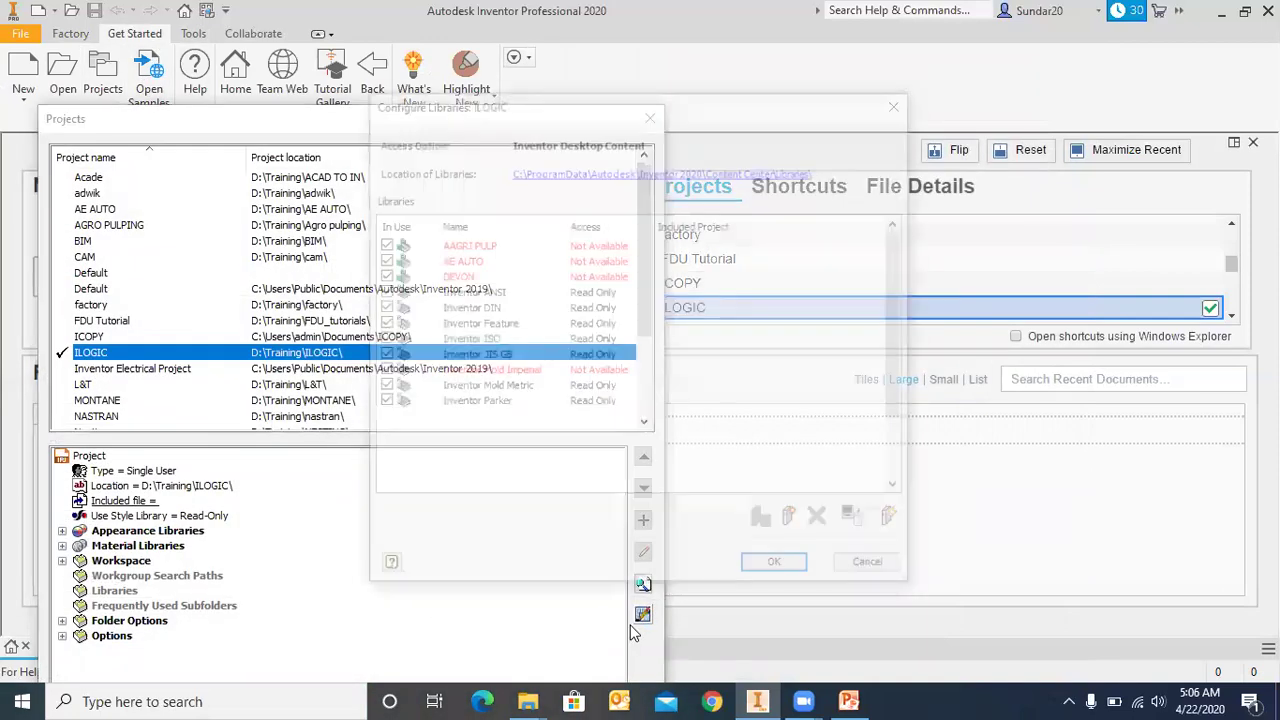
scroll(510, 366, "down", 2)
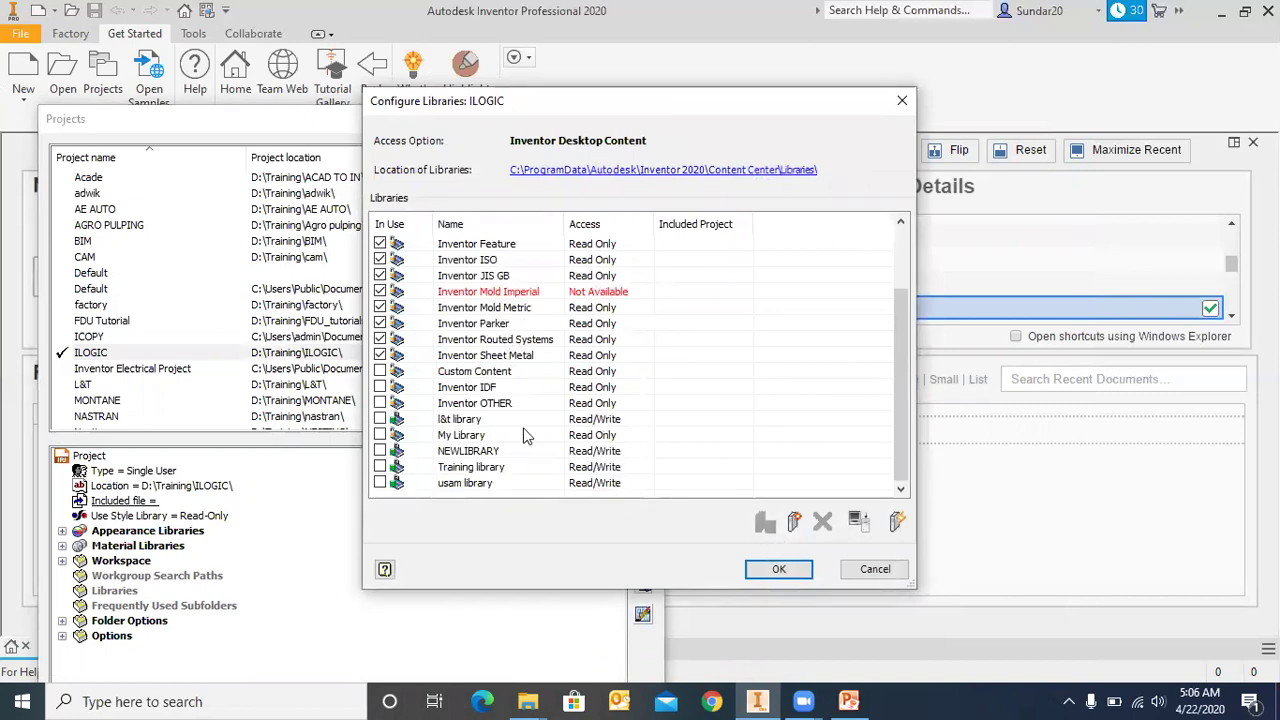
scroll(532, 435, "up", 2)
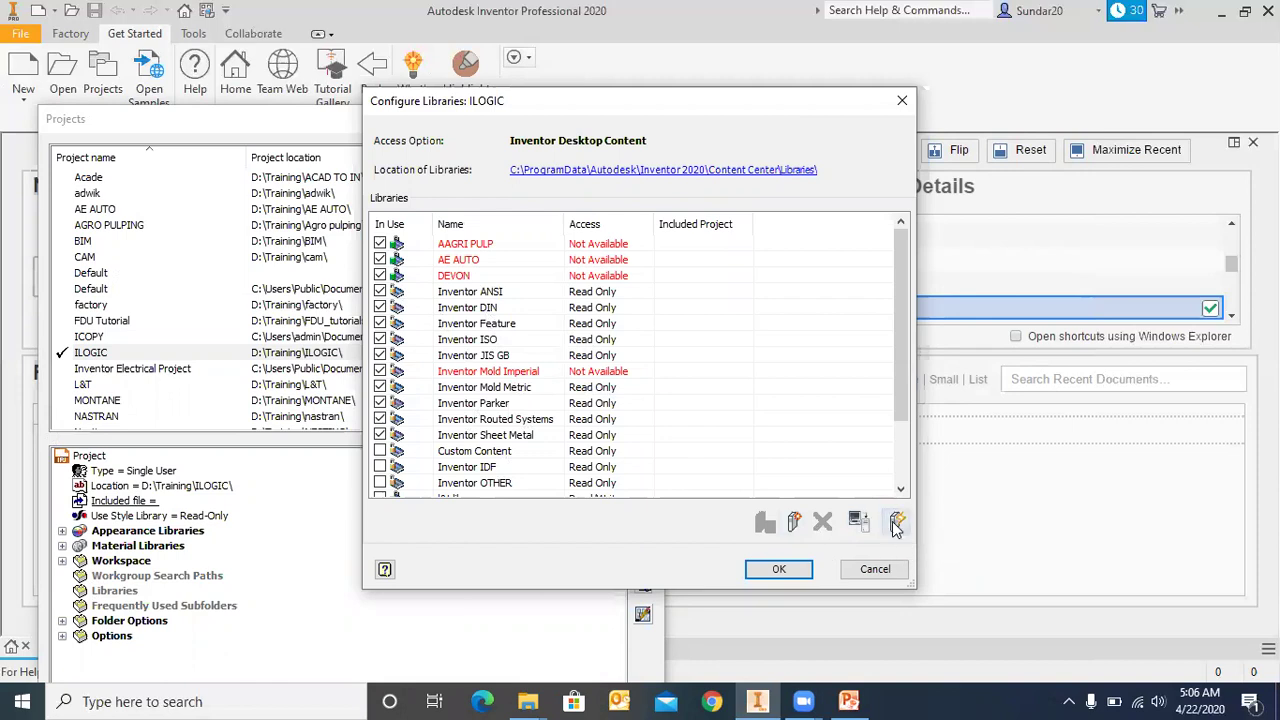
- Review the project's library list, comparing the read-only Inventor libraries with the read/write custom libraries
left_click_drag(896, 298, 900, 360)
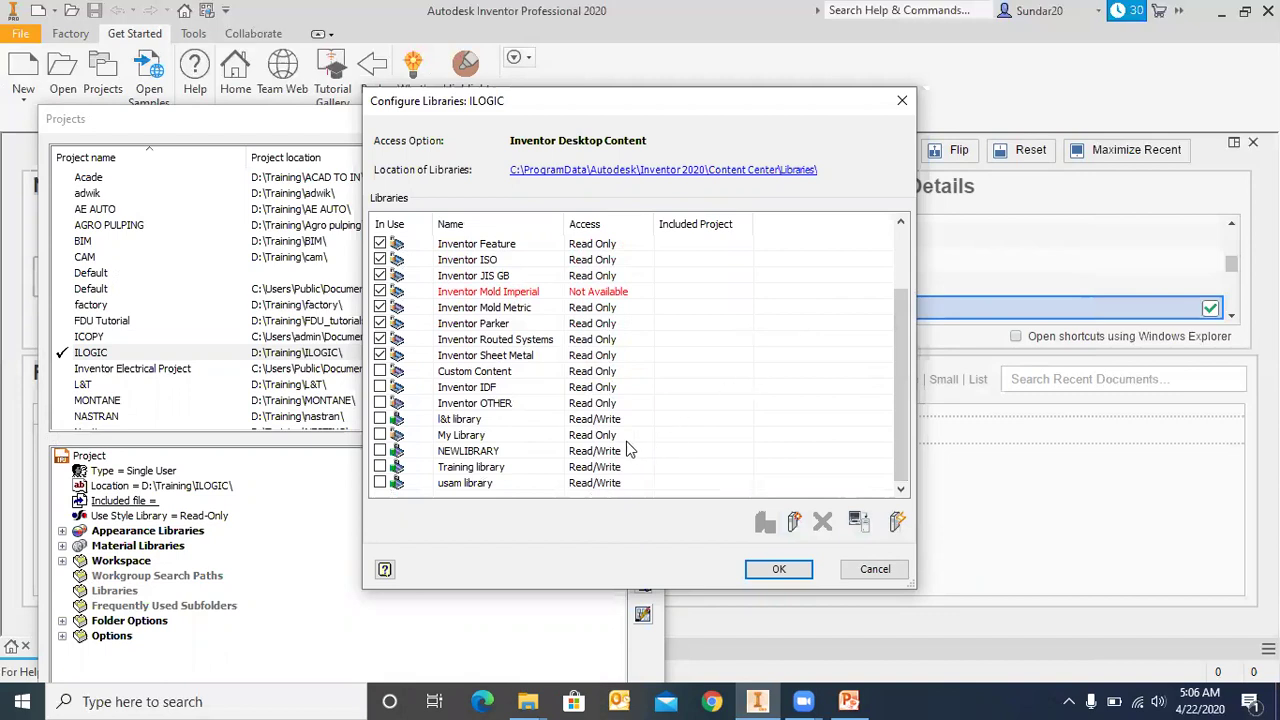
scroll(488, 333, "up", 2)
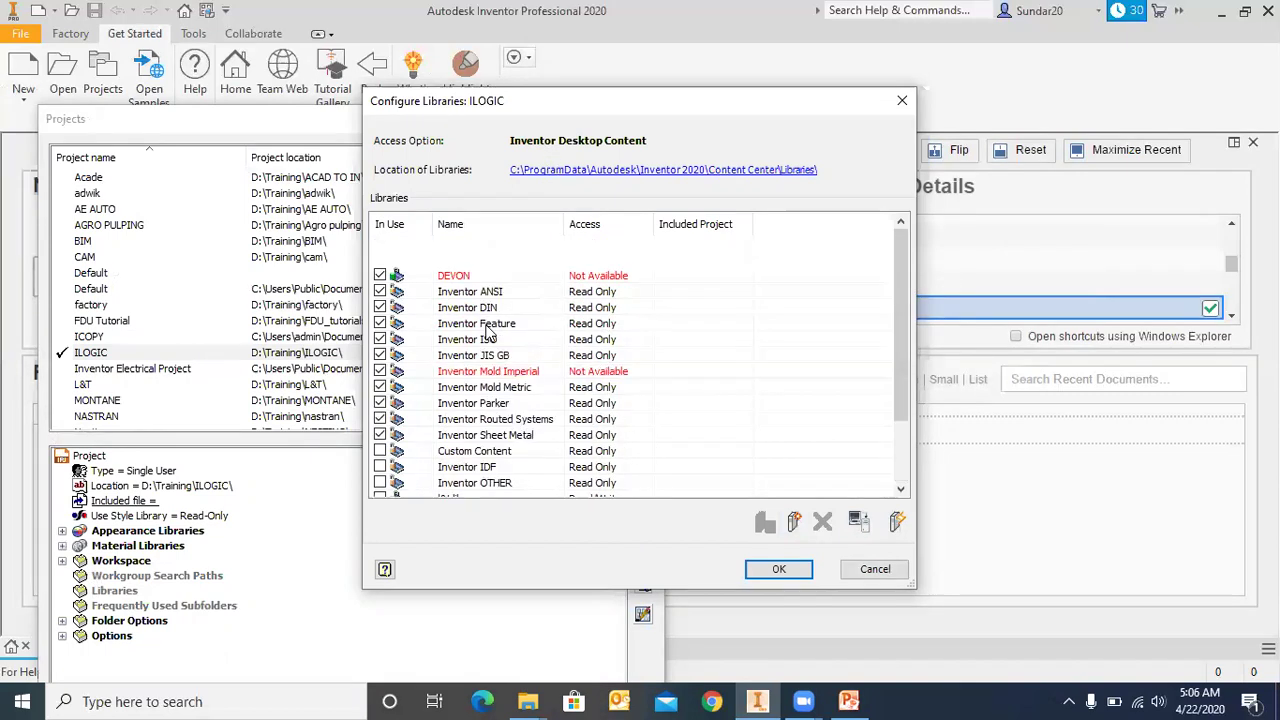
scroll(486, 335, "down", 3)
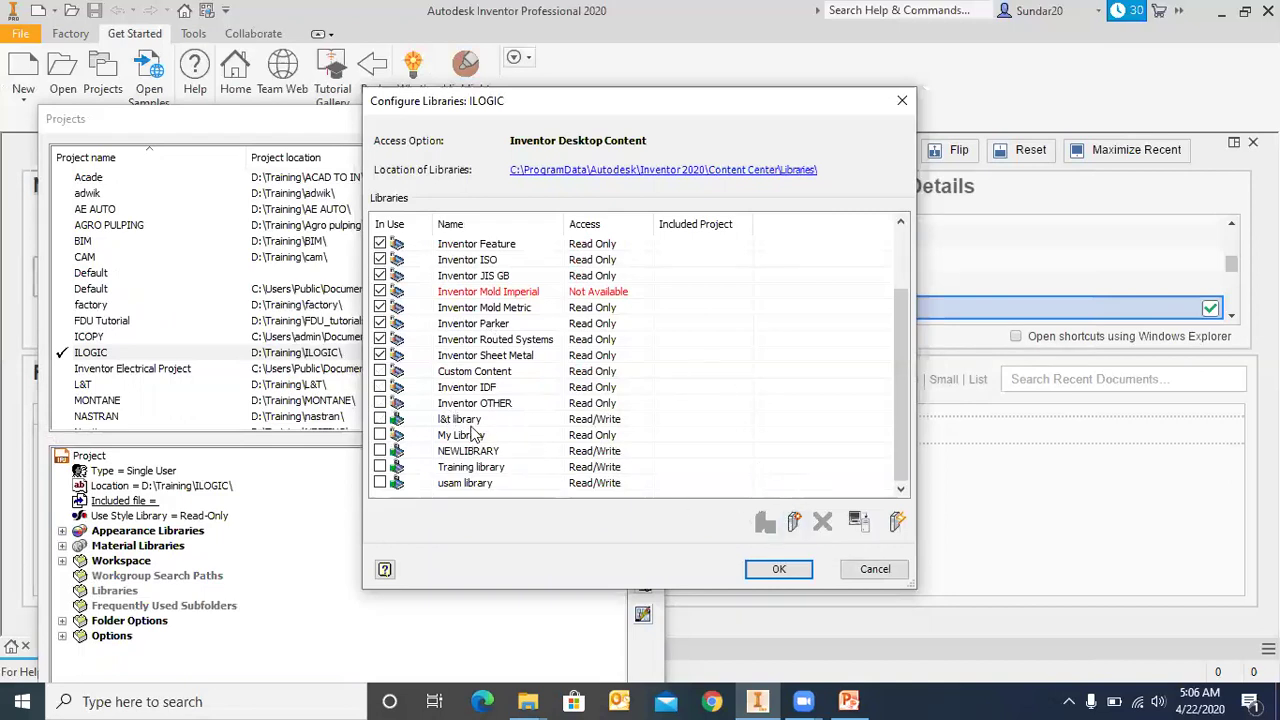
left_click(488, 452)
left_click_drag(488, 452, 600, 418)
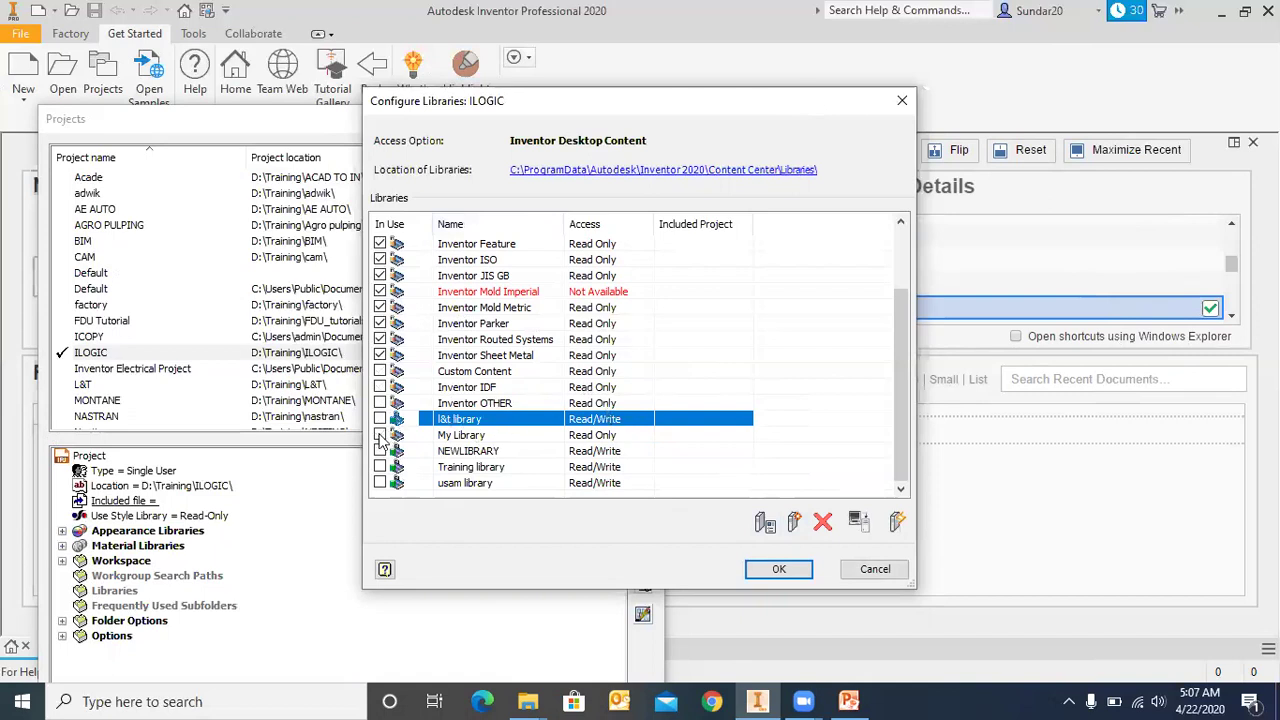
left_click(612, 470)
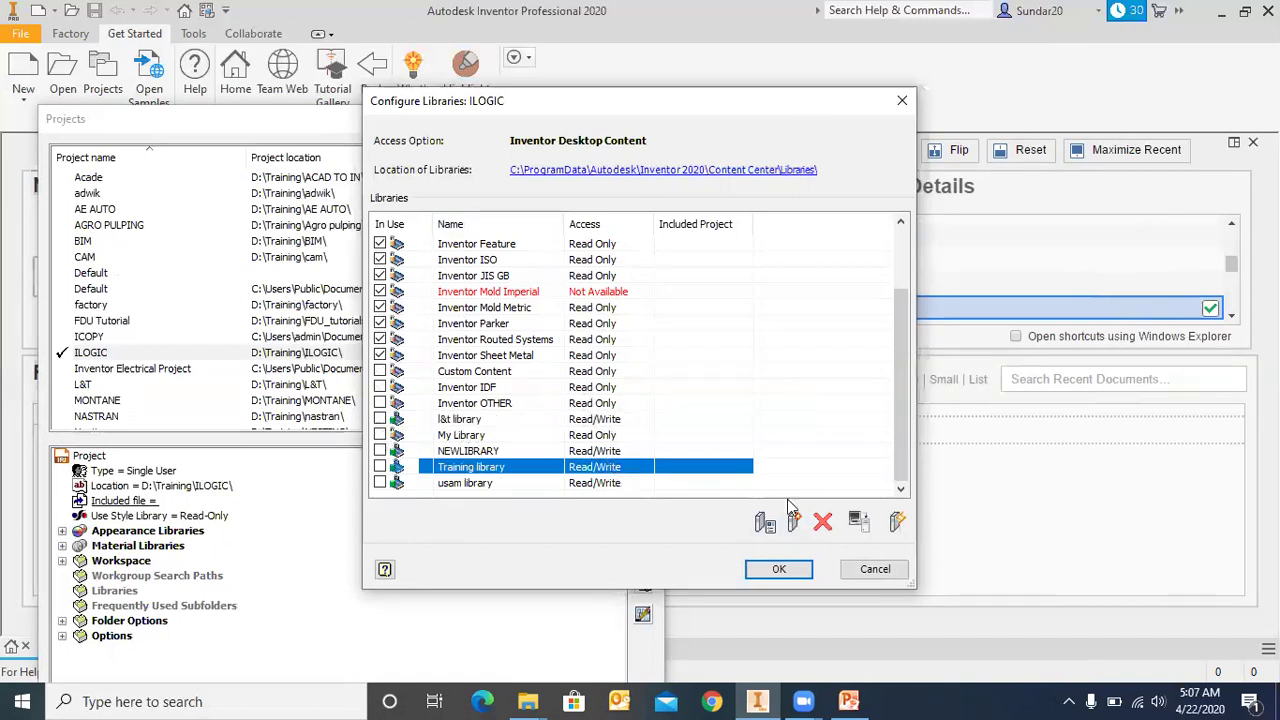
left_click(569, 260)
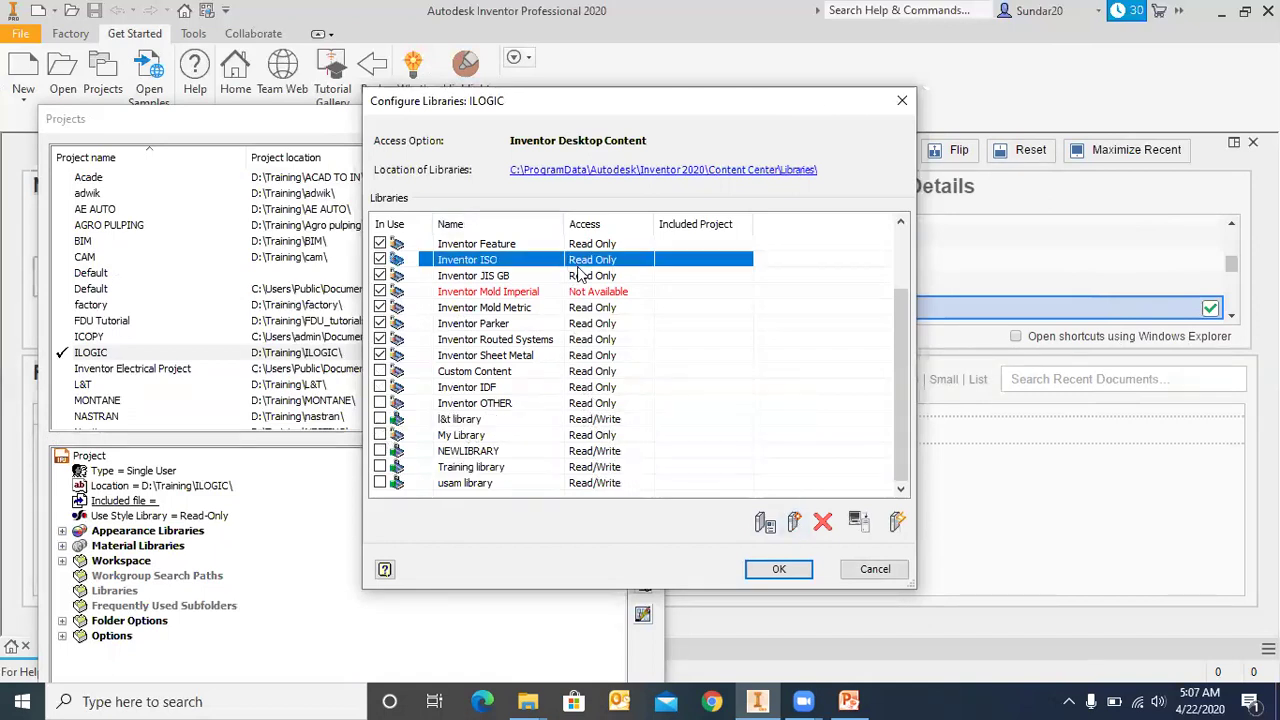
- Create a new library with the display name and file name Test library
left_click(794, 522)
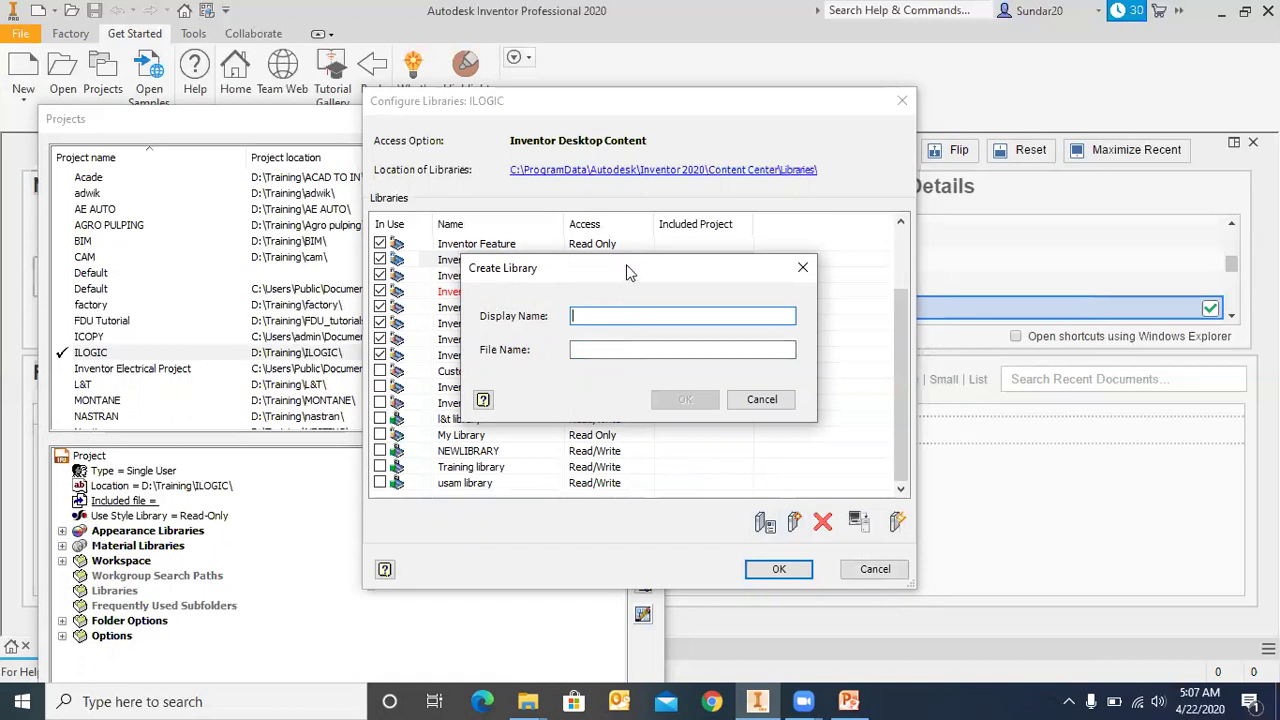
left_click_drag(628, 272, 634, 222)
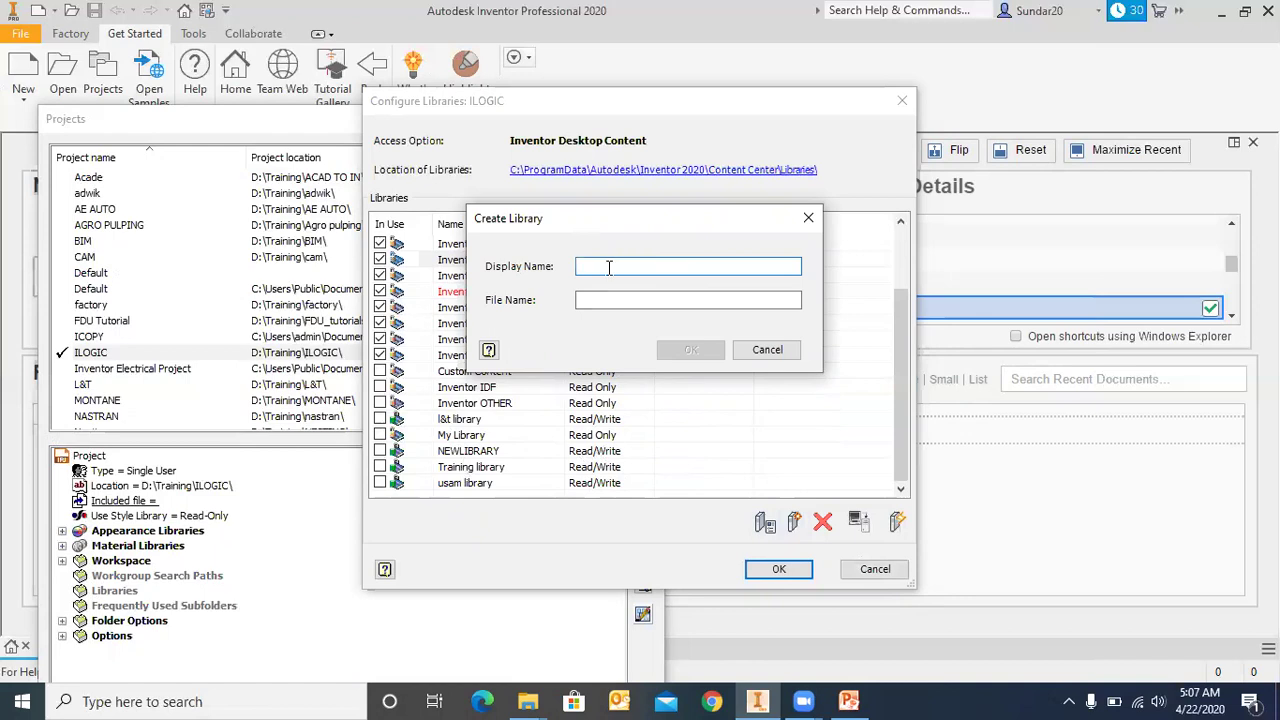
type("Test library")
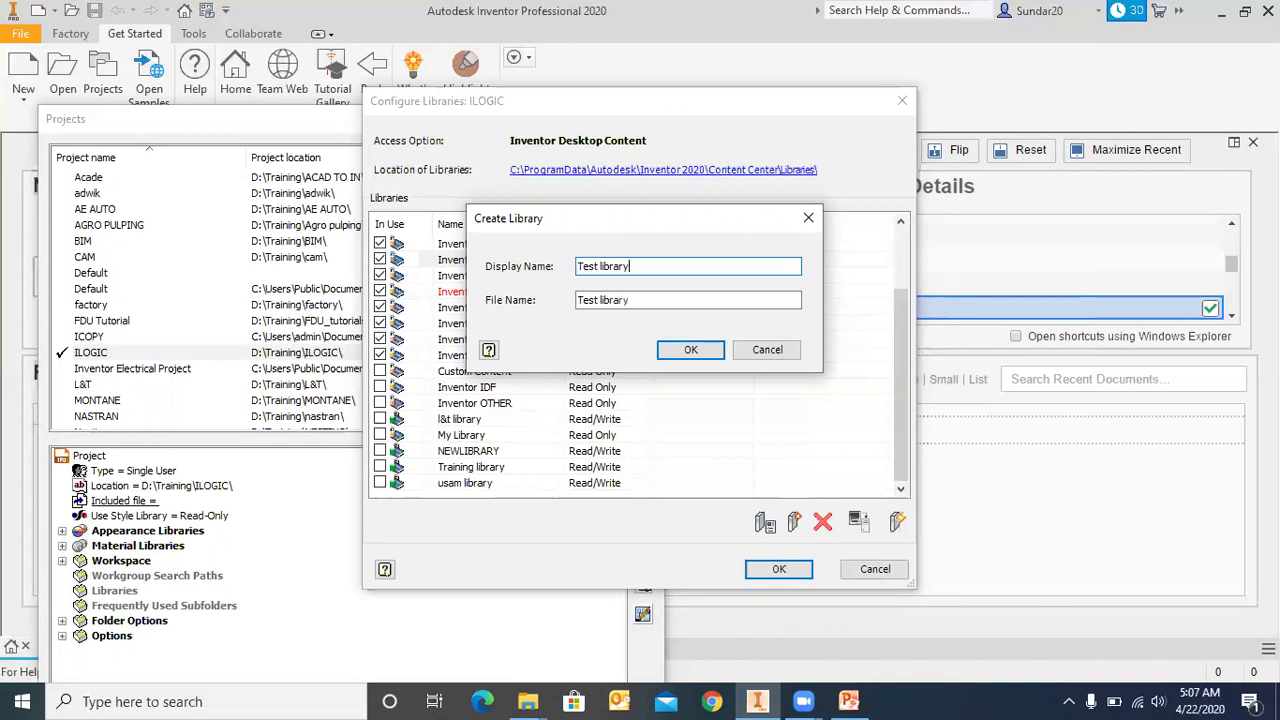
left_click(688, 352)
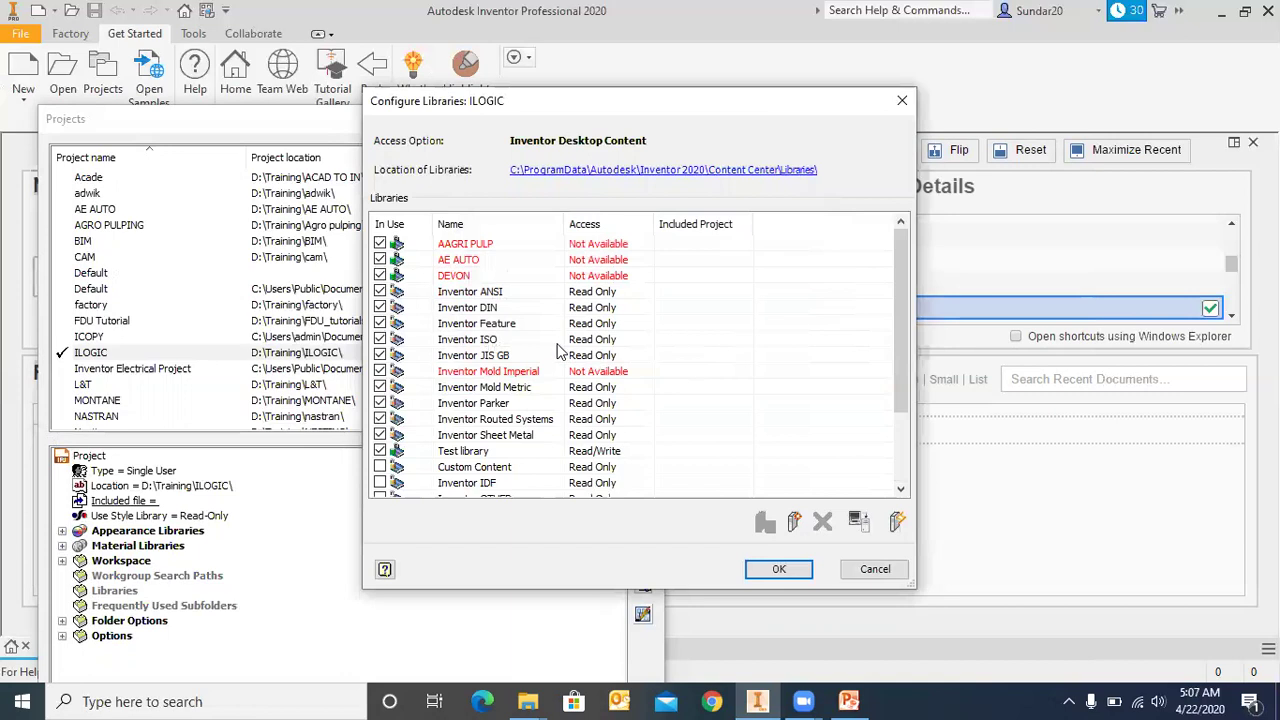
- Check for Test library in the library list and in the Content Center Libraries folder on disk, and close the folder
scroll(570, 345, "down", 3)
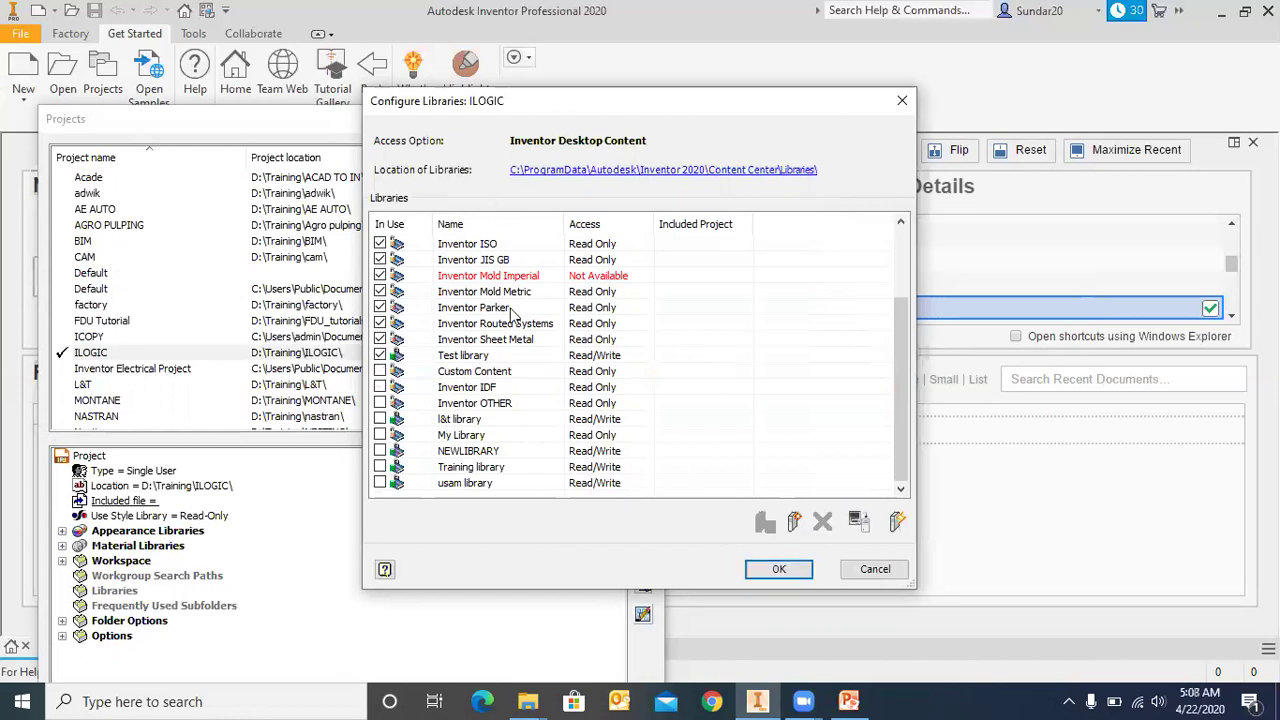
left_click(641, 174)
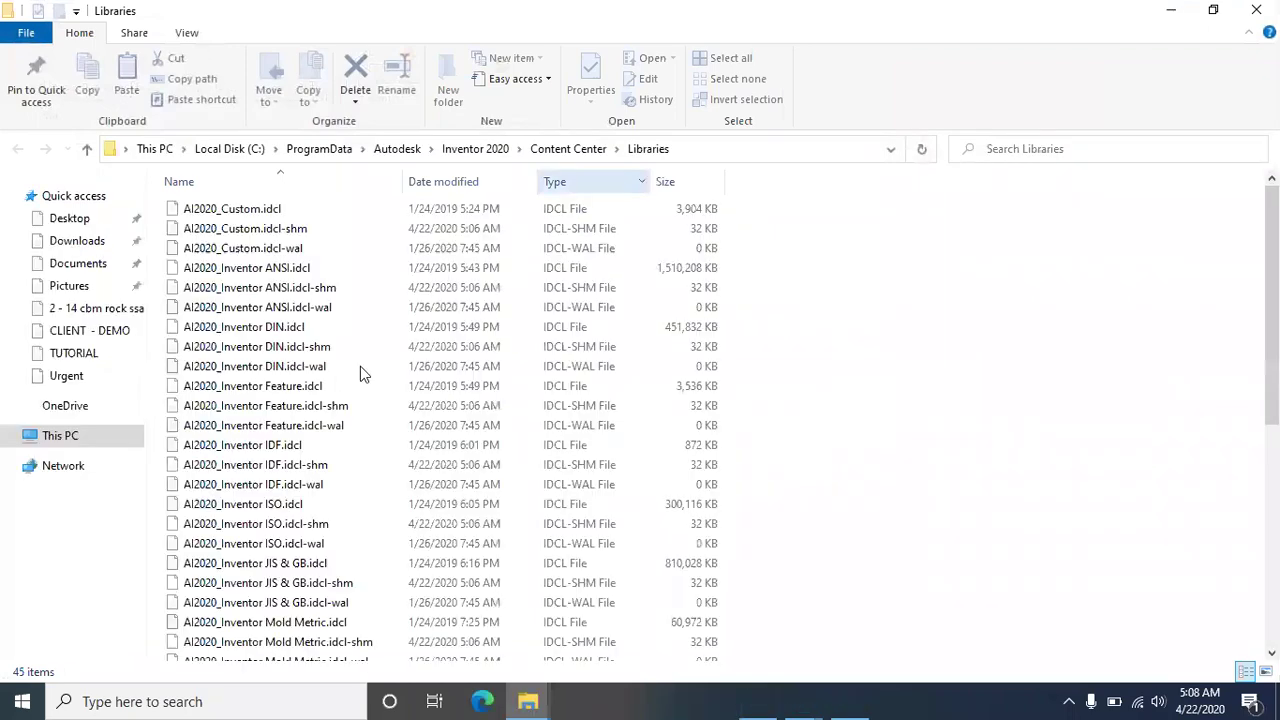
scroll(314, 448, "down", 7)
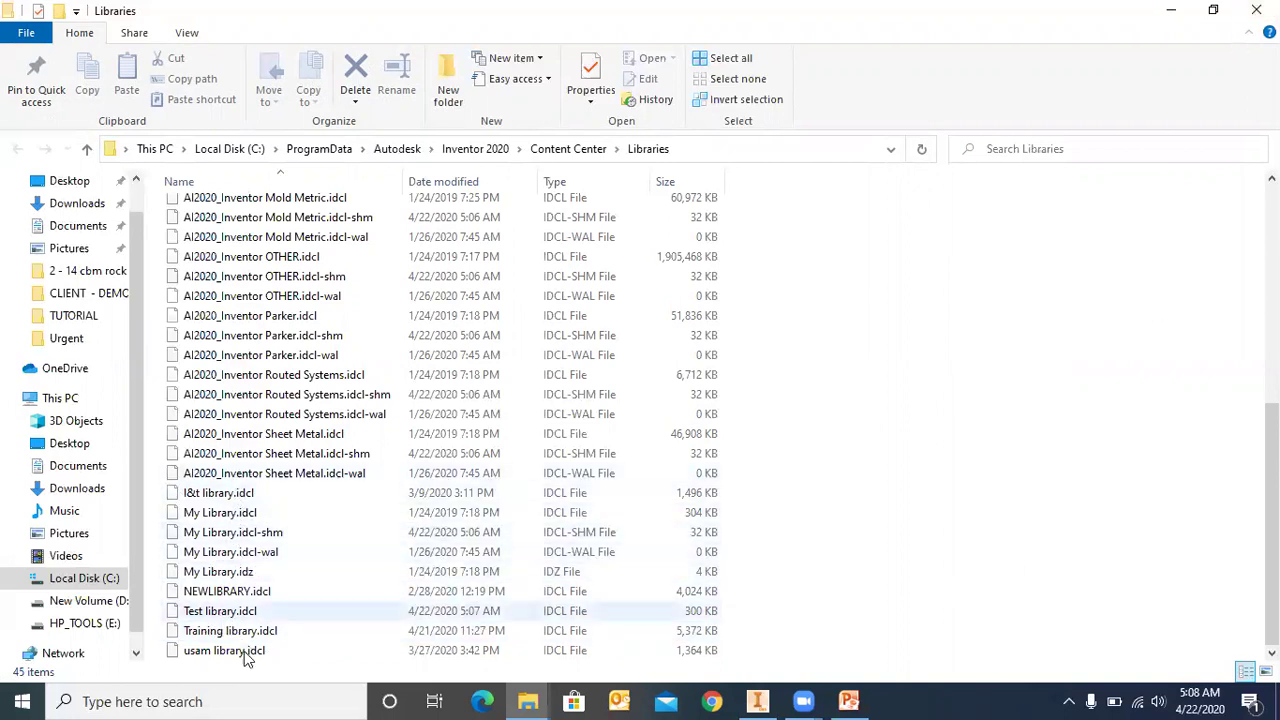
left_click(1256, 10)
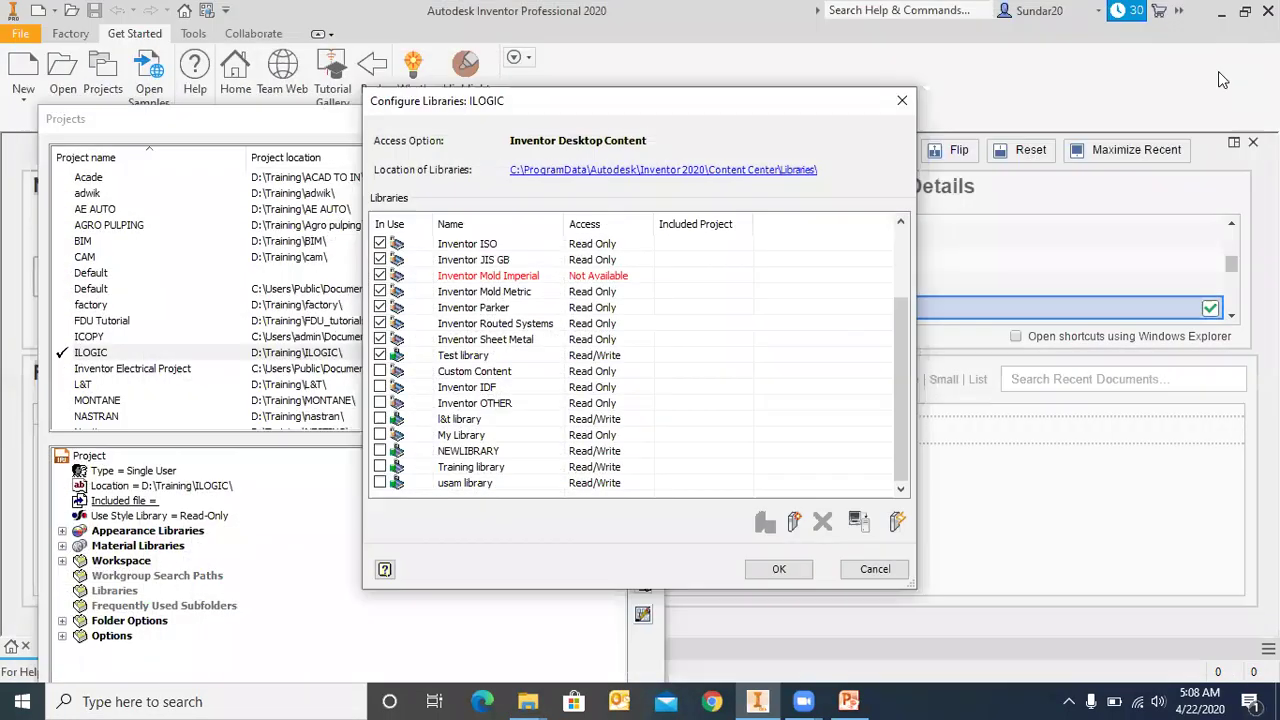
- Mark the Training library as in use for the project and look through the library list
left_click(381, 356)
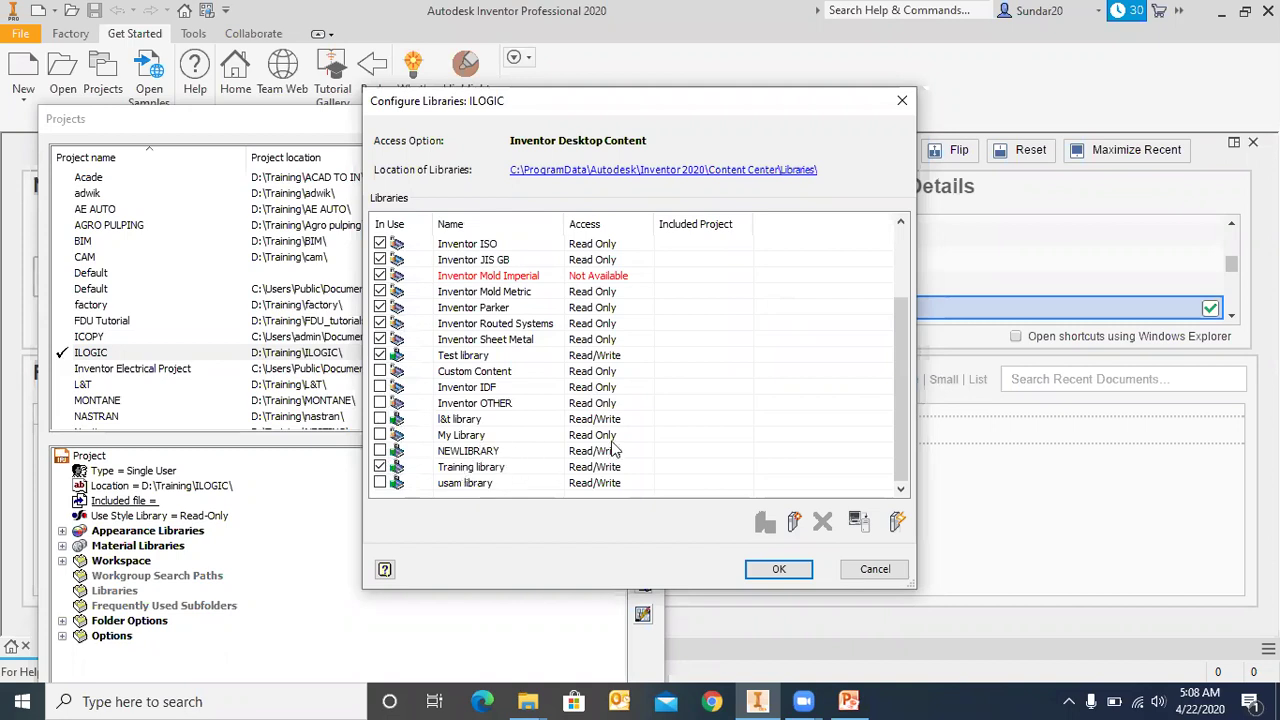
scroll(470, 400, "up", 2)
scroll(476, 397, "down", 2)
scroll(597, 361, "up", 2)
scroll(640, 370, "down", 2)
- Delete Test library from the configured libraries
left_click(578, 357)
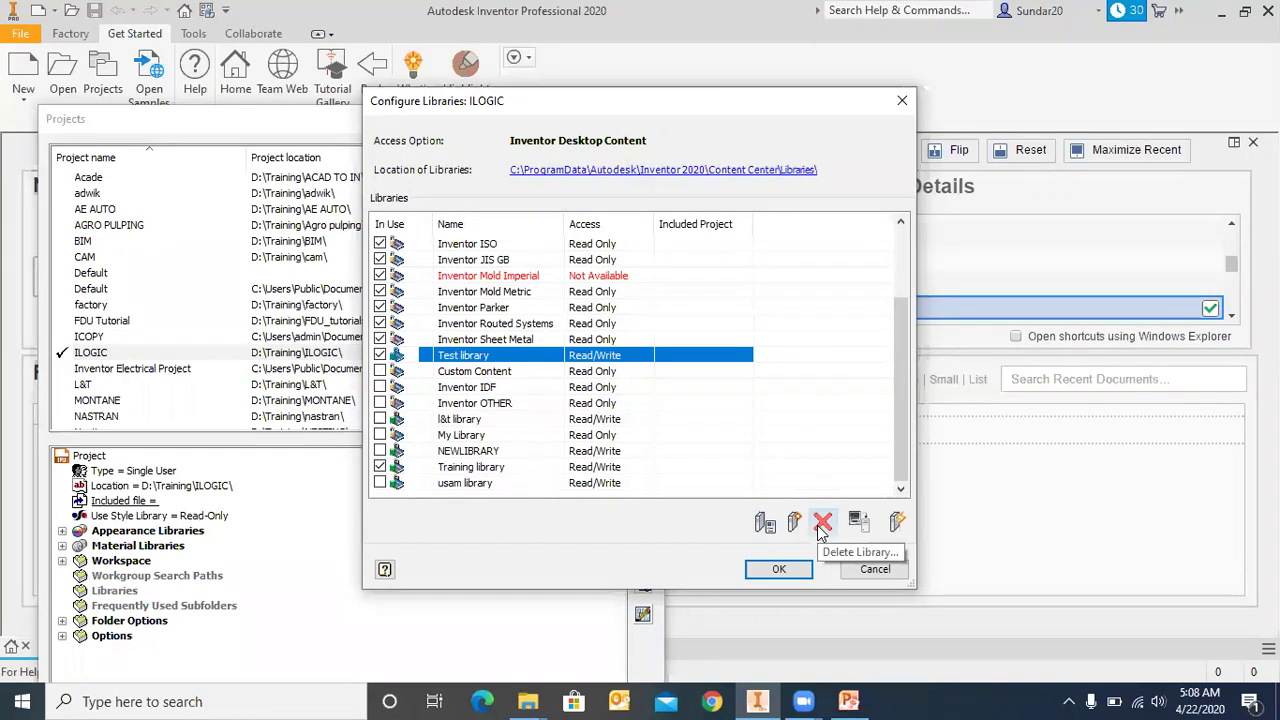
left_click(822, 520)
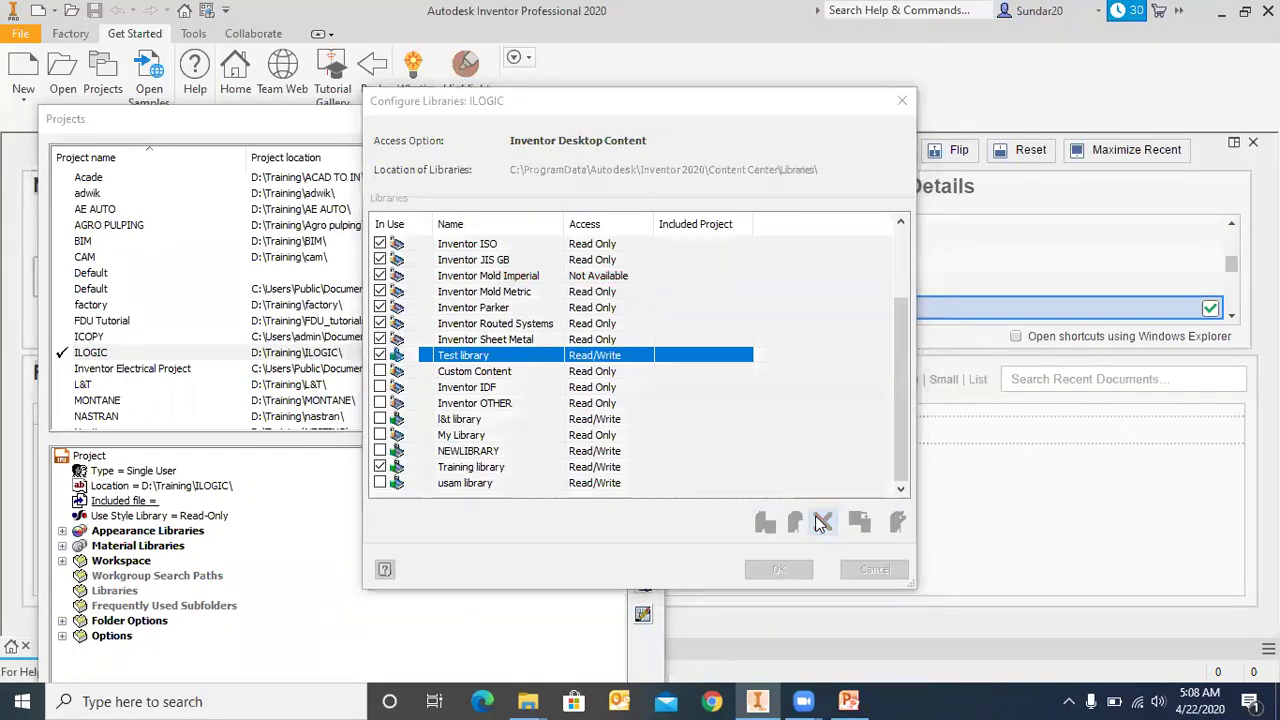
scroll(515, 345, "down", 2)
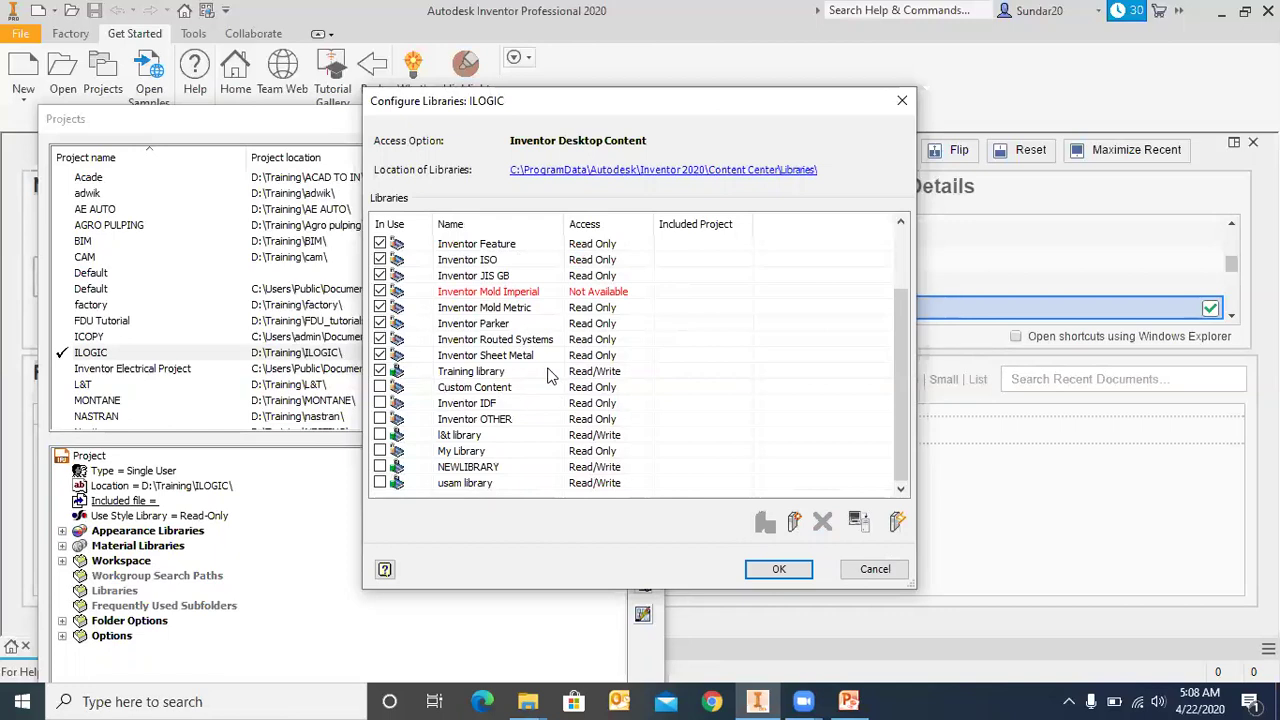
- View the Training library's properties, including its read/write permission, and close them
left_click(497, 374)
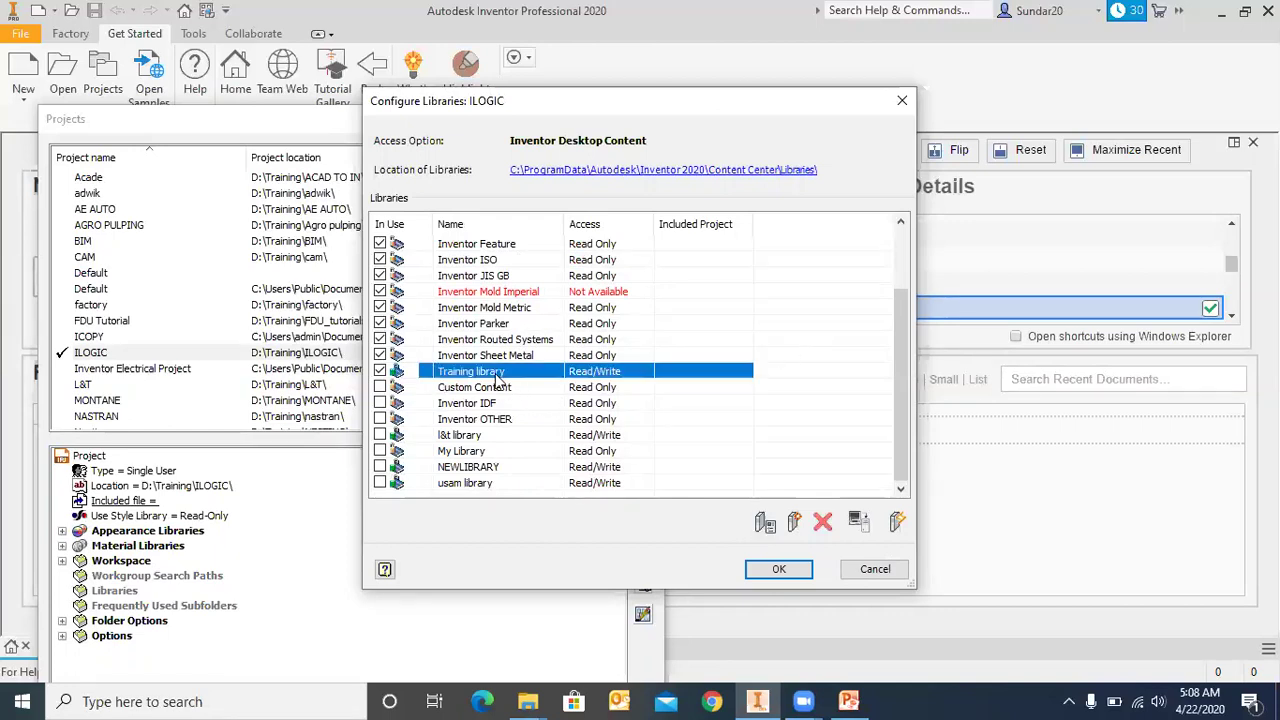
left_click(765, 521)
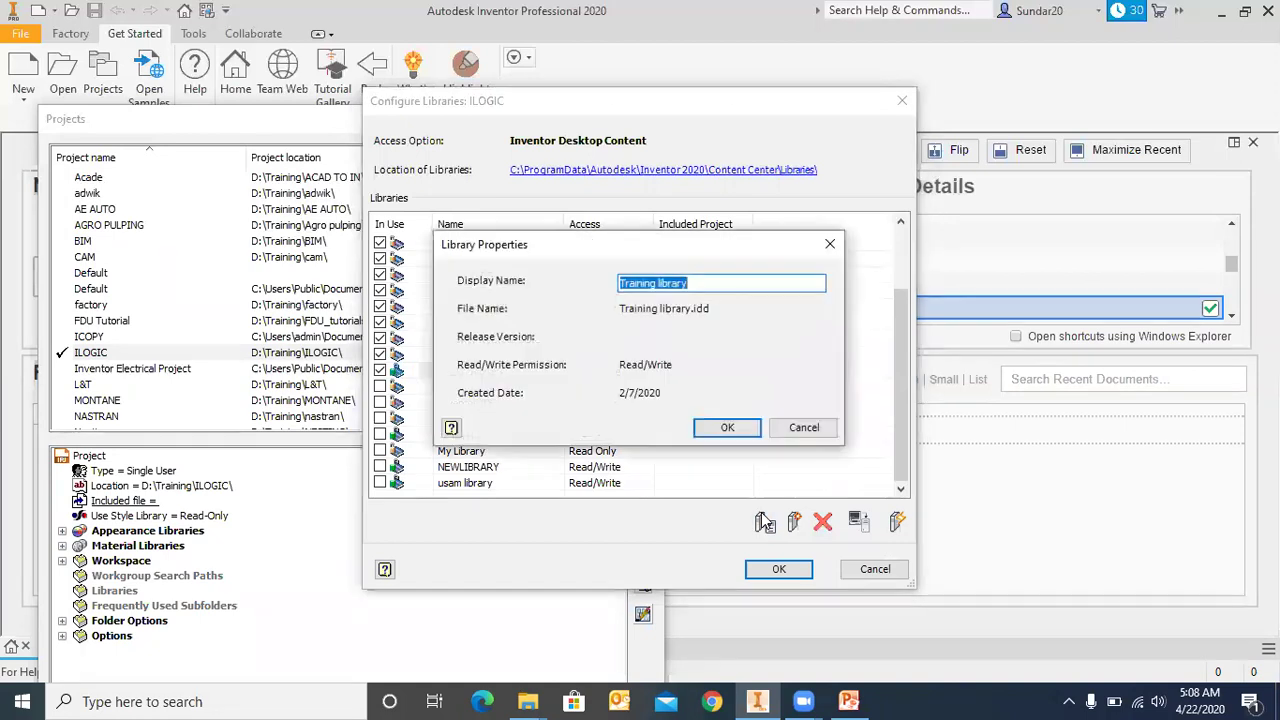
left_click_drag(625, 243, 434, 190)
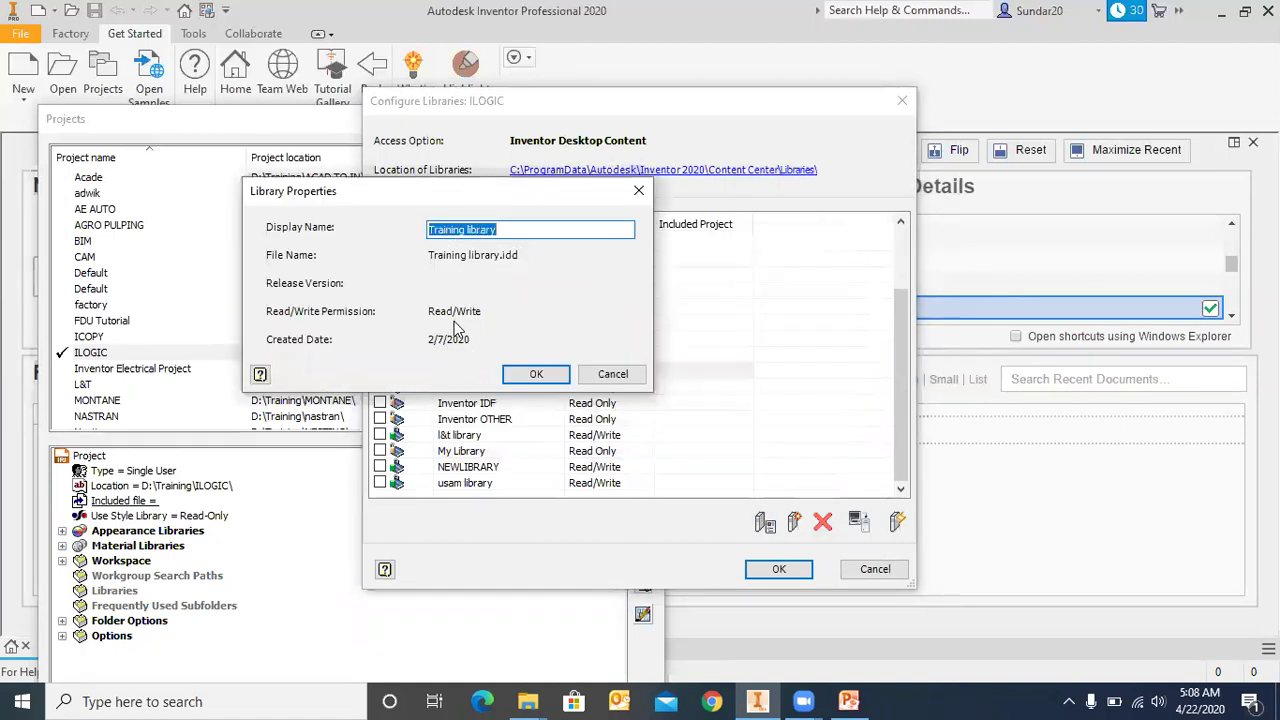
left_click(639, 191)
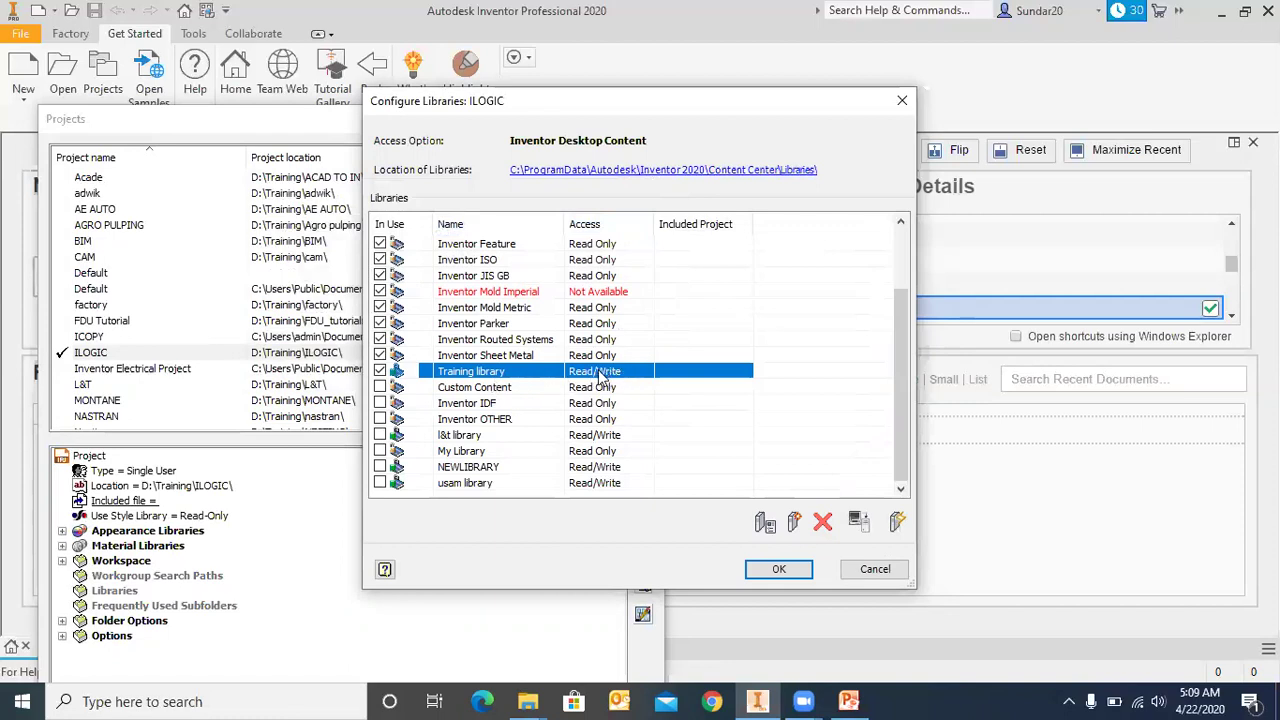
- Inspect the properties and available commands of read-only libraries such as Inventor ANSI and Inventor DIN
scroll(530, 385, "up", 2)
right_click(610, 292)
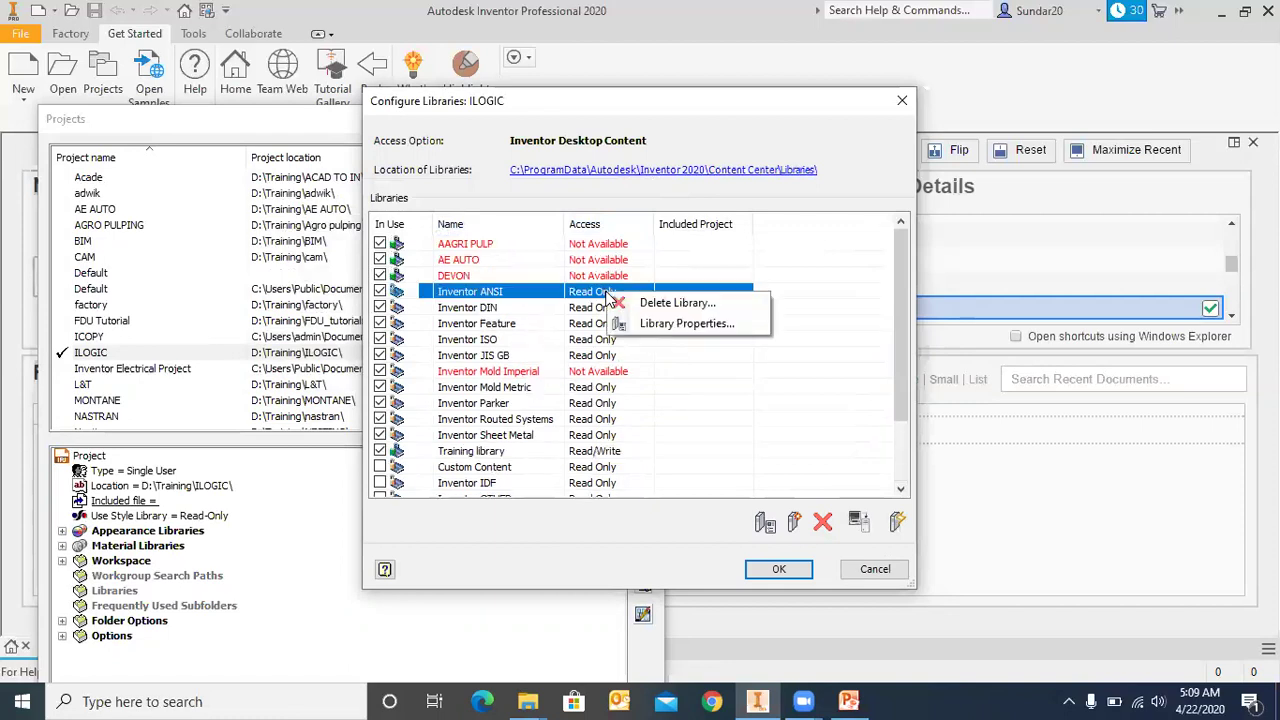
left_click(686, 323)
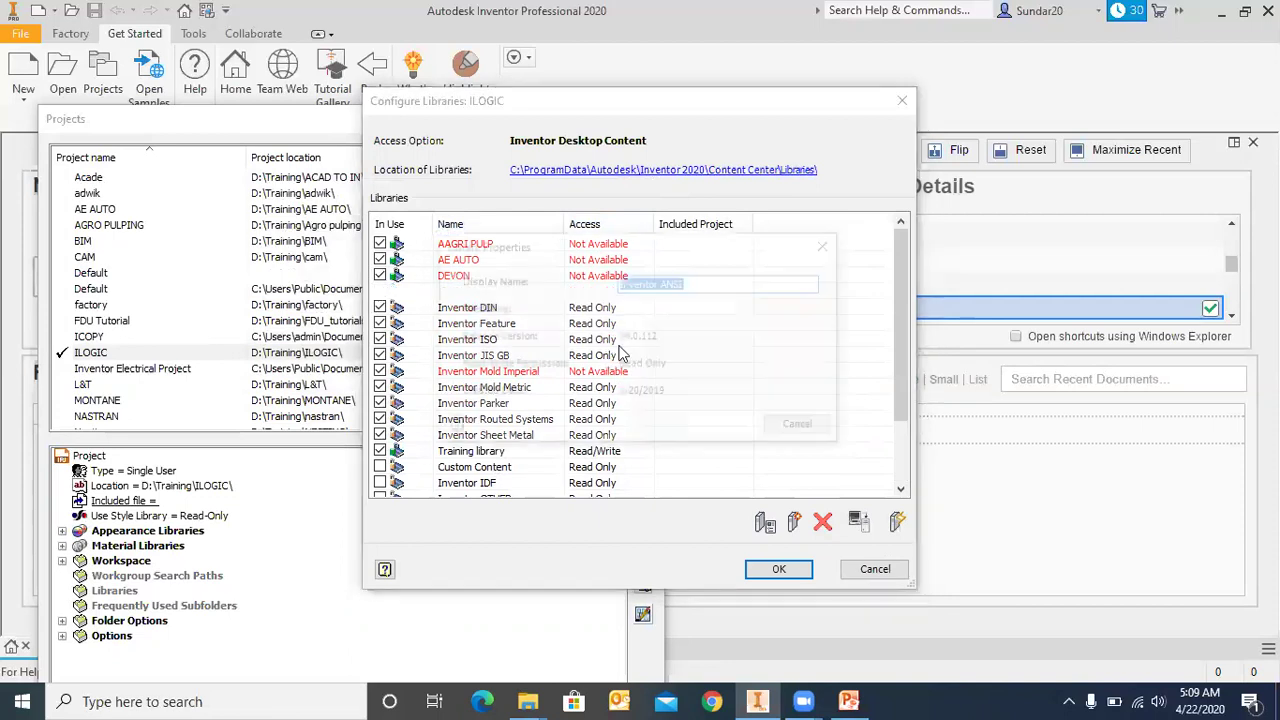
key("Escape")
left_click(595, 308)
right_click(598, 309)
left_click(602, 341)
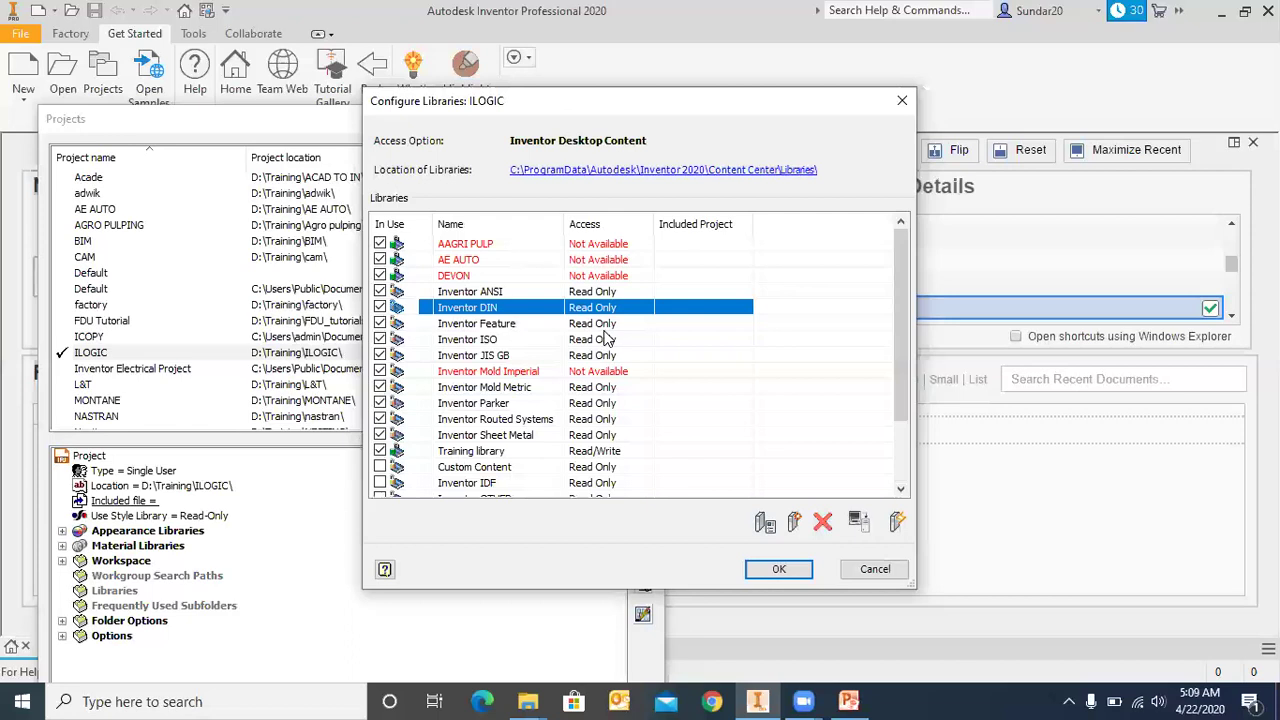
left_click(606, 339)
scroll(607, 338, "down", 2)
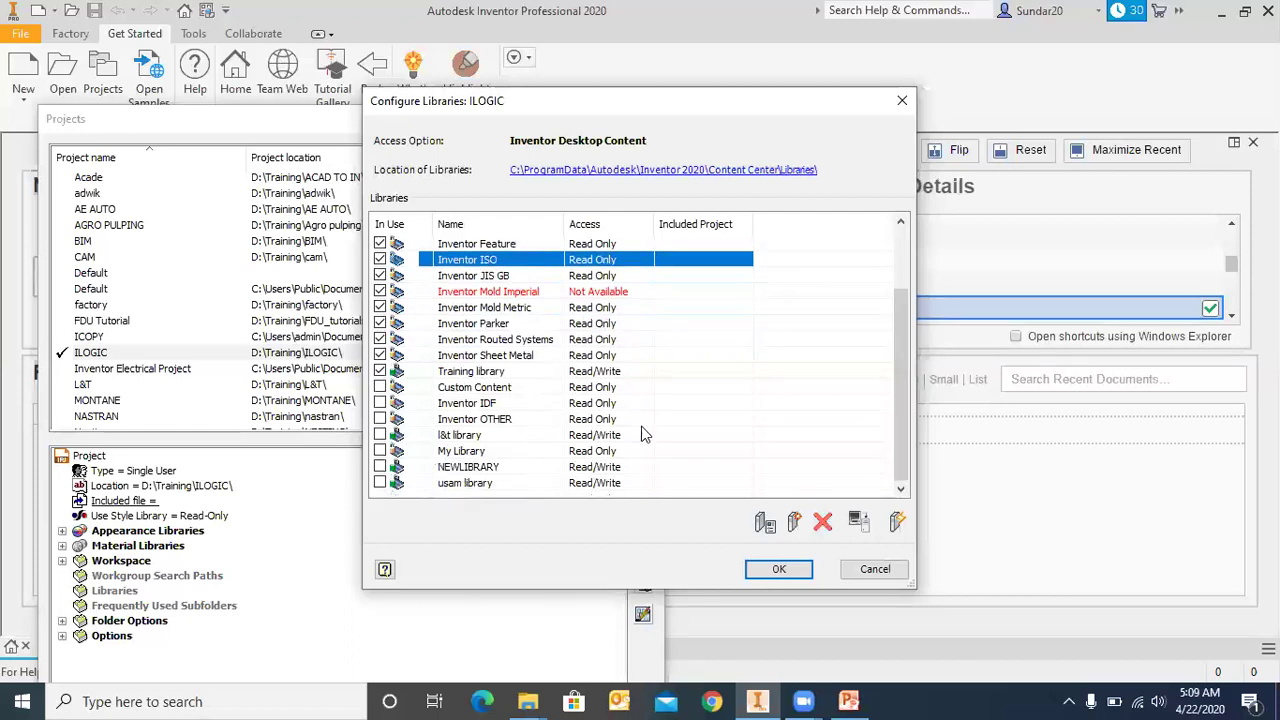
right_click(604, 387)
- Switch the Training library's in-use setting off and back on
left_click(601, 376)
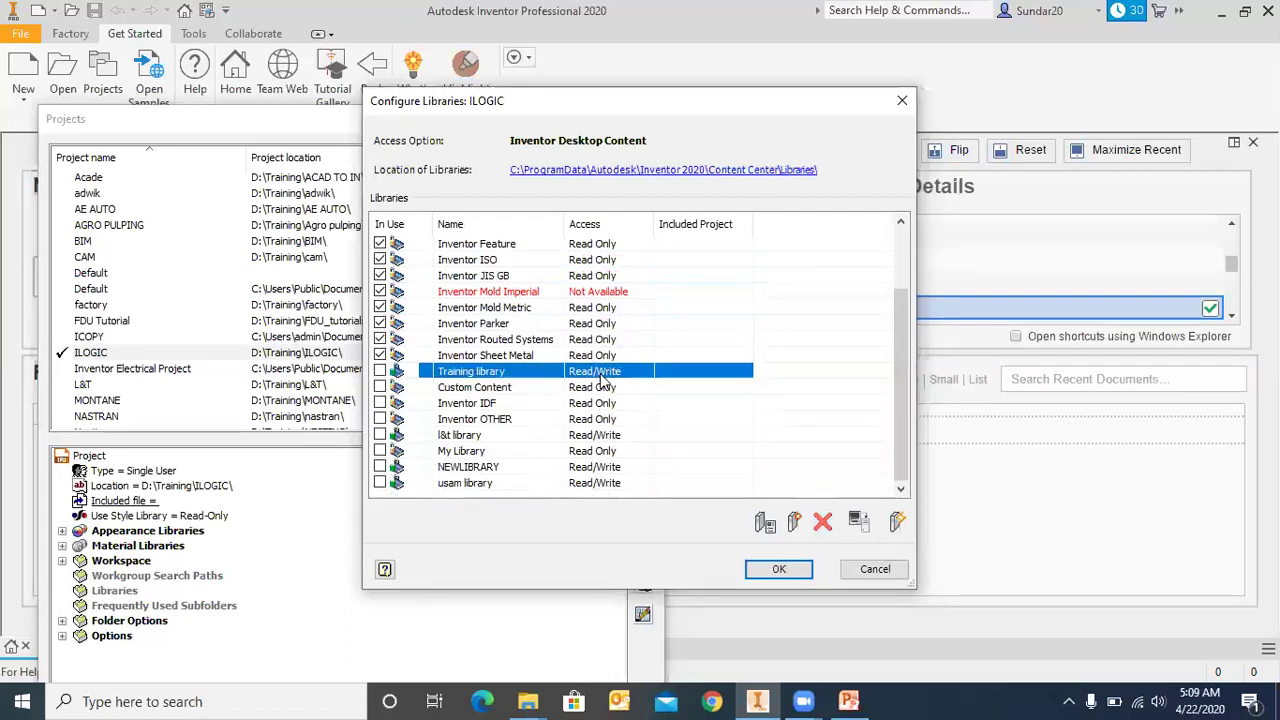
left_click(380, 371)
left_click_drag(906, 338, 902, 258)
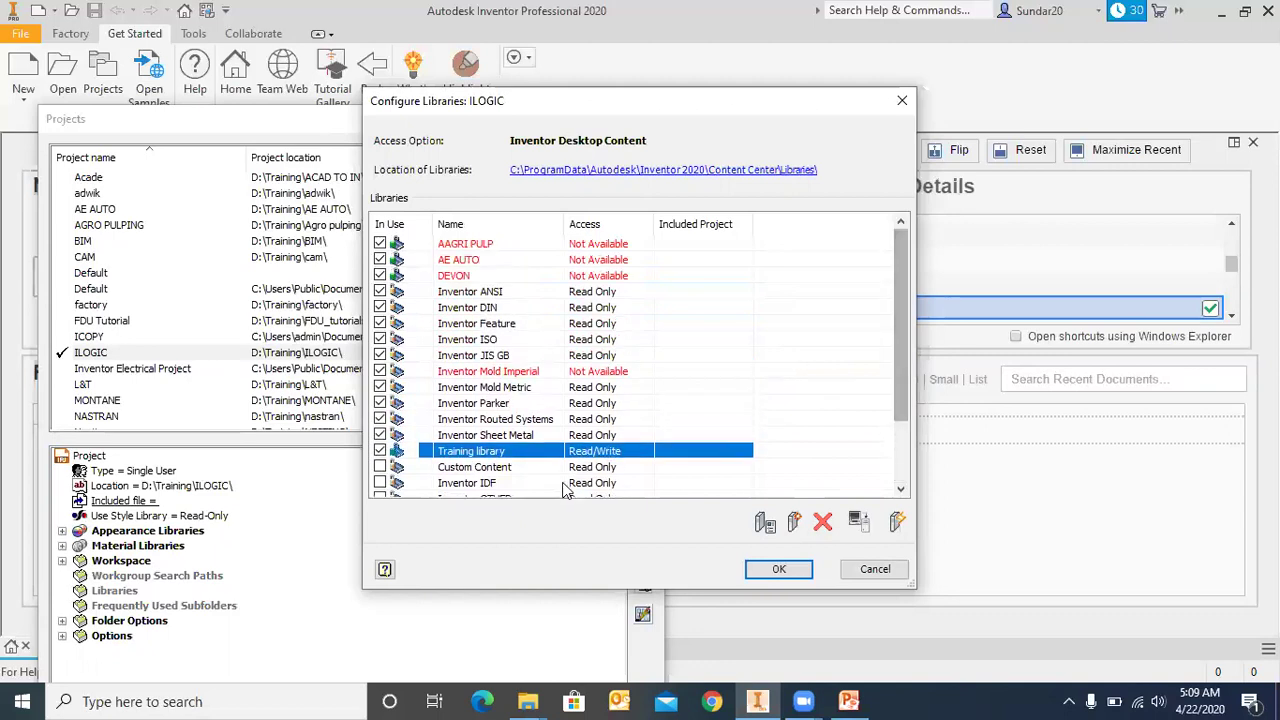
- Try to start the library update tool, and close the library configuration without saving
left_click(806, 572)
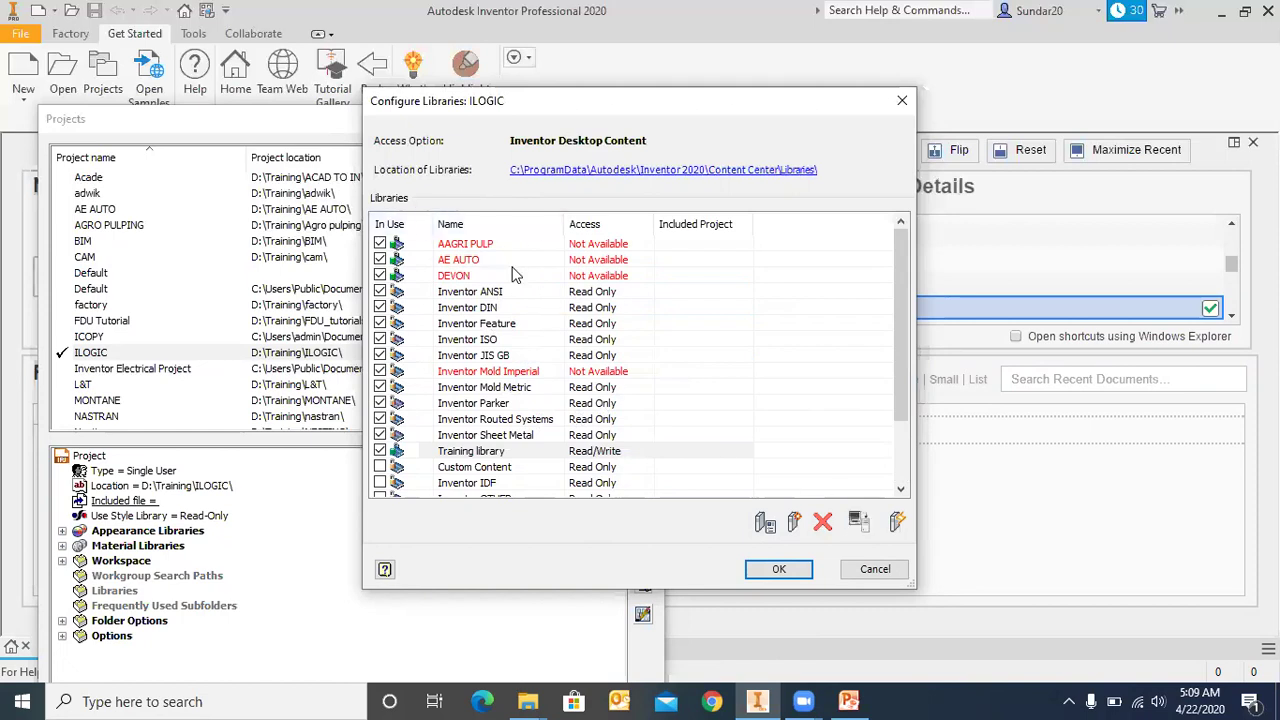
left_click(898, 520)
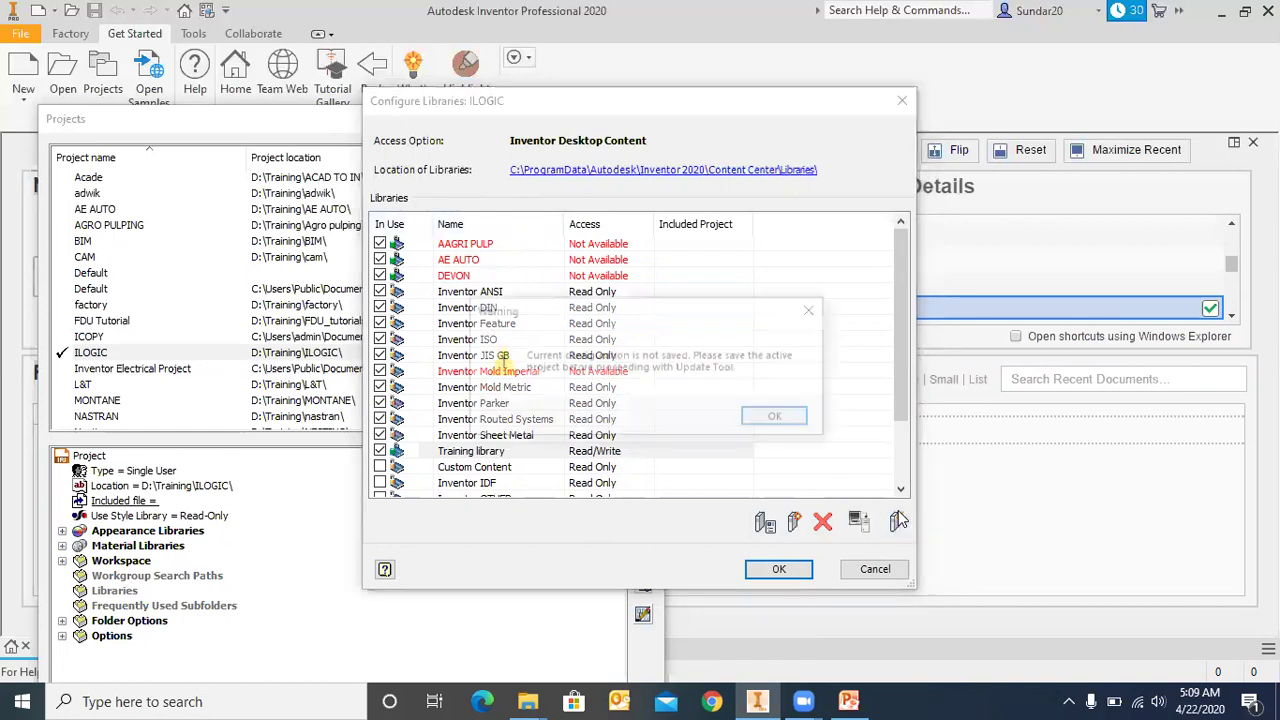
left_click(778, 418)
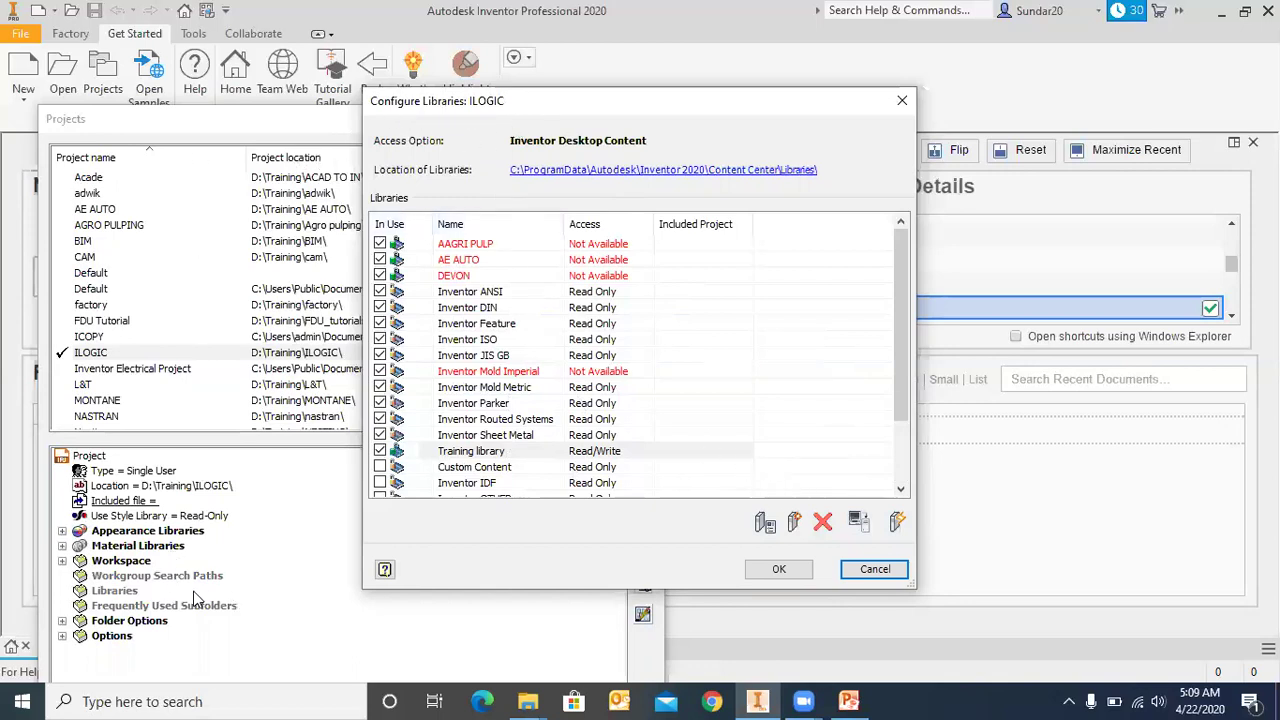
left_click(903, 102)
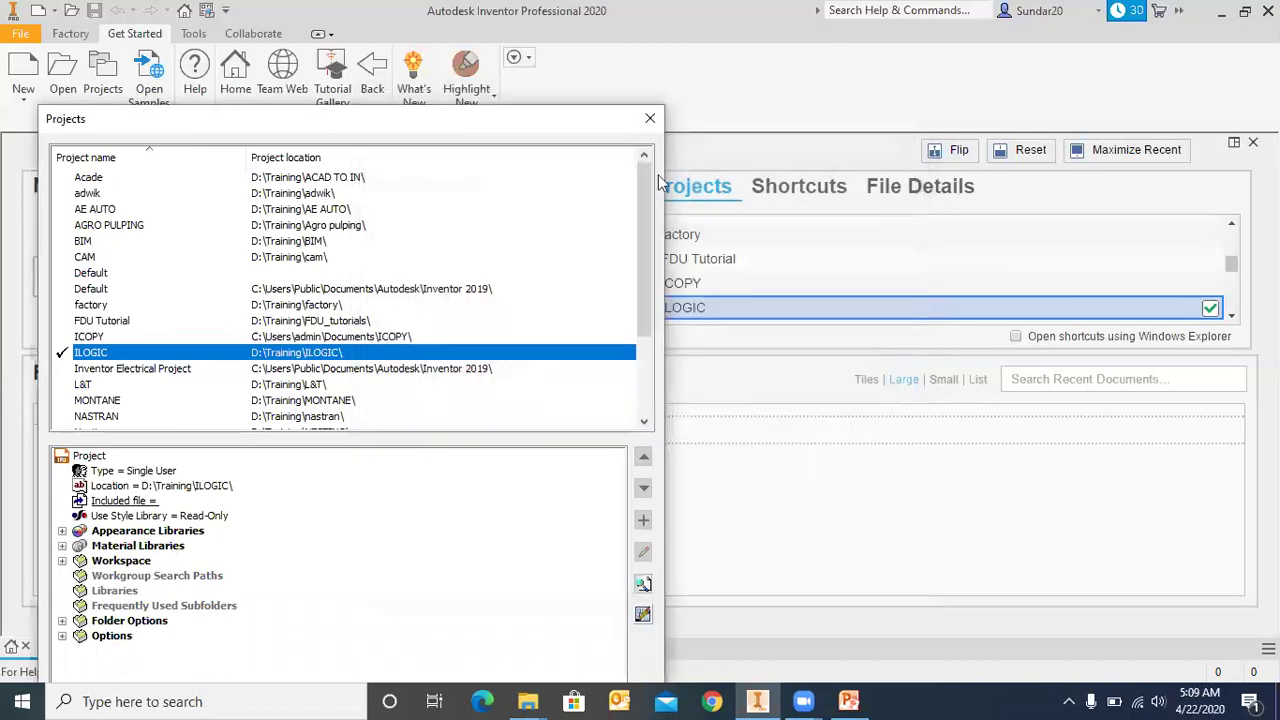
- Reopen the ILOGIC project's library configuration and review the in-use and access status of the listed libraries
left_click_drag(581, 118, 600, 68)
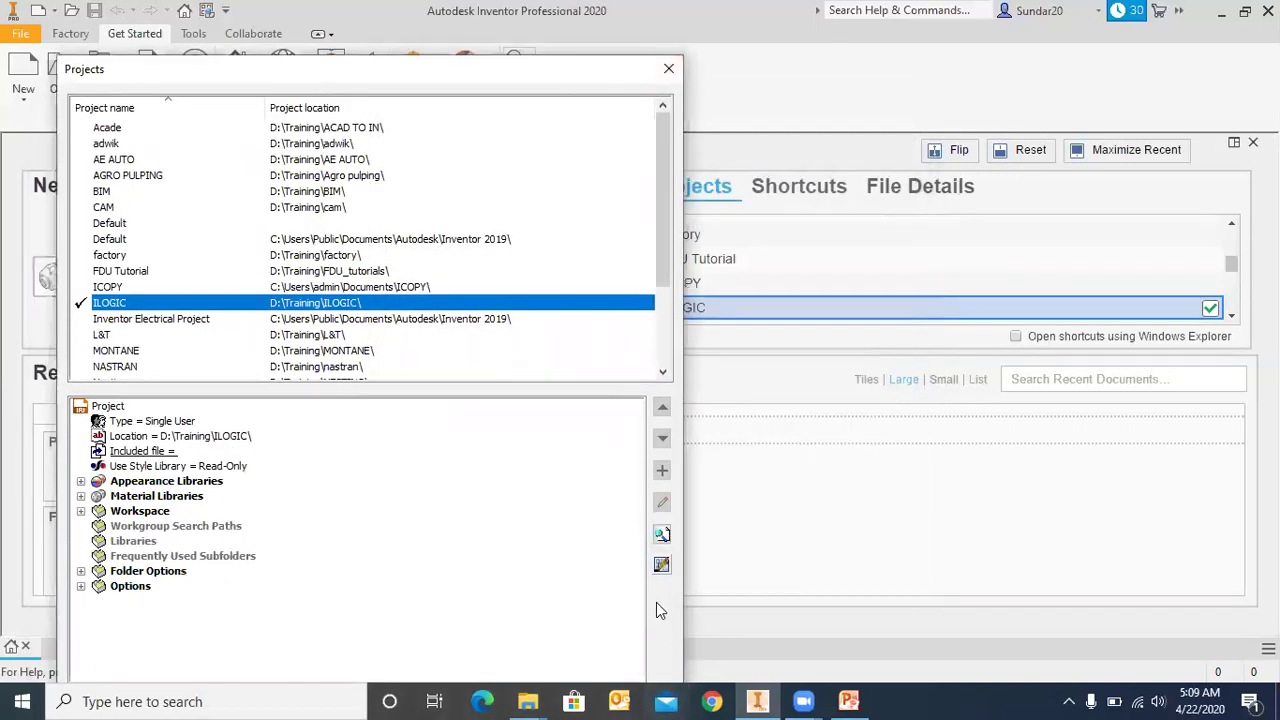
left_click(662, 566)
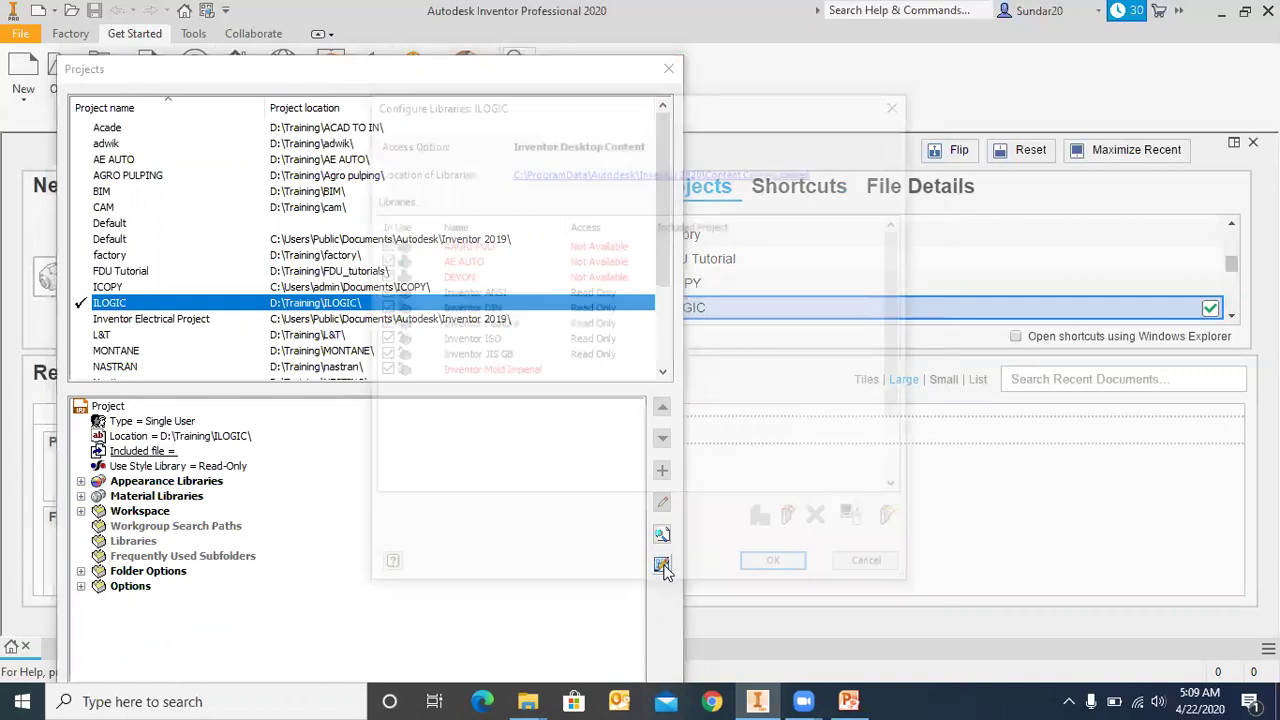
scroll(547, 350, "down", 2)
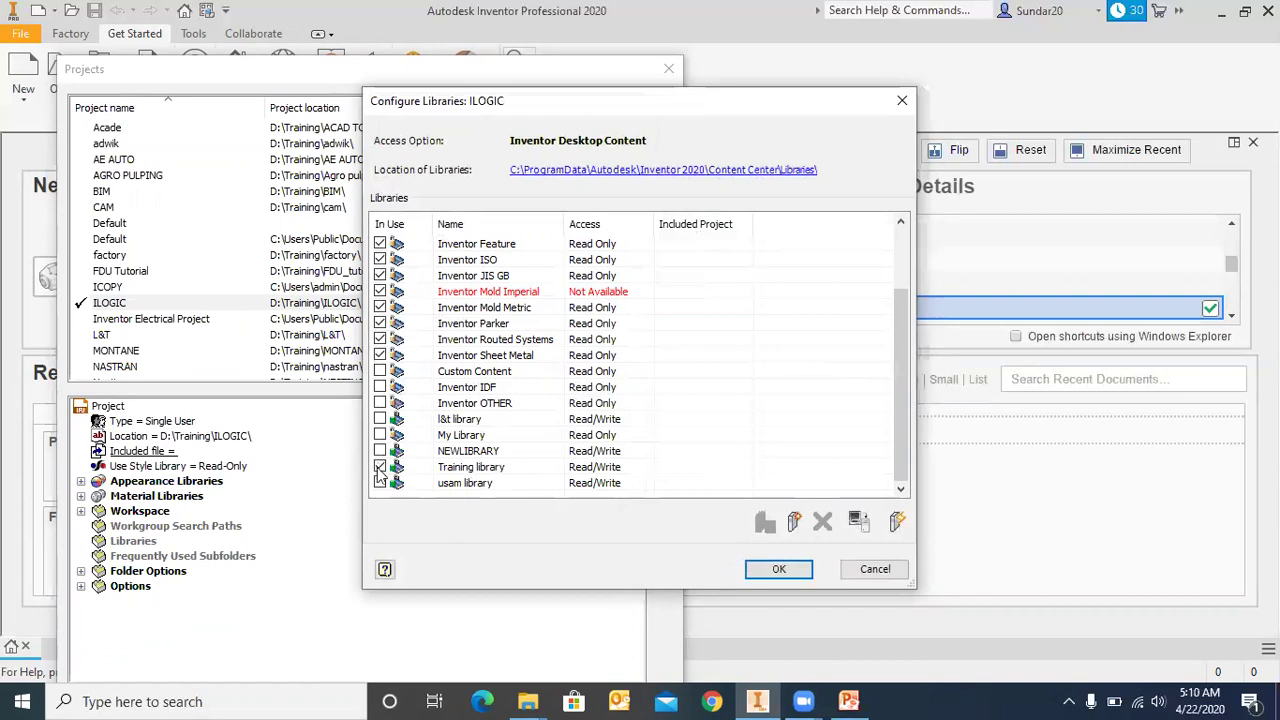
scroll(416, 366, "up", 2)
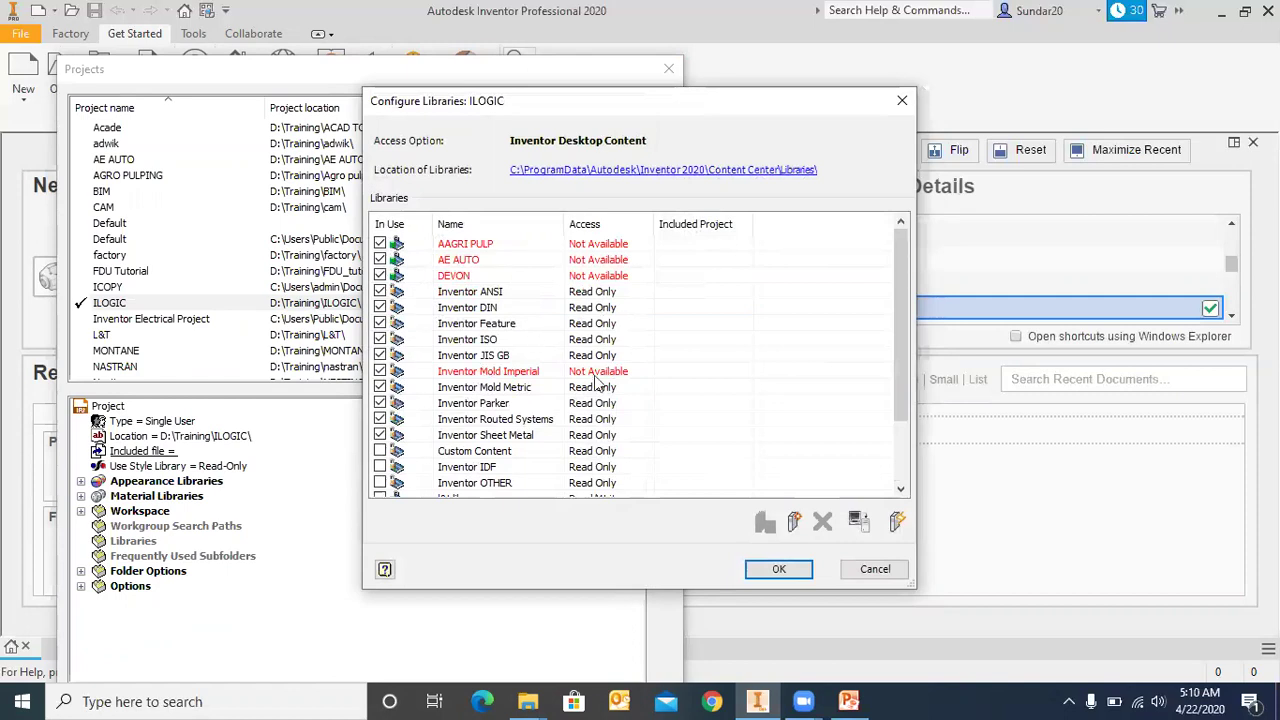
scroll(595, 403, "down", 2)
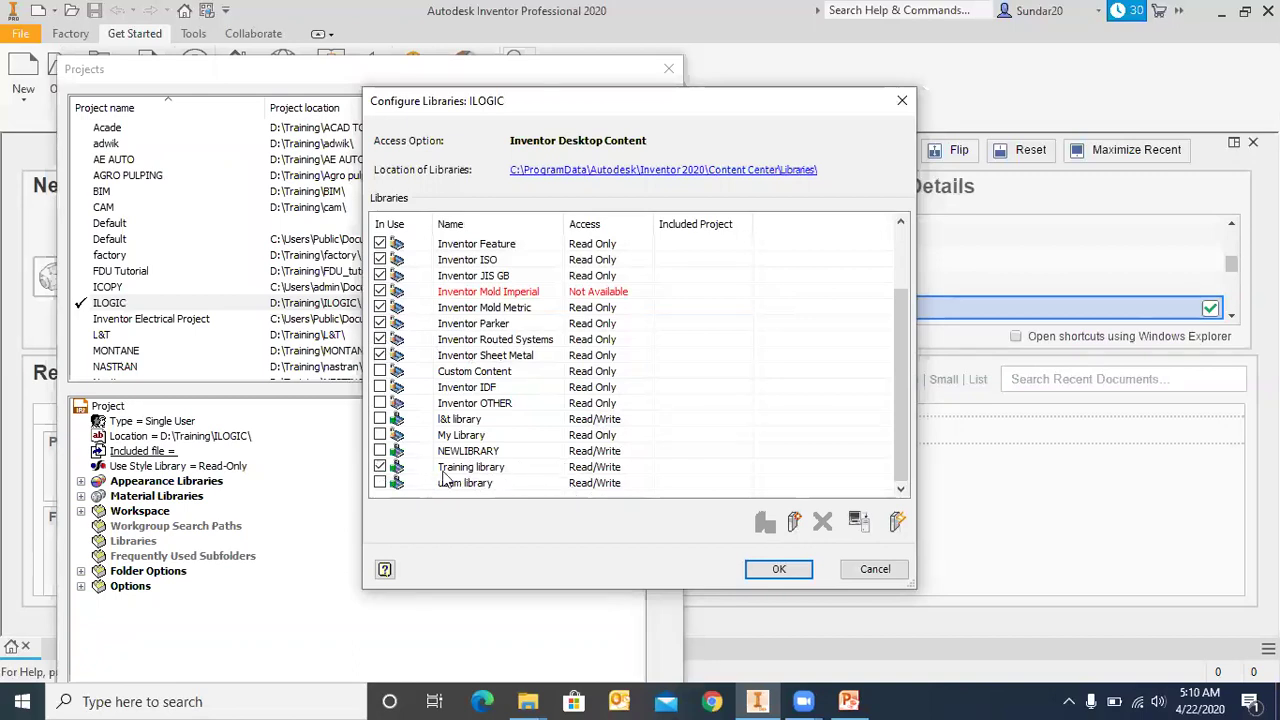
- Accept the library configuration, finish editing projects and save the changes to the ILOGIC project
left_click(778, 568)
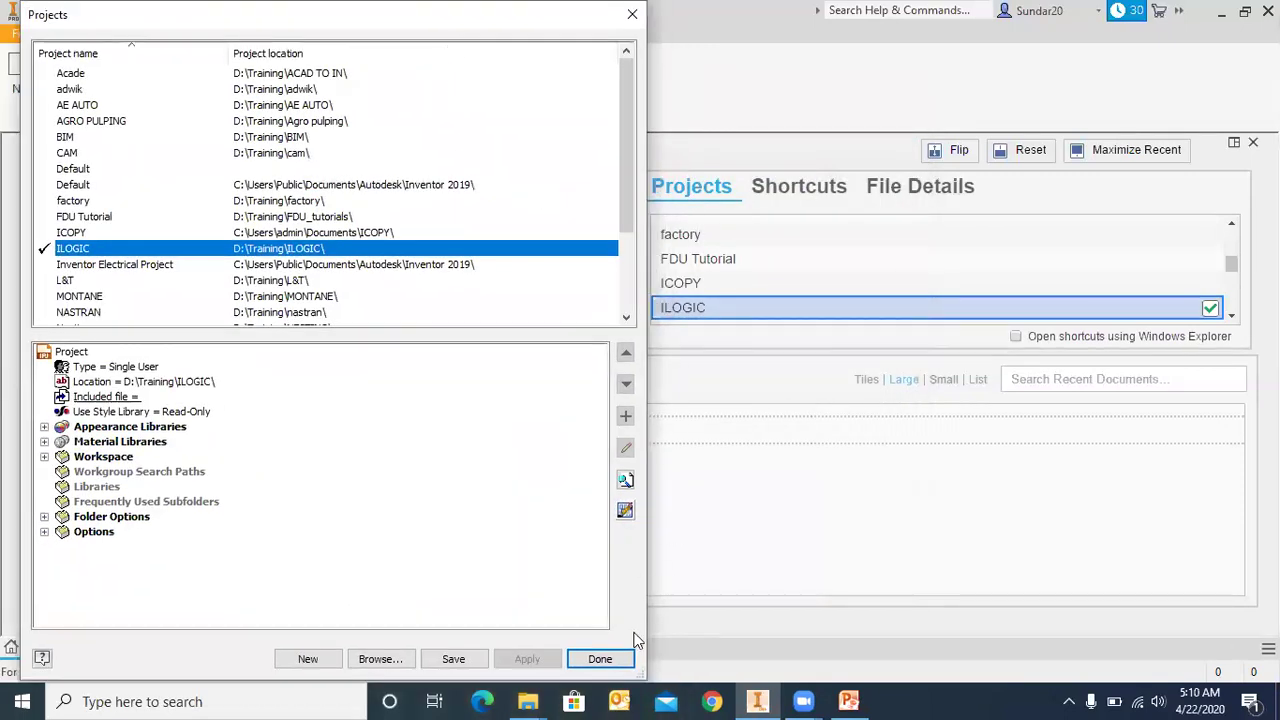
left_click(606, 660)
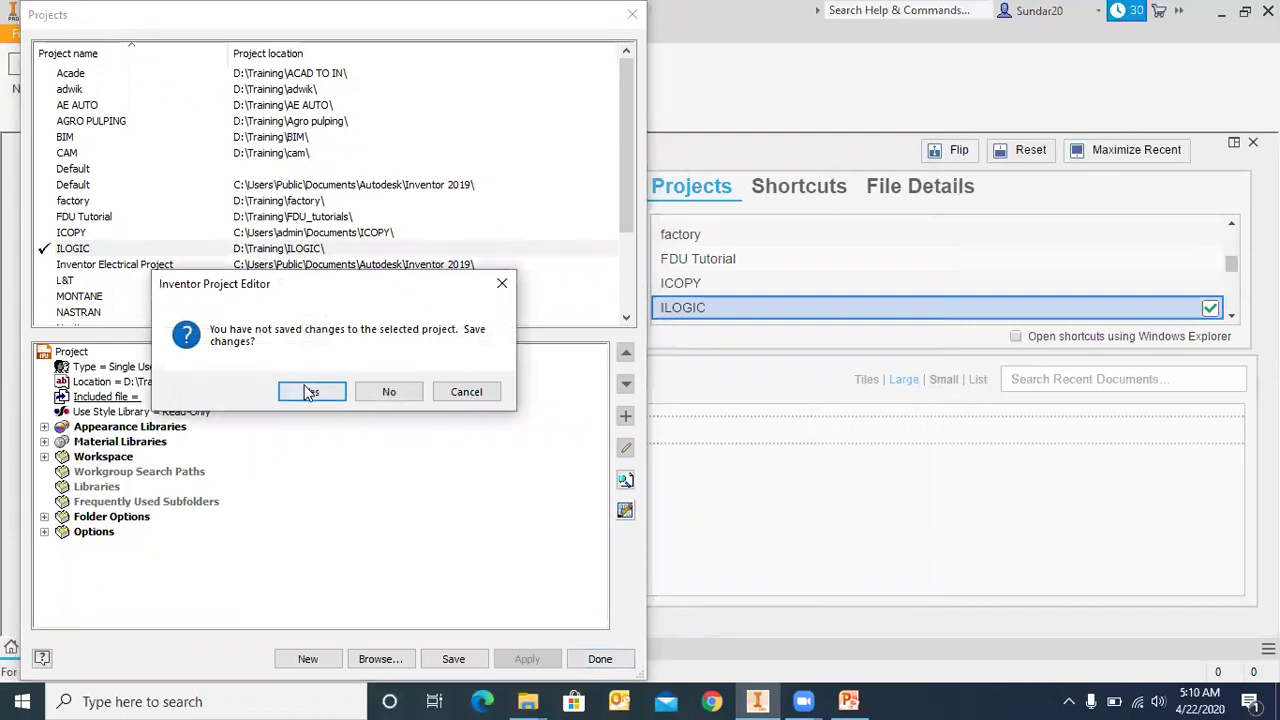
left_click(318, 391)
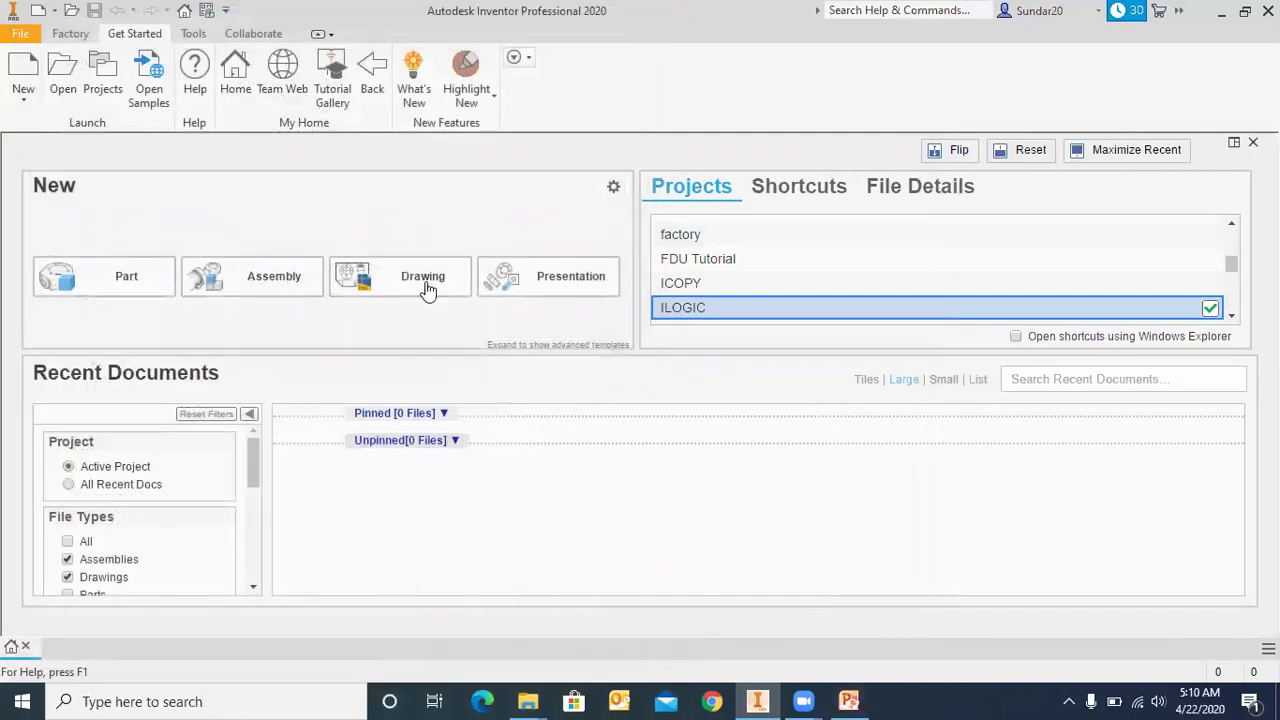
- Switch to the PowerPoint presentation and show the slides from Custom content Centre to Content center editor, then end the slide show
left_click(850, 700)
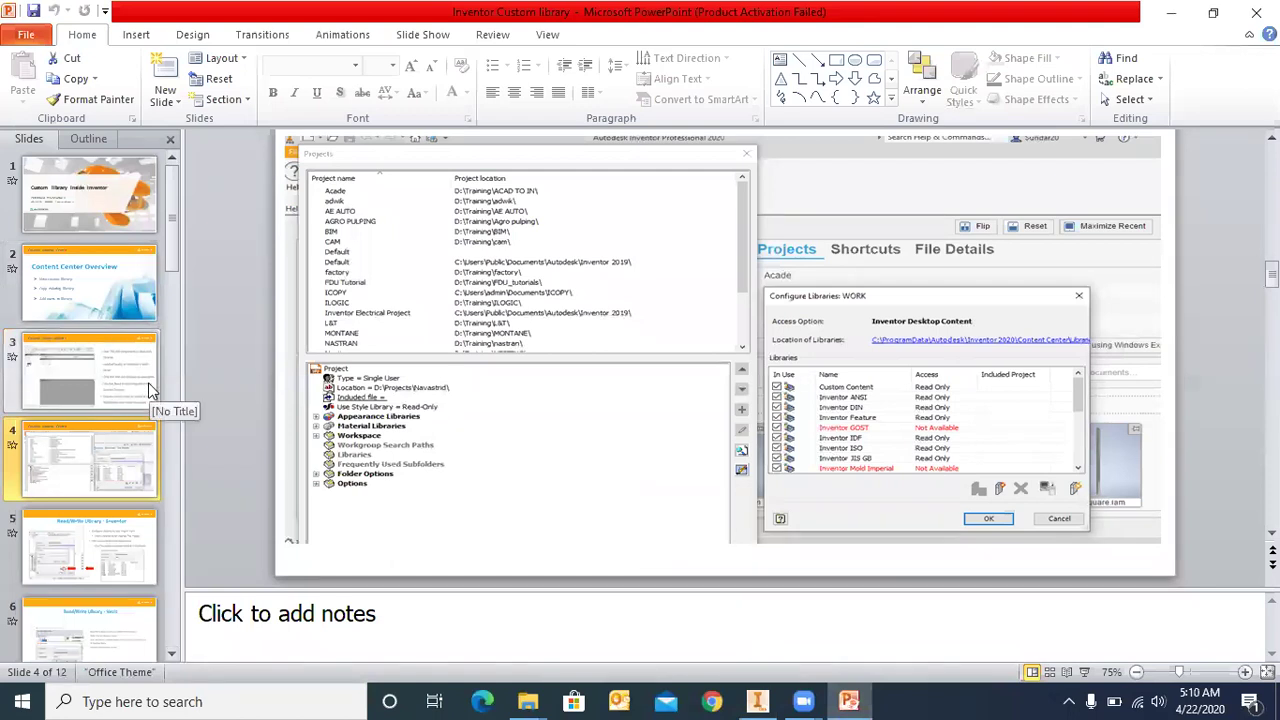
key("shift+F5")
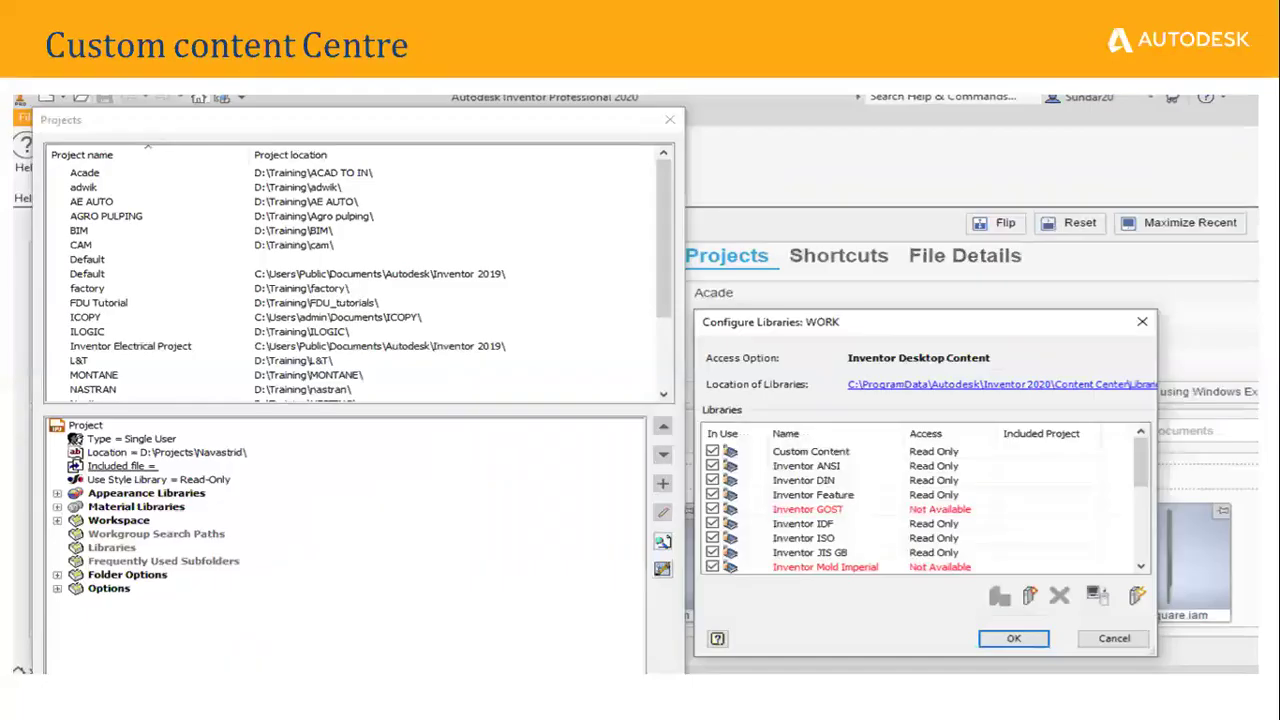
key("Right")
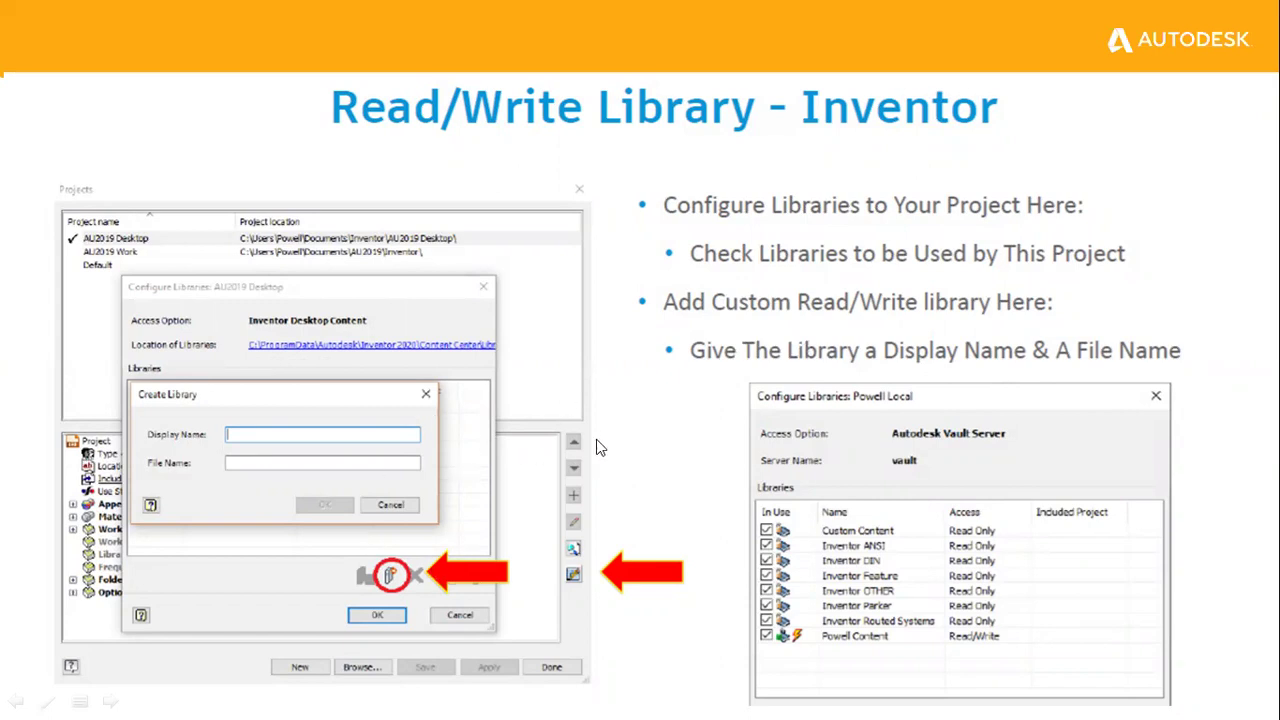
left_click(704, 466)
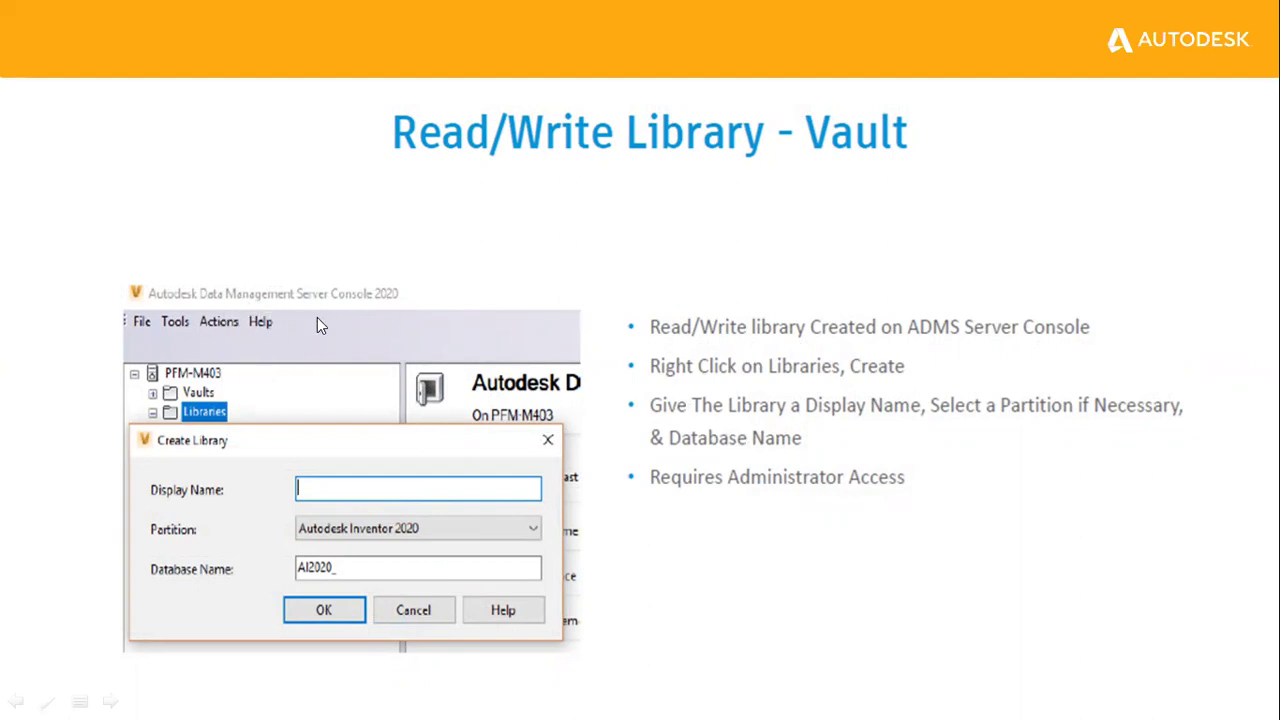
key("Right")
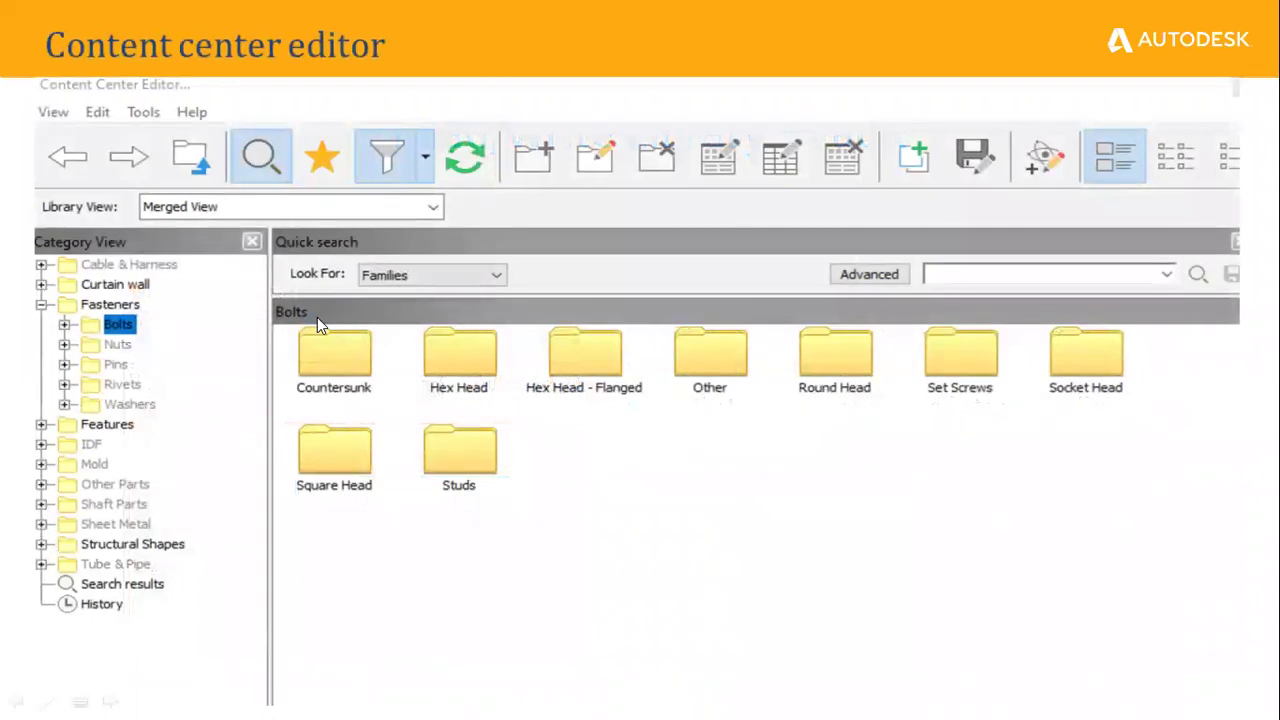
key("Escape")
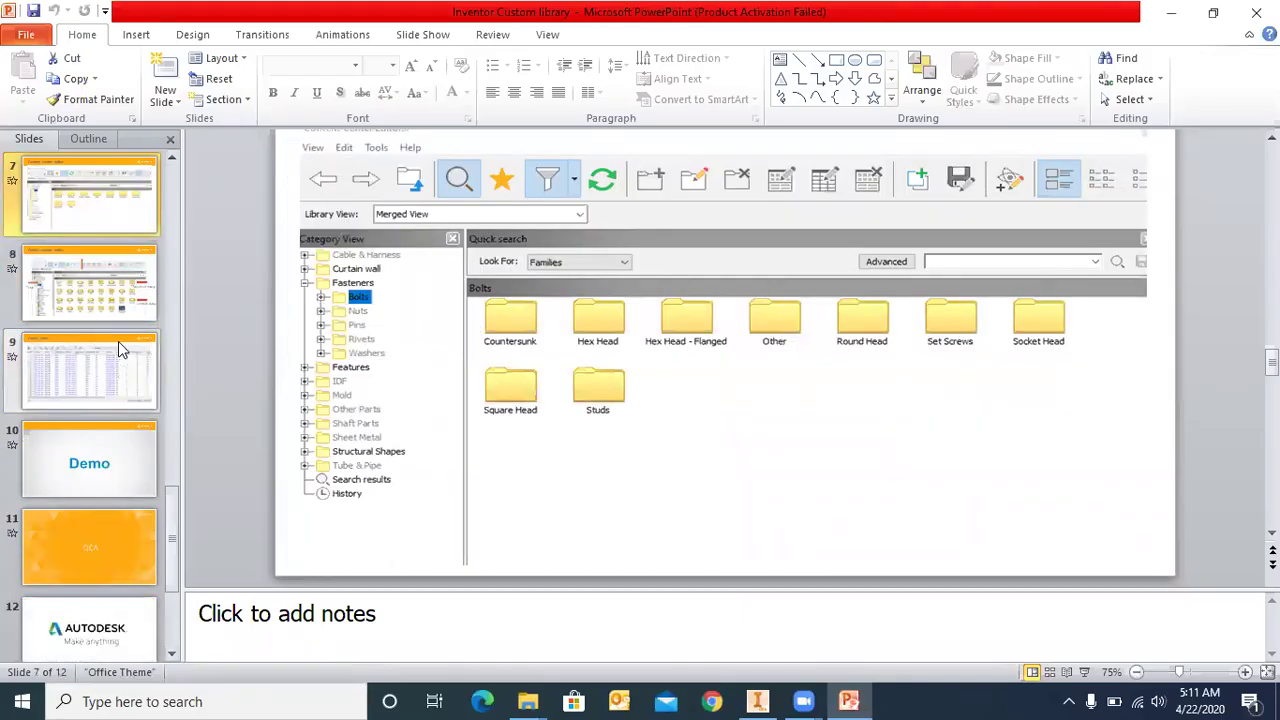
key("shift+F5")
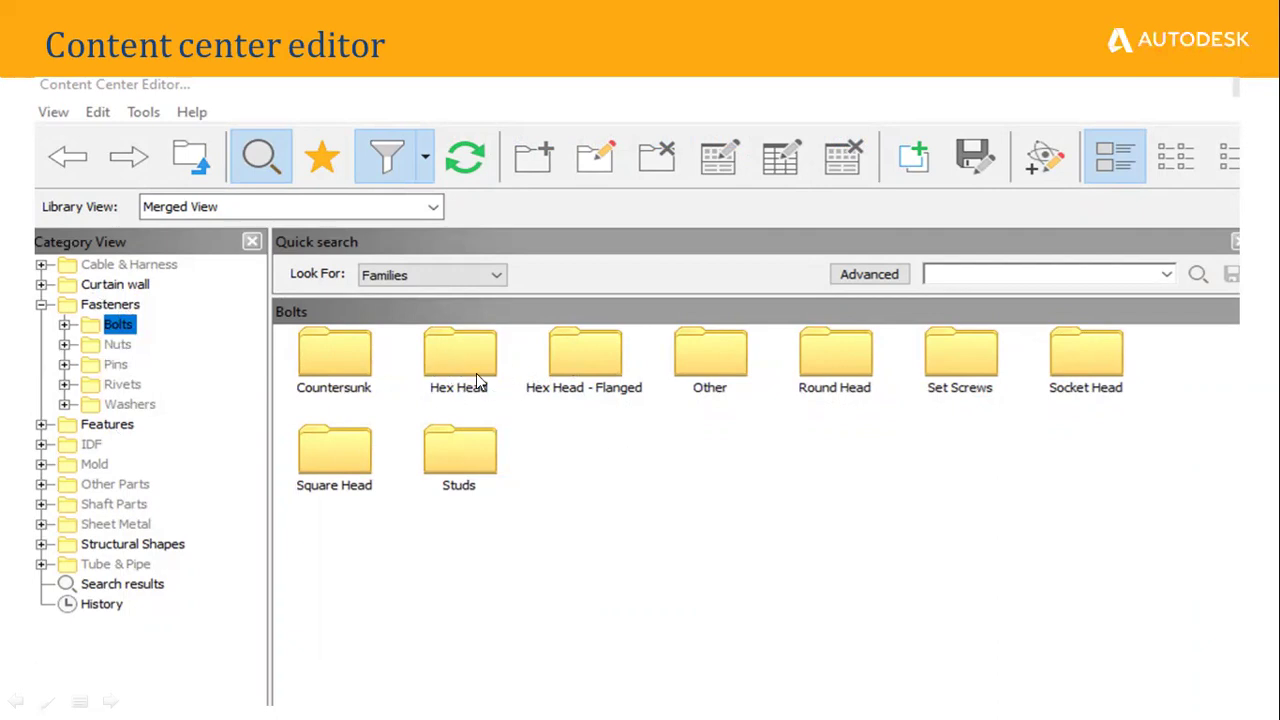
key("Escape")
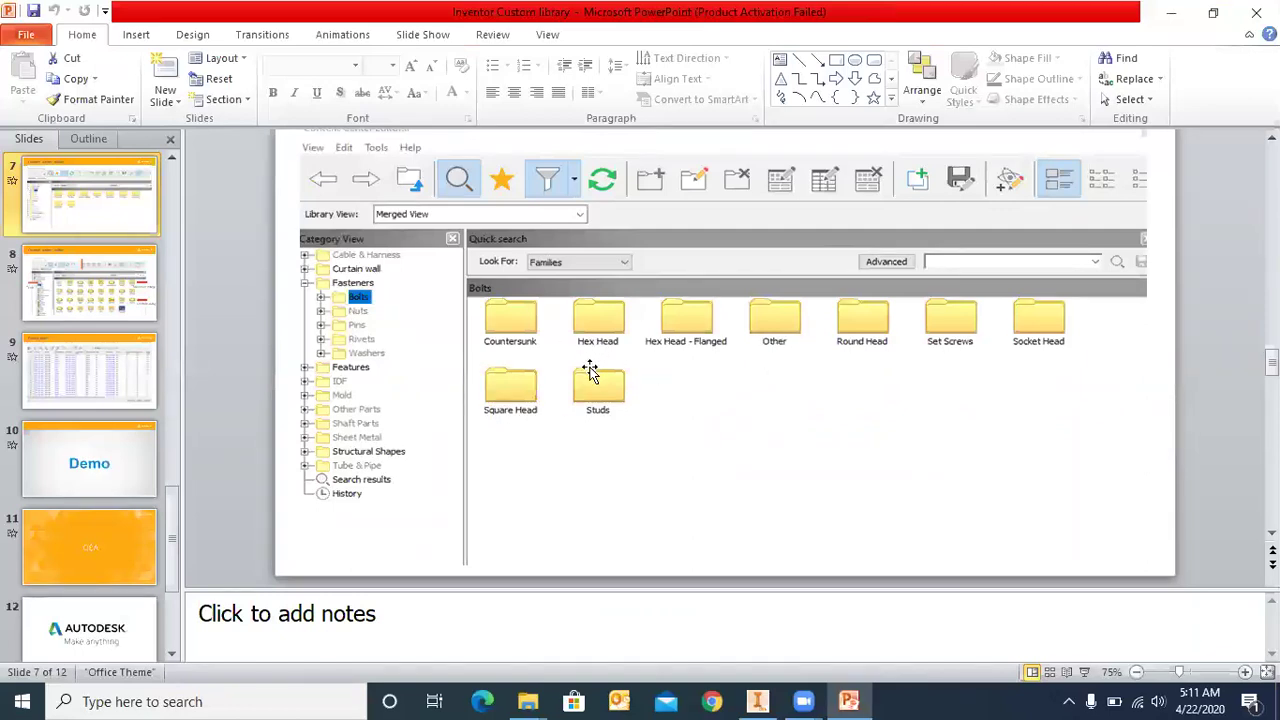
- Switch back to Inventor, open the Content Center Editor and reposition its window
left_click(757, 700)
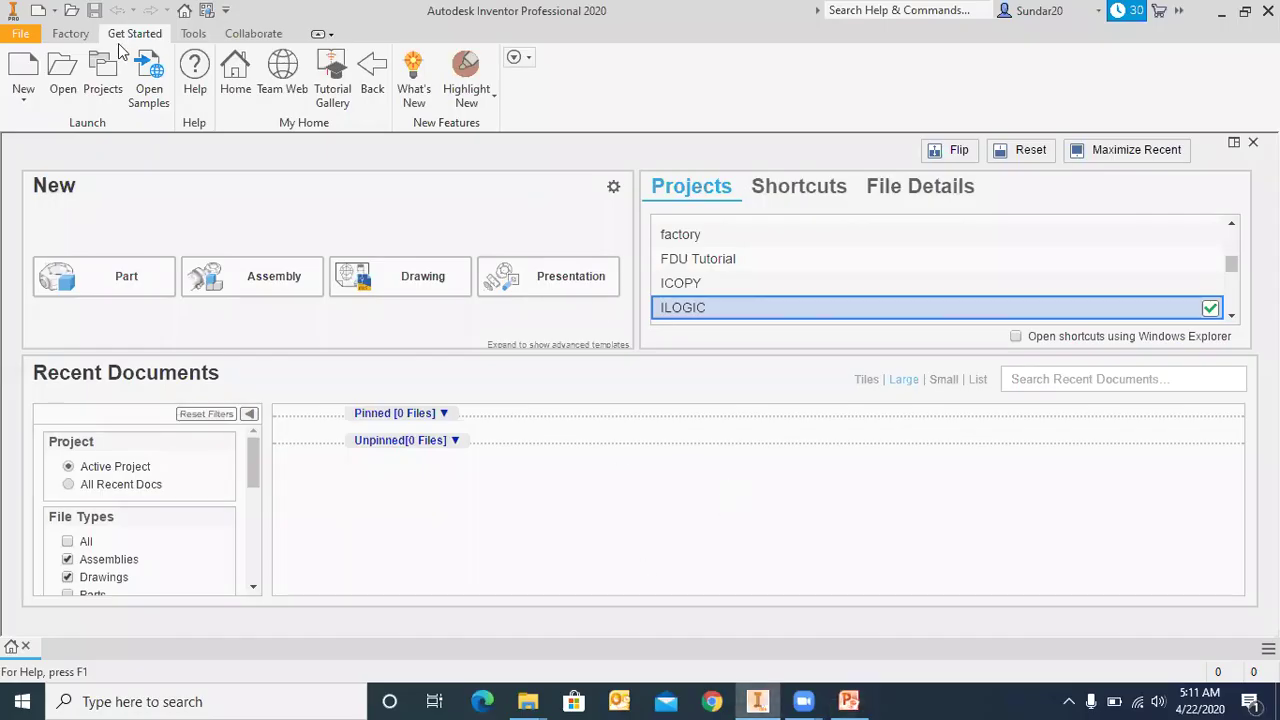
left_click(188, 34)
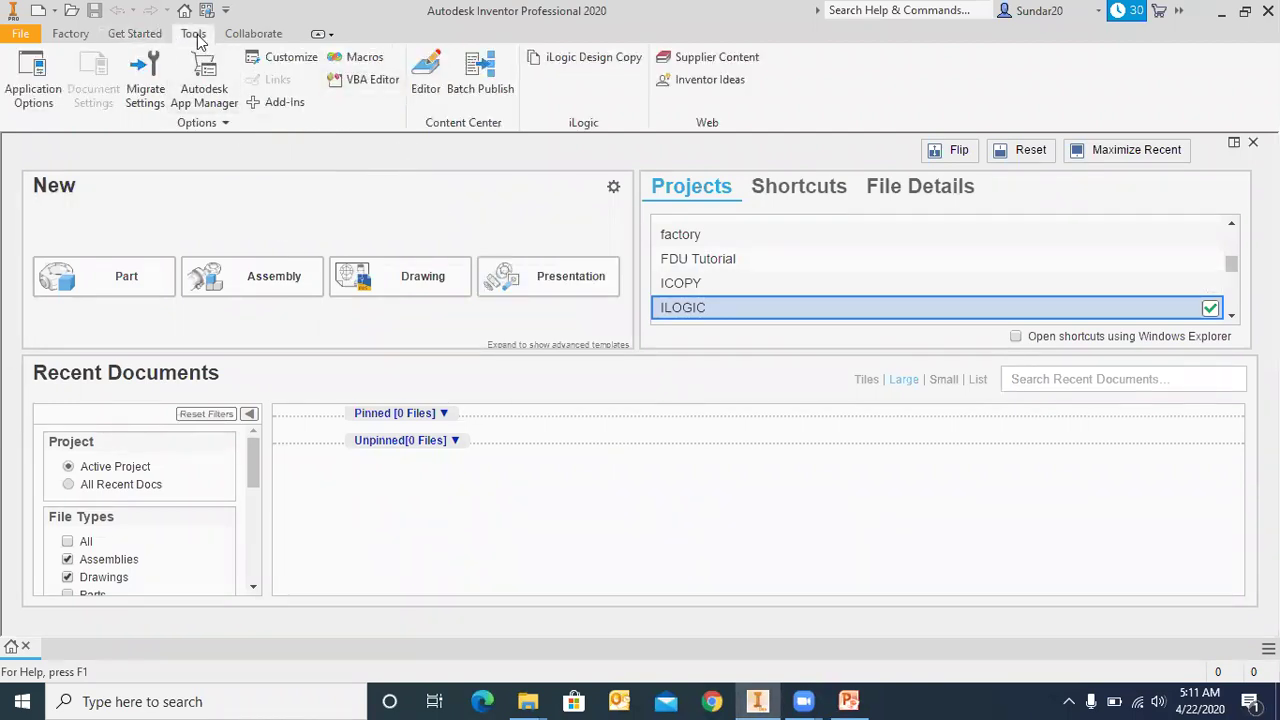
left_click(428, 75)
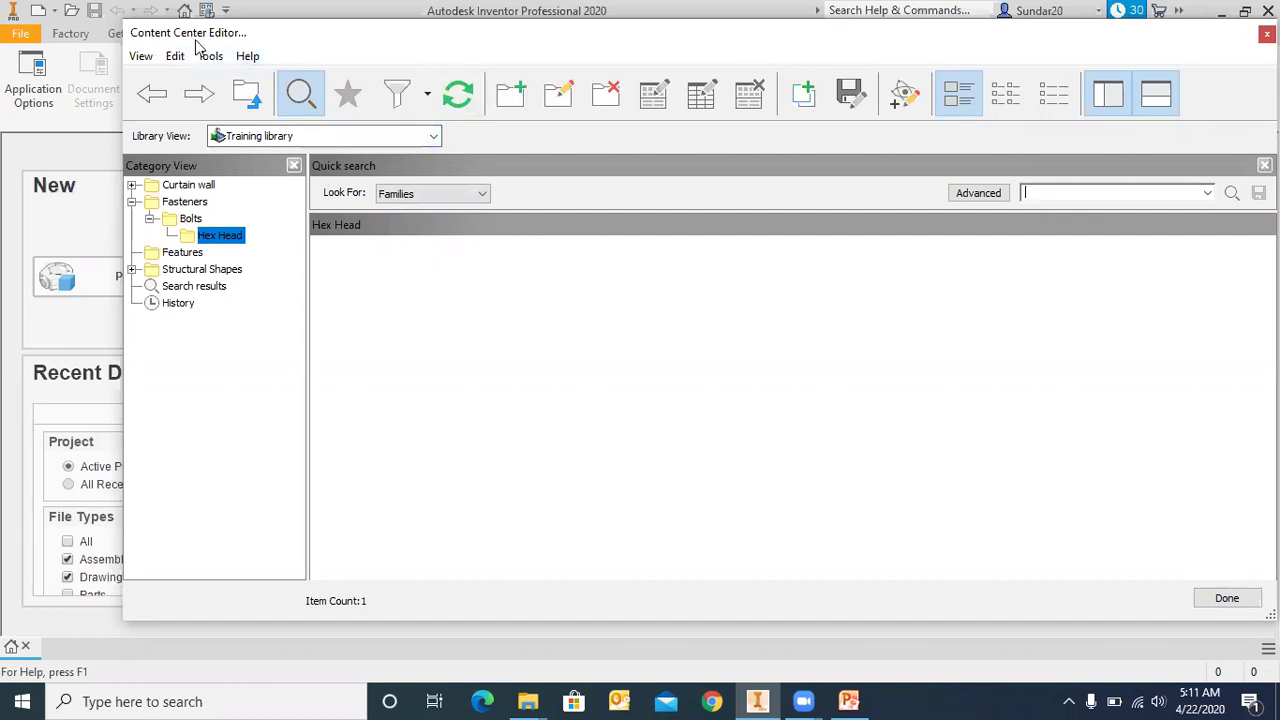
double_click(566, 623)
double_click(377, 32)
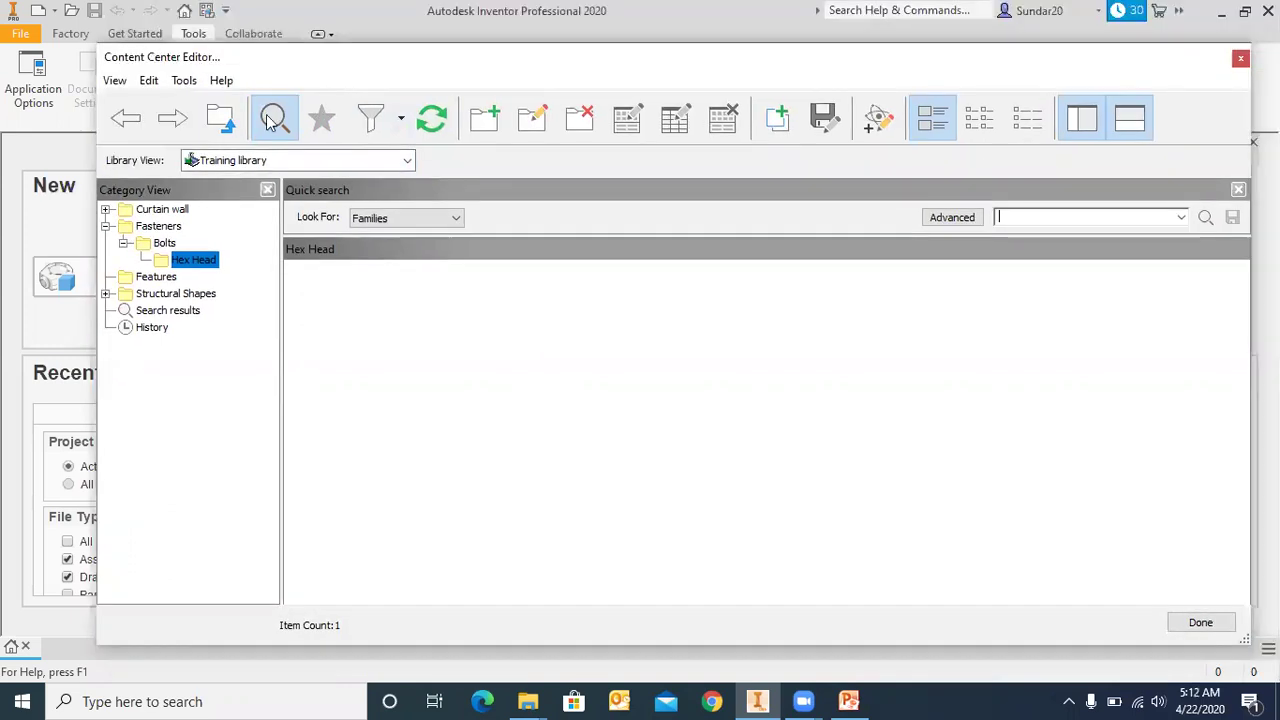
- Show the Inventor ANSI library in the Content Center Editor and check the other libraries offered for viewing
left_click(322, 158)
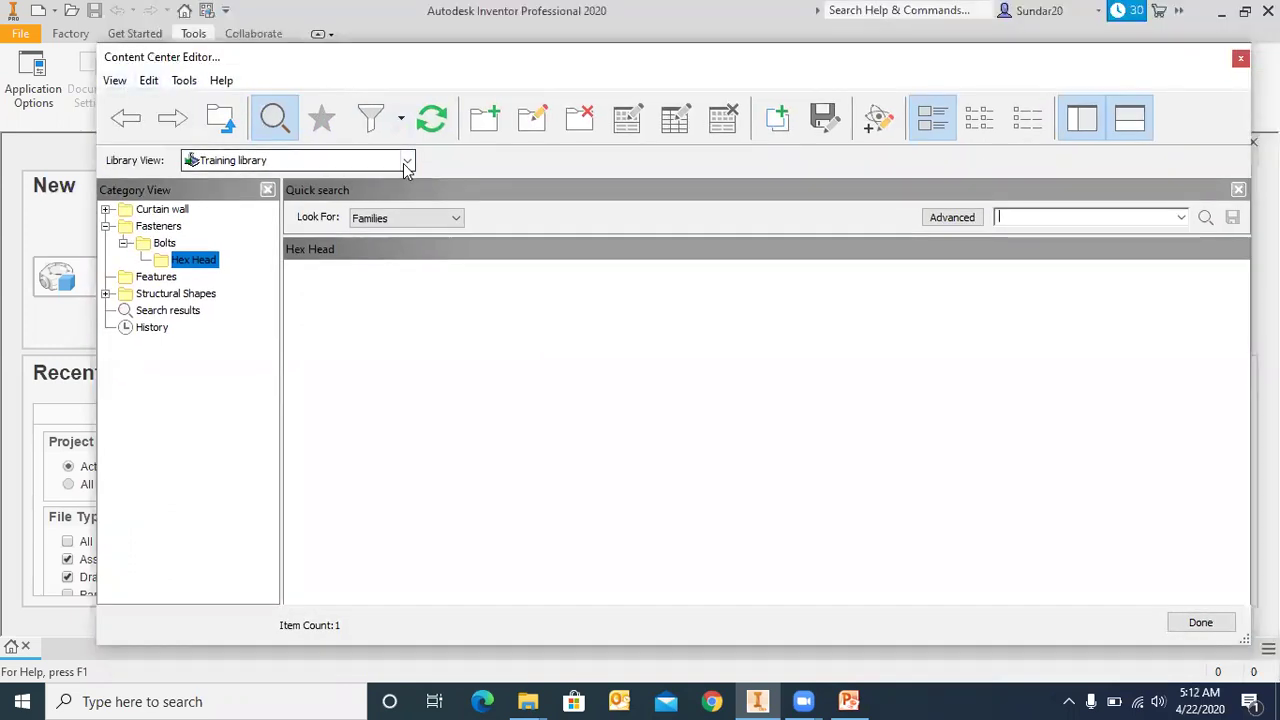
scroll(305, 207, "up", 3)
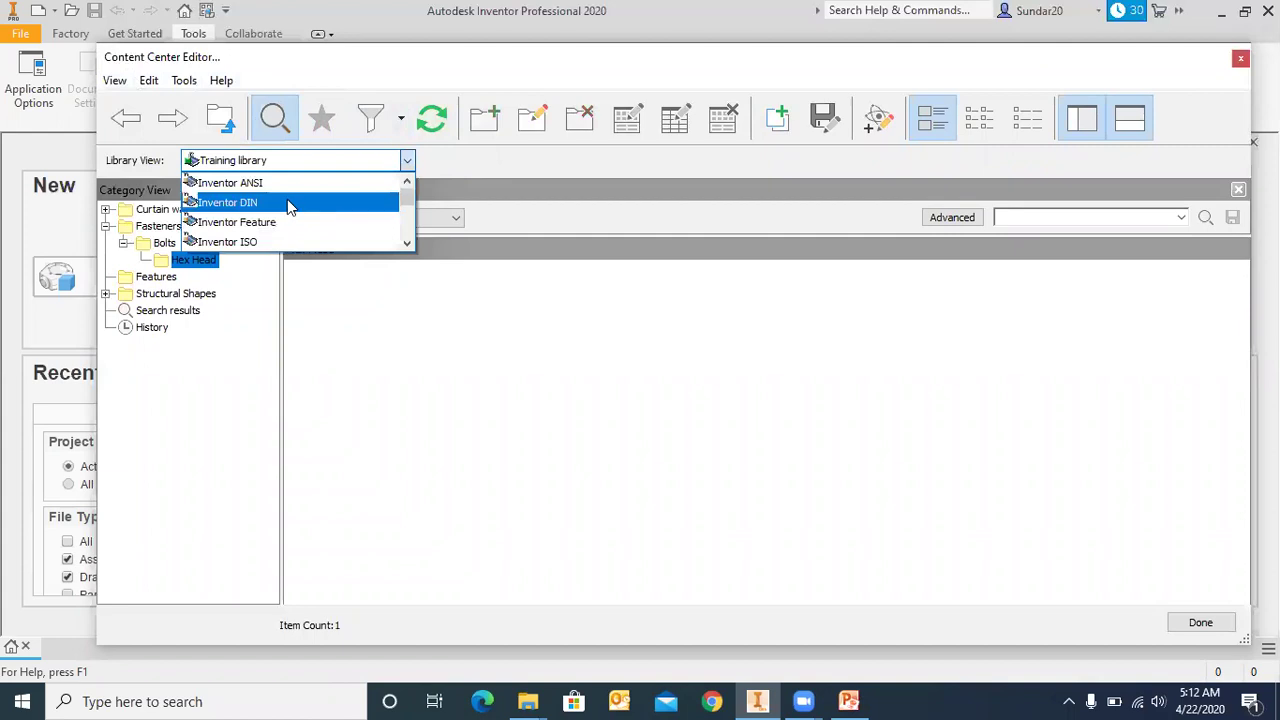
left_click(268, 182)
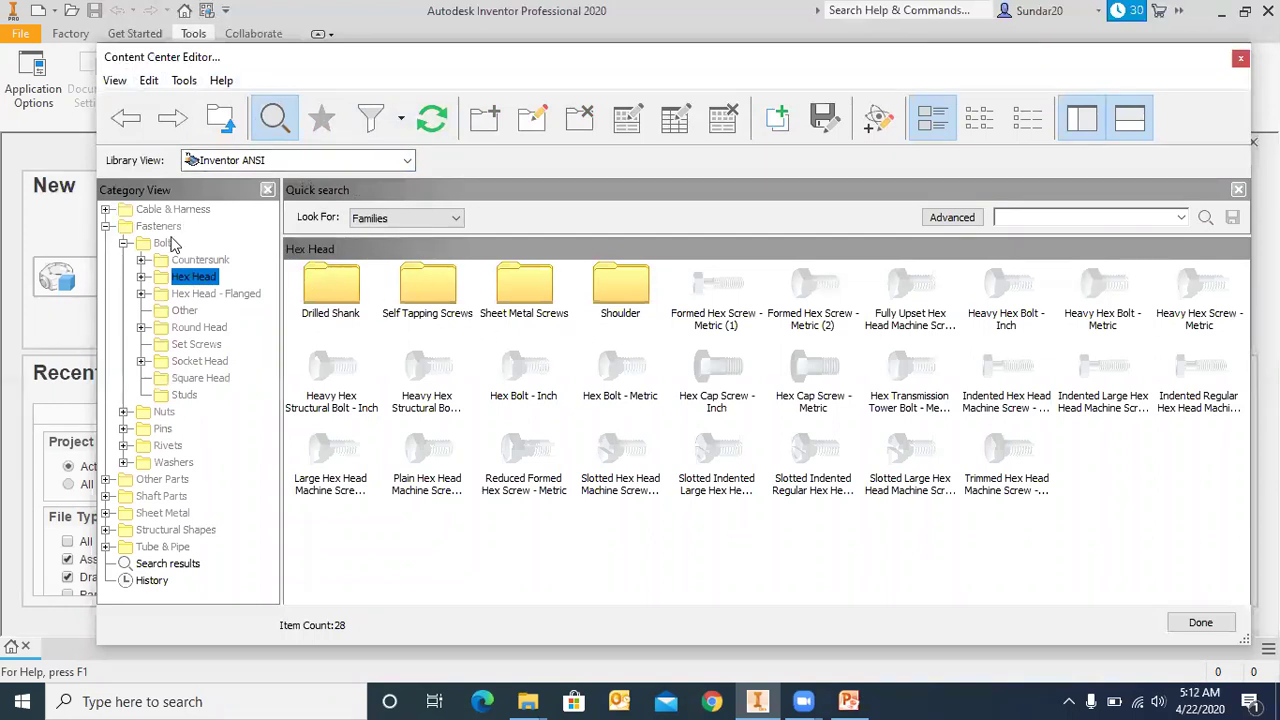
left_click(406, 161)
scroll(358, 207, "up", 1)
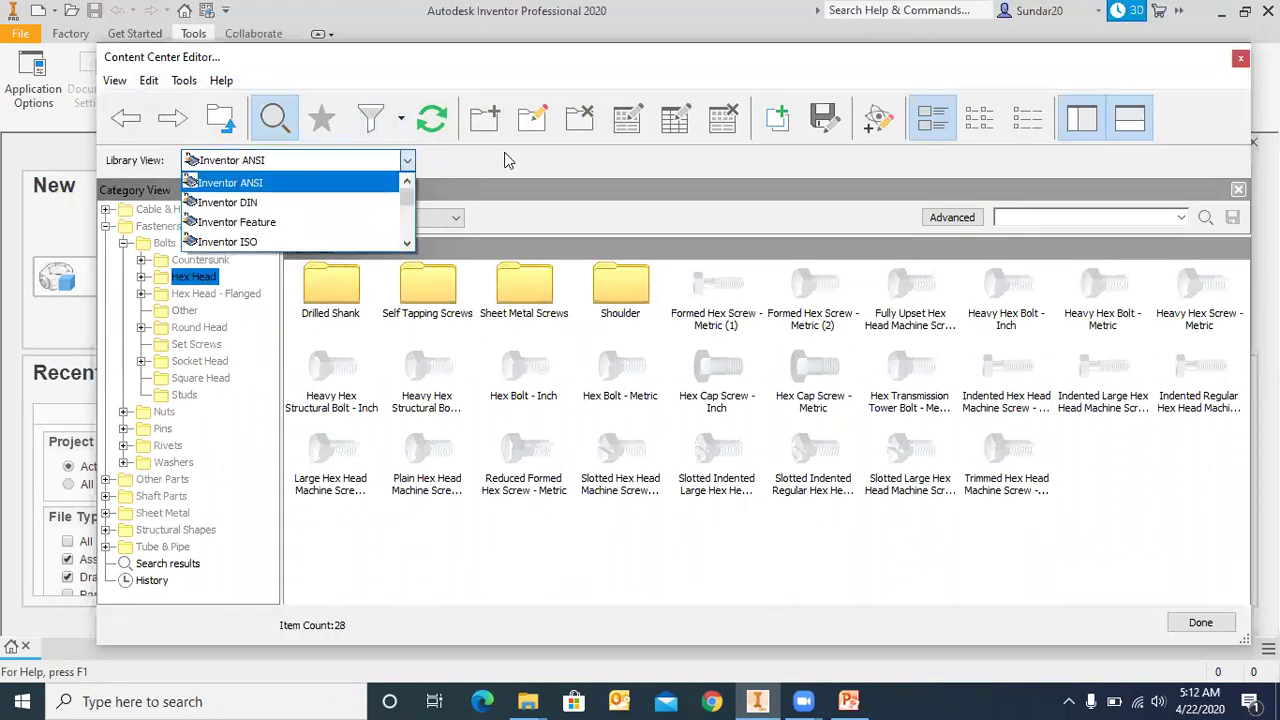
left_click(509, 161)
- Examine the subcategories and bolt families in the Hex Head category of the Inventor ANSI library
left_click(141, 277)
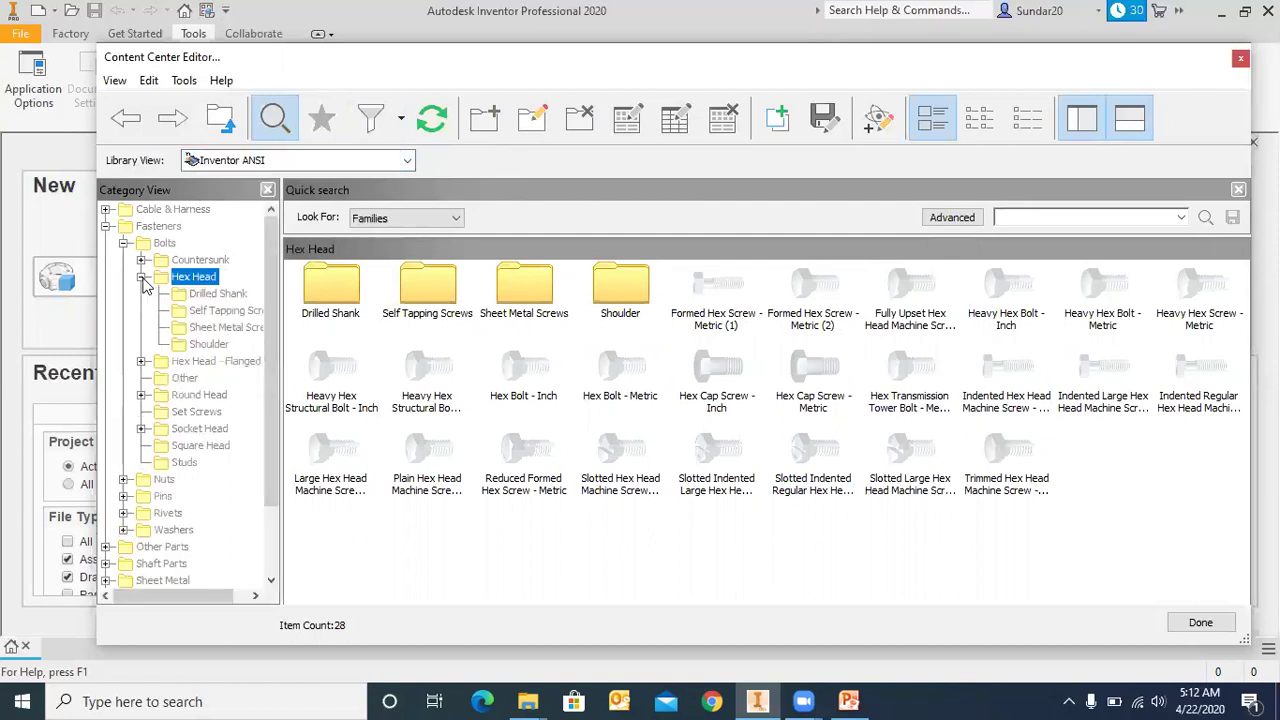
double_click(201, 280)
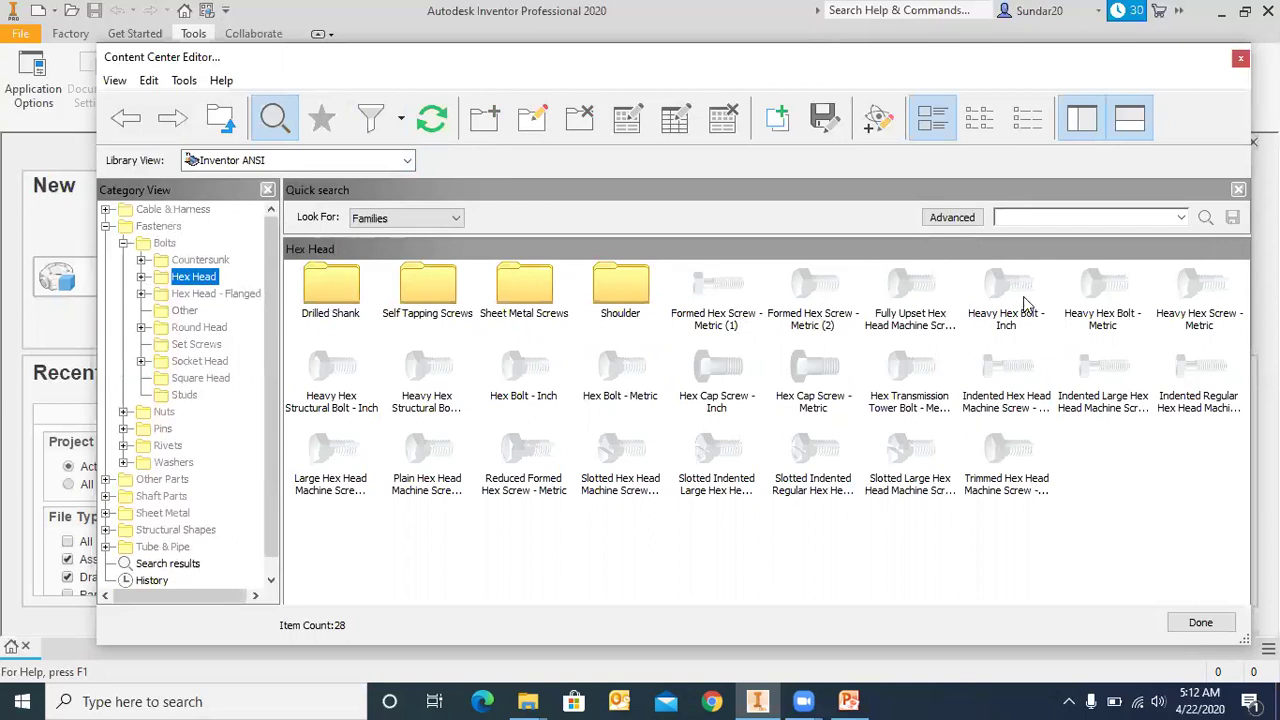
double_click(832, 292)
left_click(487, 542)
- Set the Content Center Editor's library view to Merged View
left_click(408, 161)
scroll(280, 230, "down", 2)
scroll(282, 222, "up", 2)
scroll(287, 240, "down", 3)
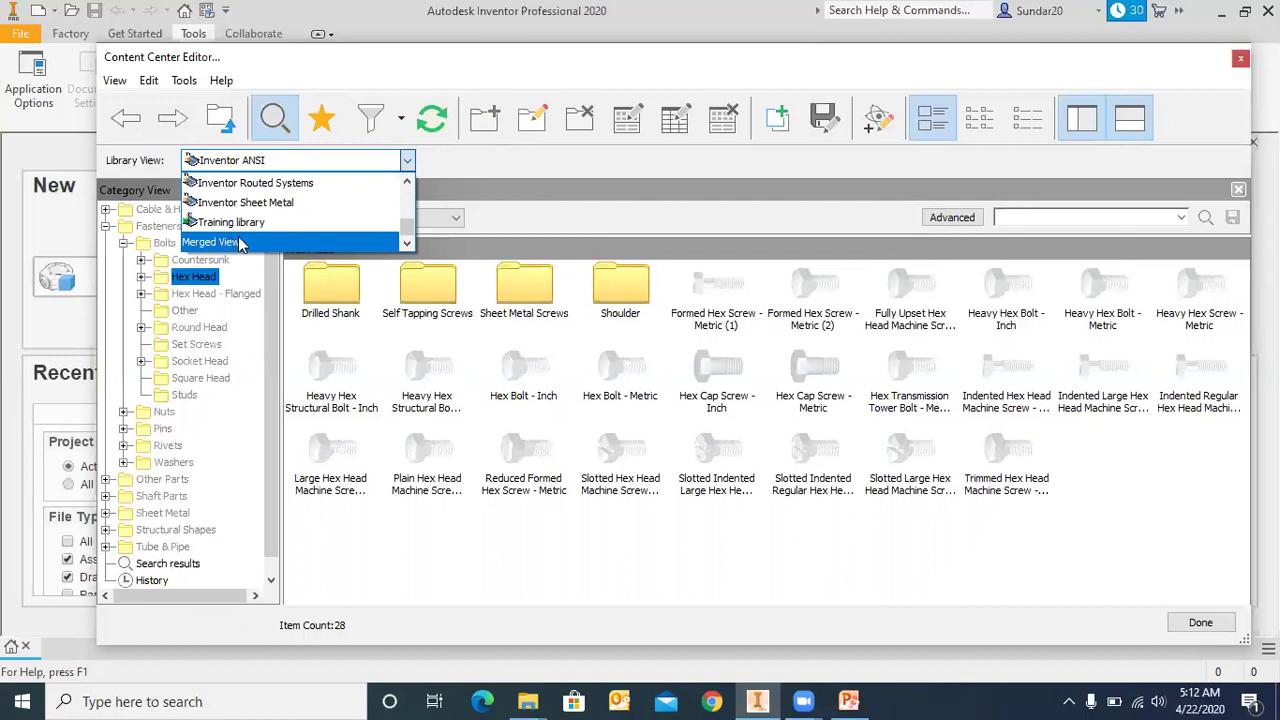
left_click(408, 160)
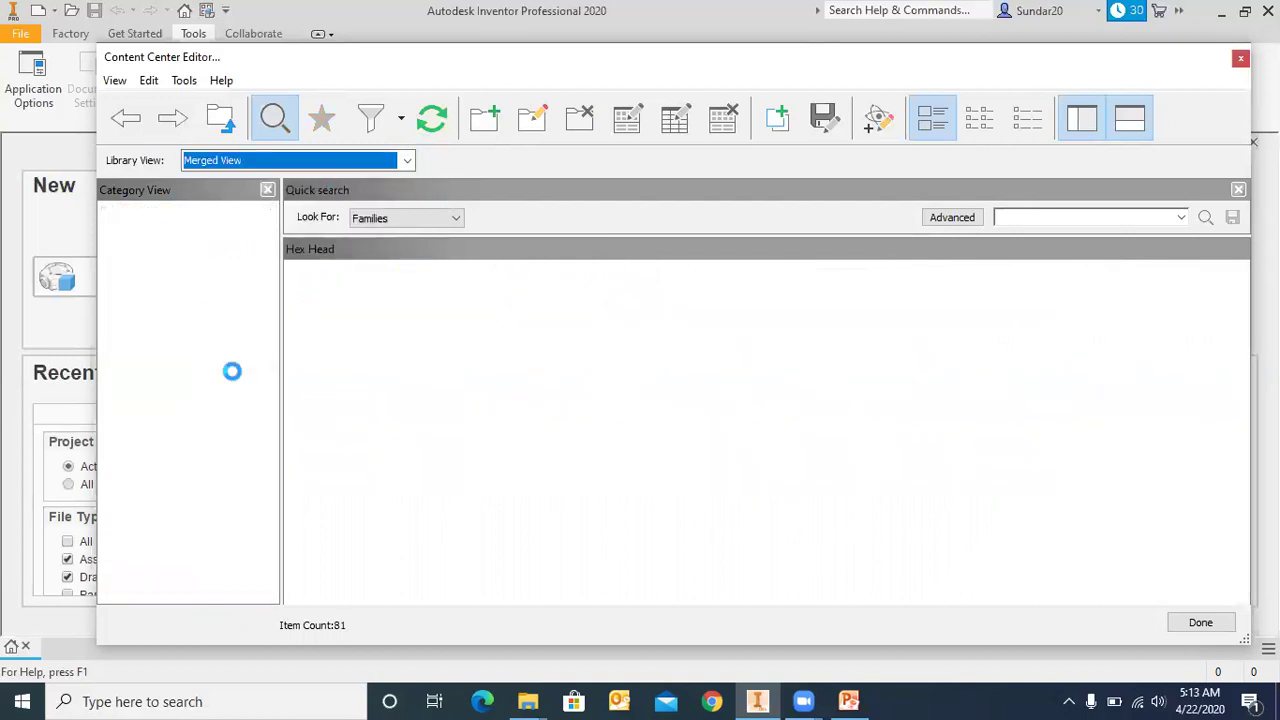
- Review the selectable libraries again and look through the merged Hex Head bolt families
left_click(407, 160)
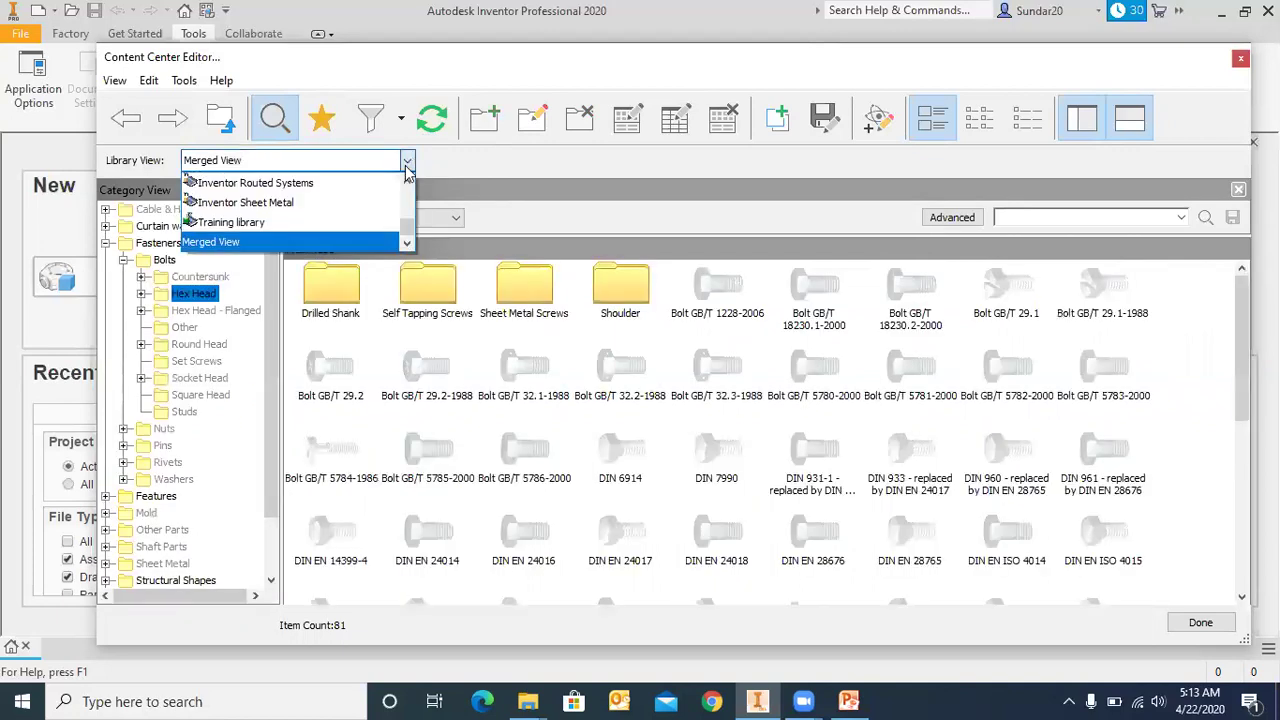
scroll(300, 222, "up", 3)
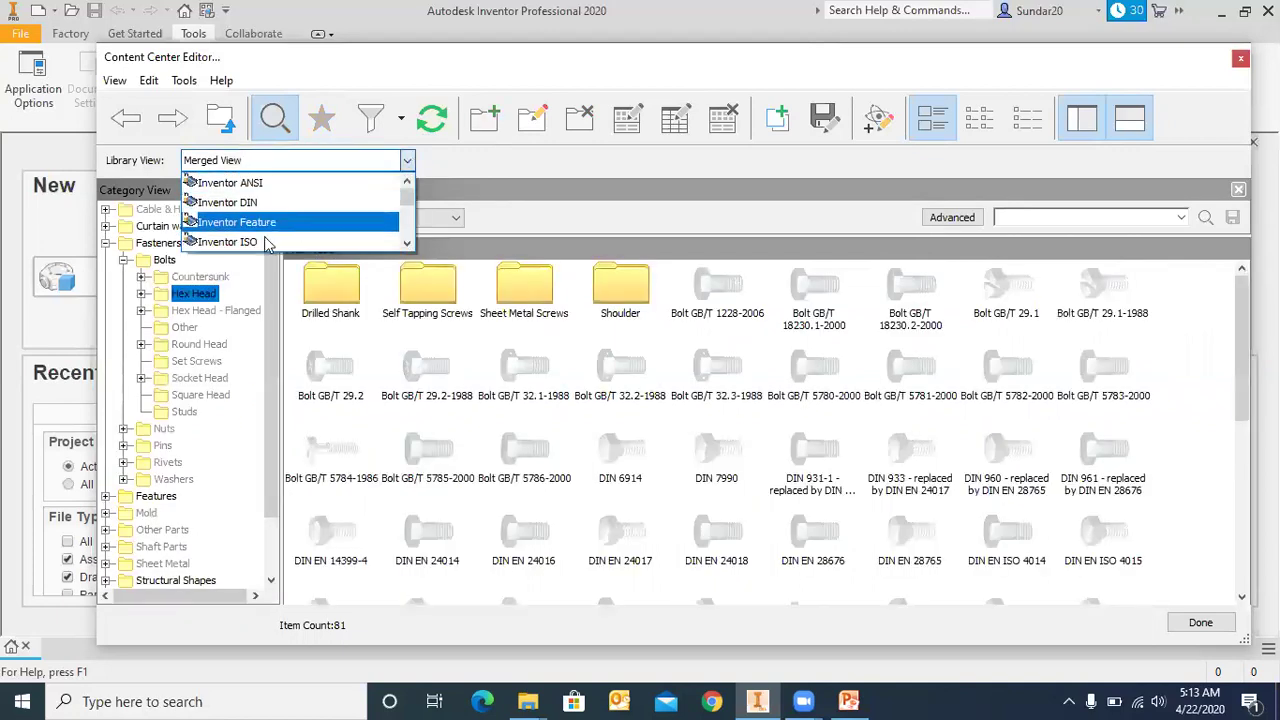
key("Escape")
scroll(988, 459, "down", 5)
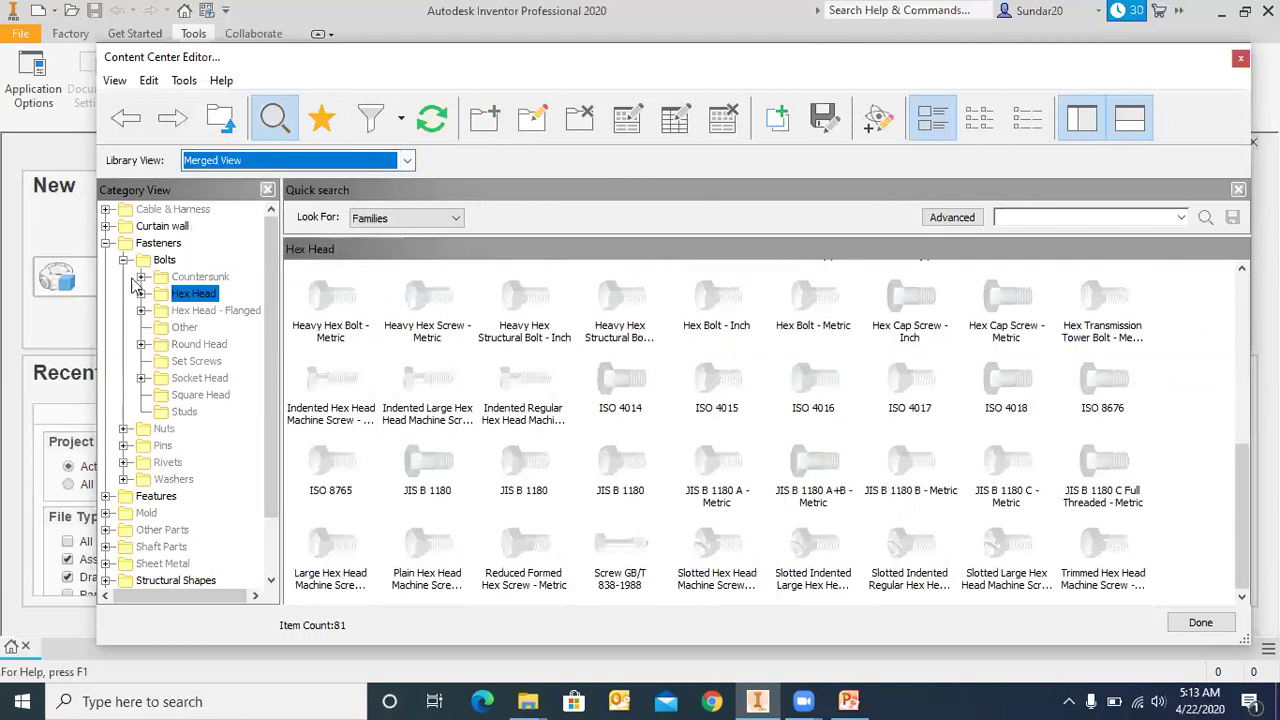
- Collapse the Fasteners category, open Channels under Structural Shapes and select the frame1 family
double_click(119, 245)
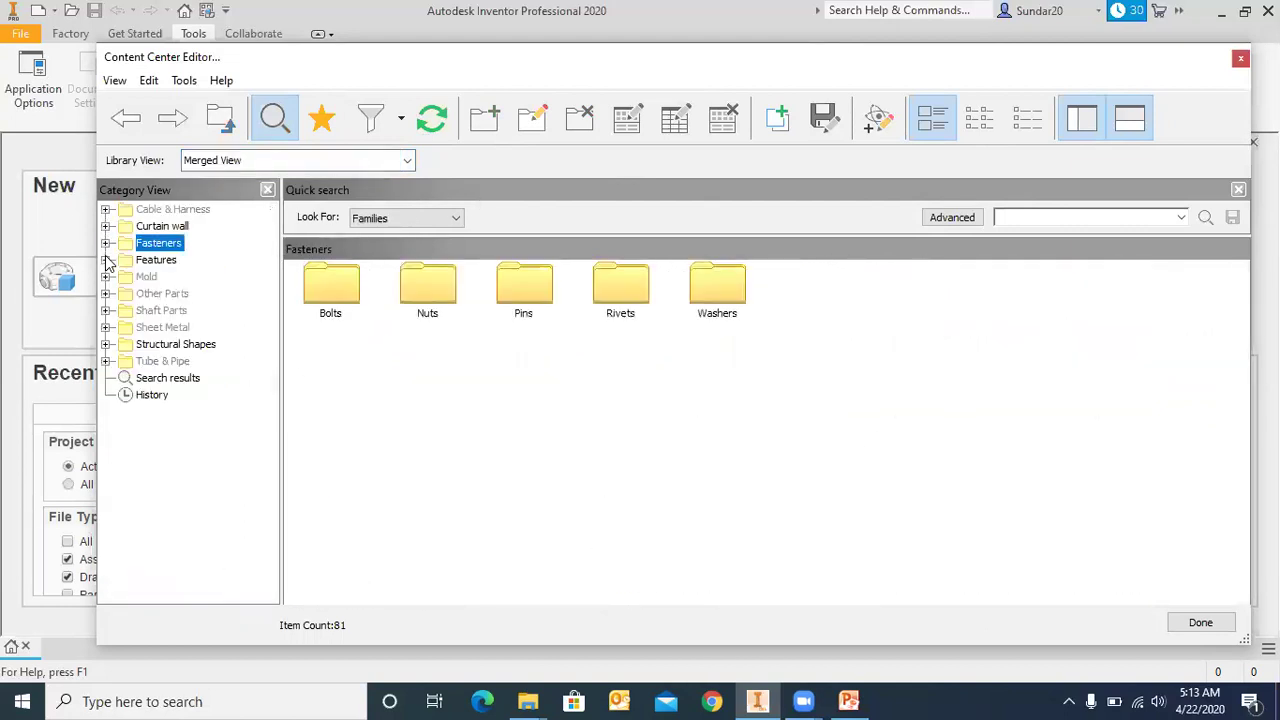
left_click(165, 345)
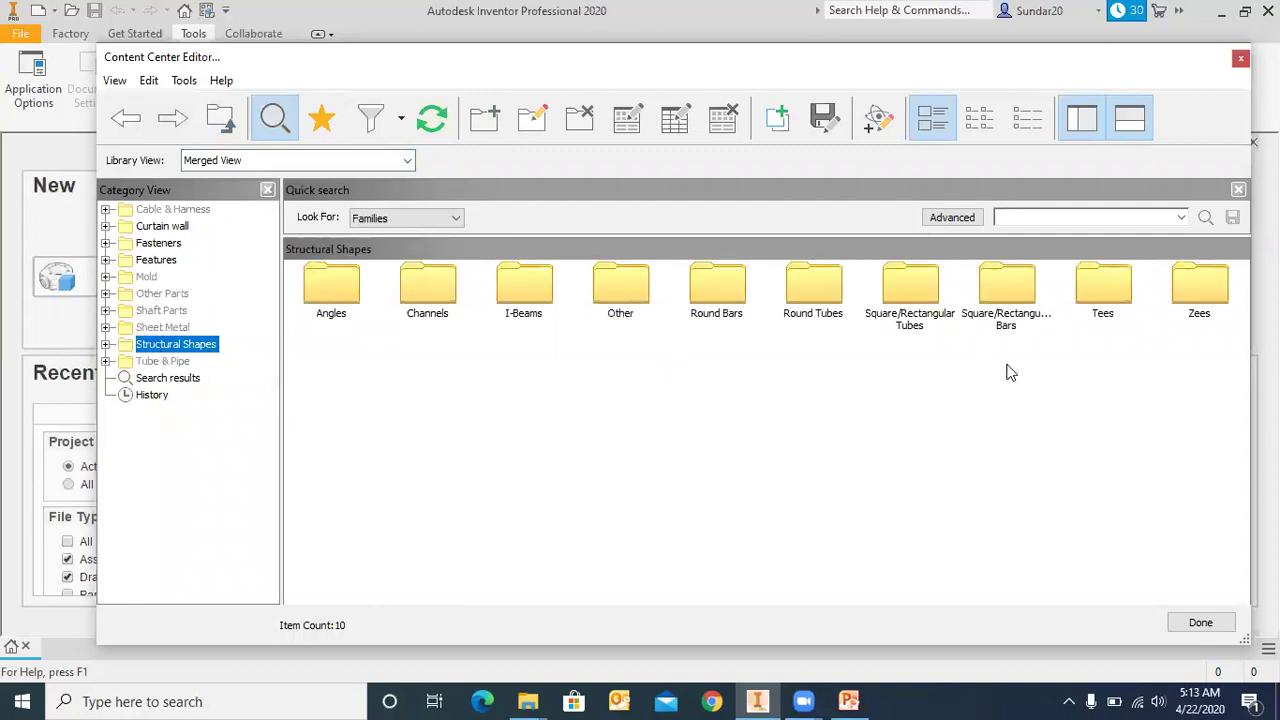
double_click(440, 292)
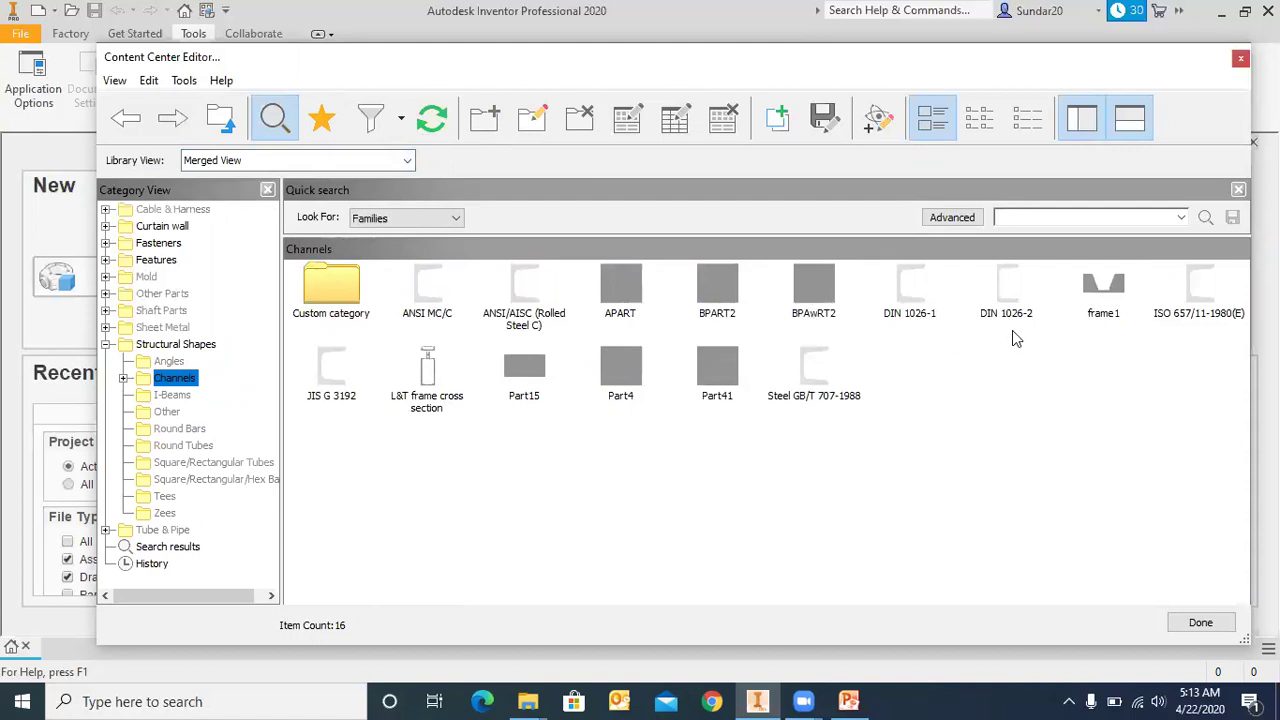
left_click(1090, 300)
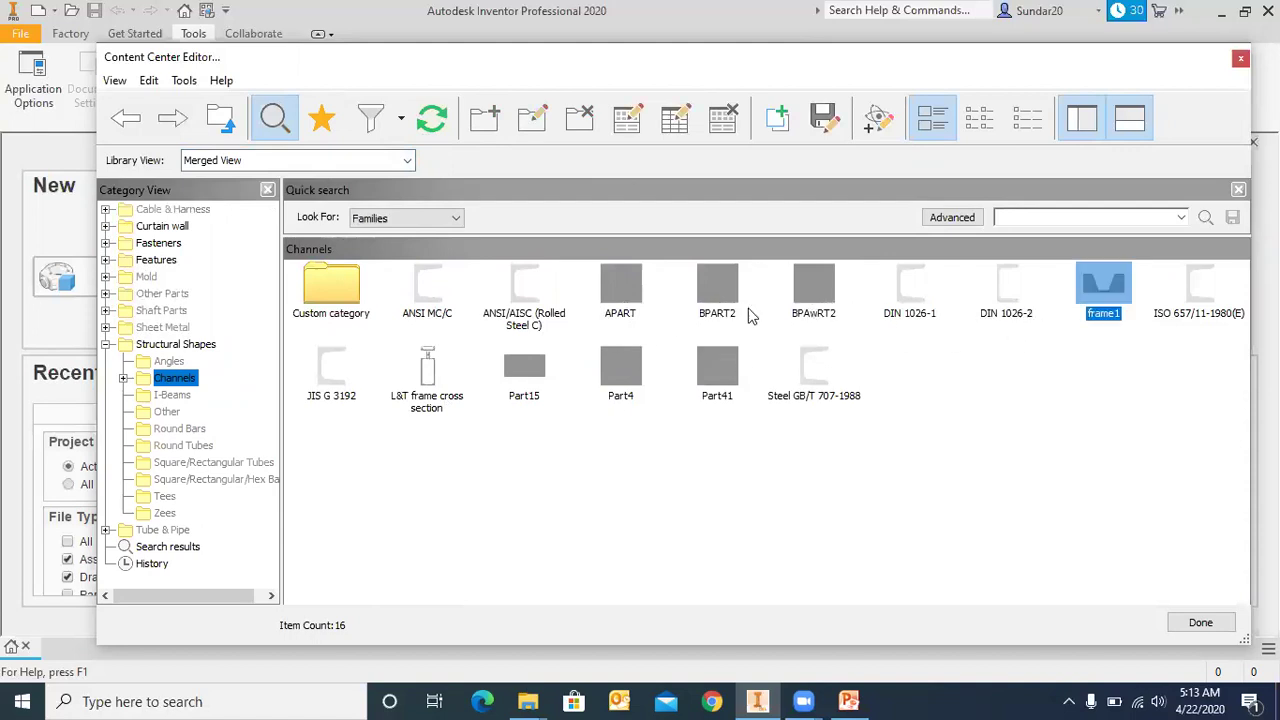
- Collapse the Structural Shapes category and review the libraries selectable for the library view, keeping Merged View
left_click(604, 298)
left_click(613, 448)
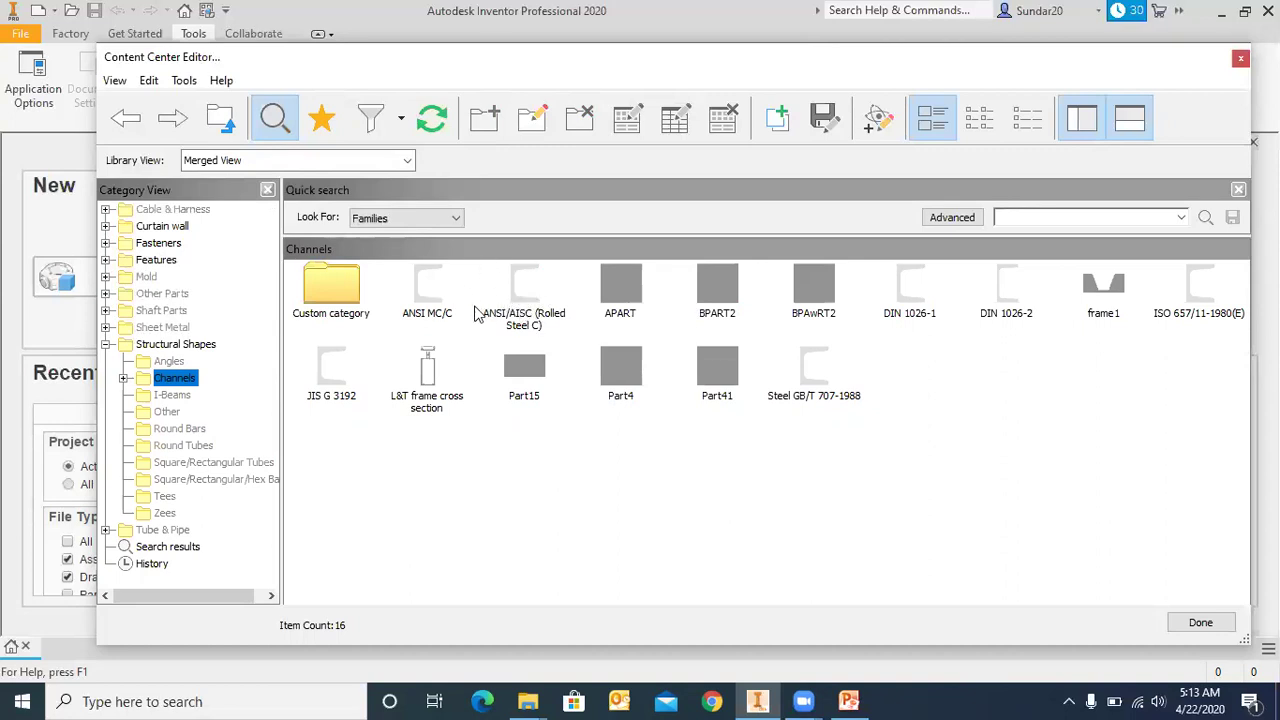
left_click(407, 160)
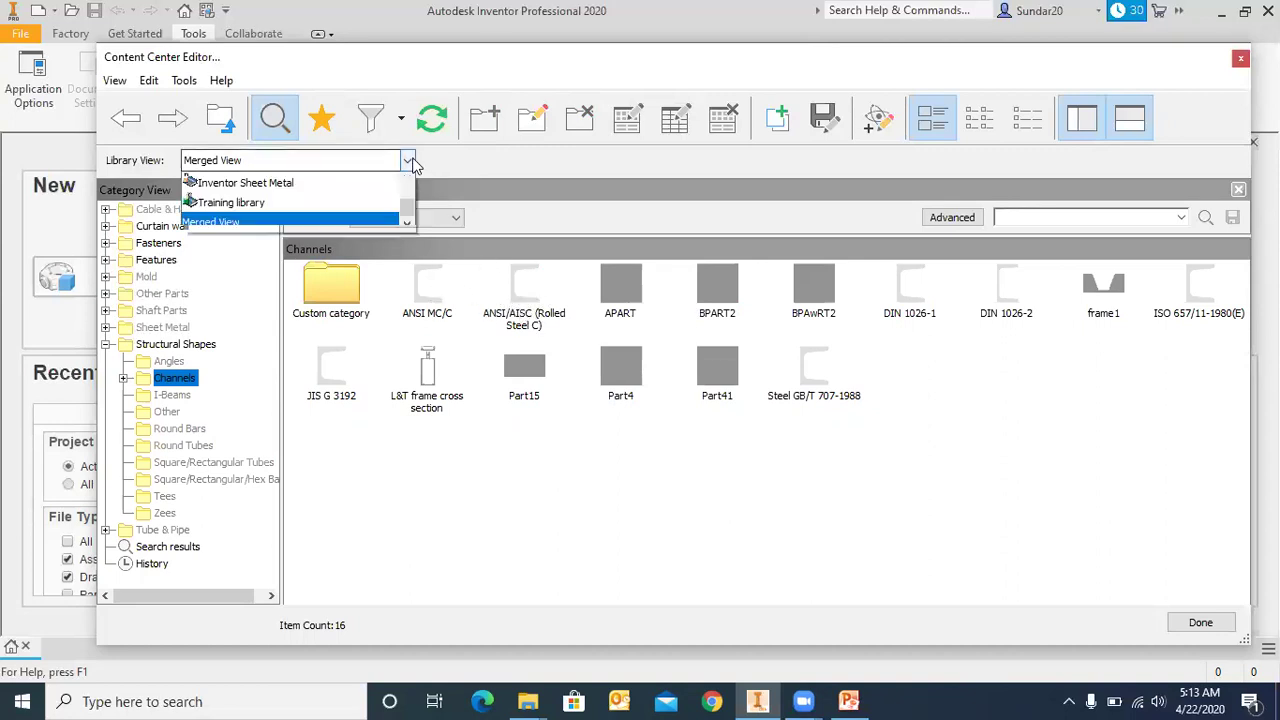
left_click(530, 315)
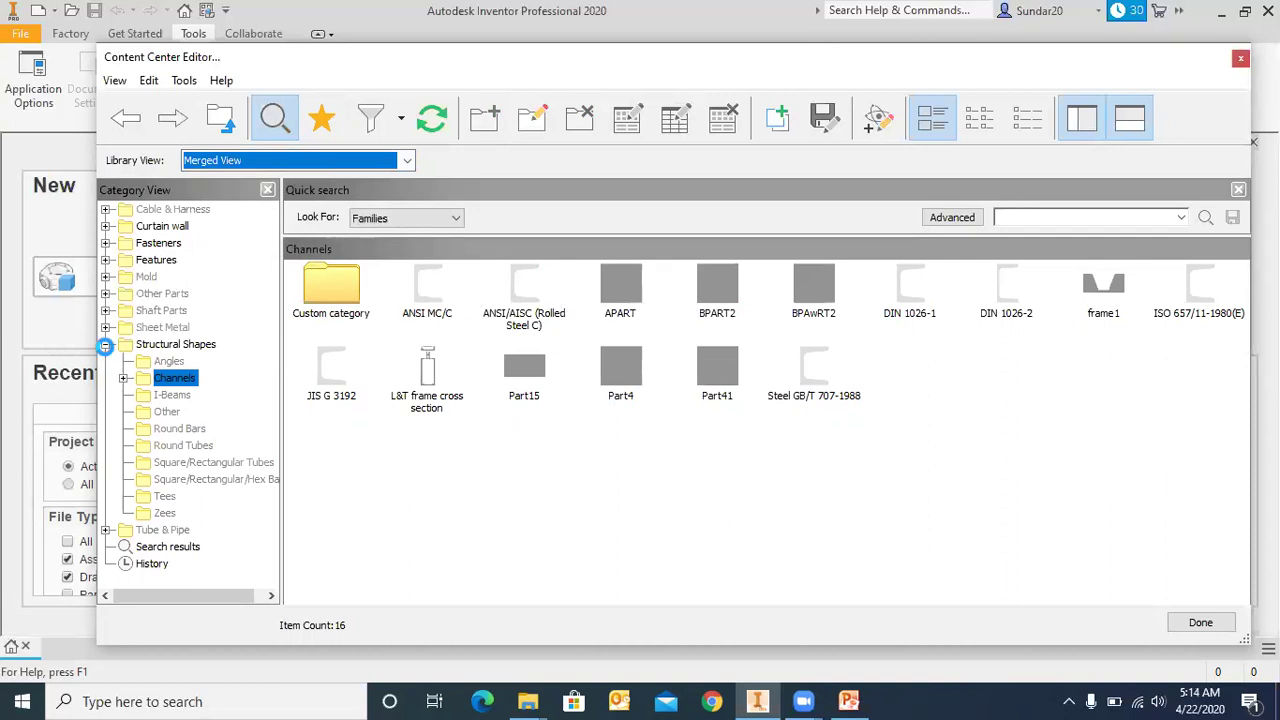
left_click(106, 345)
left_click(406, 161)
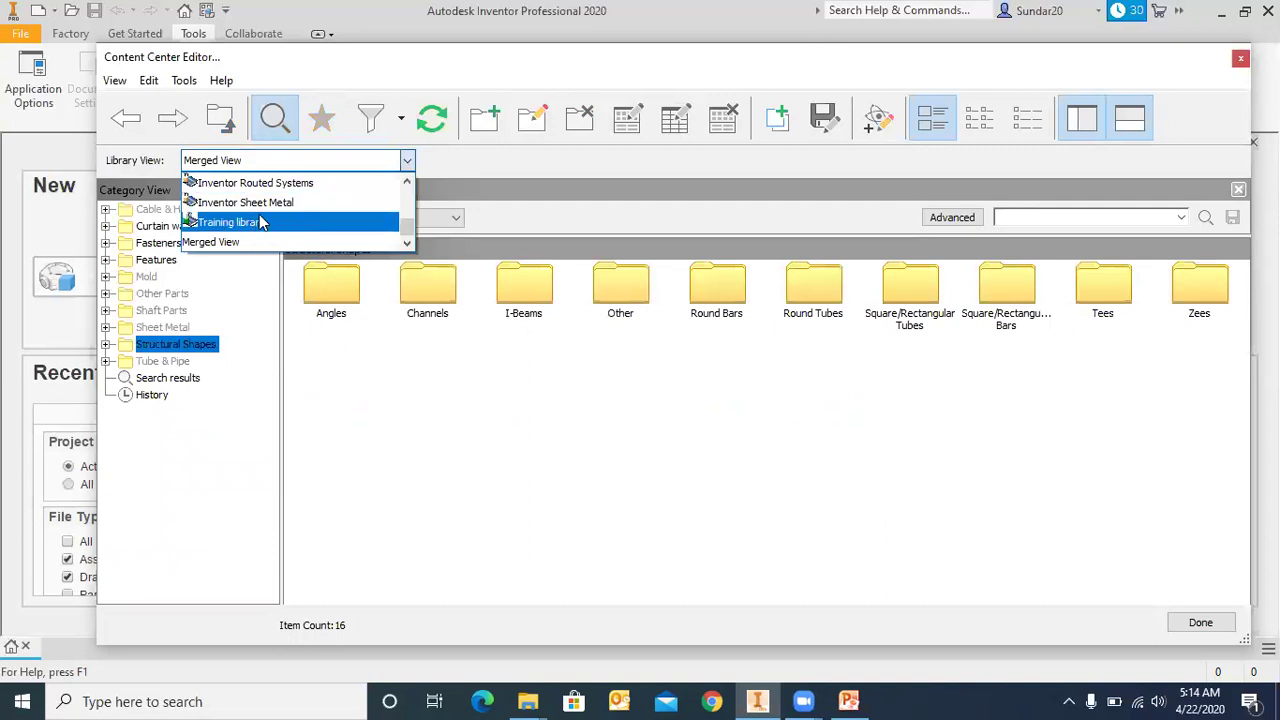
scroll(370, 214, "up", 3)
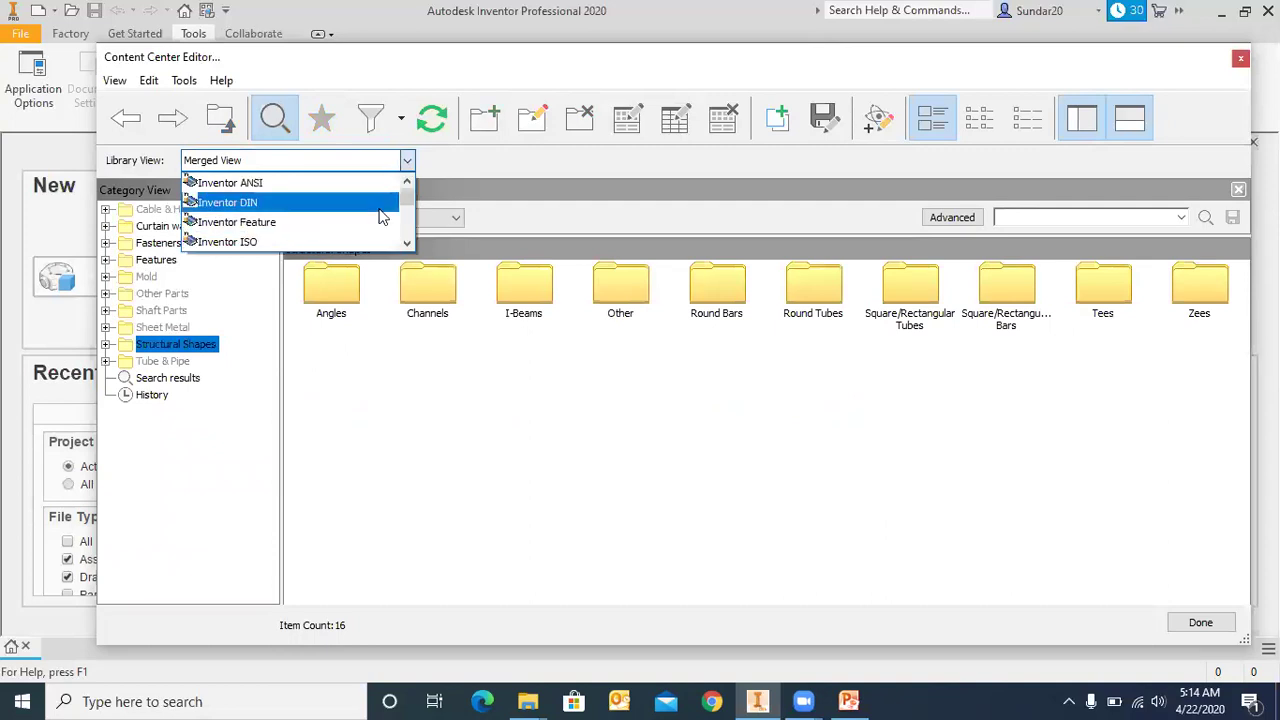
scroll(313, 194, "down", 3)
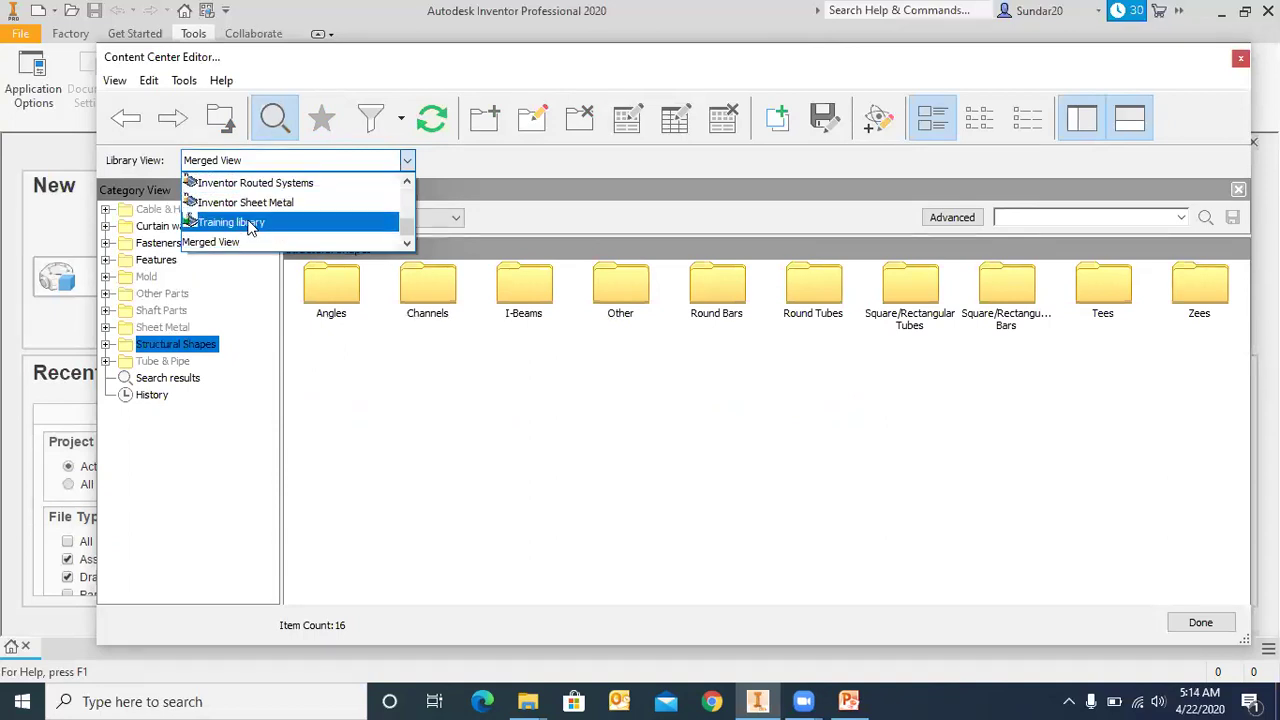
left_click(566, 217)
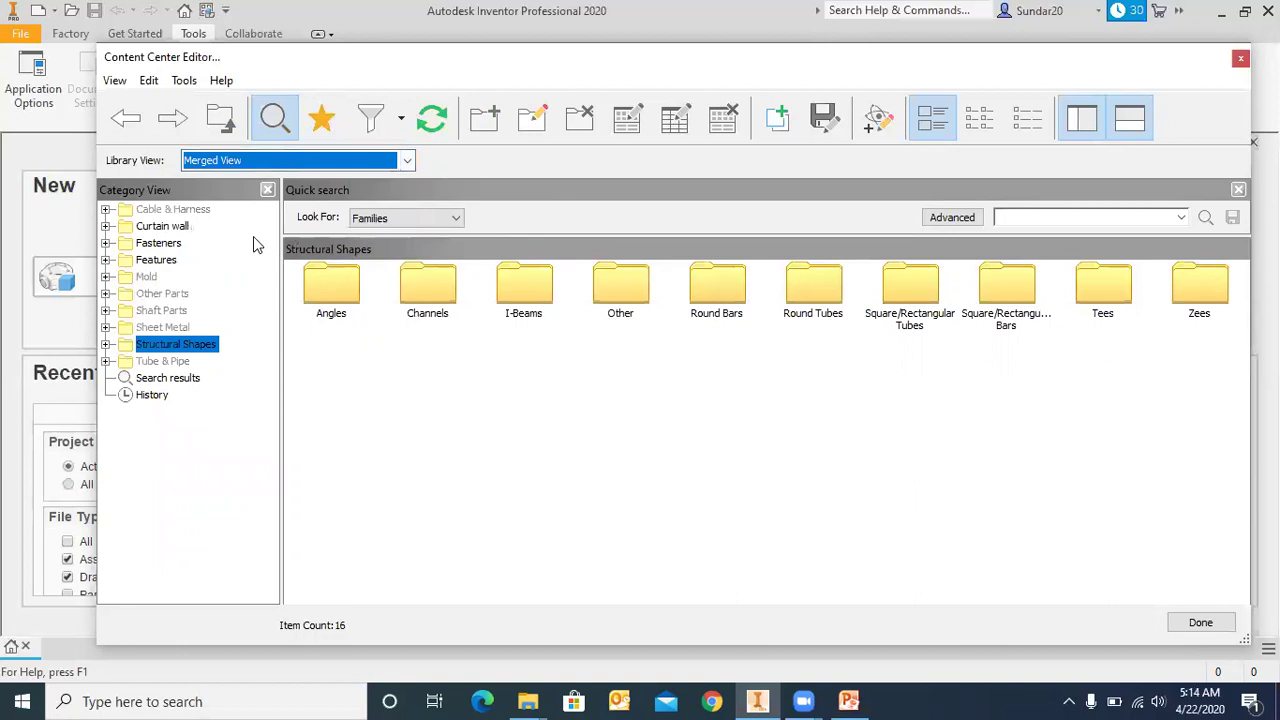
- Examine the Bolts subcategories under Fasteners in the merged view, collapse Fasteners and close the Content Center Editor
left_click(158, 243)
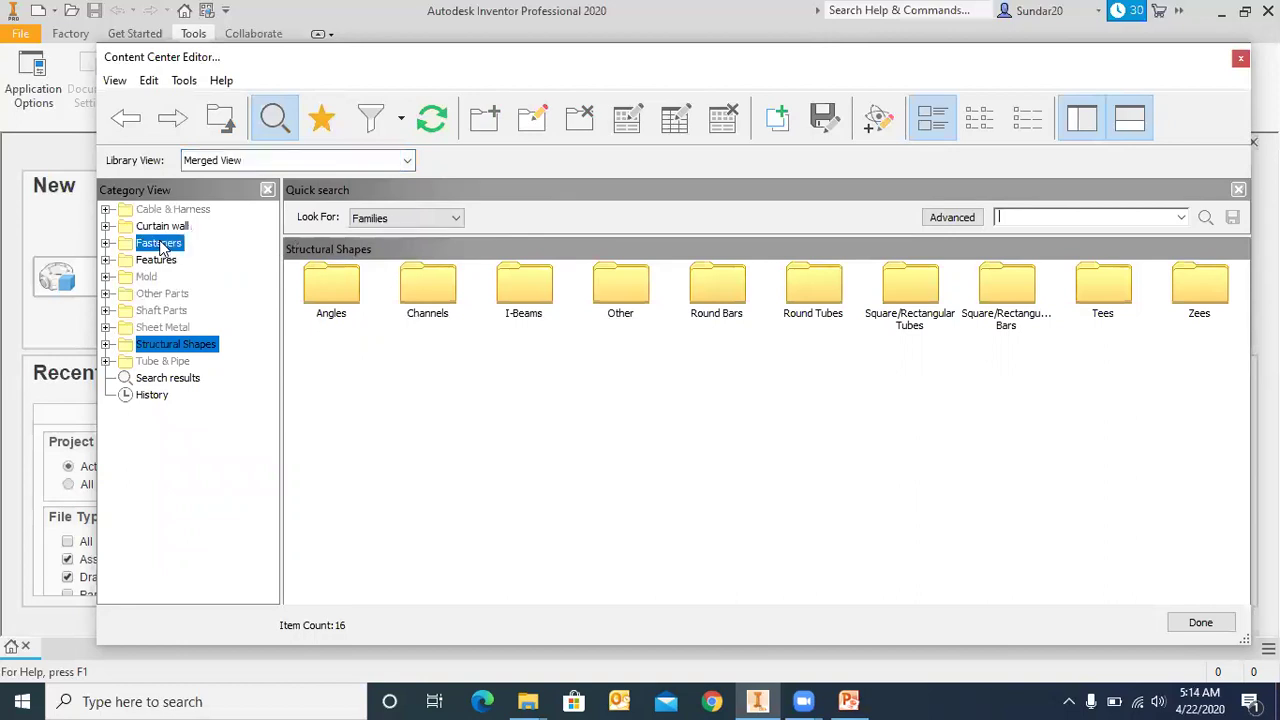
left_click(106, 244)
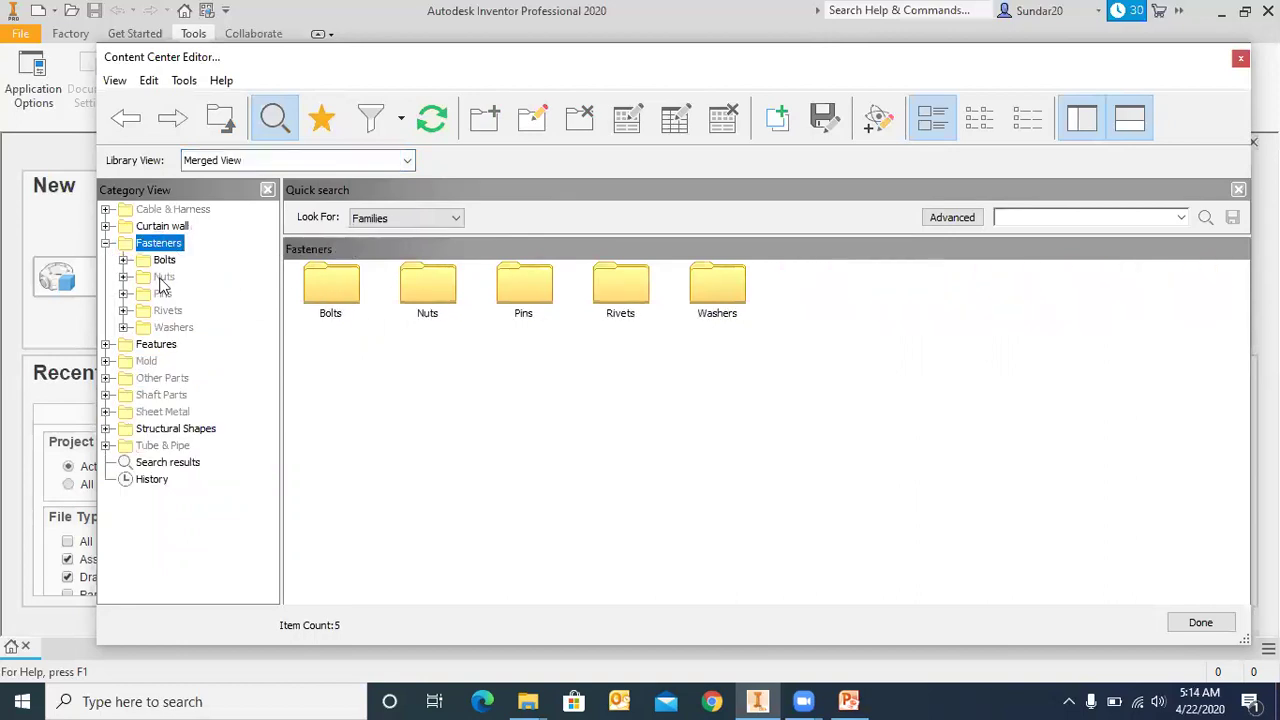
left_click(123, 260)
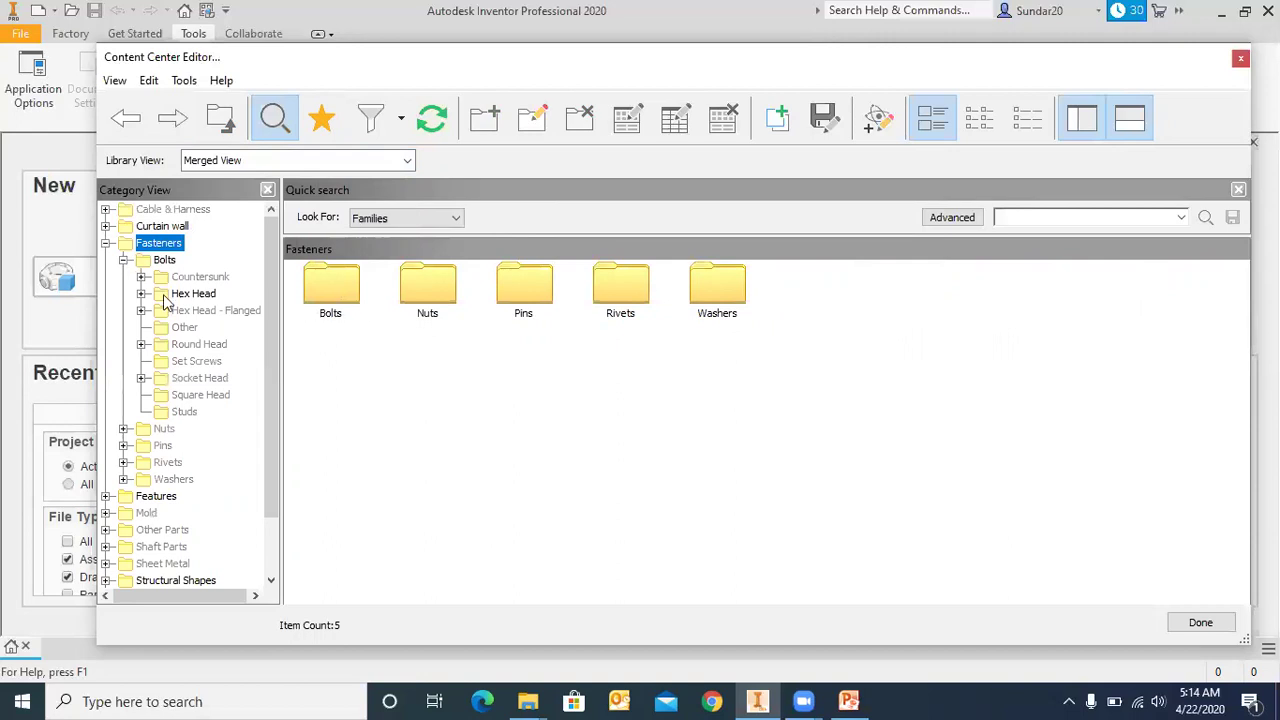
left_click(141, 277)
left_click(141, 277)
left_click(141, 294)
left_click(106, 244)
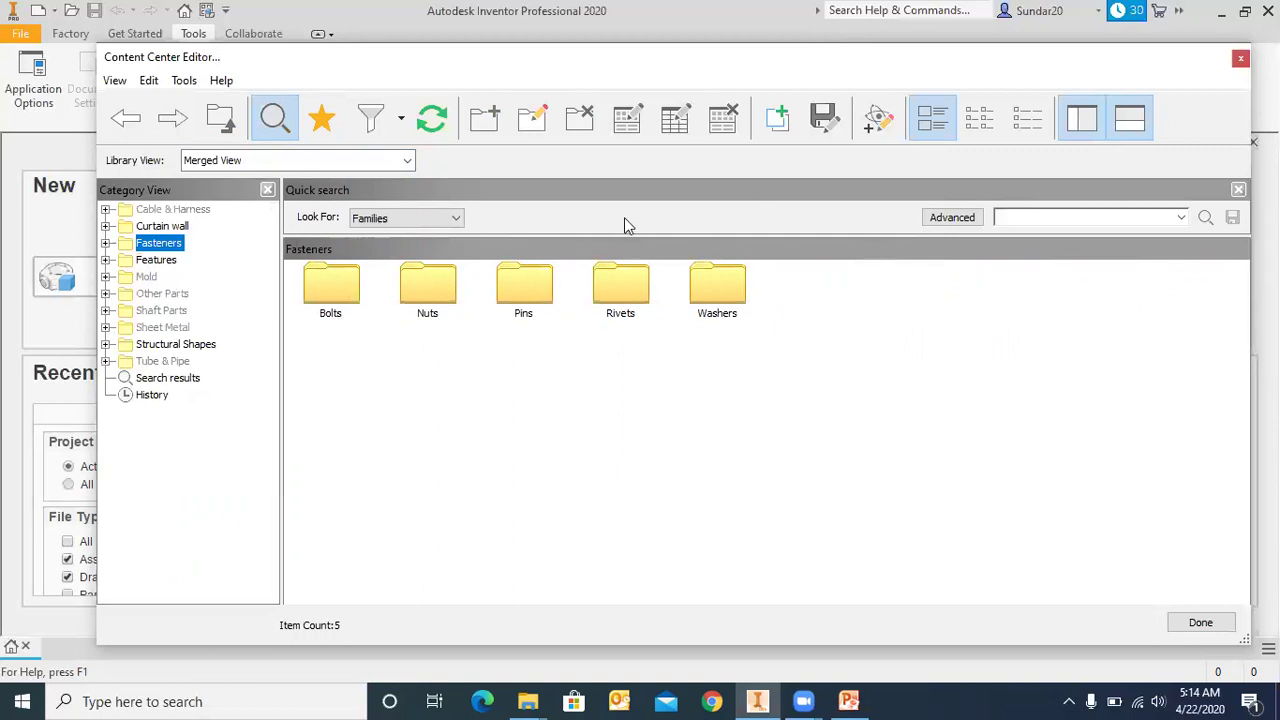
left_click(1240, 60)
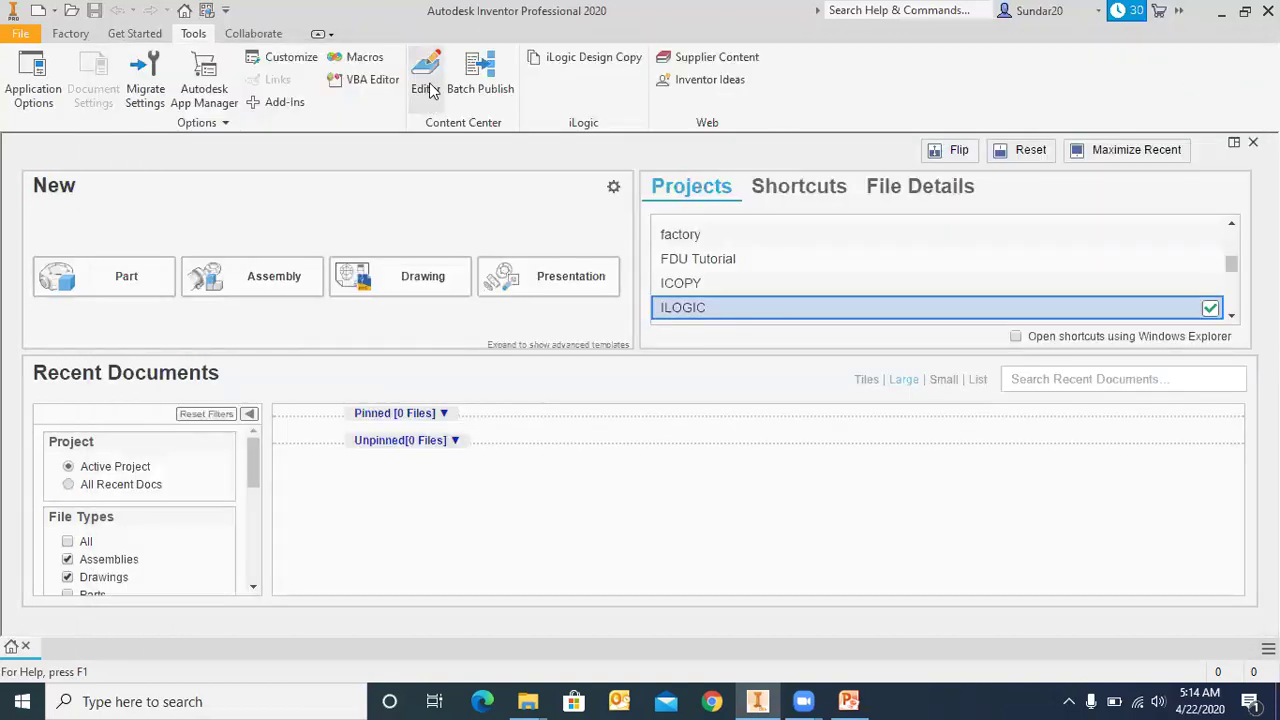
- Switch to PowerPoint and review the Content center editor and Family table slides in the slide show, starting from slide 7
left_click(848, 700)
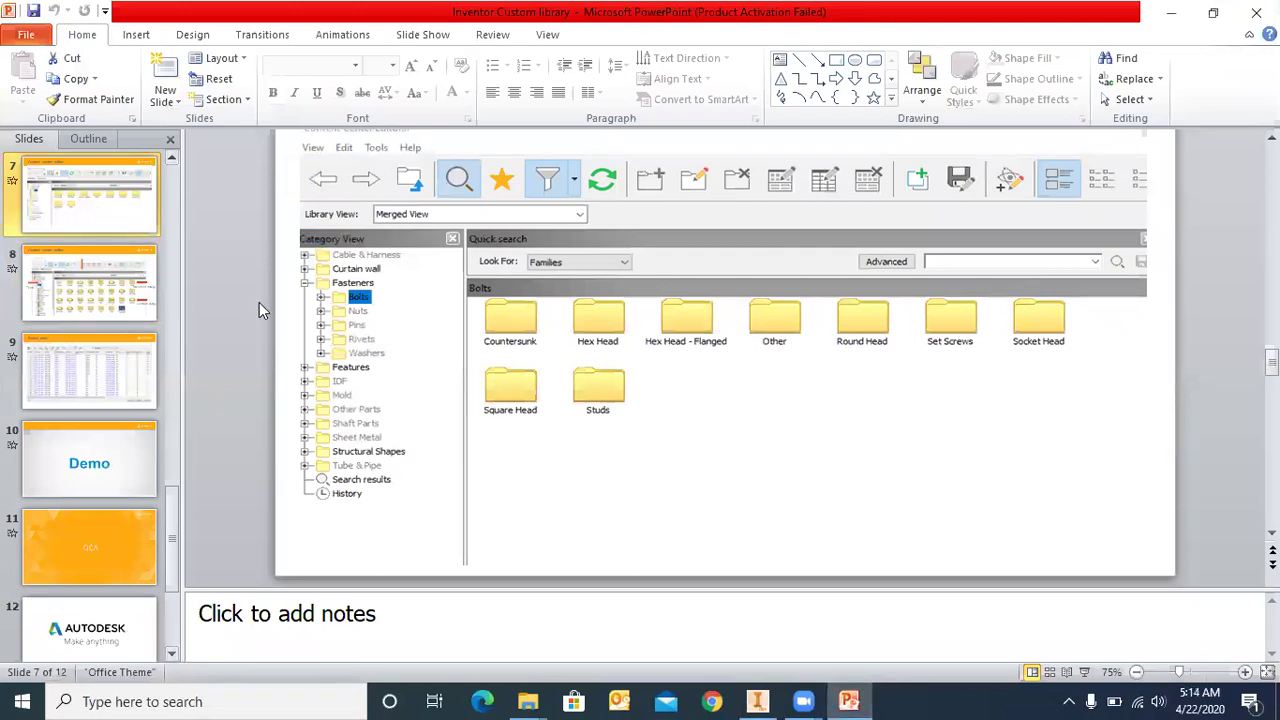
key("shift+F5")
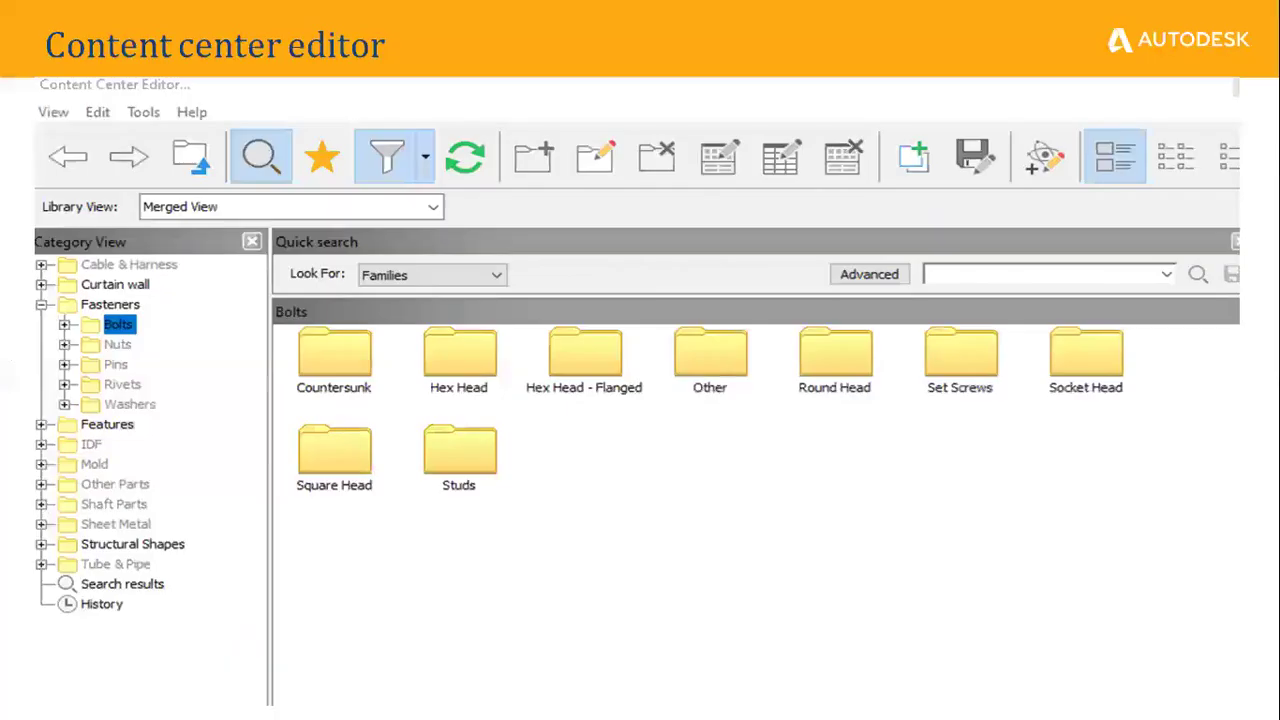
key("Right")
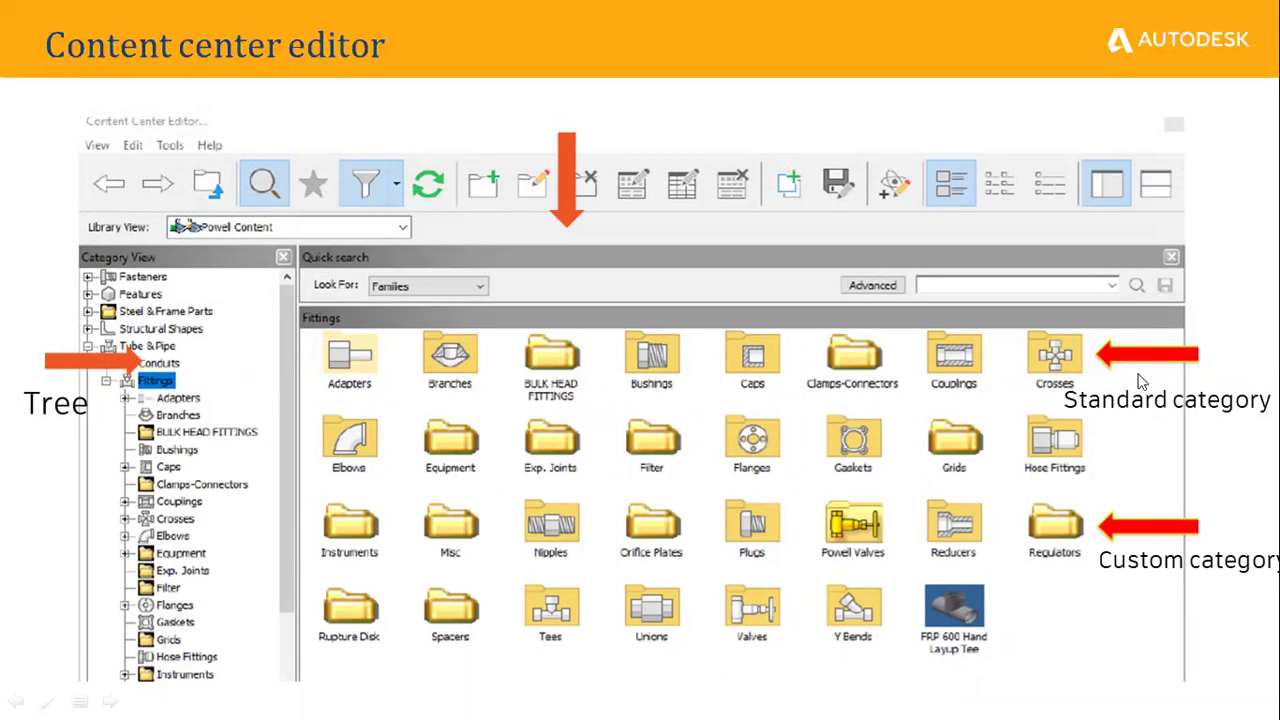
left_click(1100, 413)
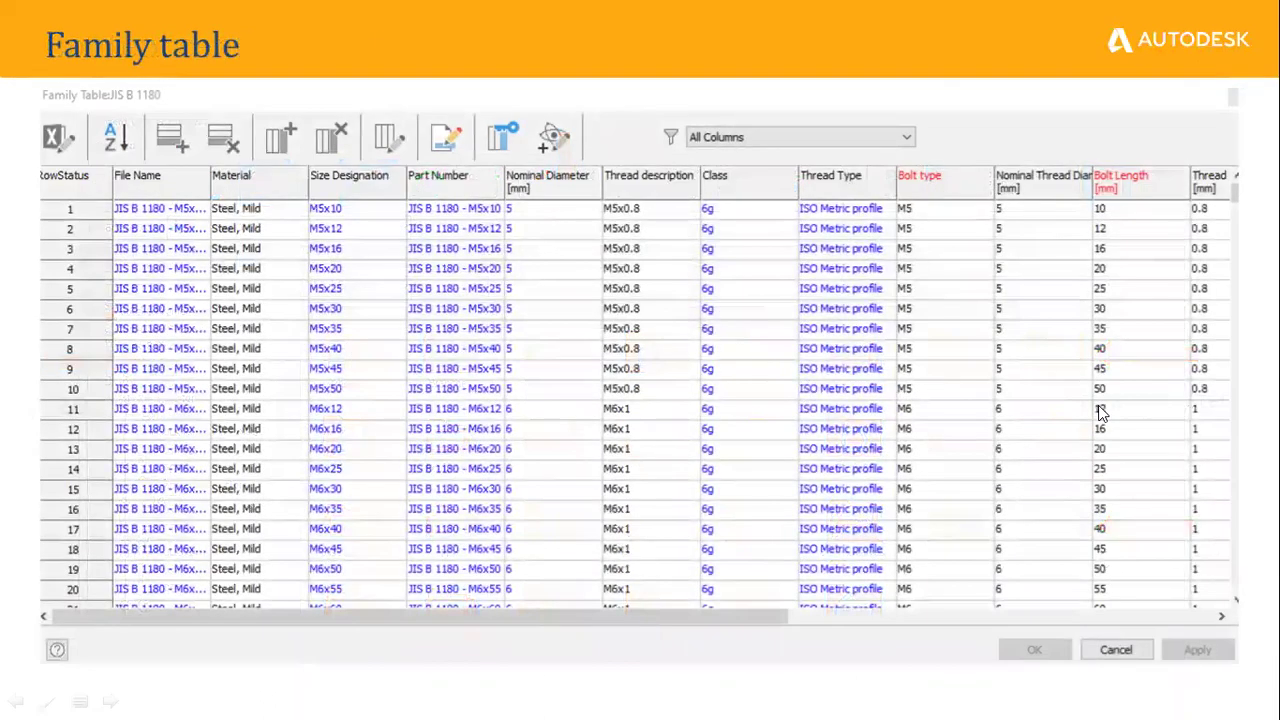
key("Left")
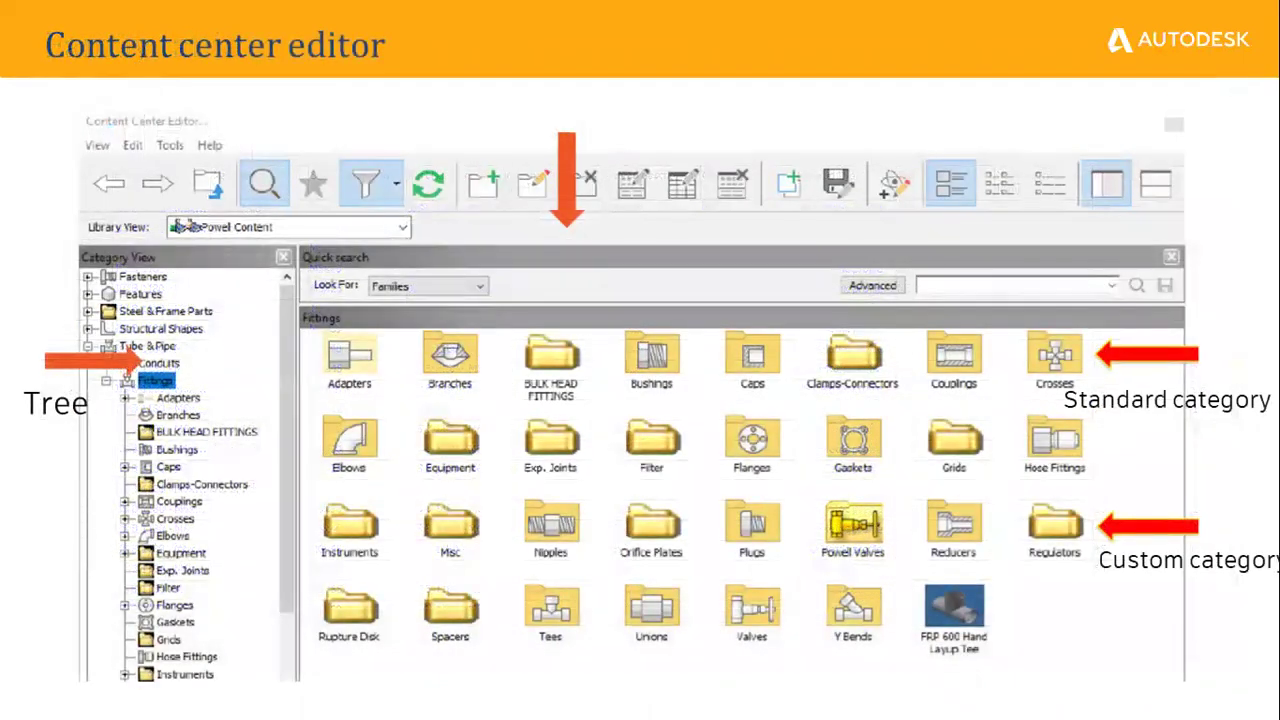
left_click(849, 386)
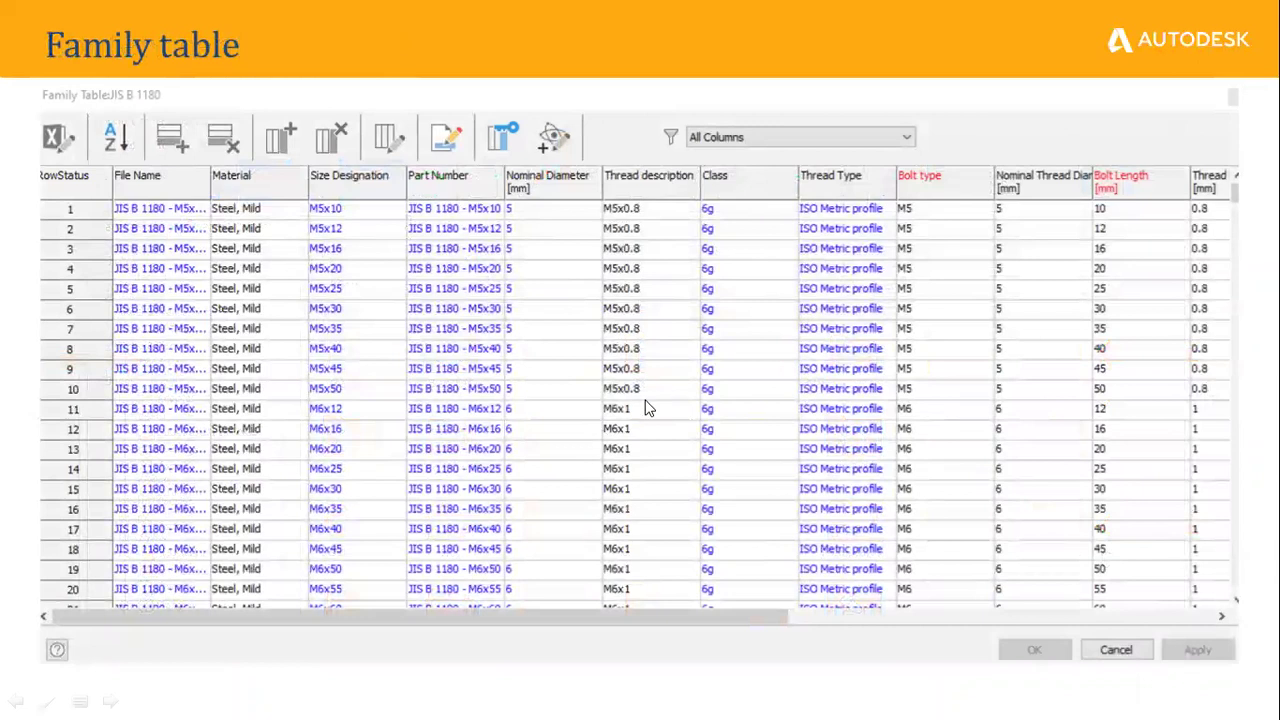
key("Left")
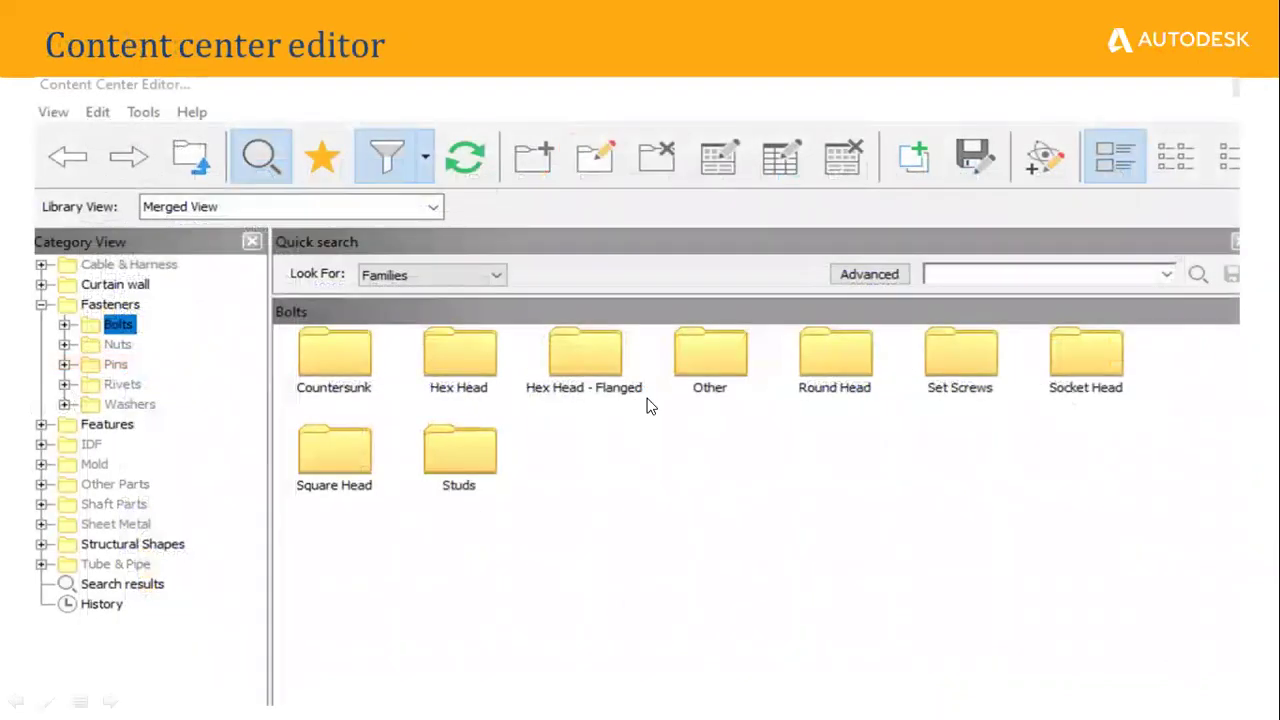
key("Escape")
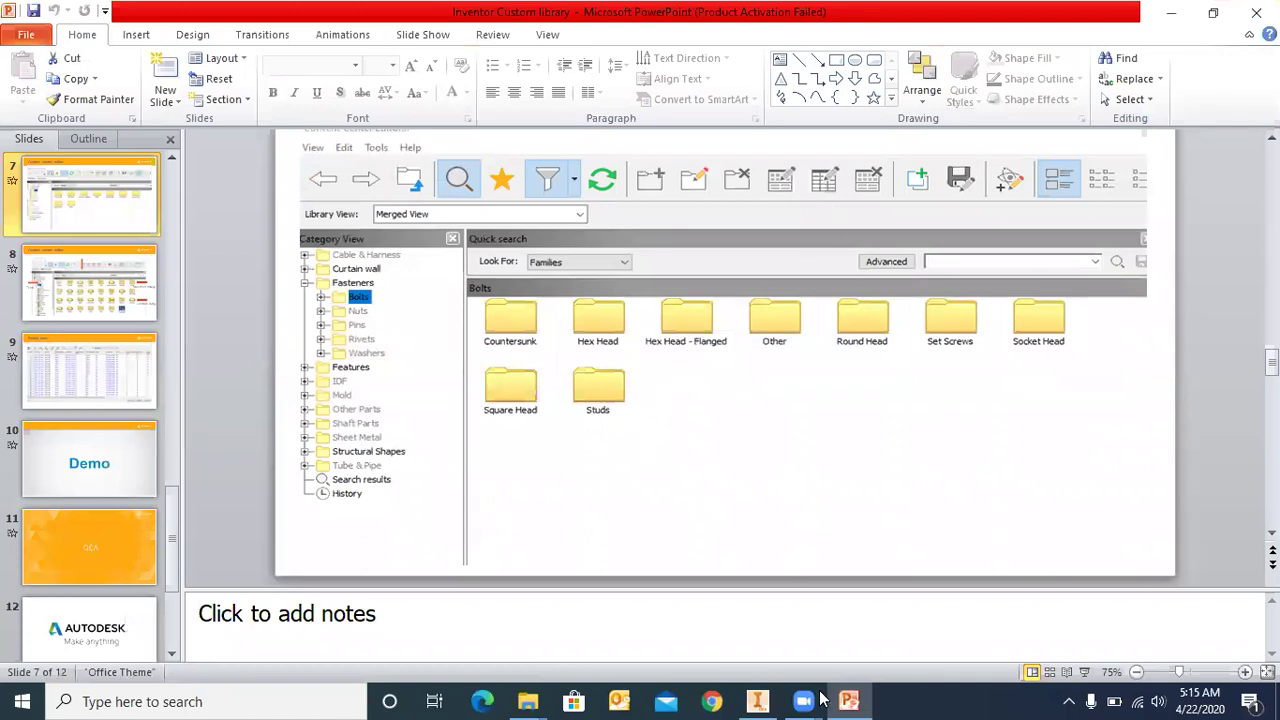
- Switch back to Inventor, create a new assembly and show its Model browser
key("alt+Tab")
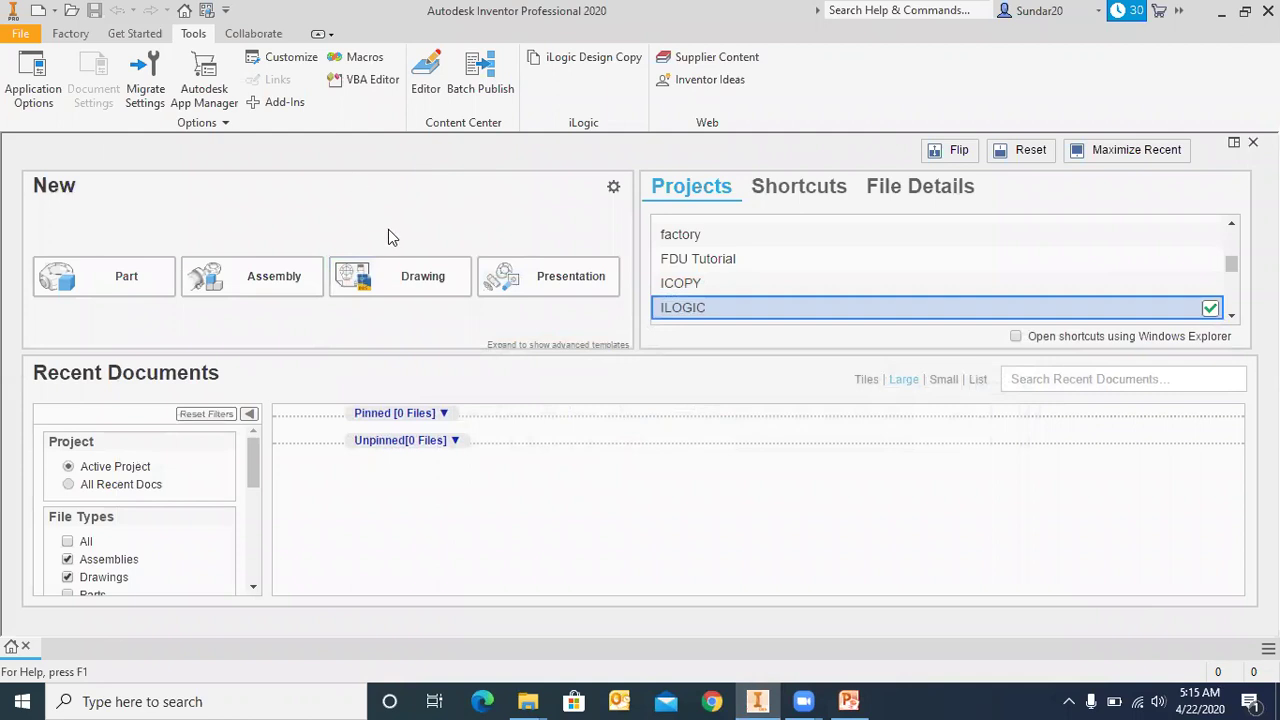
left_click(277, 286)
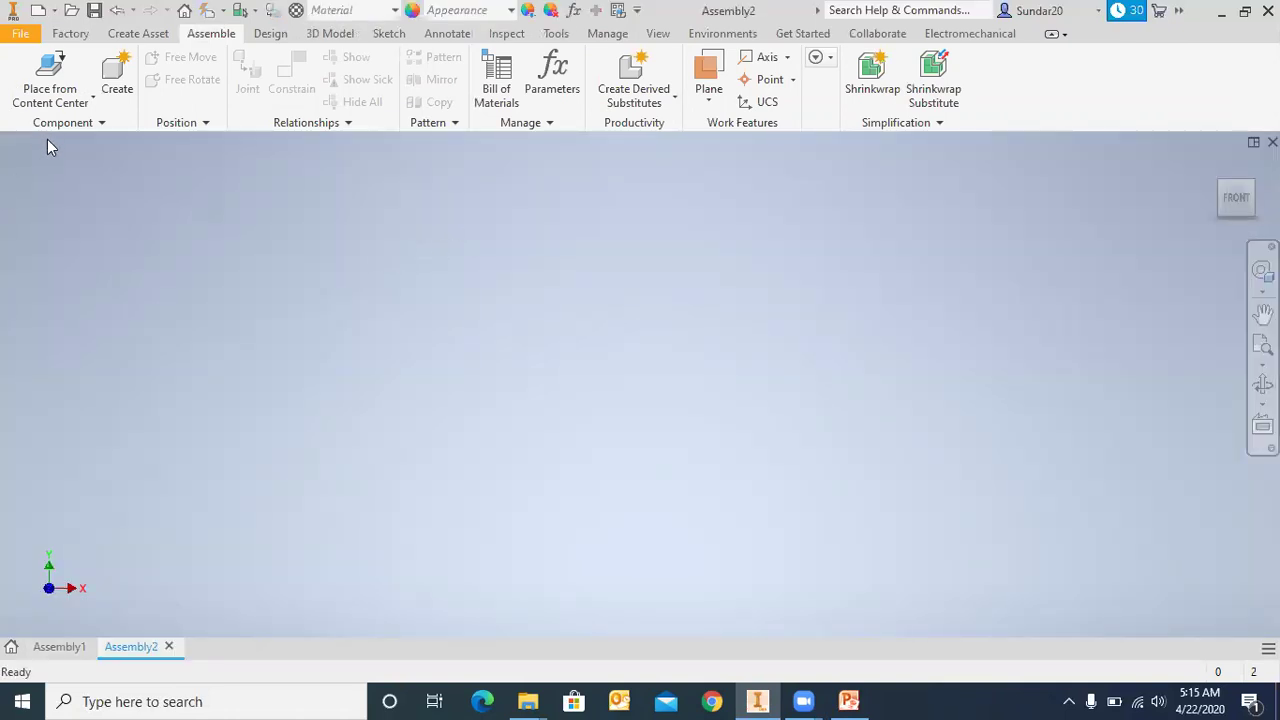
left_click(11, 142)
left_click(42, 189)
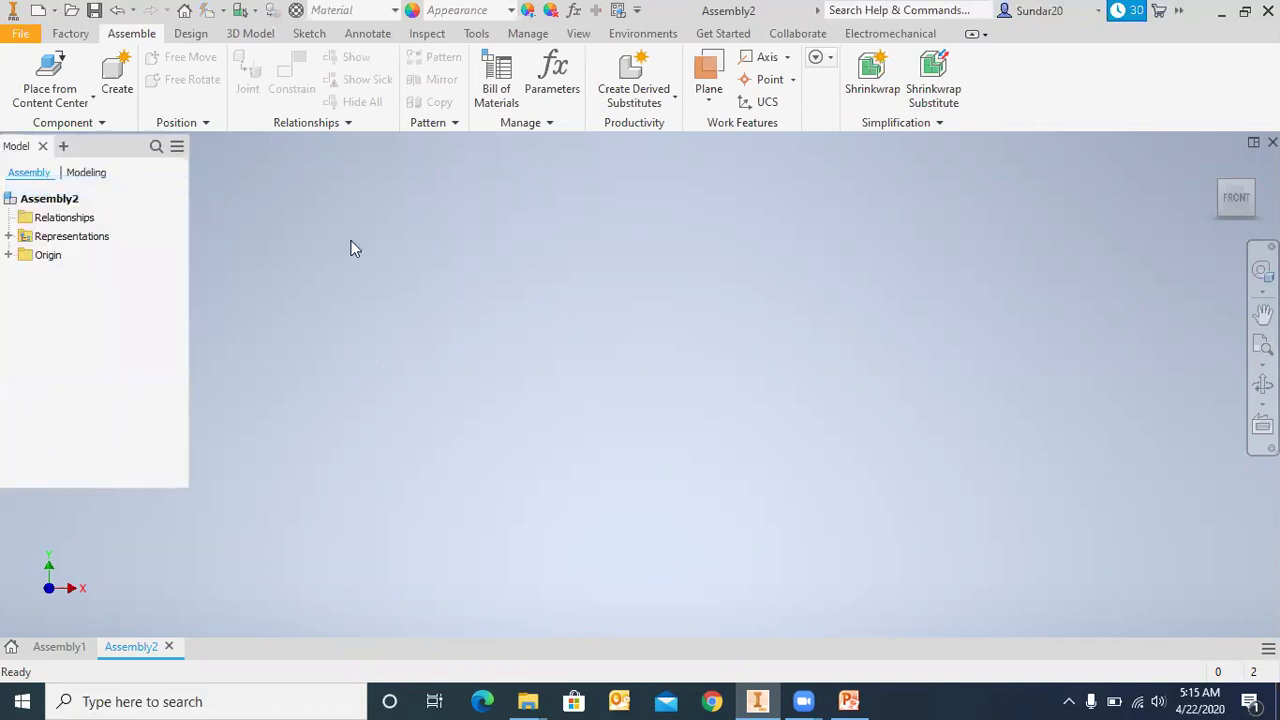
- Review the component placement options and start Place from Content Center in the new assembly
left_click(92, 96)
left_click(60, 98)
left_click(60, 98)
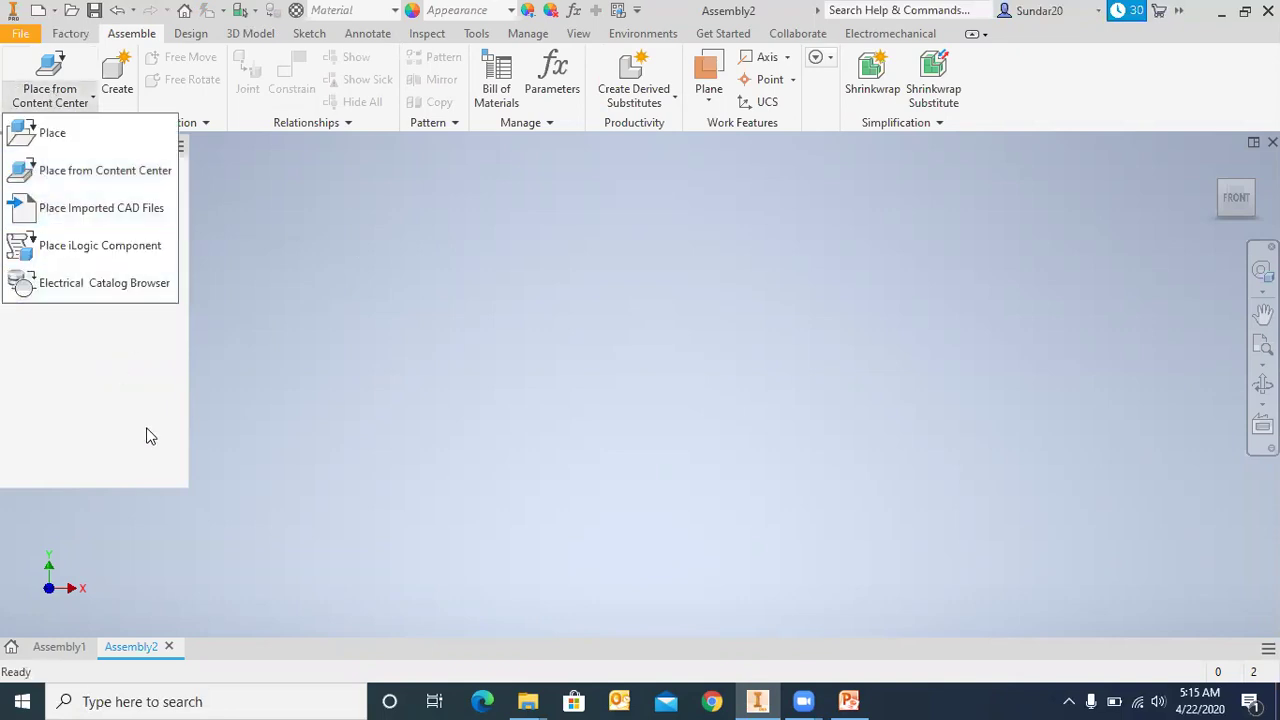
left_click(343, 534)
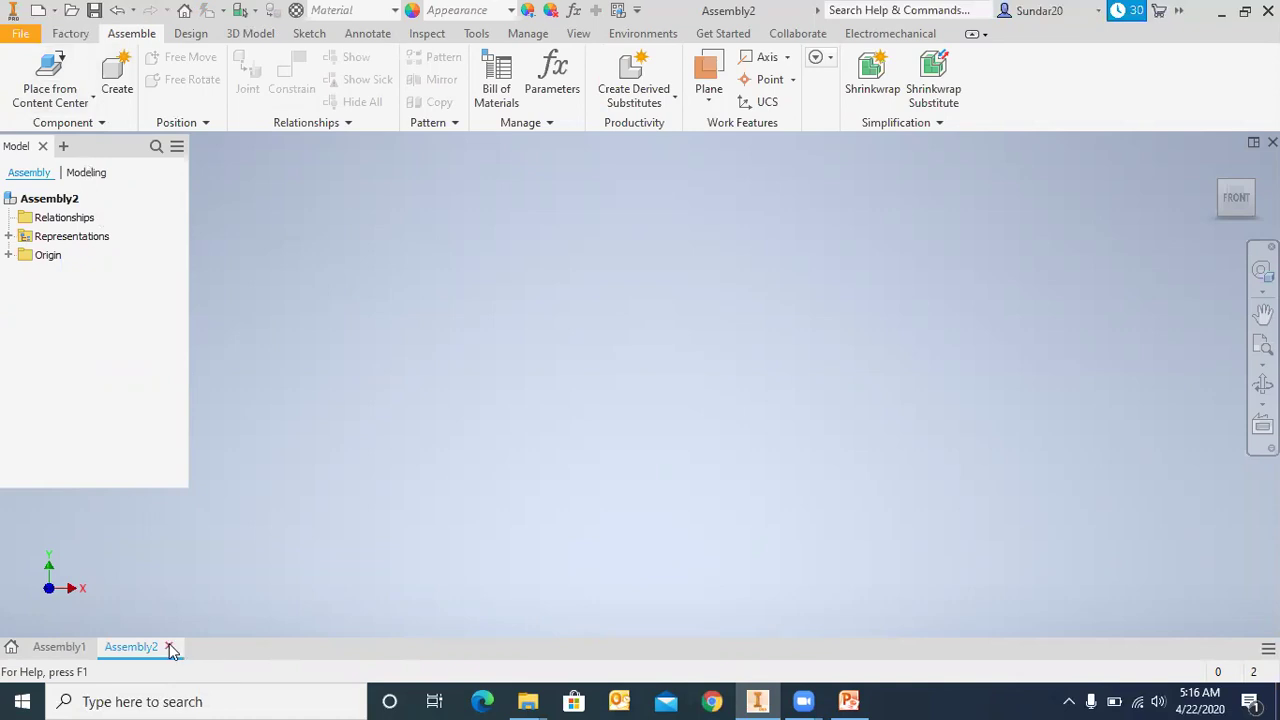
left_click(88, 100)
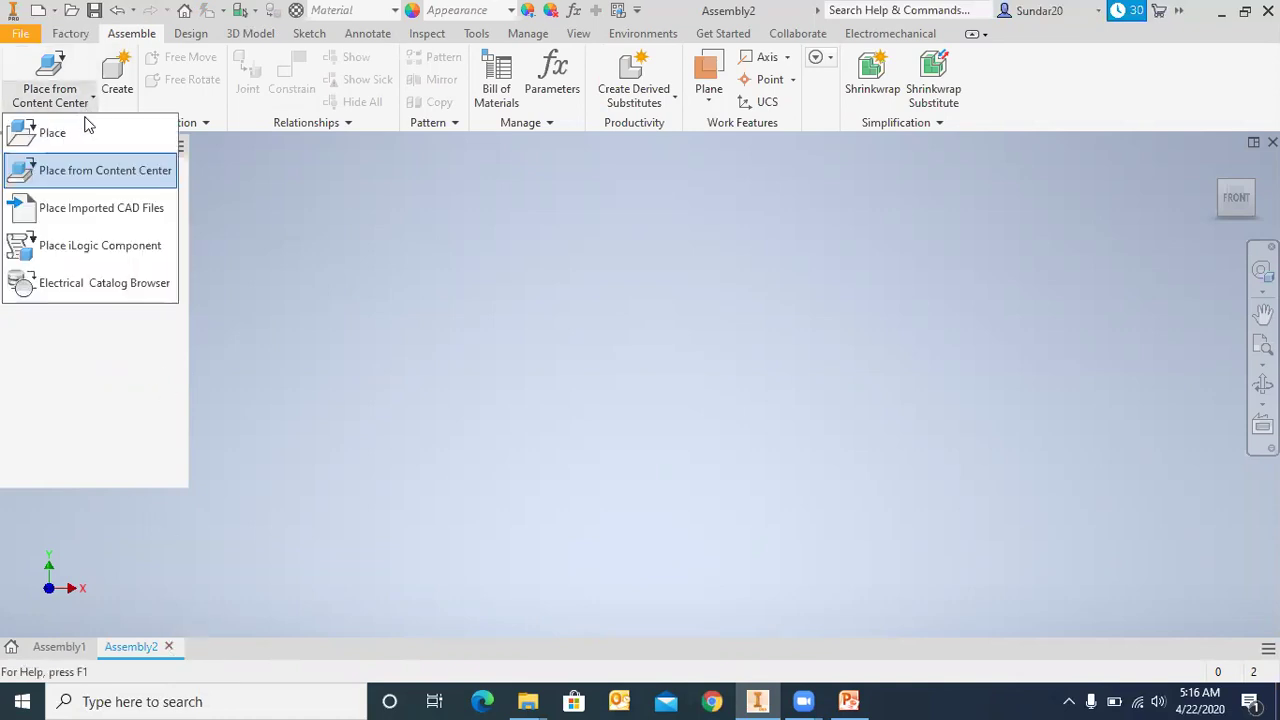
left_click(80, 171)
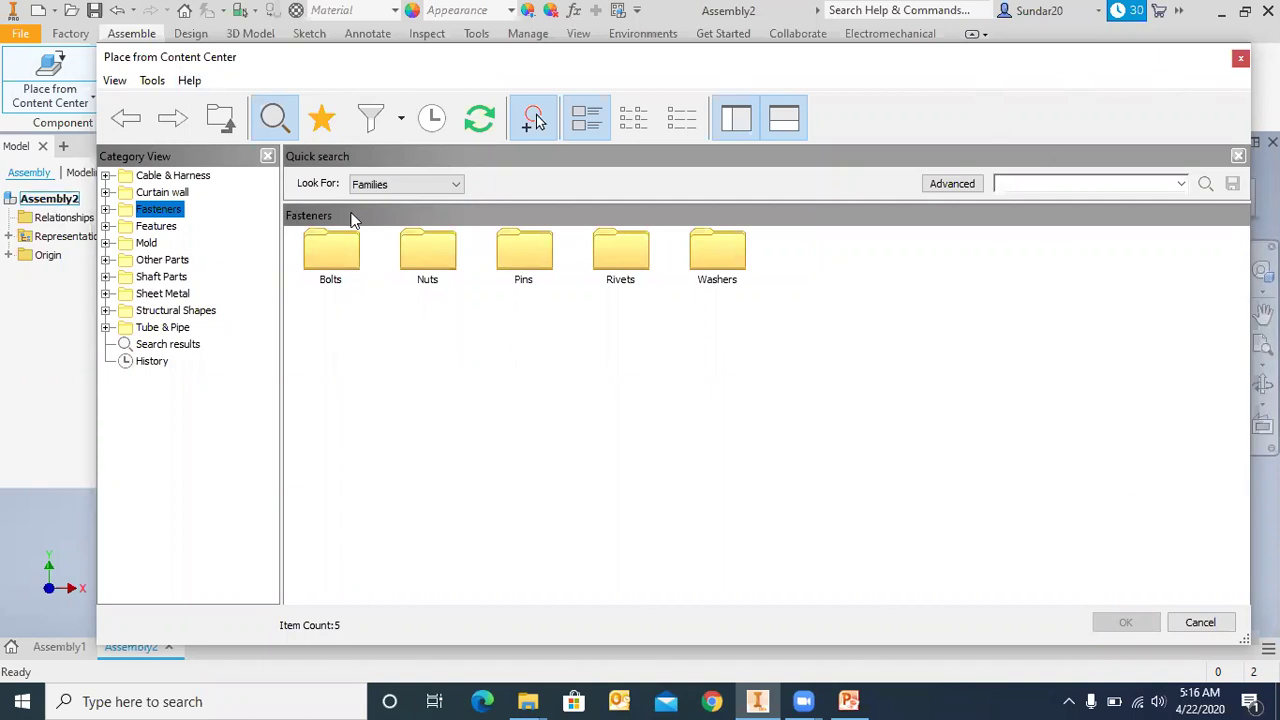
- Filter the Content Center categories by the ANSI standard
left_click(419, 186)
left_click(420, 194)
left_click(401, 118)
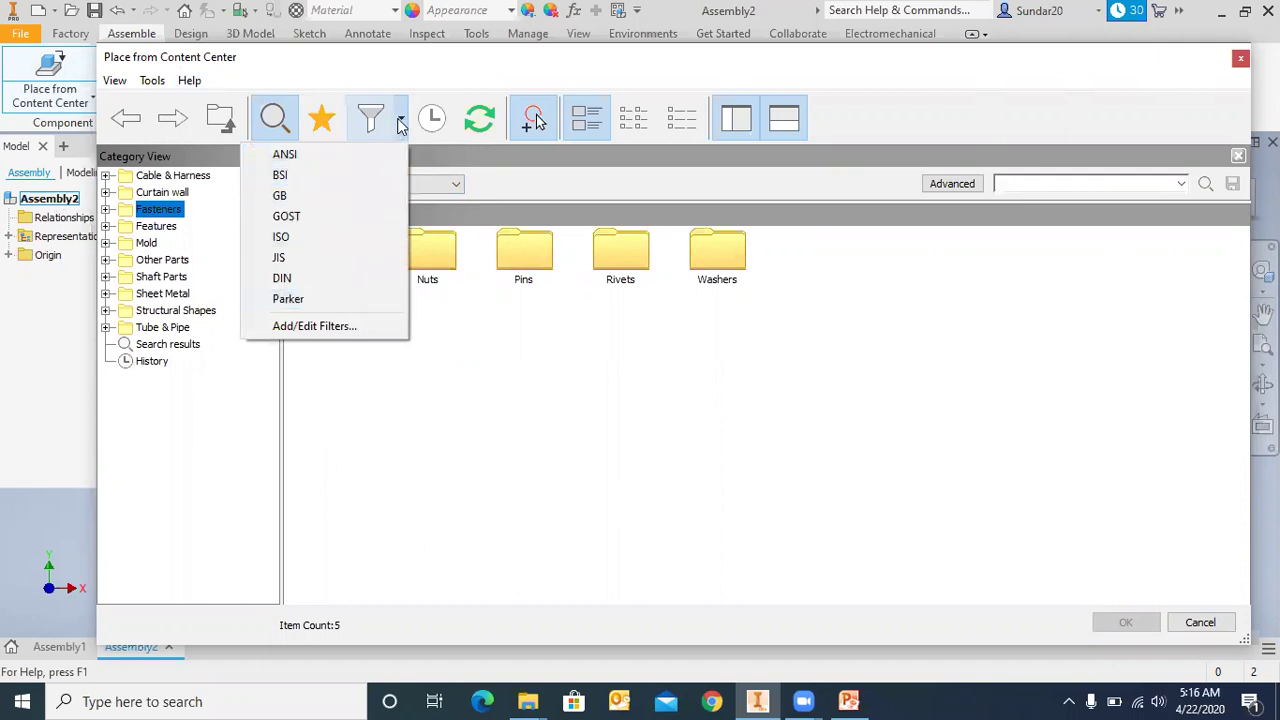
left_click(403, 118)
left_click(403, 118)
left_click(355, 155)
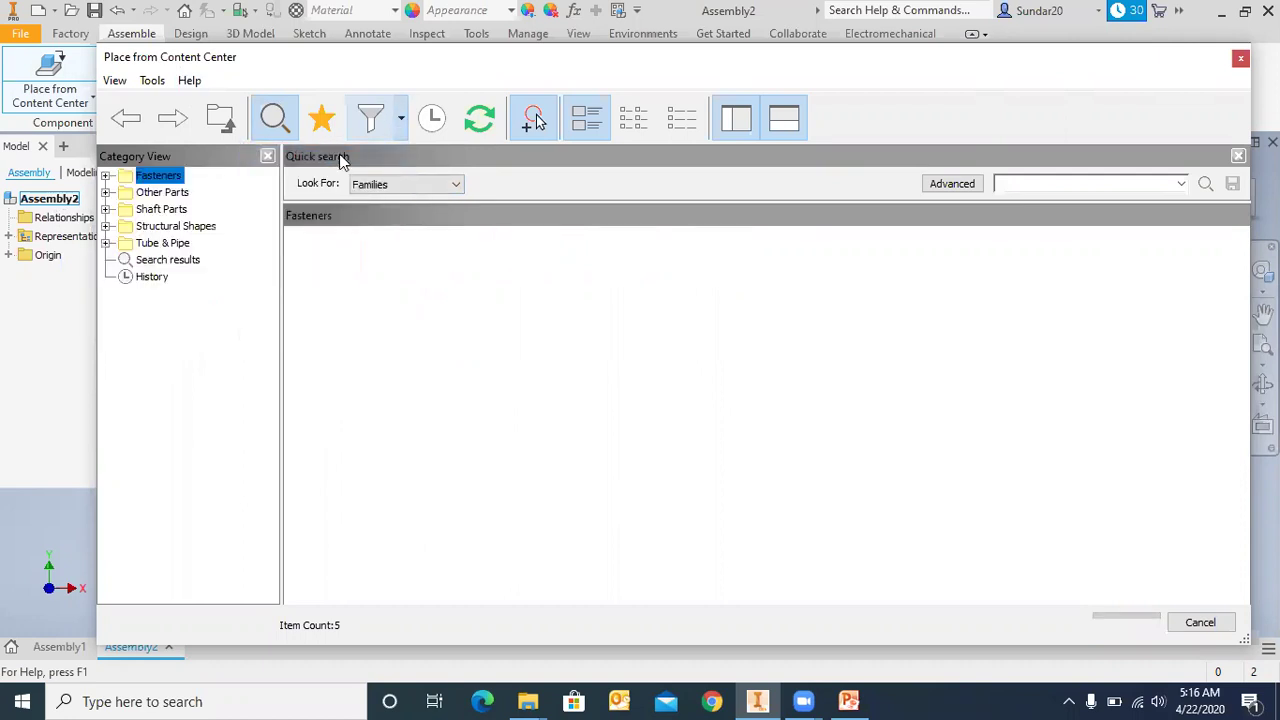
- Review the available standards filters and clear the ANSI filter
left_click(399, 120)
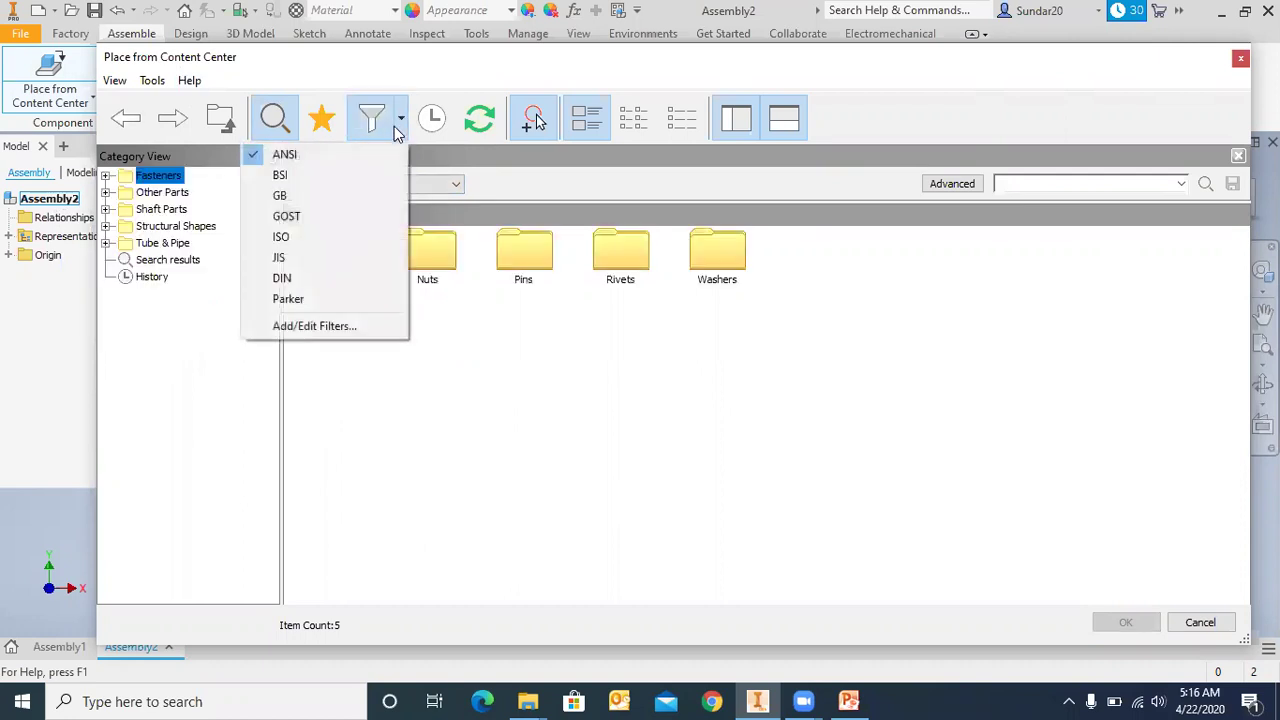
left_click(294, 227)
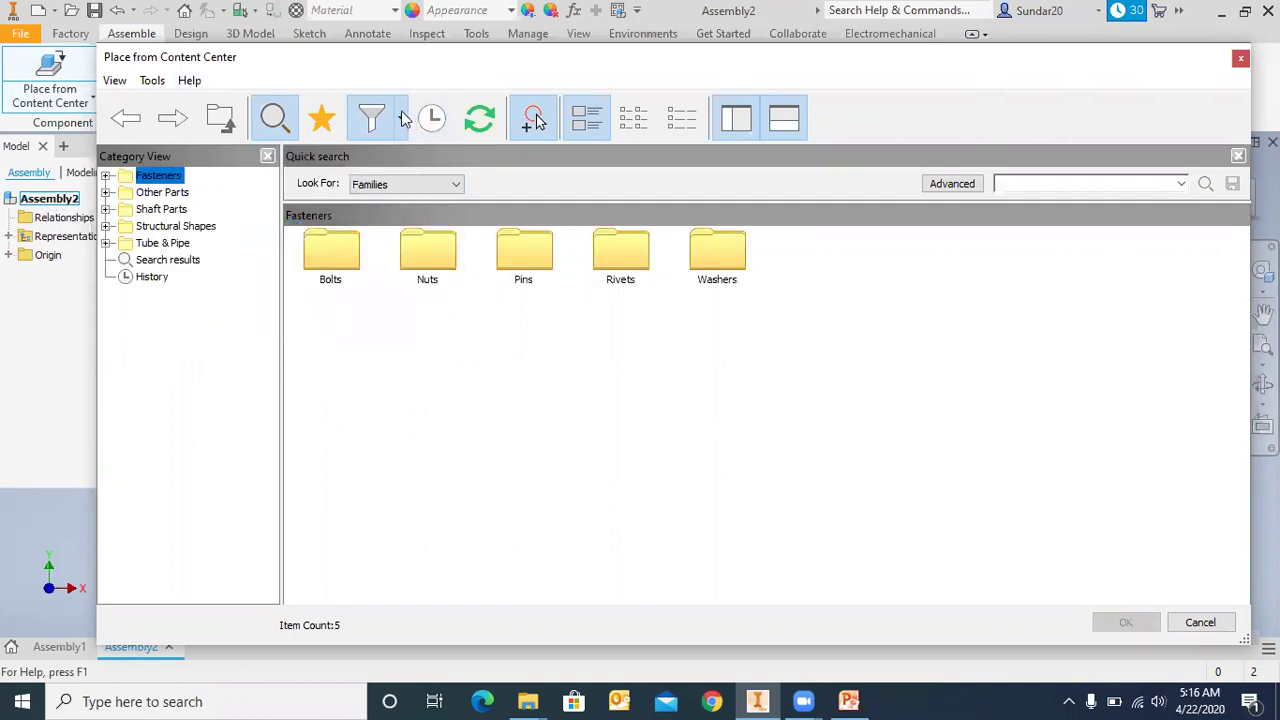
left_click(401, 118)
left_click(280, 236)
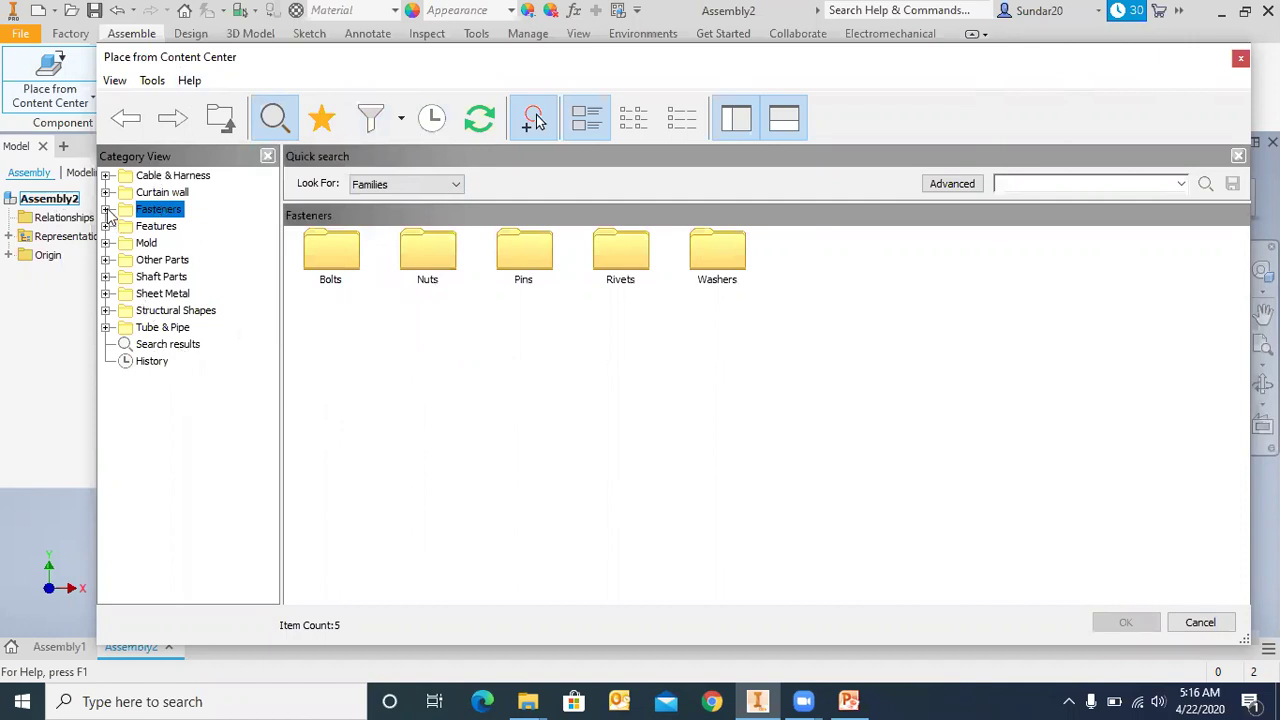
- Open the Hex Head category under Fasteners > Bolts and look through its bolt families
left_click(106, 211)
left_click(123, 227)
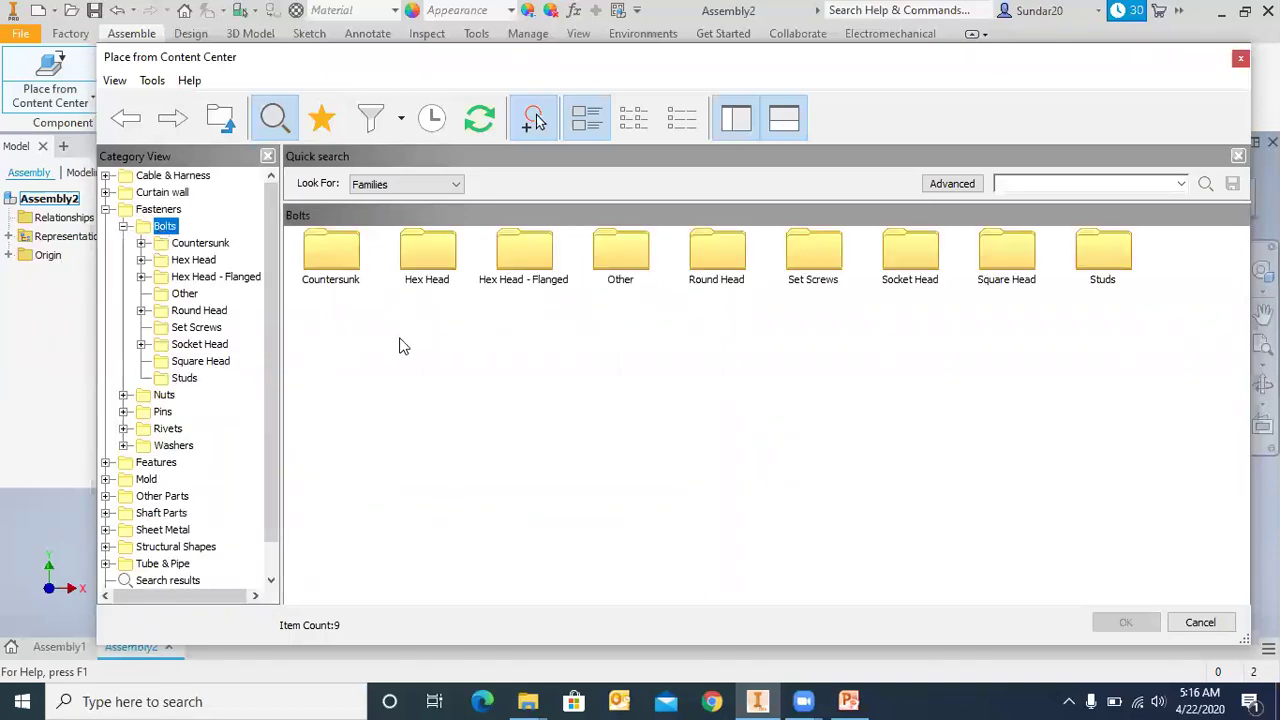
double_click(427, 254)
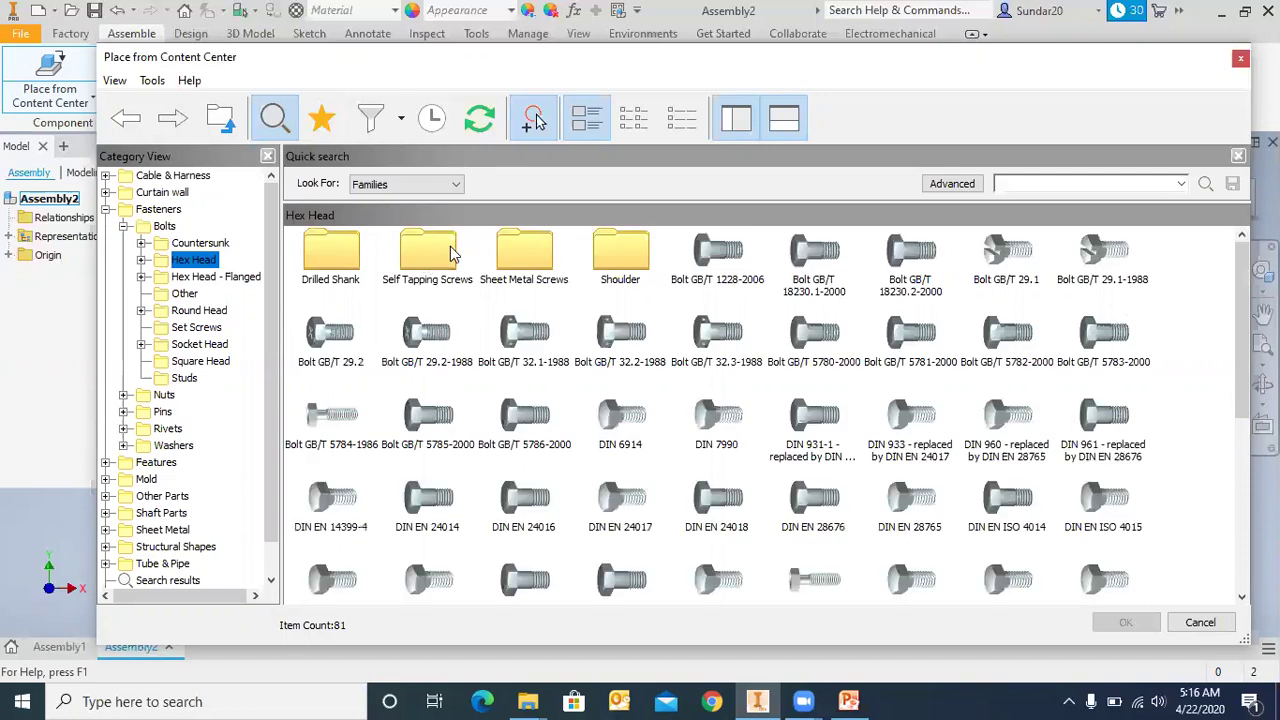
scroll(632, 375, "down", 5)
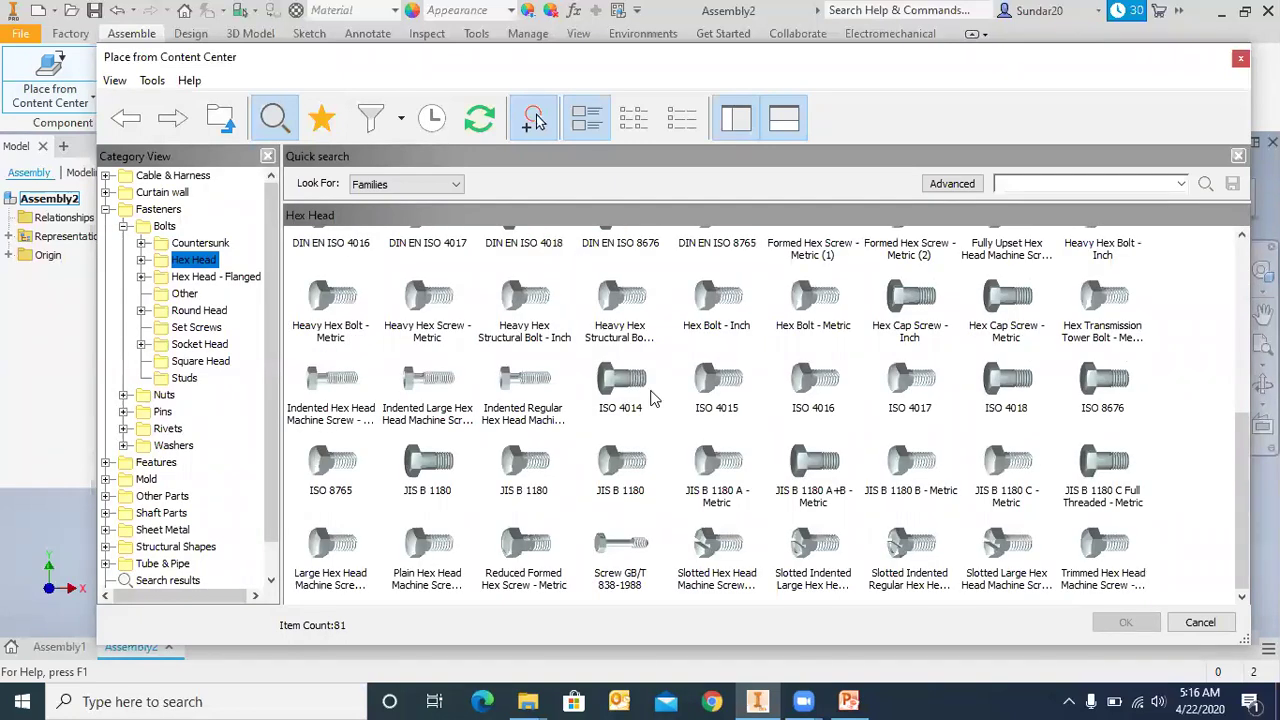
- Look through the Hex Head bolt families and filter the Content Center by the ANSI standard
scroll(650, 398, "up", 5)
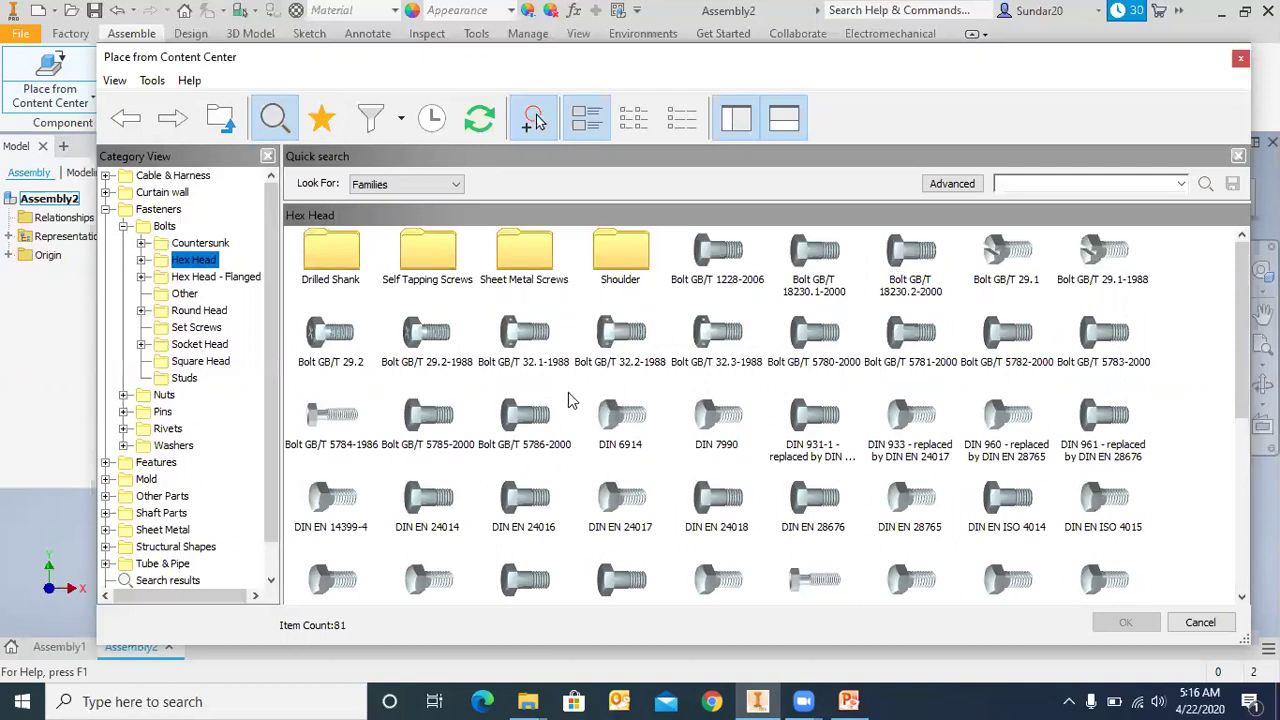
scroll(870, 460, "down", 5)
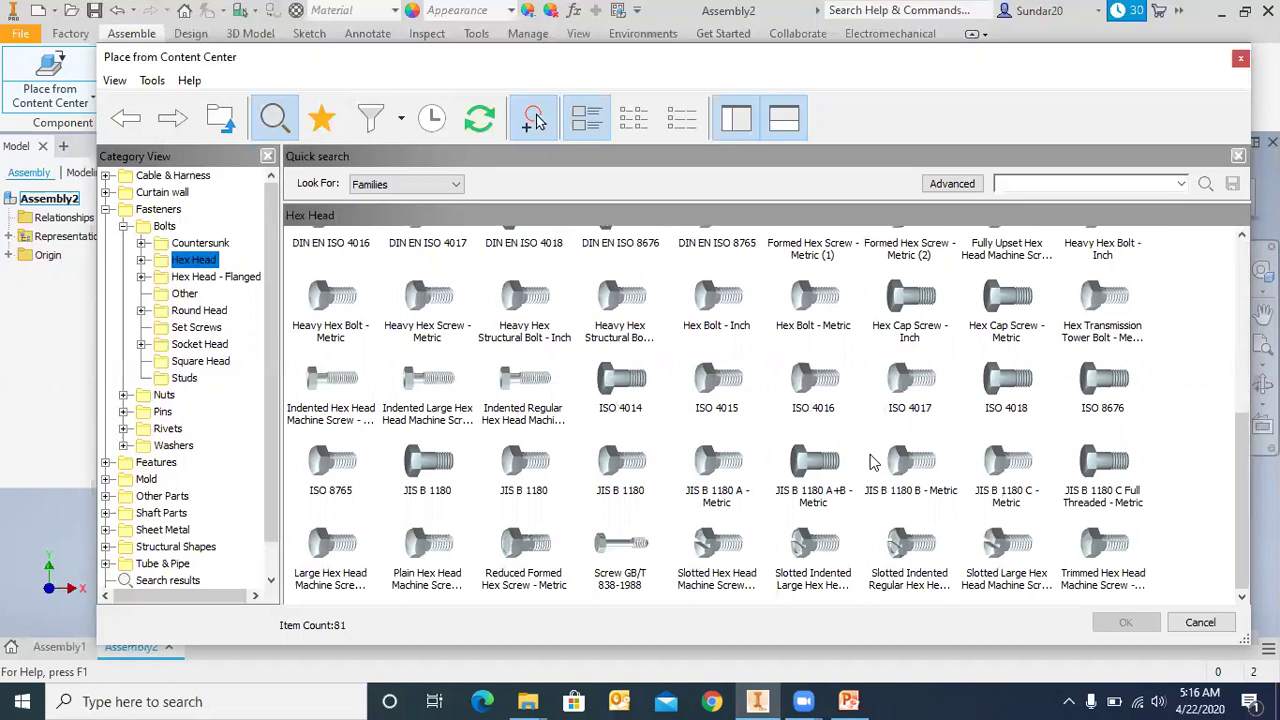
scroll(660, 449, "up", 5)
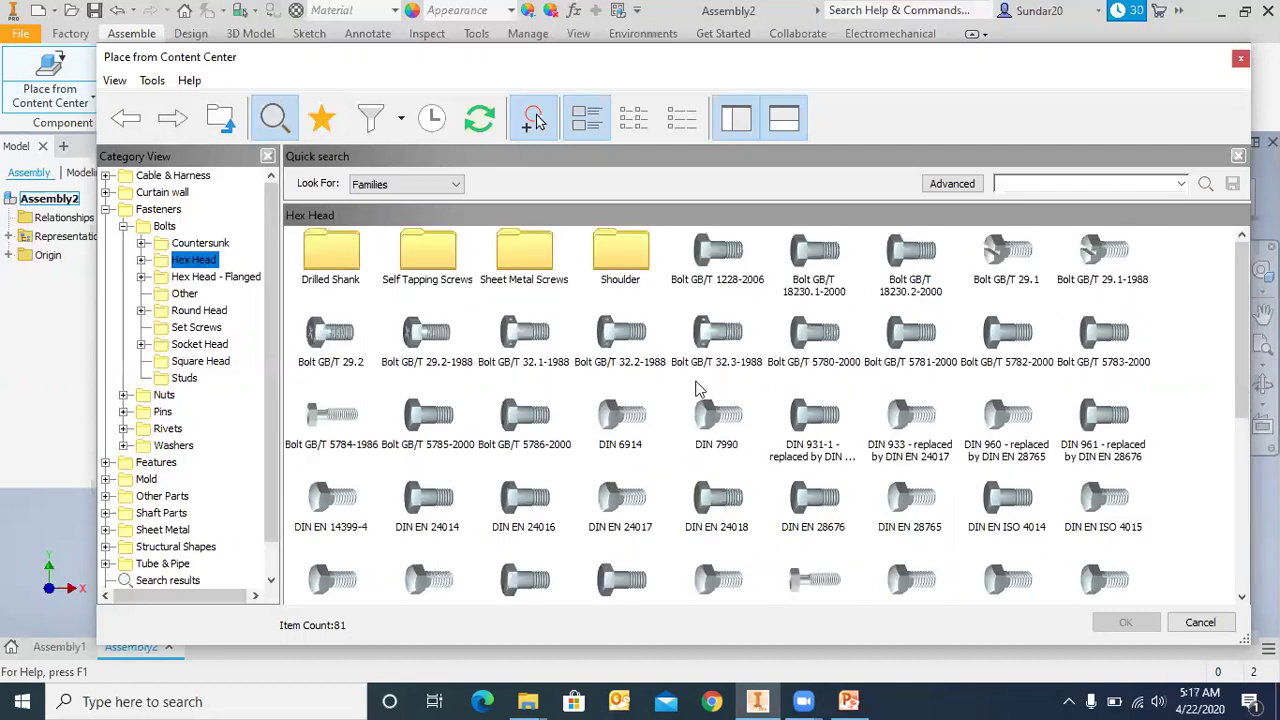
left_click(400, 118)
left_click(372, 154)
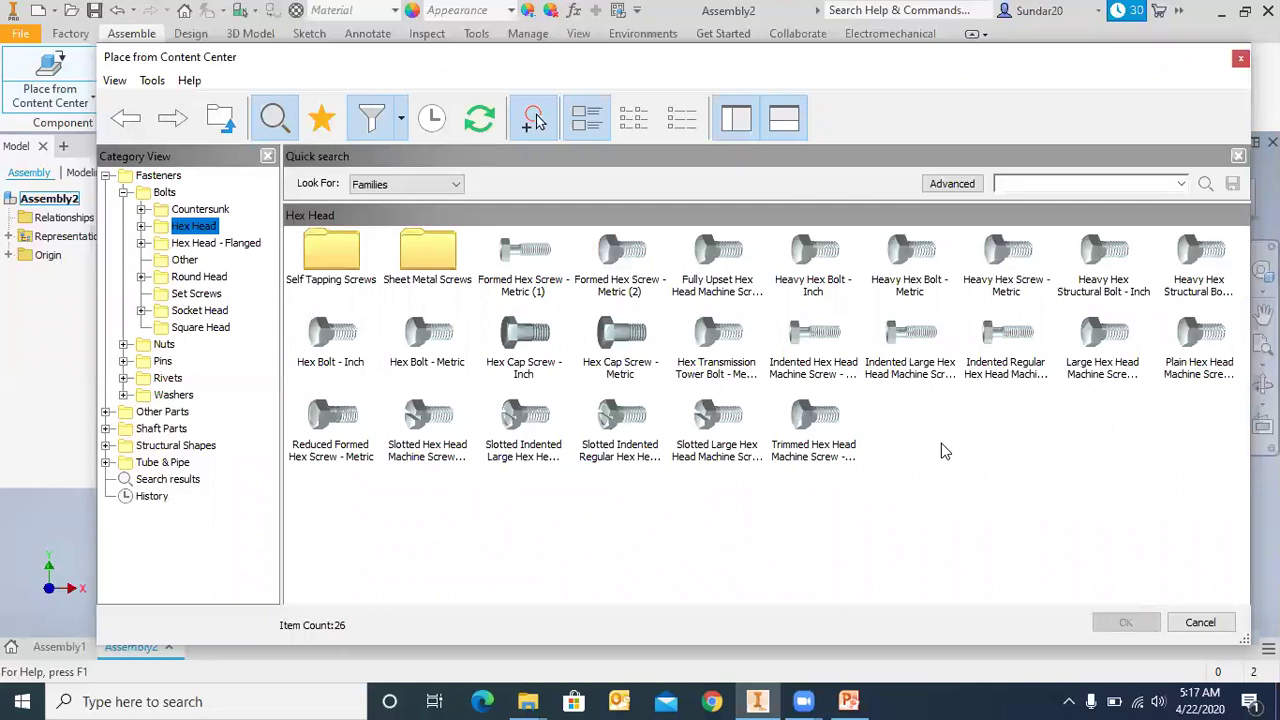
- Choose the Heavy Hex Bolt - Metric family for placement and open its size selection
left_click(913, 252)
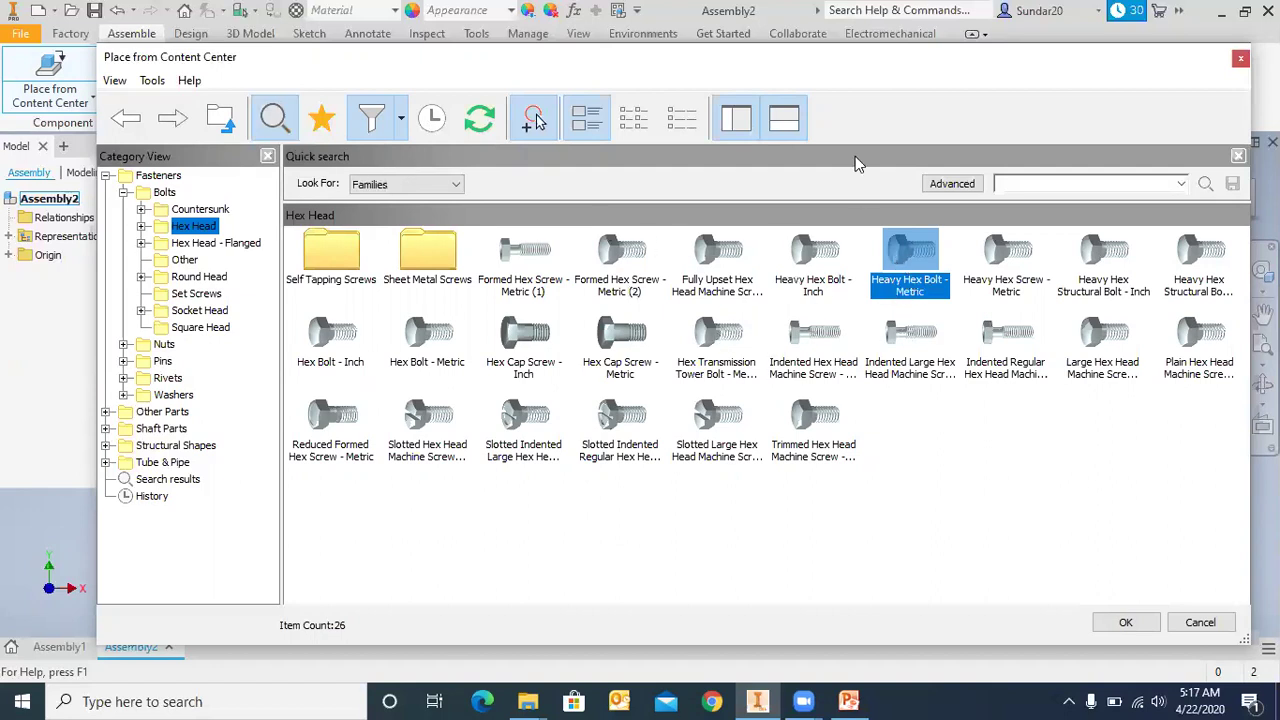
left_click_drag(885, 57, 985, 25)
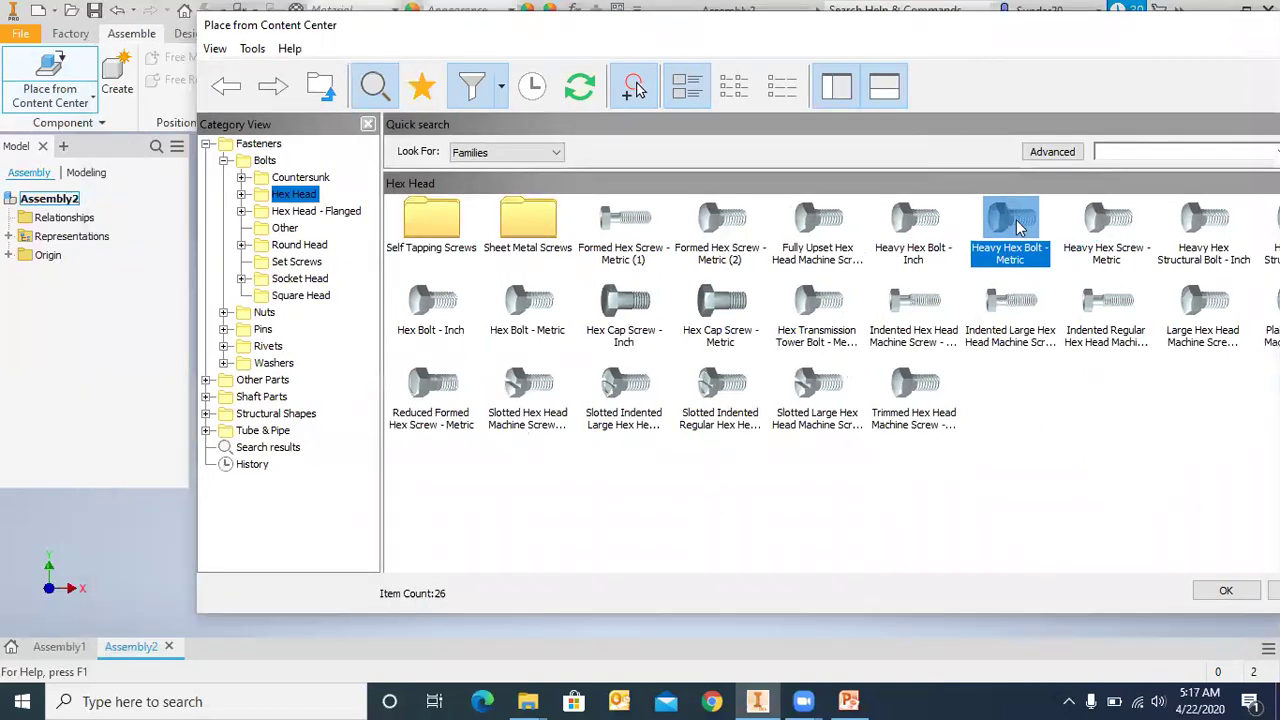
left_click(1224, 590)
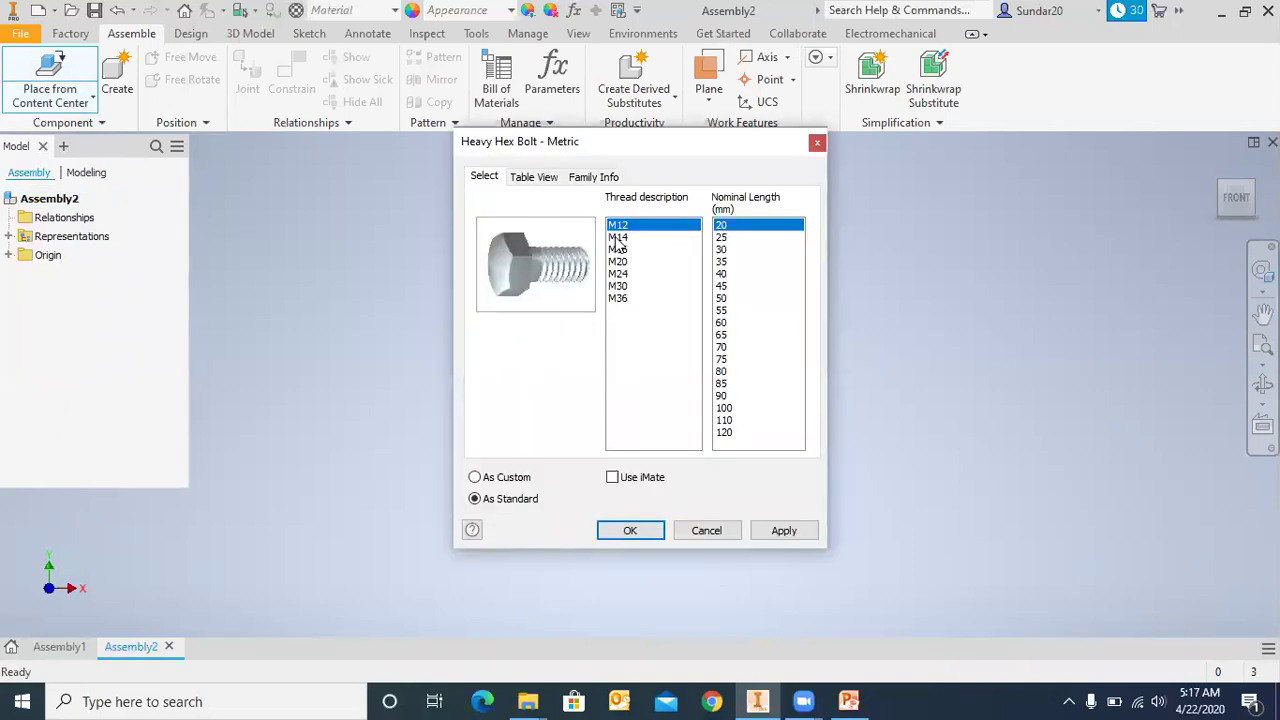
left_click_drag(600, 147, 505, 131)
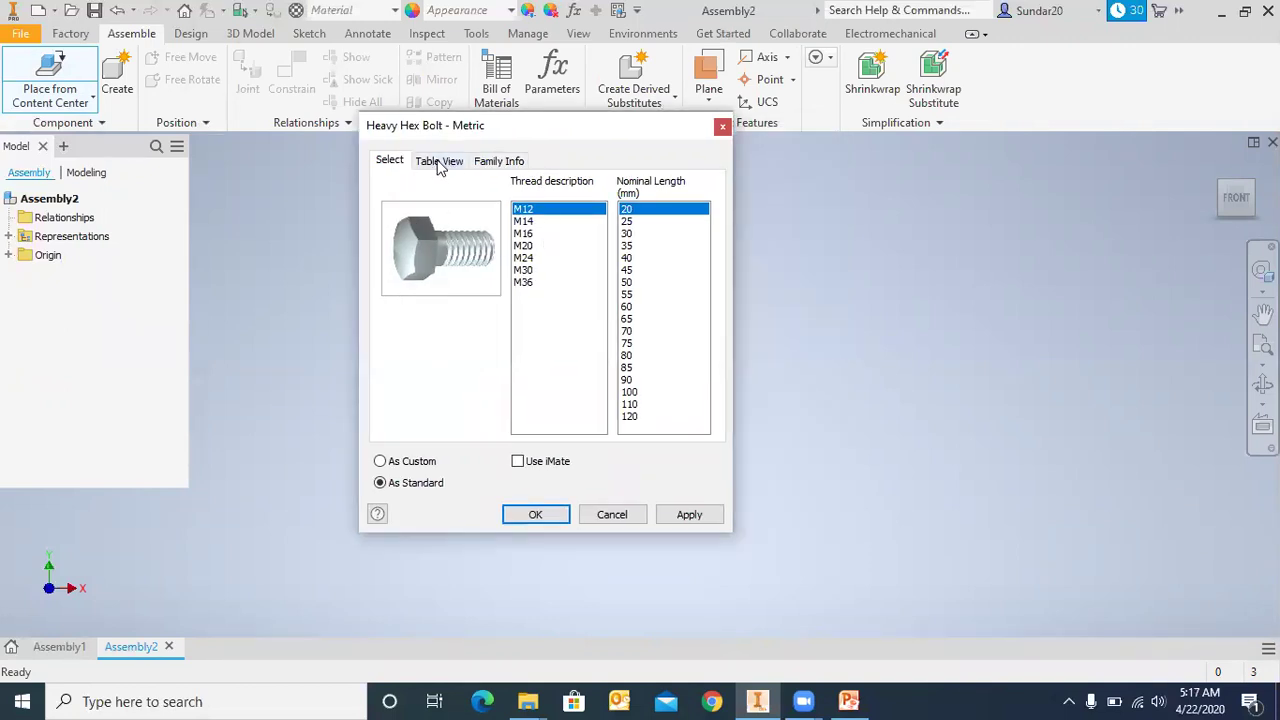
- Examine the columns of the bolt family's size table, enlarging the window for the view
left_click(439, 162)
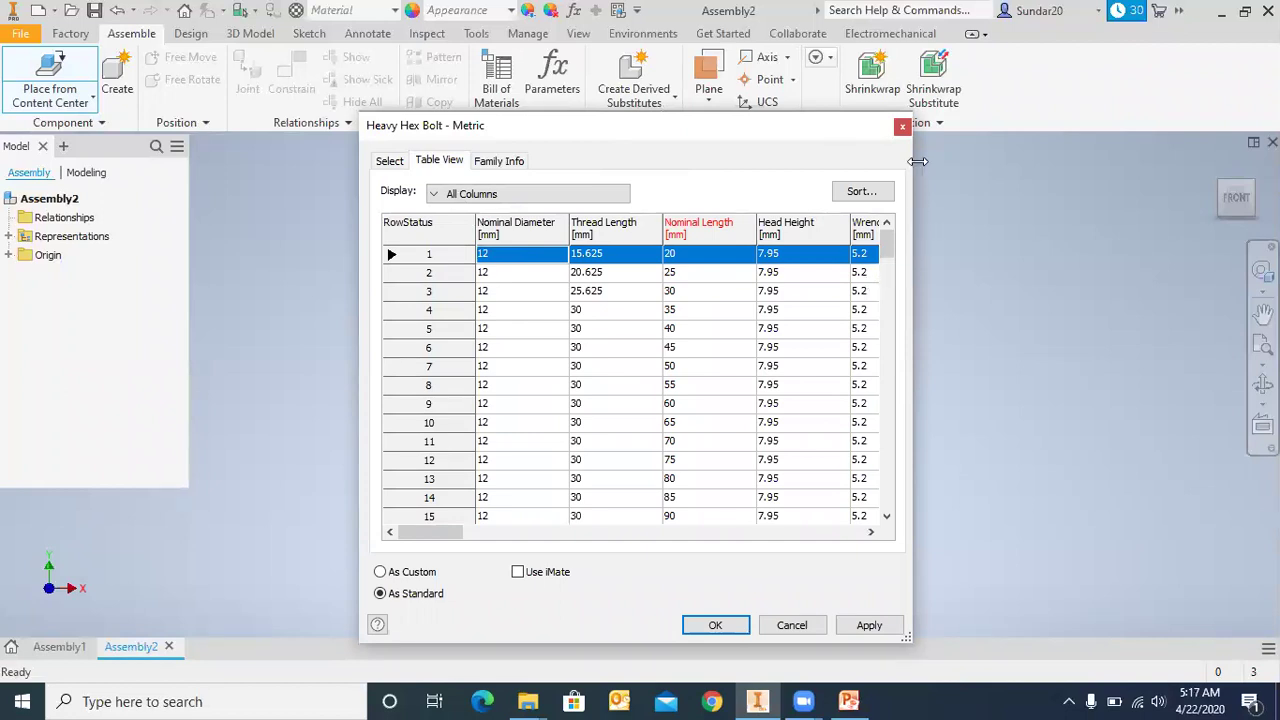
left_click_drag(918, 161, 1272, 161)
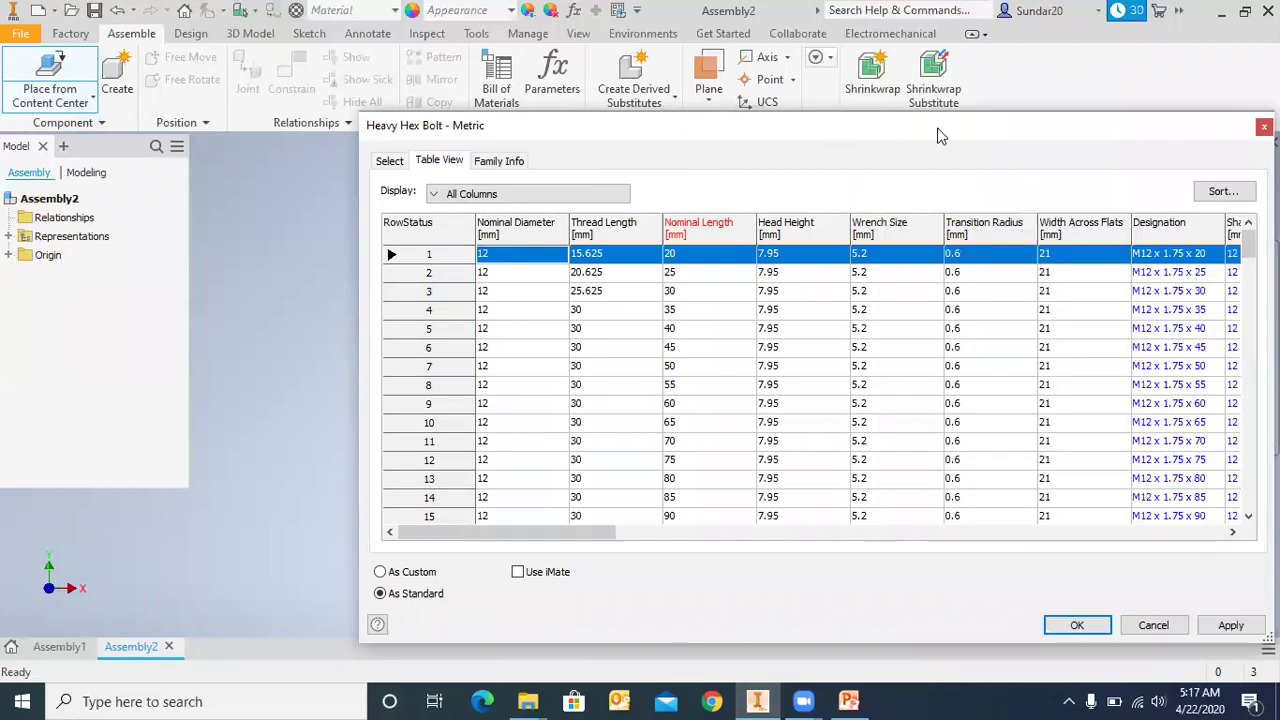
left_click_drag(903, 130, 684, 52)
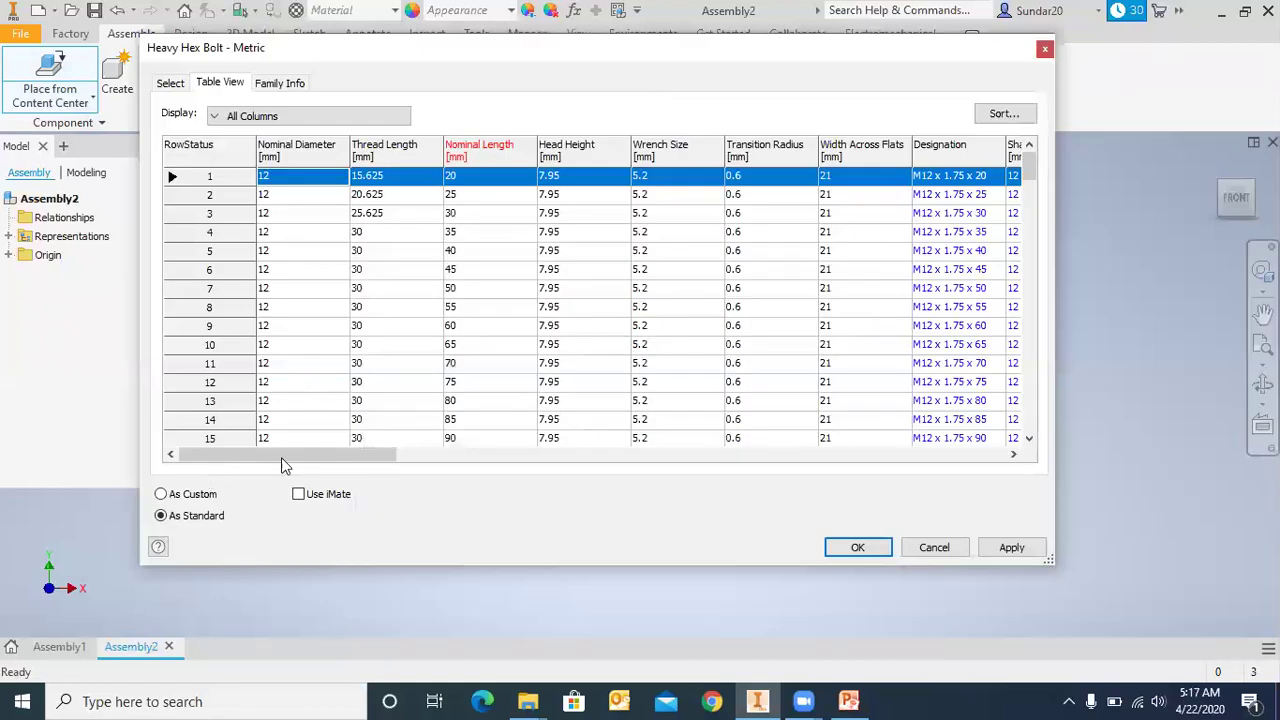
mouse_move(287, 456)
left_mouse_down()
mouse_move(330, 456)
mouse_move(287, 456)
left_mouse_up()
left_click(170, 84)
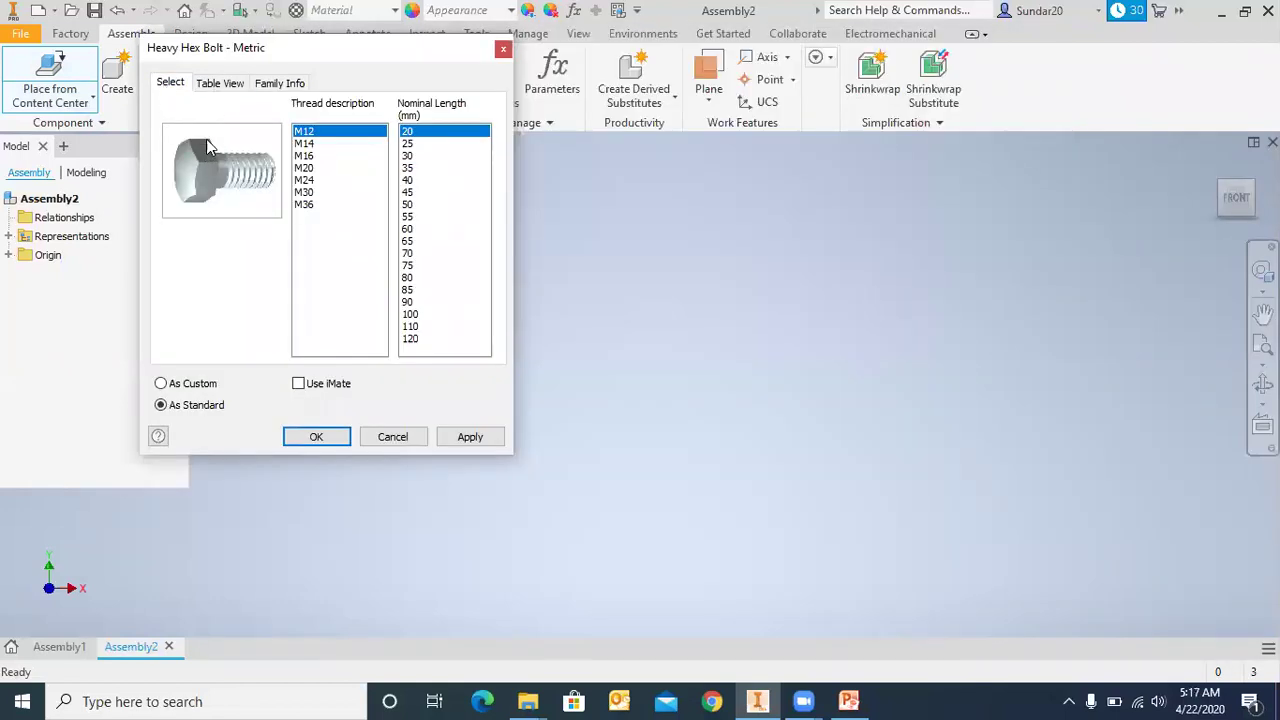
- Look through all rows of the heavy hex bolt size table, from the smallest to the largest nominal diameter
left_click(209, 84)
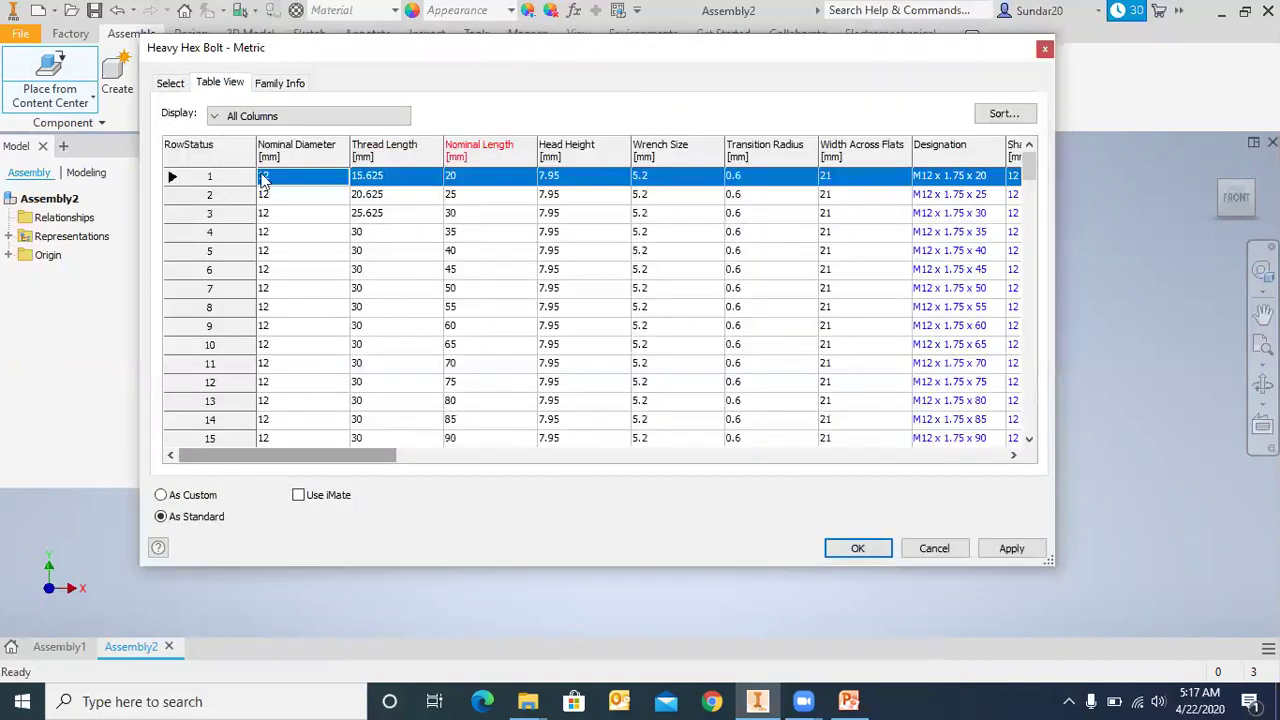
scroll(277, 251, "down", 5)
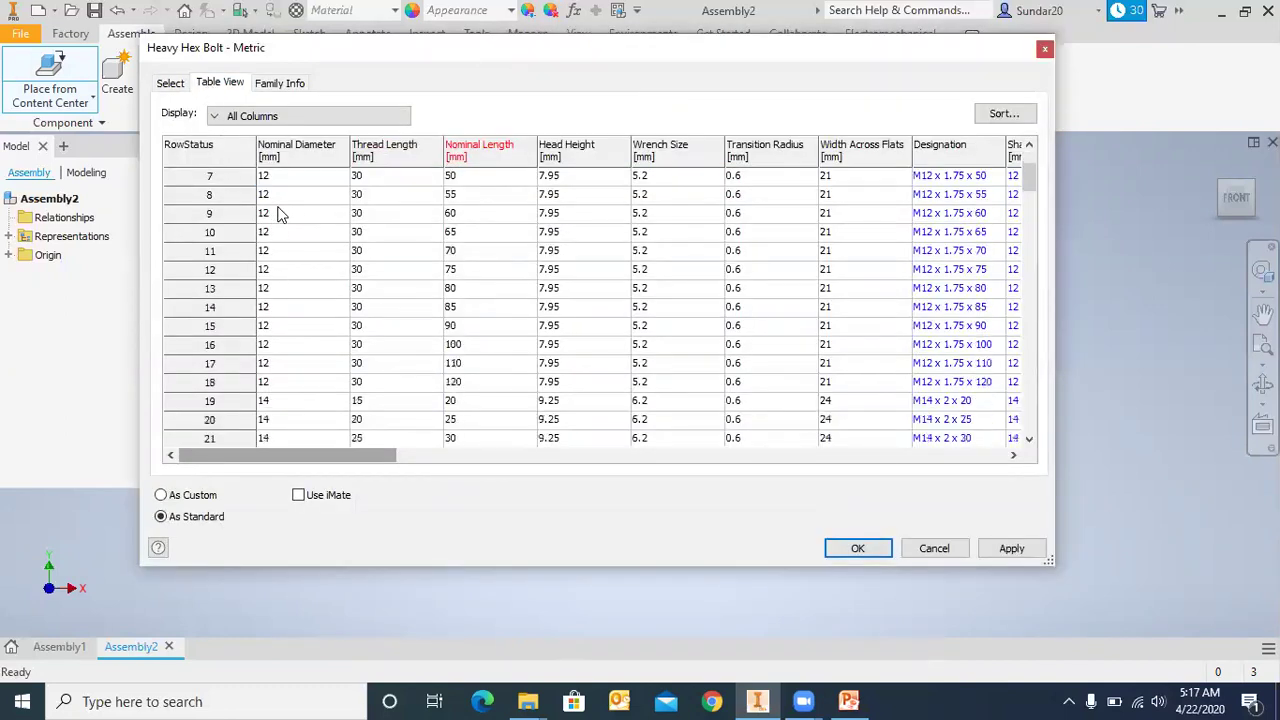
scroll(280, 290, "down", 20)
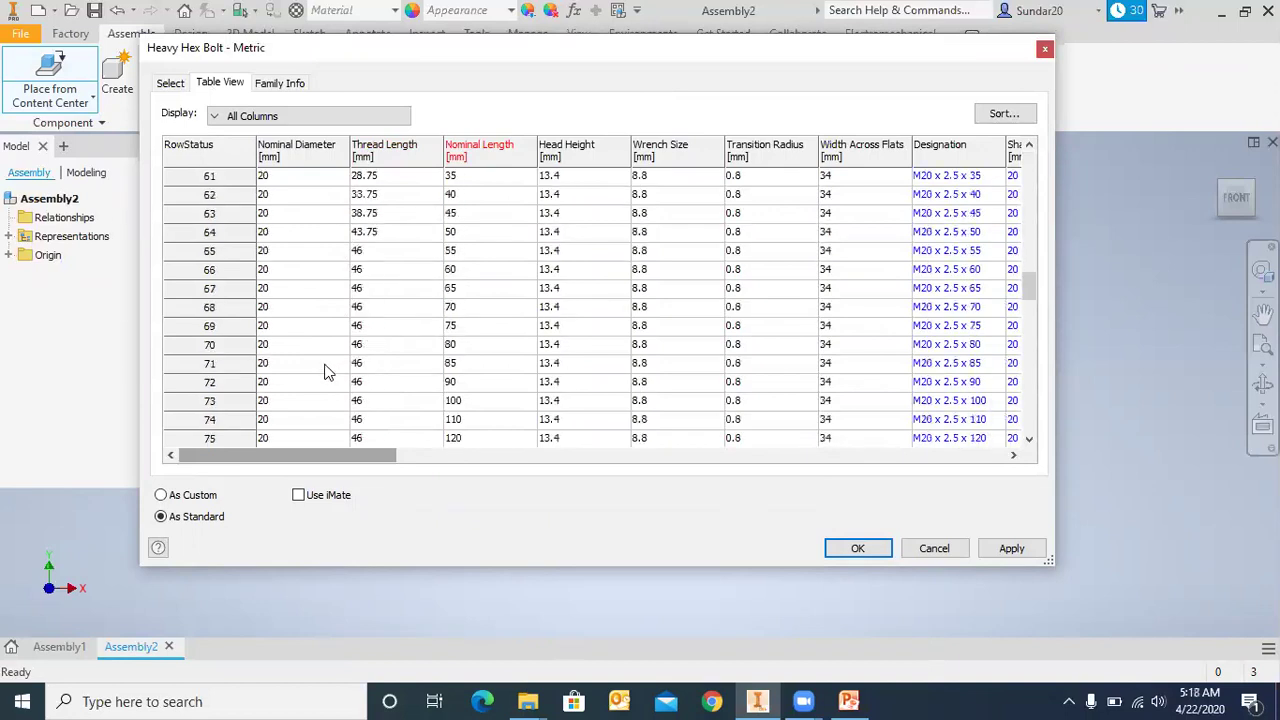
scroll(351, 428, "down", 1)
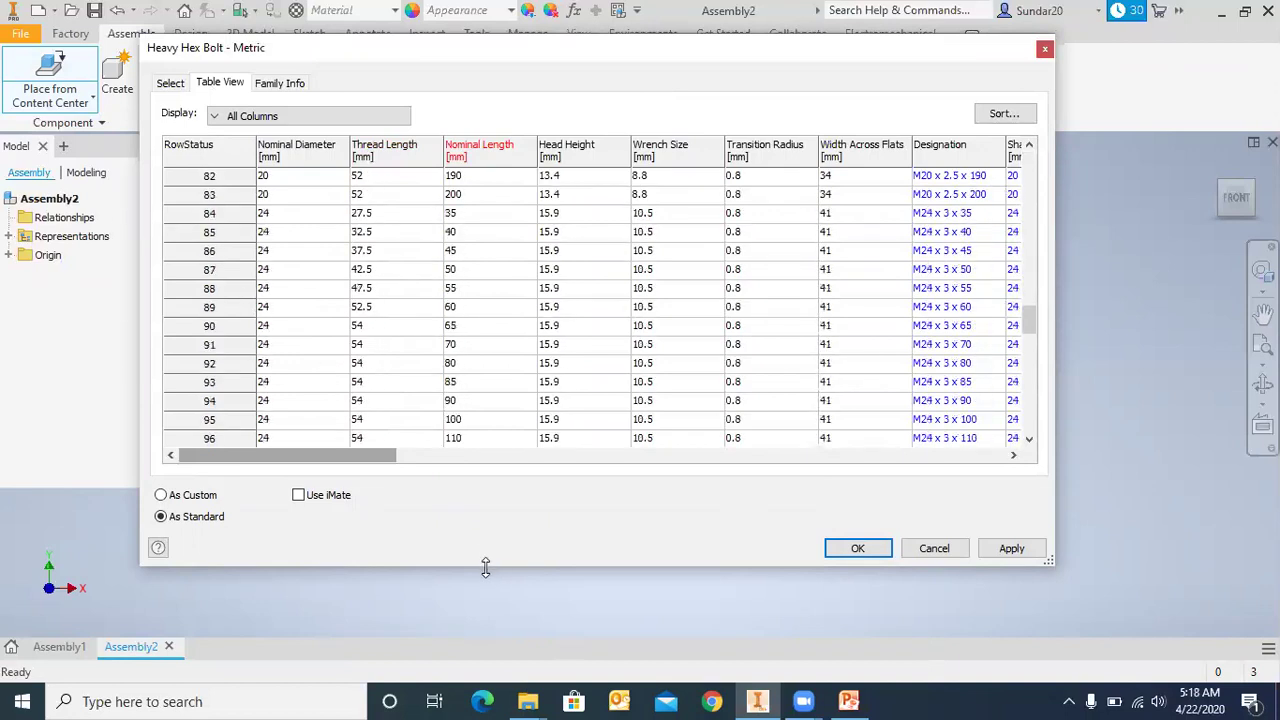
left_click_drag(485, 567, 485, 695)
scroll(300, 322, "down", 15)
scroll(299, 318, "up", 20)
scroll(317, 391, "up", 13)
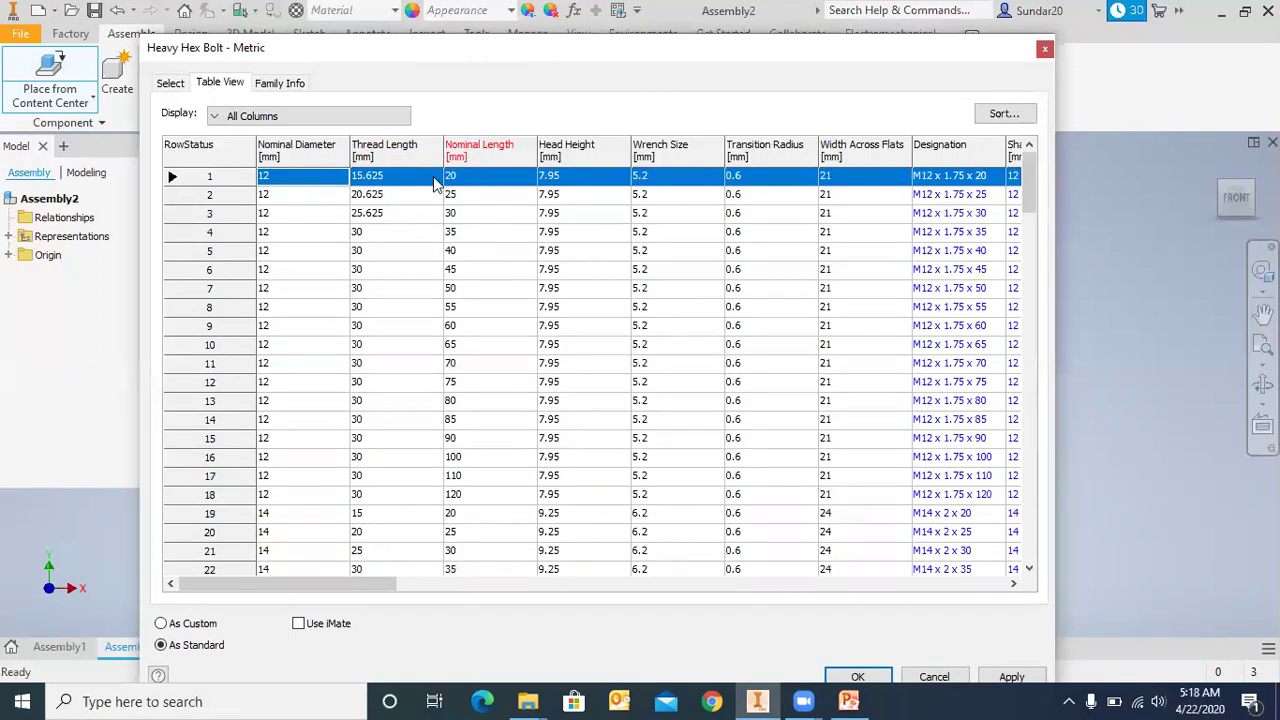
scroll(268, 288, "down", 20)
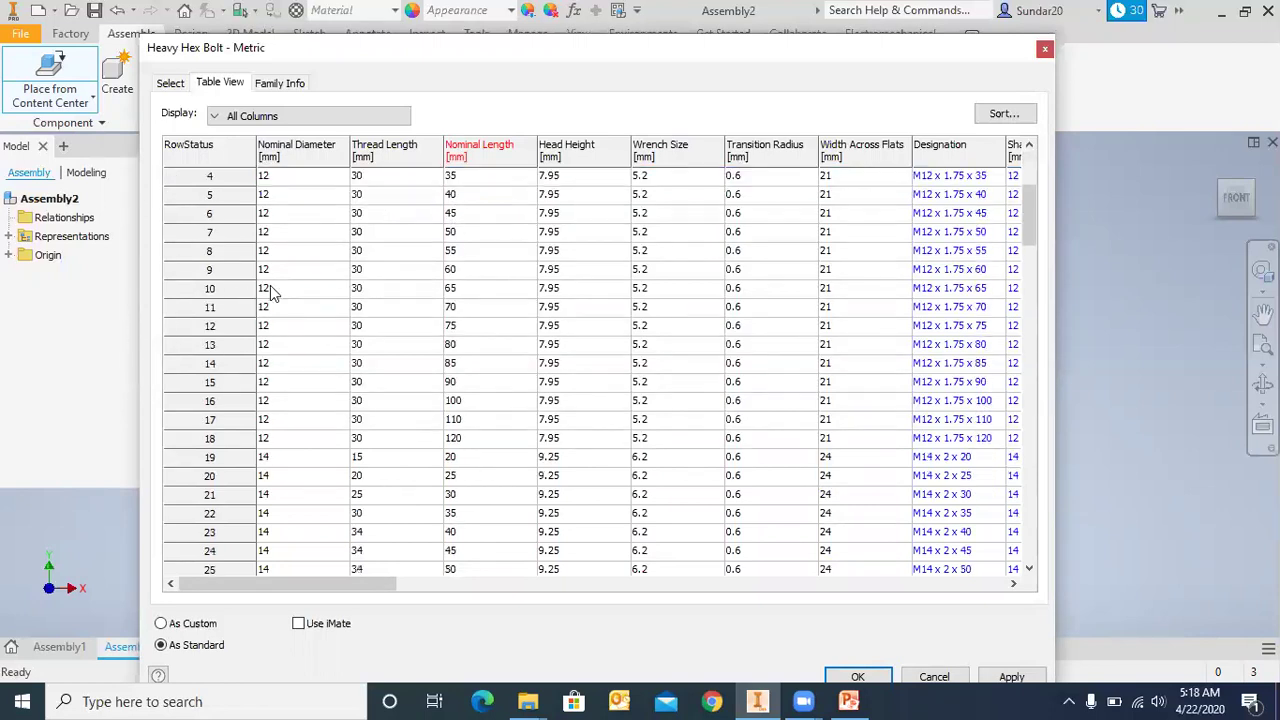
scroll(318, 453, "down", 16)
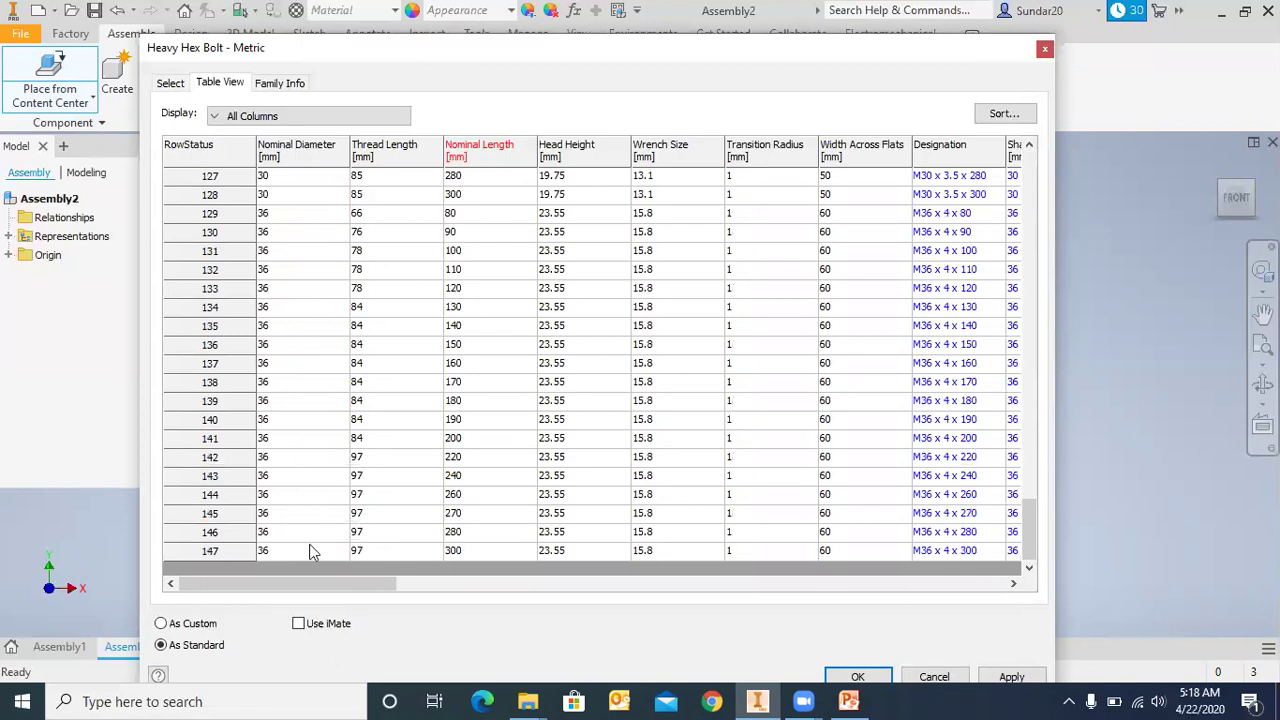
- Review the bolt family's naming, standard and source library information, and return to the size selection
left_click(286, 84)
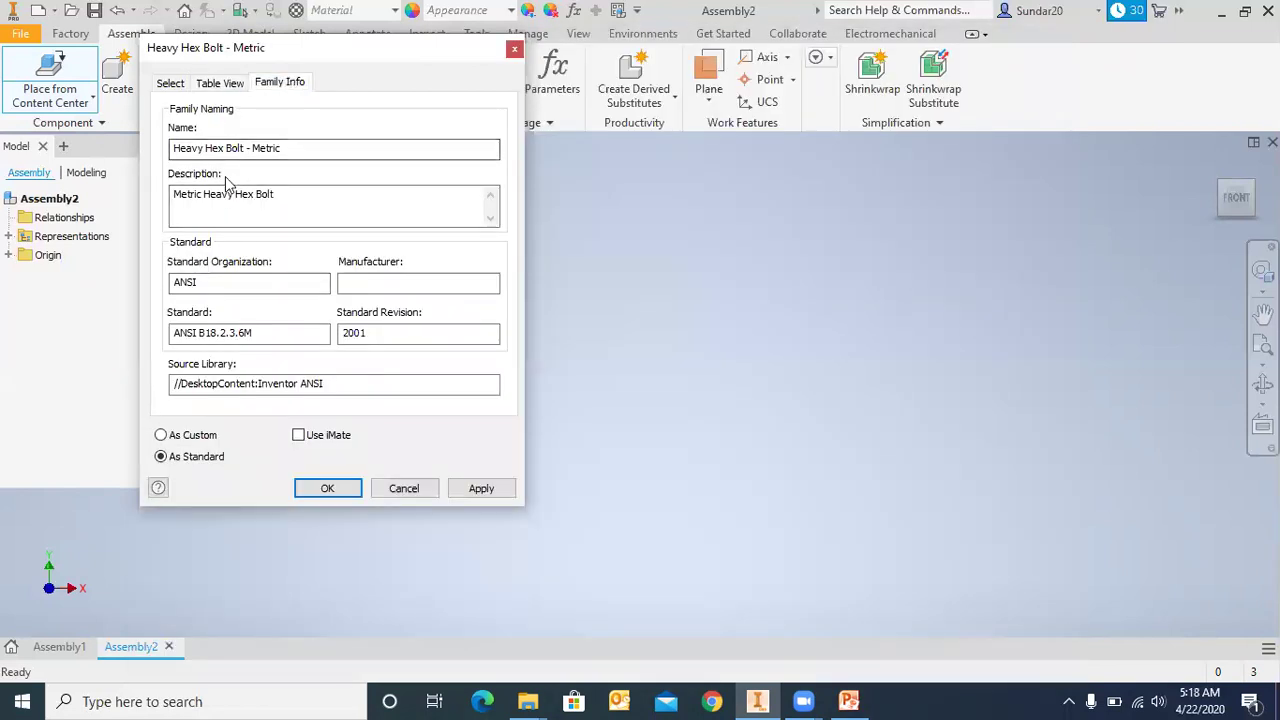
left_click_drag(328, 50, 586, 81)
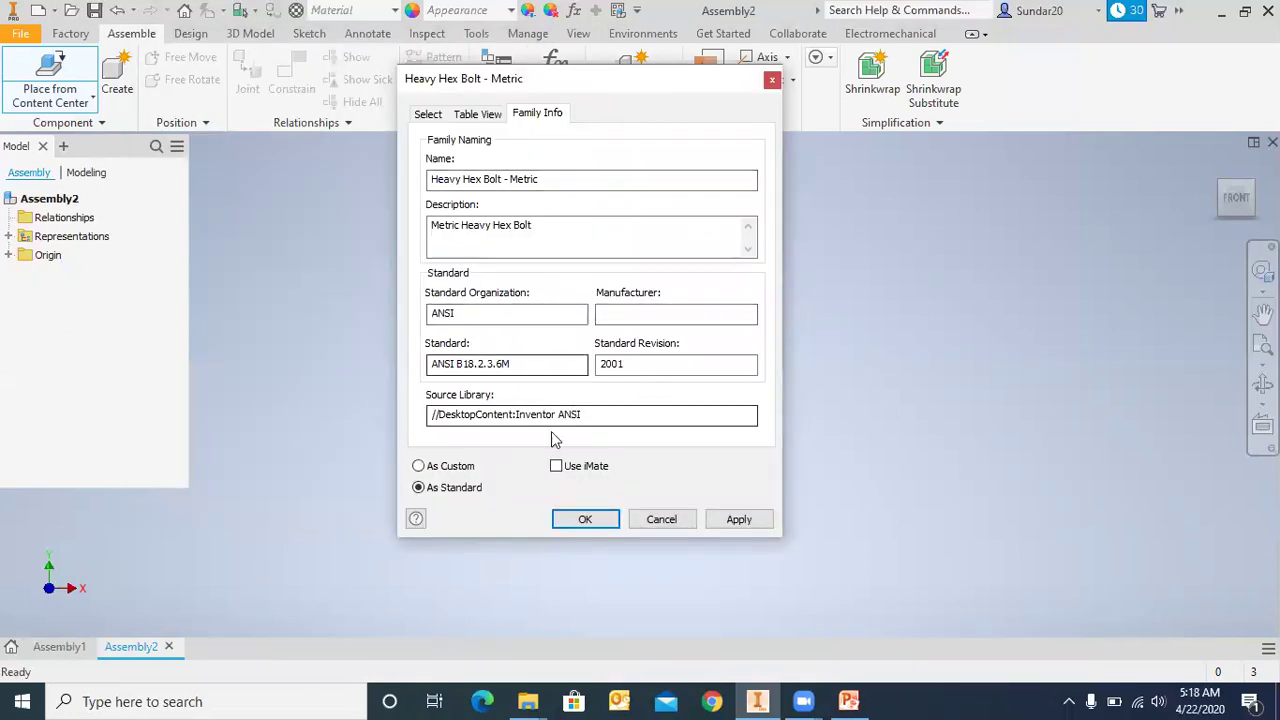
left_click(476, 115)
left_click(432, 114)
left_click_drag(548, 82, 398, 95)
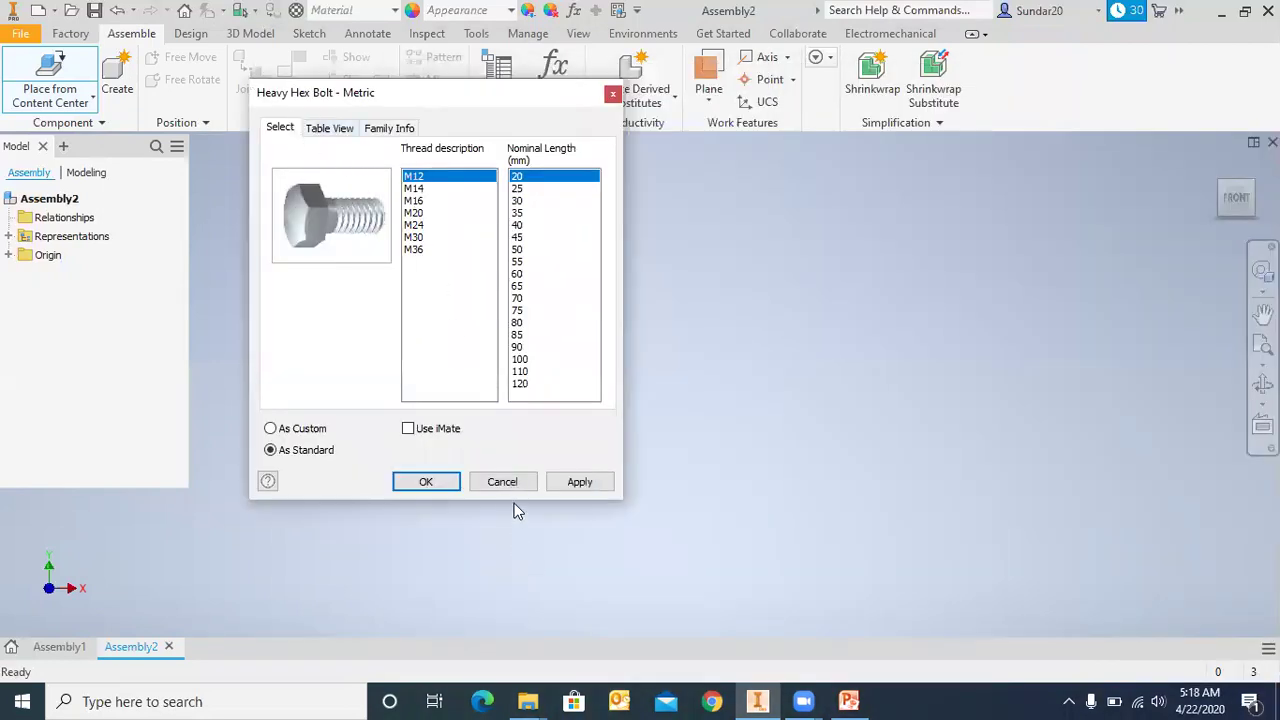
- Compare the nominal lengths offered for the thread sizes and select thread M36 with an 80 mm nominal length
left_click(414, 188)
left_click(420, 200)
left_click(420, 213)
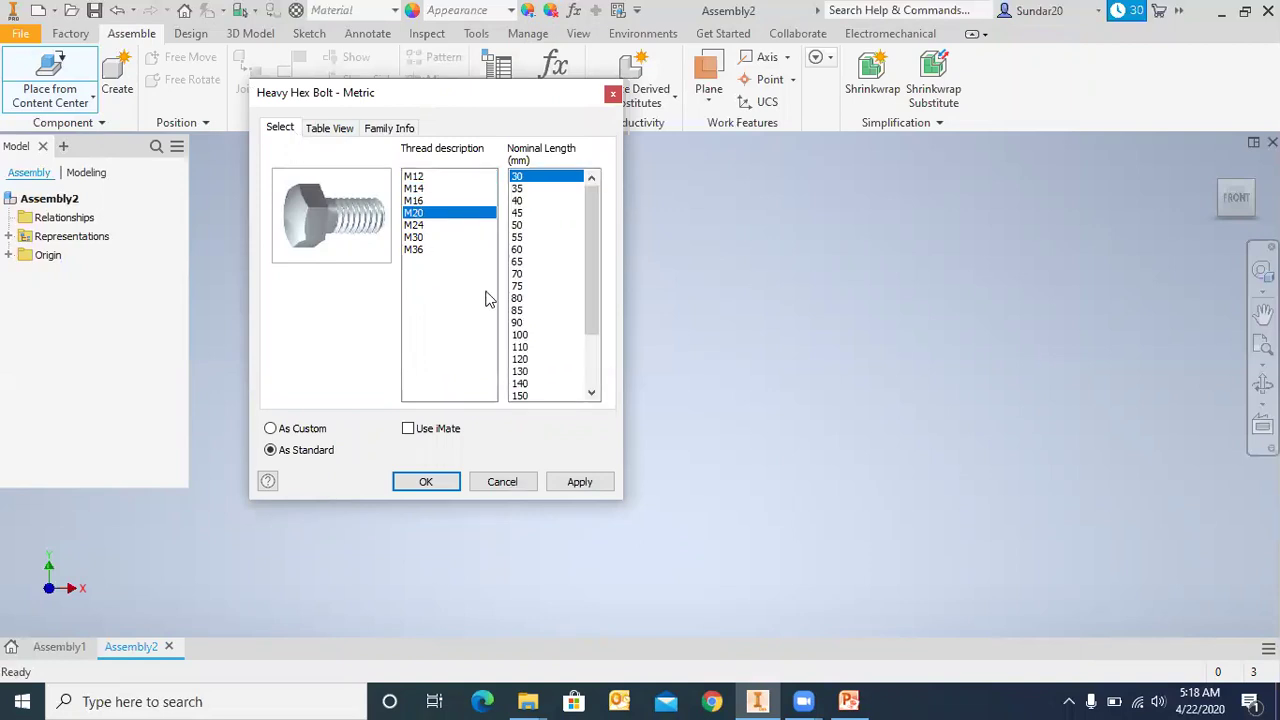
left_click_drag(495, 94, 619, 162)
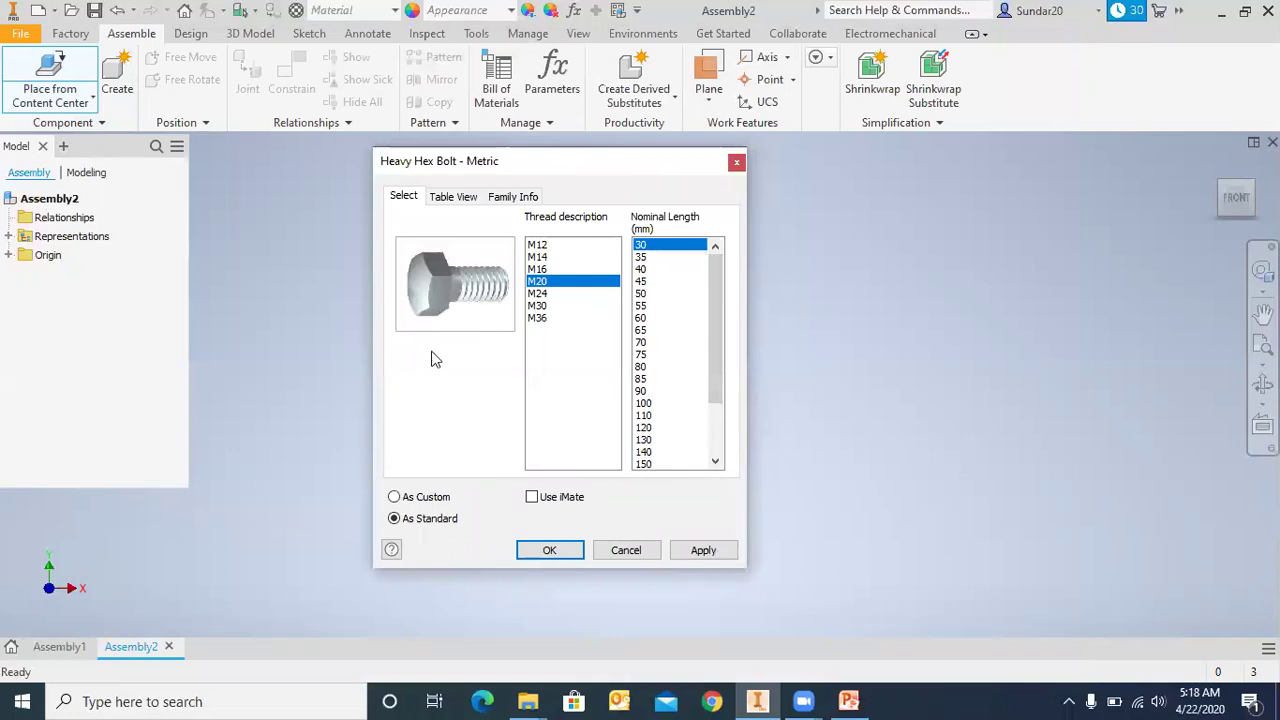
left_click(547, 307)
left_click(547, 319)
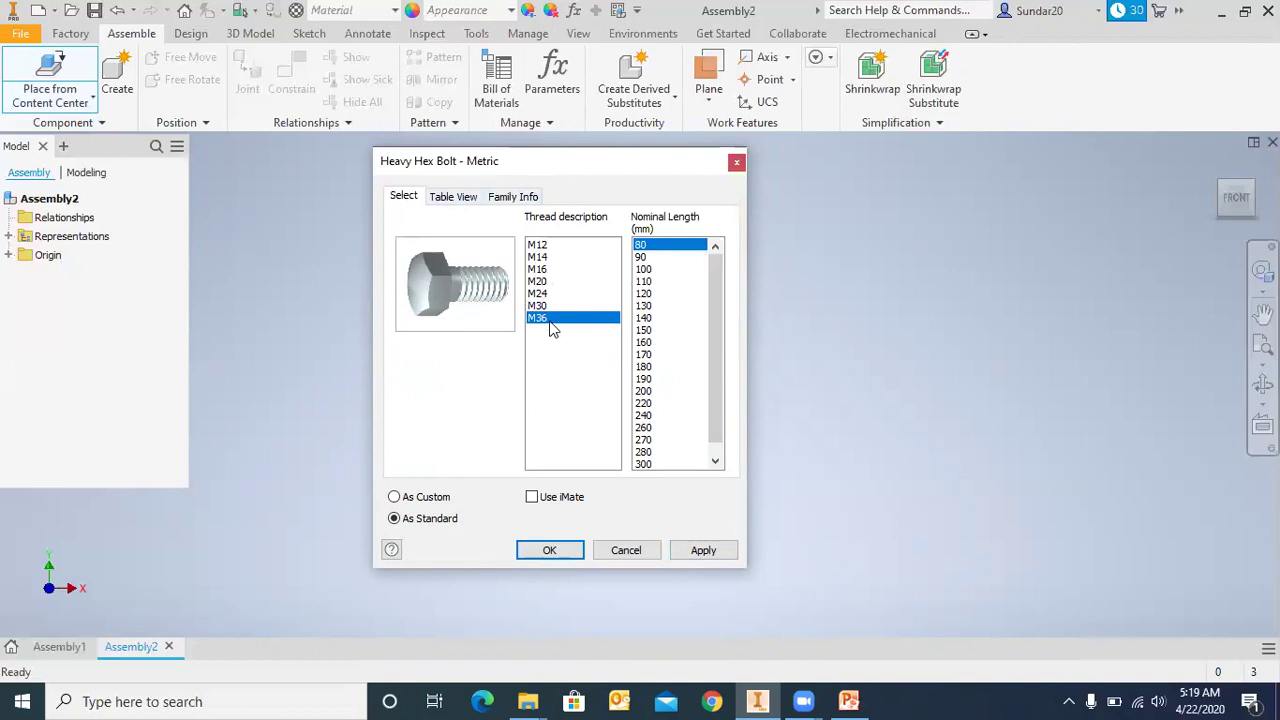
left_click_drag(545, 279, 557, 343)
left_click_drag(488, 166, 444, 128)
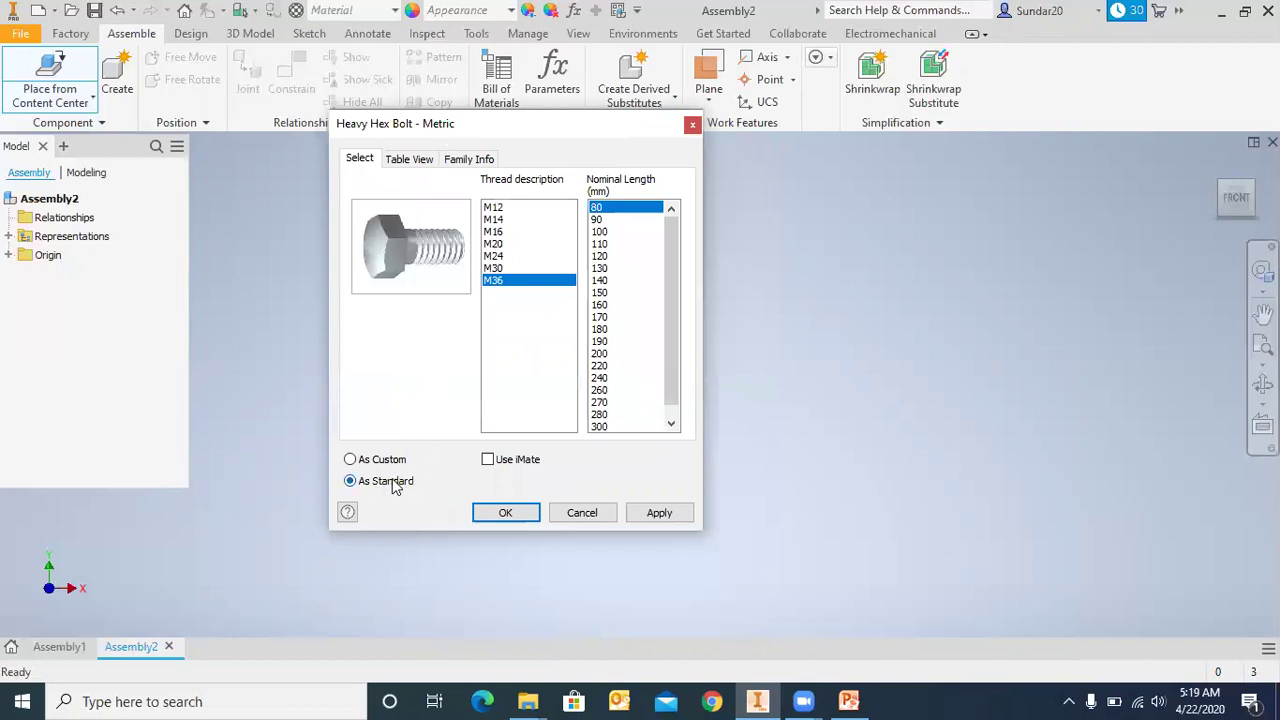
- Place the M36 heavy hex bolt in the assembly as a standard part and end the placement
left_click(506, 513)
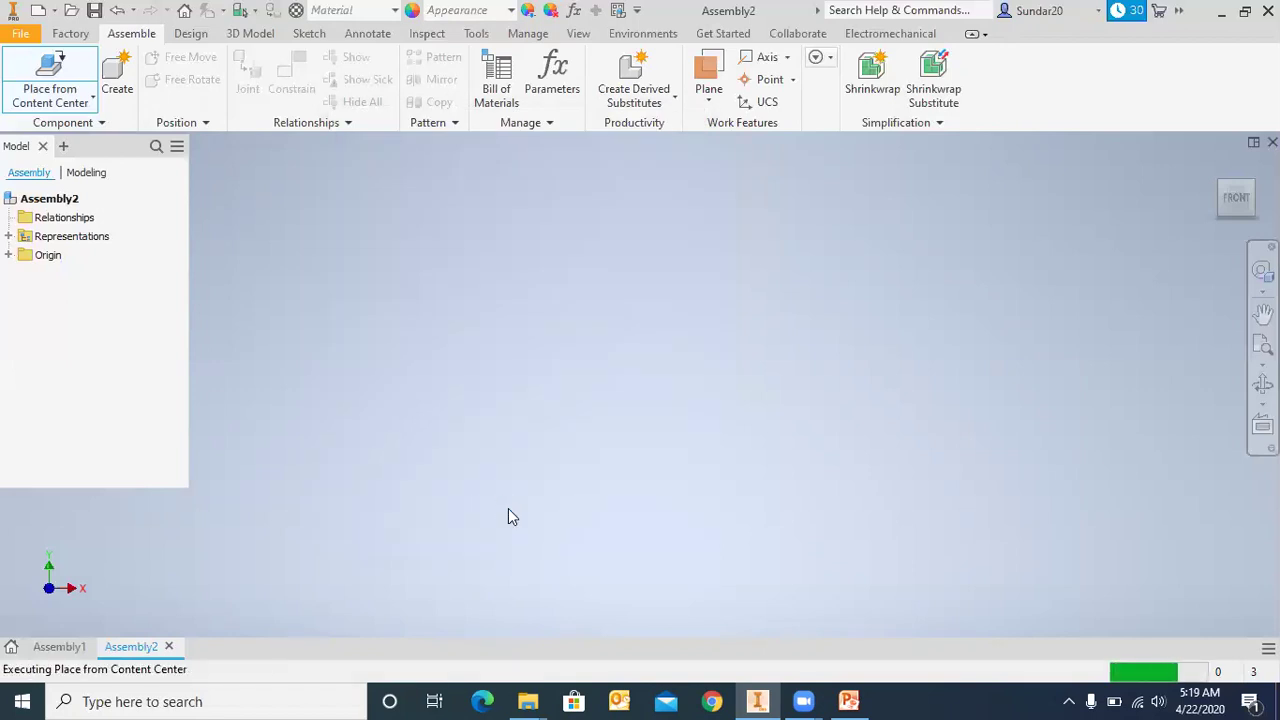
scroll(660, 380, "down", 4)
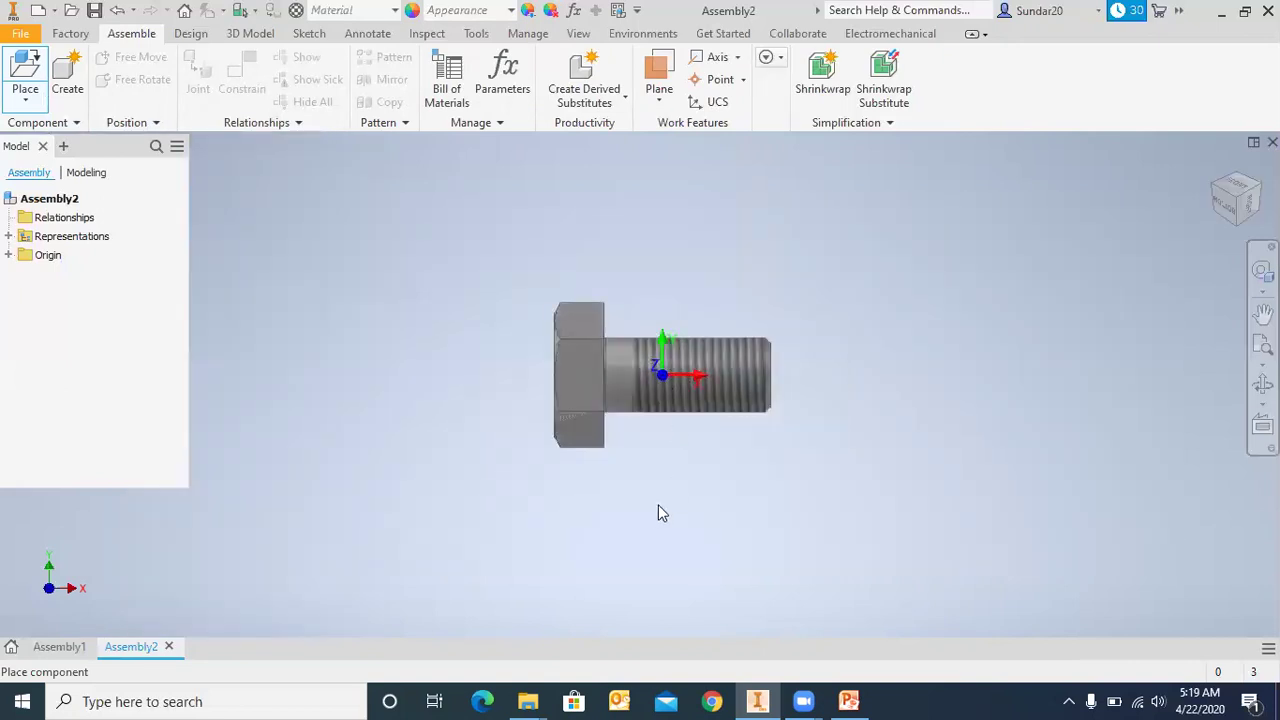
left_click(672, 392)
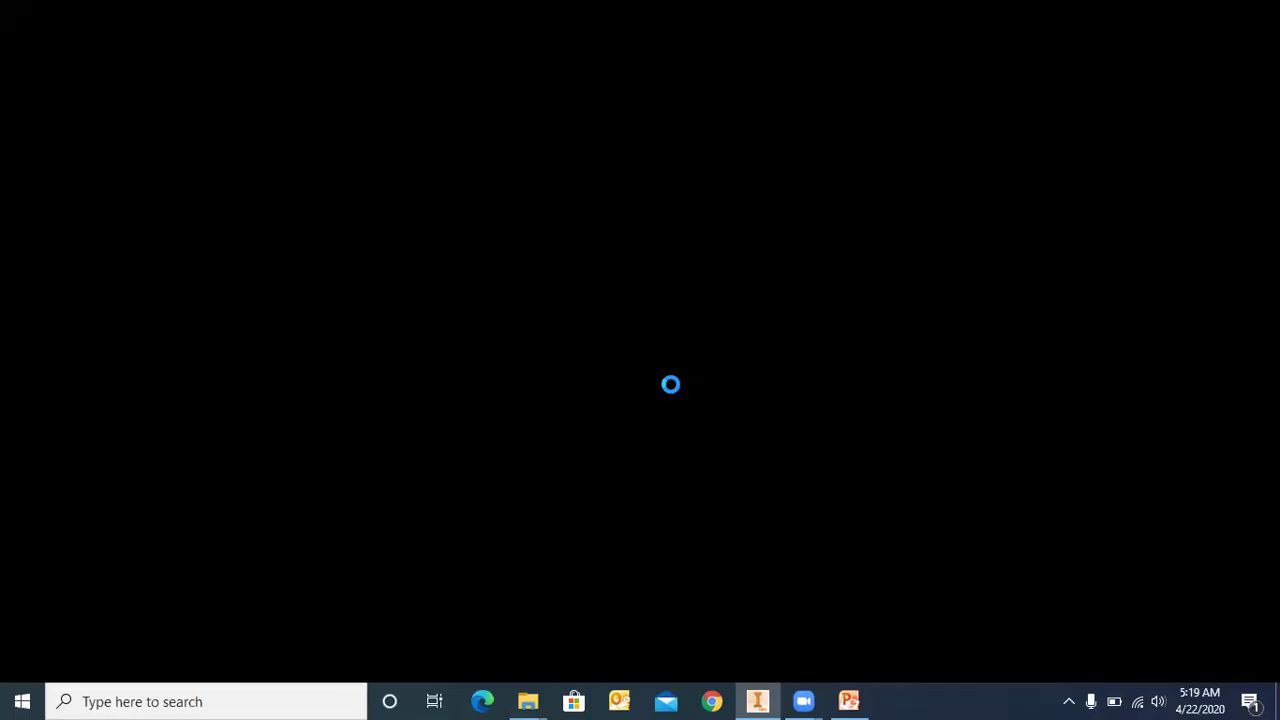
right_click(655, 372)
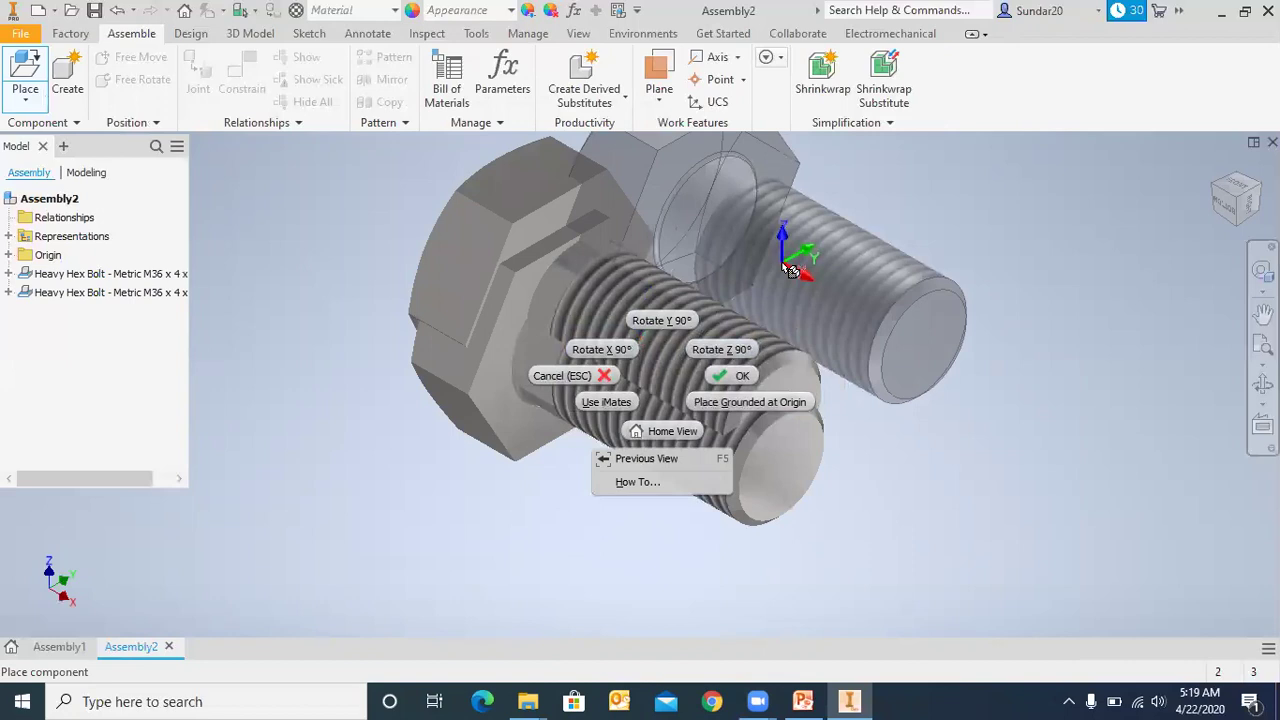
key("Escape")
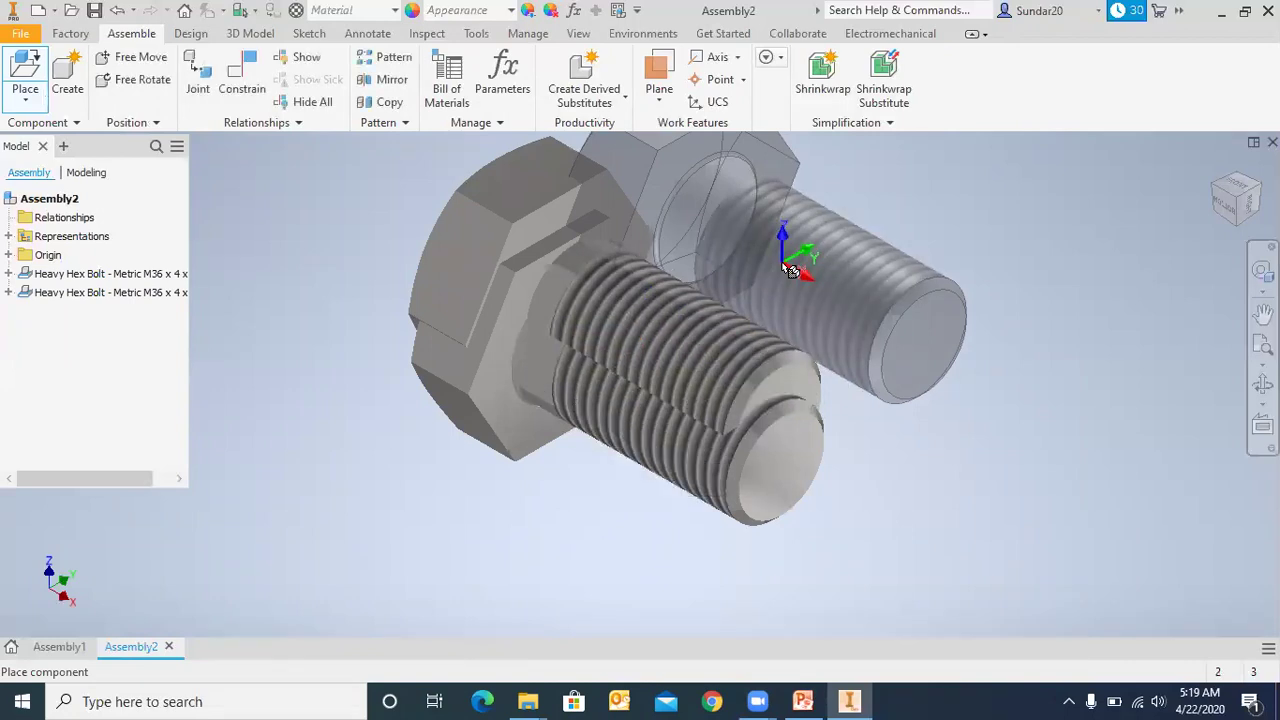
key("Escape")
- Delete the extra overlapping copy of the heavy hex bolt from the assembly
left_click(578, 283)
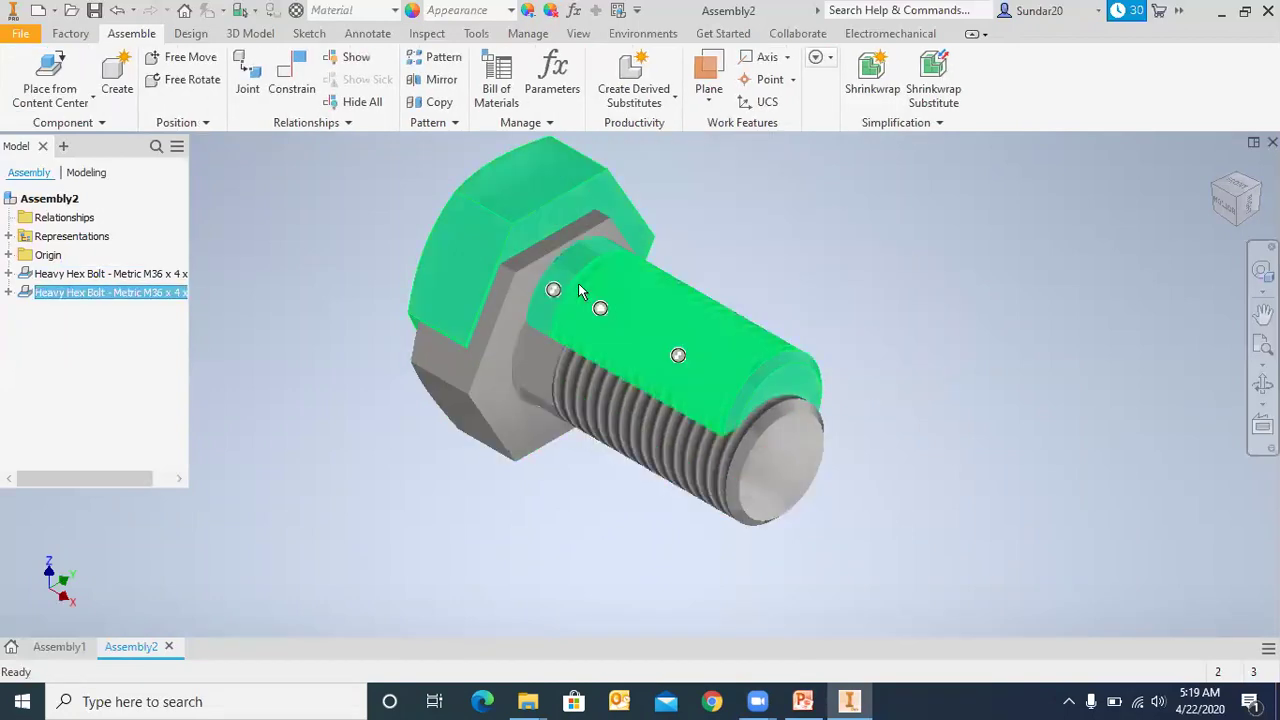
key("Delete")
- Replace the heavy hex bolt from Content Center with a custom M36, 80 mm version saved as ANSI B18.2.3.6M - M36 x 4 x 80 in ILOGIC
left_click(1232, 200)
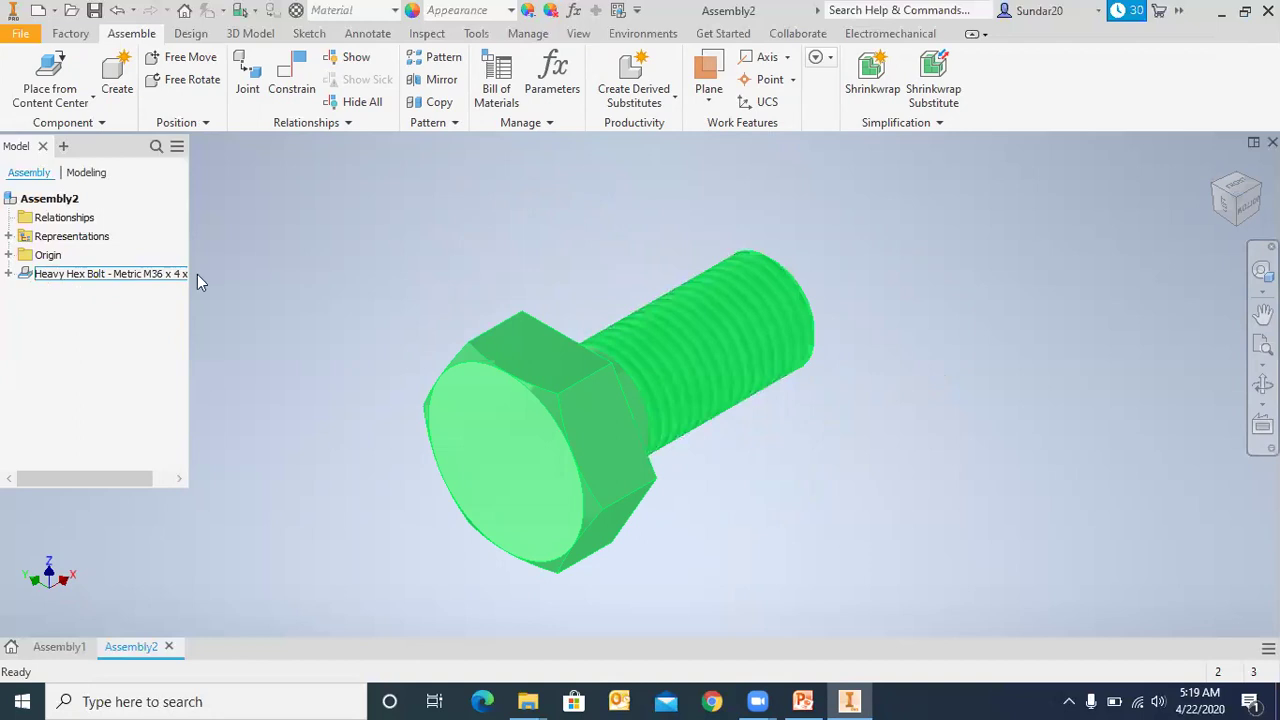
scroll(388, 332, "down", 3)
scroll(330, 319, "up", 2)
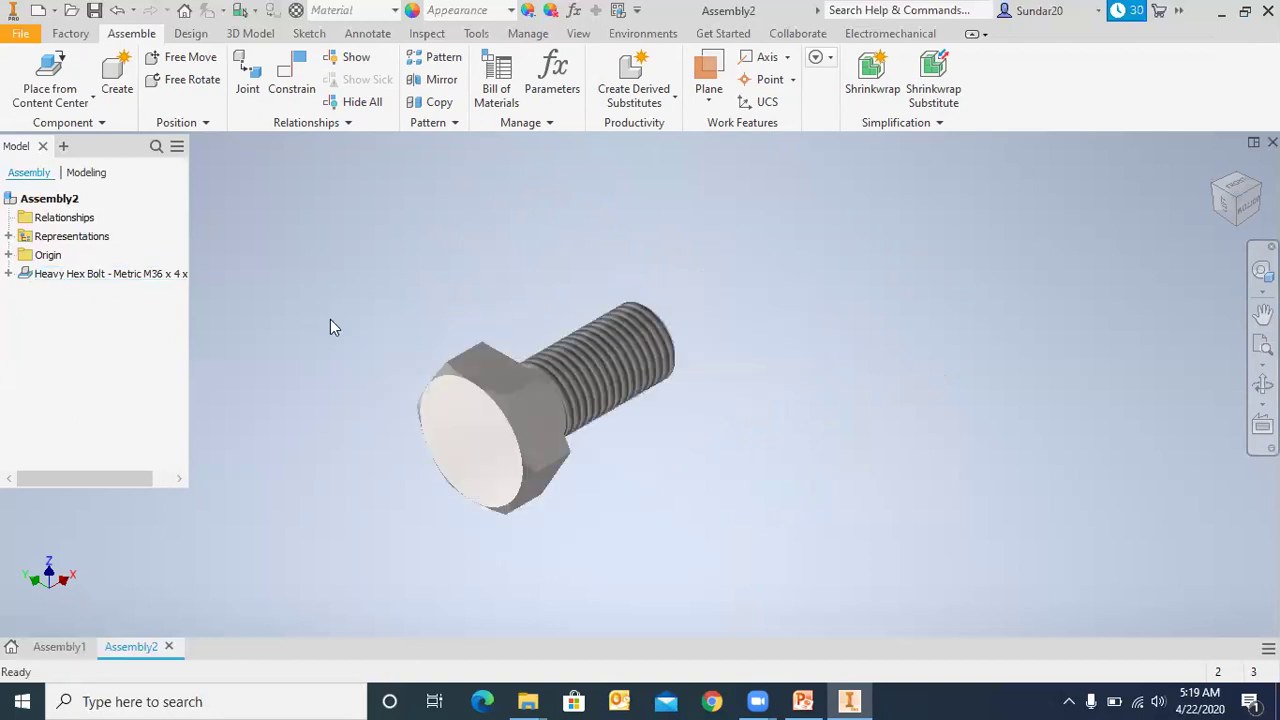
right_click(494, 387)
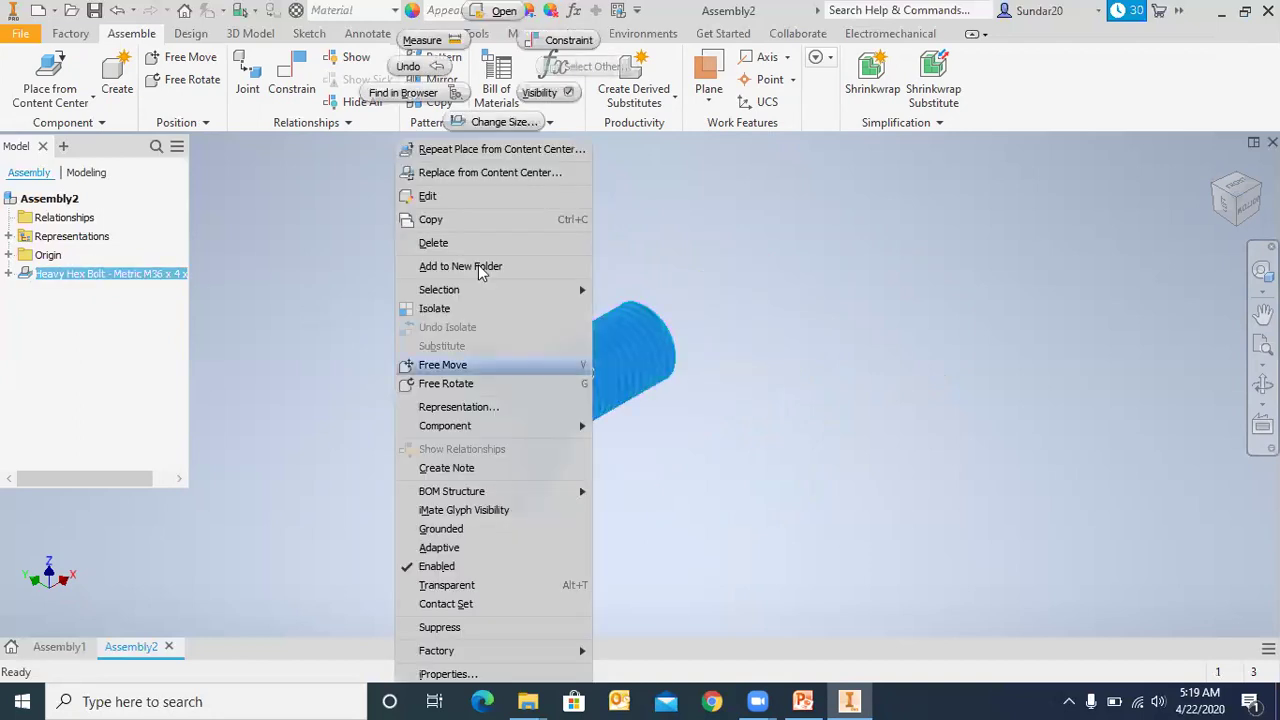
left_click(462, 172)
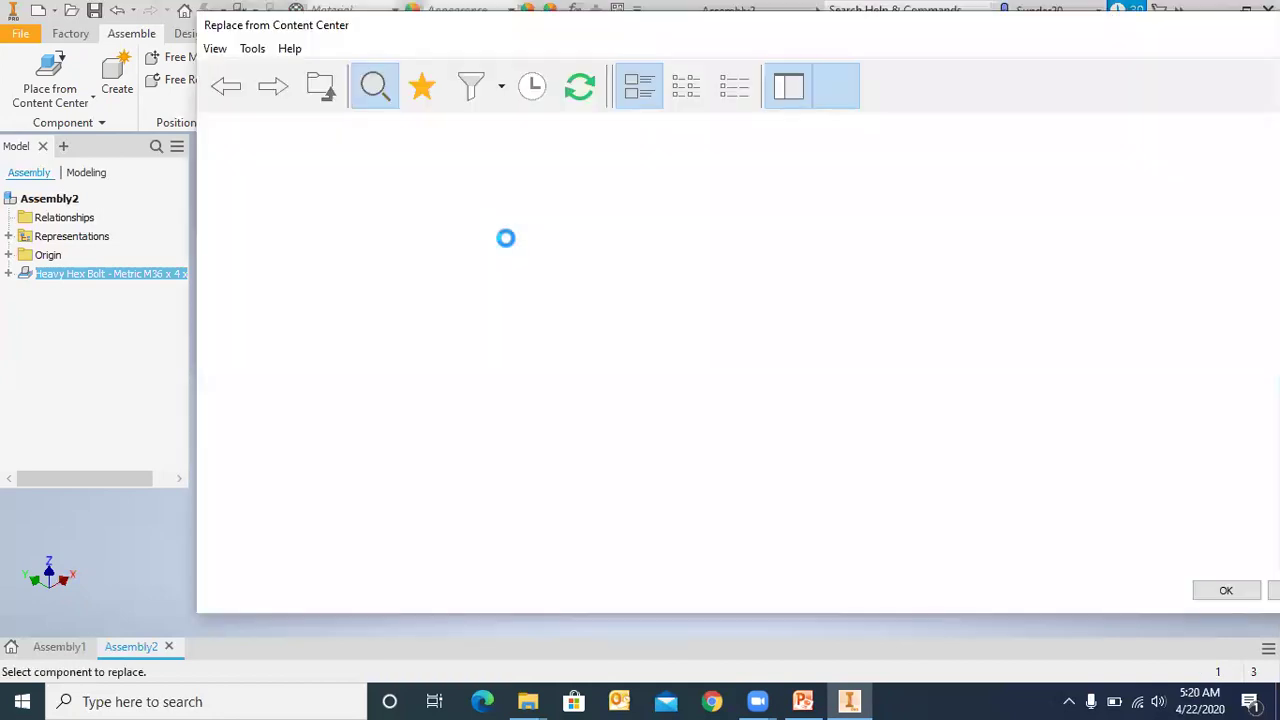
double_click(1005, 225)
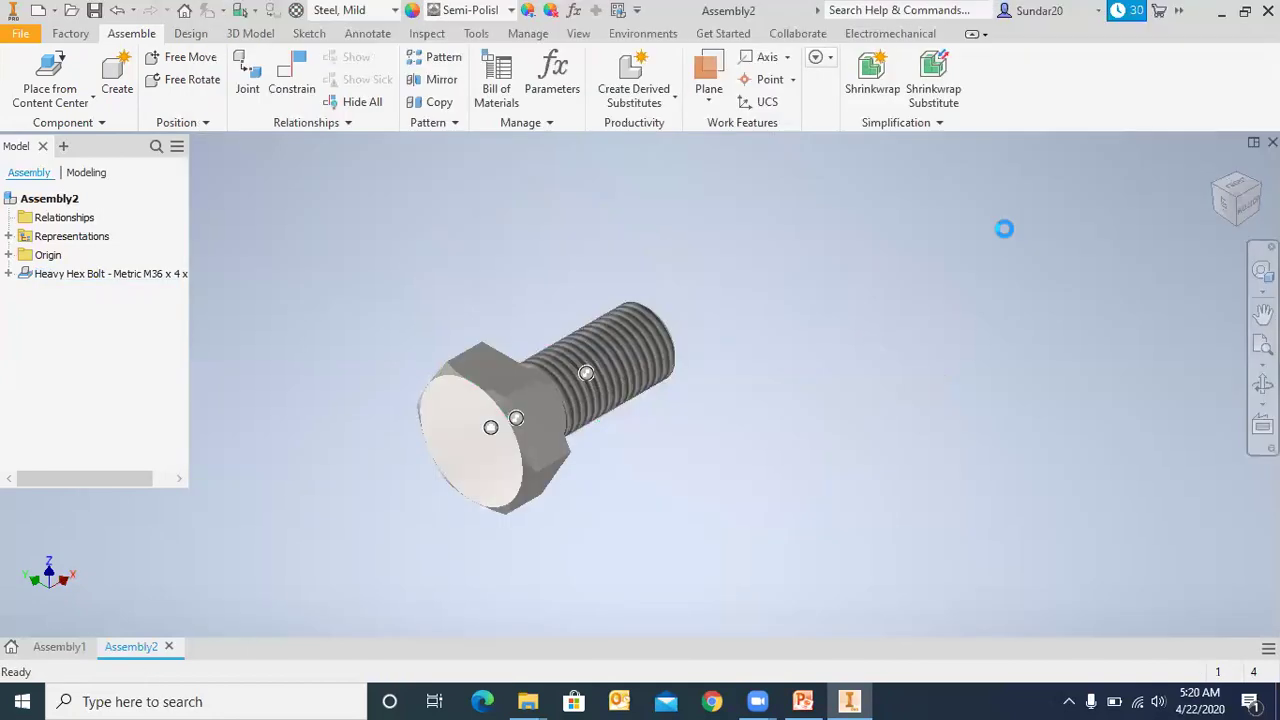
left_click(495, 480)
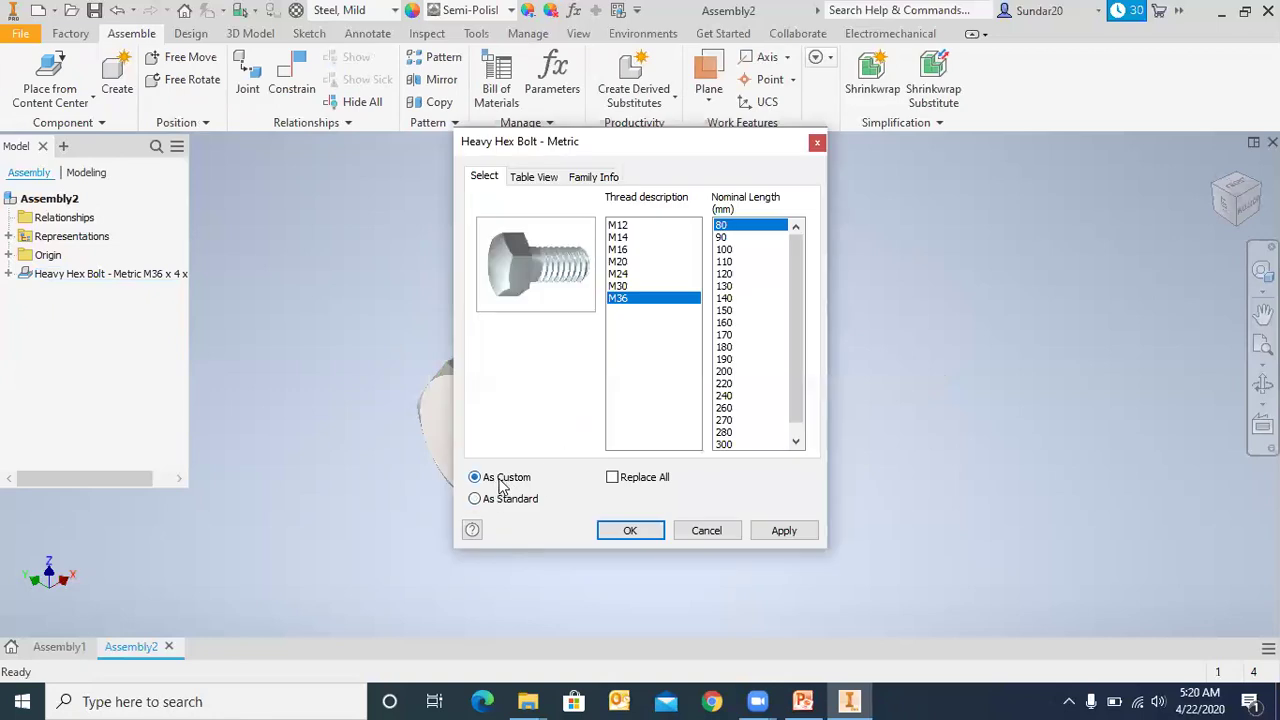
left_click(629, 531)
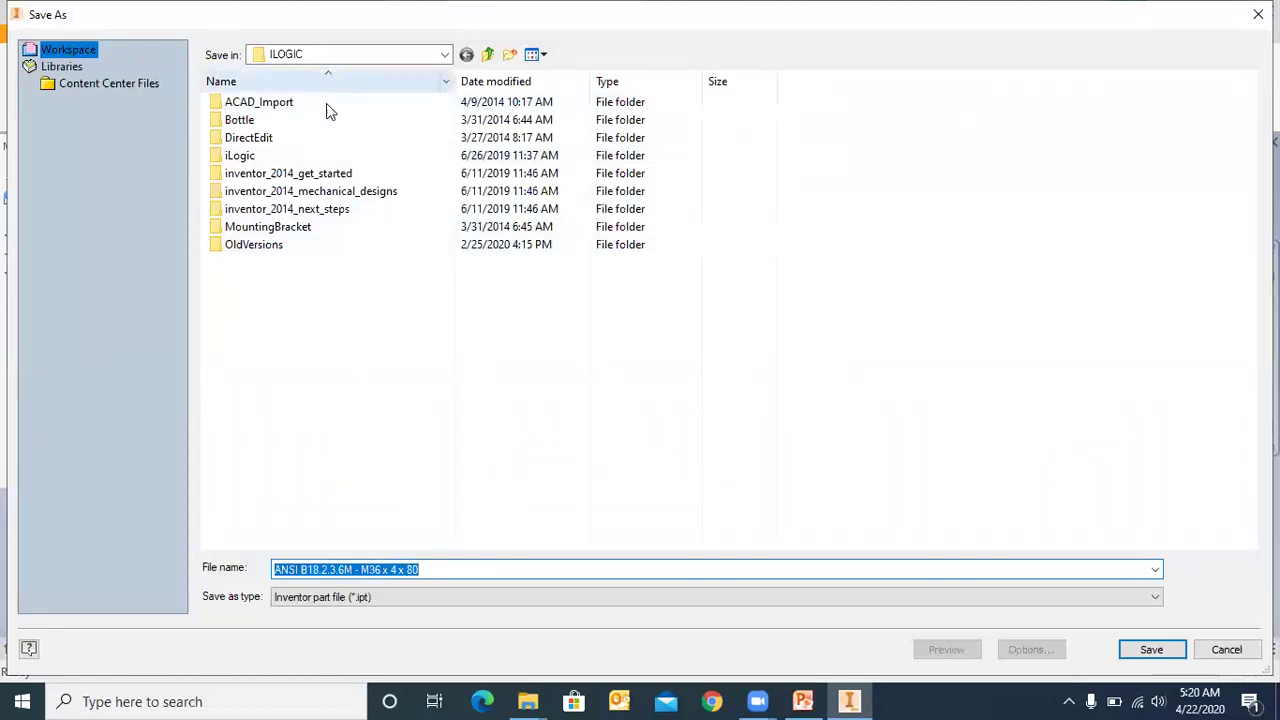
left_click(1150, 650)
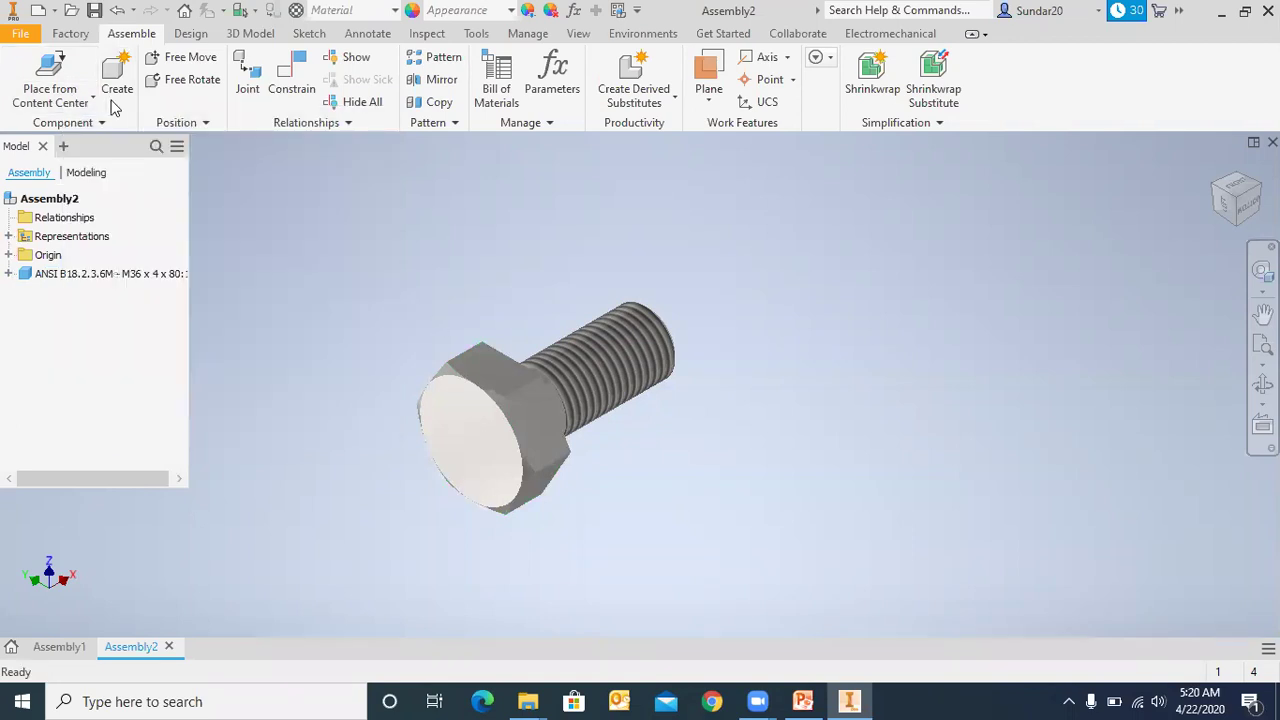
- Examine how the custom bolt is listed in the assembly's model tree and which geometry its entry highlights
left_click(503, 393)
left_click(449, 206)
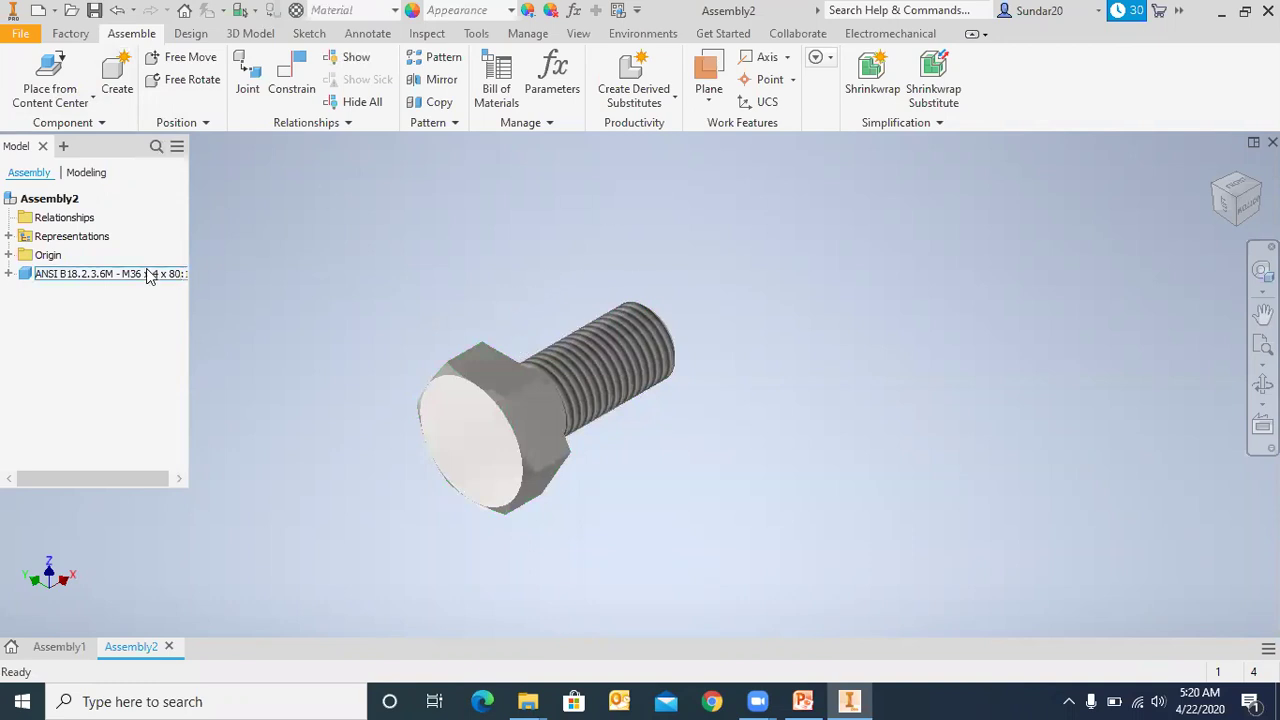
left_click(108, 274)
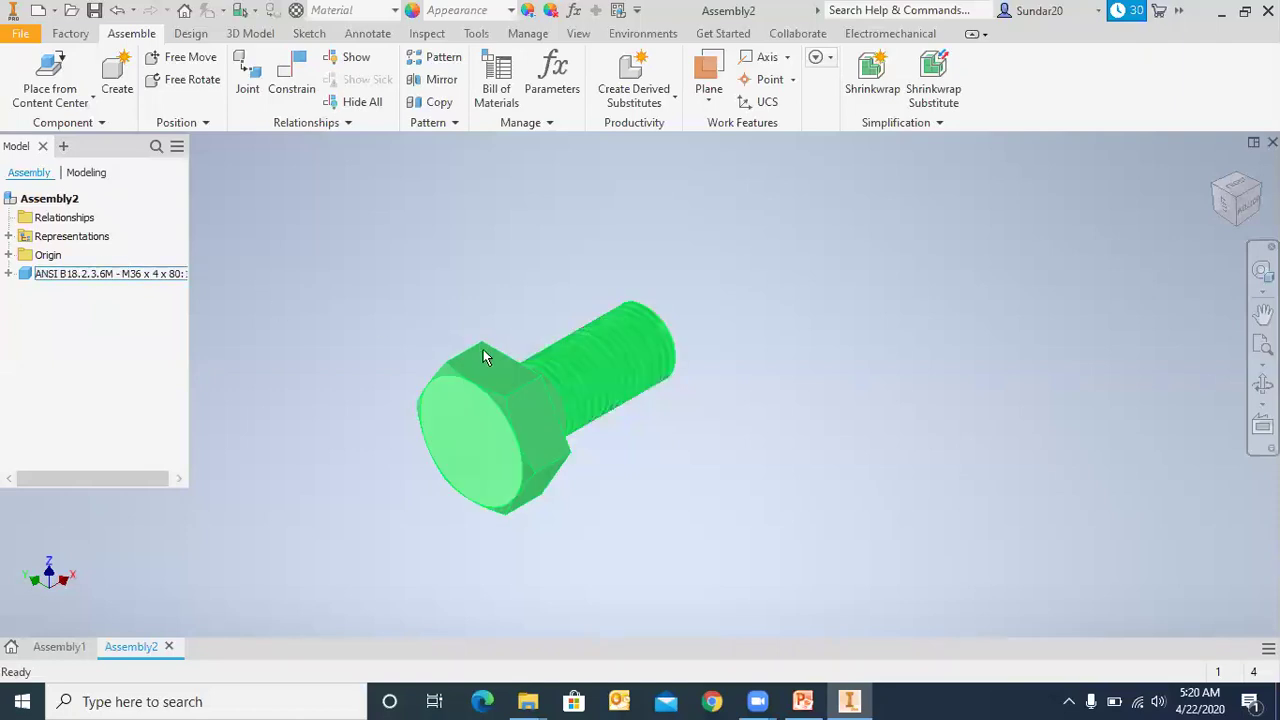
left_click(404, 375)
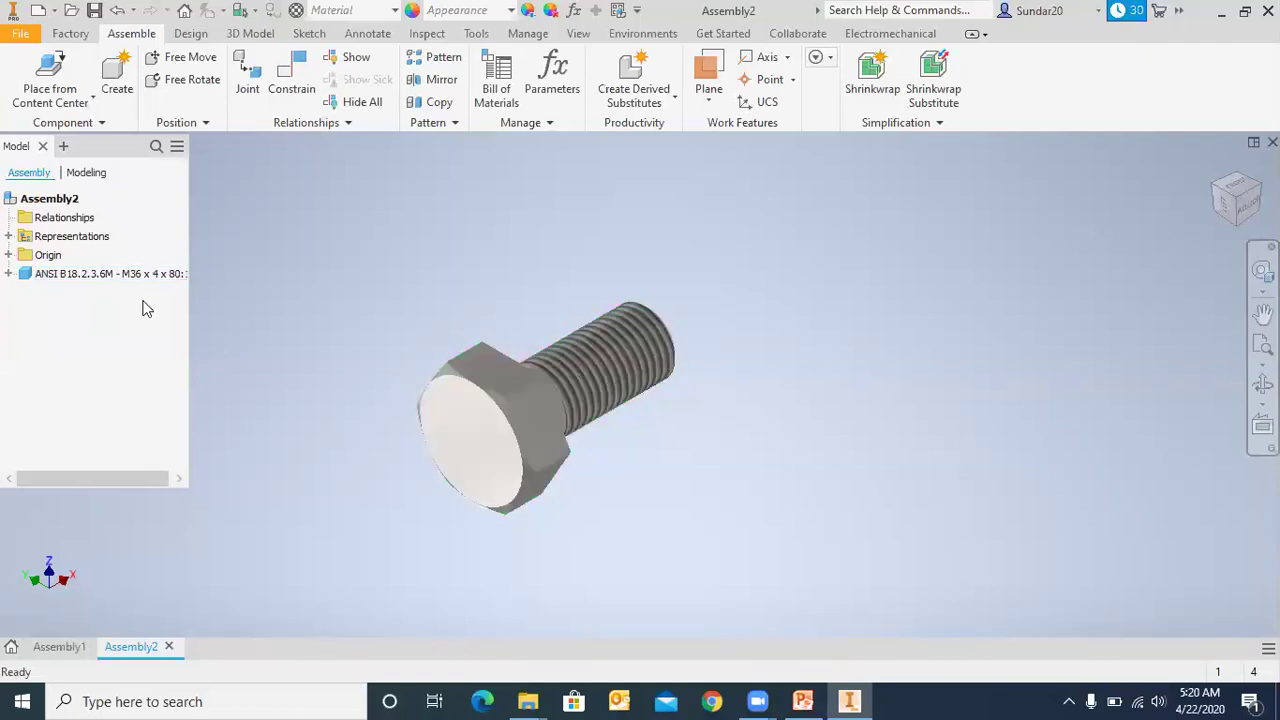
left_click(137, 275)
left_click(140, 276)
left_click(141, 278)
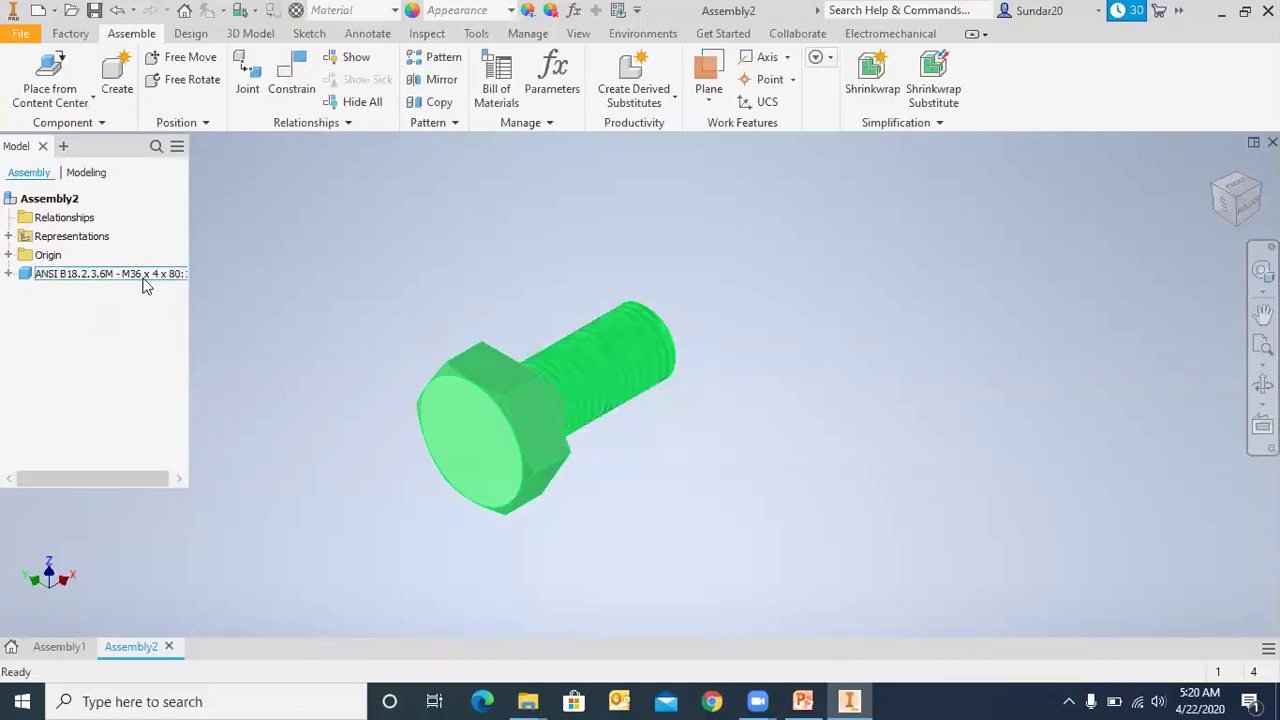
left_click(411, 374)
left_click(132, 278)
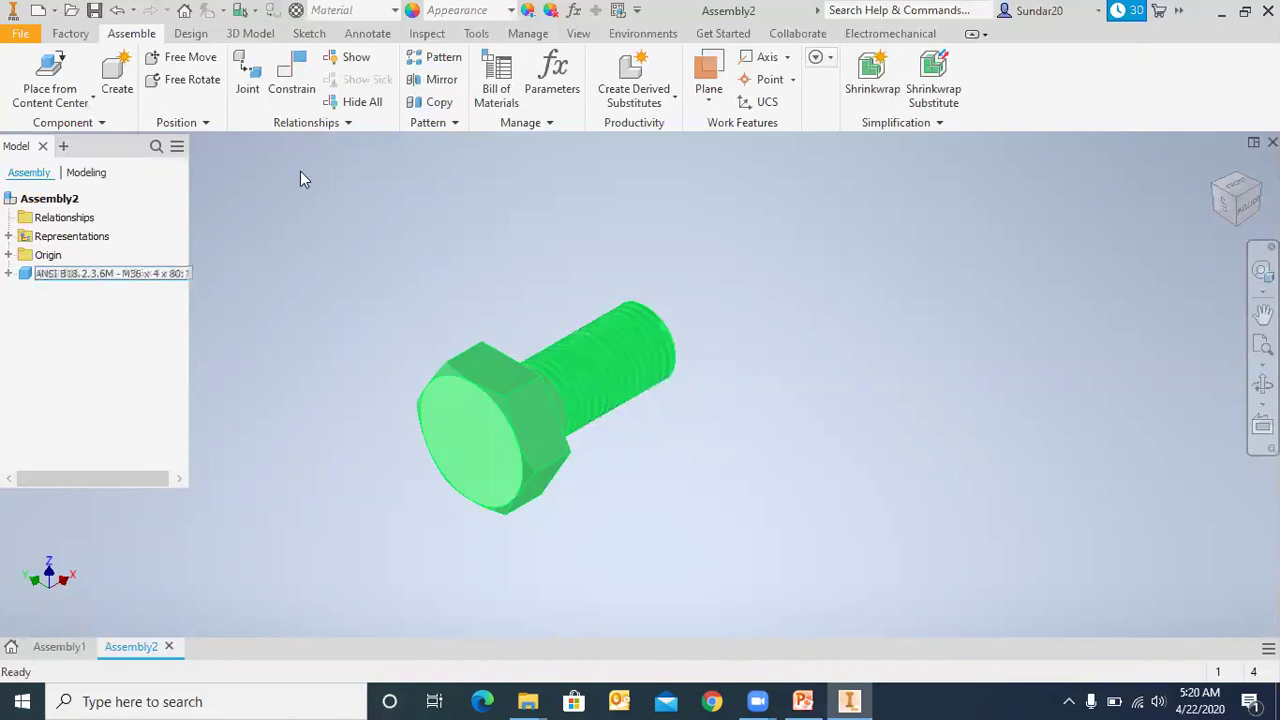
- Delete the custom bolt from Assembly2 and close both Assembly2 and Assembly1
left_click(494, 383)
key("Delete")
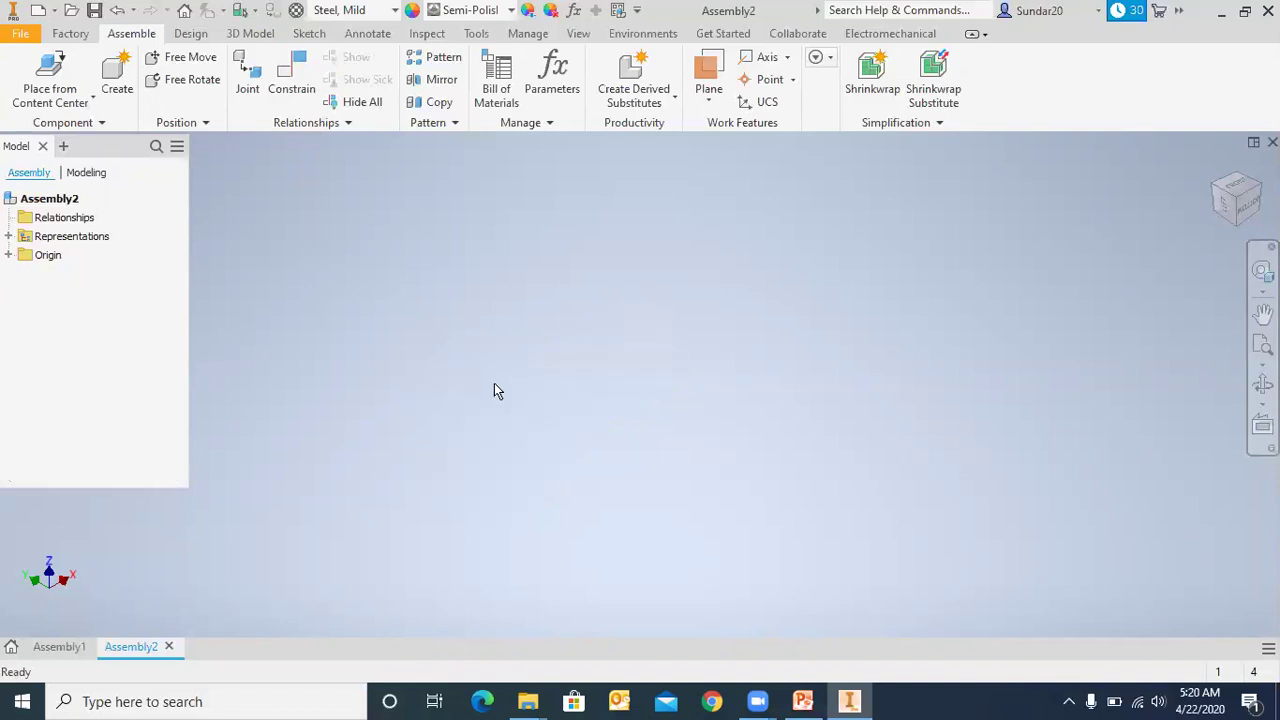
left_click(169, 647)
left_click(590, 388)
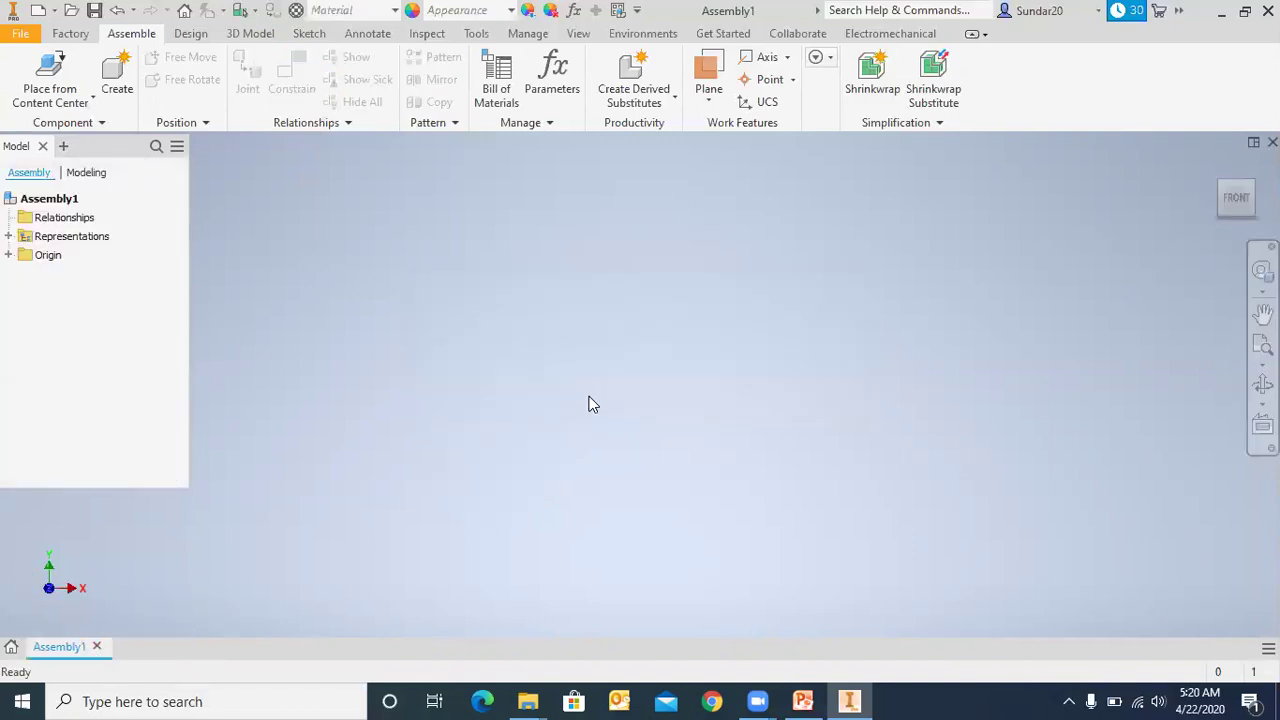
left_click(96, 647)
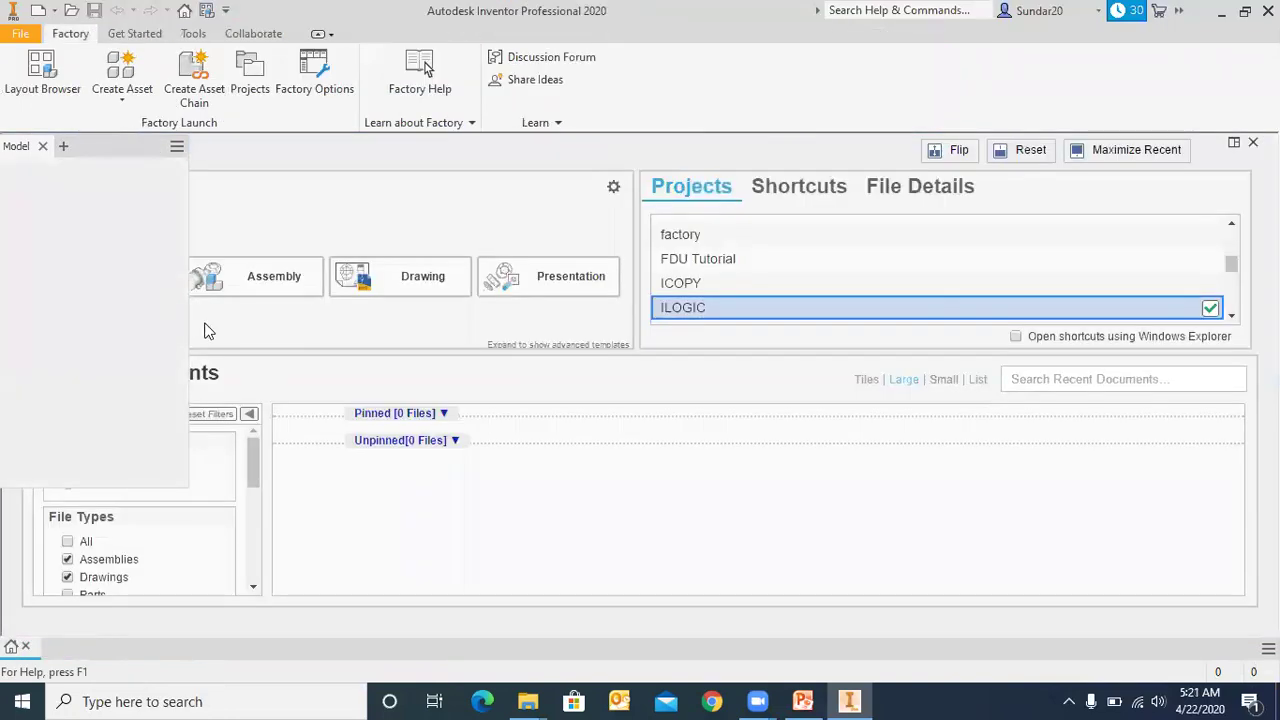
- Open the Content Center Editor, collapse the expanded fastener categories and set the library view to Training library
left_click(193, 33)
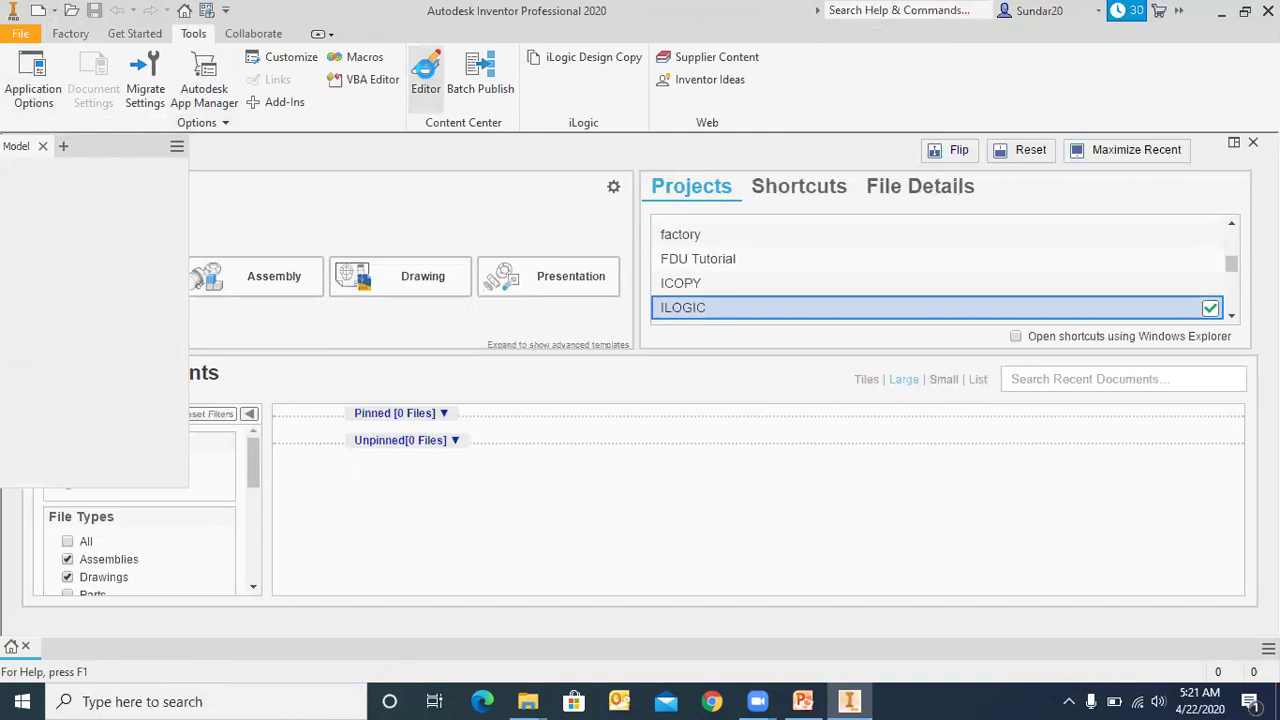
left_click(425, 75)
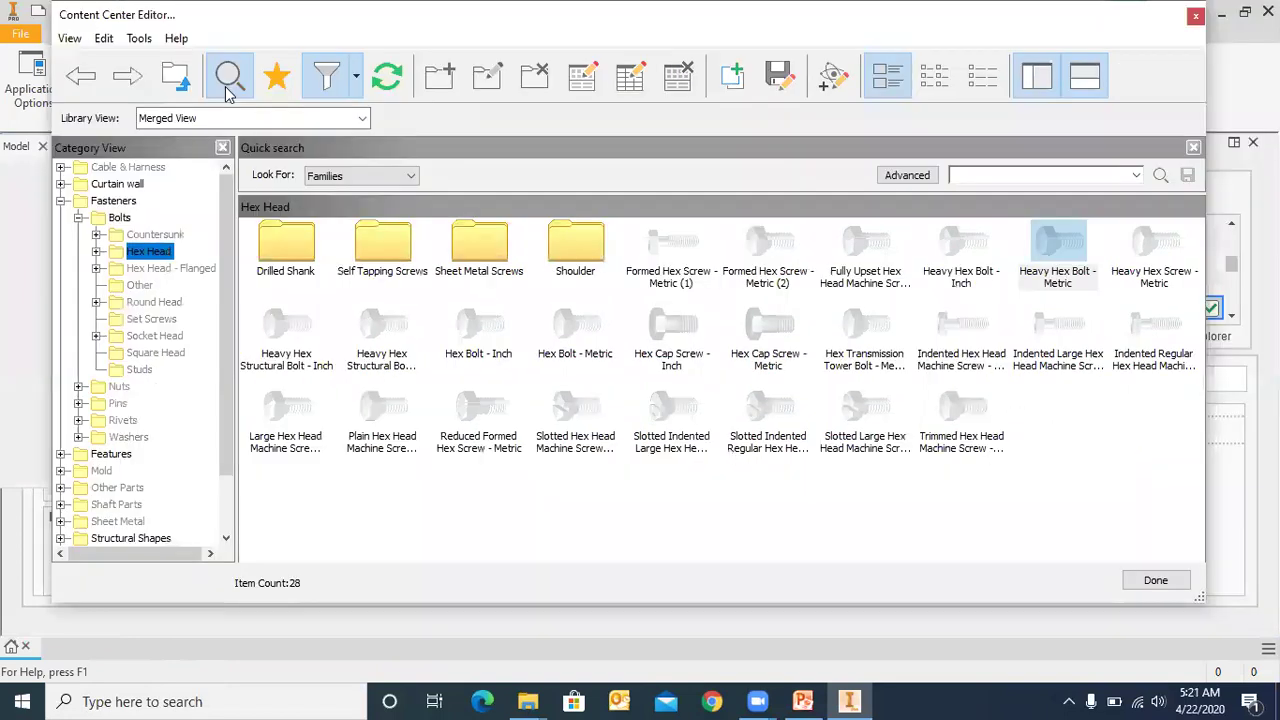
left_click(61, 184)
left_click(61, 184)
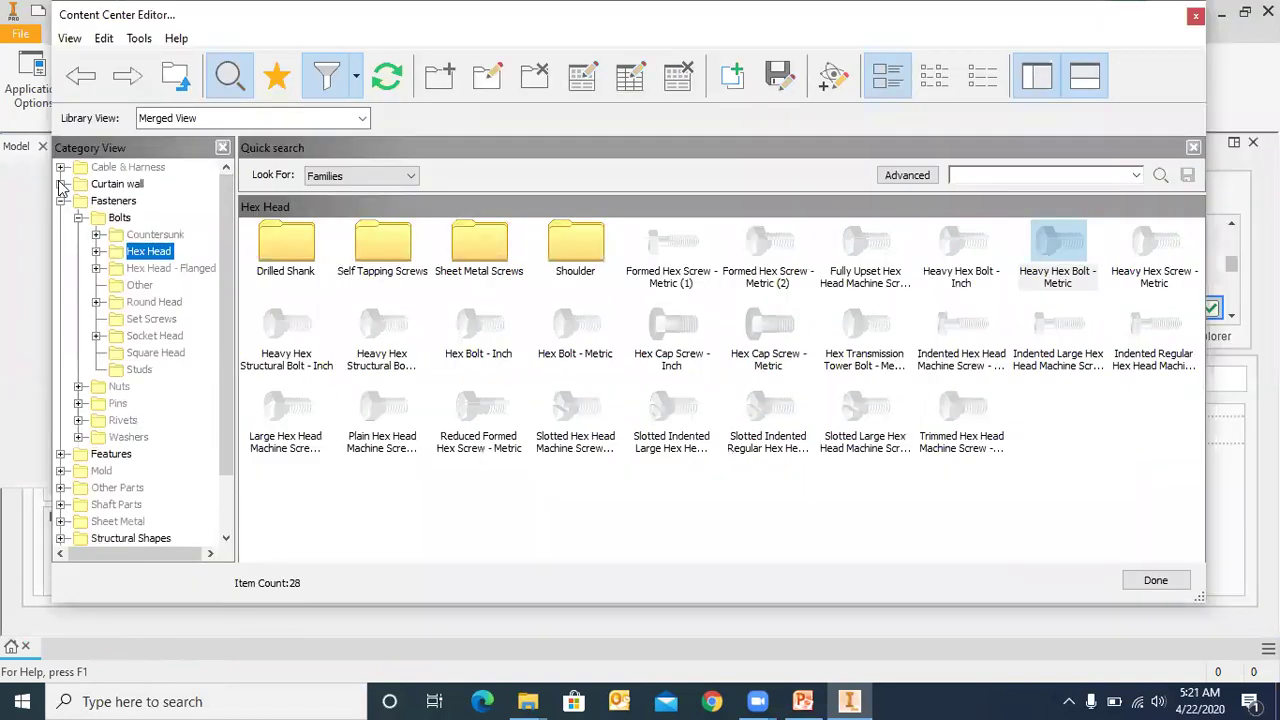
left_click(78, 218)
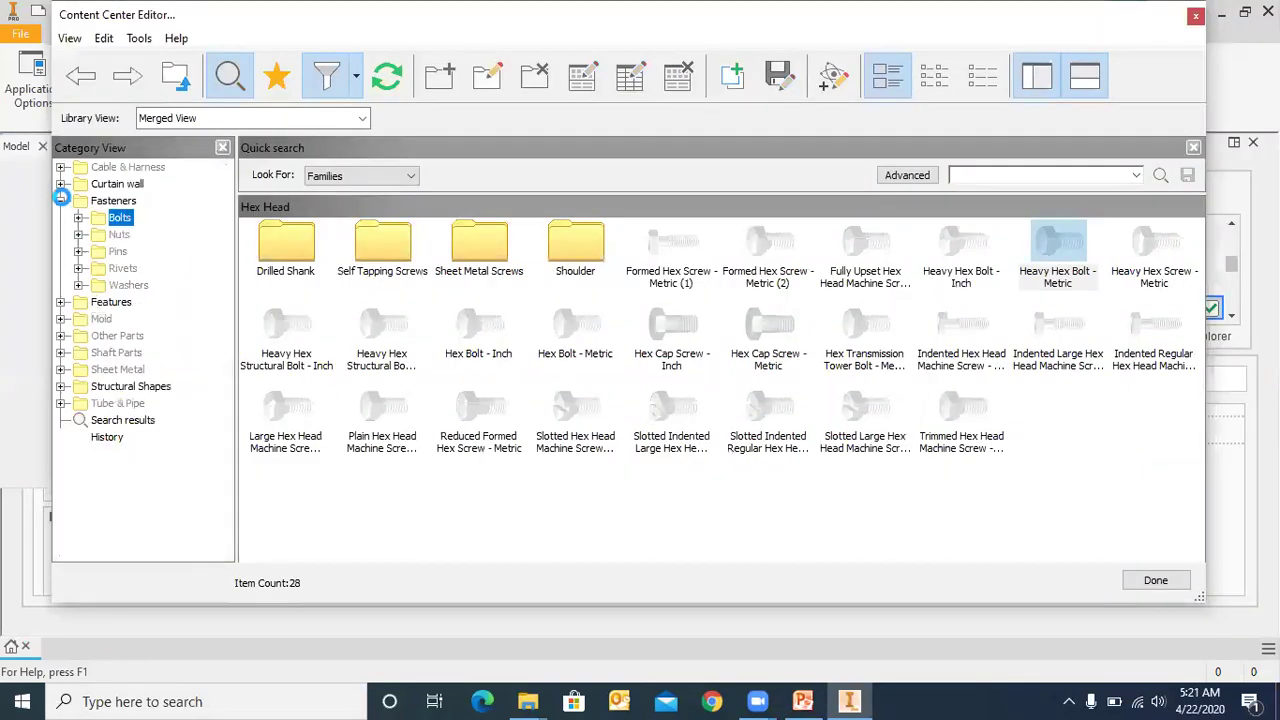
left_click(362, 118)
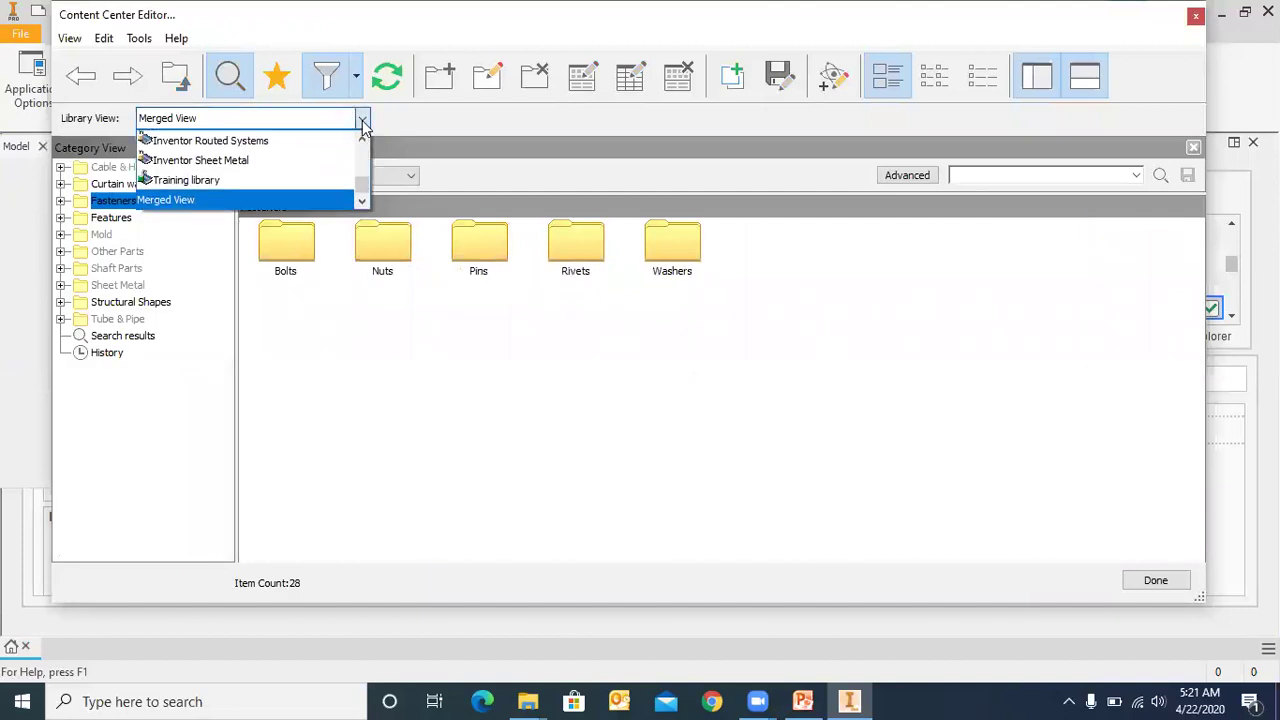
left_click(212, 182)
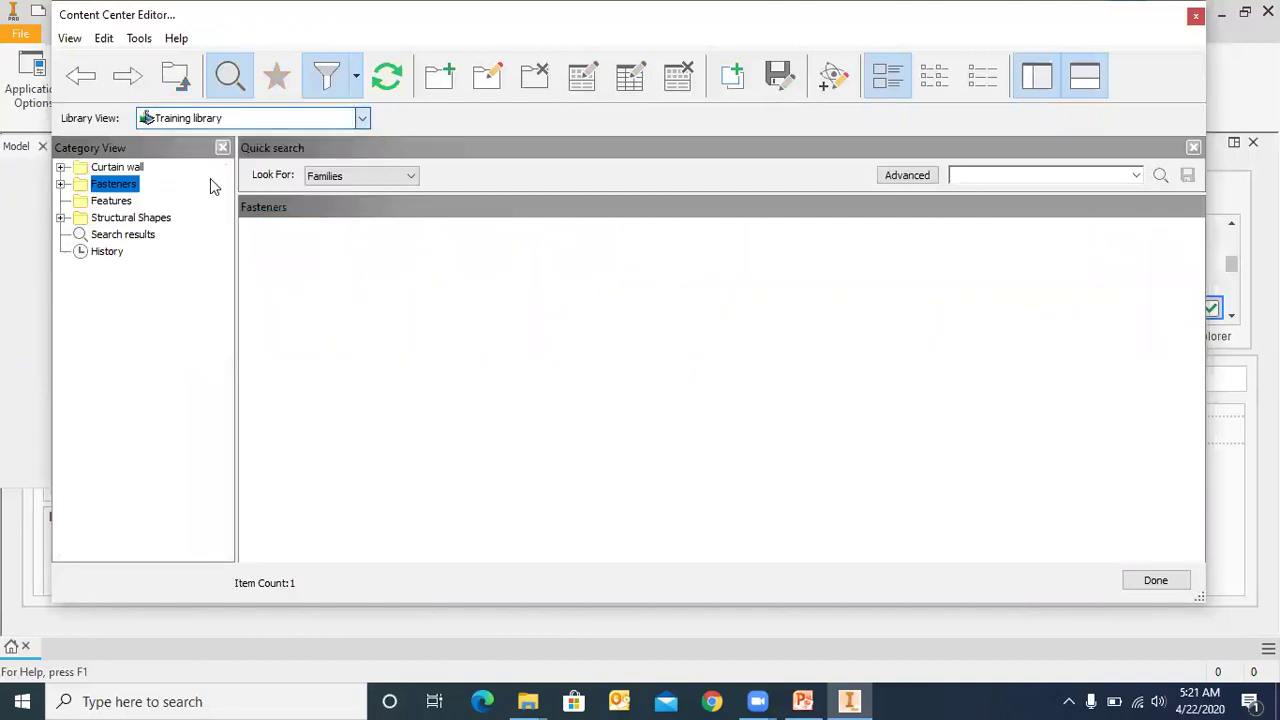
- Turn off the ANSI standard filter for the Training library view
left_click(362, 118)
left_click(357, 80)
left_click(357, 80)
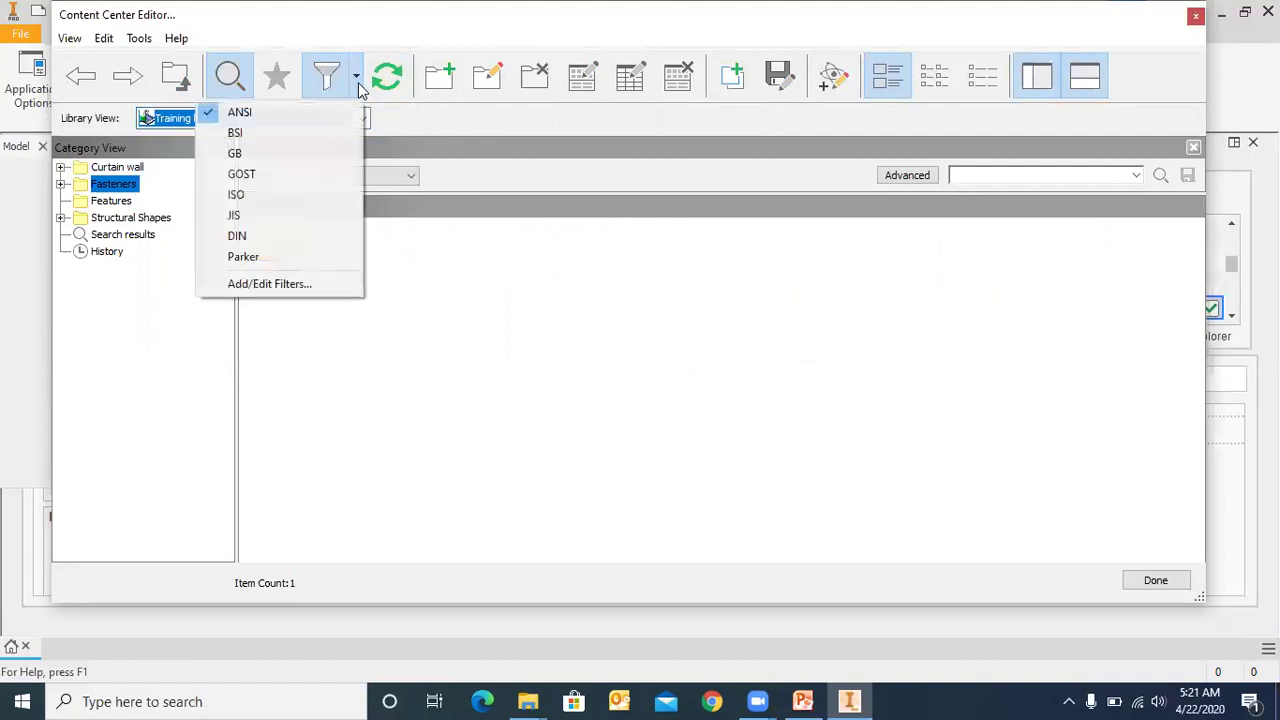
left_click(262, 113)
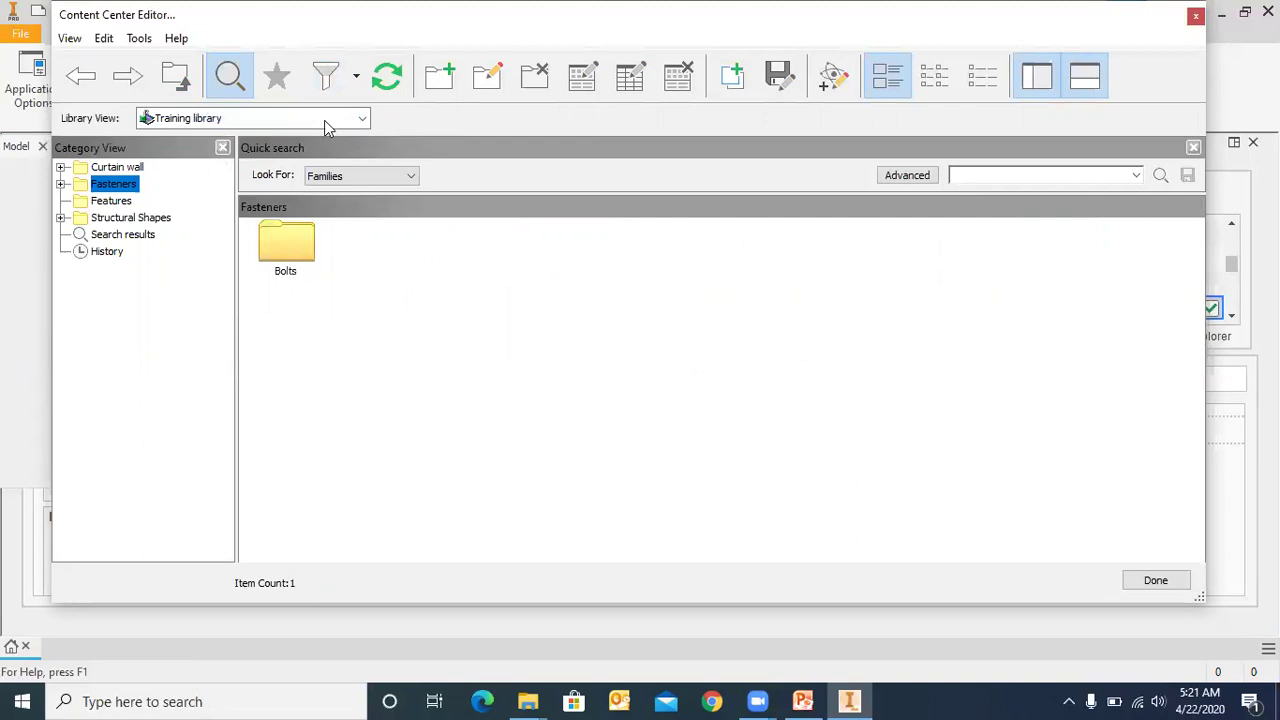
- Browse the Training library's Curtain wall, 1600, Fasteners, Features and Structural Shapes categories
left_click(61, 167)
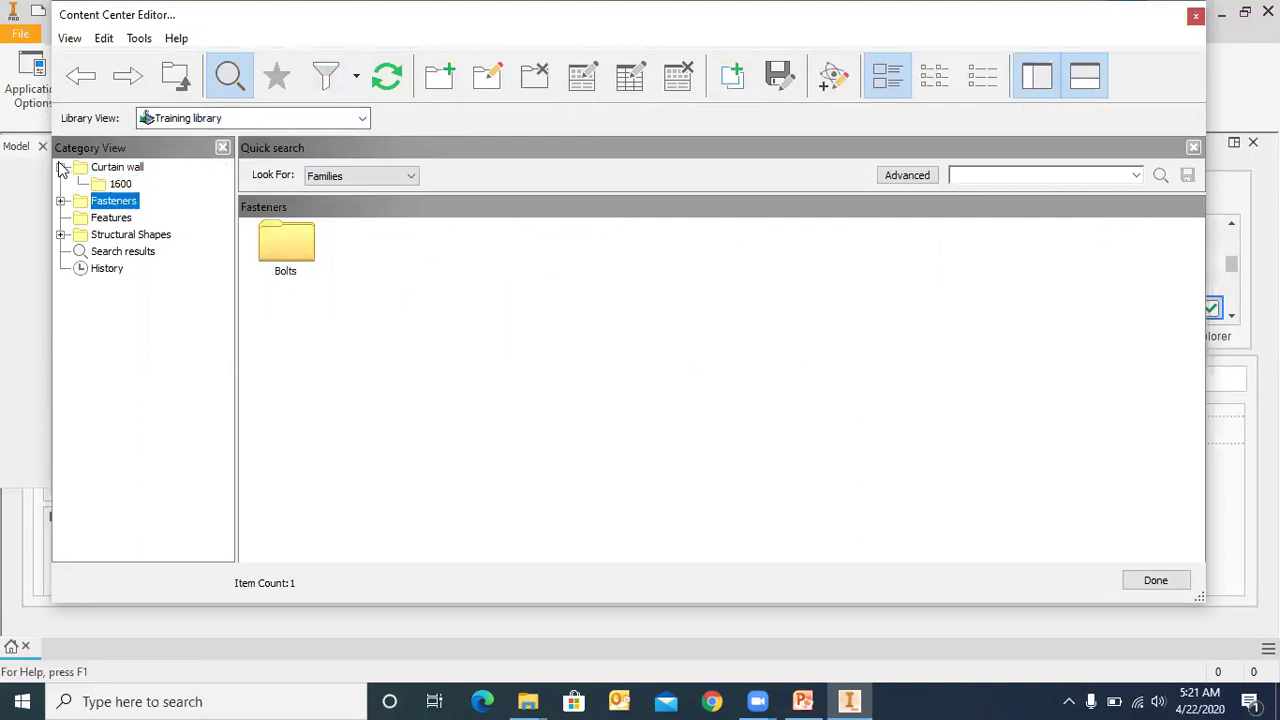
left_click(114, 170)
left_click(120, 184)
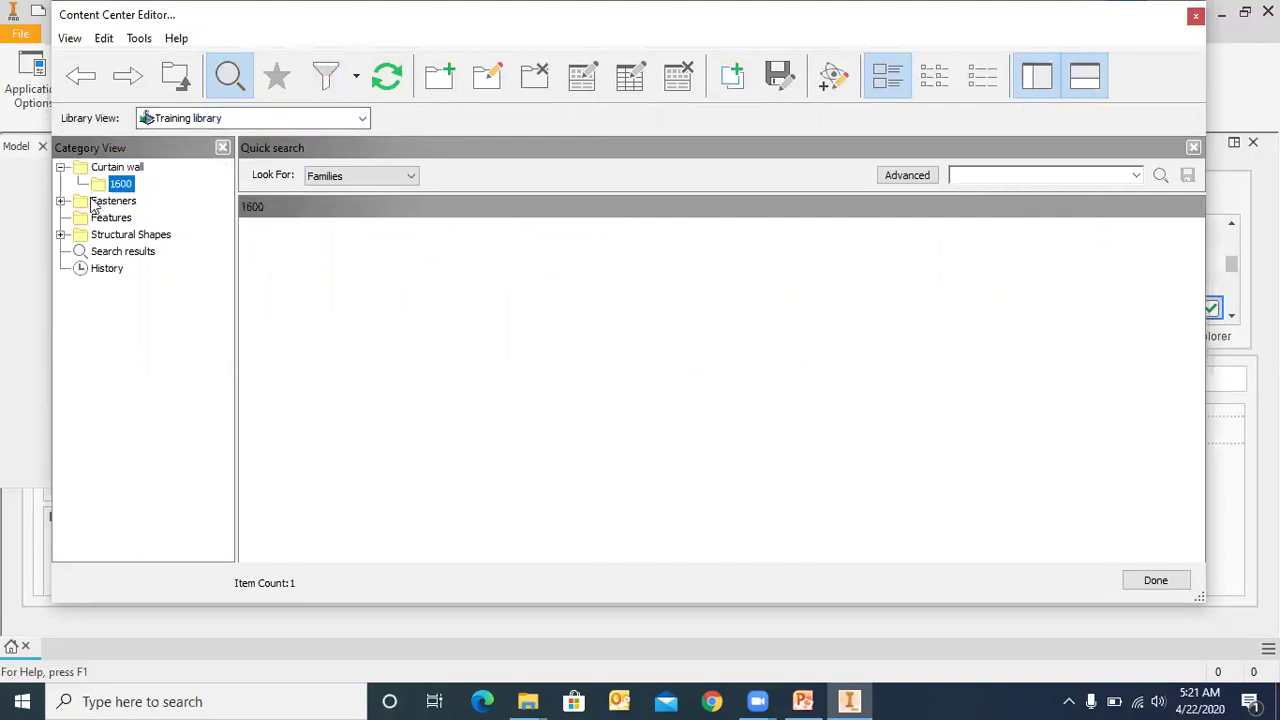
left_click(113, 201)
left_click(116, 218)
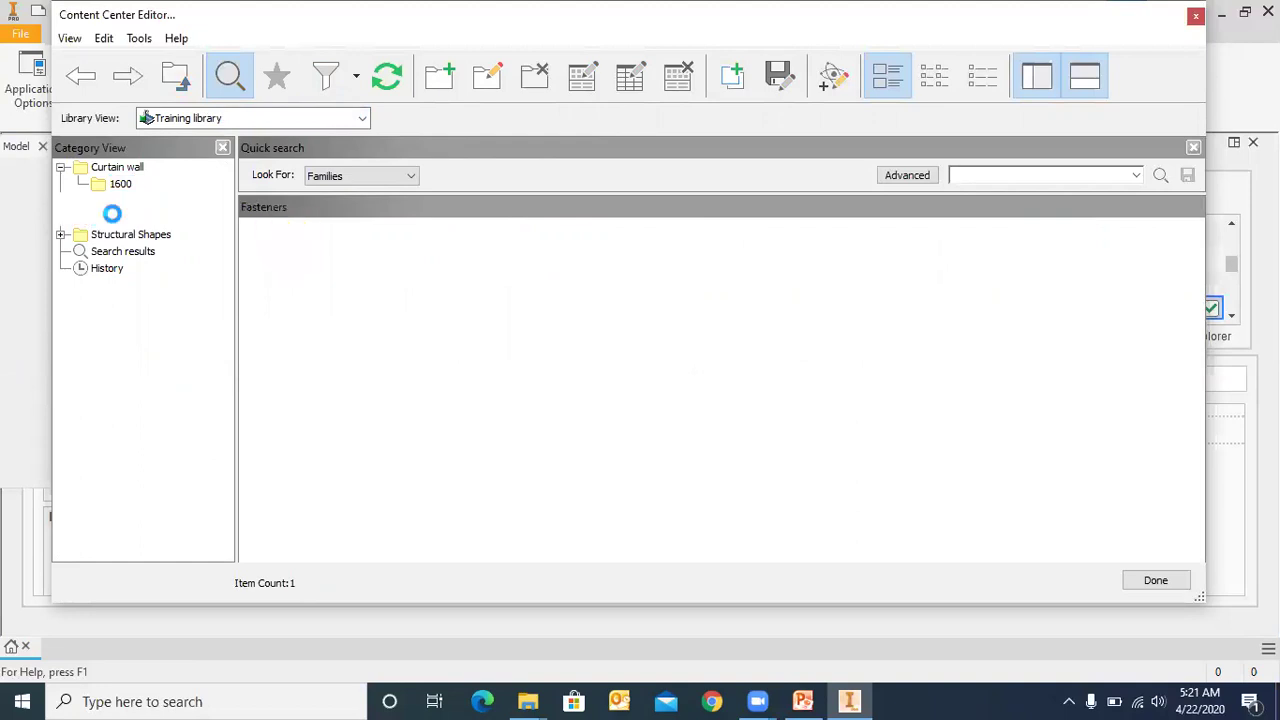
left_click(61, 234)
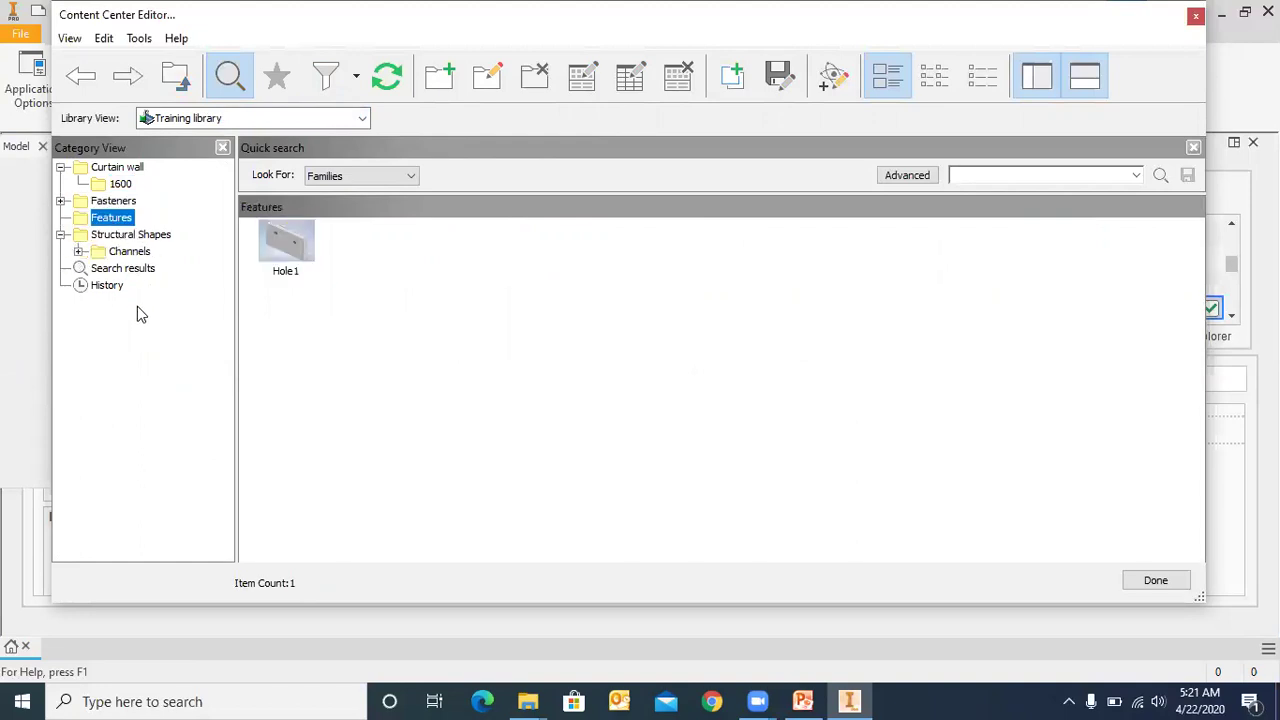
left_click(61, 167)
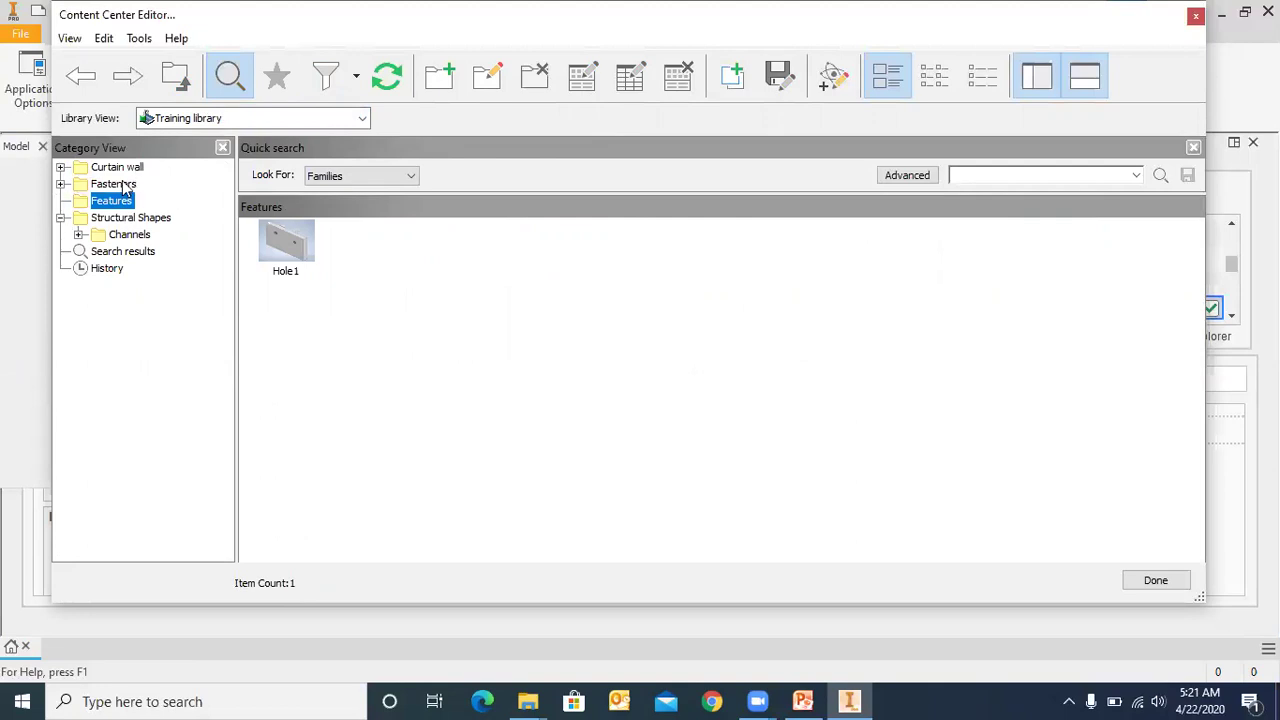
- Create a category named NUTS under Curtain wall in the Training library, reviewing its parameters and keeping the default images
right_click(168, 170)
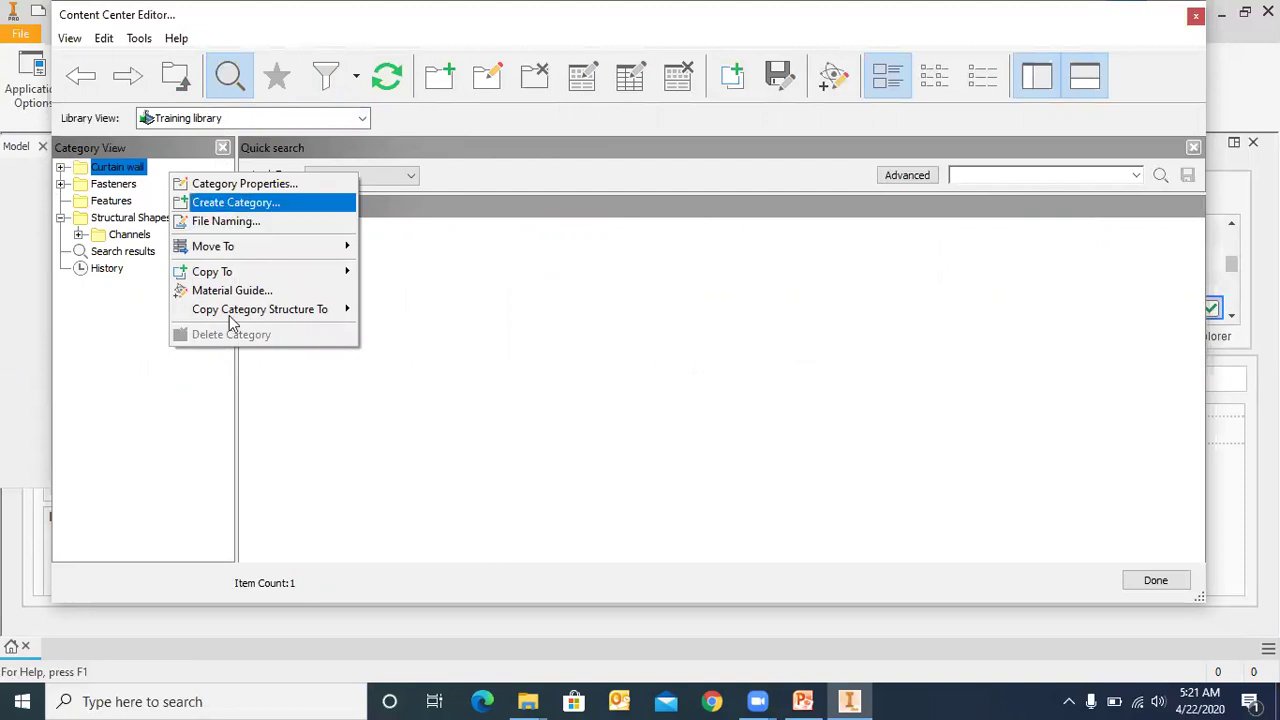
left_click(190, 203)
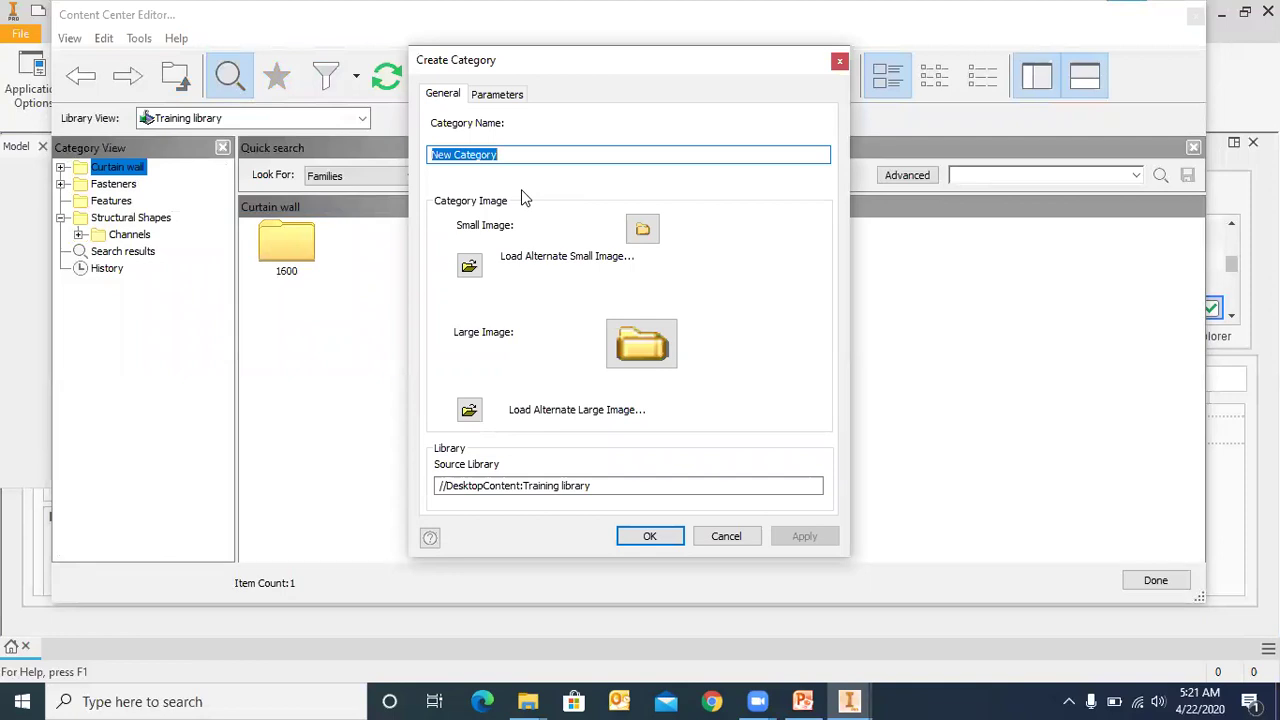
type("NUTS")
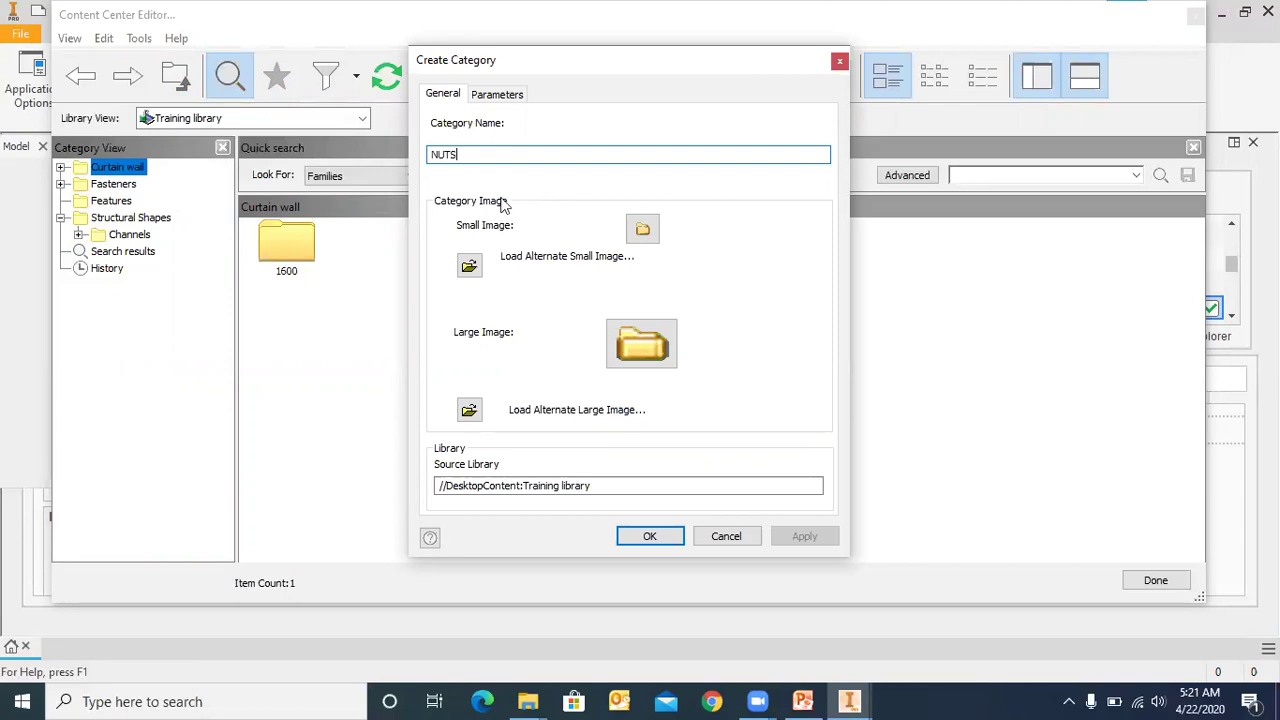
left_click(496, 94)
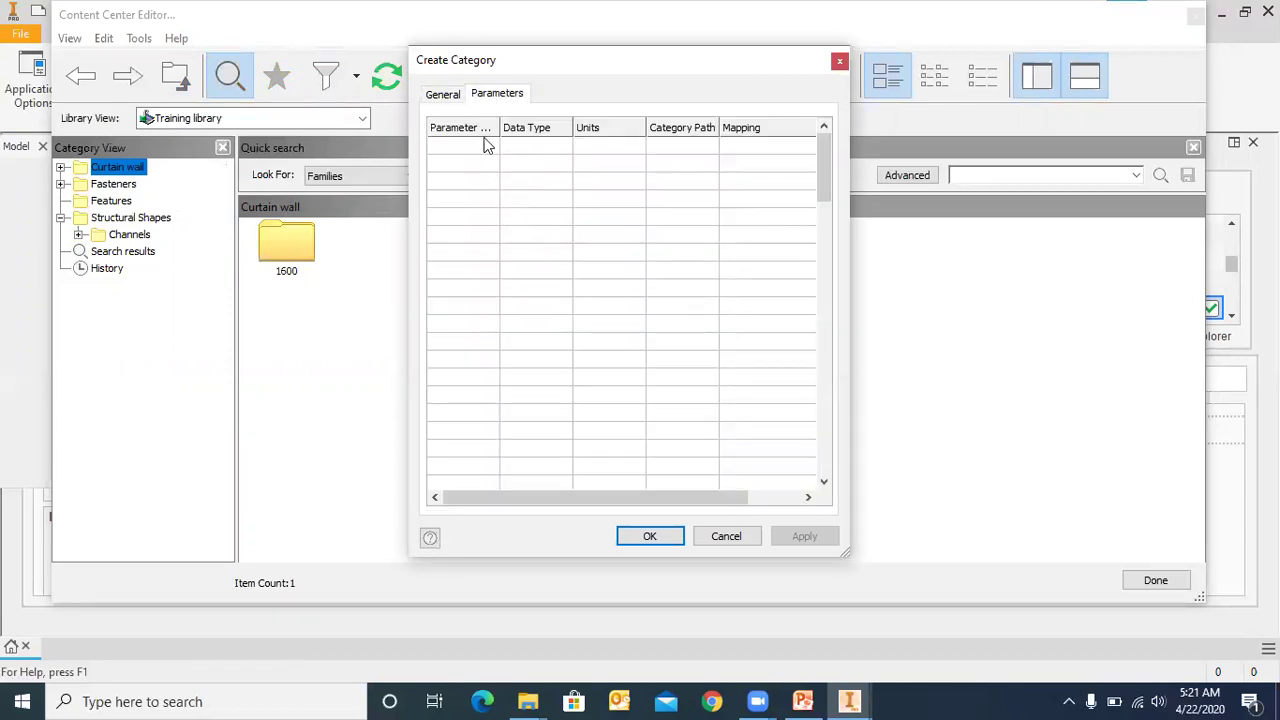
left_click(443, 93)
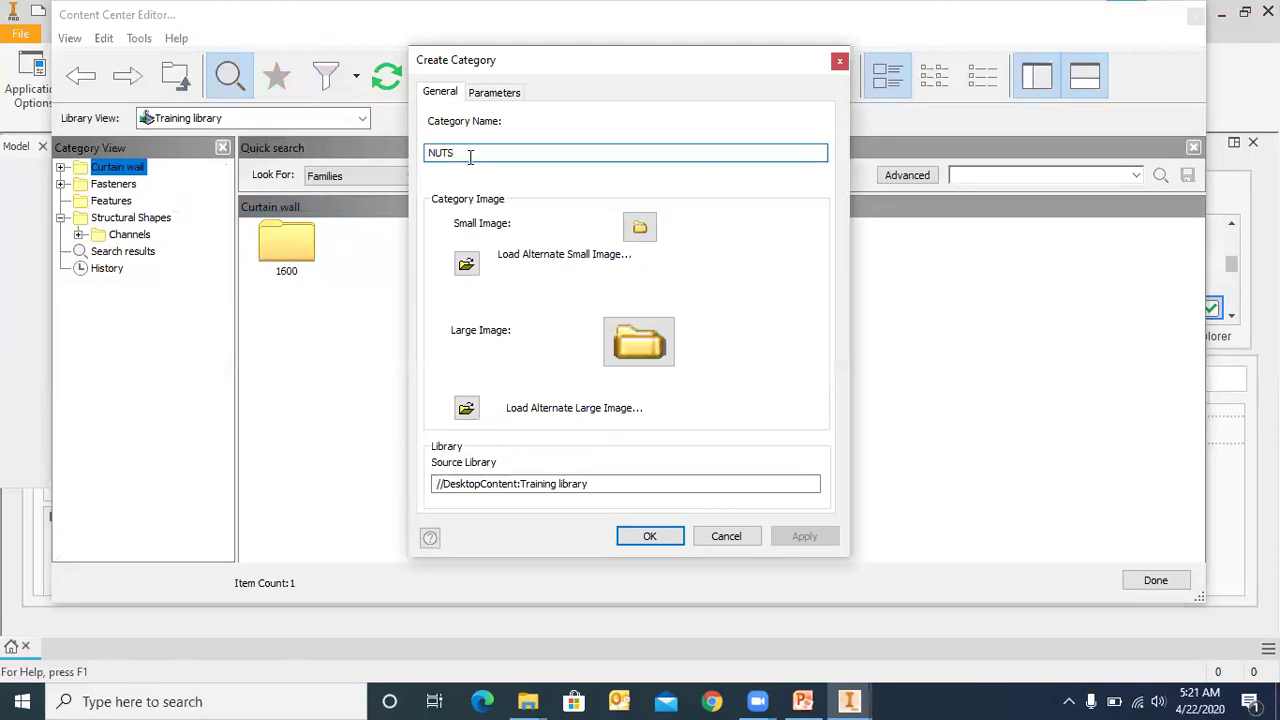
left_click(490, 97)
left_click(450, 95)
left_click(662, 536)
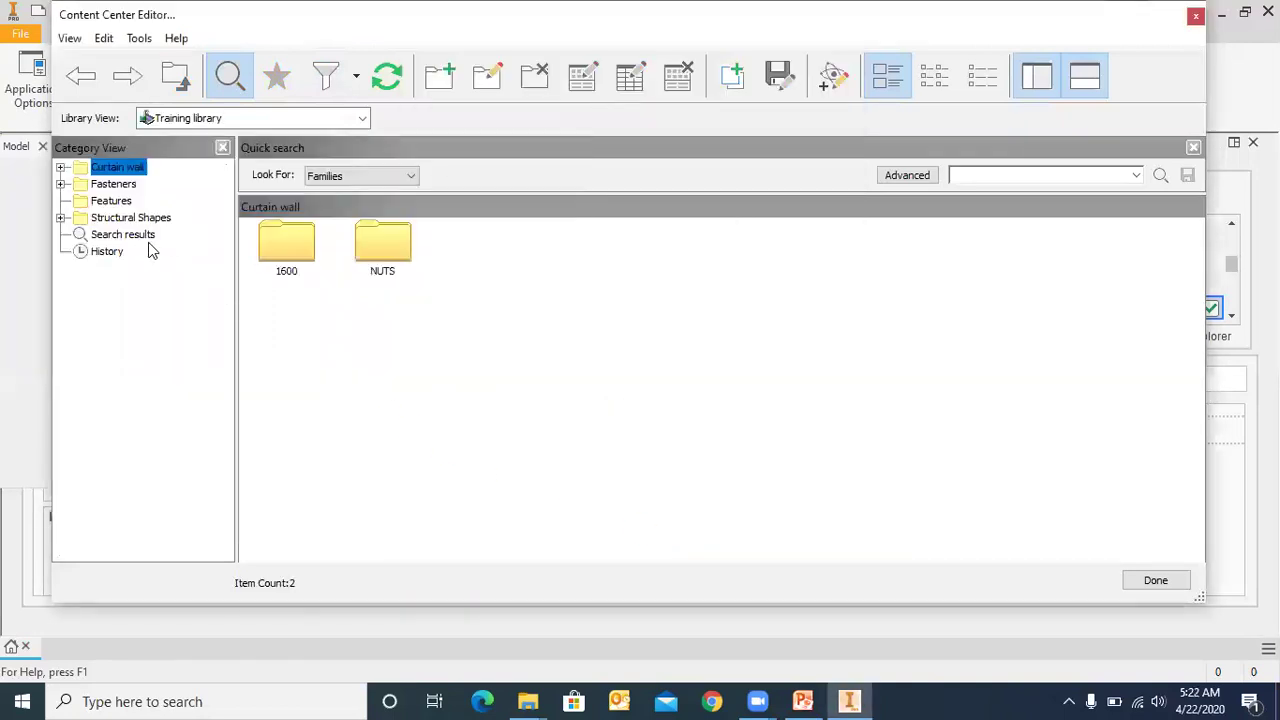
- Delete the NUTS category under Curtain wall from the Training library and confirm the deletion
left_click(61, 167)
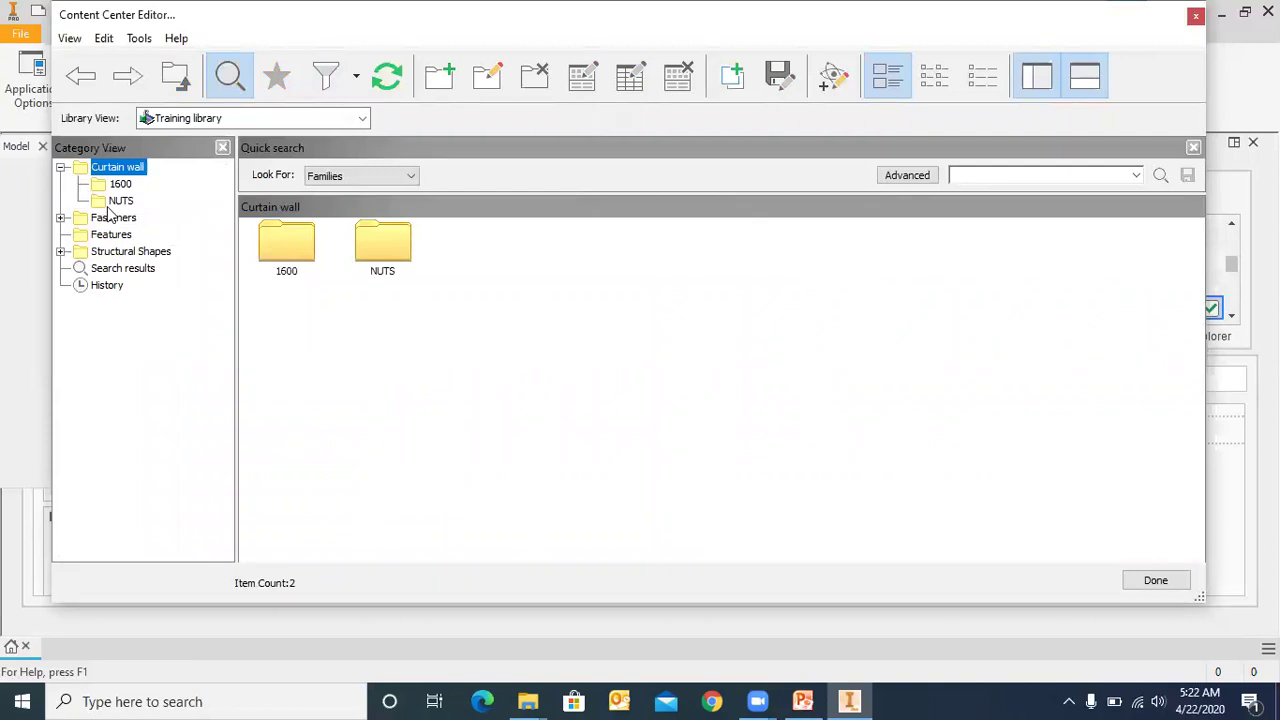
left_click(118, 202)
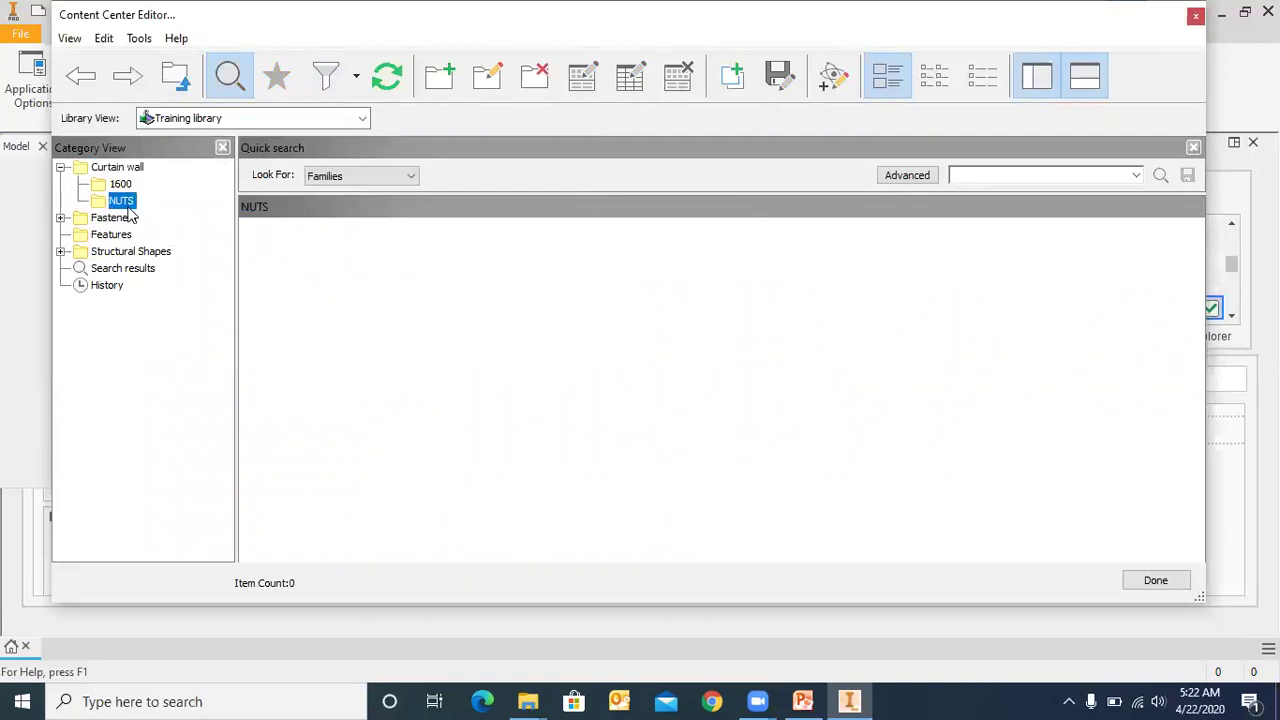
right_click(128, 204)
left_click(109, 330)
right_click(134, 206)
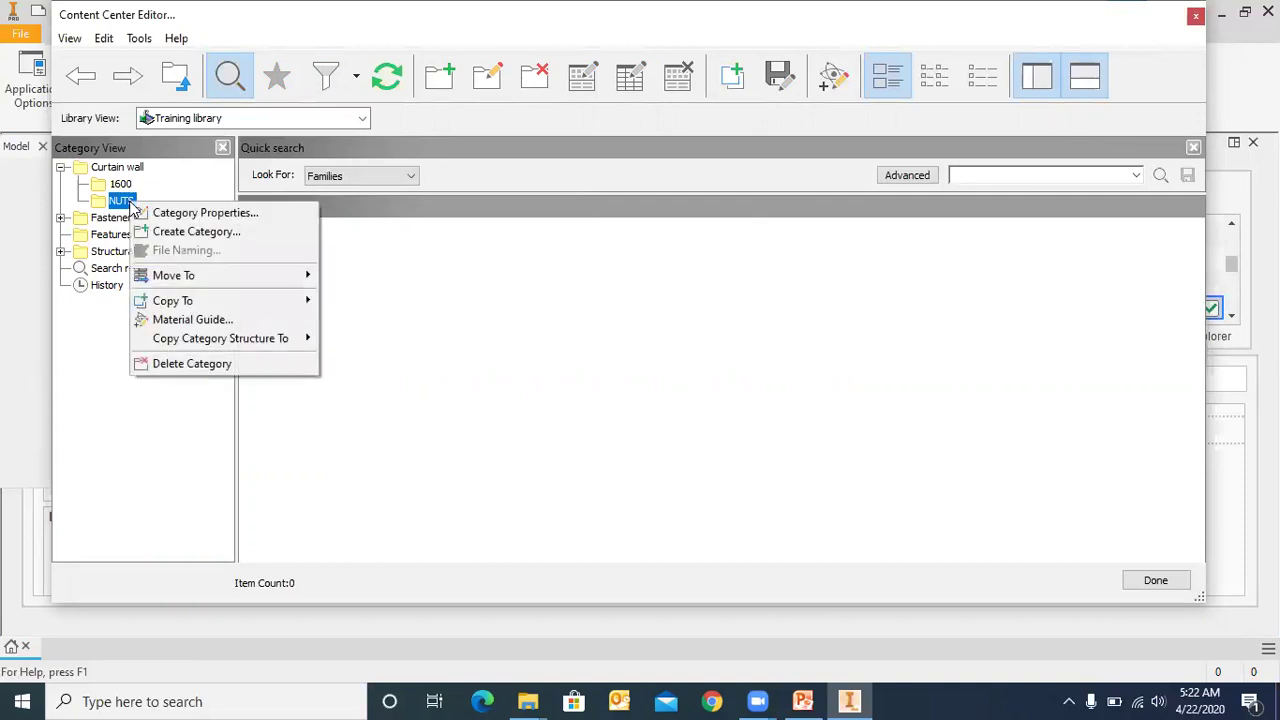
left_click(168, 362)
left_click(703, 421)
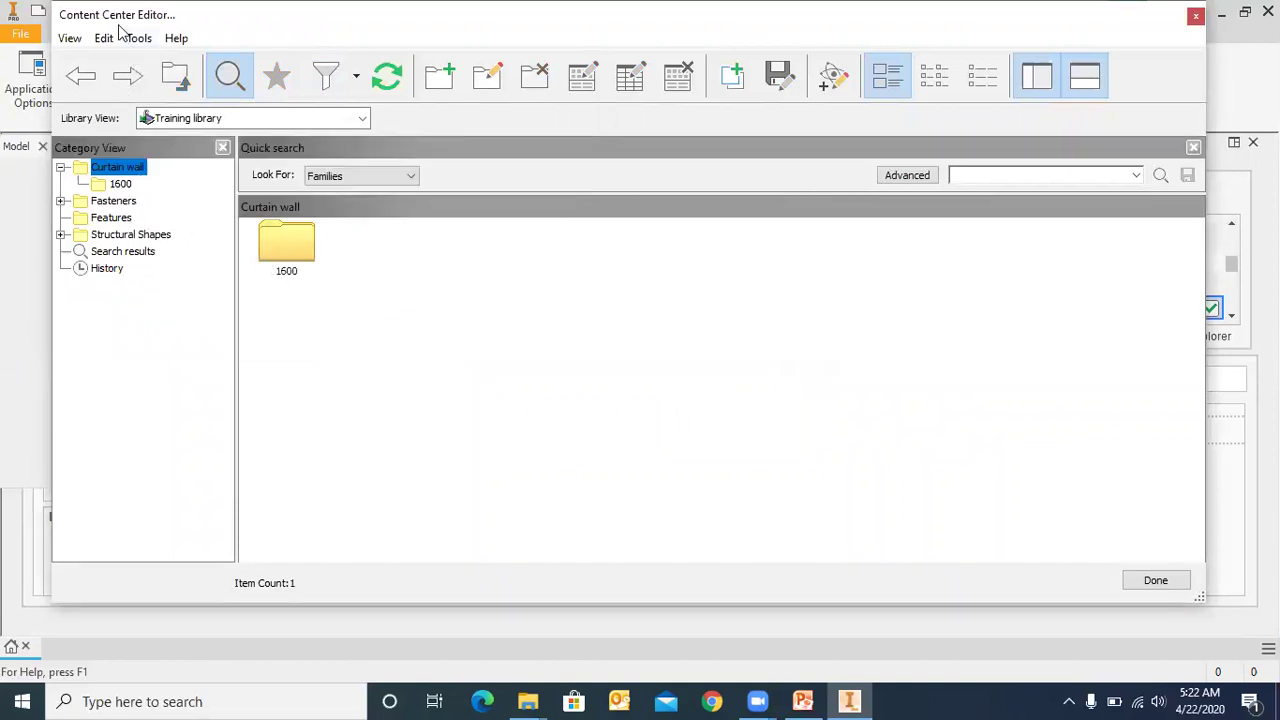
- Examine the Training library's Fasteners, Bolts and Hex Head categories for part families, and collapse the category tree
left_click(62, 202)
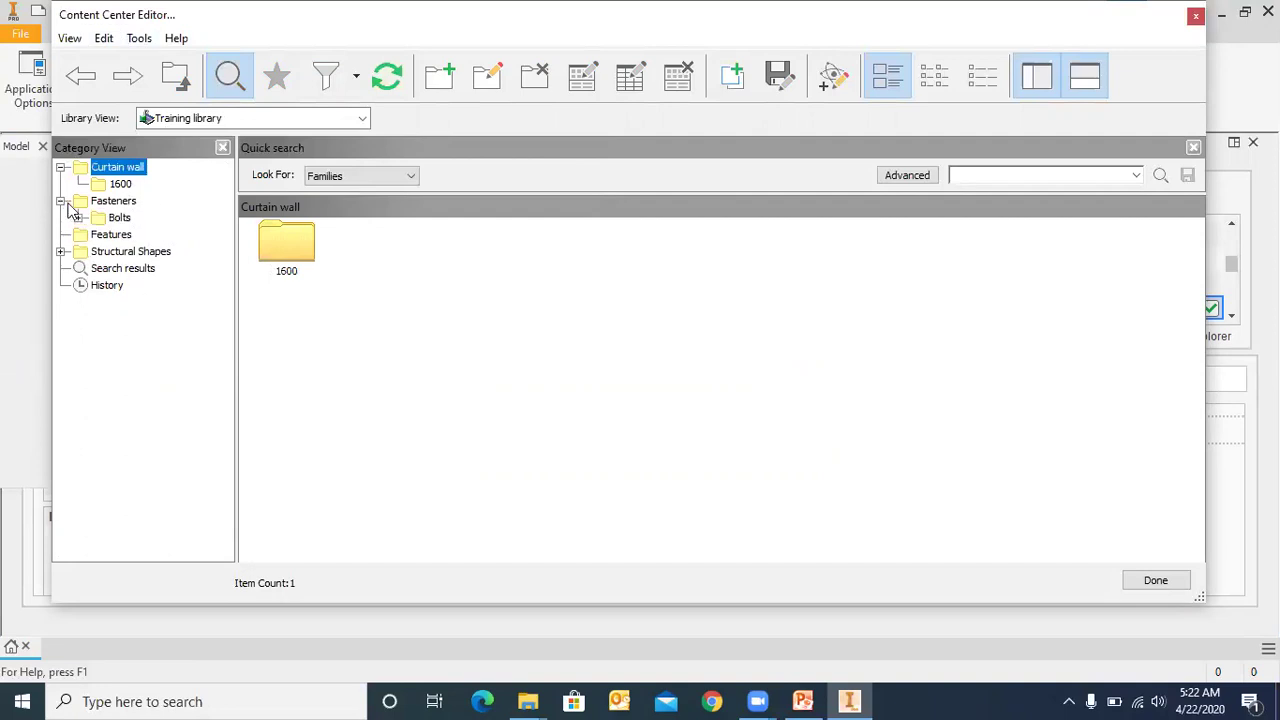
left_click(78, 217)
left_click(115, 219)
left_click(145, 236)
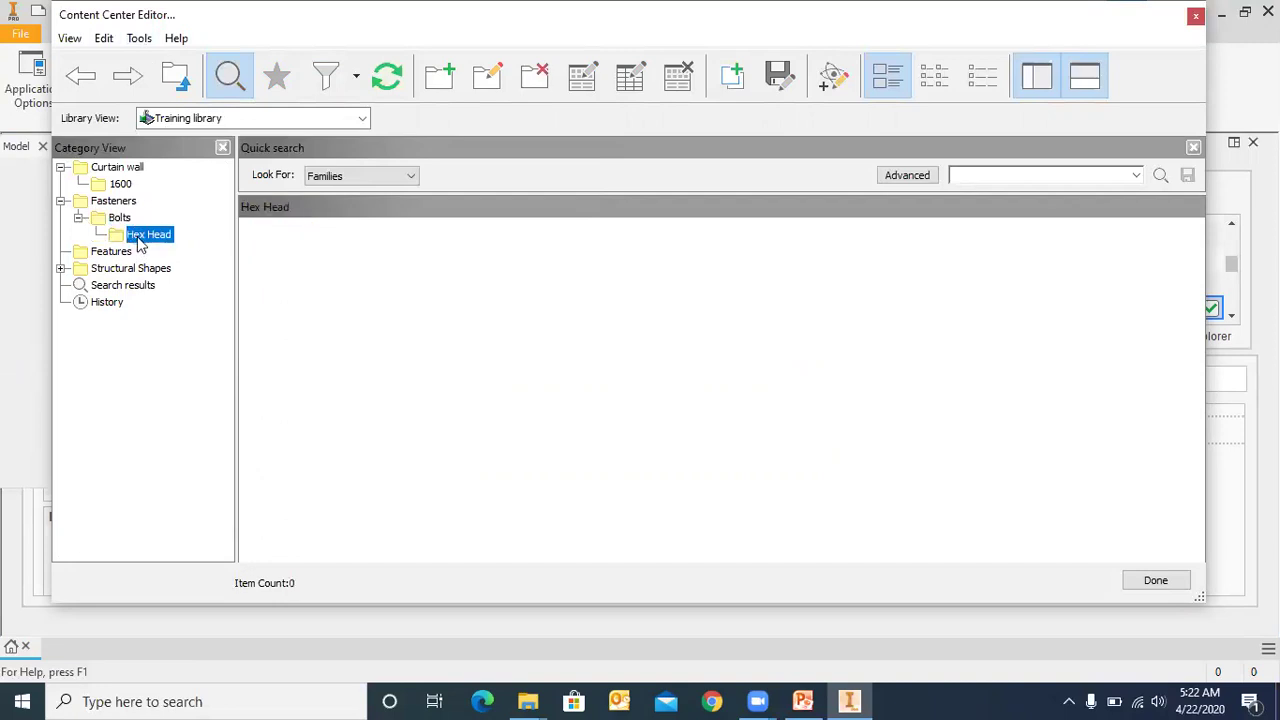
left_click(61, 167)
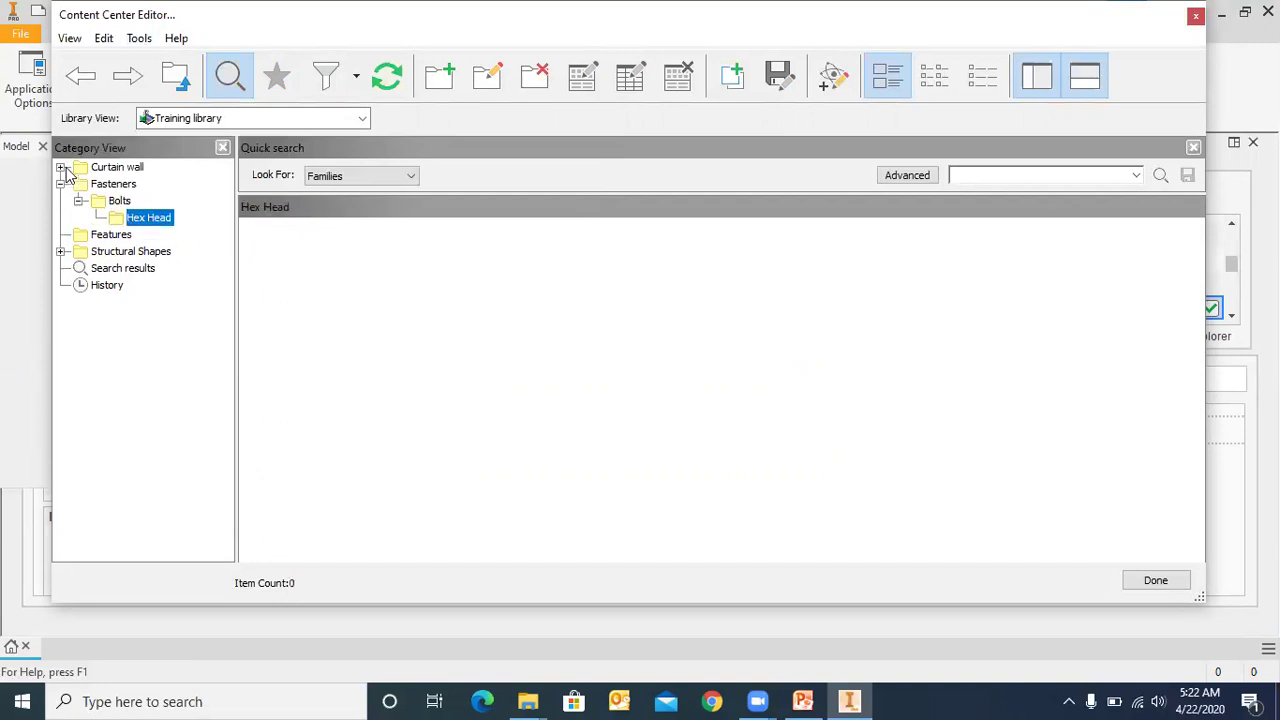
left_click(61, 184)
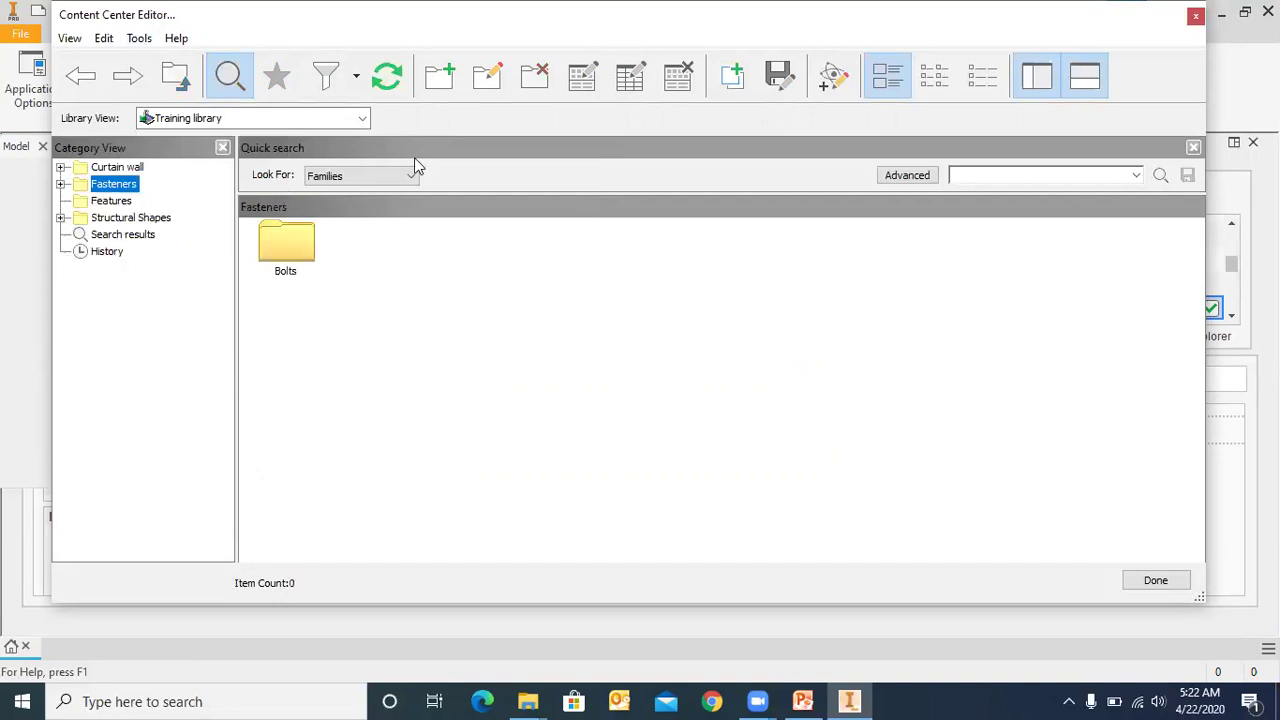
- Switch the library view to Inventor ANSI and display the Hex Head families under Fasteners, Bolts
left_click(362, 118)
scroll(227, 175, "up", 3)
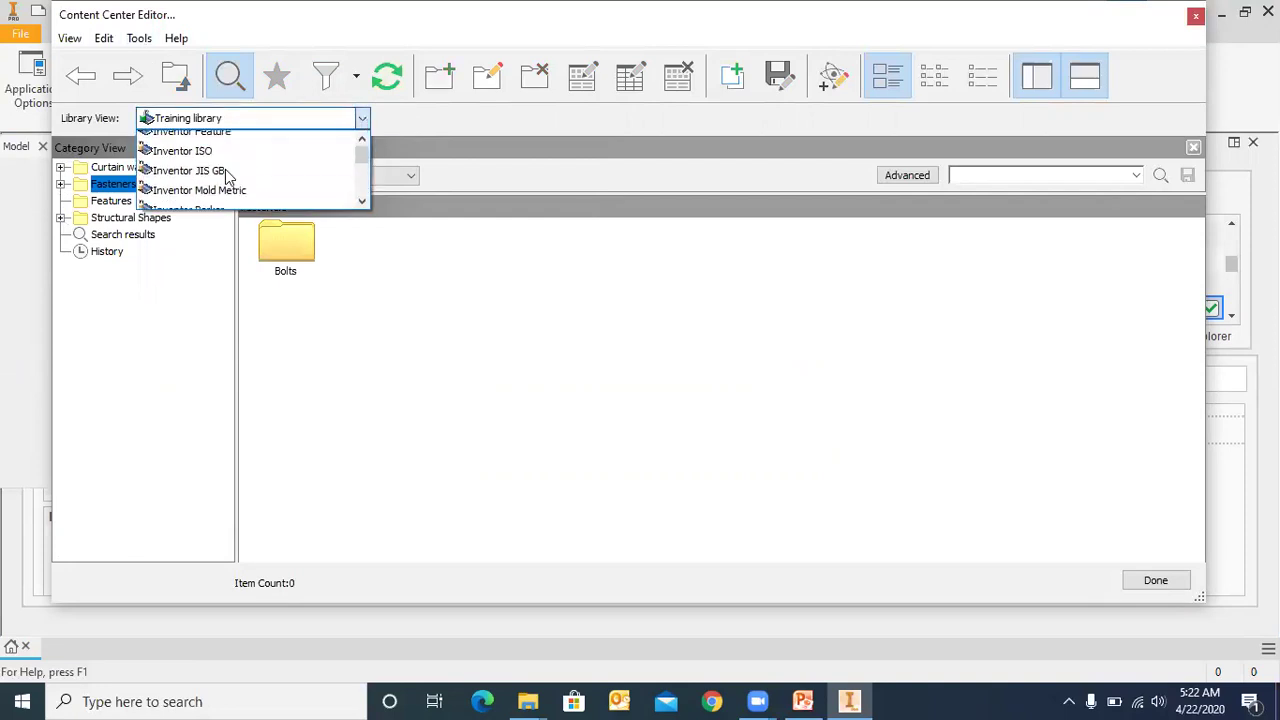
left_click(228, 146)
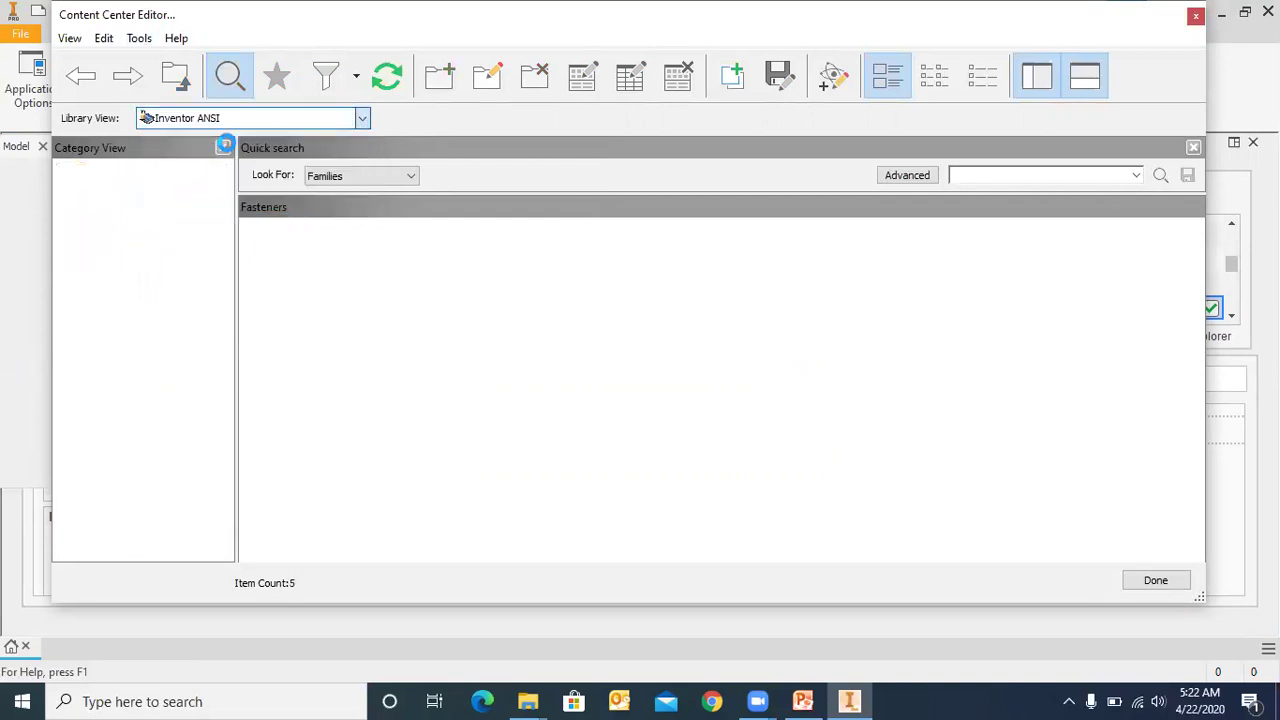
left_click(363, 121)
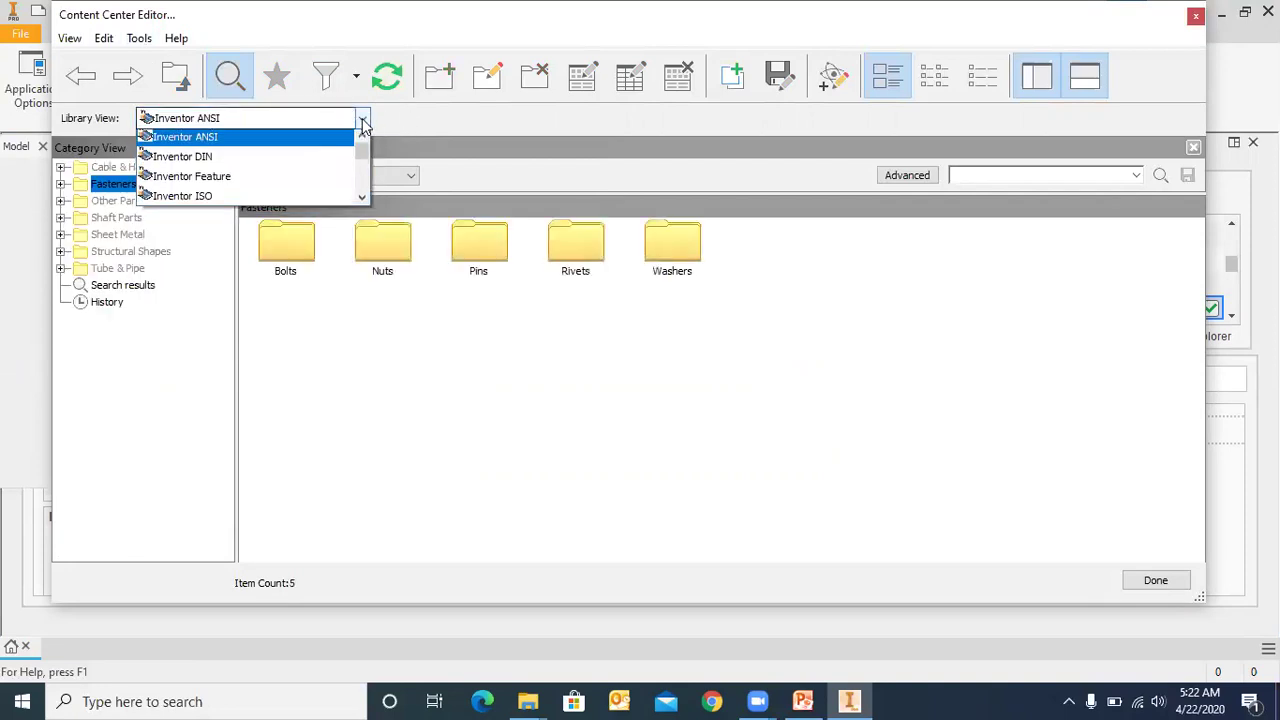
left_click(227, 141)
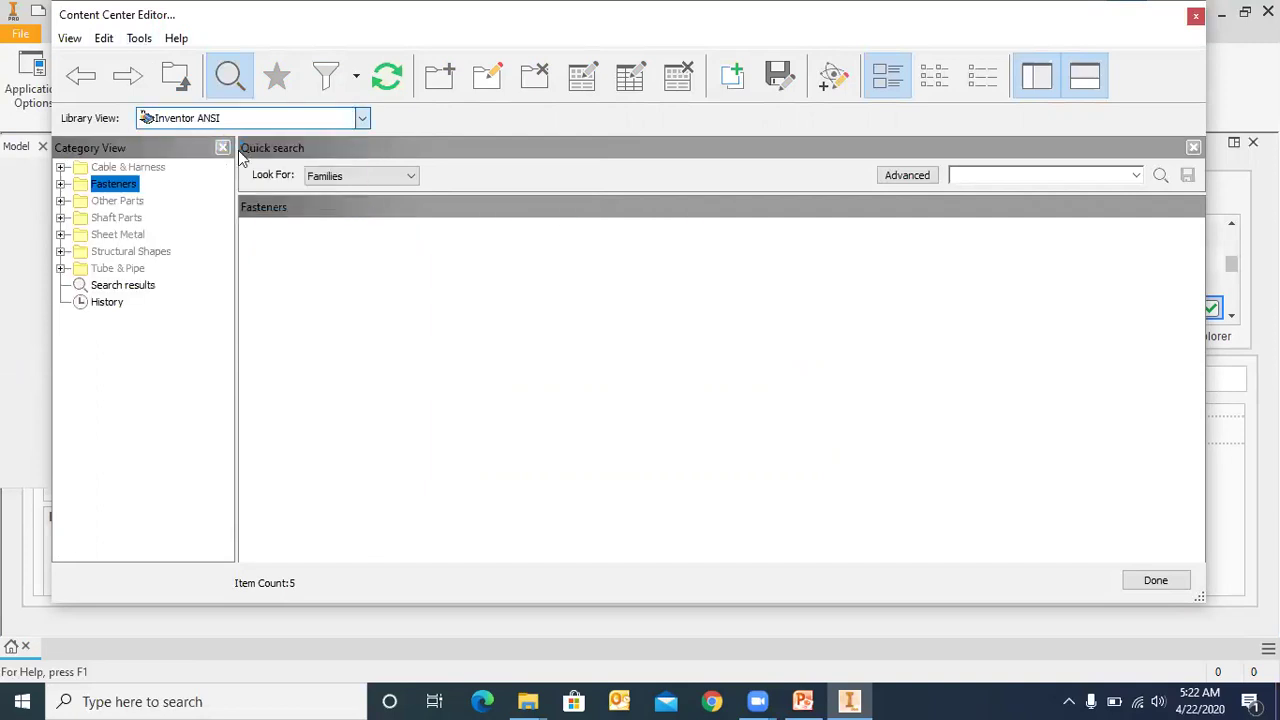
left_click(60, 184)
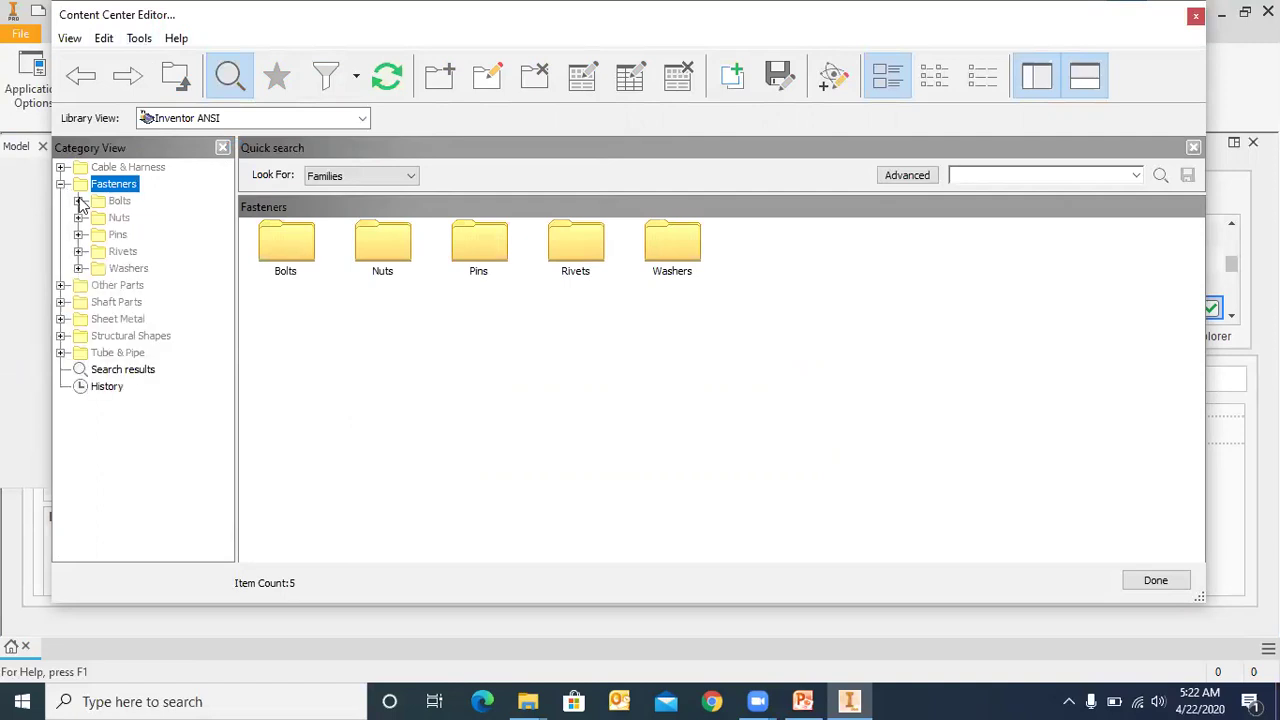
left_click(78, 201)
left_click(146, 235)
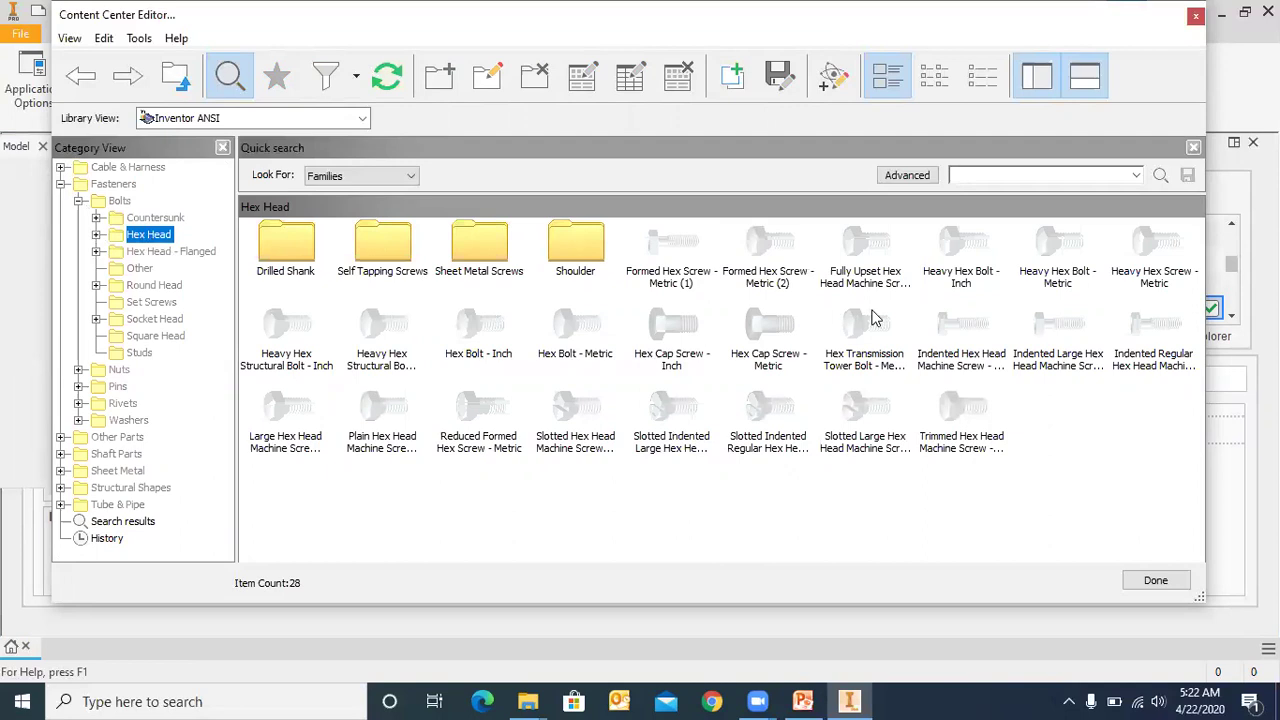
- Review the Save Copy As settings for Heavy Hex Bolt - Metric, including the target library and family name, and close them without saving
left_click(1053, 255)
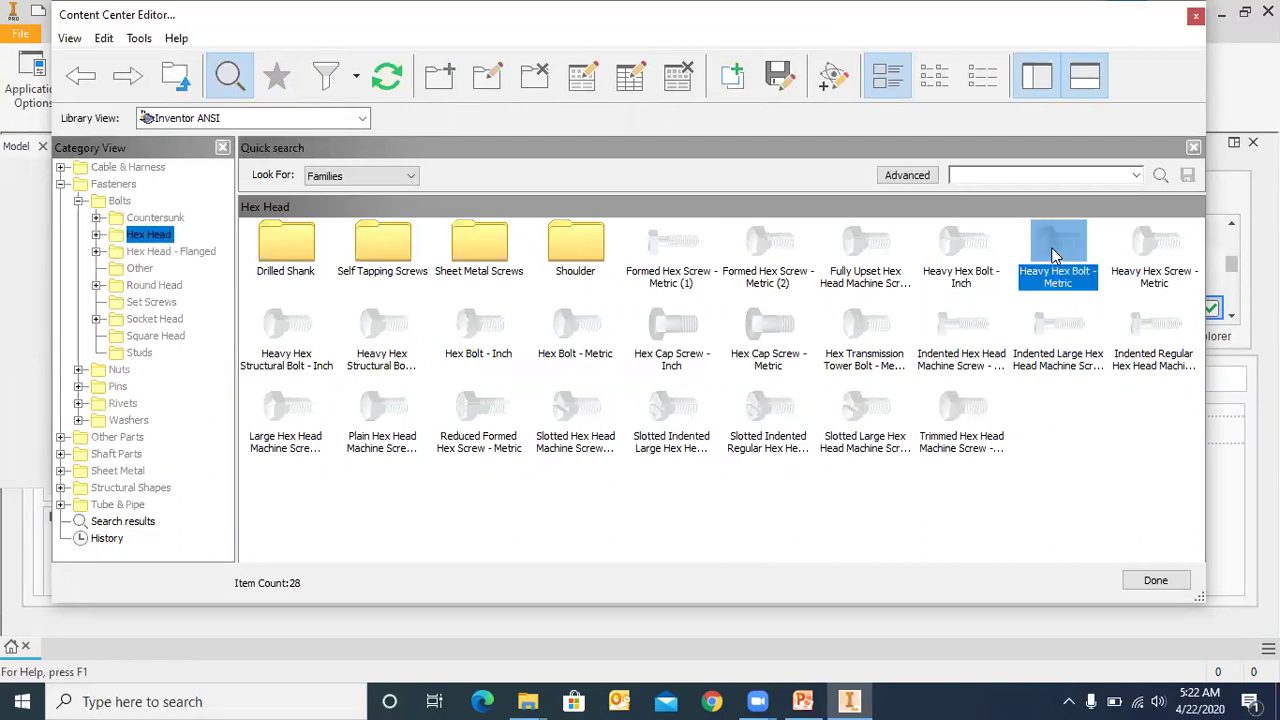
right_click(1053, 255)
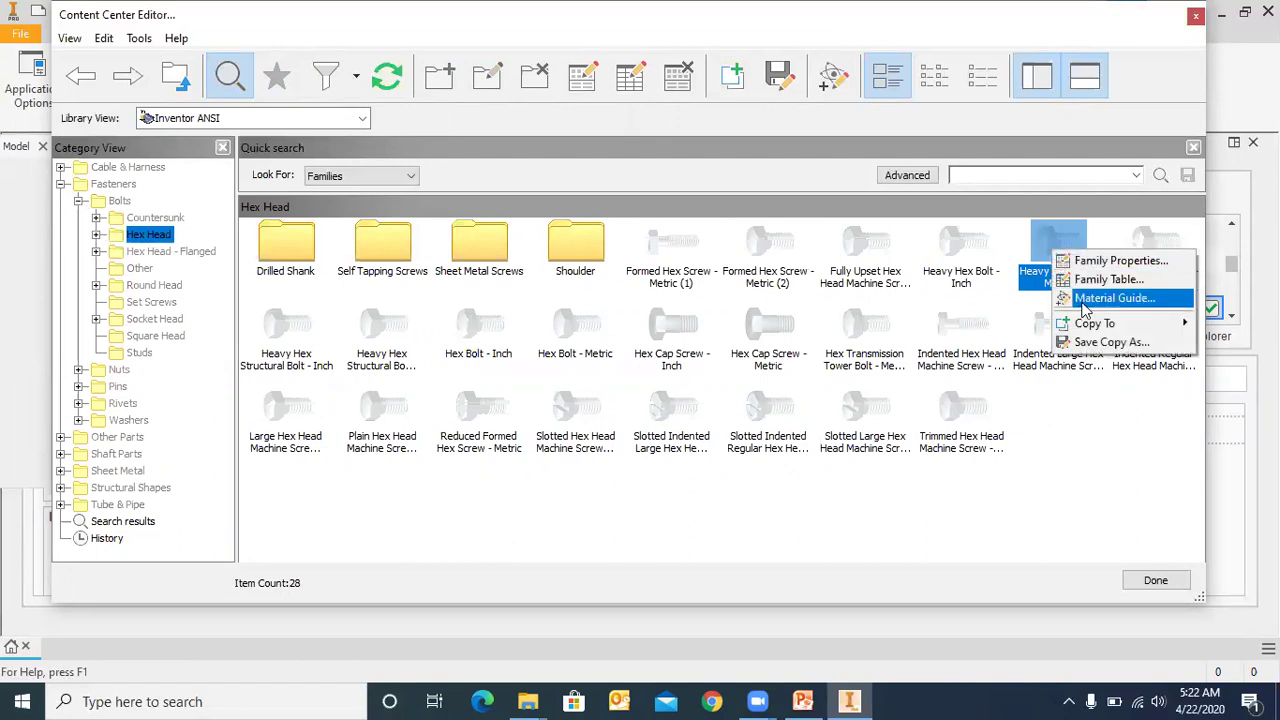
mouse_move(1090, 330)
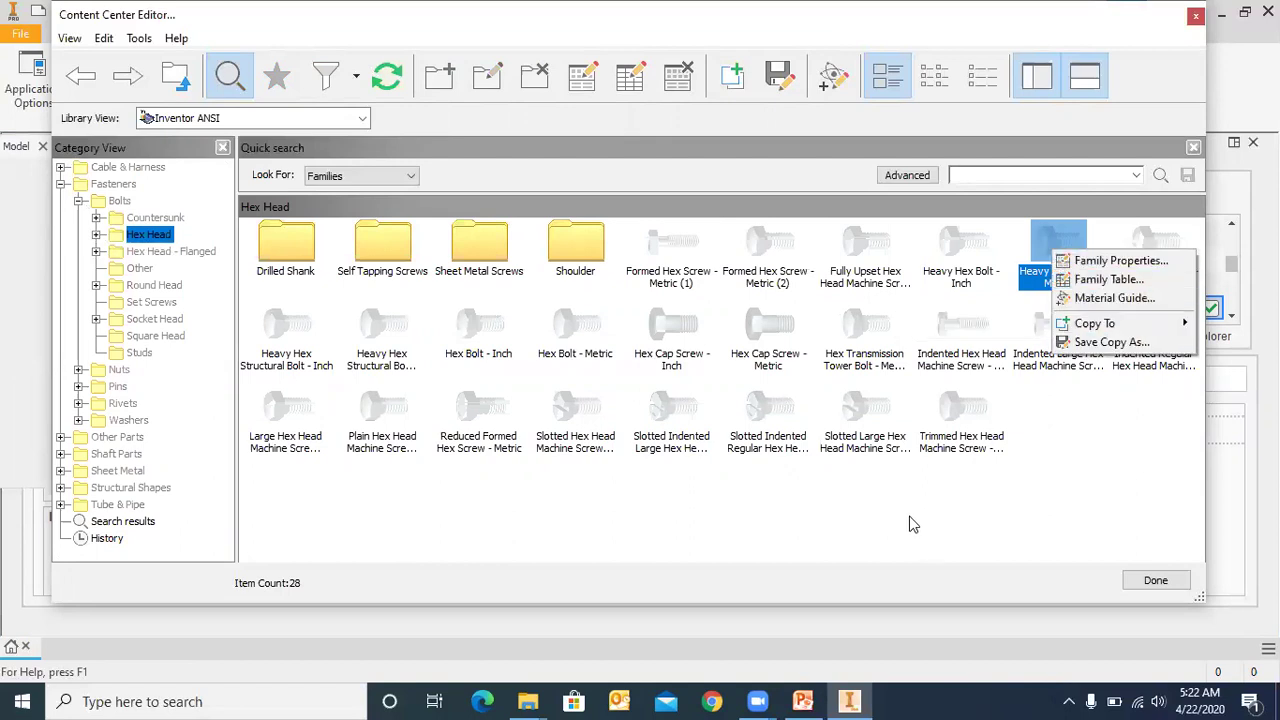
left_click(991, 491)
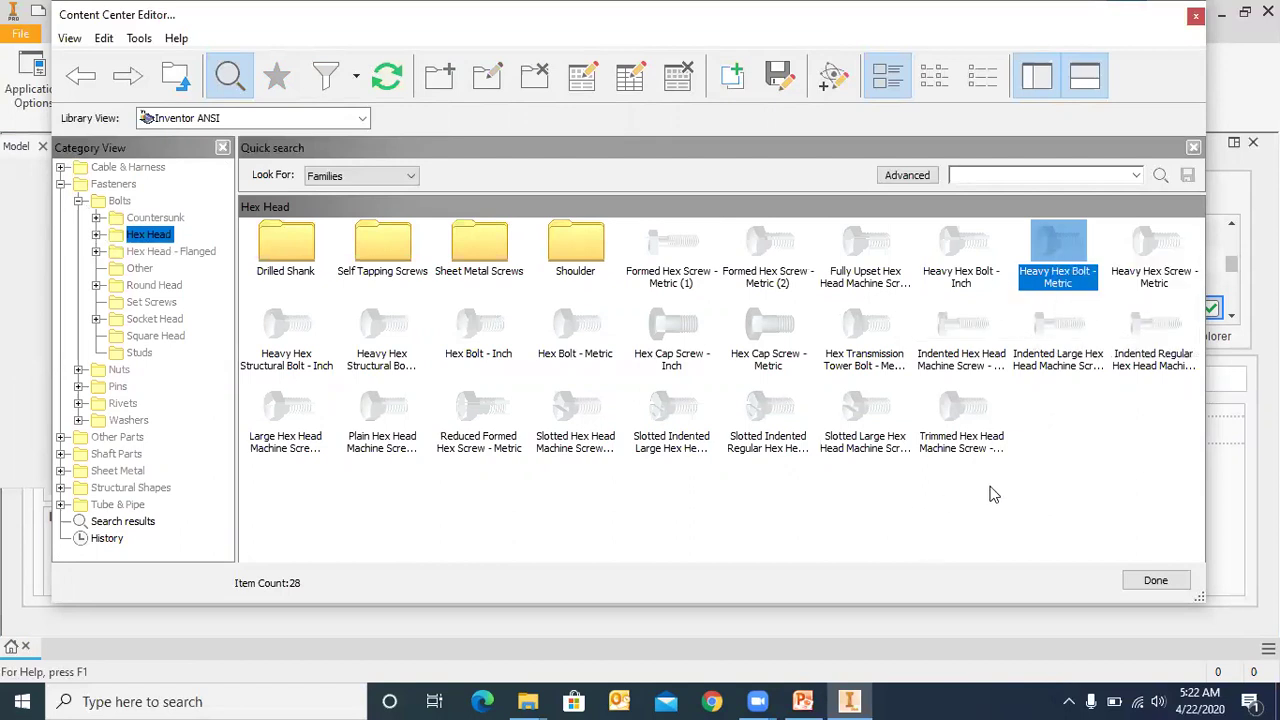
right_click(1057, 257)
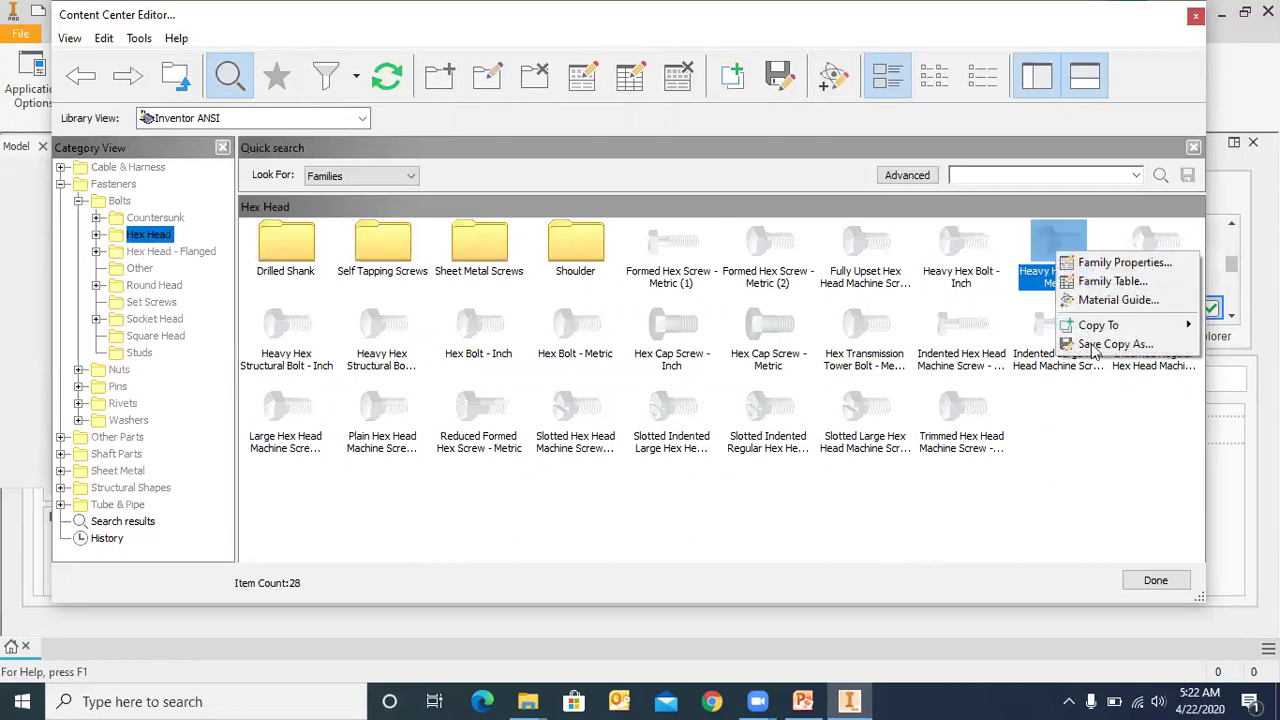
left_click(1094, 347)
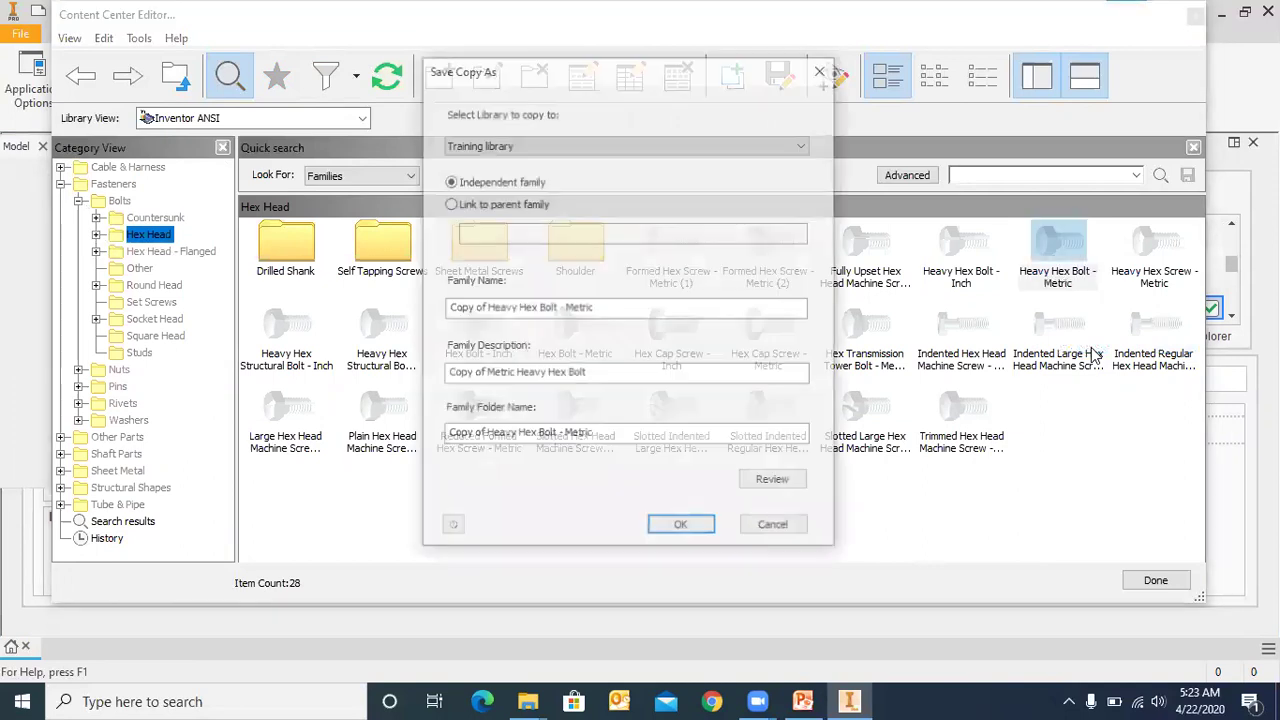
left_click(798, 148)
left_click(726, 147)
left_click(726, 147)
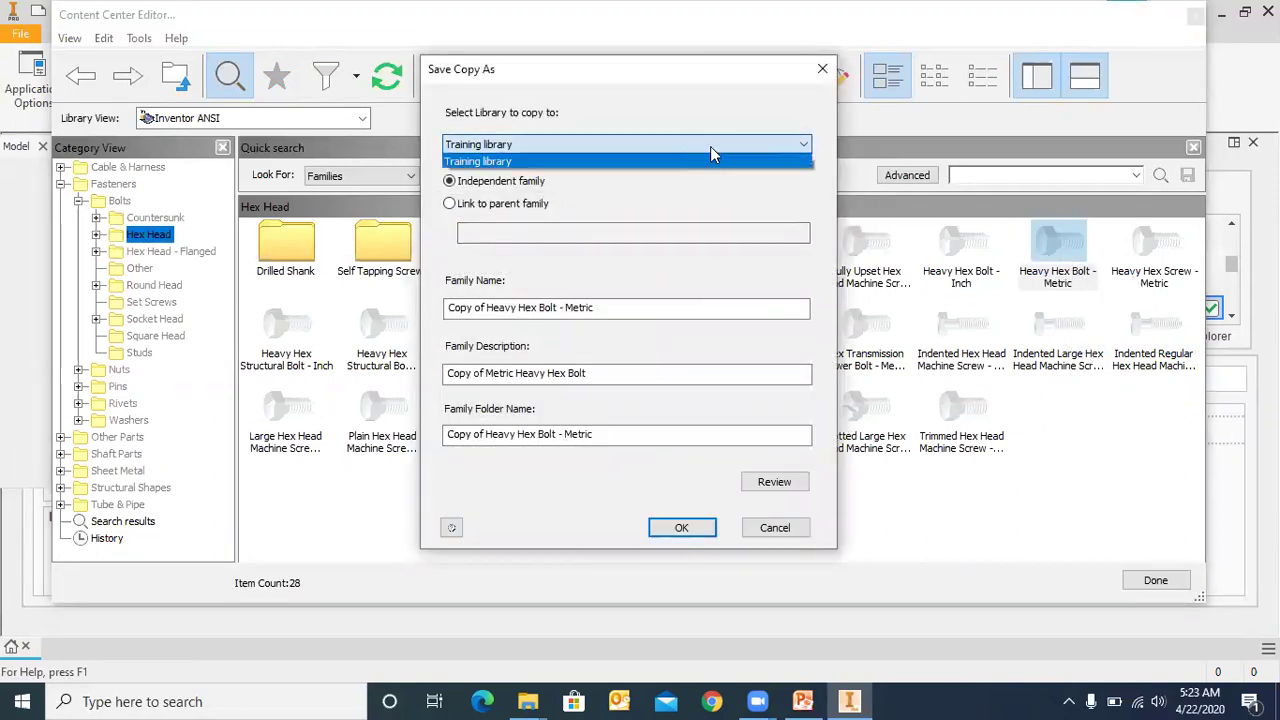
left_click(647, 140)
left_click(650, 145)
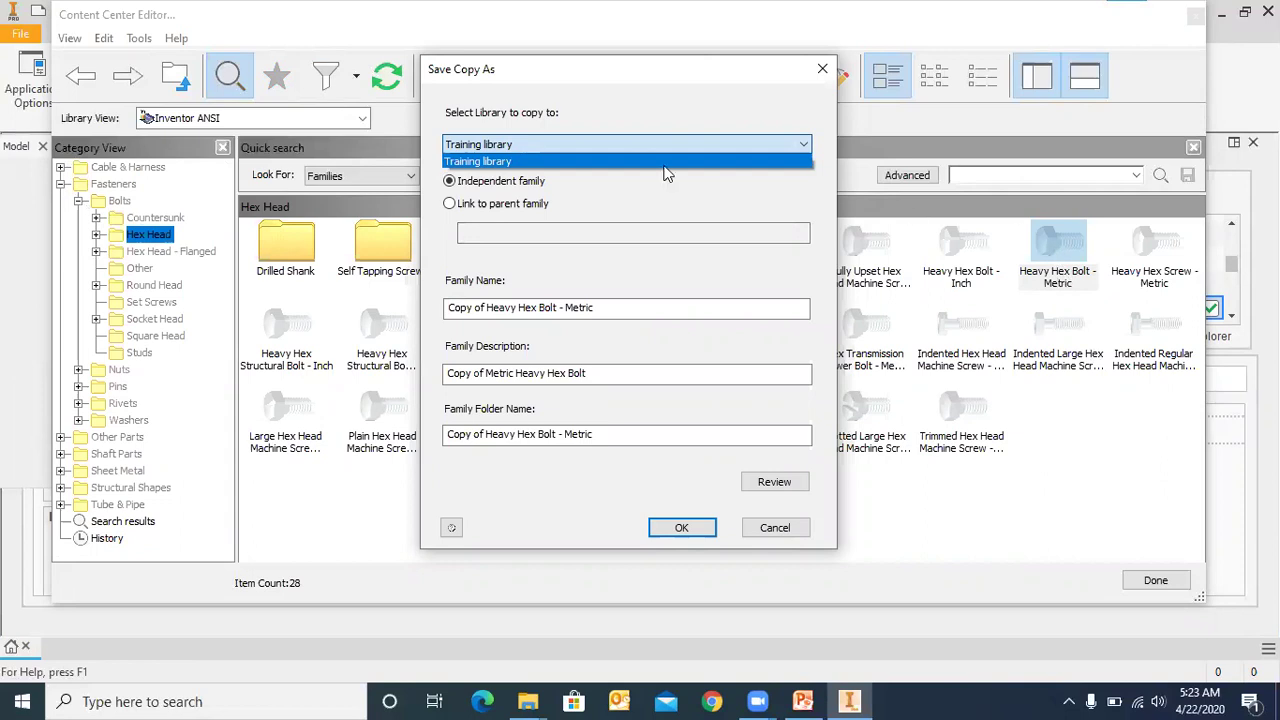
left_click(614, 110)
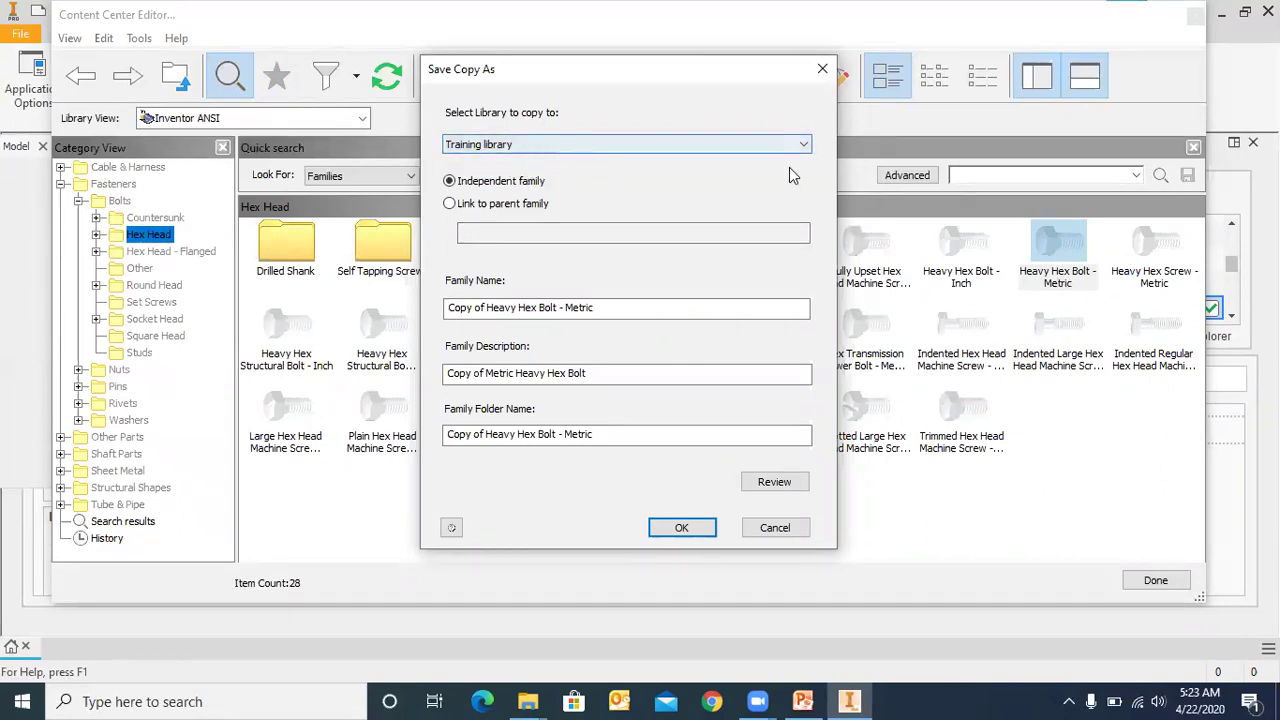
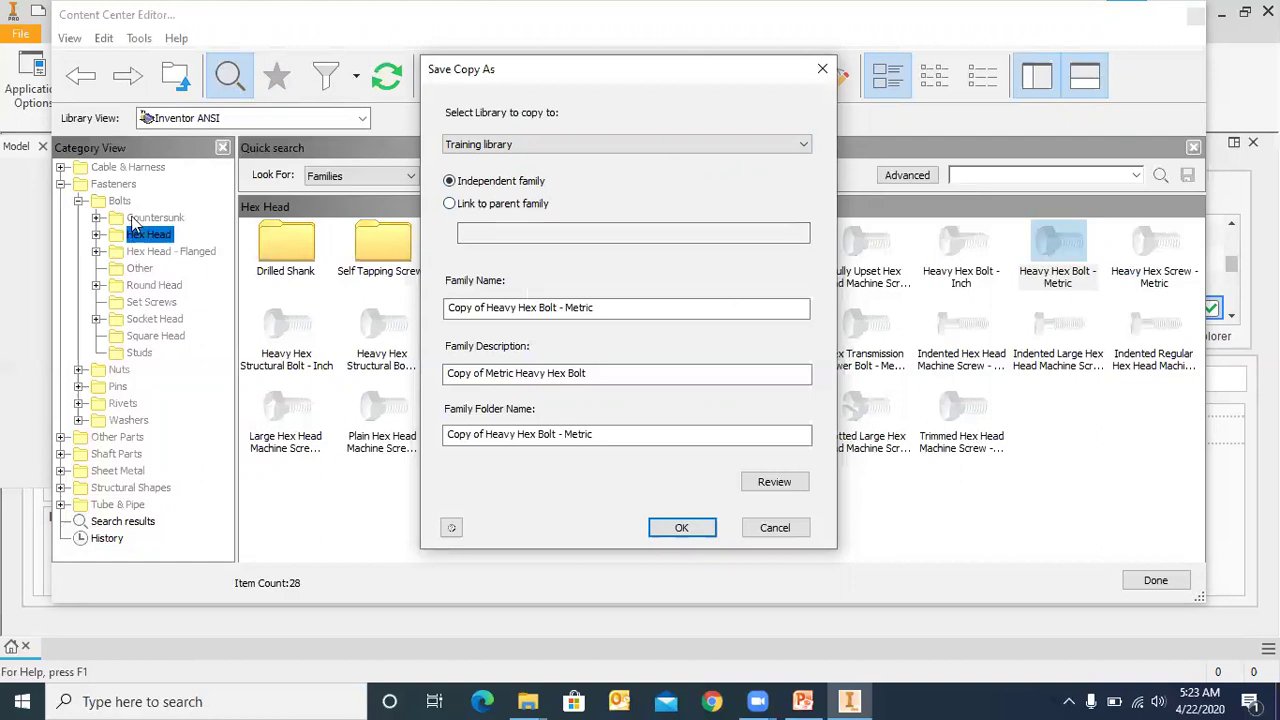
left_click(455, 306)
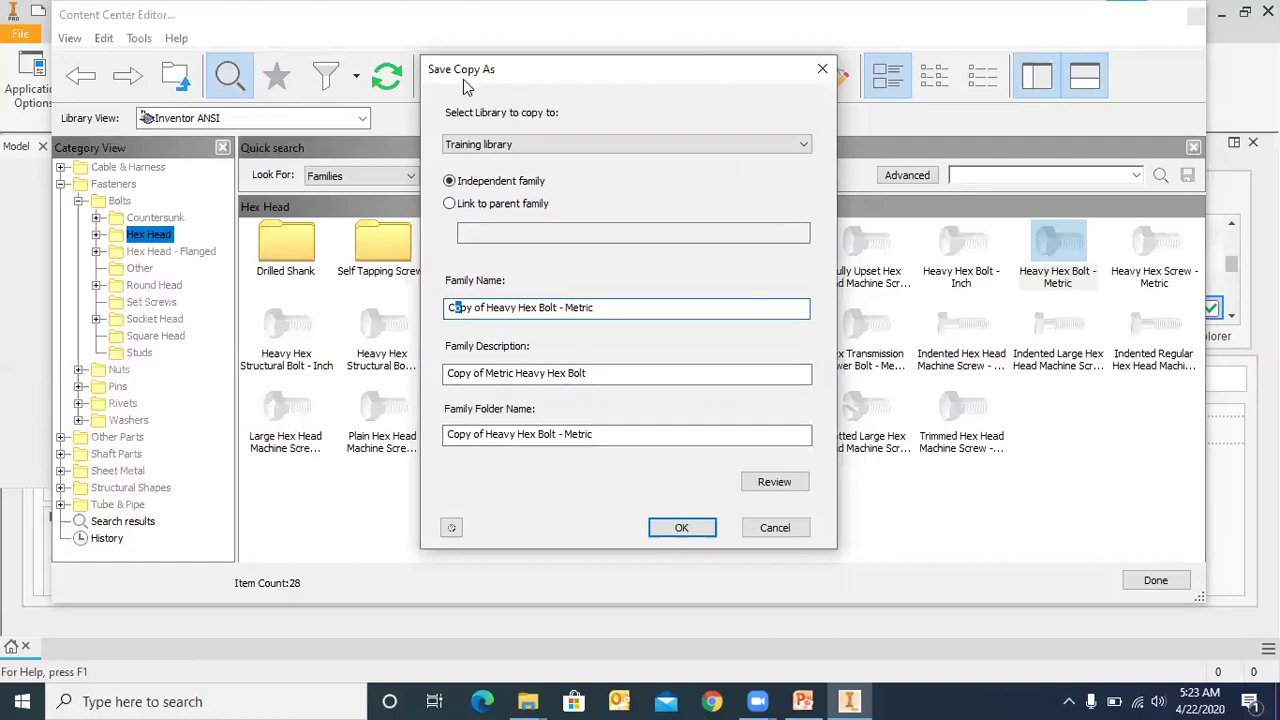
left_click(824, 68)
- Copy the Heavy Hex Bolt - Metric family from Inventor ANSI to the Training library
right_click(1061, 234)
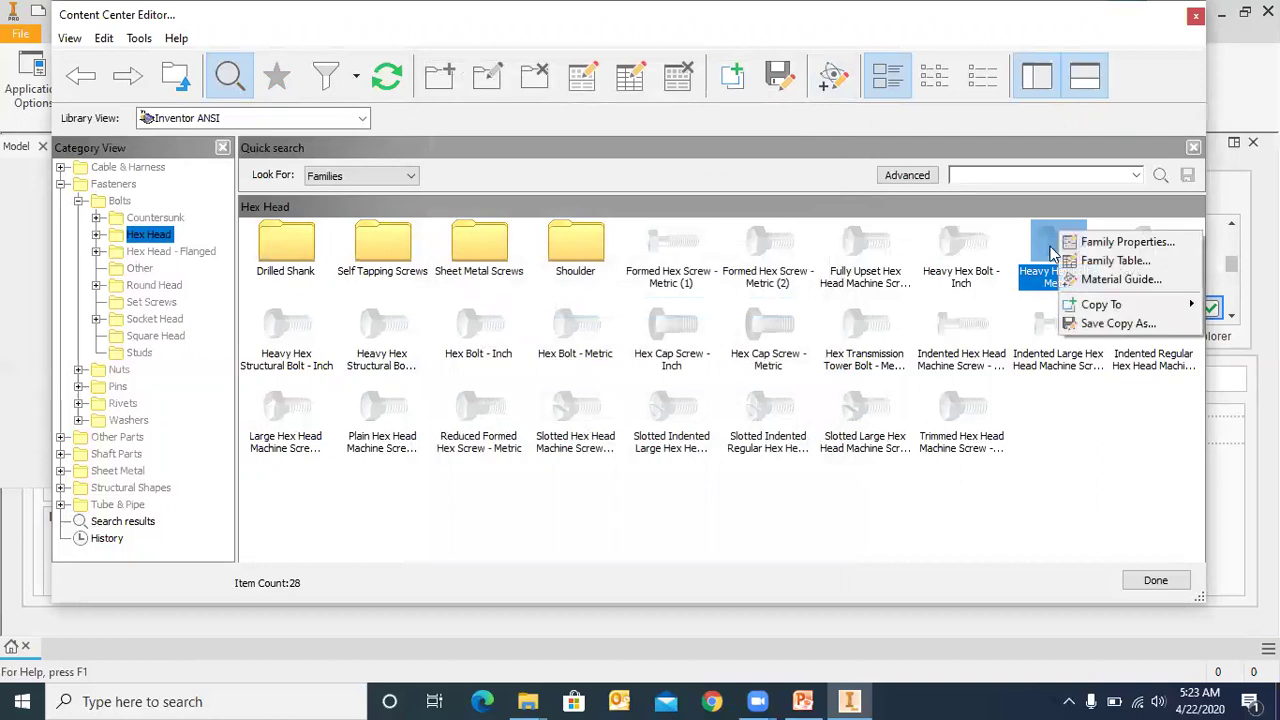
mouse_move(1070, 312)
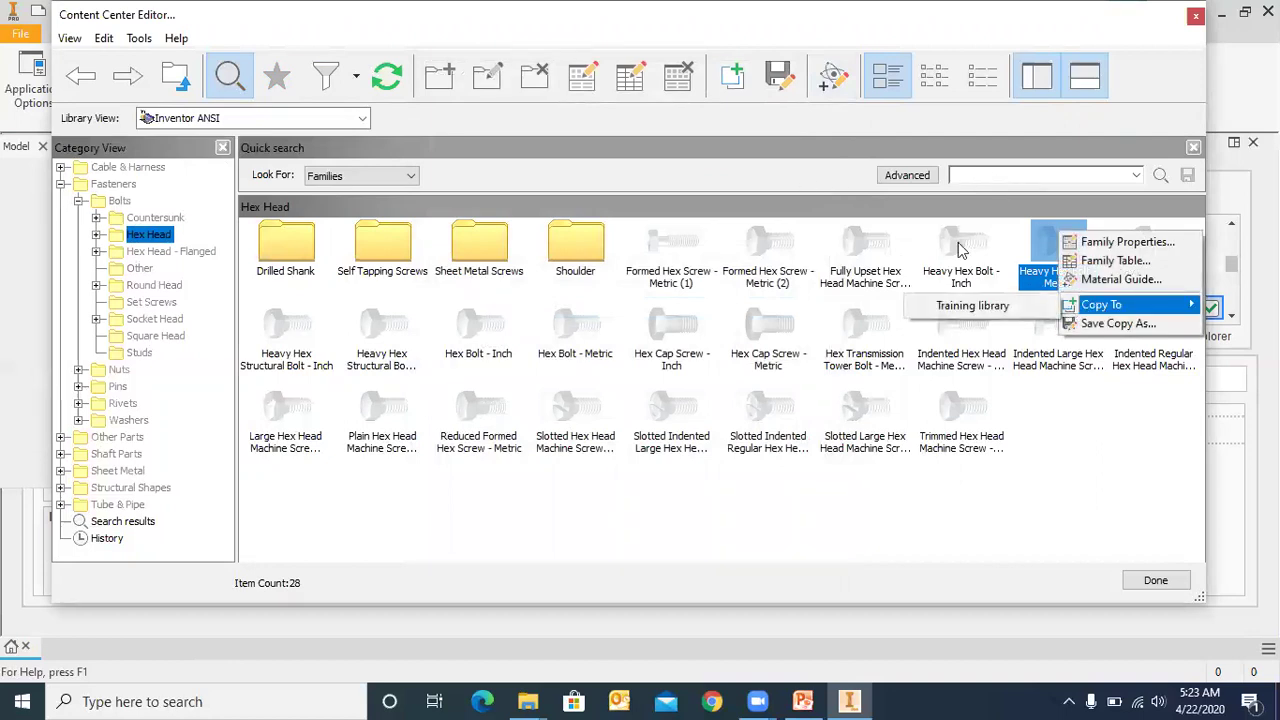
left_click(781, 180)
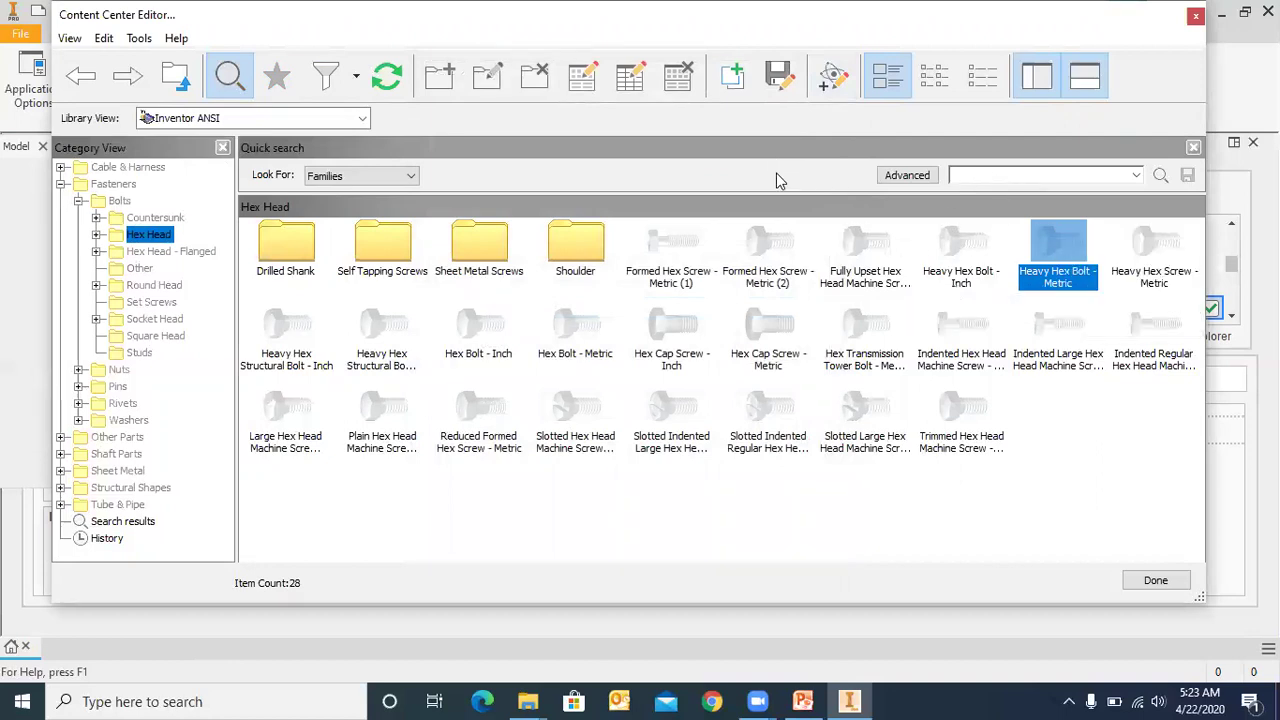
right_click(1048, 256)
mouse_move(1088, 323)
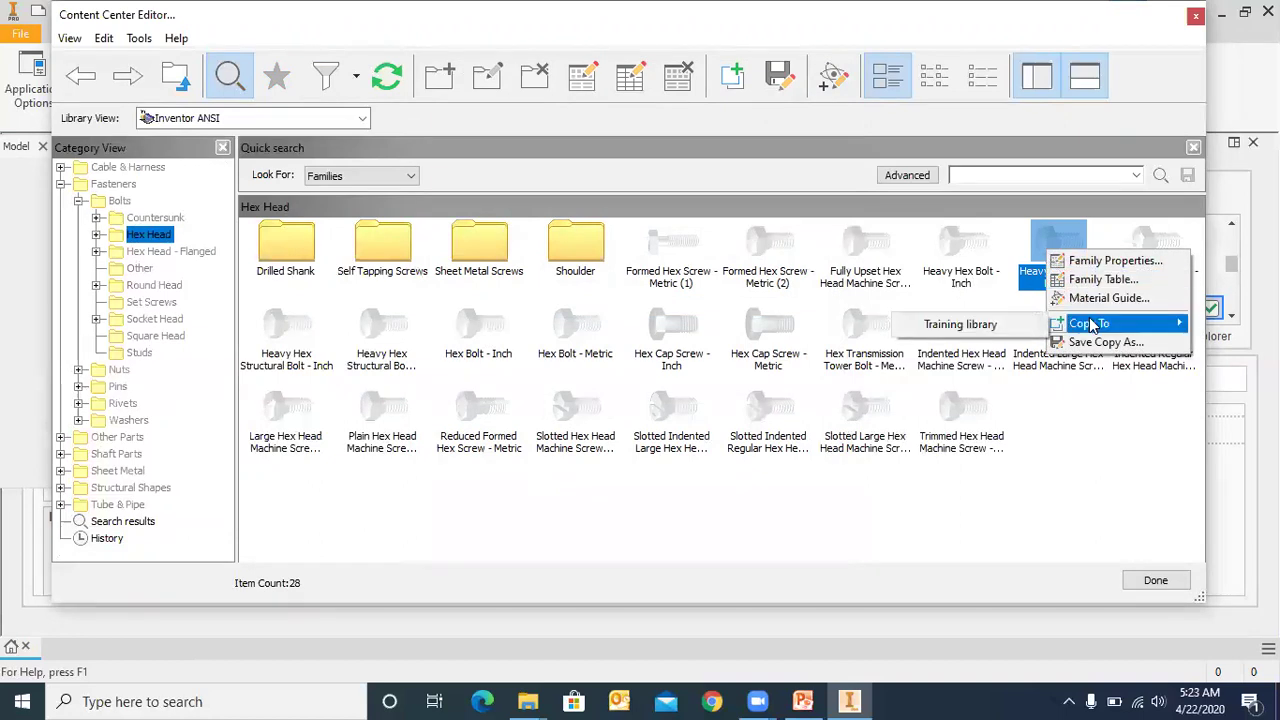
left_click(995, 326)
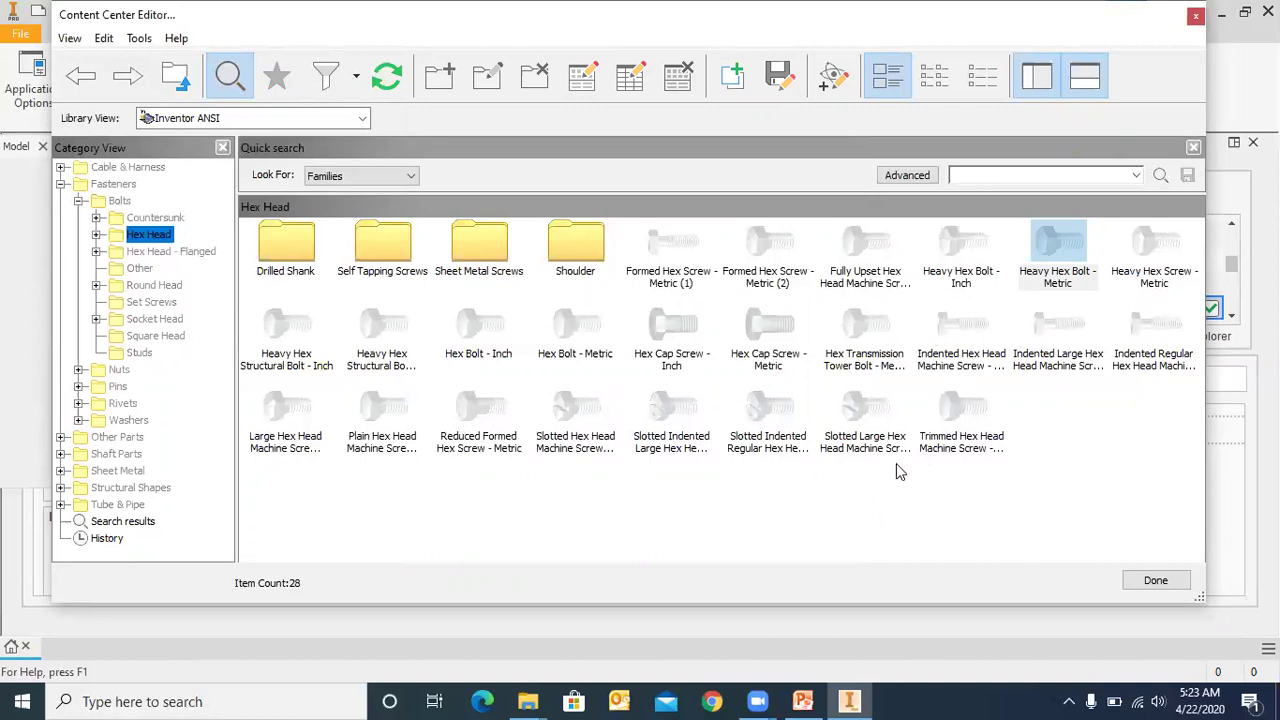
- Switch the library view to Training library and check its Hex Head category for the copied bolt family
left_click(363, 121)
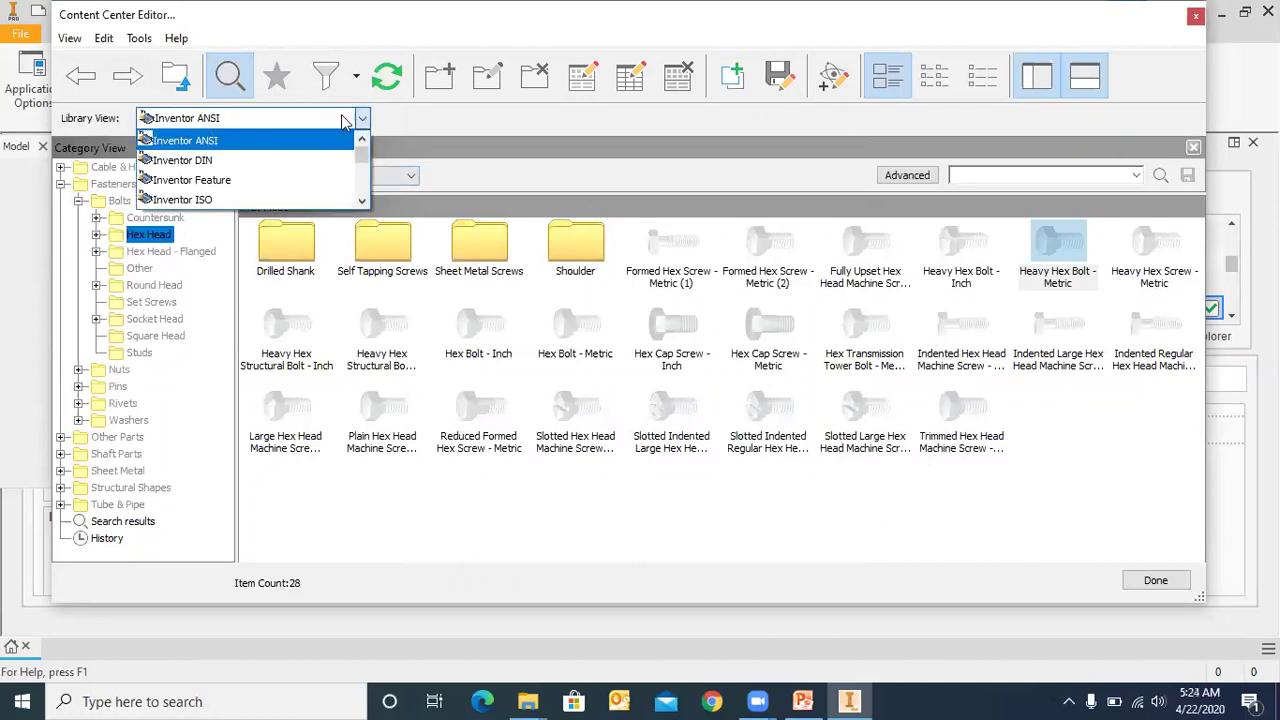
scroll(268, 150, "down", 2)
left_click(220, 180)
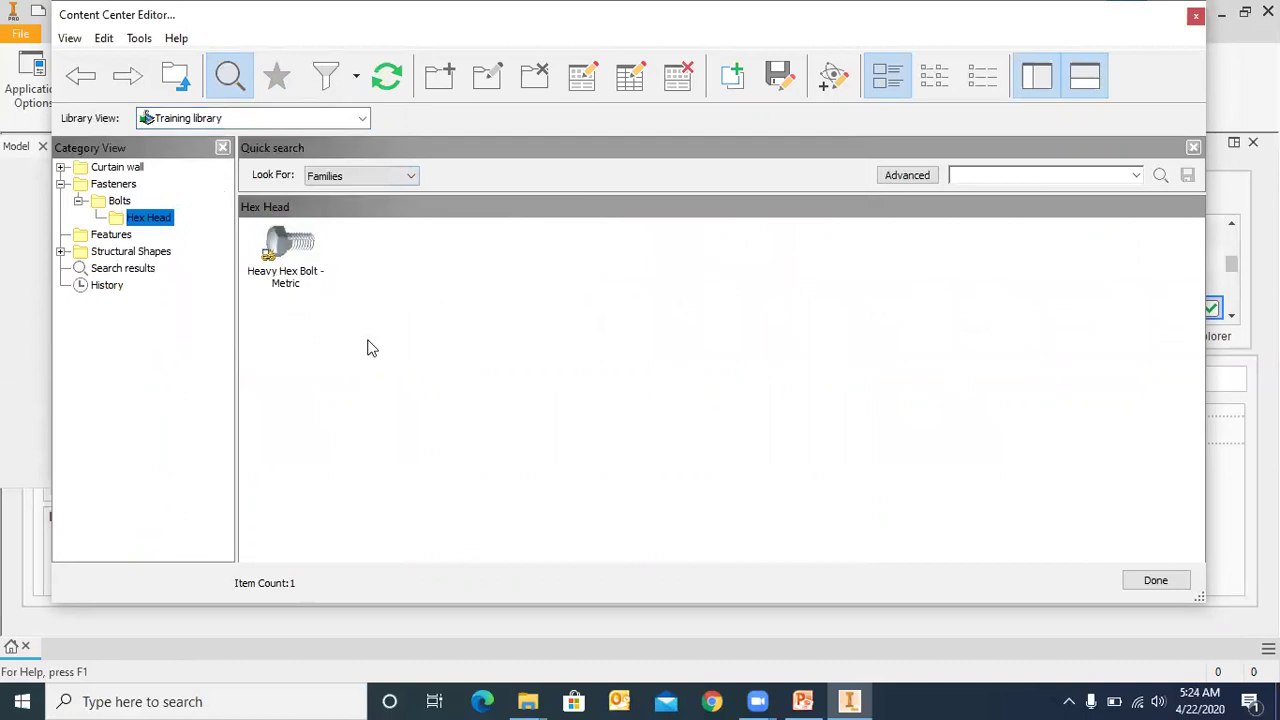
left_click(276, 258)
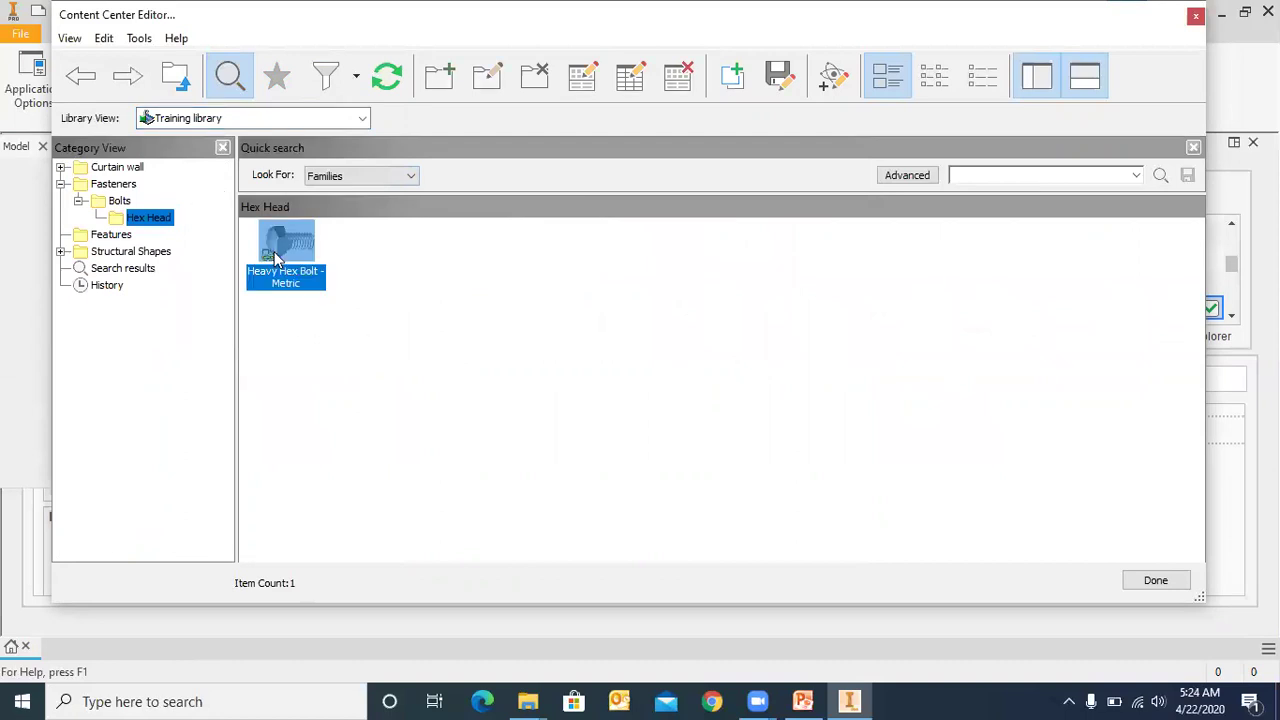
left_click(315, 298)
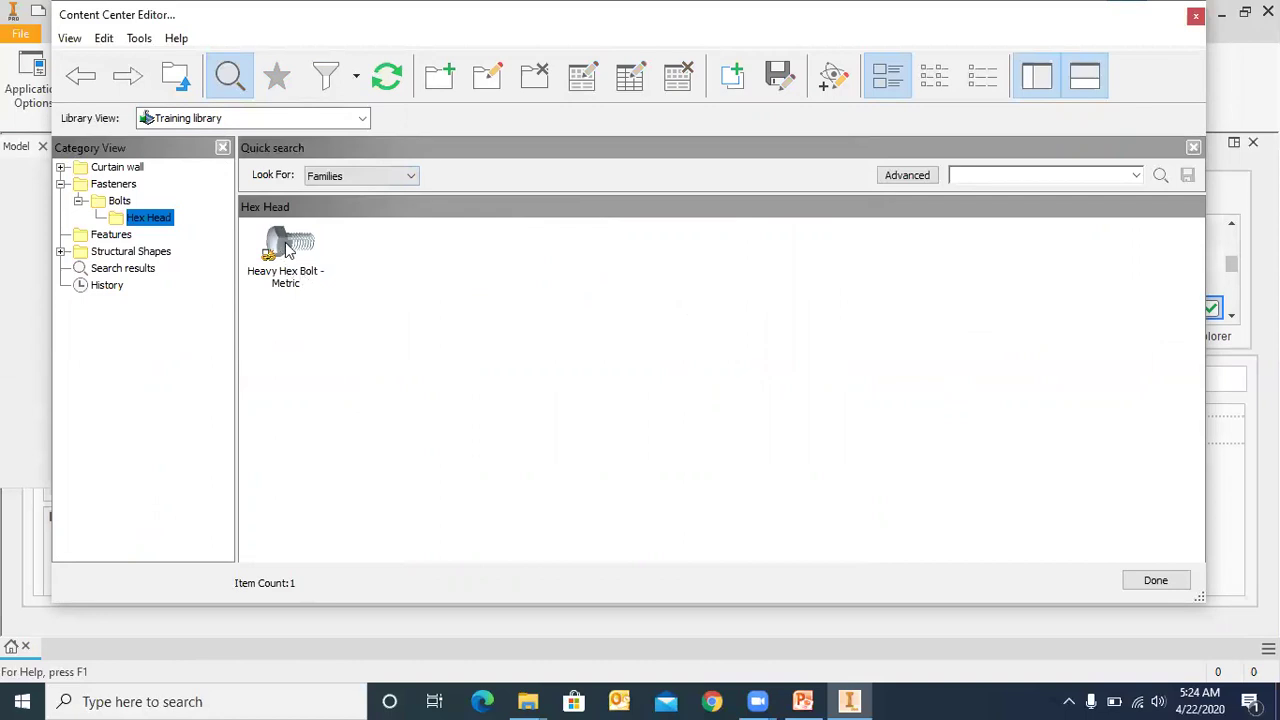
- Look through the available library views while keeping the Training library selected
left_click(355, 120)
scroll(261, 160, "up", 5)
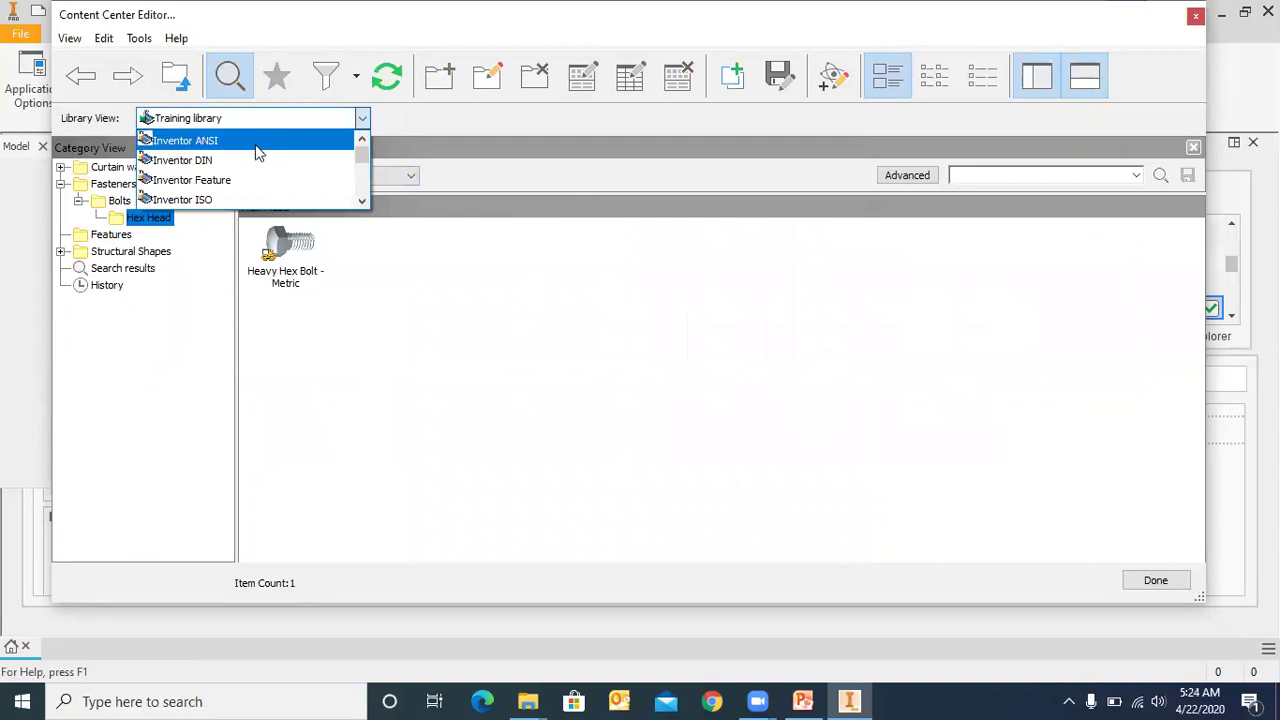
left_click(343, 357)
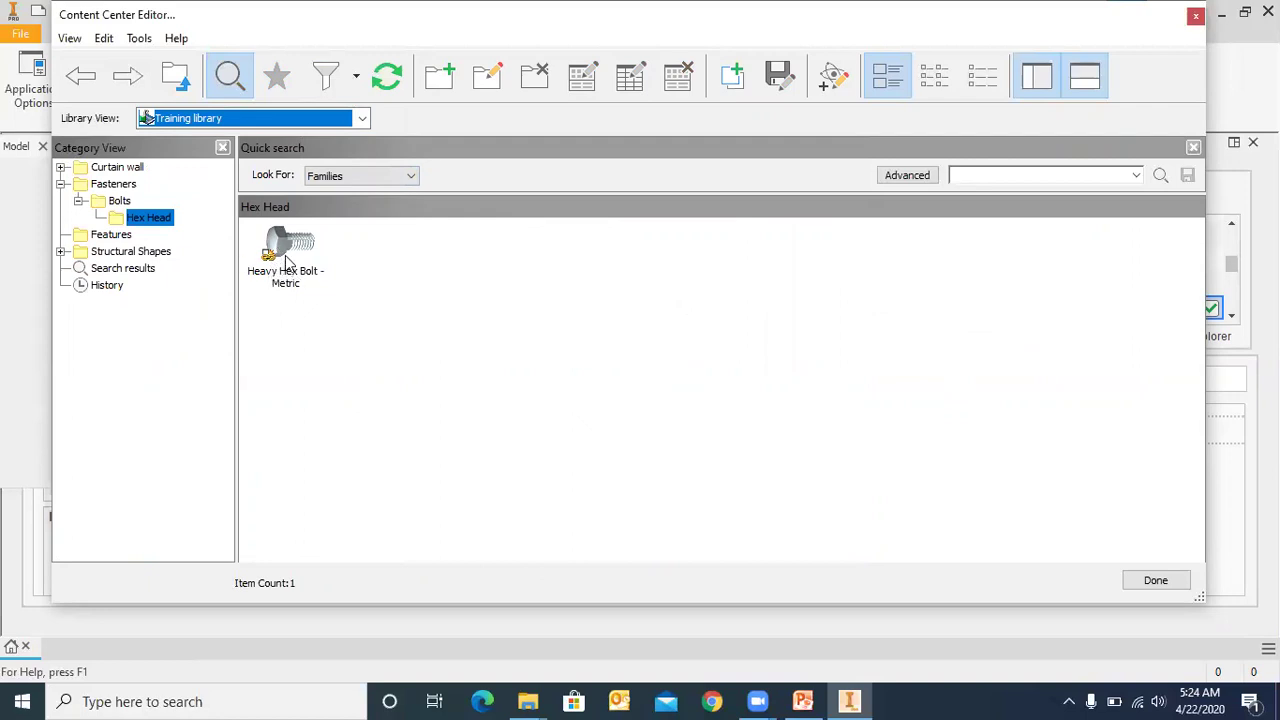
left_click(362, 118)
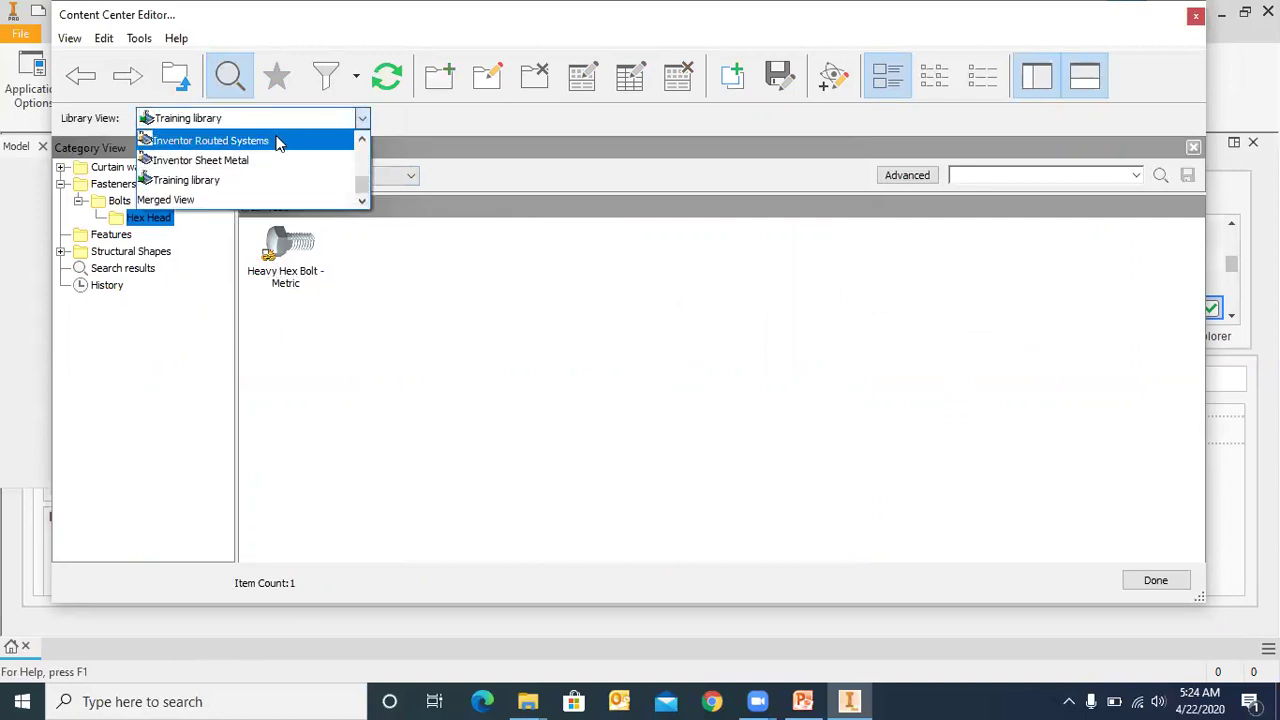
scroll(224, 165, "up", 3)
left_click(391, 334)
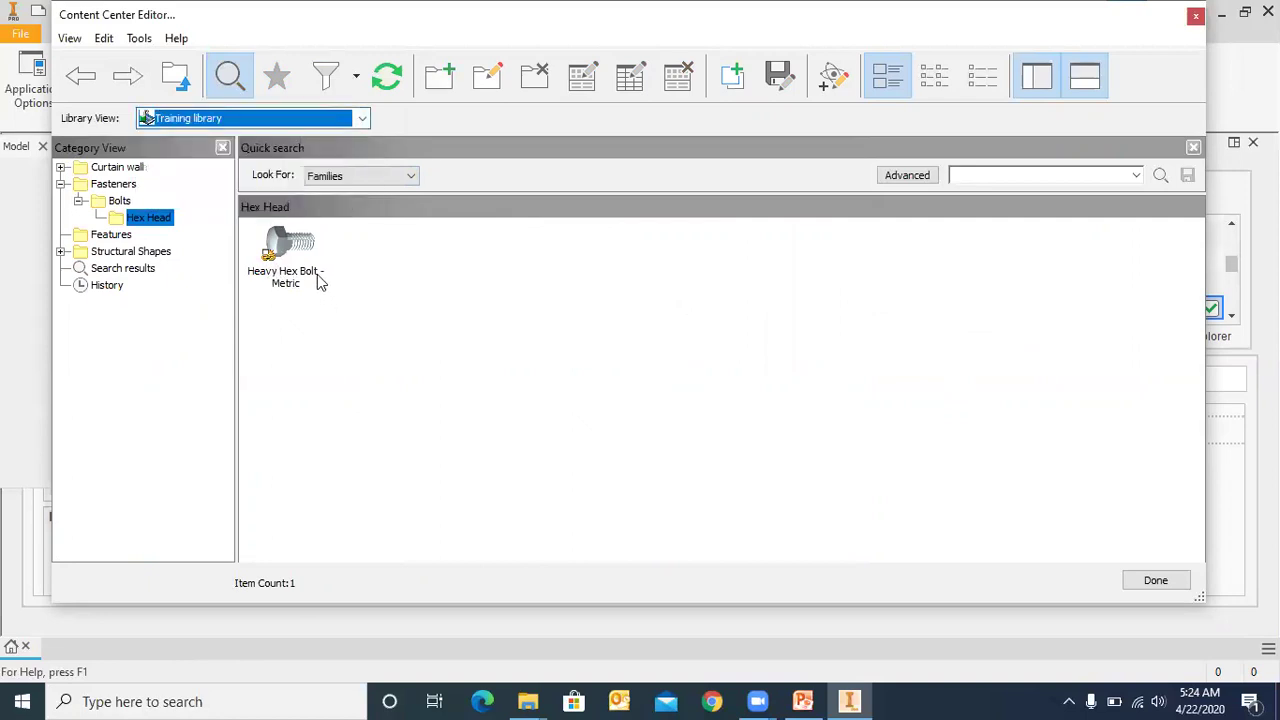
- Review the commands available for the copied Heavy Hex Bolt - Metric family, including Move To and Suppress Link, without applying any
right_click(286, 240)
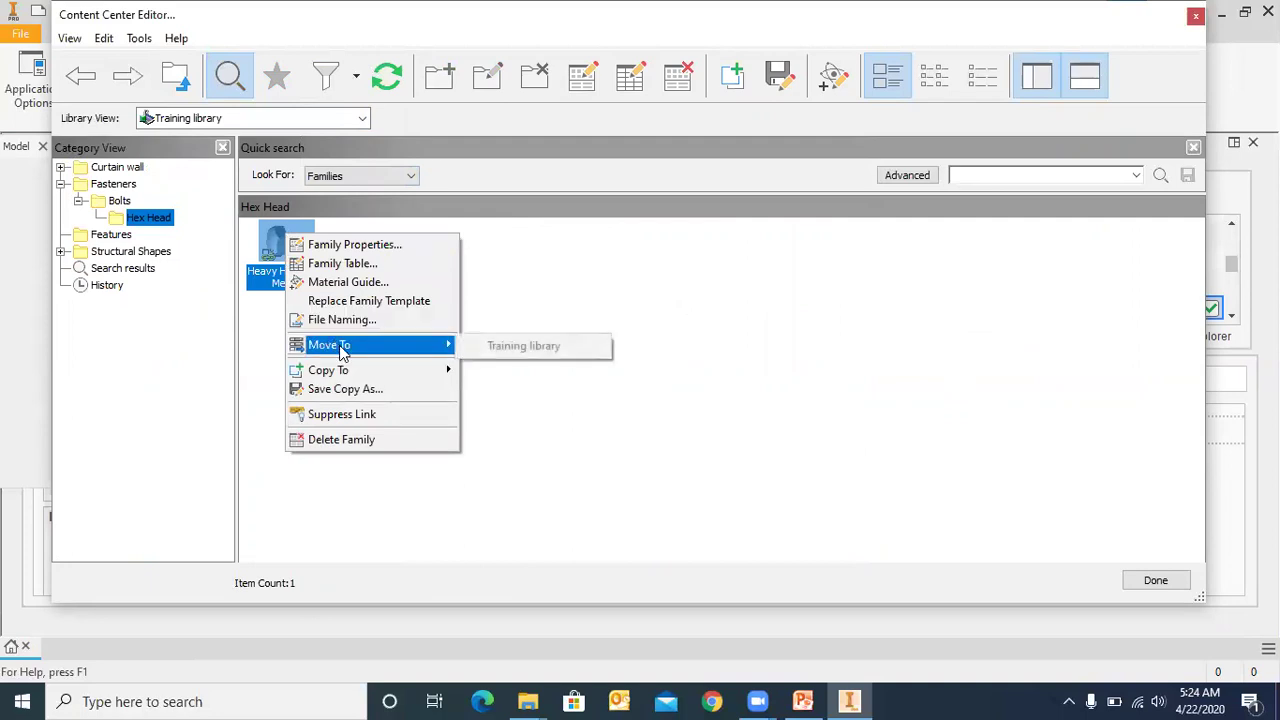
mouse_move(441, 350)
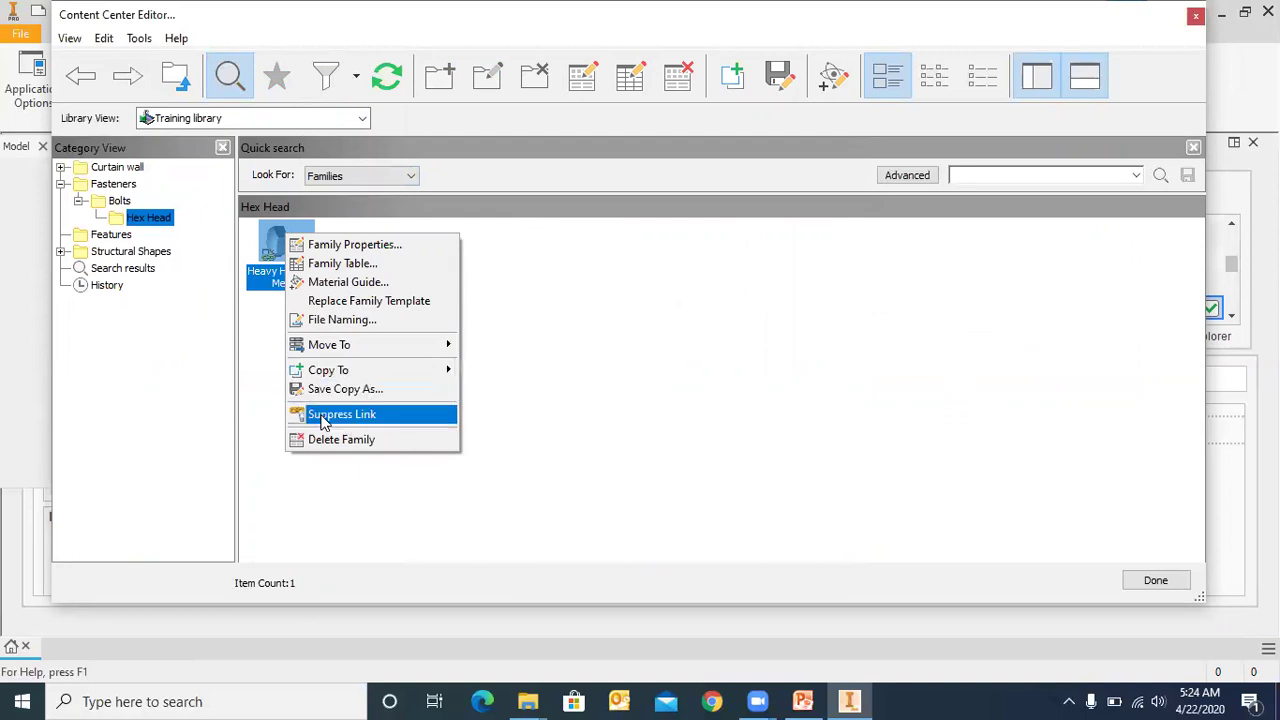
left_click(660, 406)
right_click(310, 258)
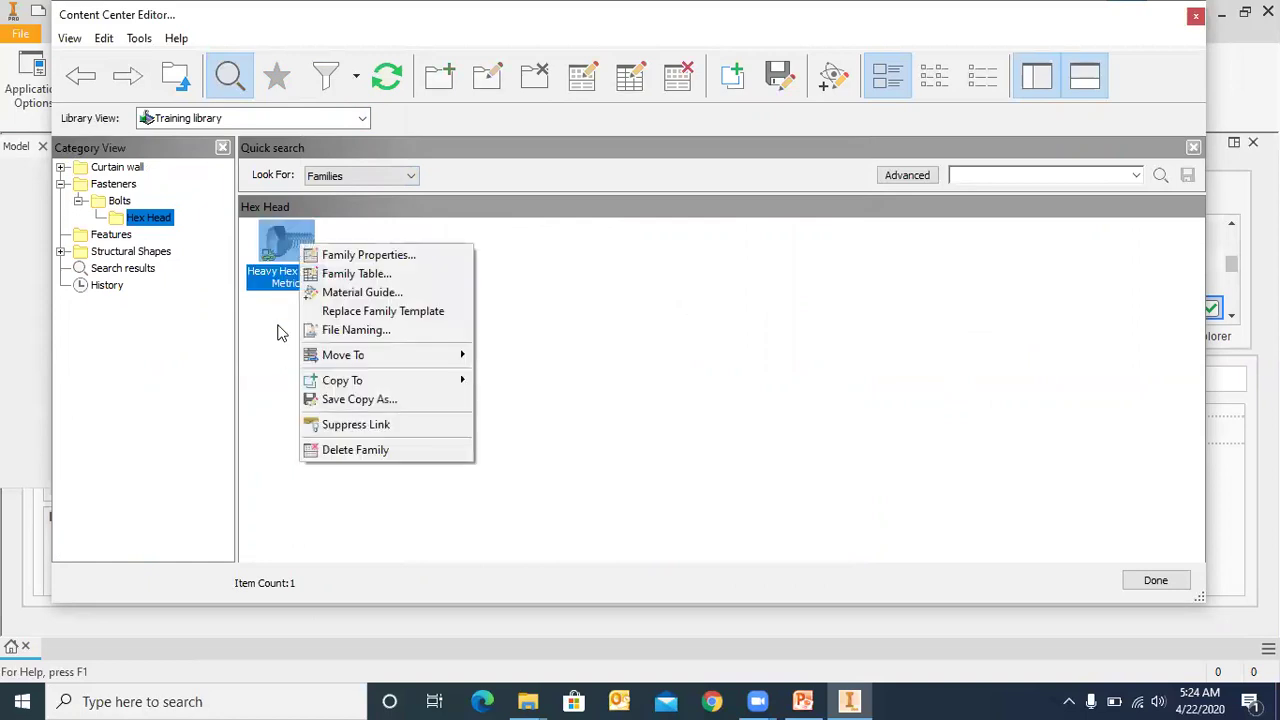
left_click(278, 345)
right_click(283, 254)
left_click(265, 318)
- Inspect the Family Properties of Heavy Hex Bolt - Metric, covering its general data, parameter mapping, thumbnail and parent link
right_click(283, 254)
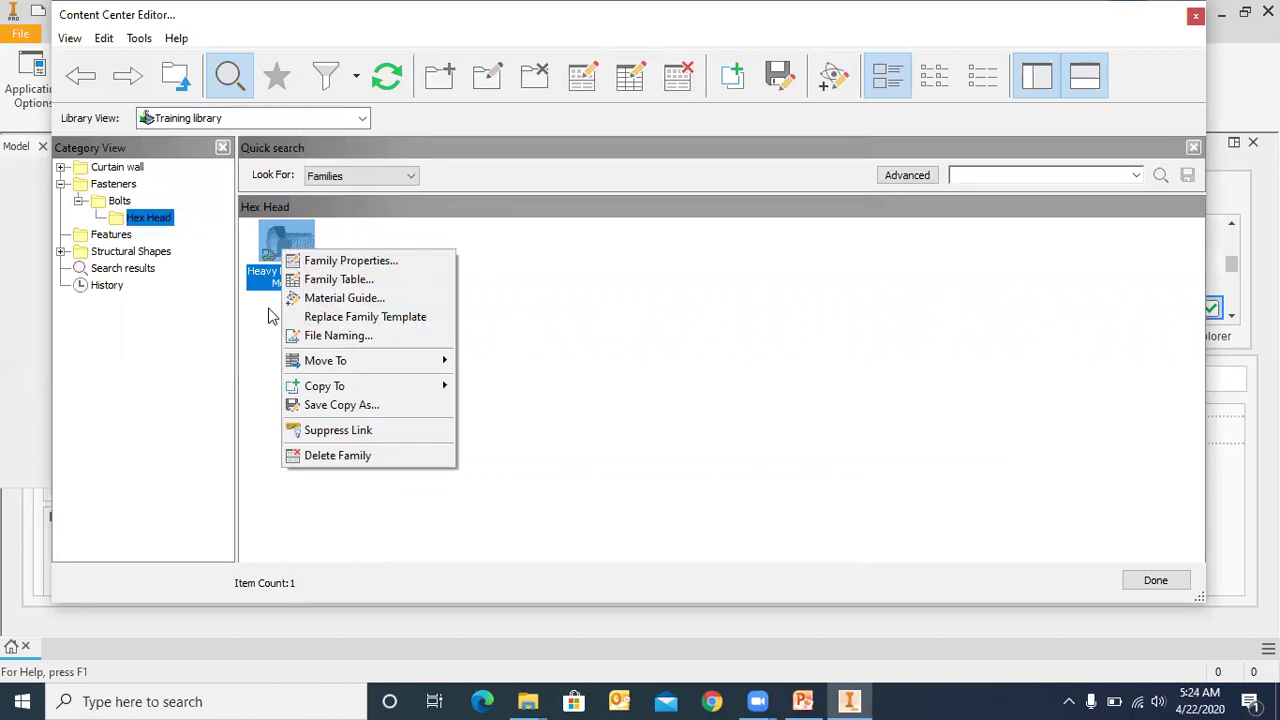
left_click(325, 260)
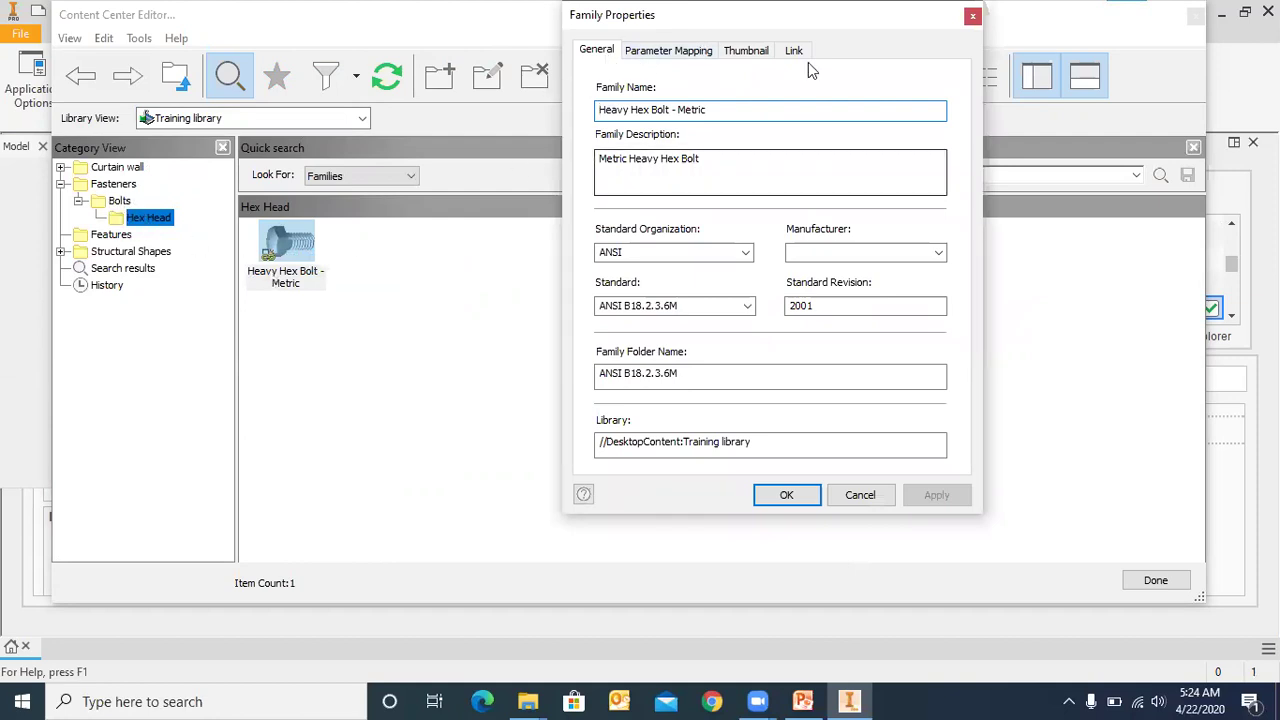
left_click_drag(819, 22, 625, 128)
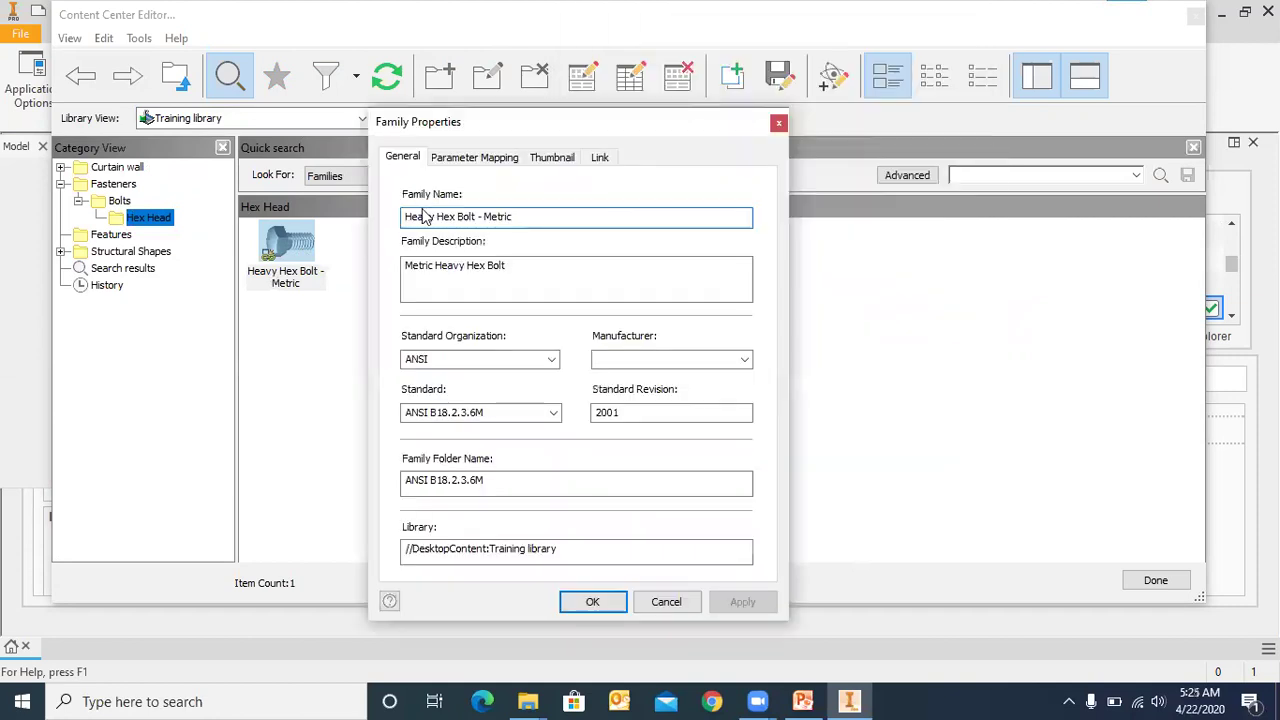
left_click(472, 160)
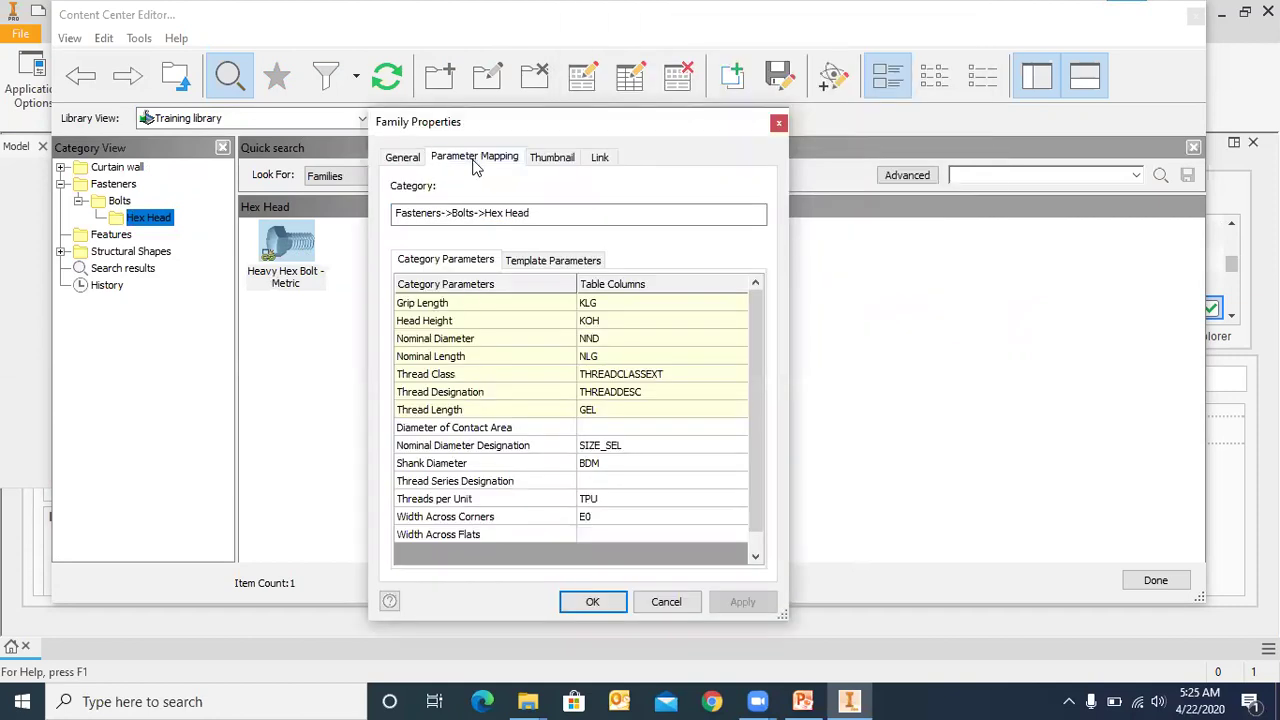
scroll(437, 362, "down", 1)
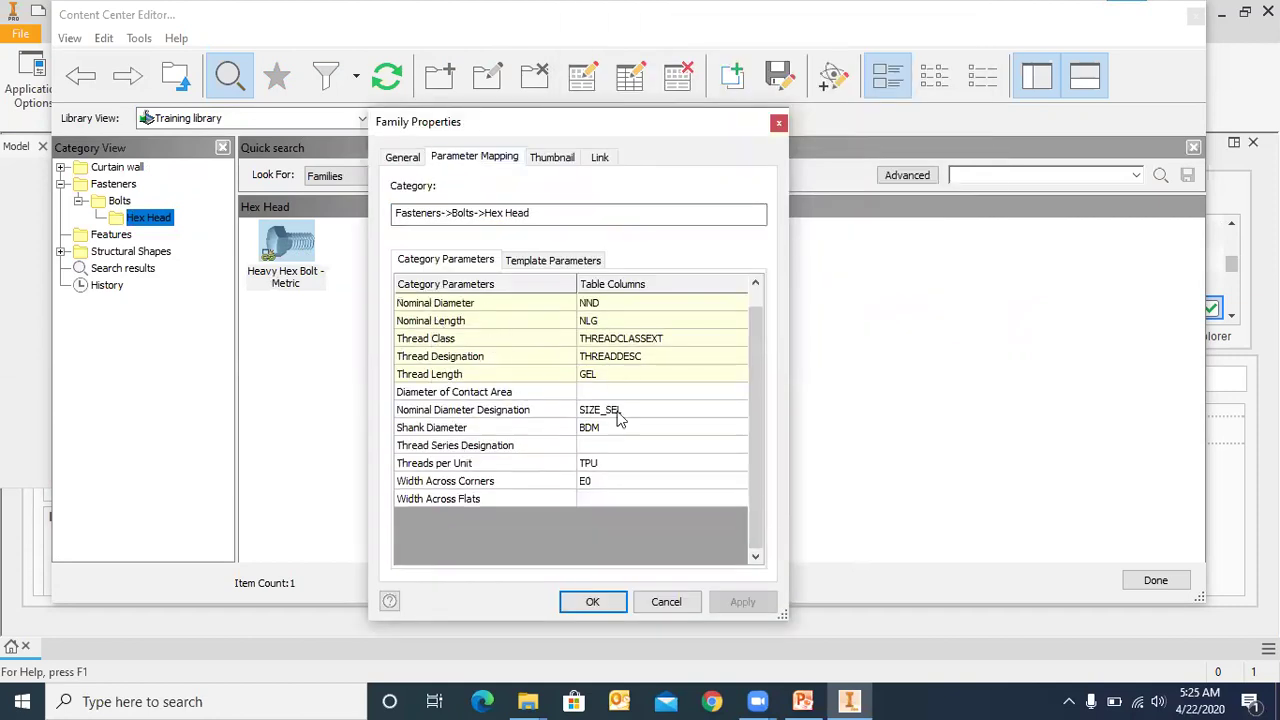
left_click(556, 160)
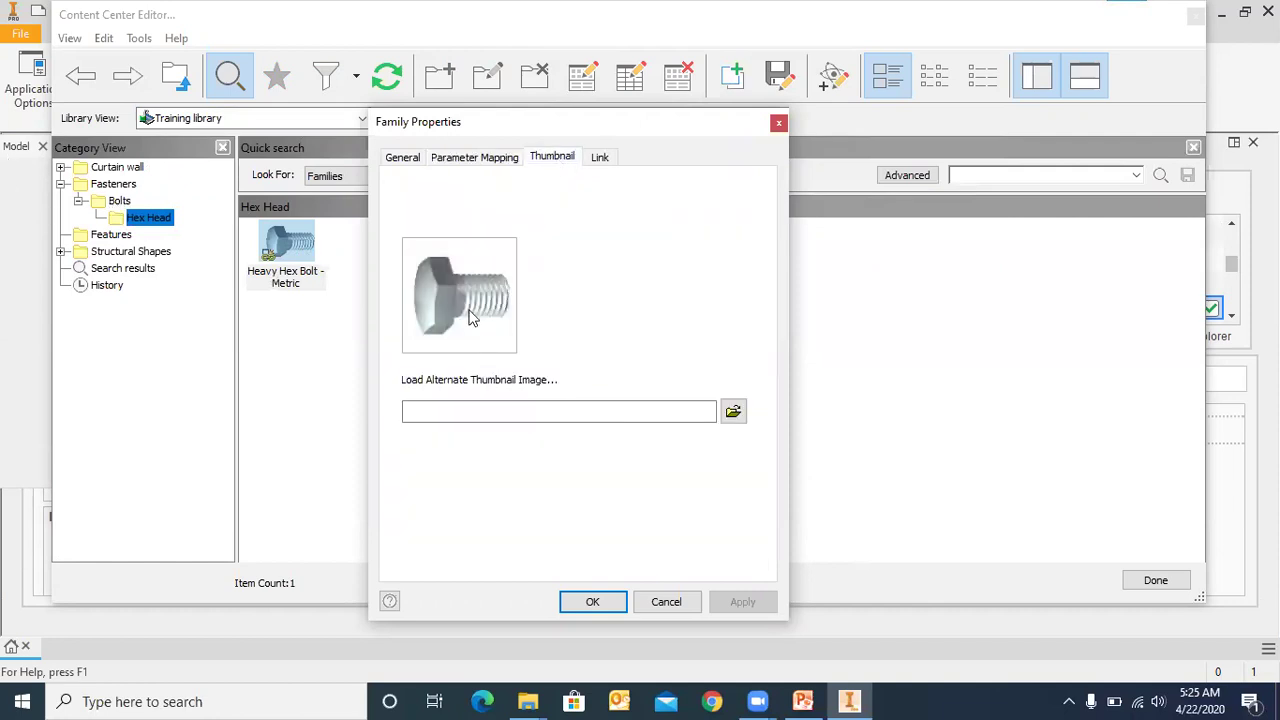
left_click(606, 157)
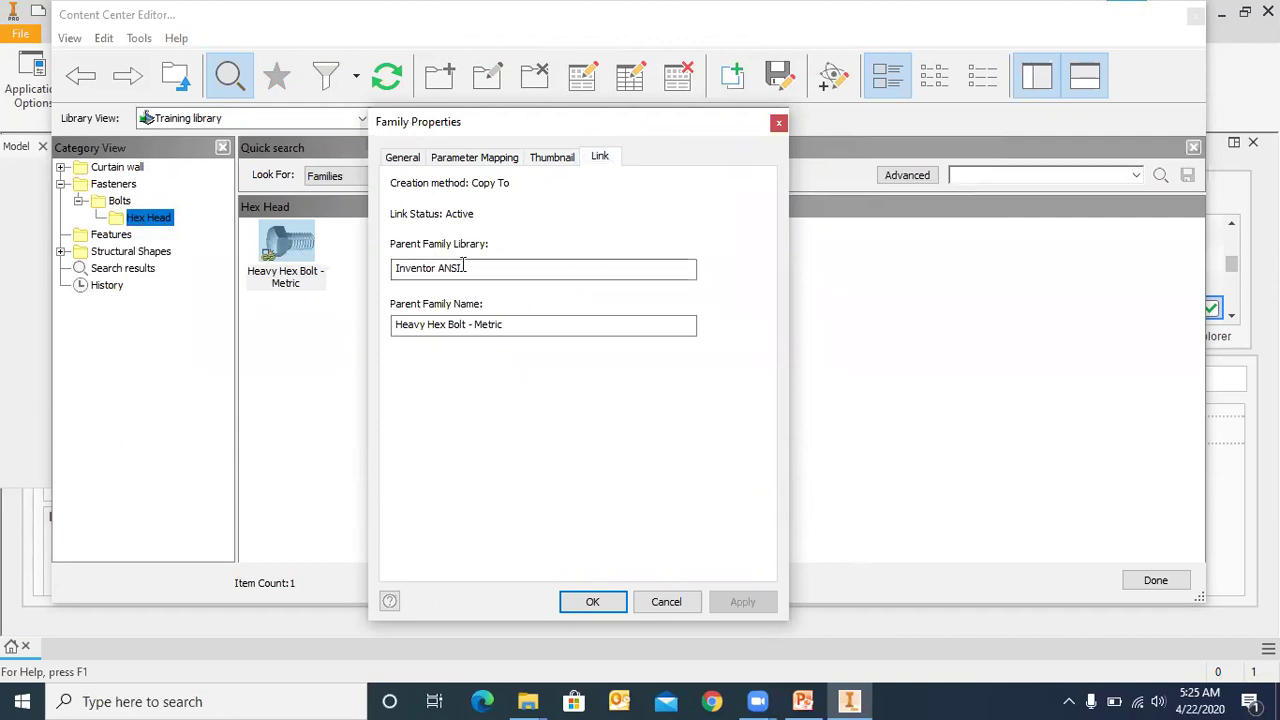
left_click(428, 157)
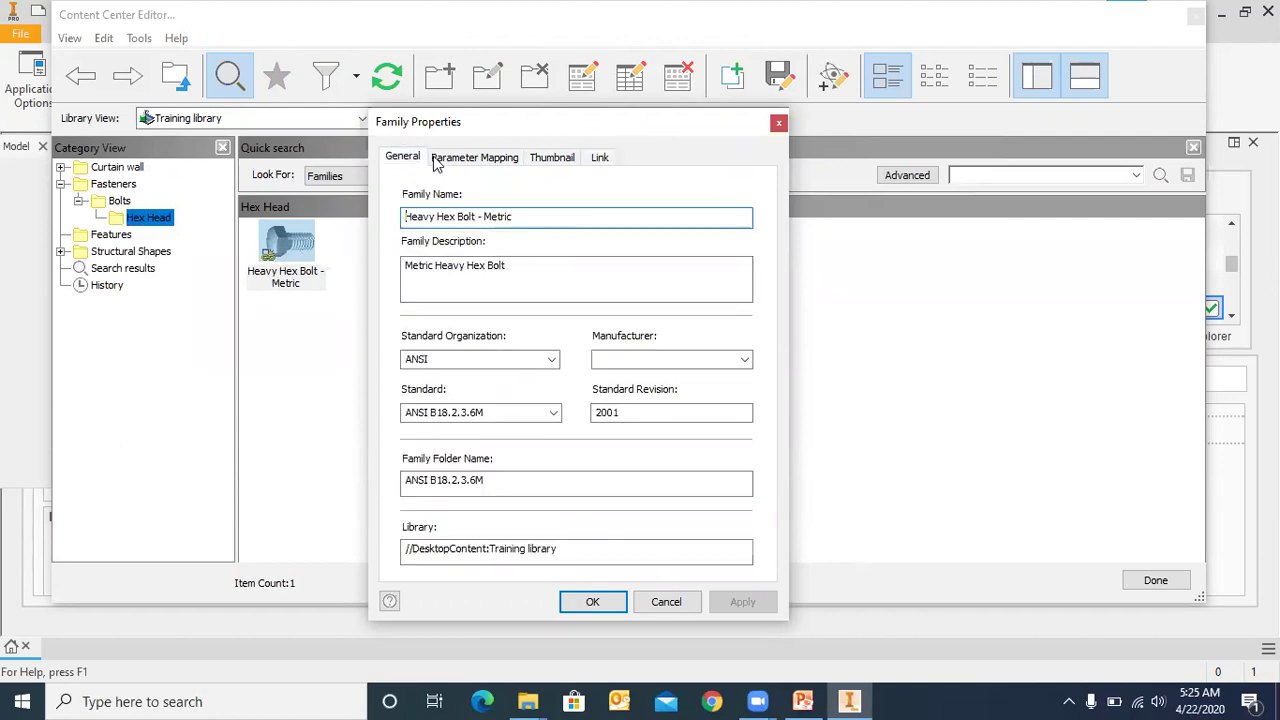
- Recheck the family's property pages, compare its category and template parameter mappings, and close the properties without changes
left_click_drag(541, 135, 486, 82)
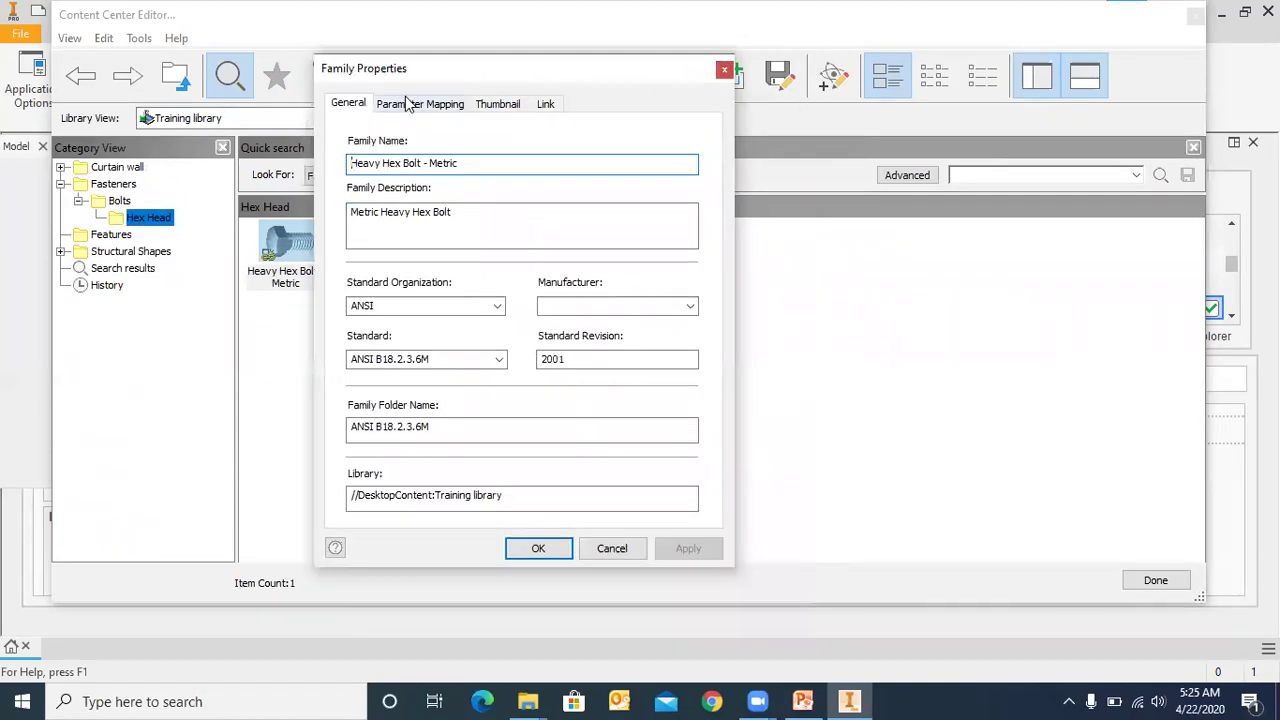
left_click(422, 104)
left_click(490, 104)
left_click(532, 106)
left_click(414, 106)
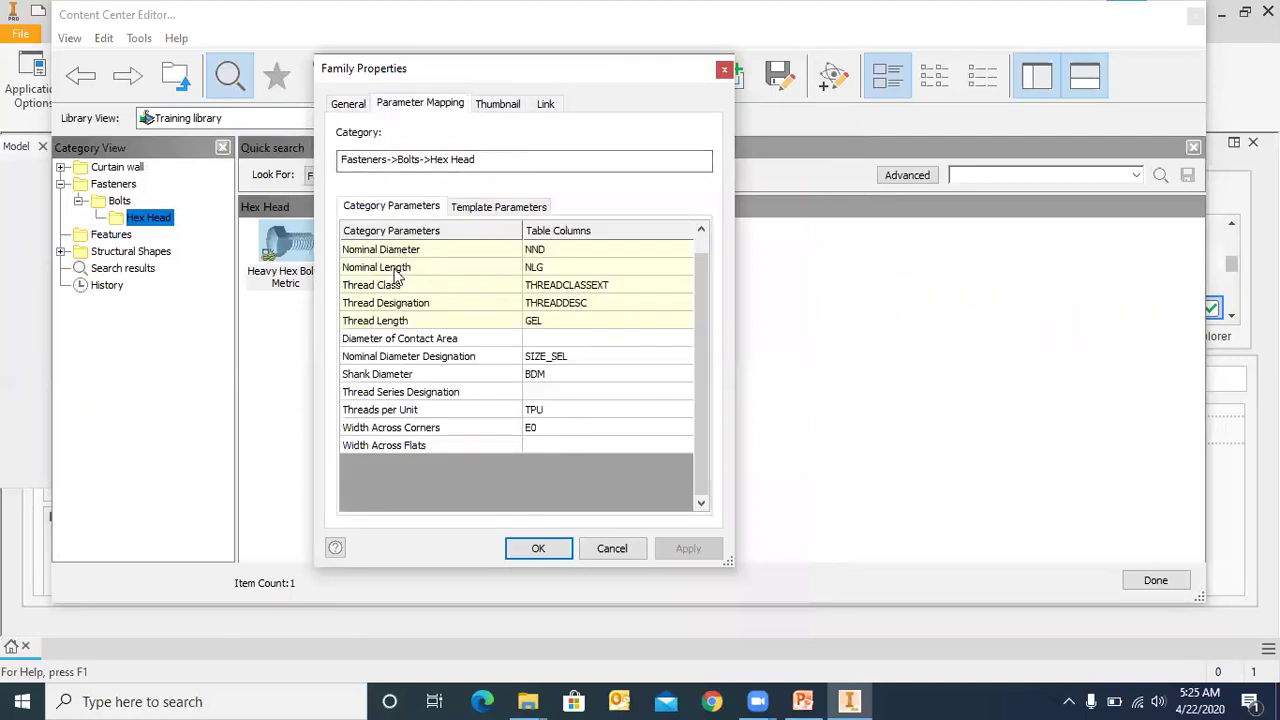
left_click(513, 207)
left_click(416, 210)
left_click(611, 549)
- Open the family table of Heavy Hex Bolt - Metric in the Training library for review
right_click(293, 247)
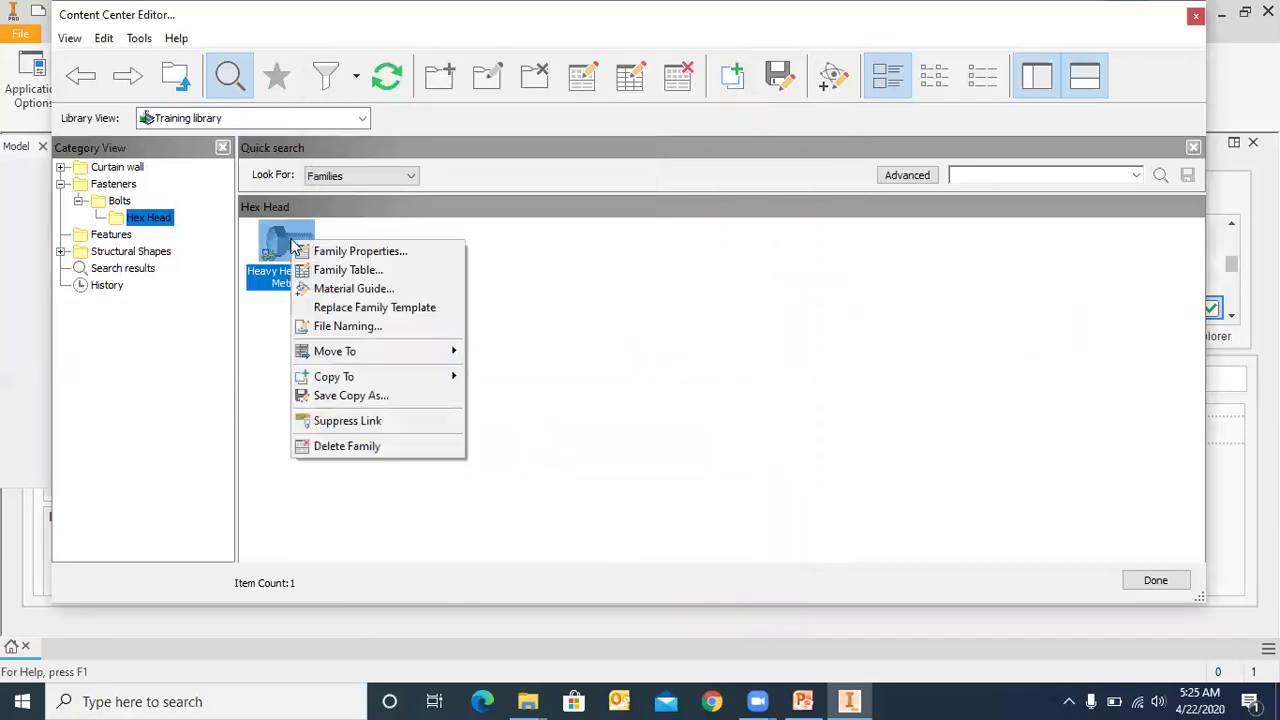
left_click(350, 270)
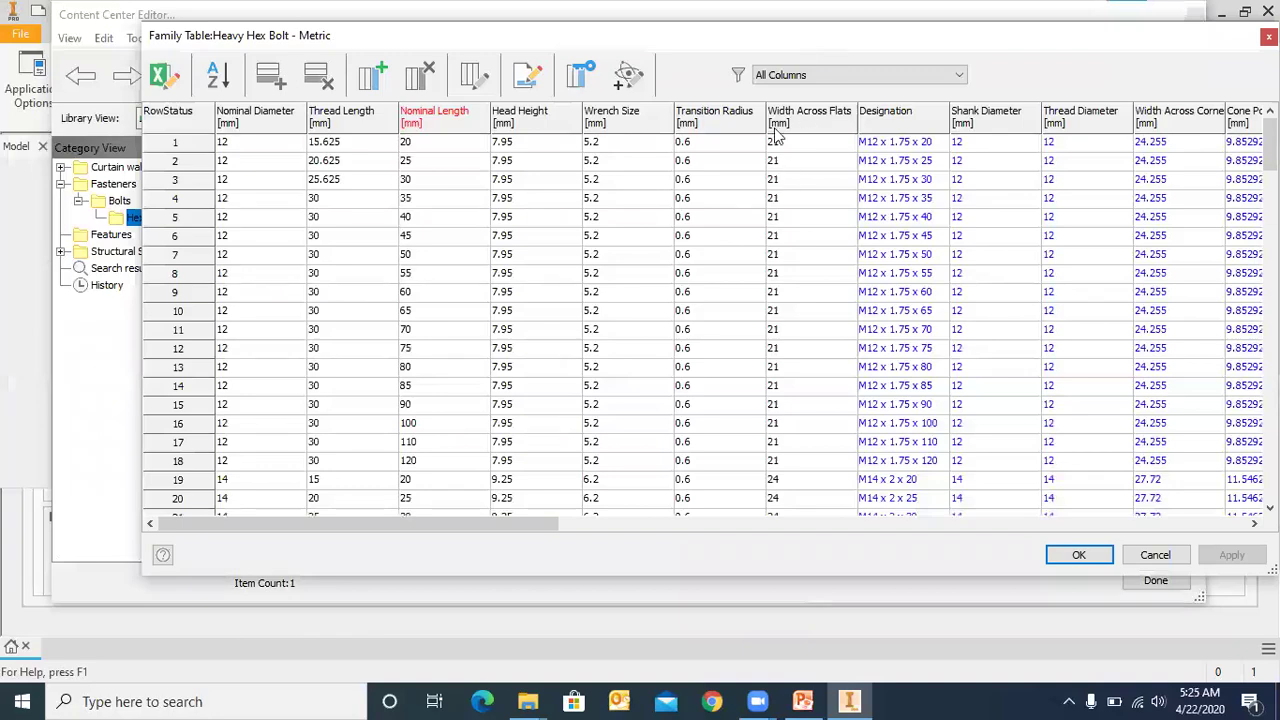
left_click(706, 583)
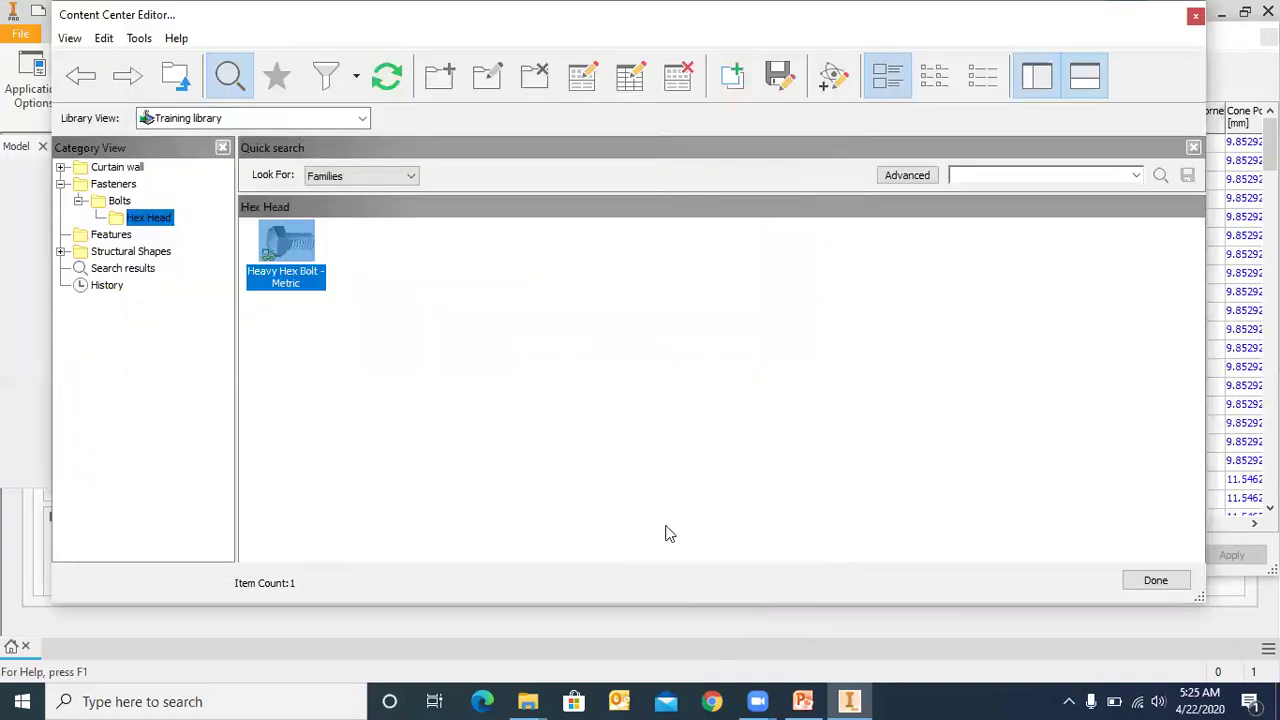
left_click(1227, 57)
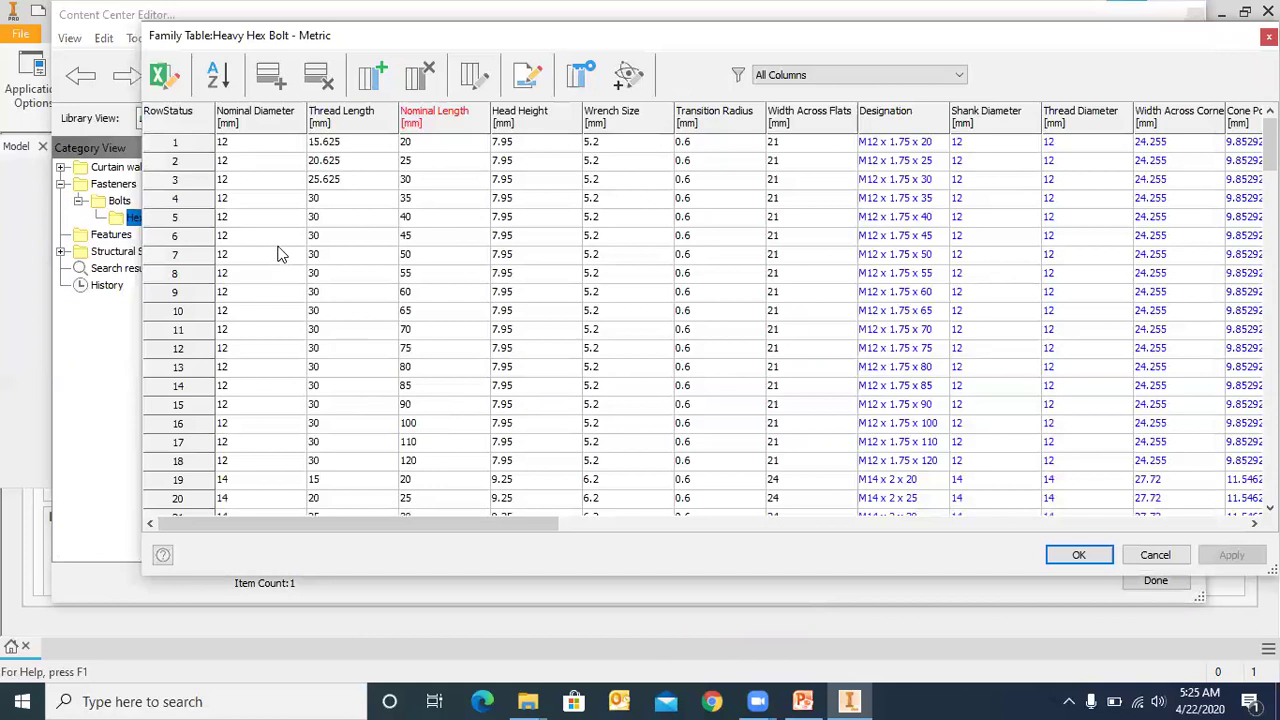
- Add a blank row after row 147, the last row of the Heavy Hex Bolt - Metric family table
scroll(310, 244, "down", 4)
scroll(257, 300, "down", 3)
scroll(257, 300, "up", 7)
scroll(320, 360, "down", 20)
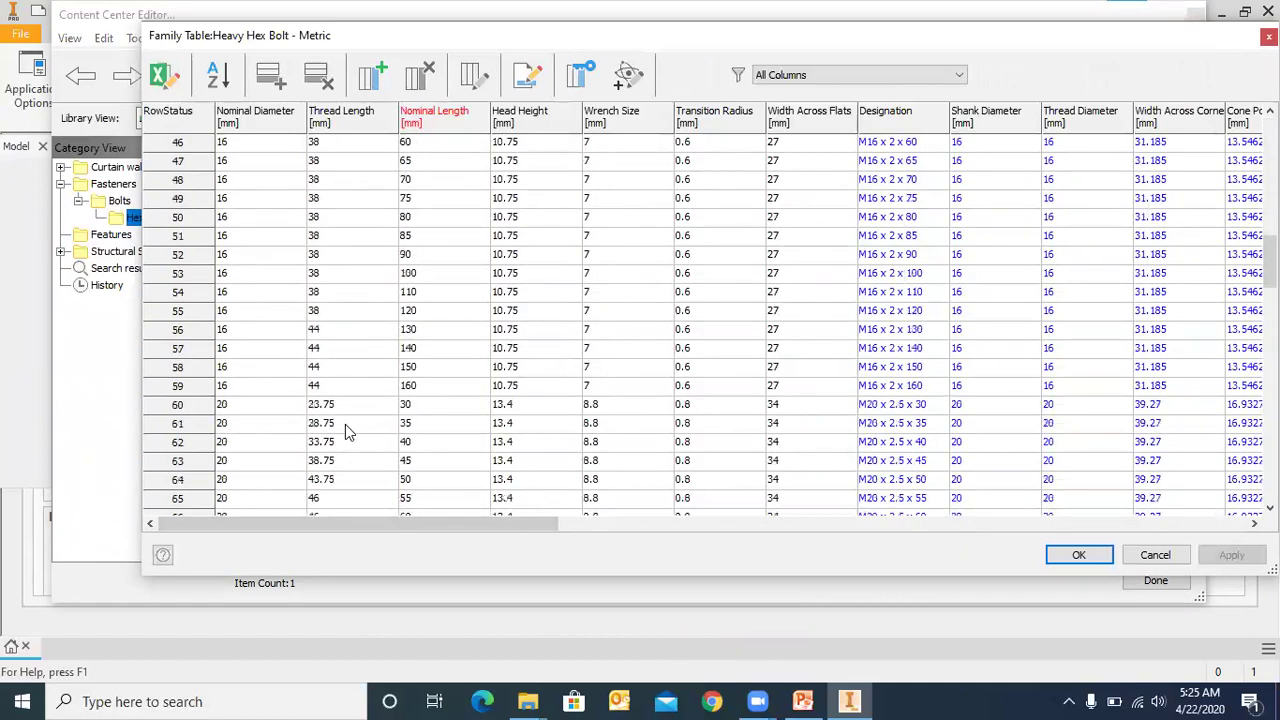
scroll(290, 418, "down", 11)
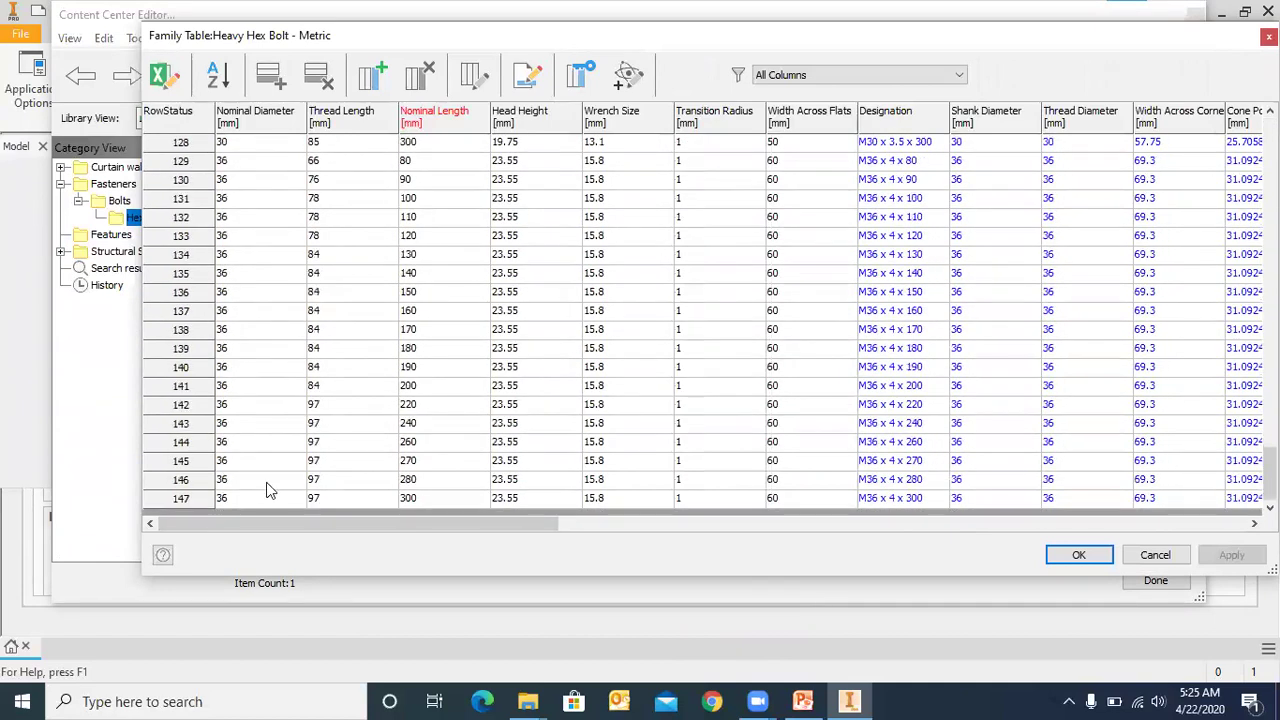
left_click(183, 500)
right_click(183, 503)
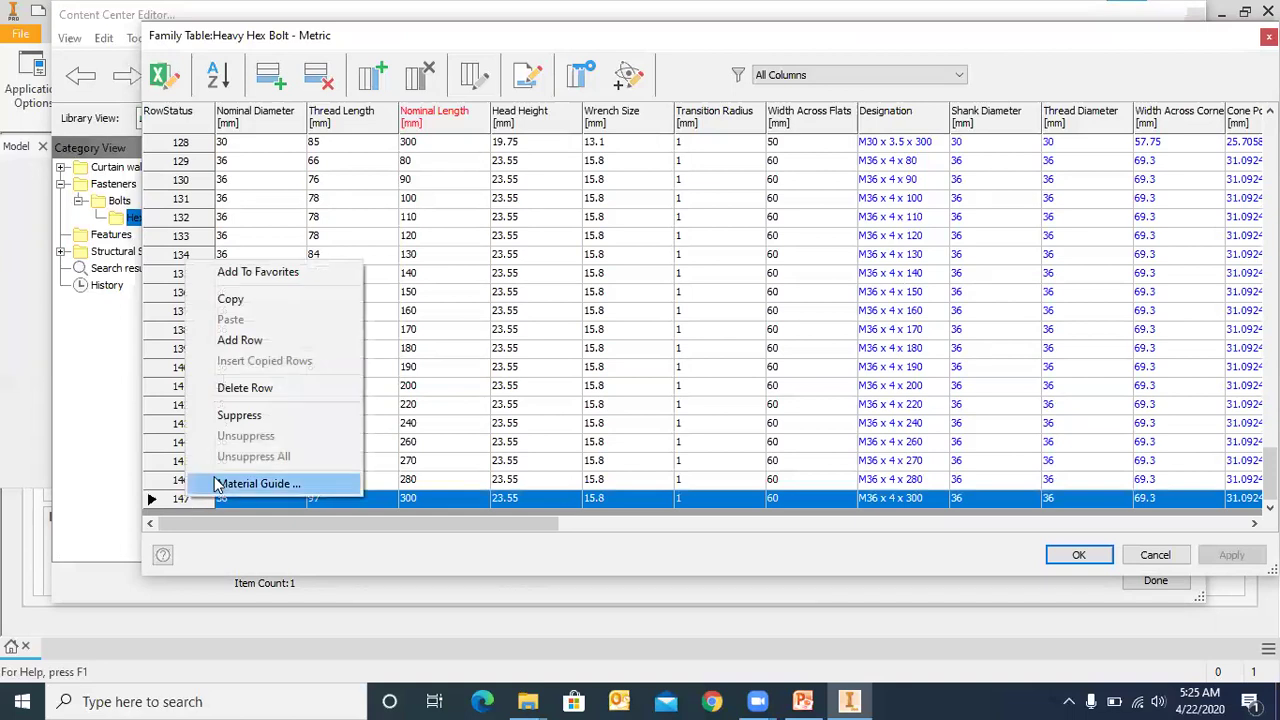
left_click(241, 343)
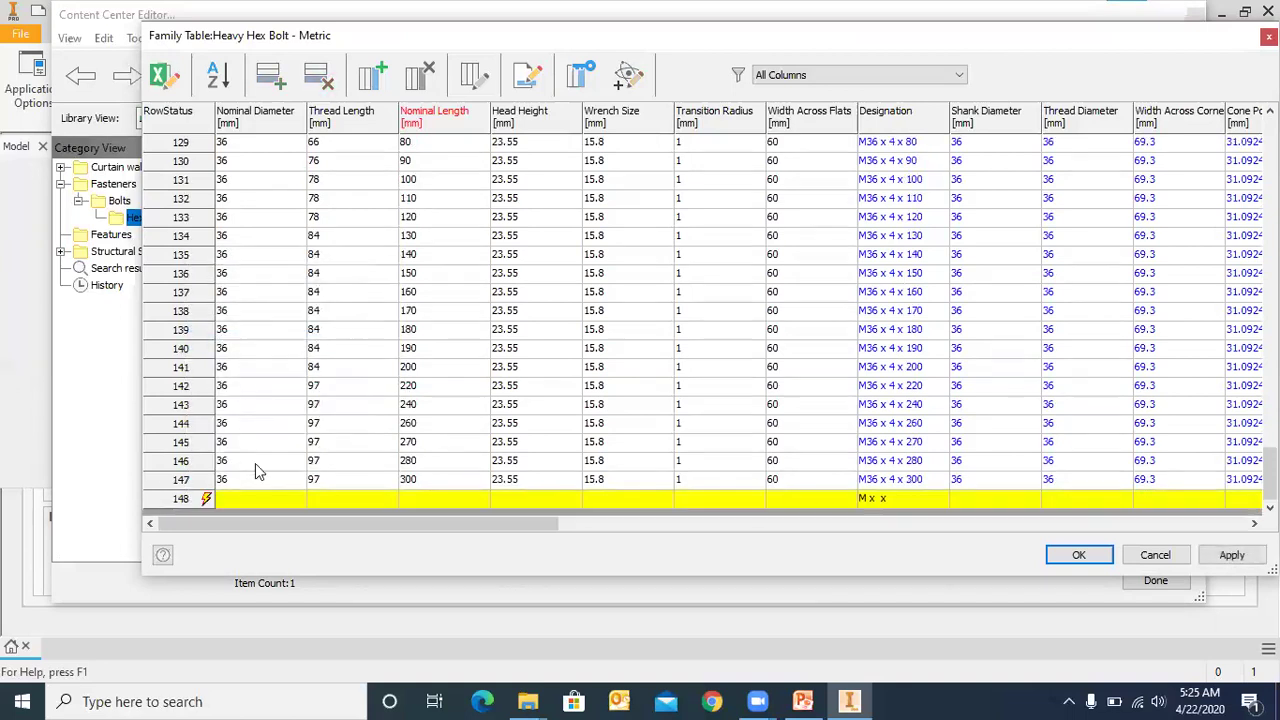
- Delete the blank row 148 from the end of the family table
right_click(185, 506)
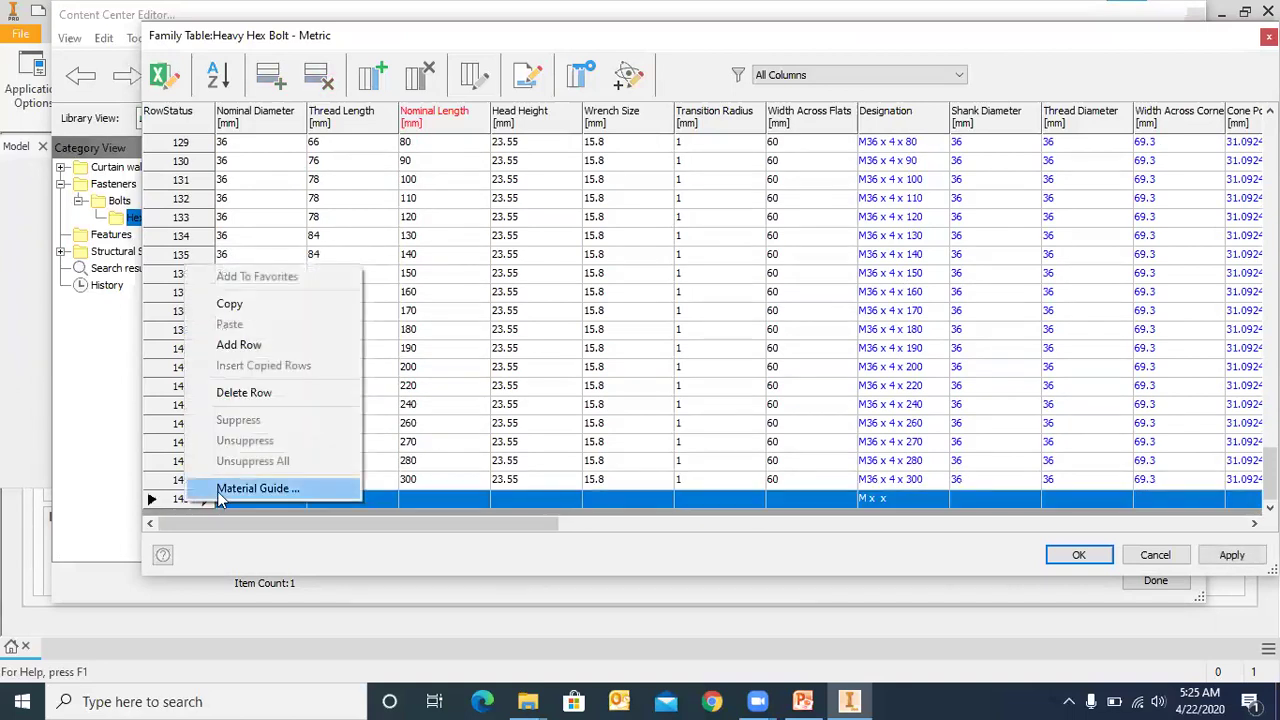
left_click(240, 395)
left_click(699, 416)
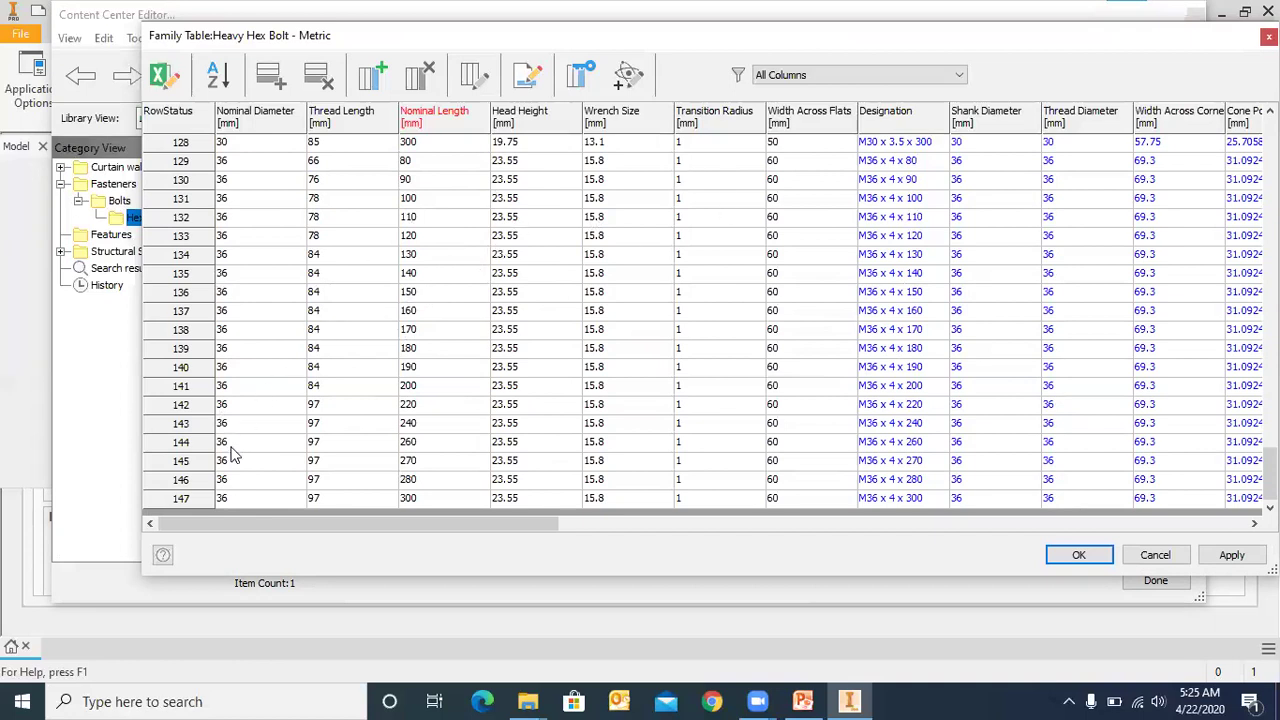
- Copy row 147 (M36 x 4 x 300) and insert four copies of it at the end of the table
right_click(181, 498)
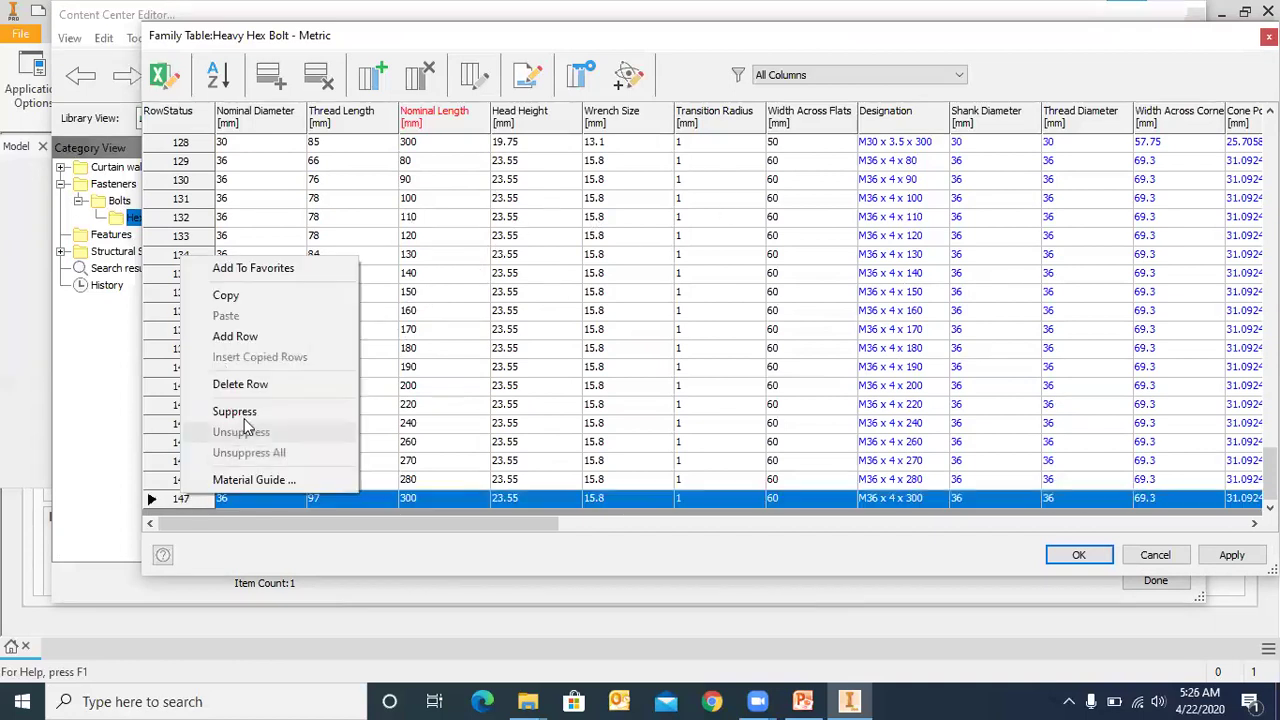
left_click(228, 296)
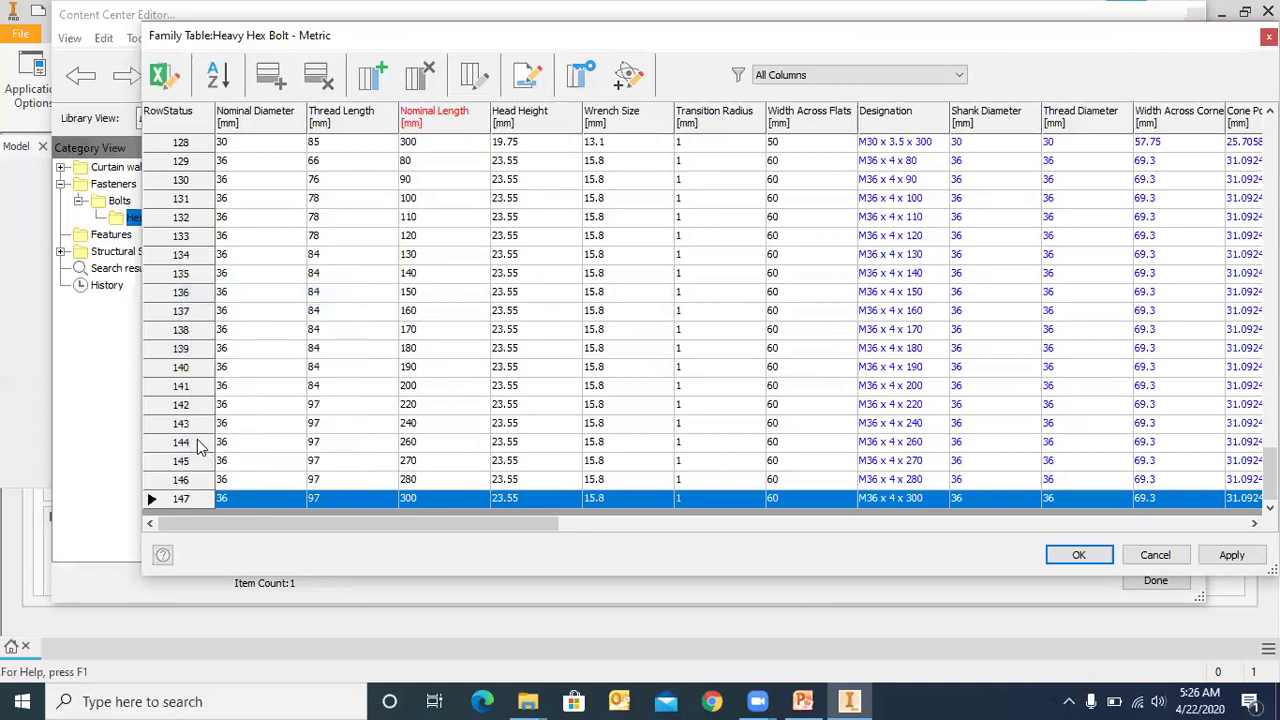
right_click(195, 499)
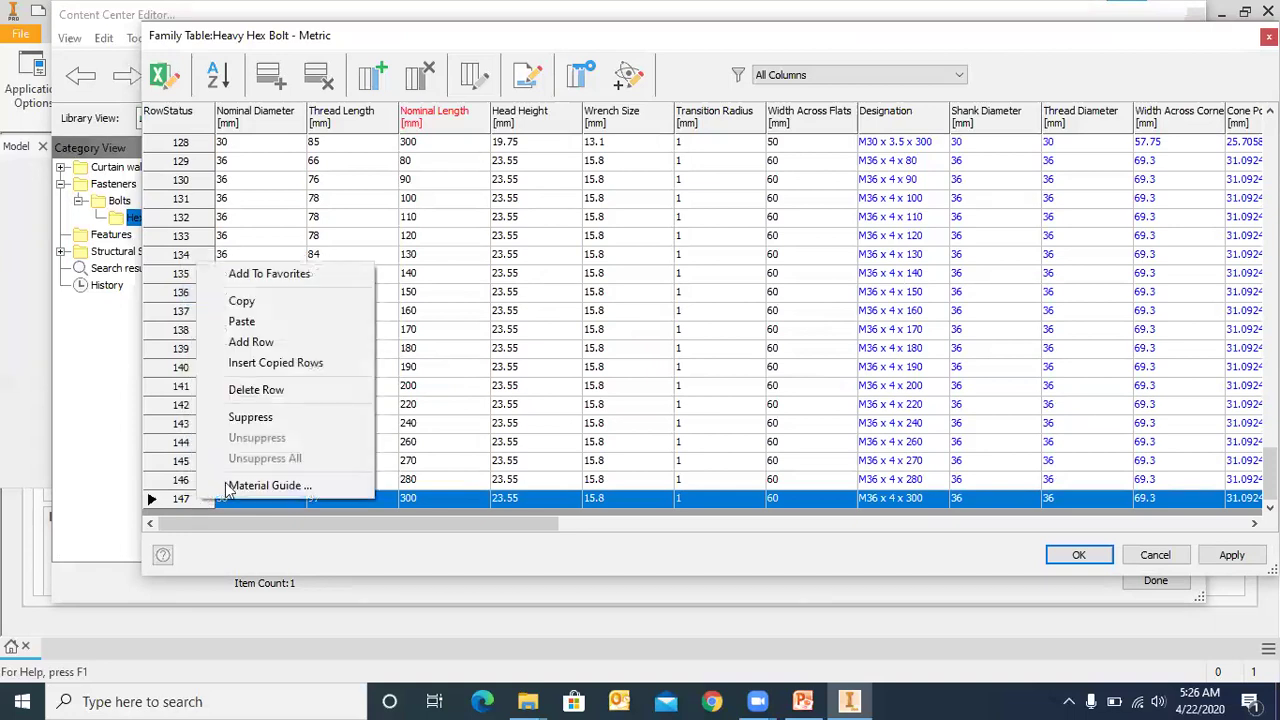
left_click(281, 363)
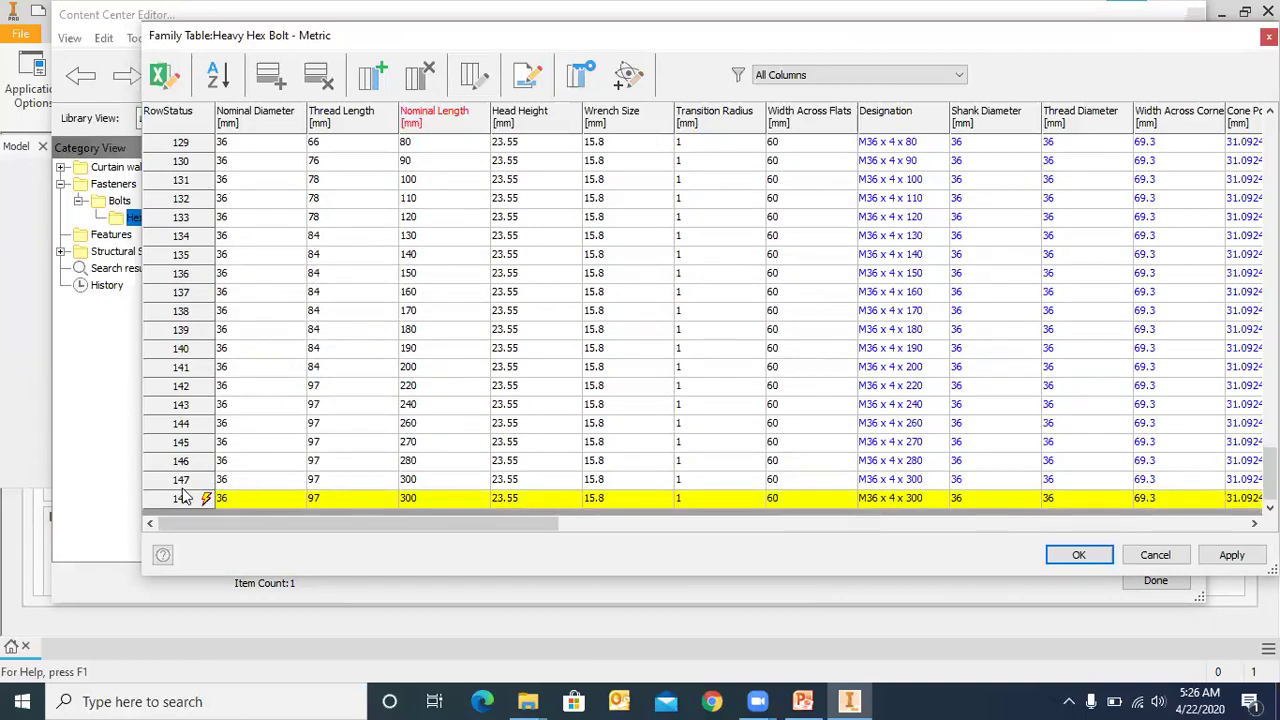
right_click(187, 503)
left_click(262, 363)
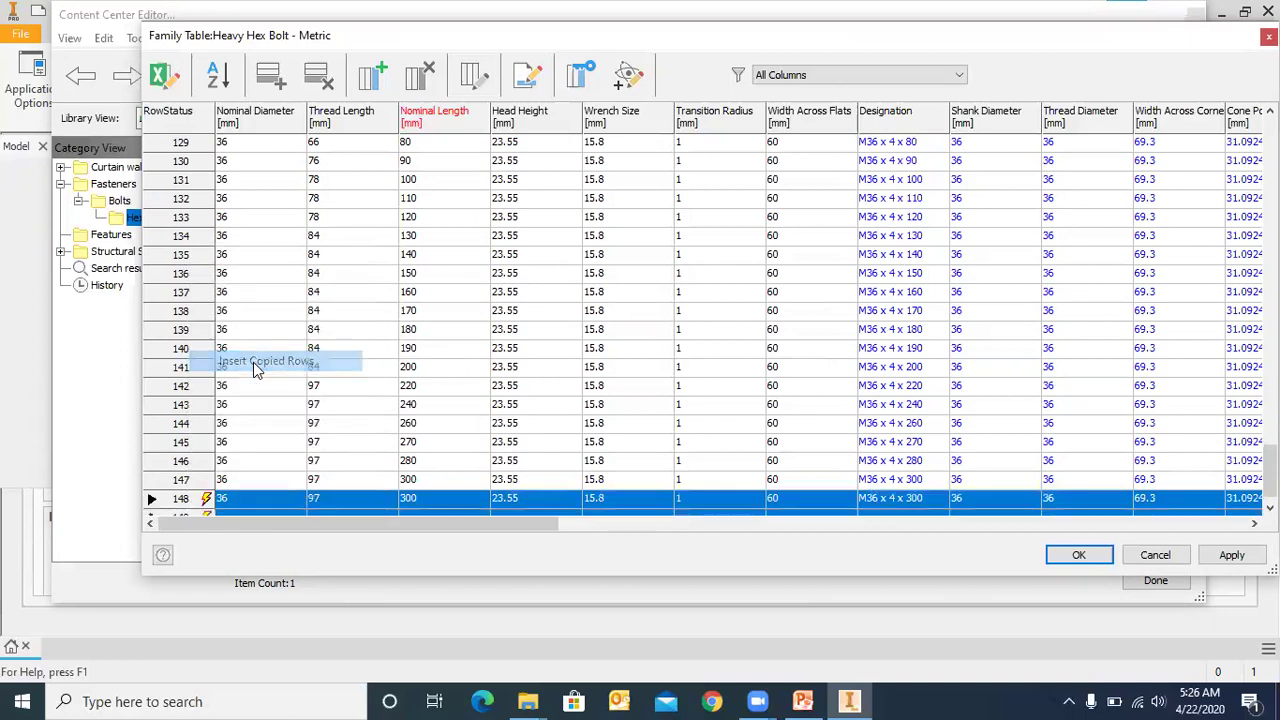
right_click(190, 503)
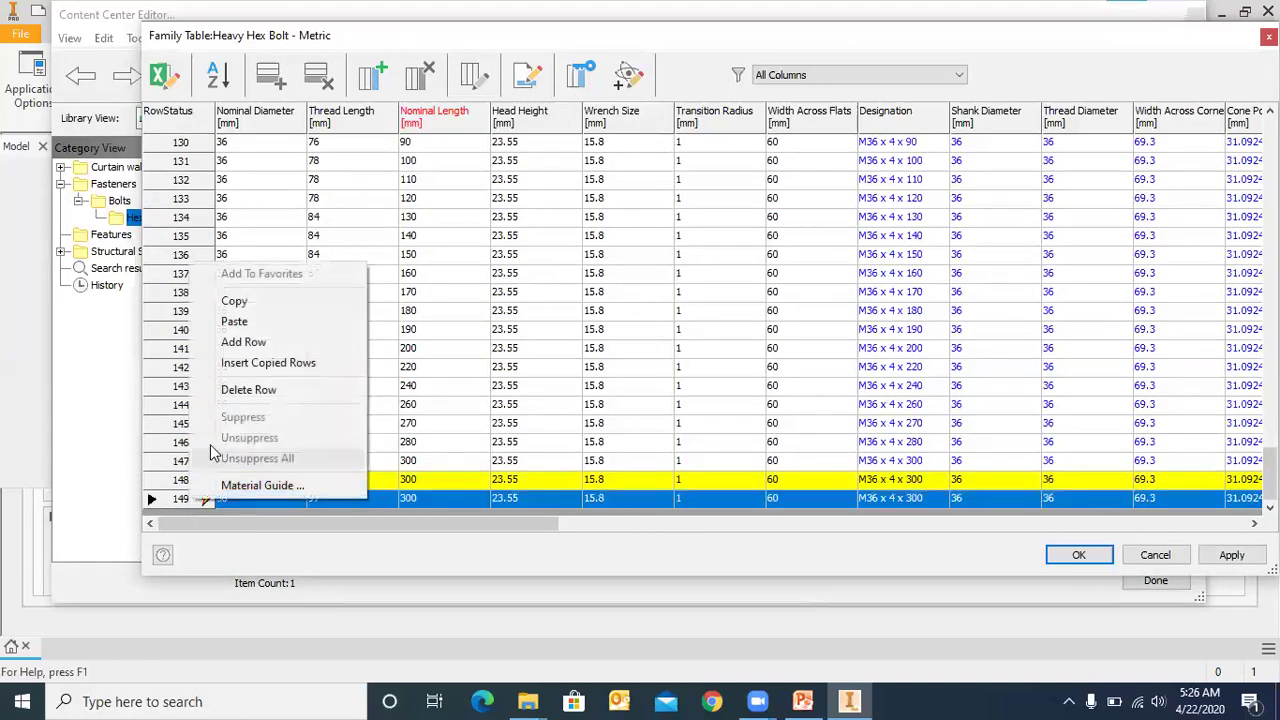
left_click(244, 364)
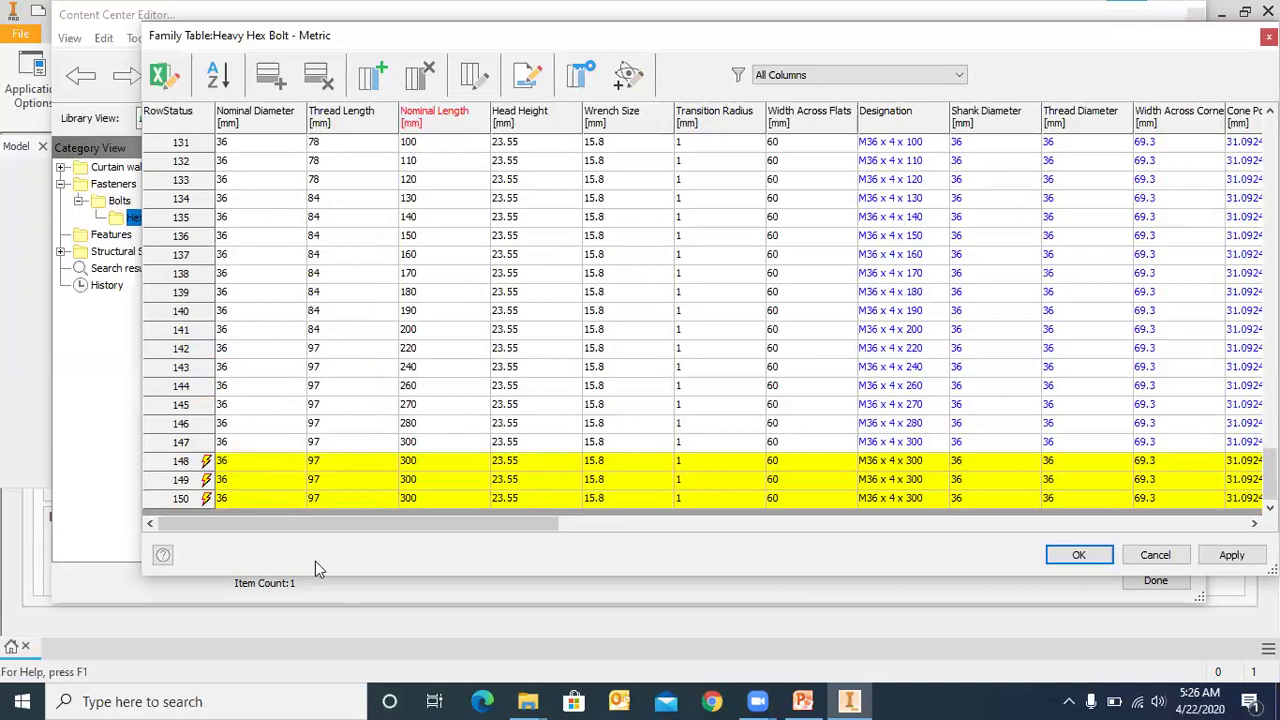
right_click(165, 504)
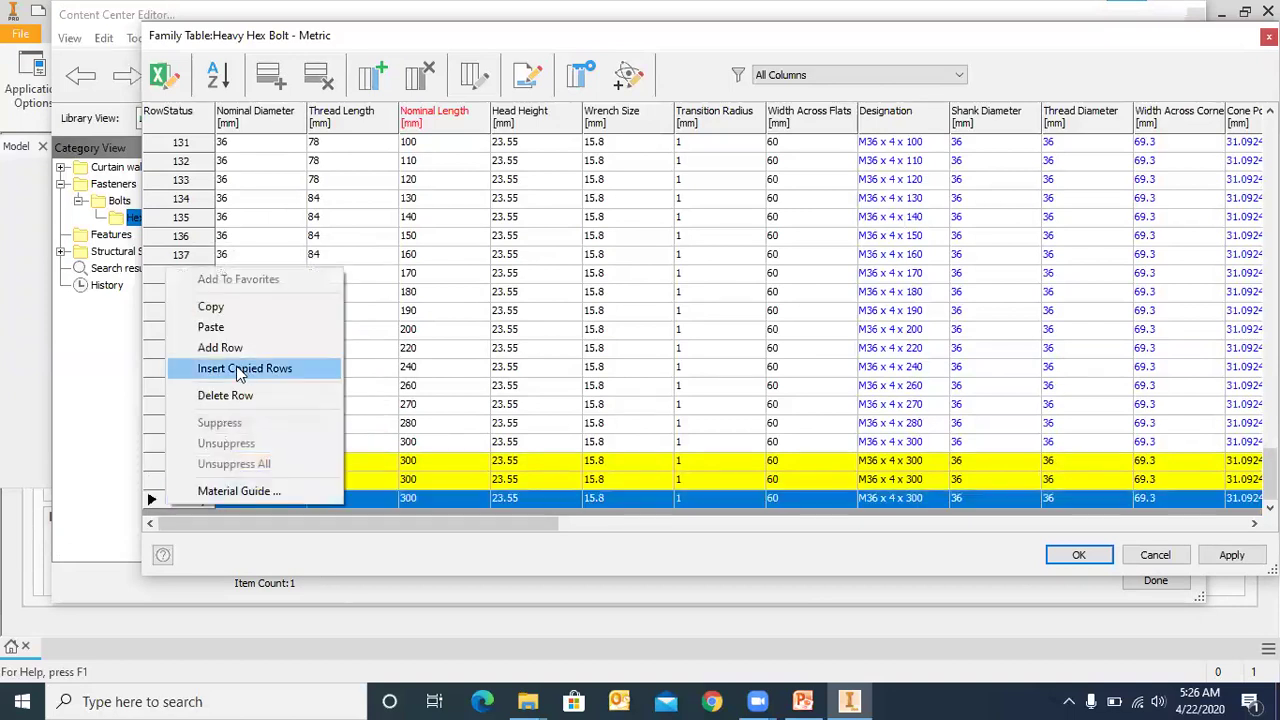
left_click(243, 366)
- Set the nominal diameter of the four new rows 148 to 151 to 40 mm
left_click(250, 449)
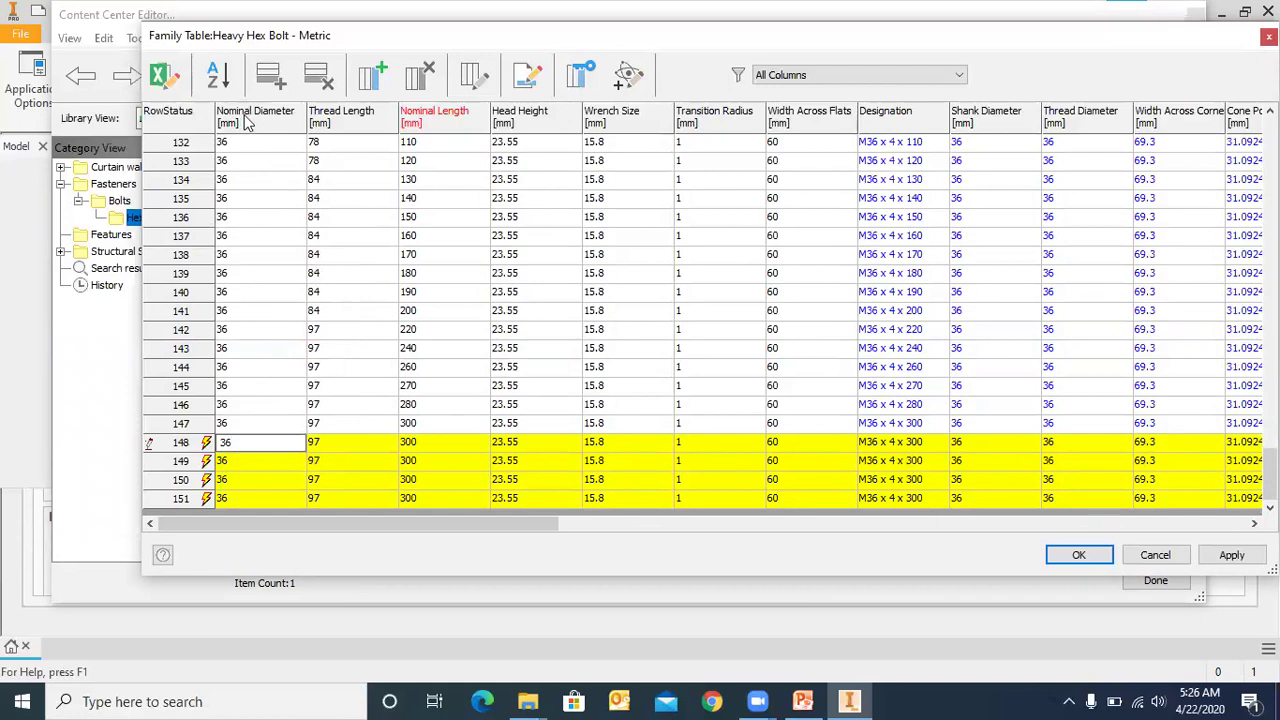
left_click_drag(233, 449, 223, 452)
type("40")
left_click(229, 462)
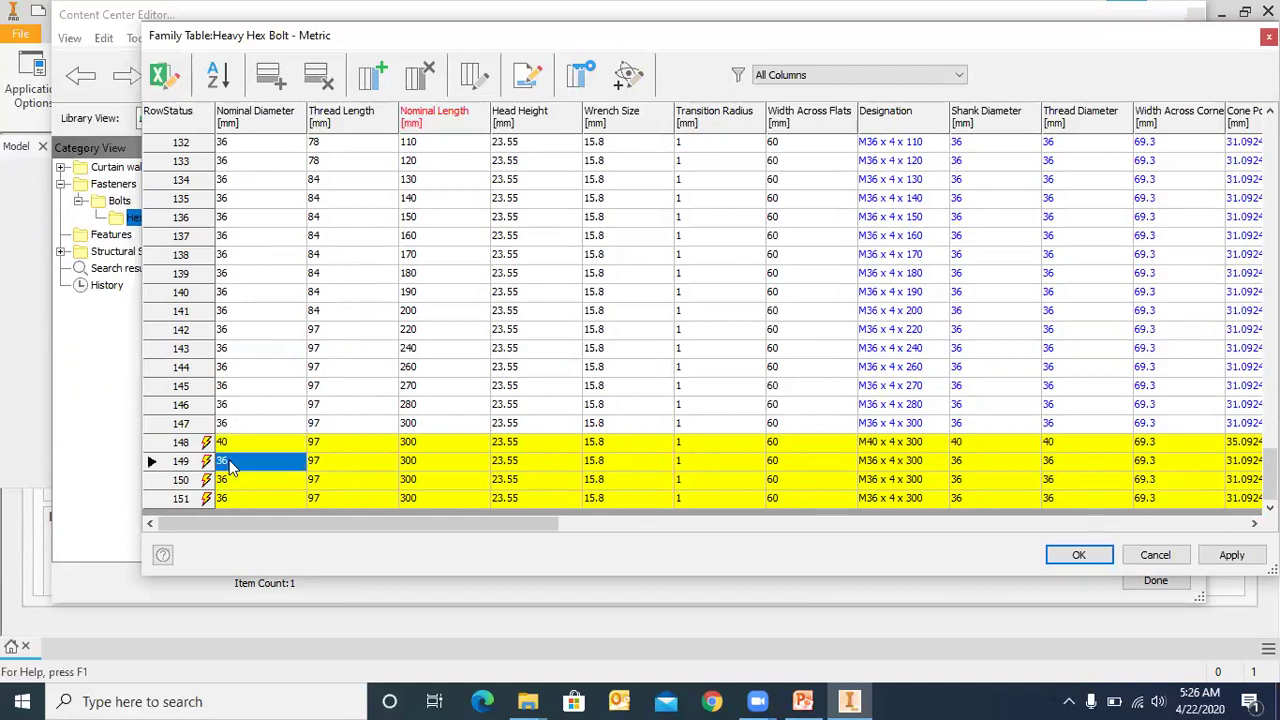
left_click(229, 464)
left_click_drag(236, 462, 219, 461)
type("40")
left_click(229, 480)
left_click_drag(233, 483, 222, 489)
type("40")
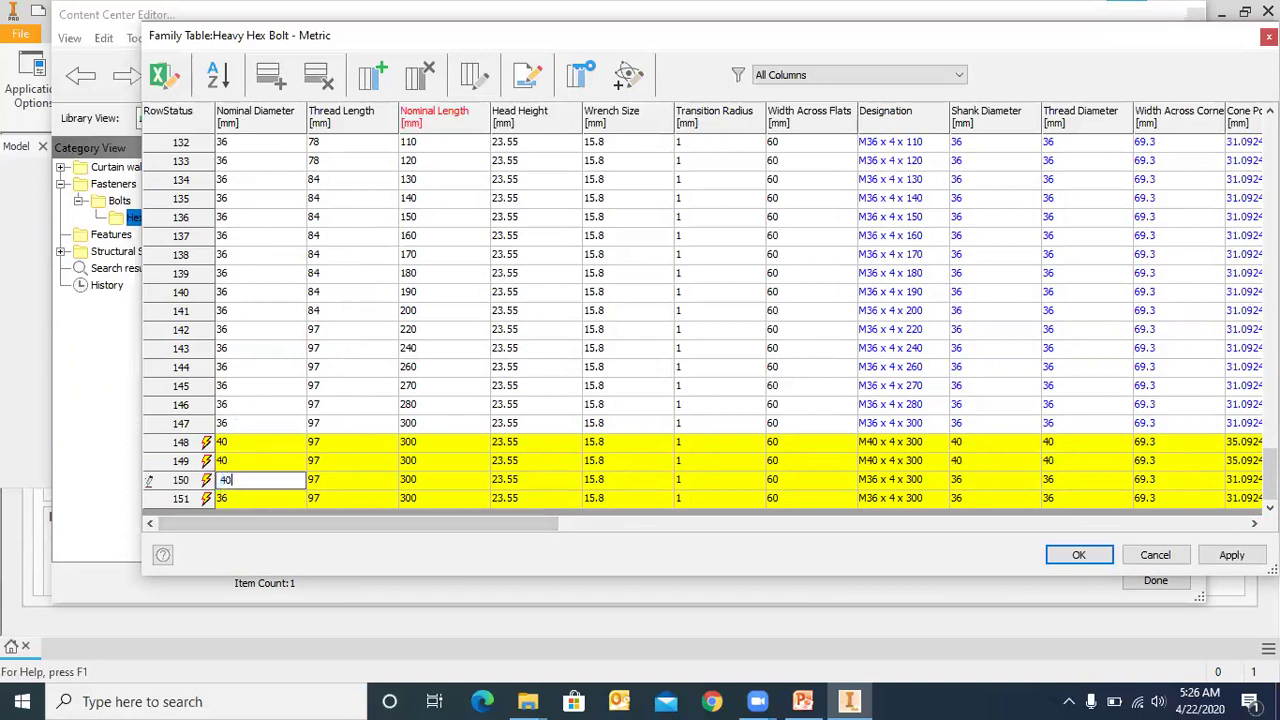
left_click(235, 502)
left_click_drag(222, 503, 191, 511)
type("40")
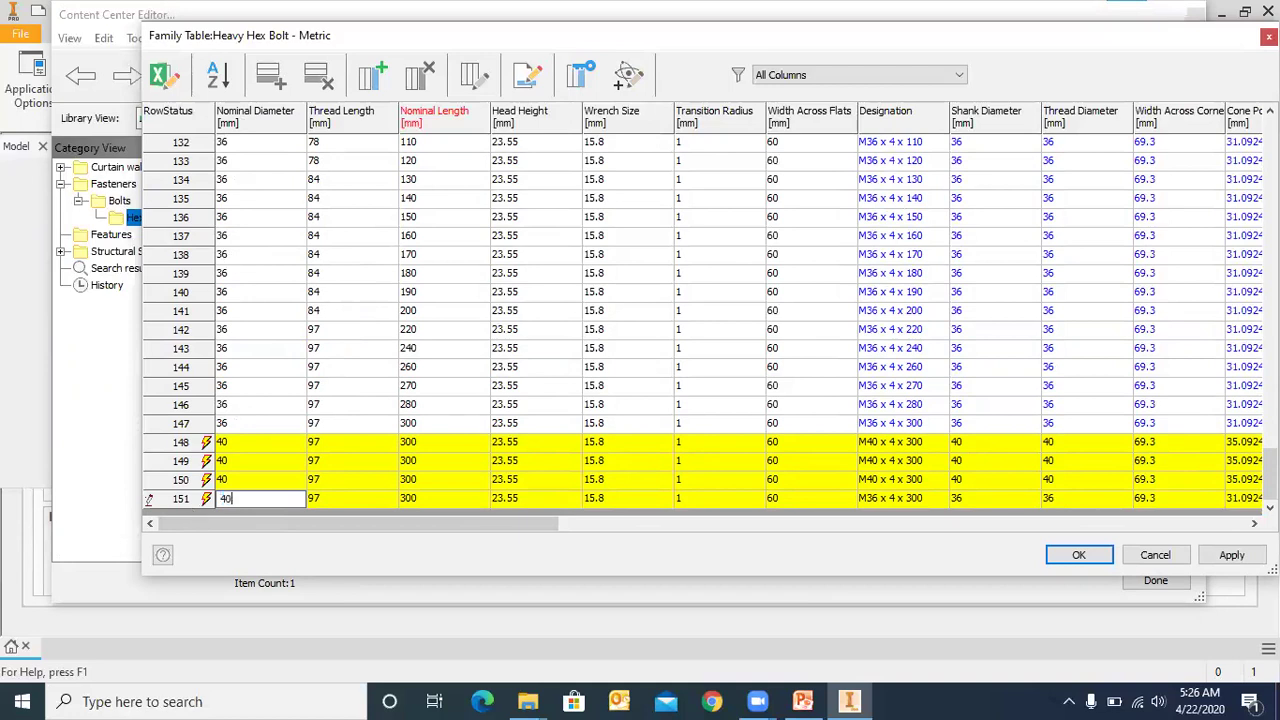
- Set the thread length of row 148 to 100 mm
left_click(334, 447)
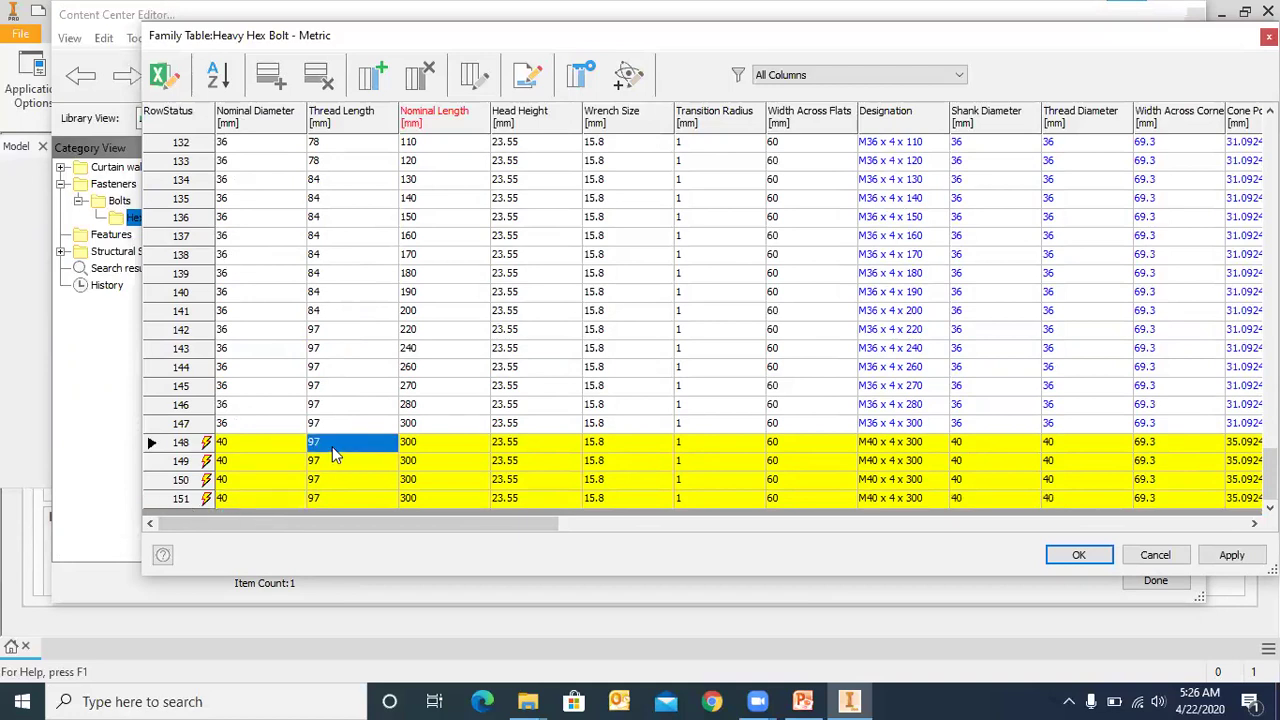
left_click(316, 451)
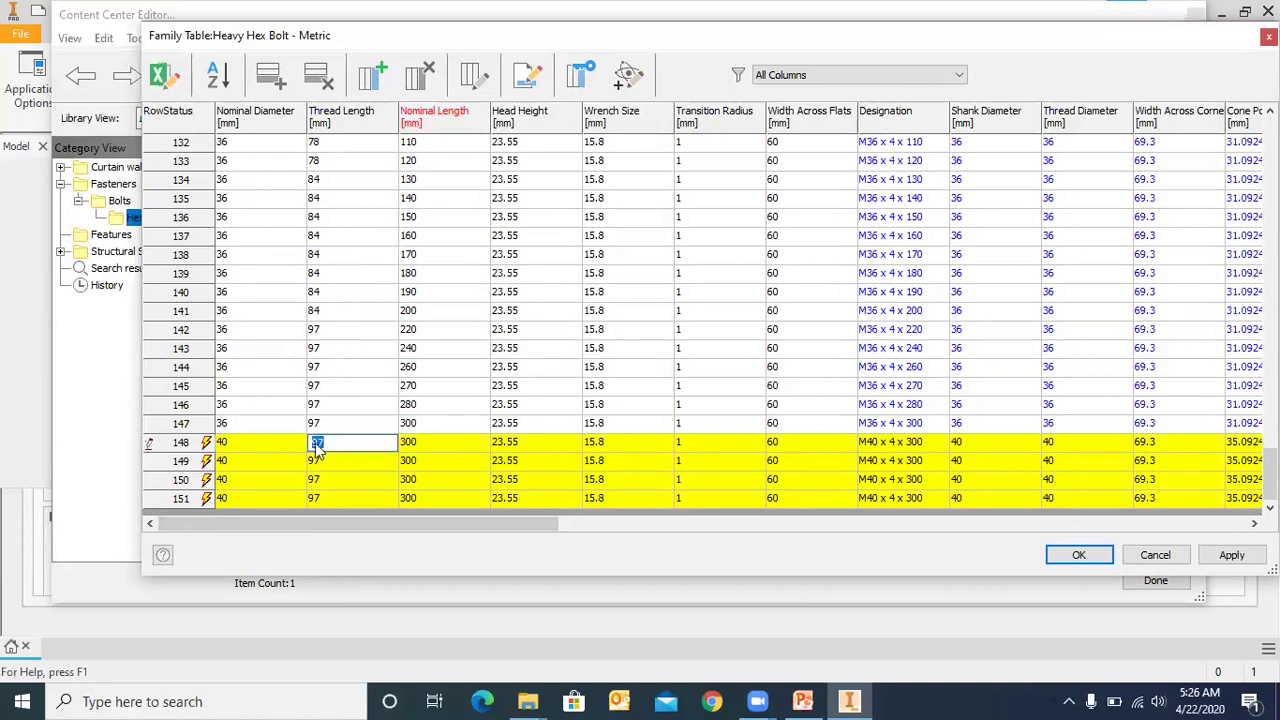
type("100")
- Set the thread length to 200 mm in row 149 and 300 mm in row 150, and try 400 mm in row 151
double_click(322, 465)
type("2")
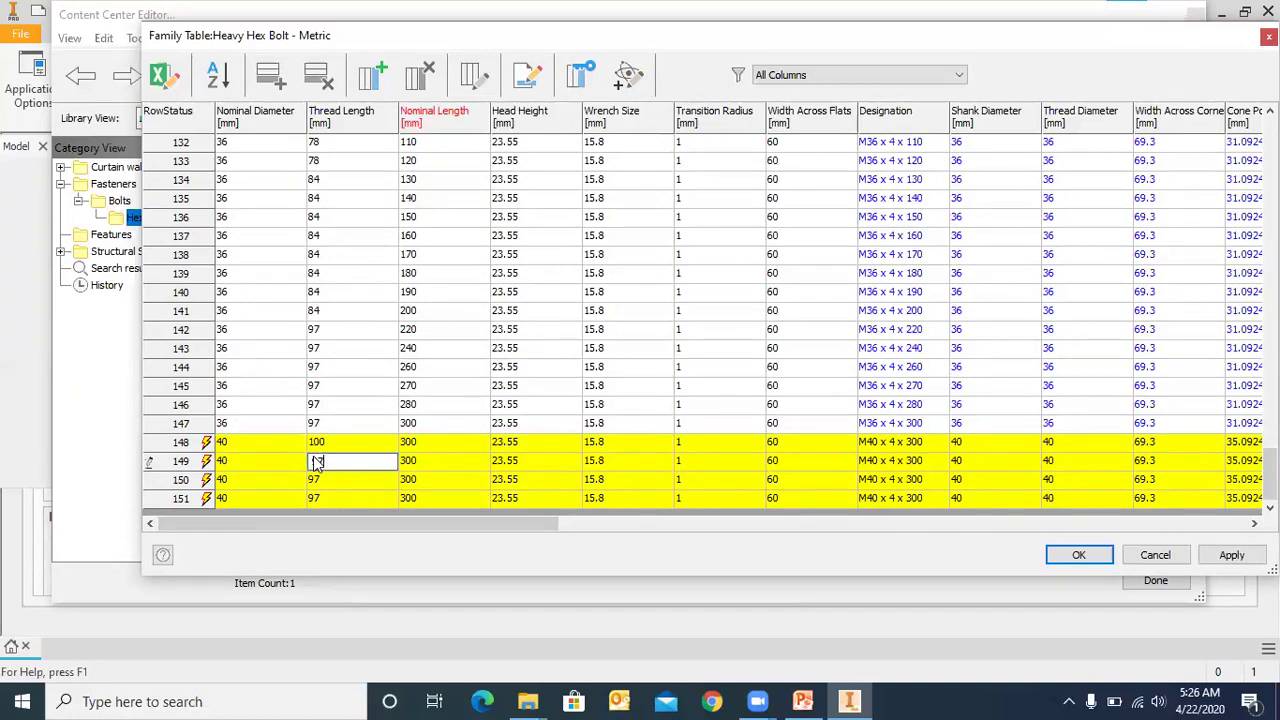
type("00")
double_click(330, 482)
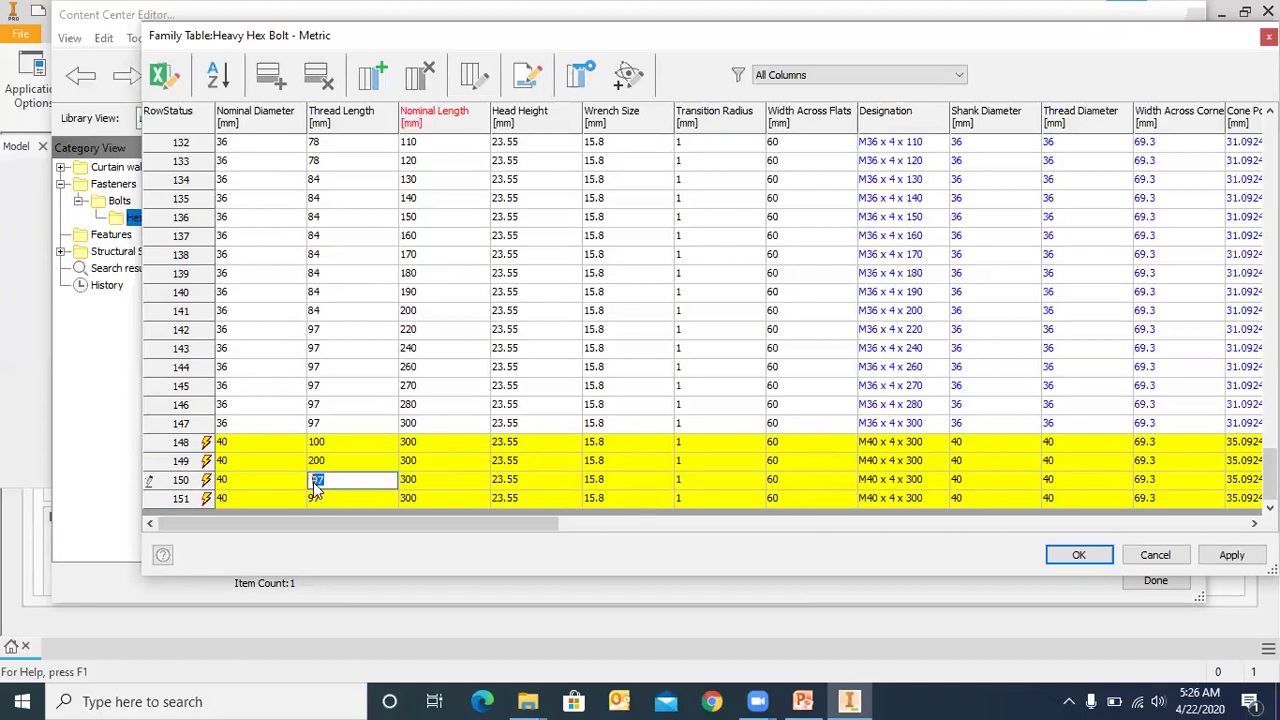
type("300")
double_click(328, 497)
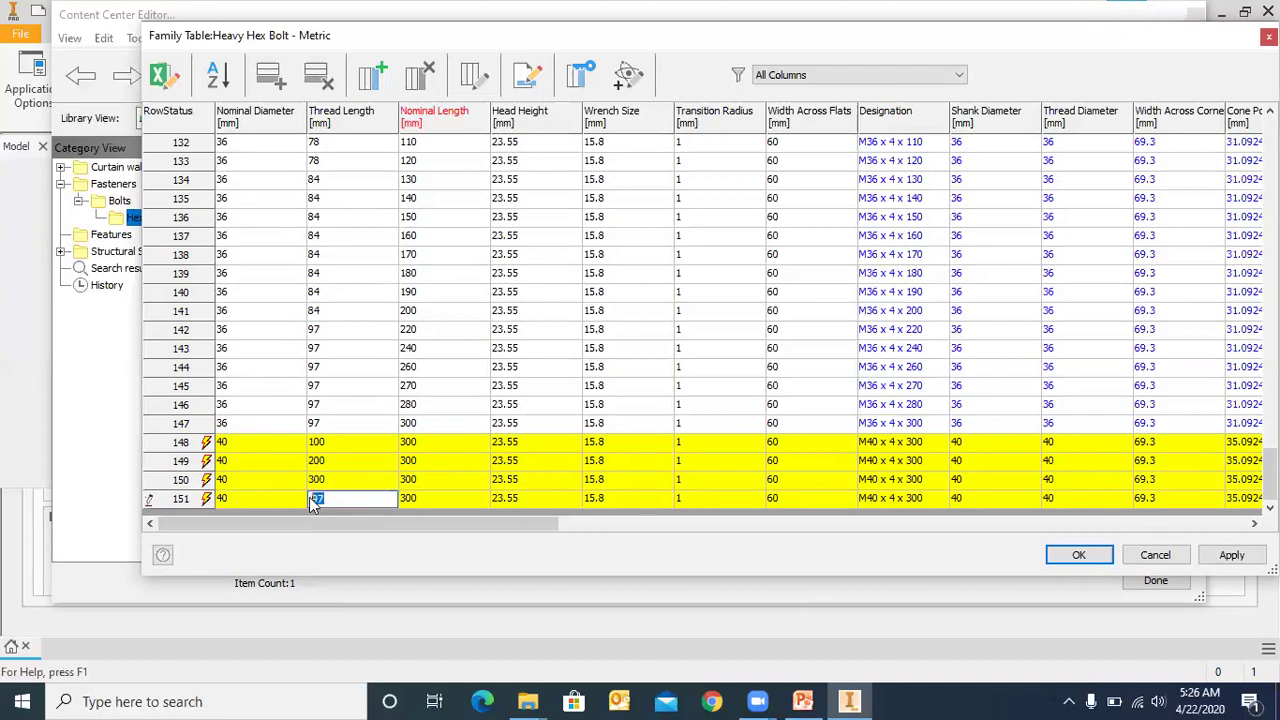
type("400")
- Set the thread length of rows 149, 150 and 151 to 100 mm each
left_click(339, 440)
left_click(339, 440)
left_click_drag(339, 445, 287, 450)
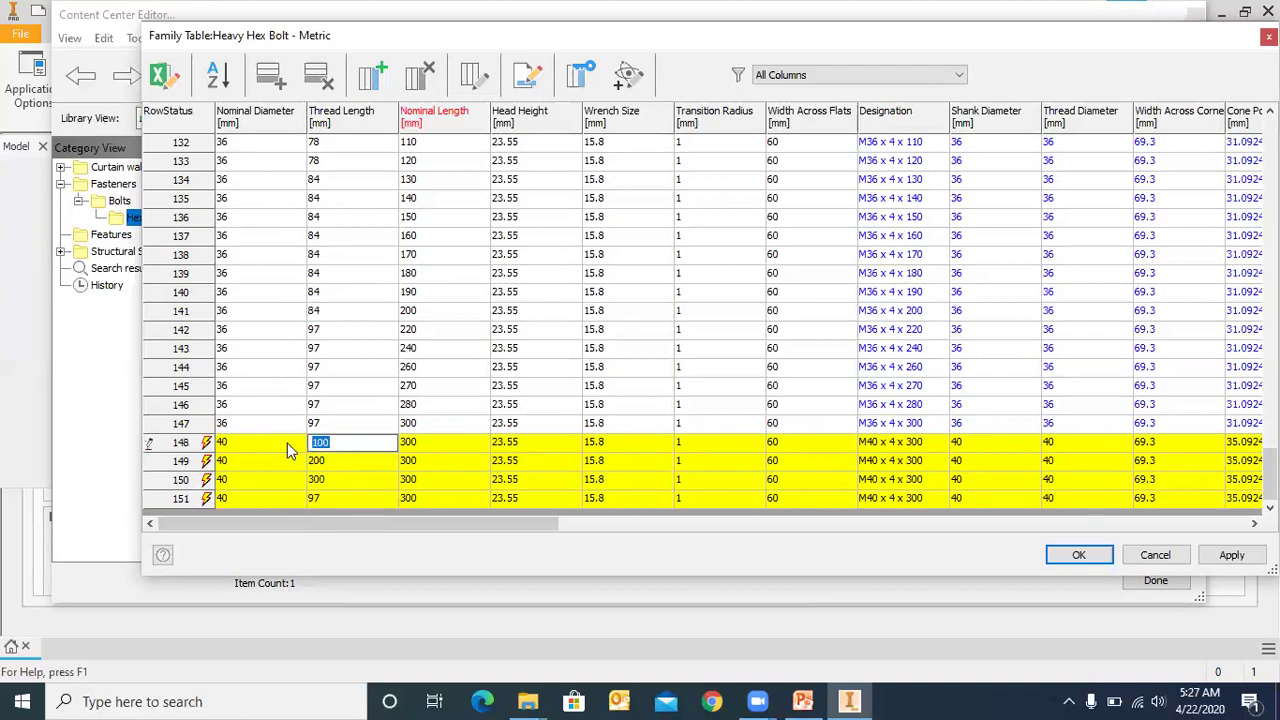
left_click(330, 463)
left_click(333, 465)
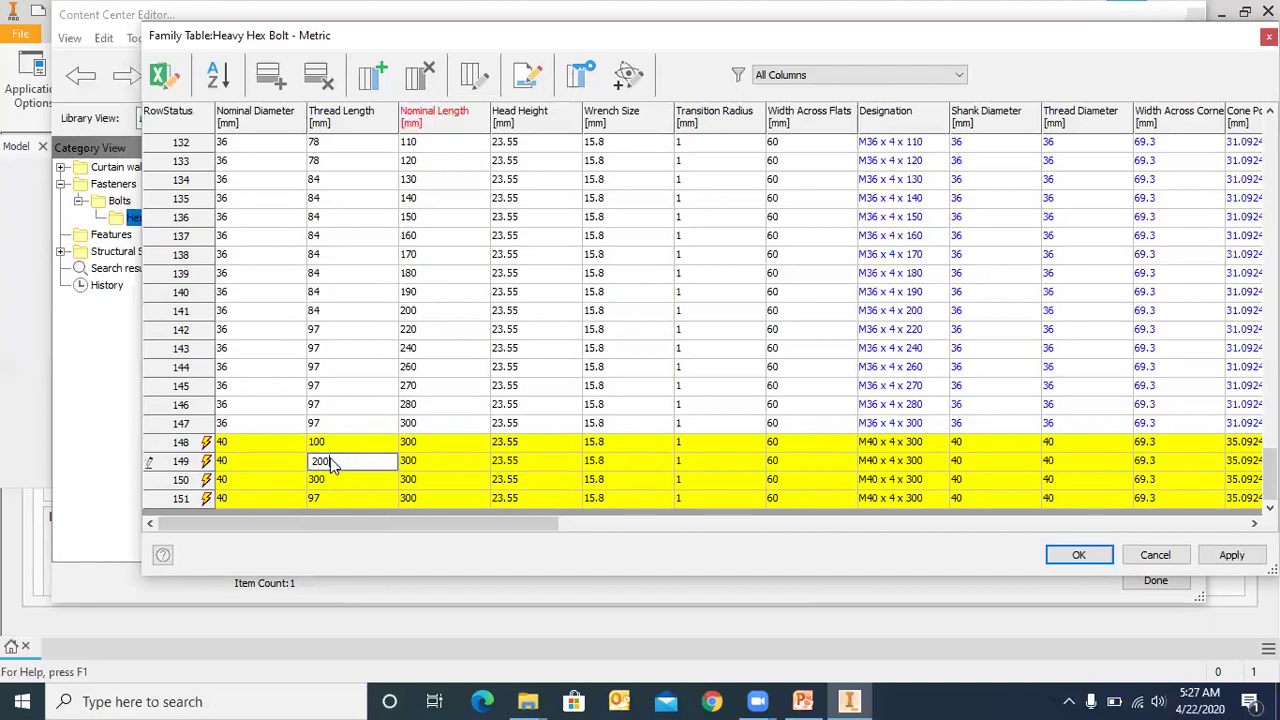
type("100")
left_click(330, 480)
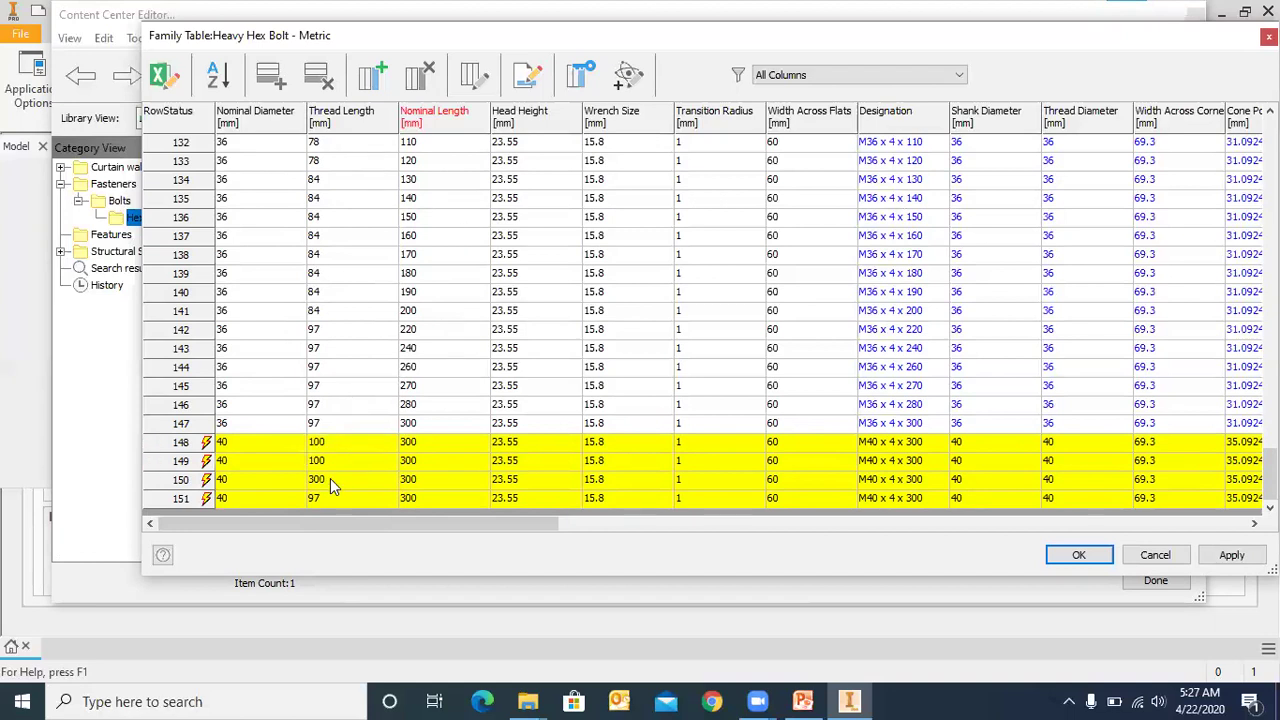
left_click(328, 478)
type("100")
left_click(354, 497)
left_click(354, 497)
double_click(354, 497)
type("100")
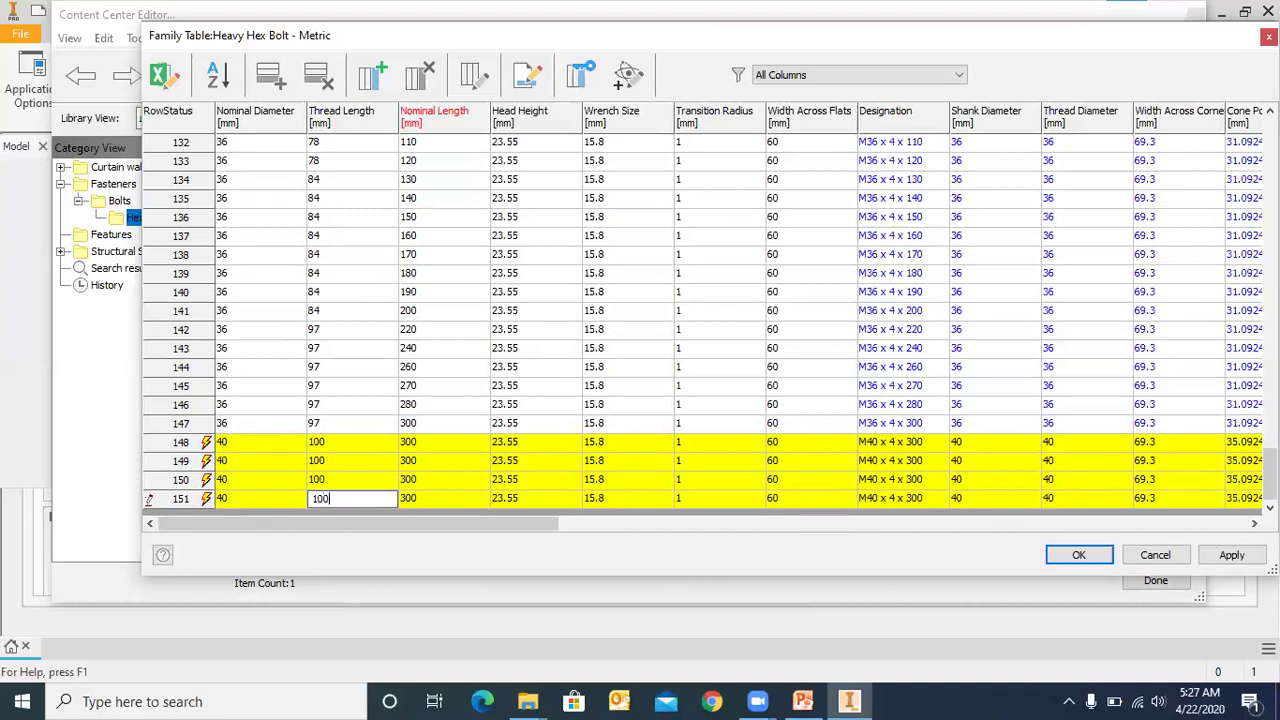
- Set the nominal length to 150 mm in row 148, 200 mm in row 149 and 400 mm in row 151
left_click(405, 444)
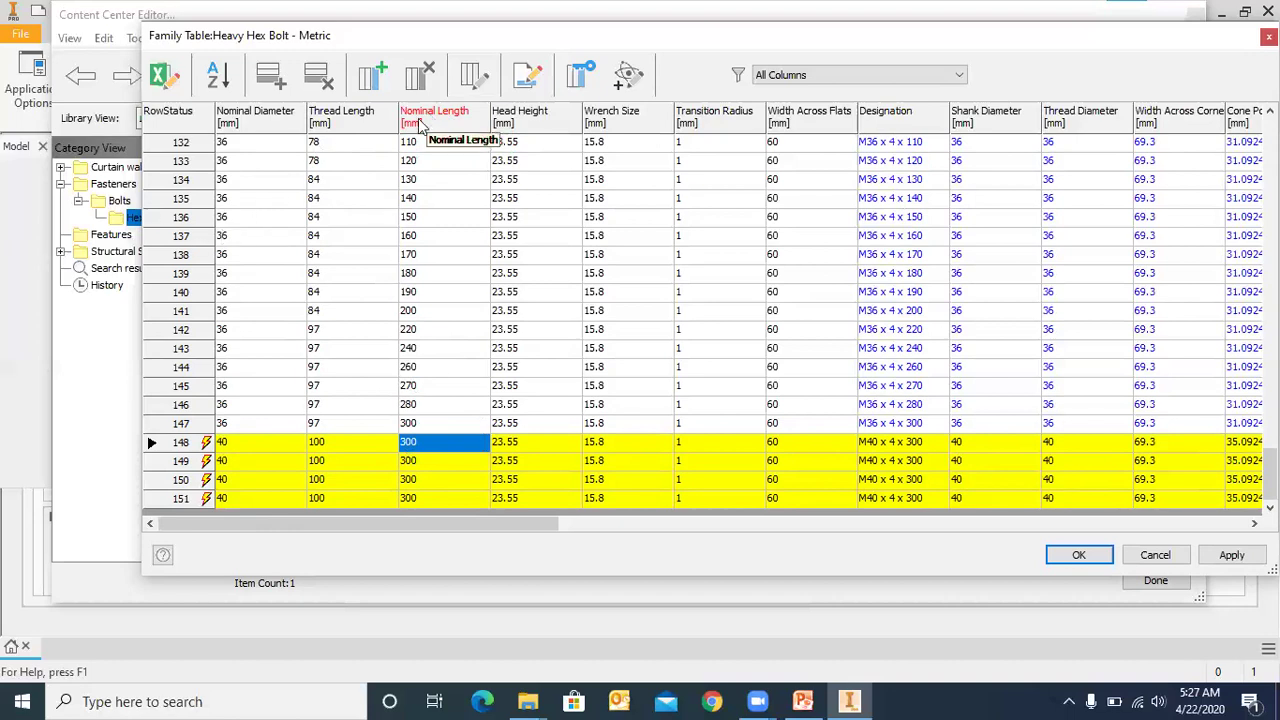
left_click(425, 445)
left_click_drag(425, 445, 390, 453)
type("150")
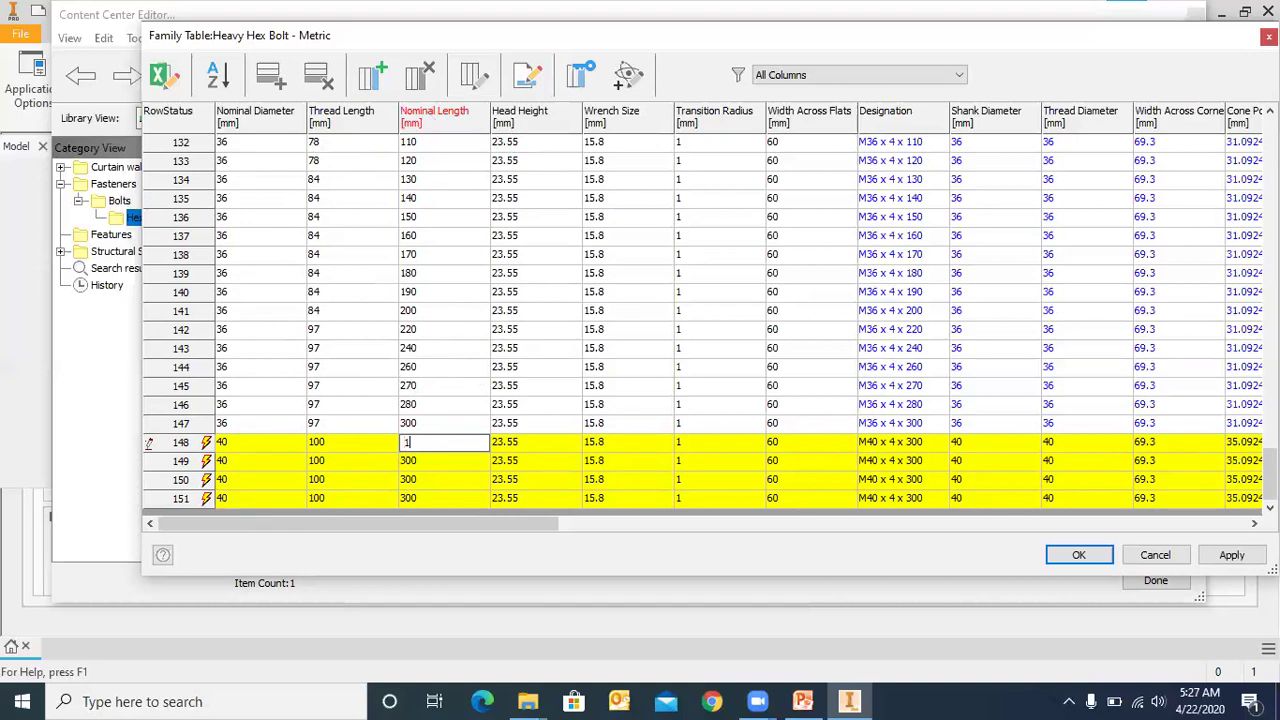
left_click(415, 460)
left_click(420, 462)
left_click_drag(425, 463, 364, 467)
type("200")
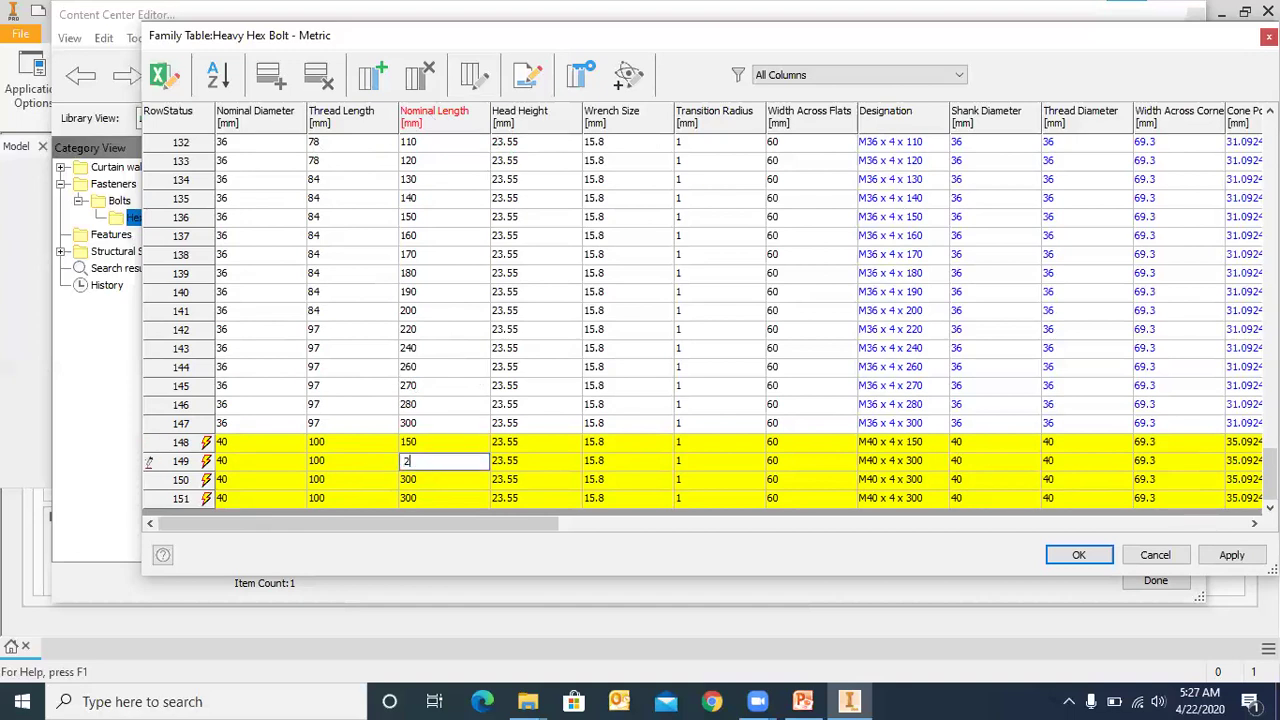
left_click(420, 481)
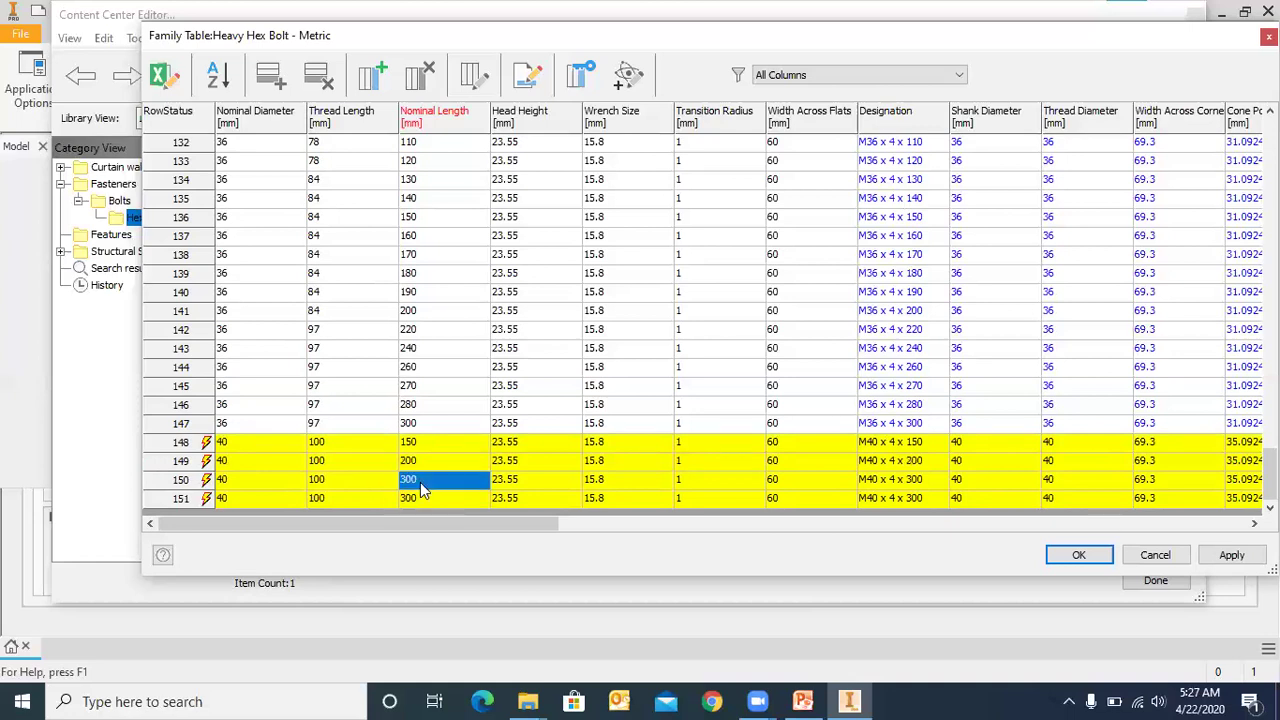
left_click(421, 498)
type("400")
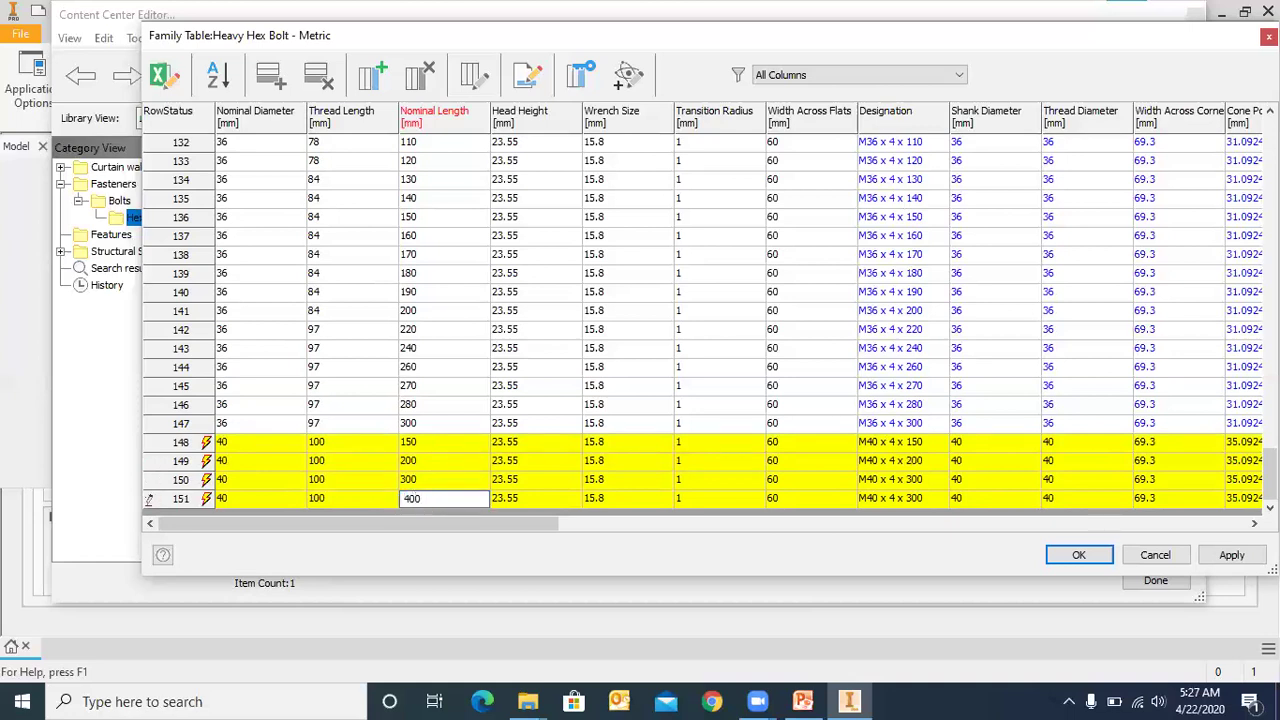
left_click(443, 446)
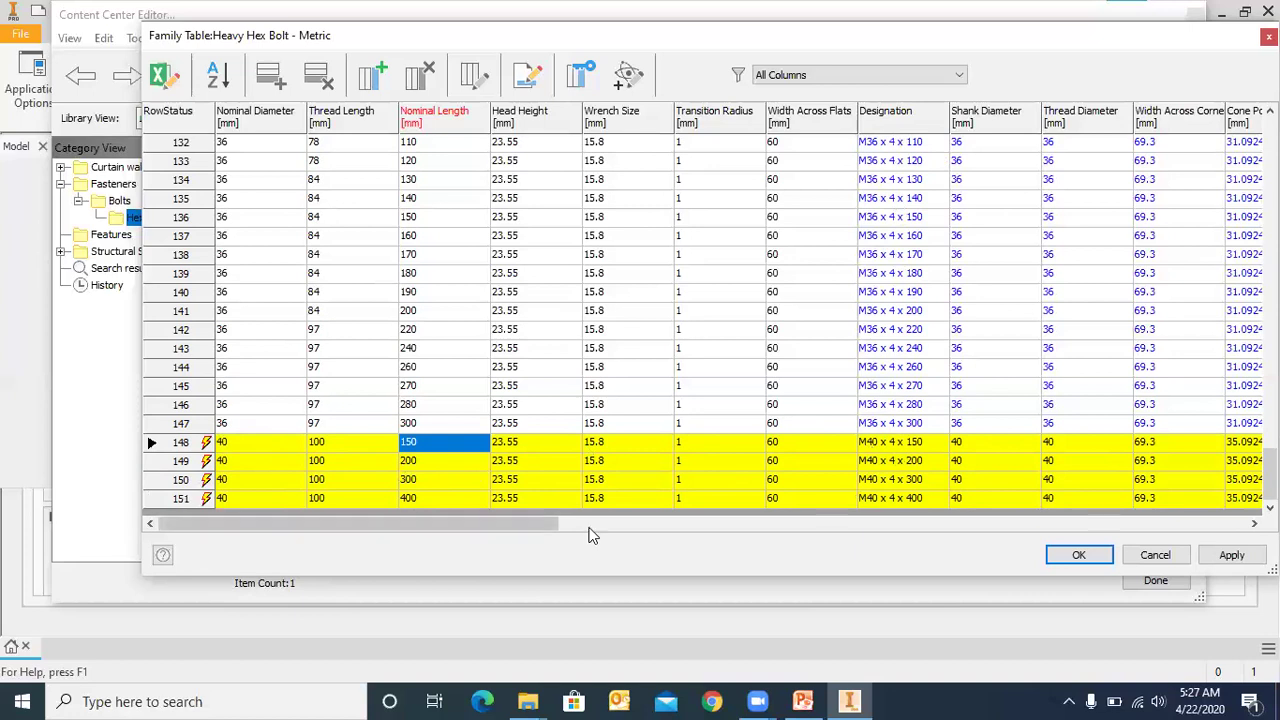
- Examine the remaining columns of the new M40 rows, from head height through to material and part number
left_click_drag(551, 529, 640, 519)
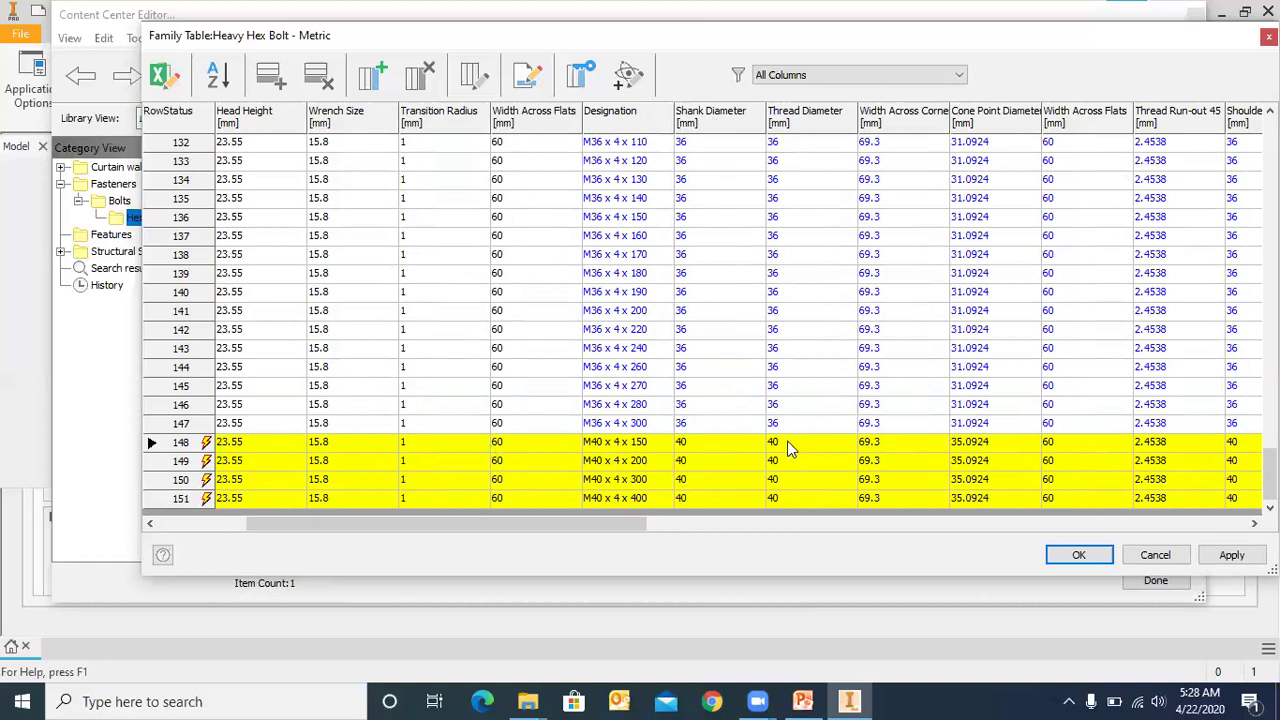
left_click_drag(654, 523, 1172, 527)
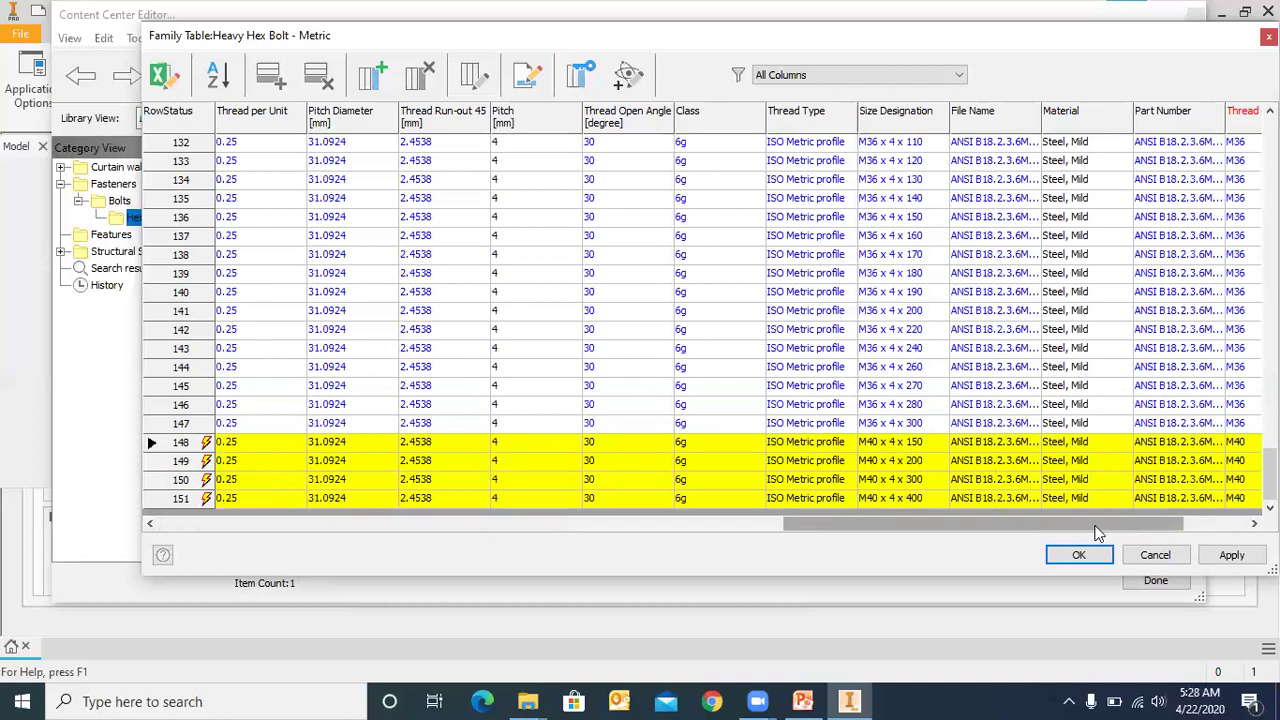
- Publish the new M40 rows of the Heavy Hex Bolt - Metric family to the library and close the Content Center Editor
left_click_drag(1113, 527, 379, 587)
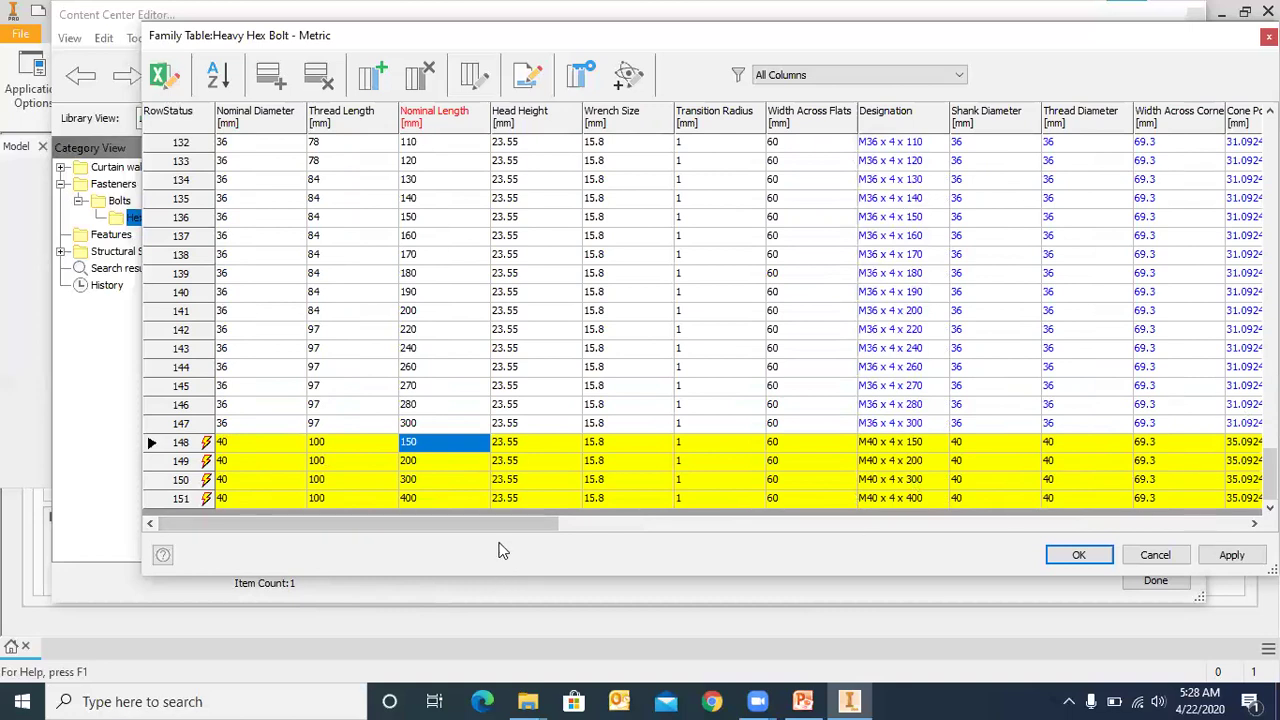
left_click(836, 522)
left_click(832, 522)
left_click(497, 524)
left_click(326, 524)
left_click_drag(763, 36, 665, 44)
left_click(1131, 564)
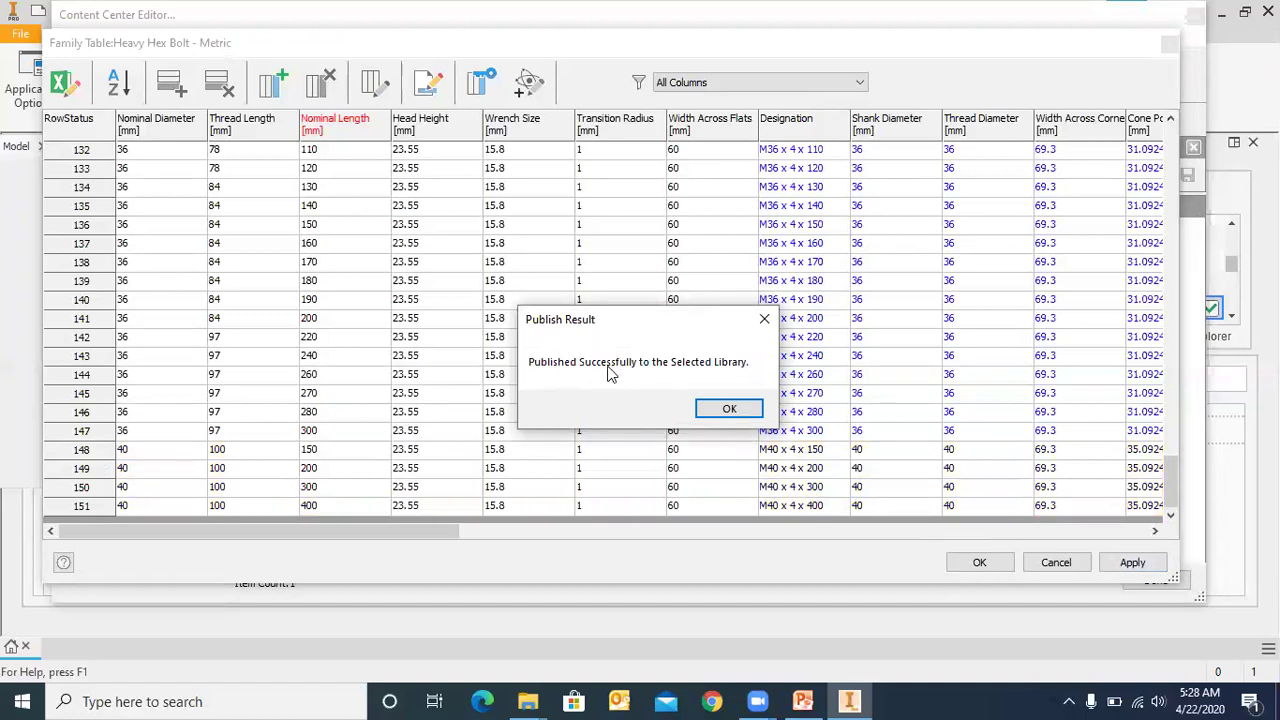
left_click(731, 410)
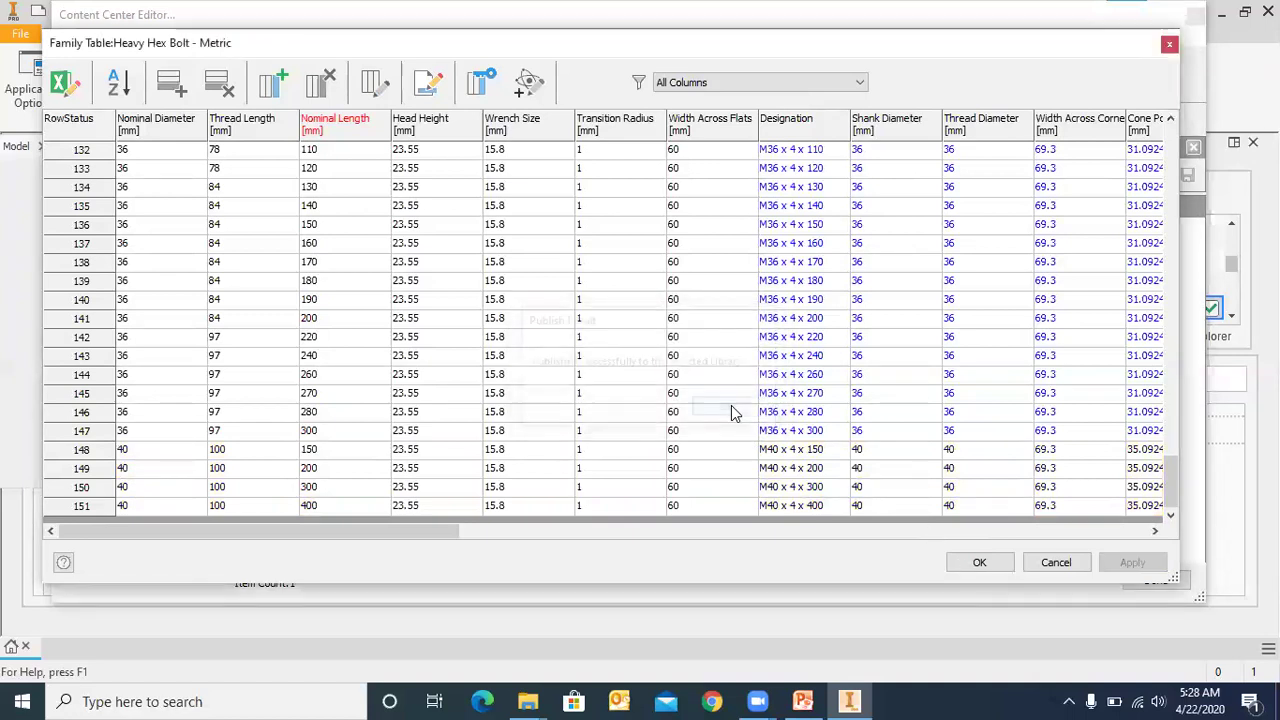
left_click(980, 563)
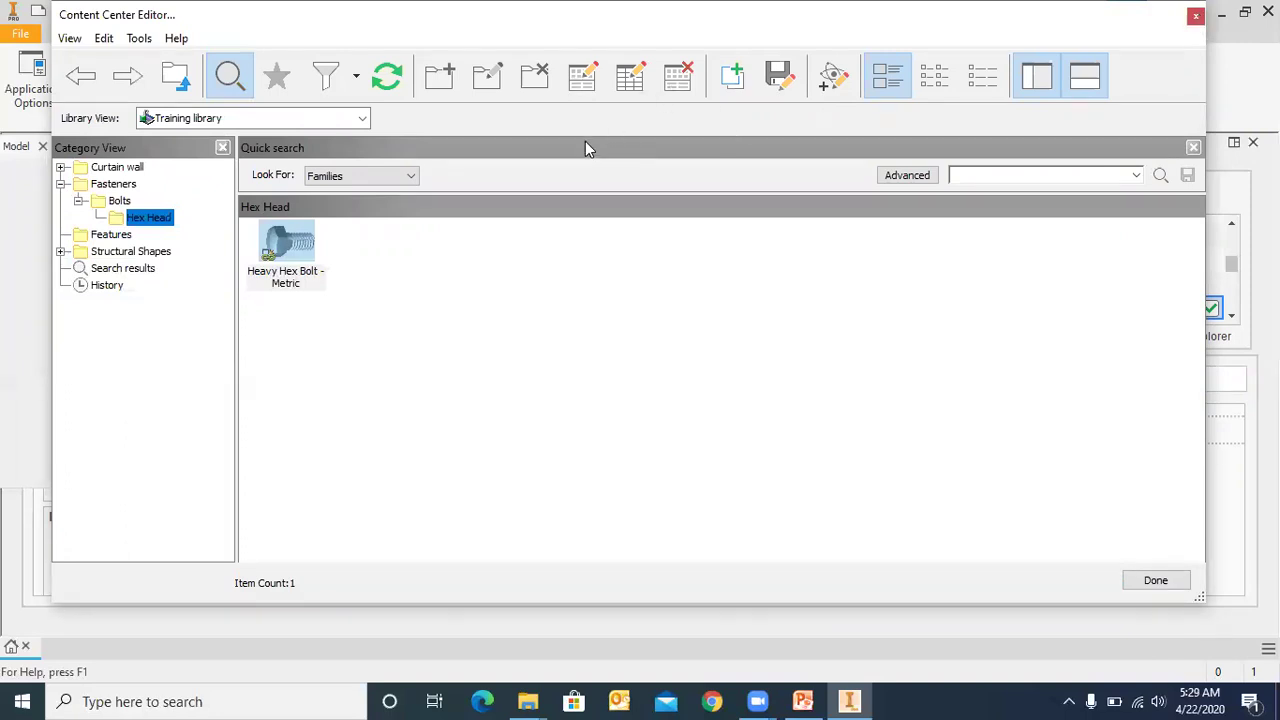
key("Escape")
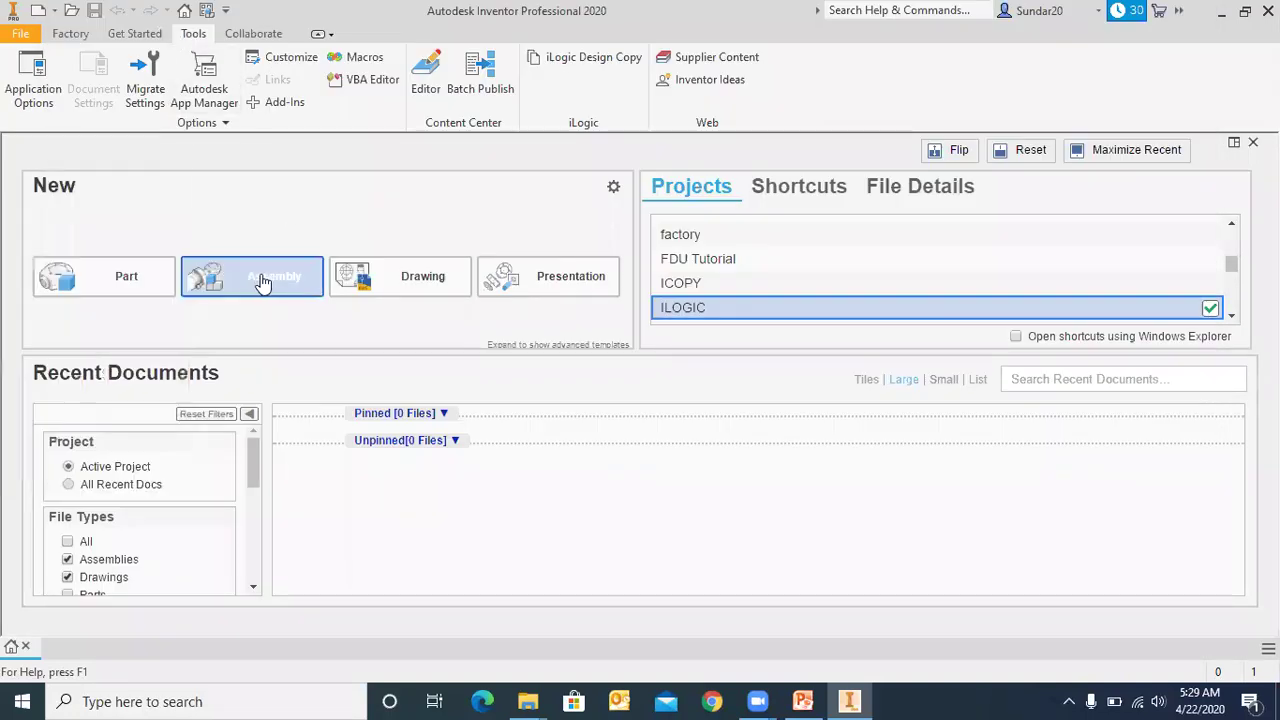
- Create a new assembly and show its Model browser
left_click(261, 275)
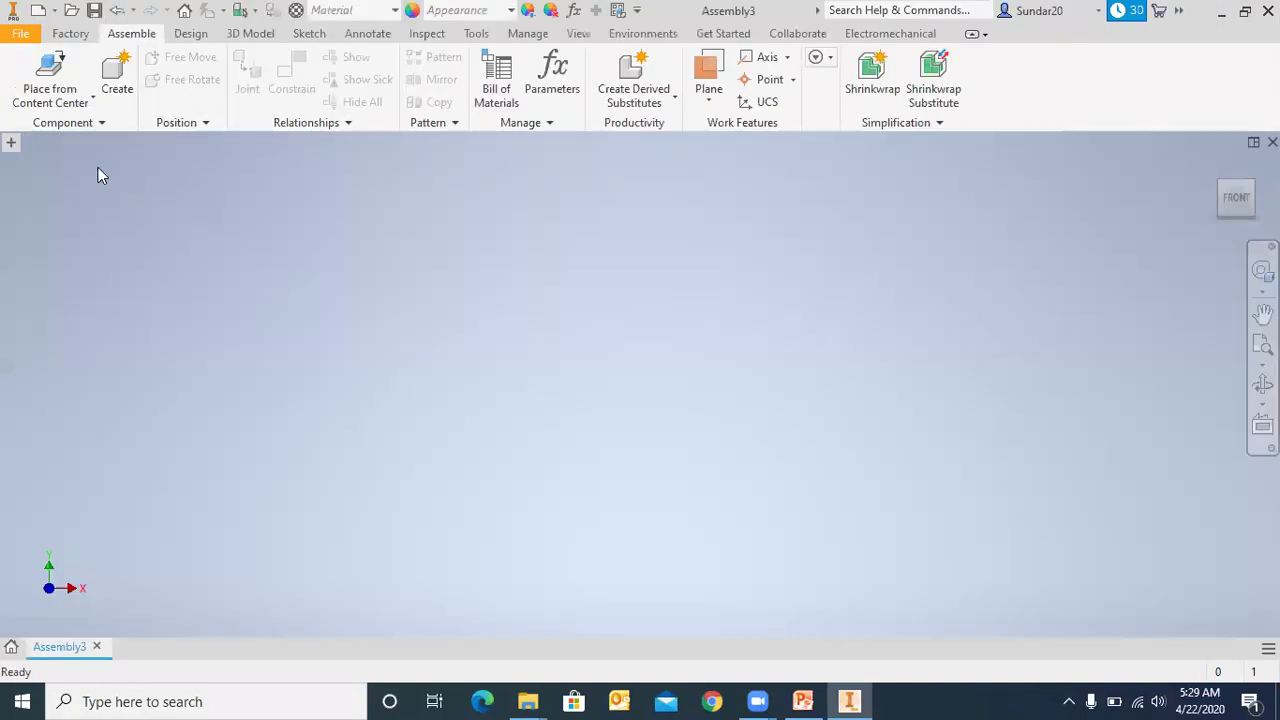
left_click(11, 144)
left_click(42, 184)
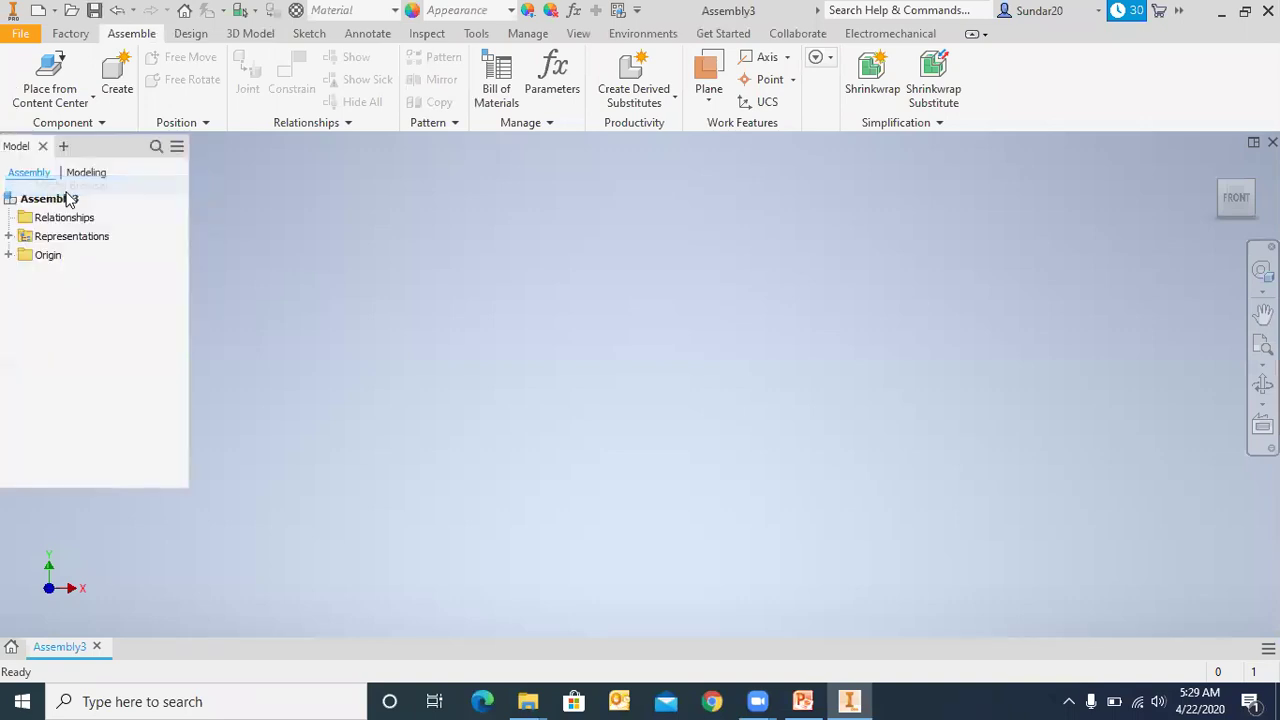
- Open the Heavy Hex Bolt - Metric family from the Content Center's hex head bolts for placement in the assembly
left_click(82, 104)
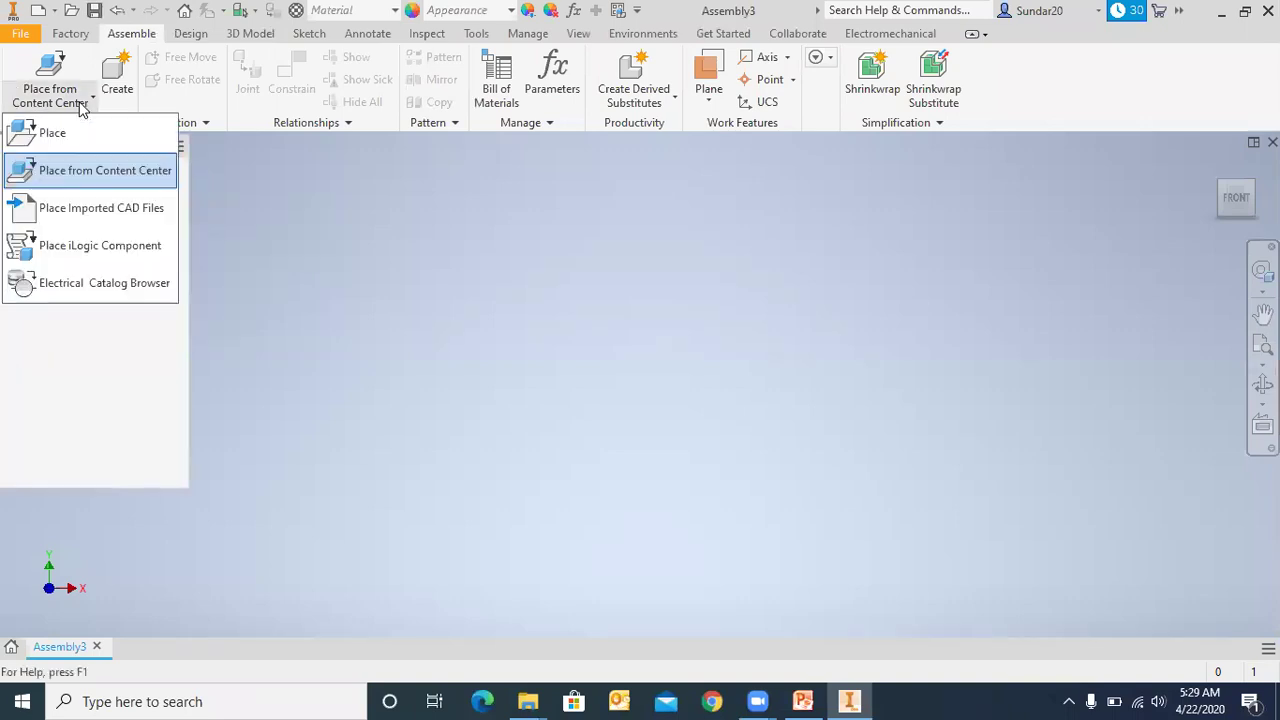
left_click(79, 168)
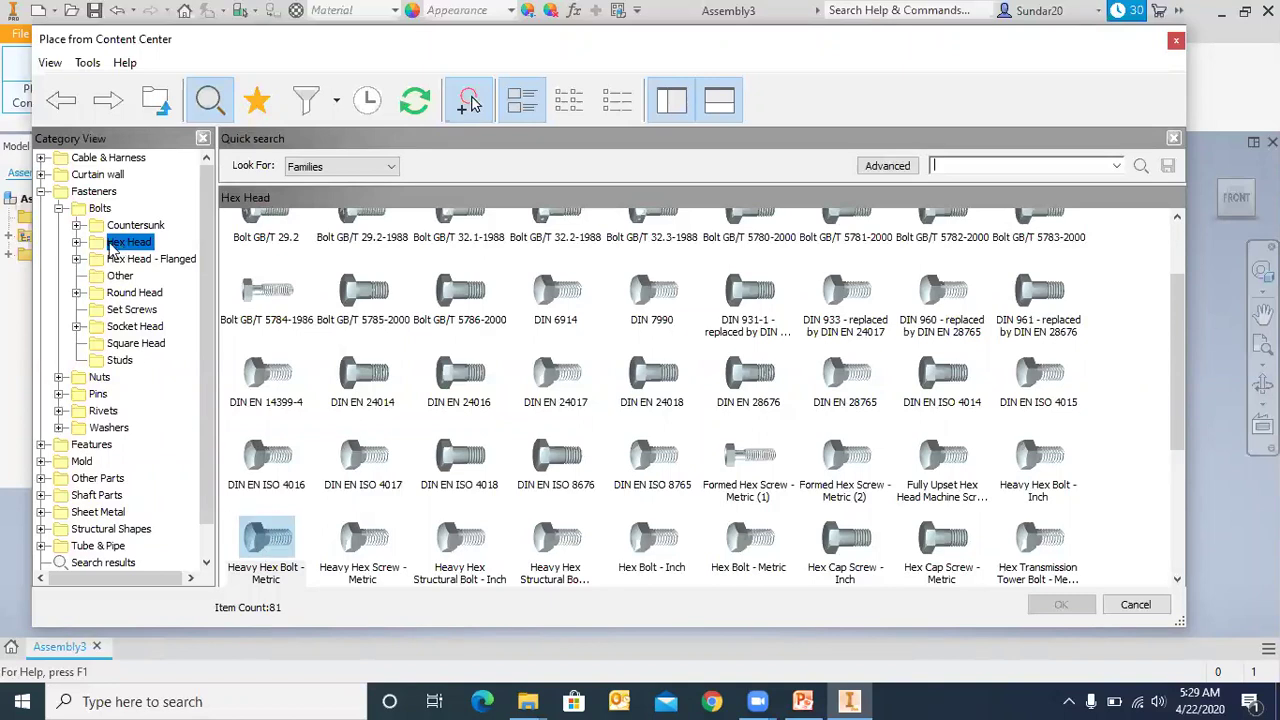
double_click(277, 541)
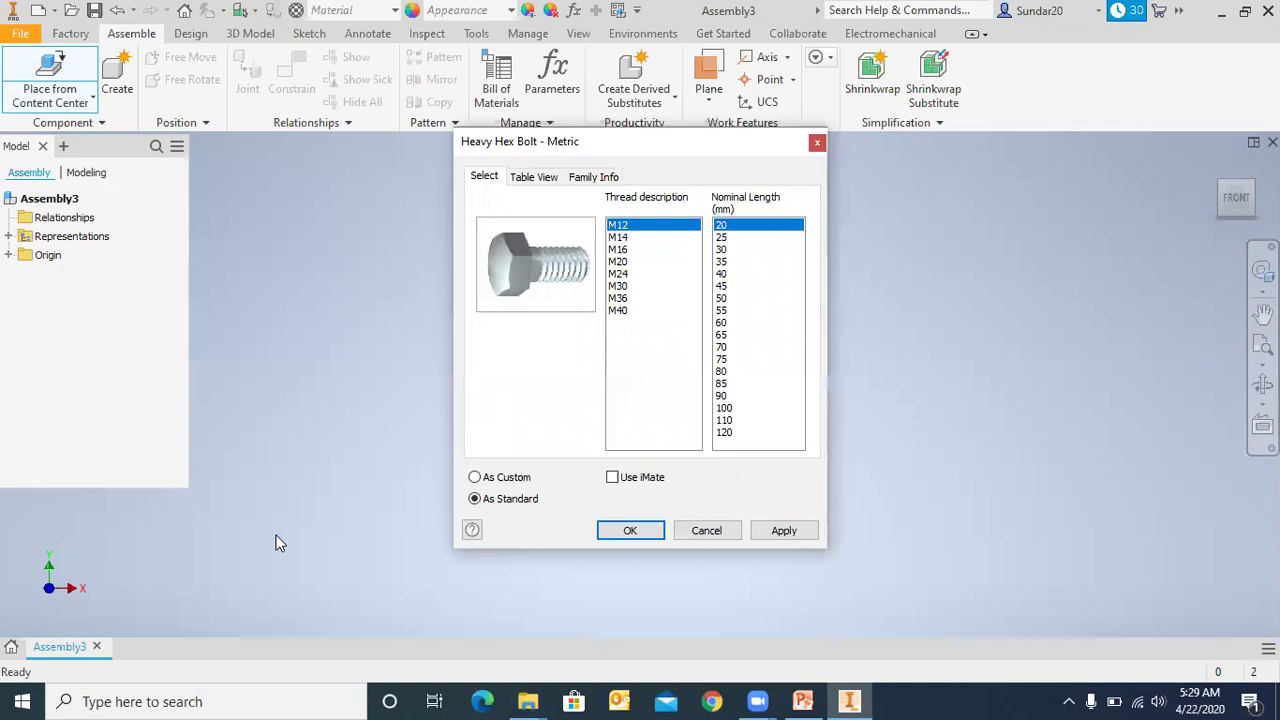
left_click_drag(645, 150, 577, 118)
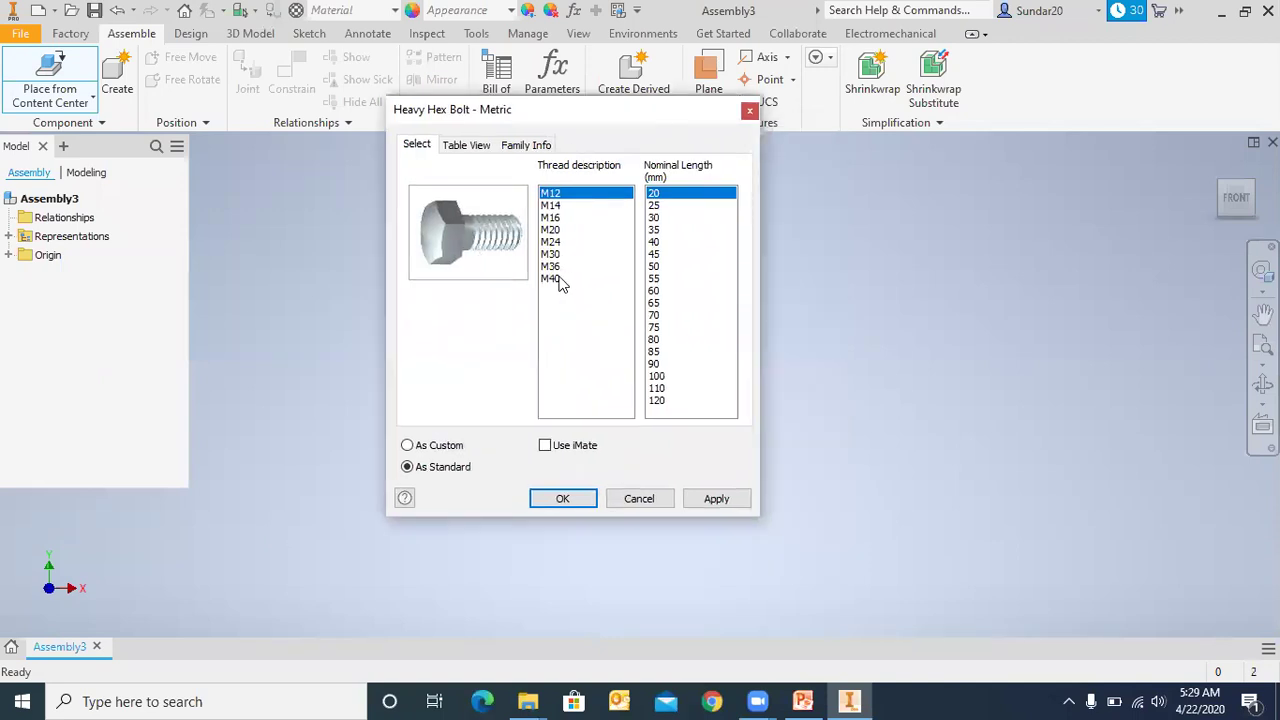
- Look through the nominal lengths offered for the M40 thread of the heavy hex bolt
left_click(553, 279)
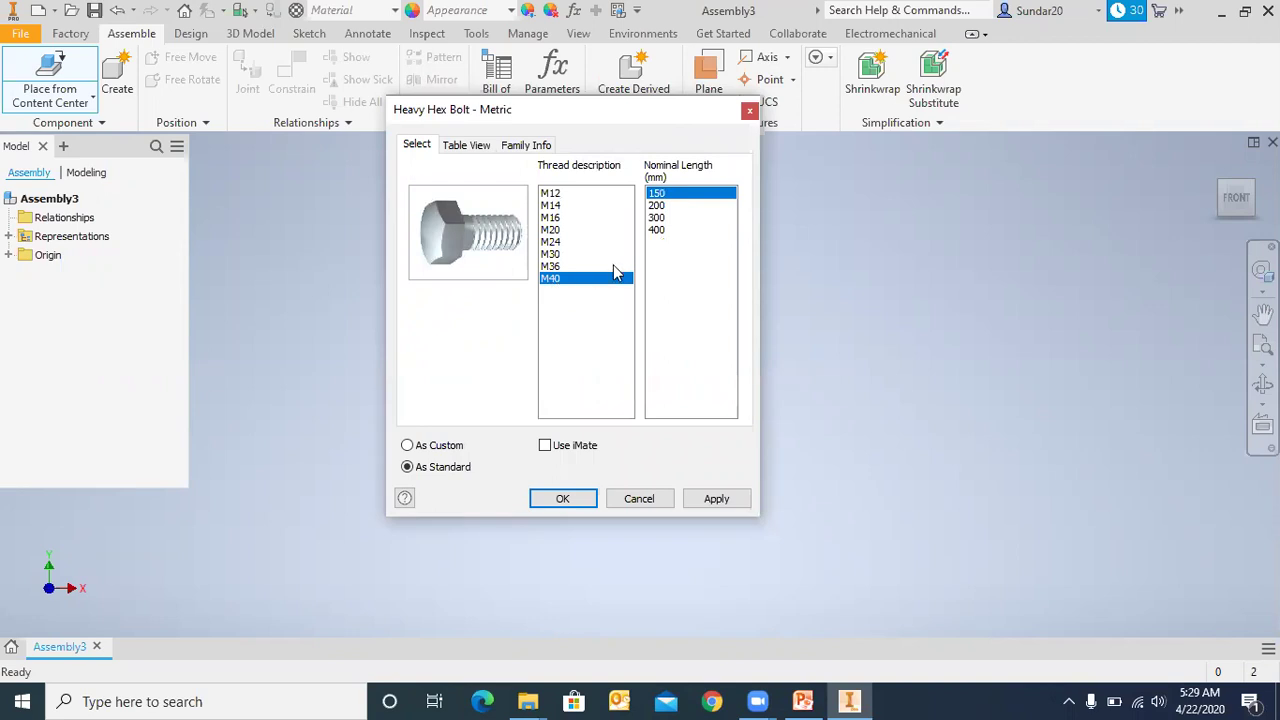
left_click(659, 208)
left_click(660, 219)
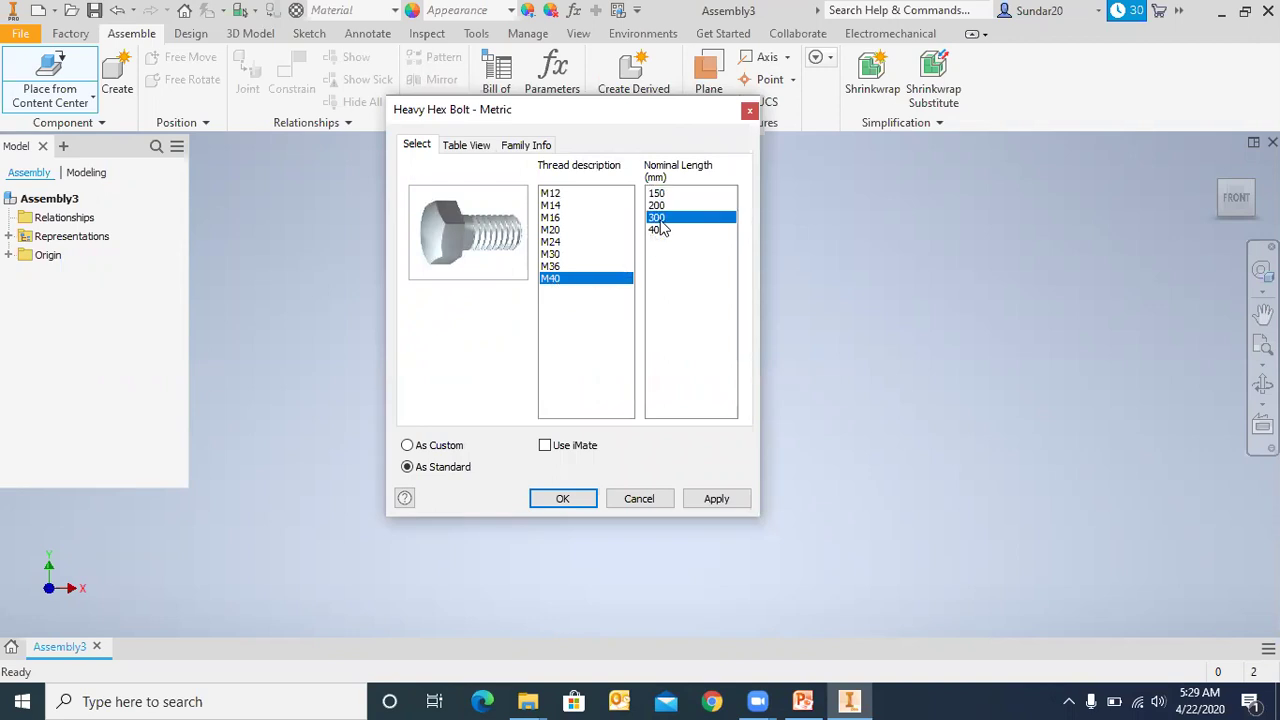
left_click(660, 206)
left_click(659, 229)
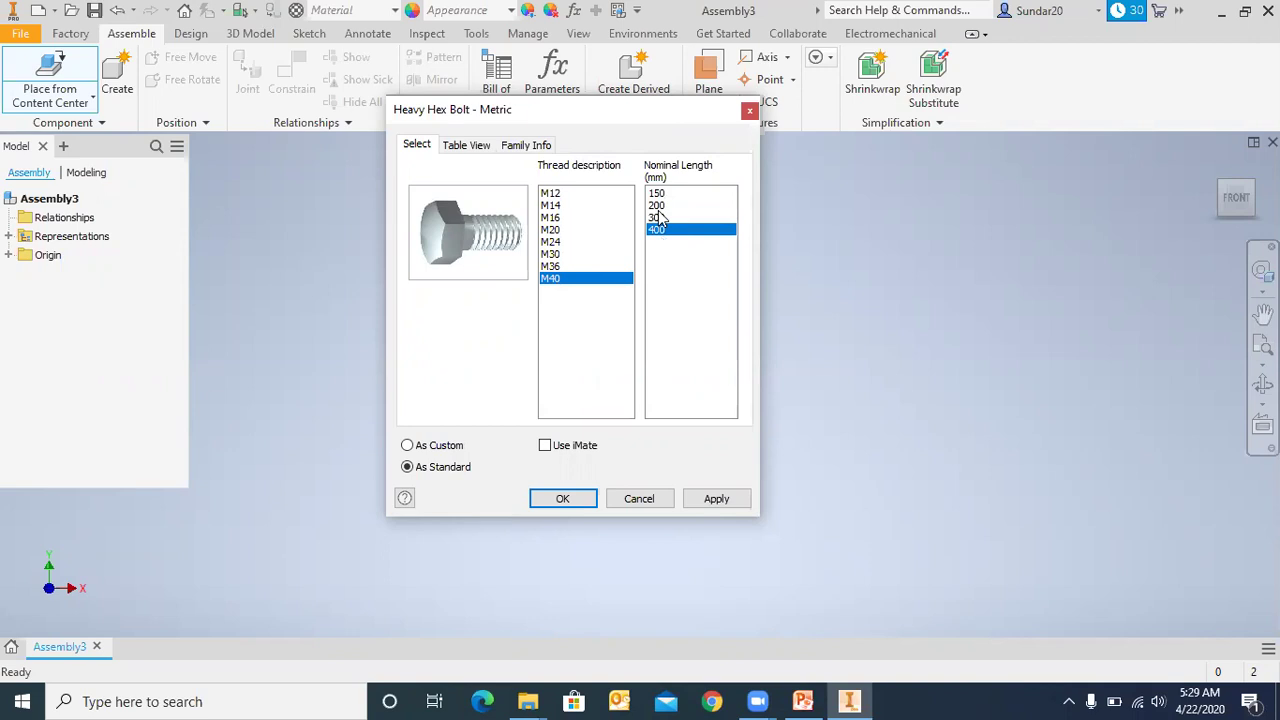
left_click(657, 206)
left_click(657, 194)
left_click(659, 218)
left_click(660, 230)
left_click(660, 194)
left_click(662, 218)
left_click(662, 230)
left_click(665, 194)
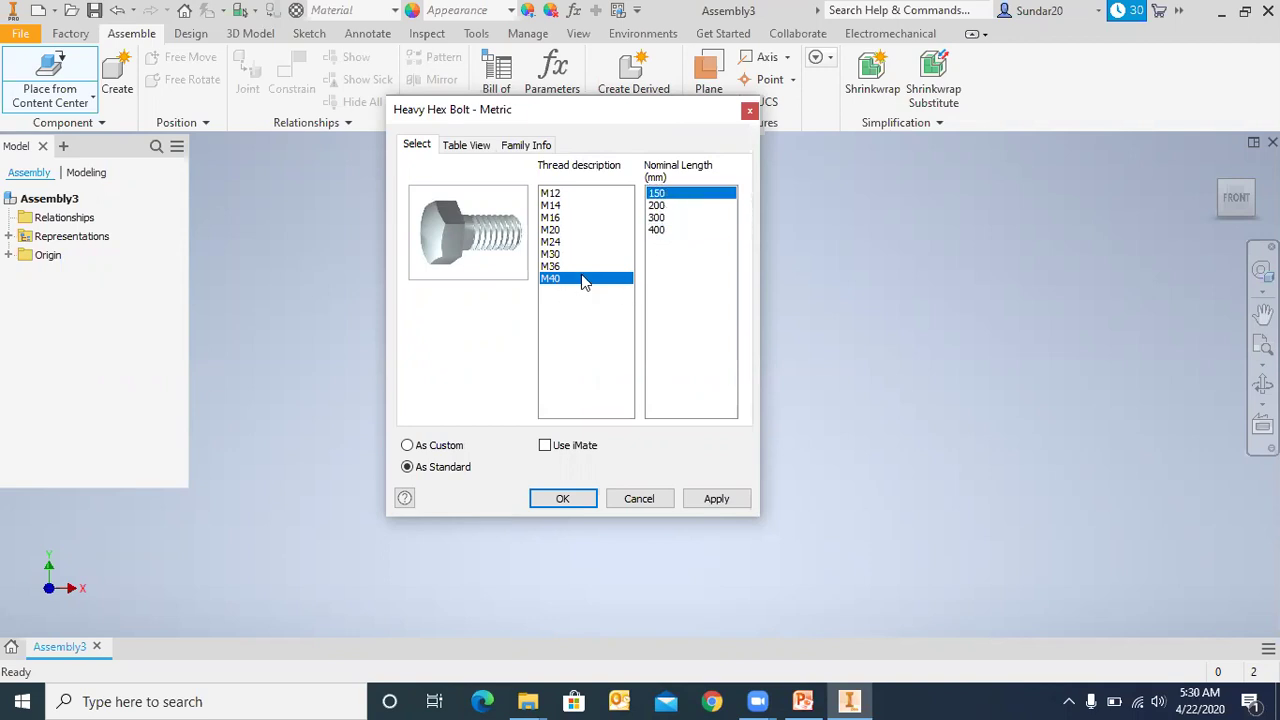
- Compare the nominal lengths offered for the other thread sizes, including M12, M36 and M30
left_click(558, 268)
left_click(555, 281)
left_click(556, 194)
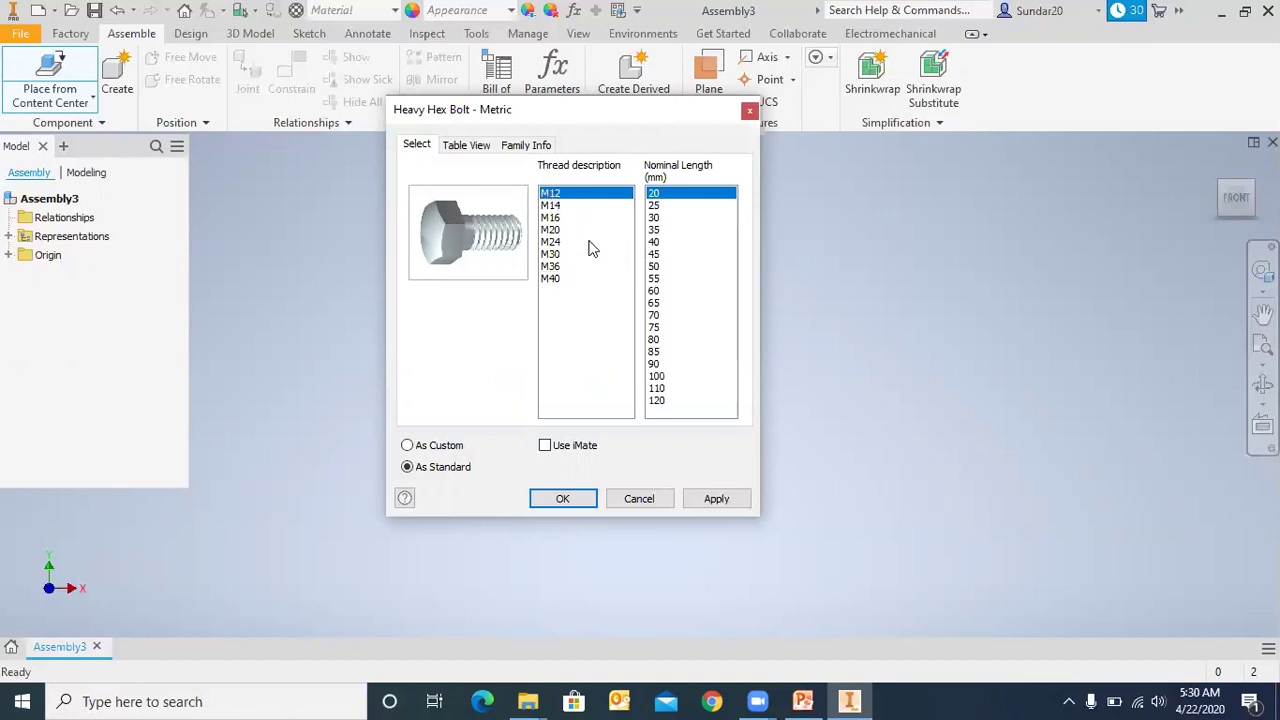
left_click(660, 217)
left_click(660, 266)
left_click(660, 303)
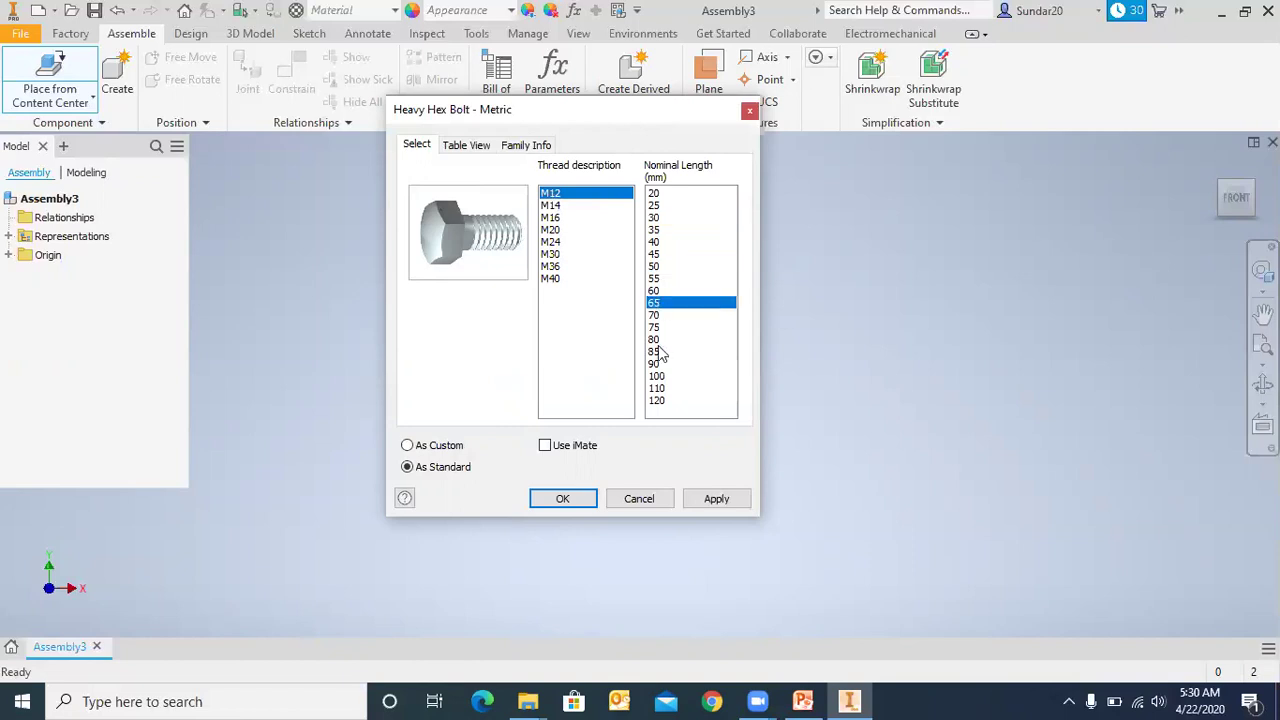
left_click(656, 351)
left_click(556, 266)
left_click(553, 254)
scroll(703, 345, "down", 1)
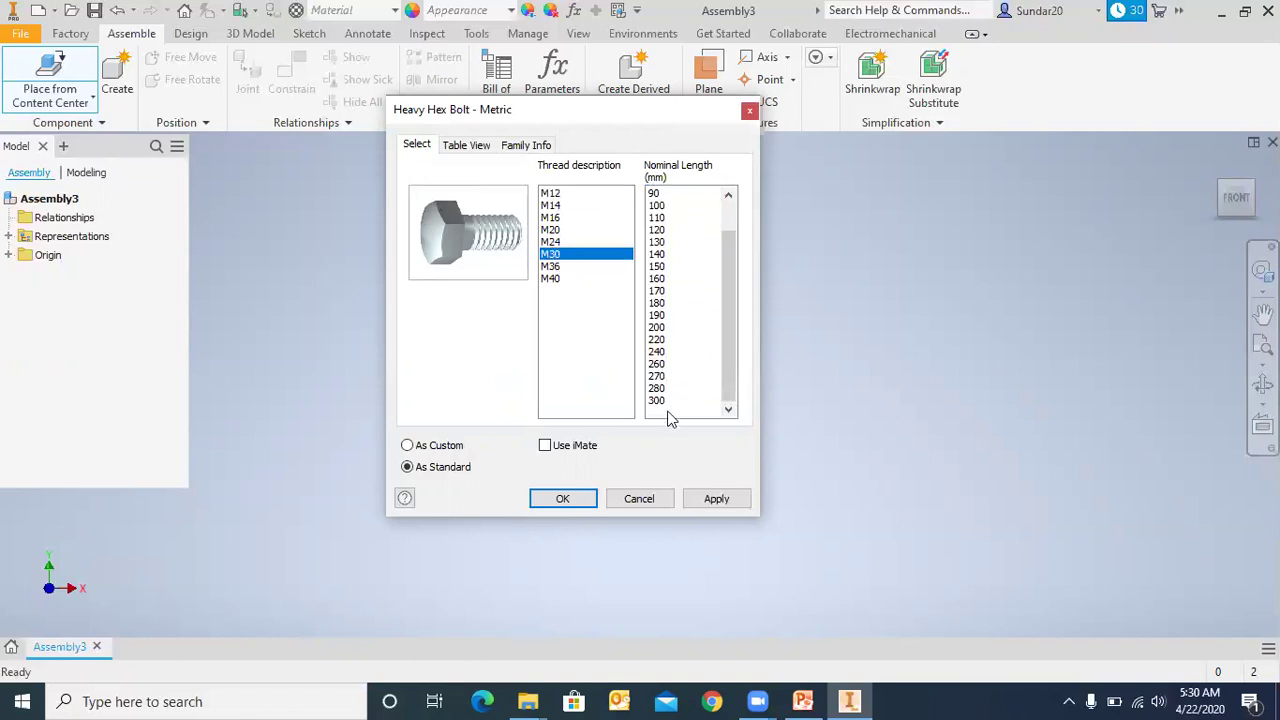
scroll(676, 330, "up", 1)
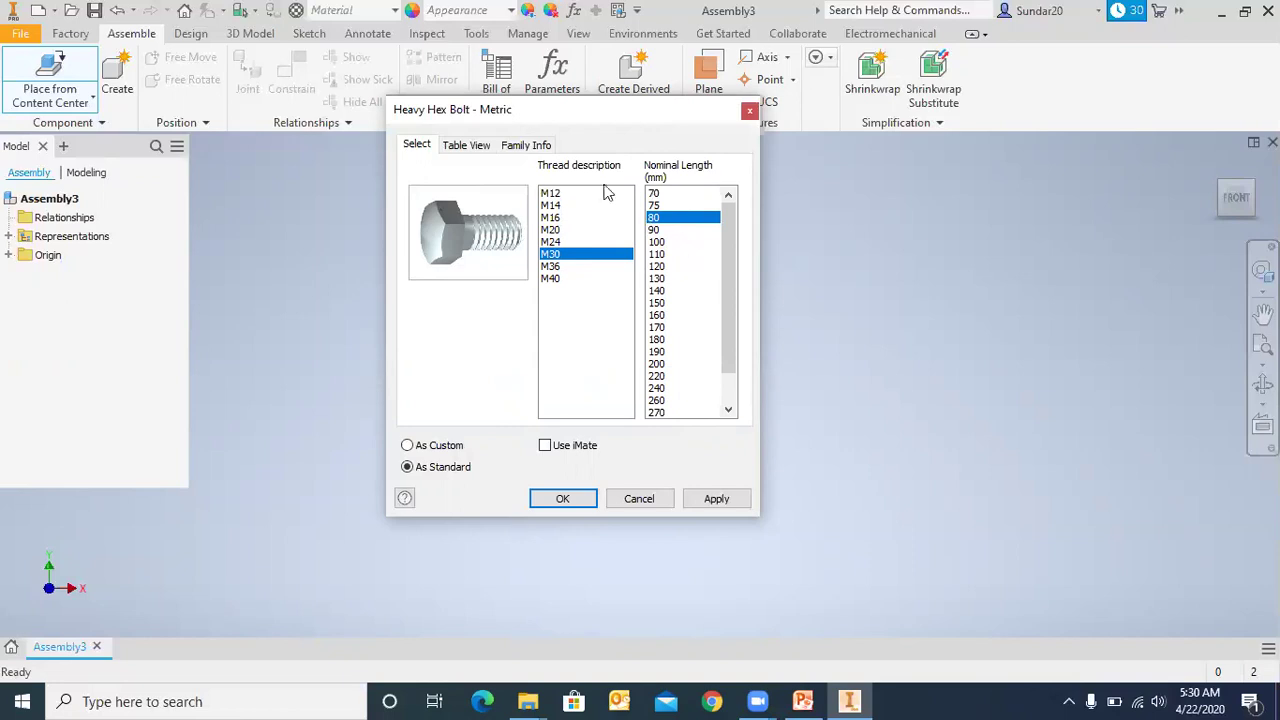
- Check the bolt family's table of sizes and return to the thread and length selection
left_click(476, 150)
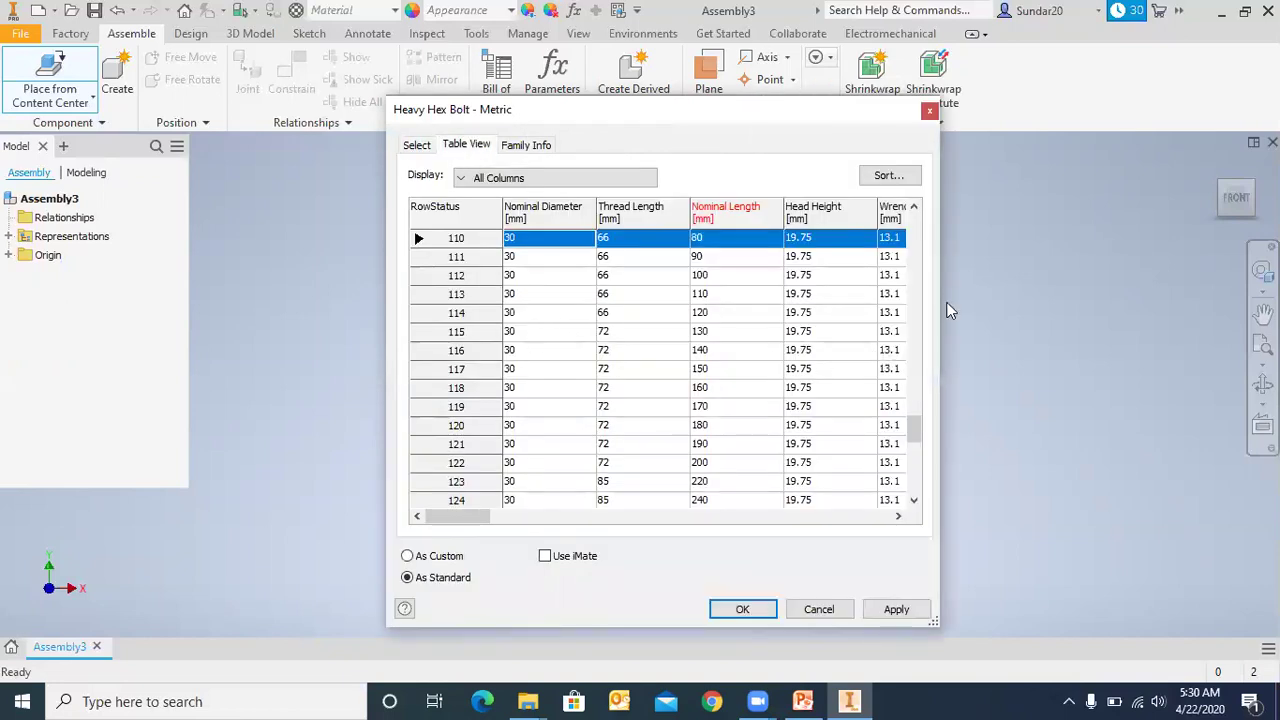
left_click_drag(944, 291, 1226, 291)
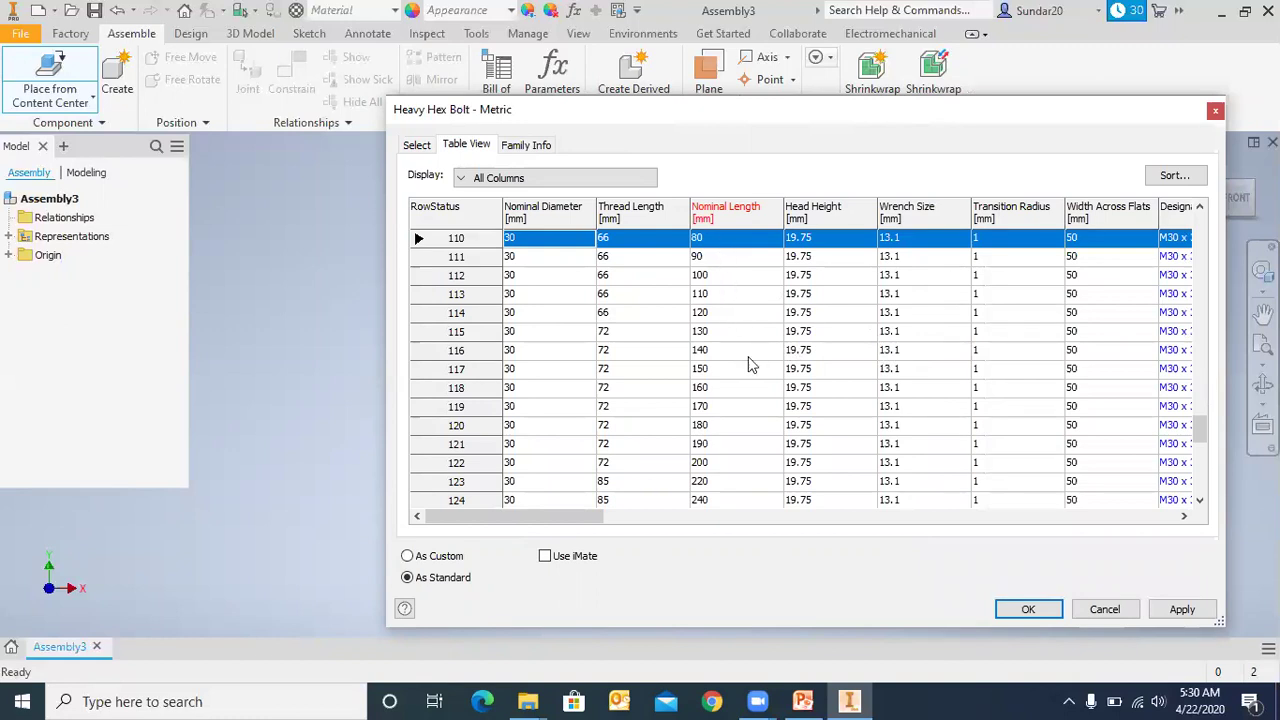
left_click_drag(536, 109, 330, 109)
left_click(209, 106)
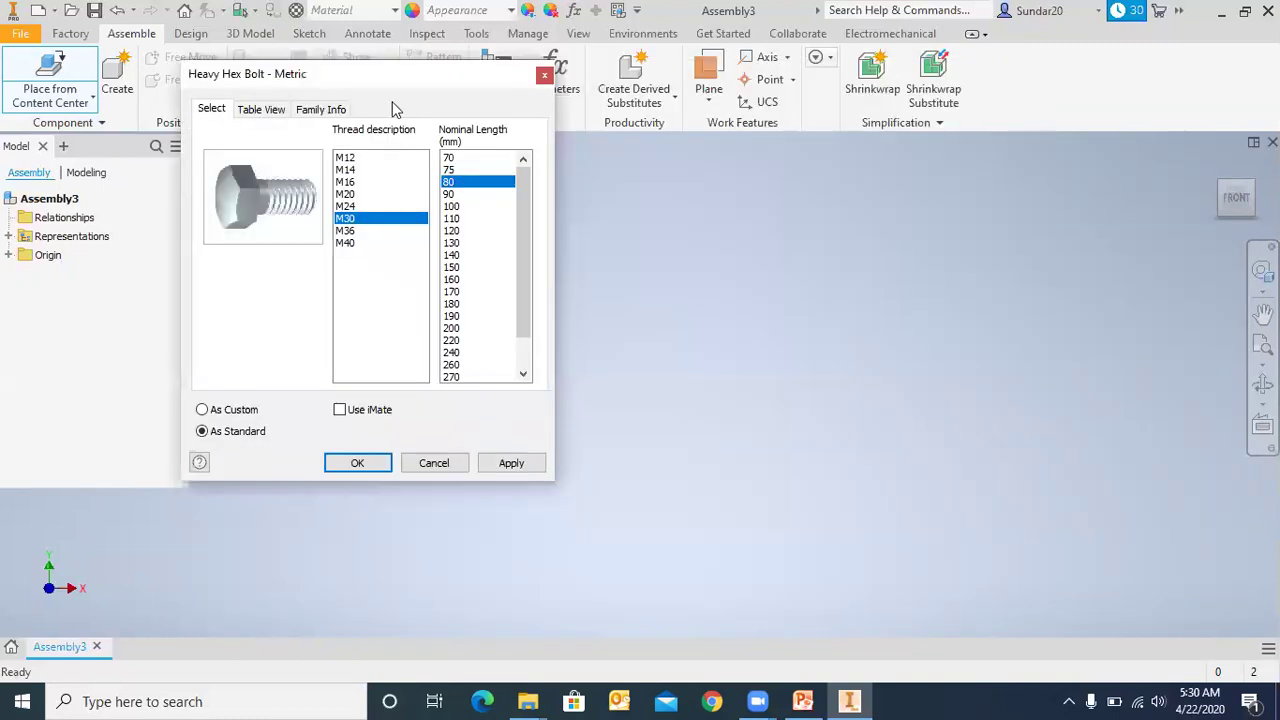
left_click_drag(422, 80, 519, 80)
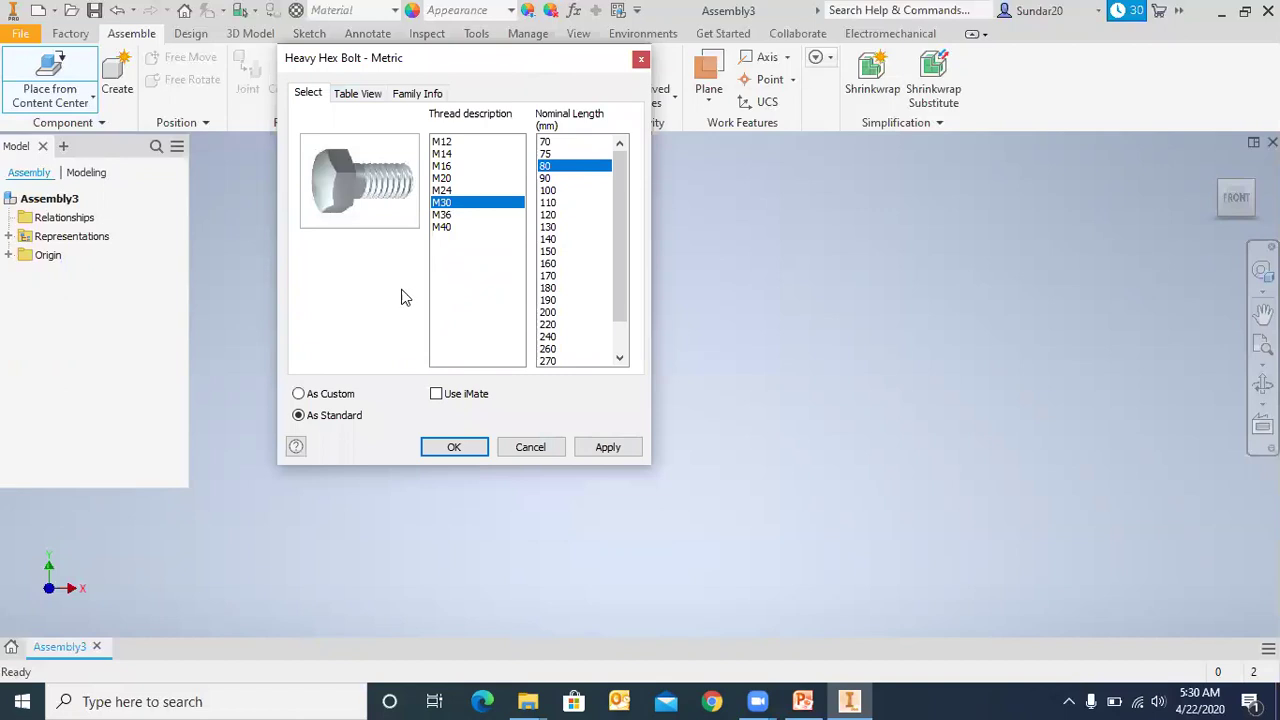
- Place one M40 heavy hex bolt with a nominal length of 400 mm in the assembly and inspect it from several sides
left_click(458, 227)
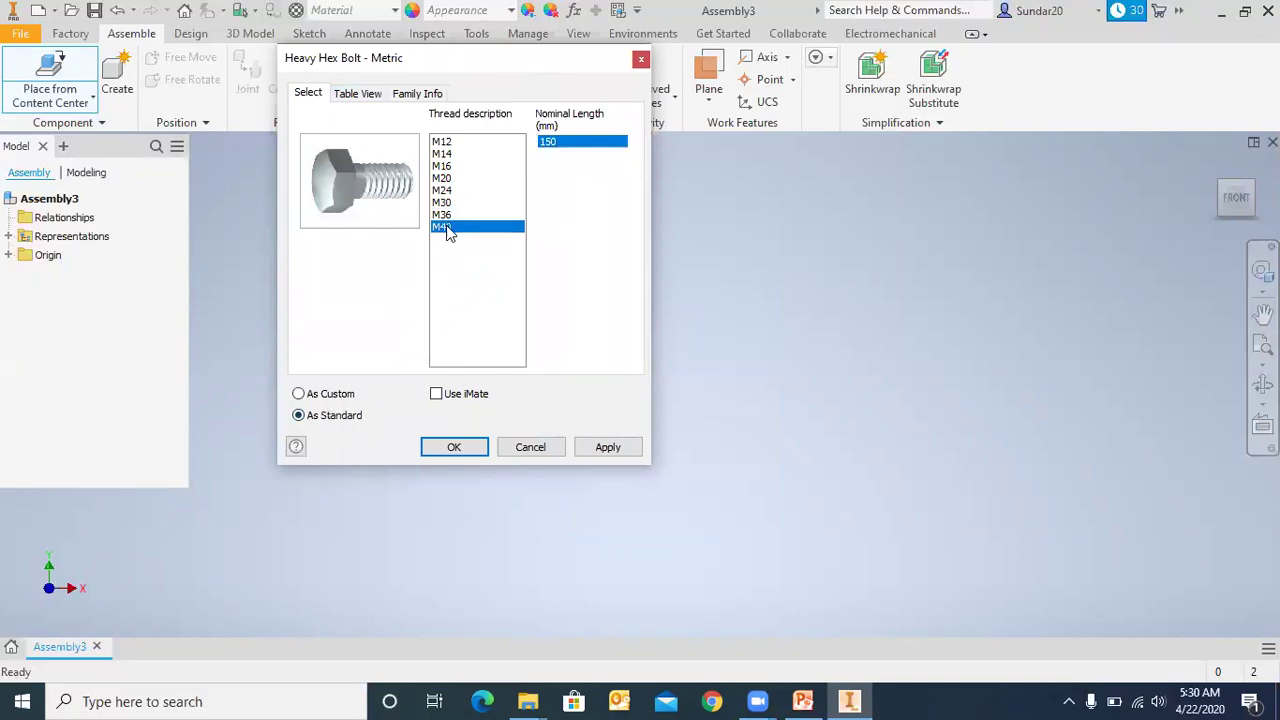
left_click(548, 180)
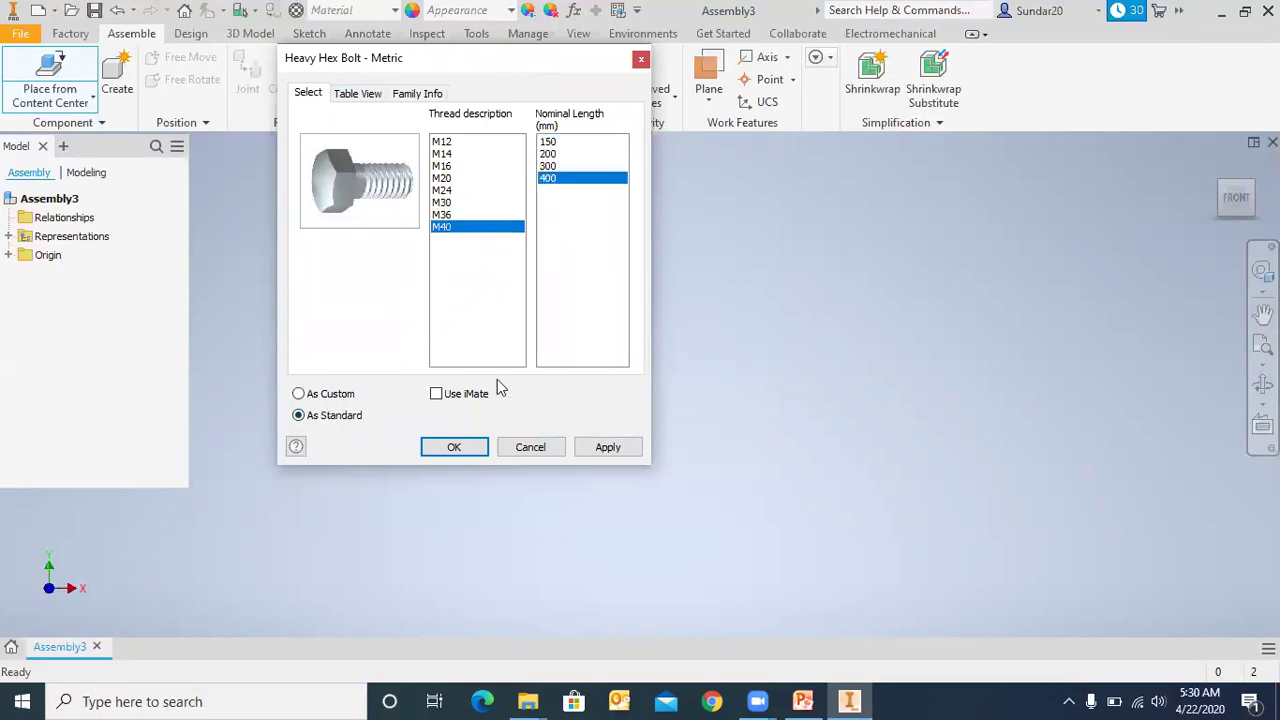
left_click(452, 446)
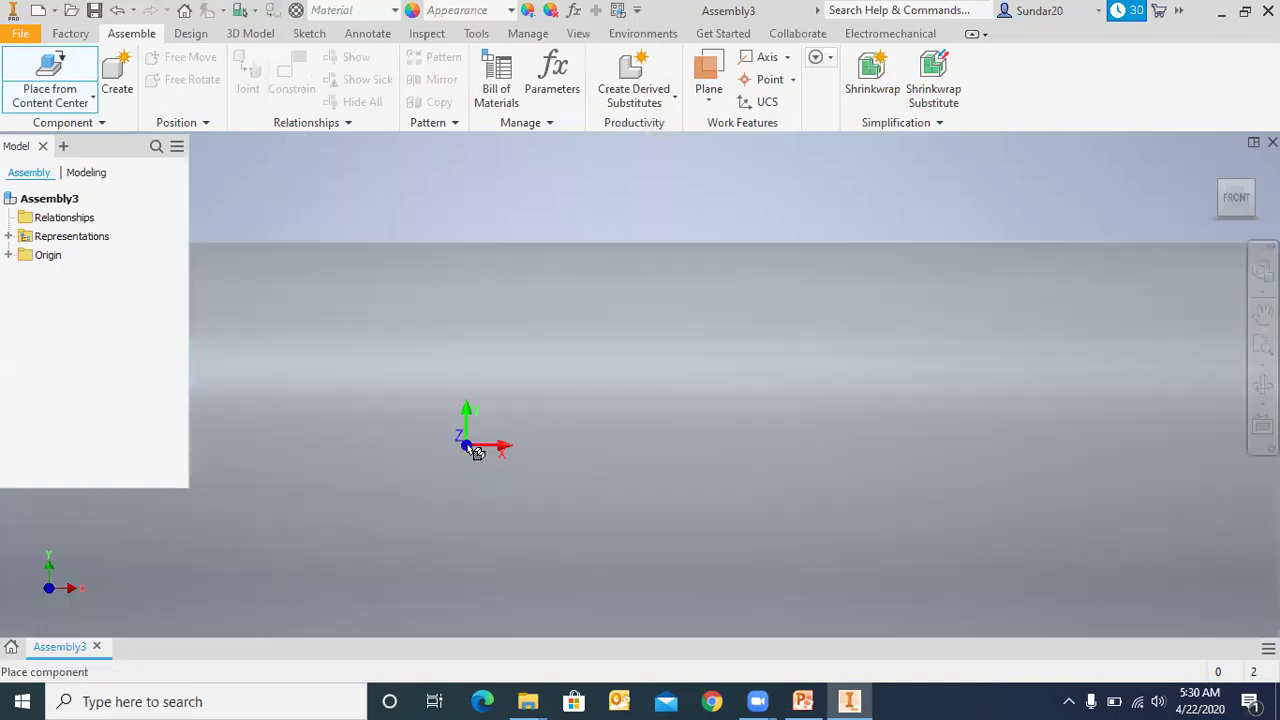
left_click(477, 452)
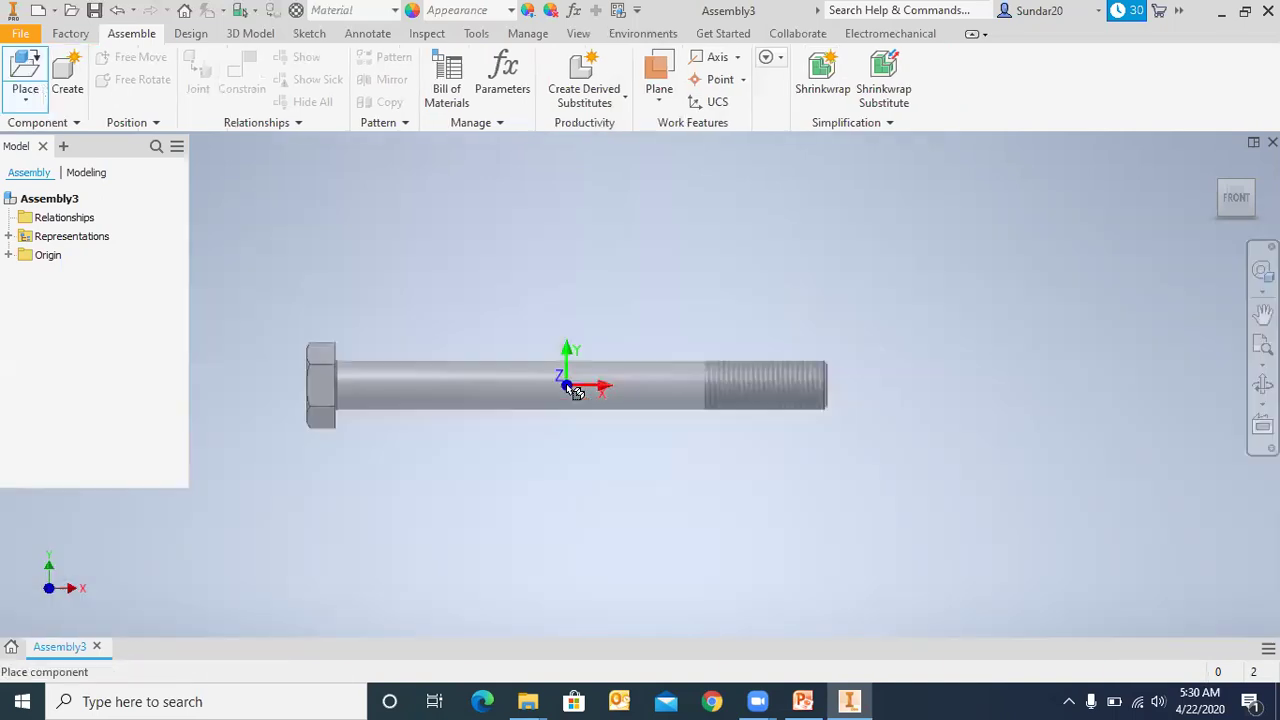
right_click(588, 390)
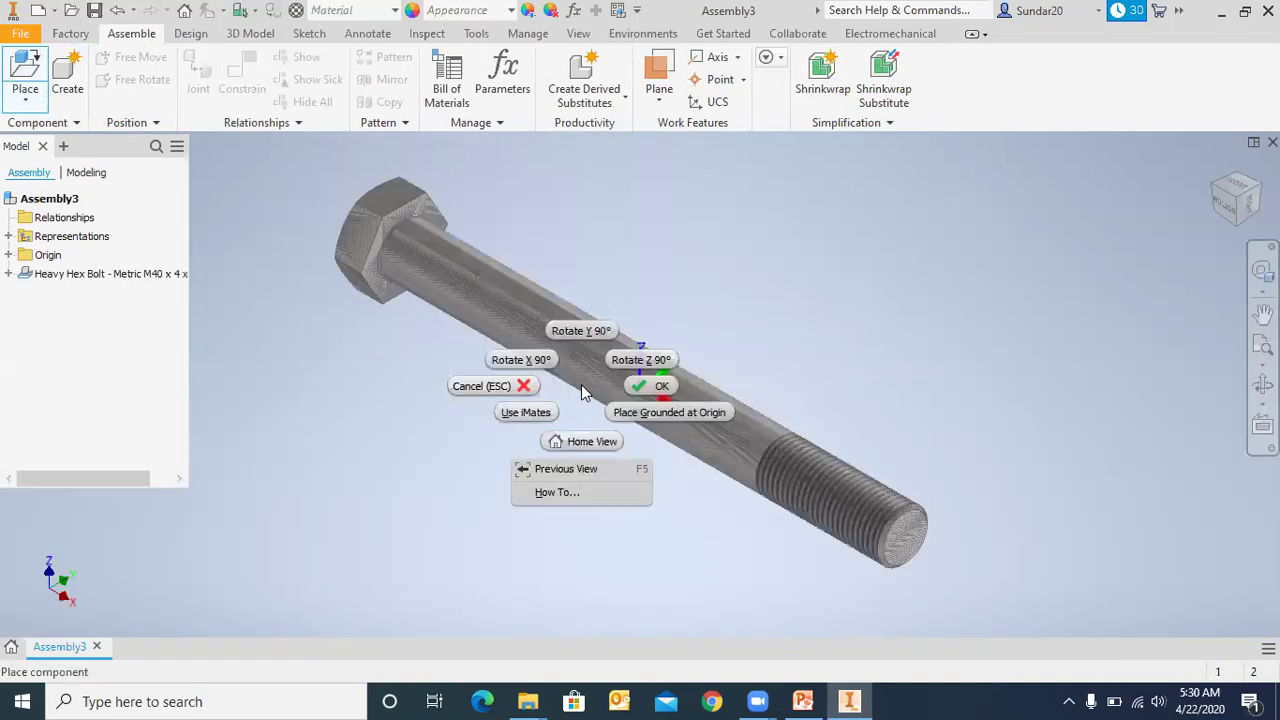
left_click(651, 383)
middle_click_drag(640, 384, 585, 445, "shift")
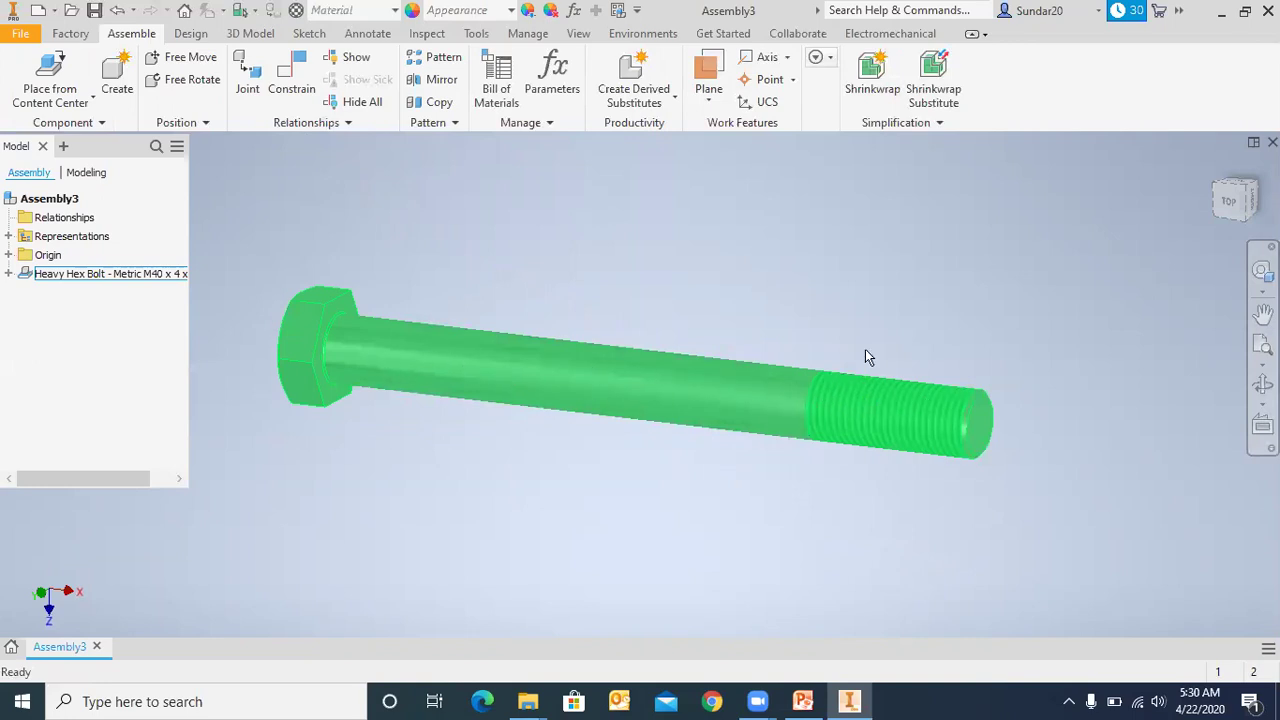
left_click_drag(1232, 204, 1238, 213)
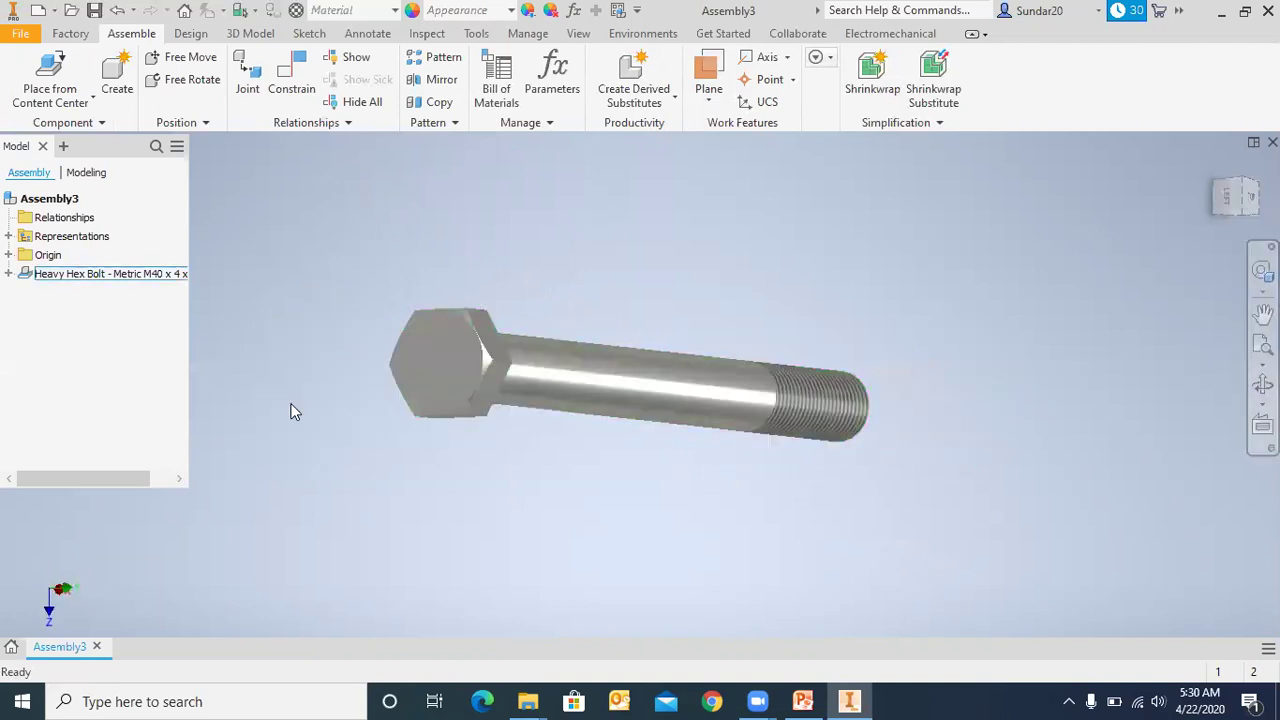
left_click(90, 99)
left_click(130, 169)
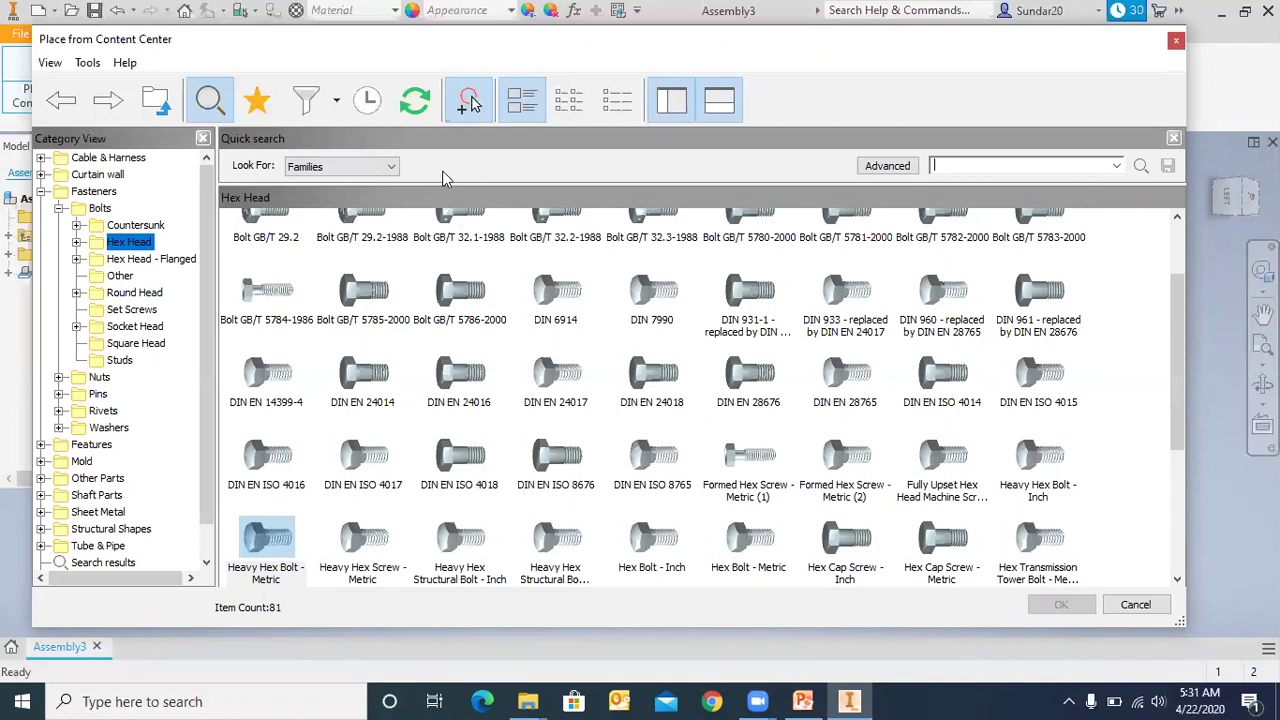
left_click(1176, 42)
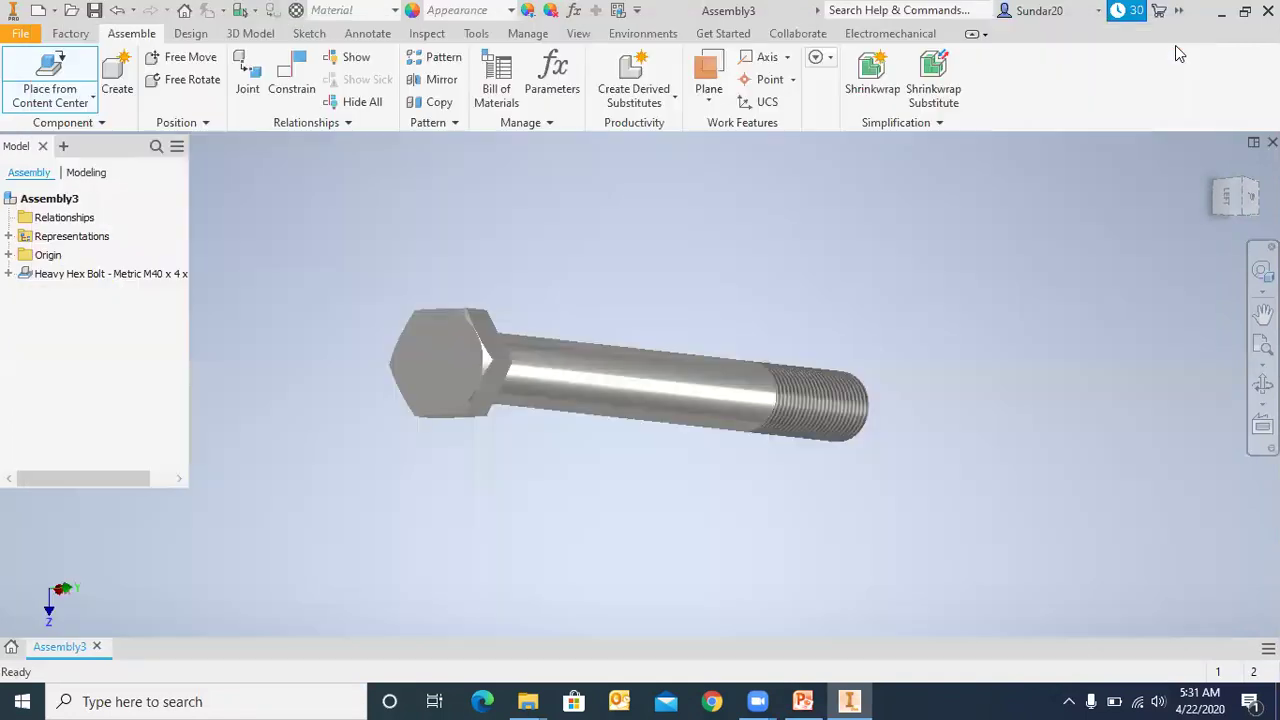
- Close the test assembly and hide the Model browser
left_click(97, 647)
left_click(612, 386)
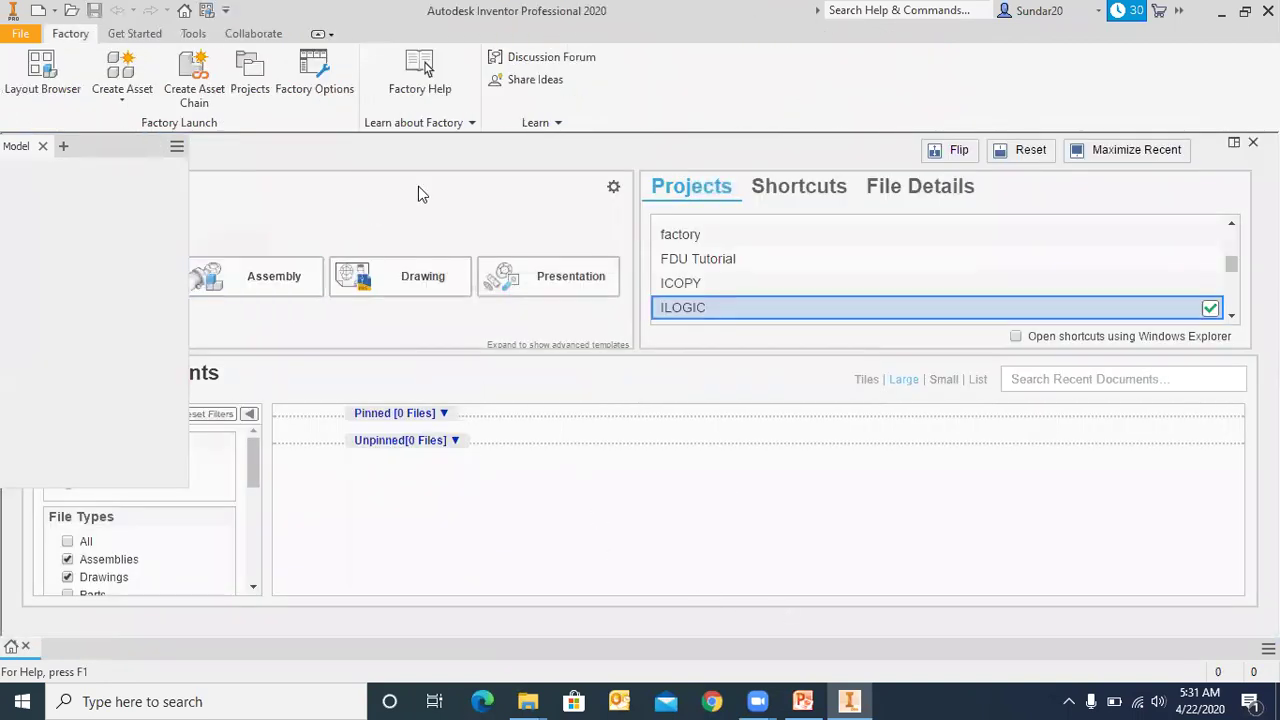
left_click(42, 147)
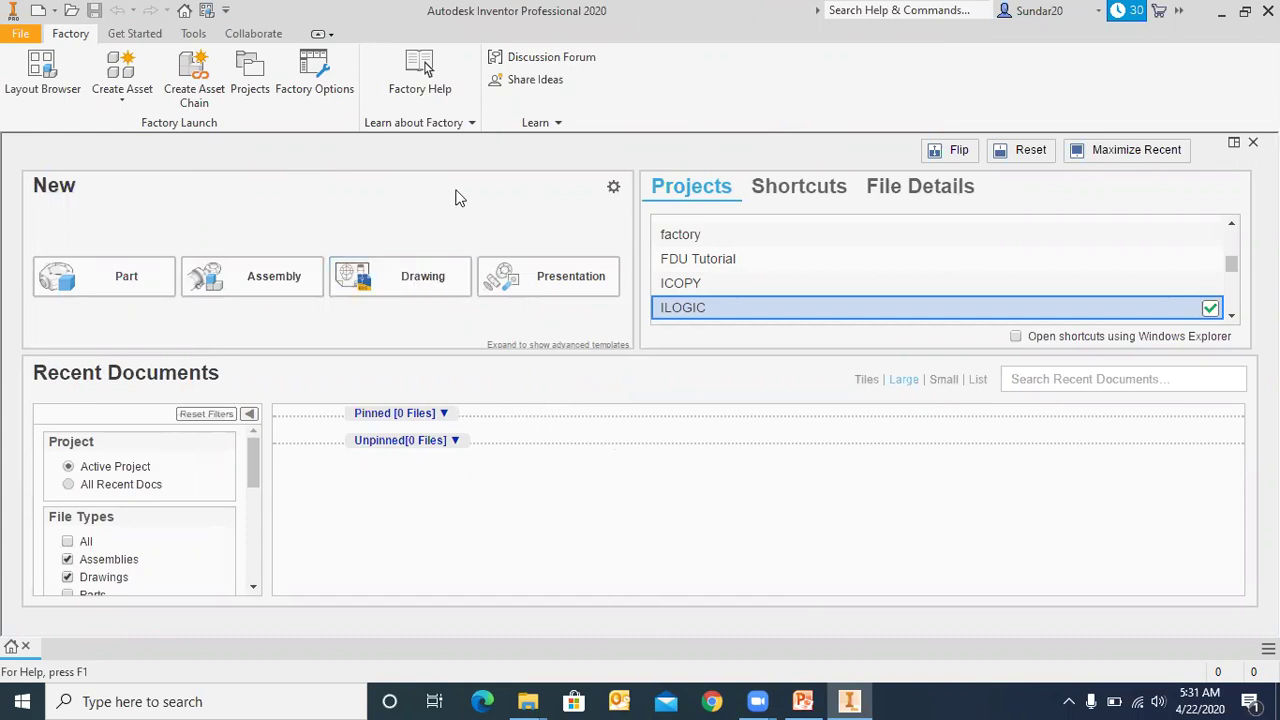
- Examine the Inventor ANSI hex head families and the available library views in the Content Center Editor, and close the editor
left_click(193, 34)
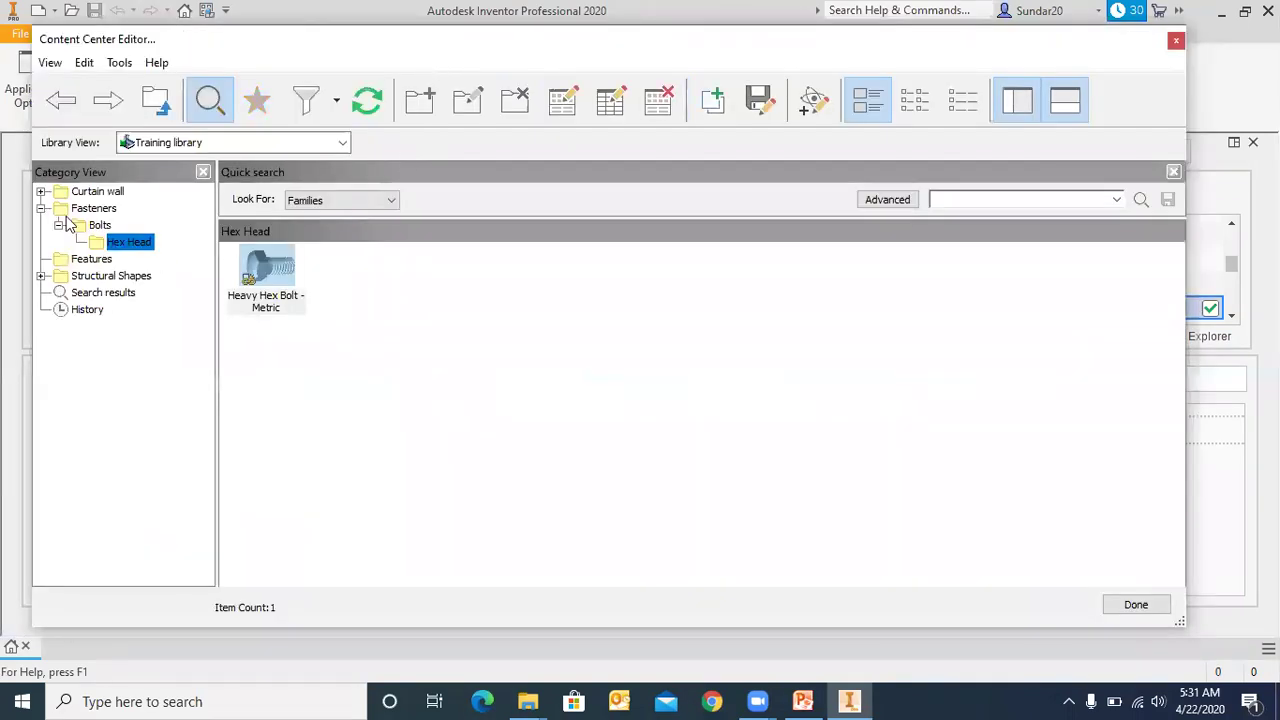
left_click(250, 143)
scroll(268, 187, "up", 3)
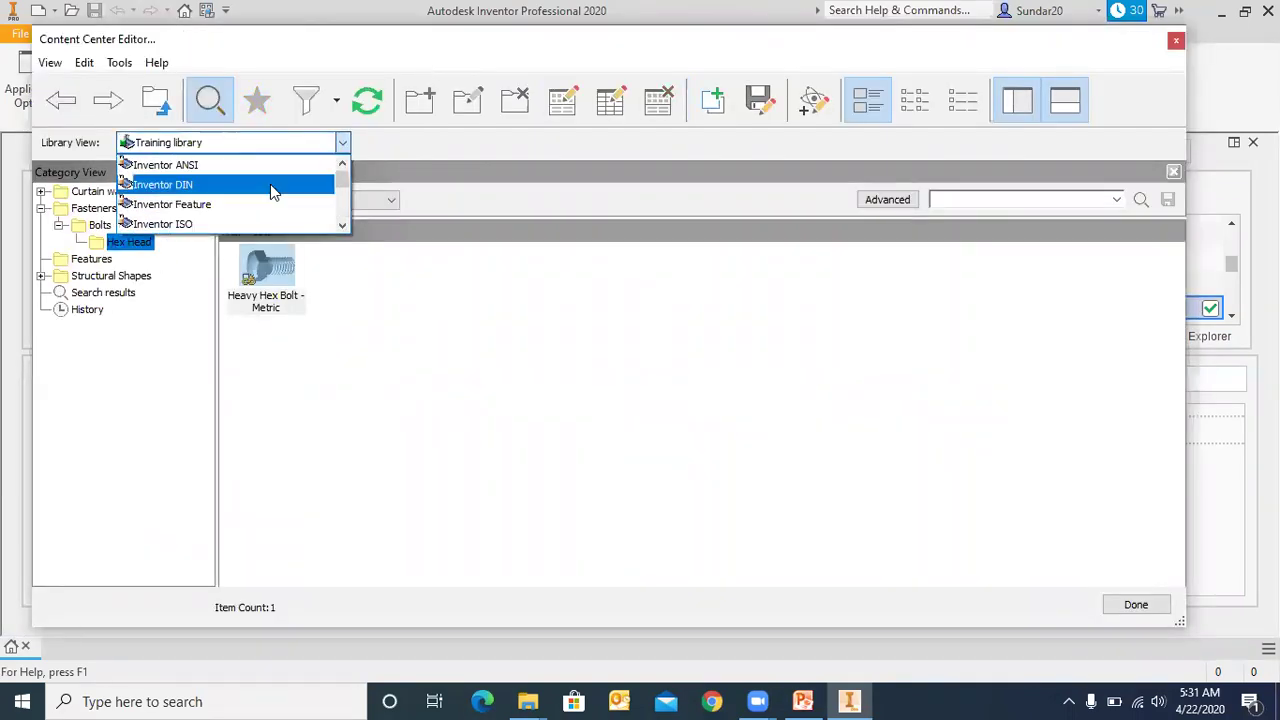
left_click(255, 166)
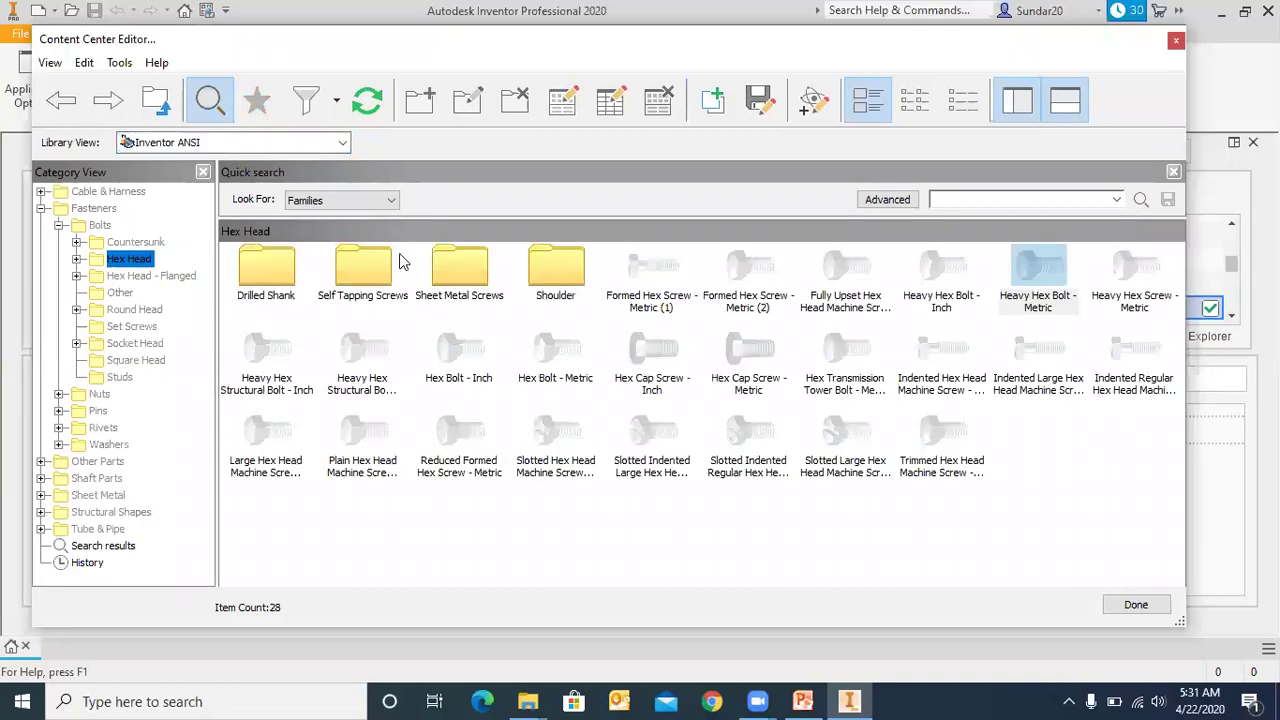
left_click(342, 143)
scroll(271, 195, "down", 3)
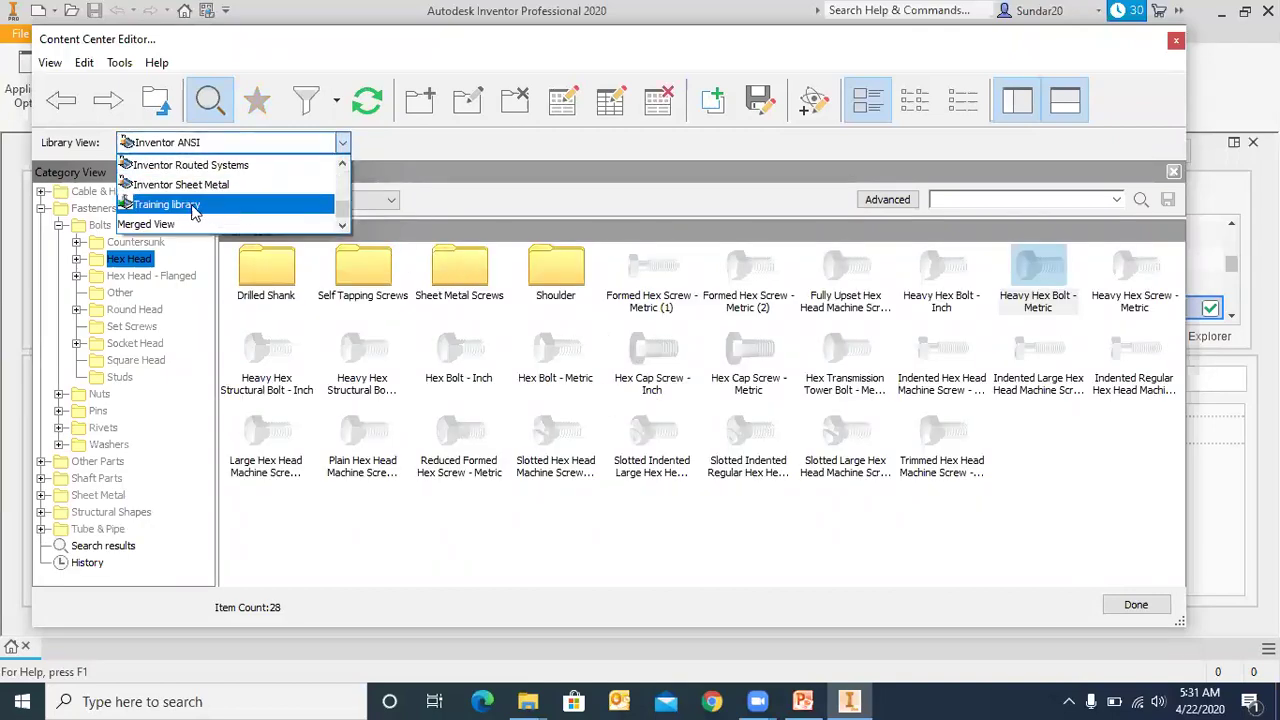
left_click(522, 155)
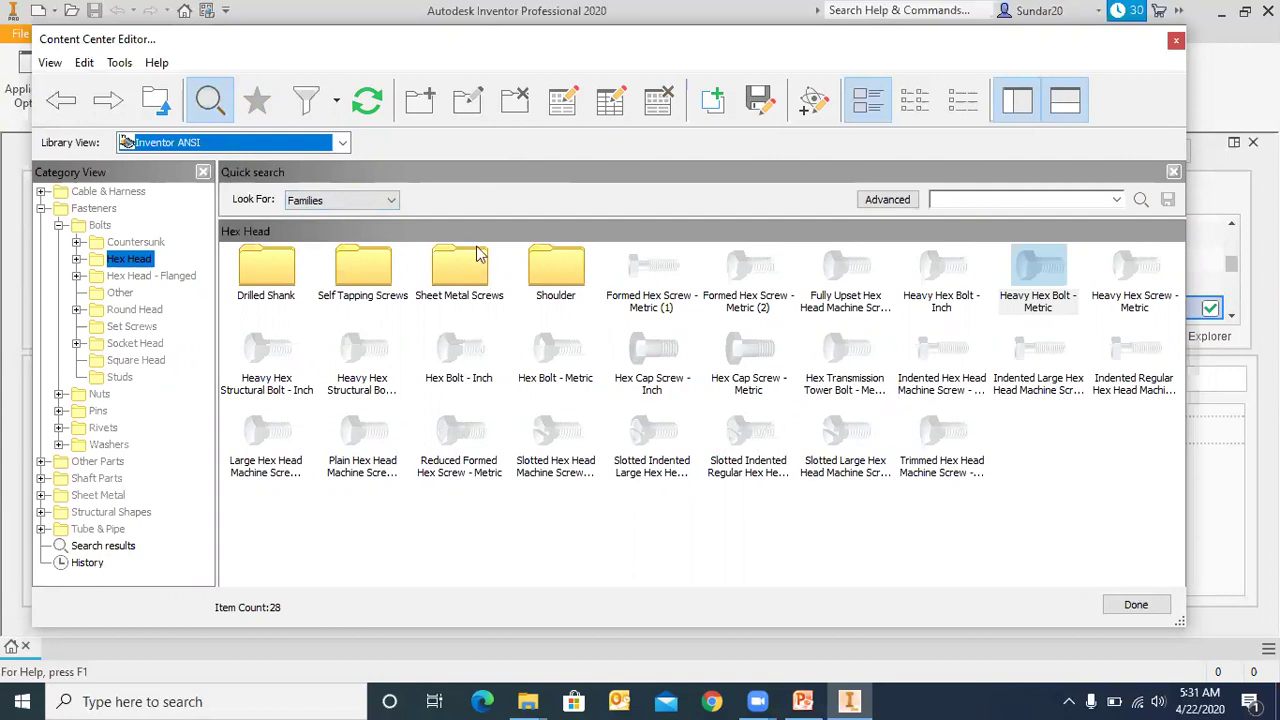
left_click(342, 143)
scroll(230, 205, "down", 3)
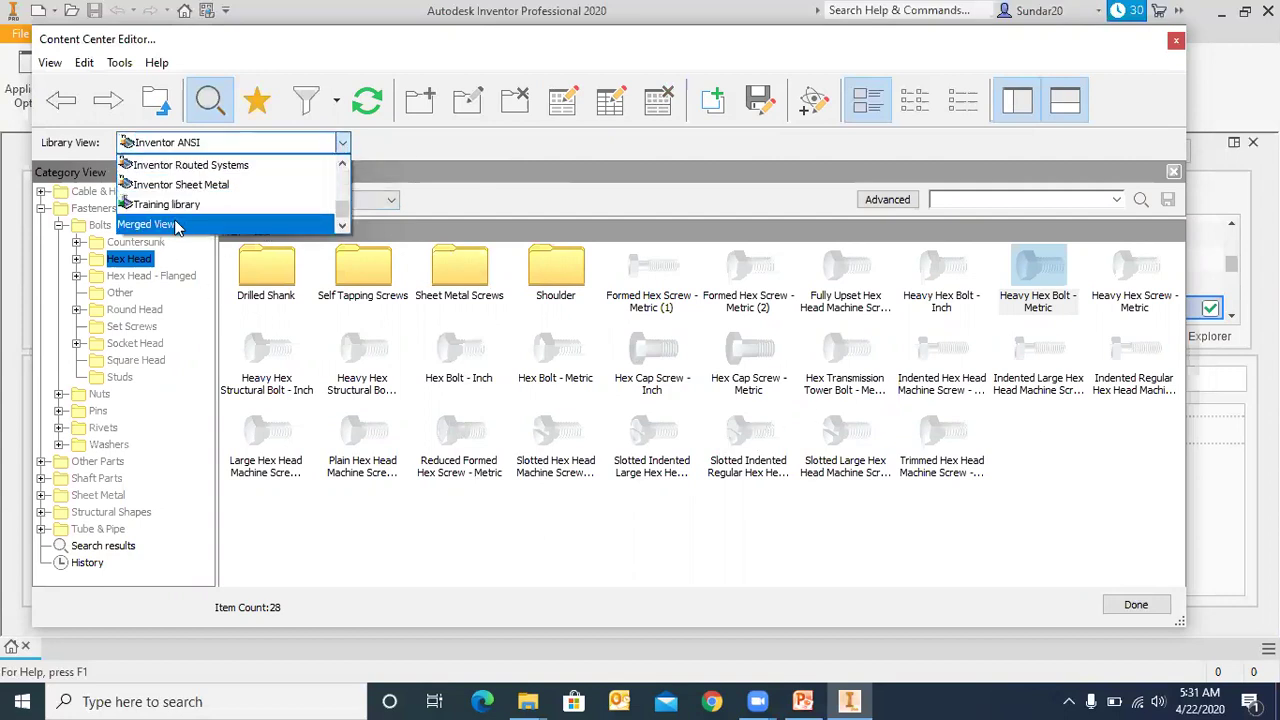
left_click(517, 185)
left_click(1176, 39)
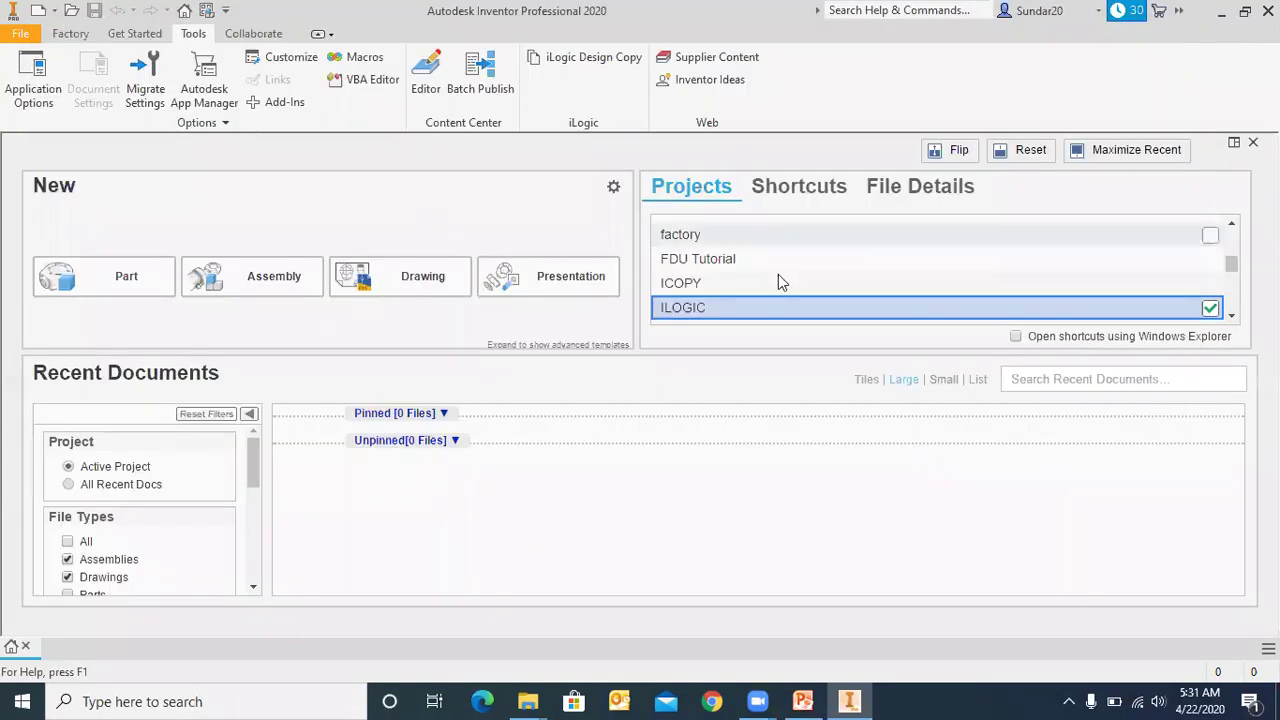
- Open the T section part from the demo folder on drive D, accepting its location outside the active project
left_click(71, 10)
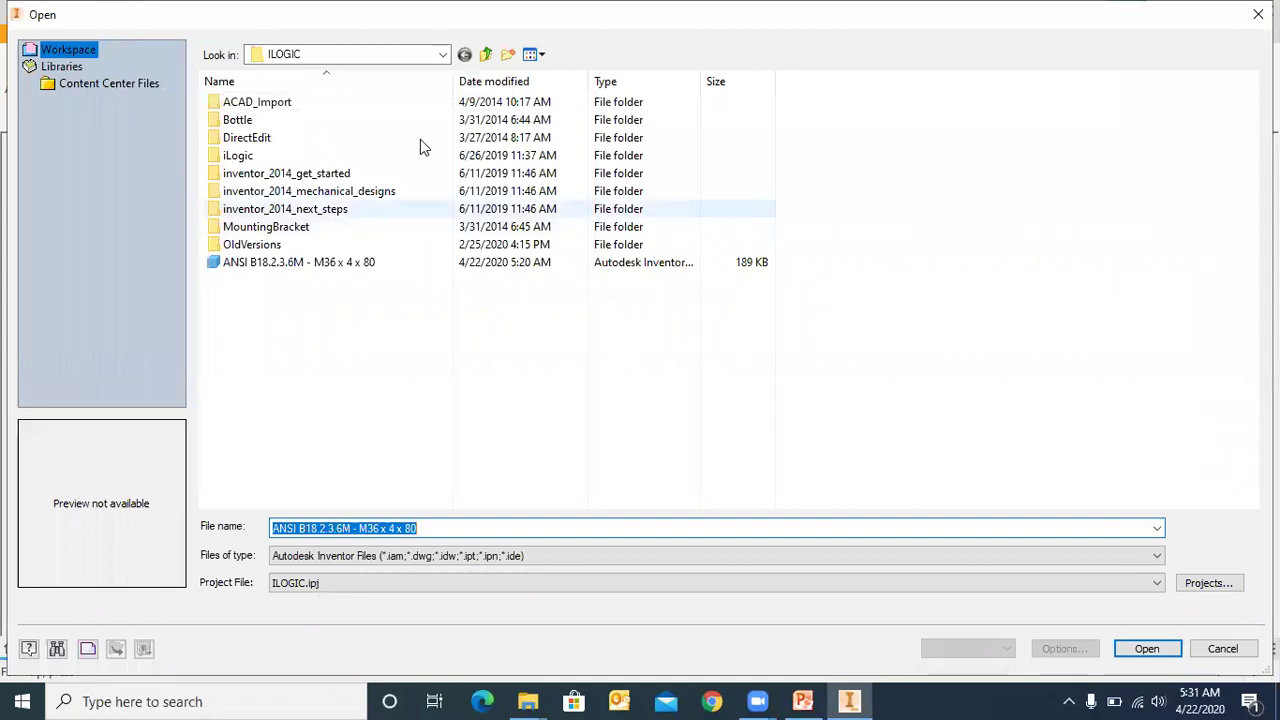
left_click(442, 54)
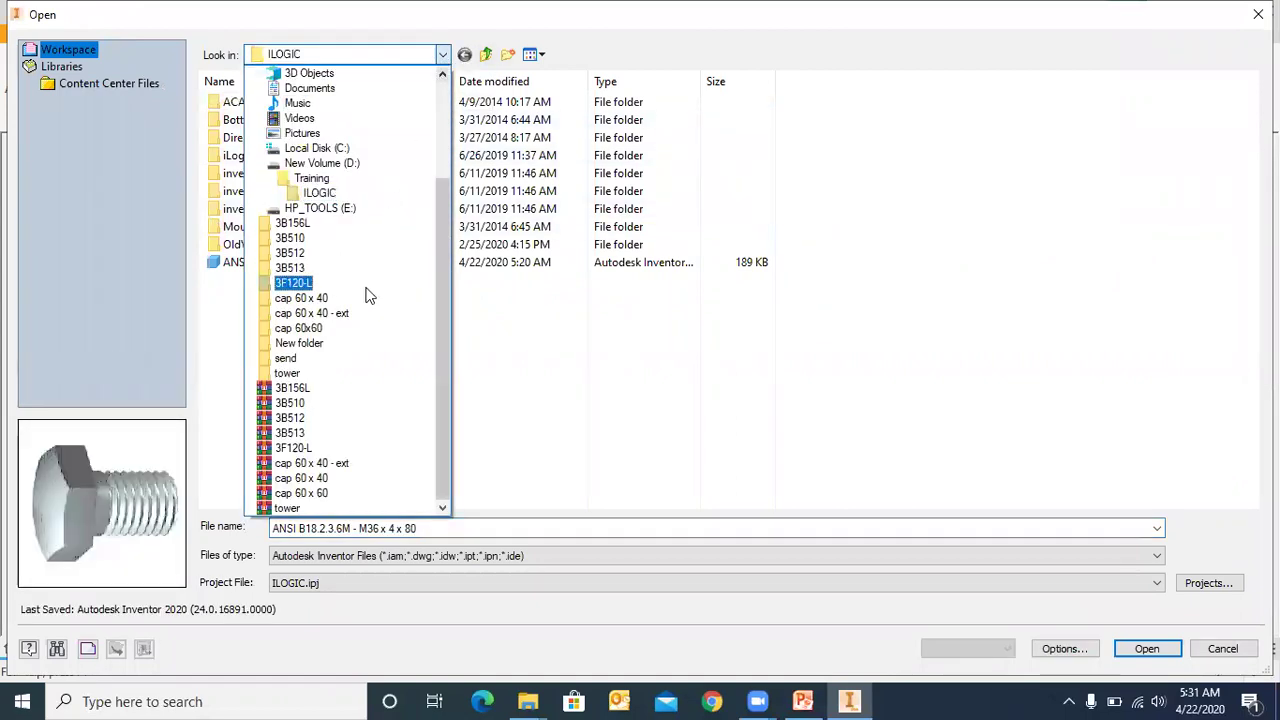
left_click(312, 166)
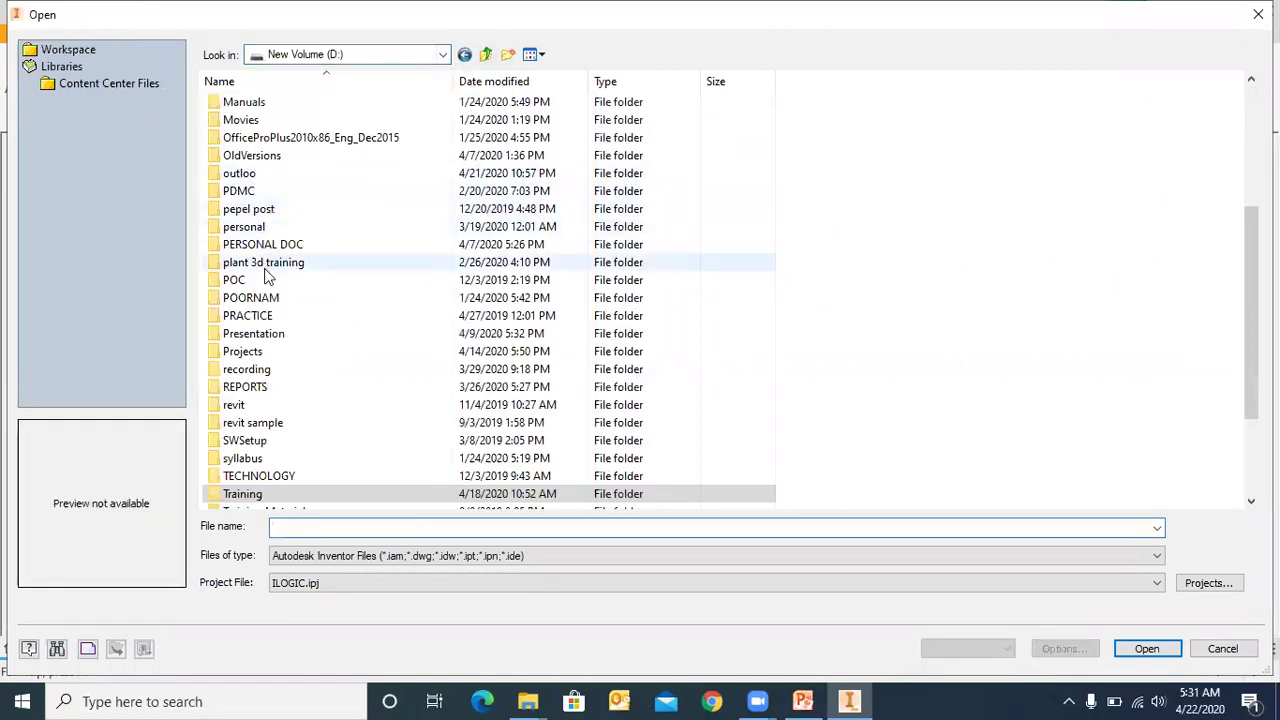
scroll(268, 252, "up", 1)
scroll(270, 250, "up", 3)
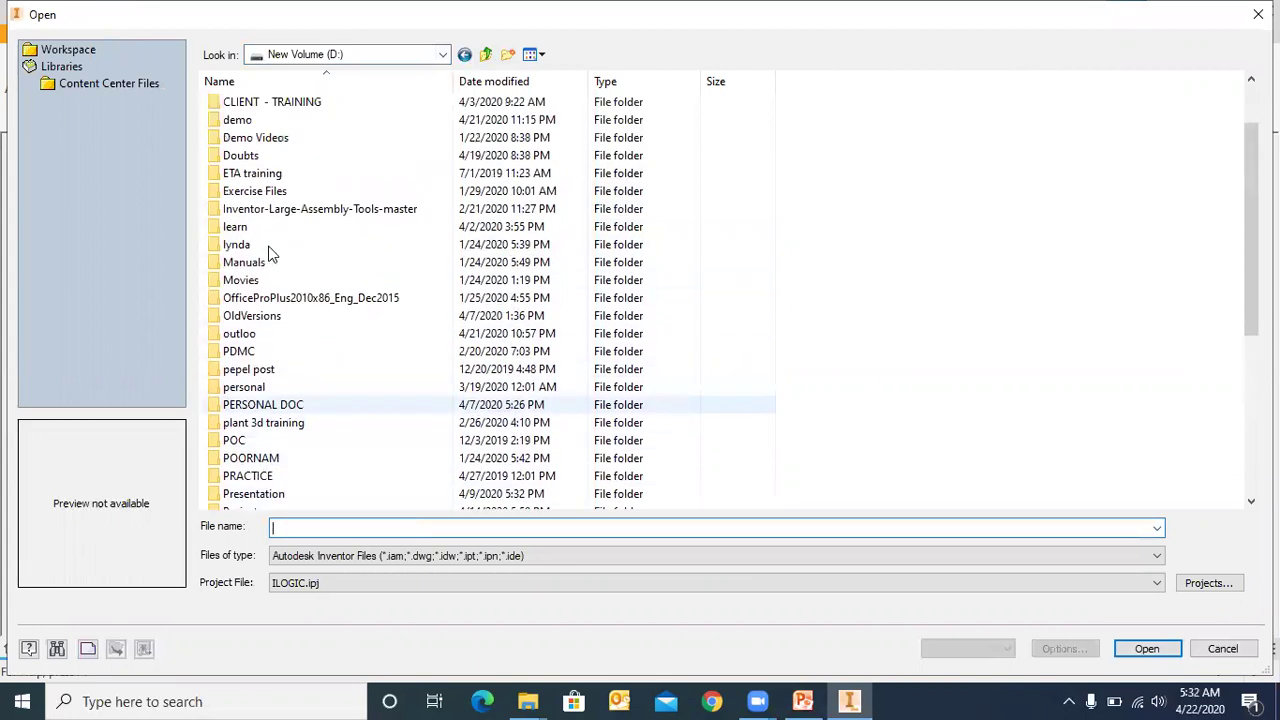
double_click(264, 192)
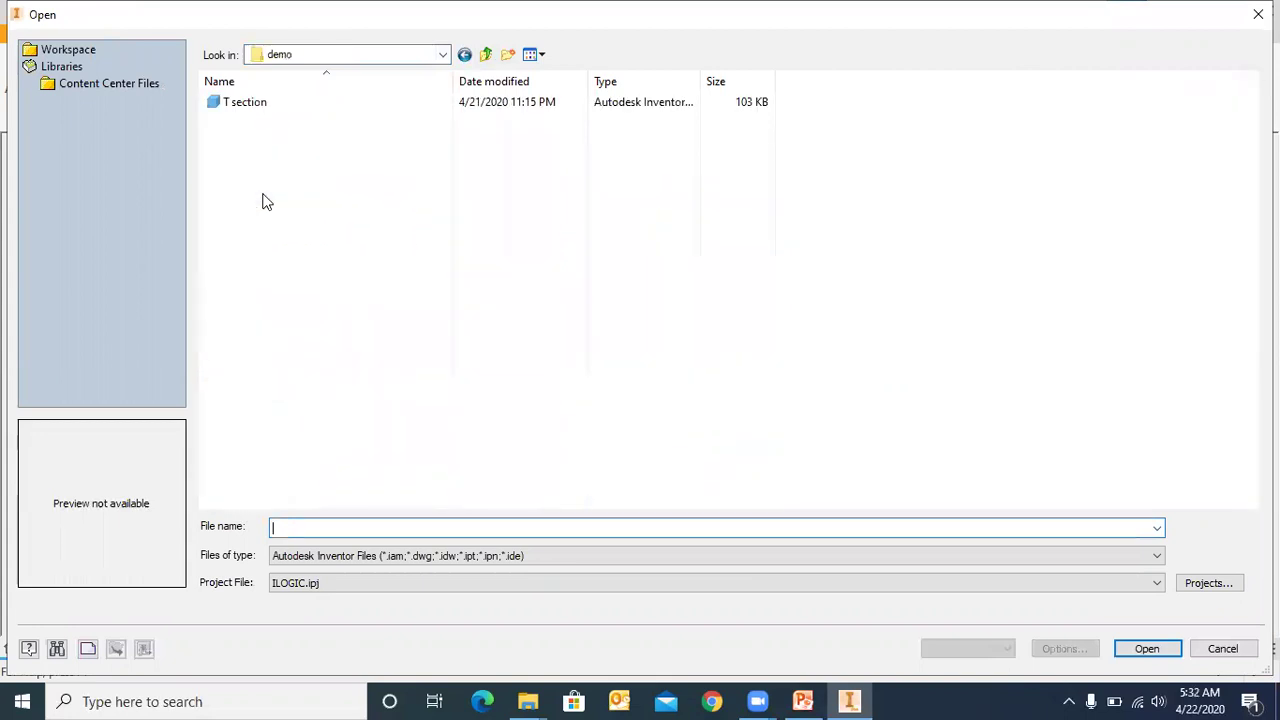
left_click(270, 104)
left_click(1145, 648)
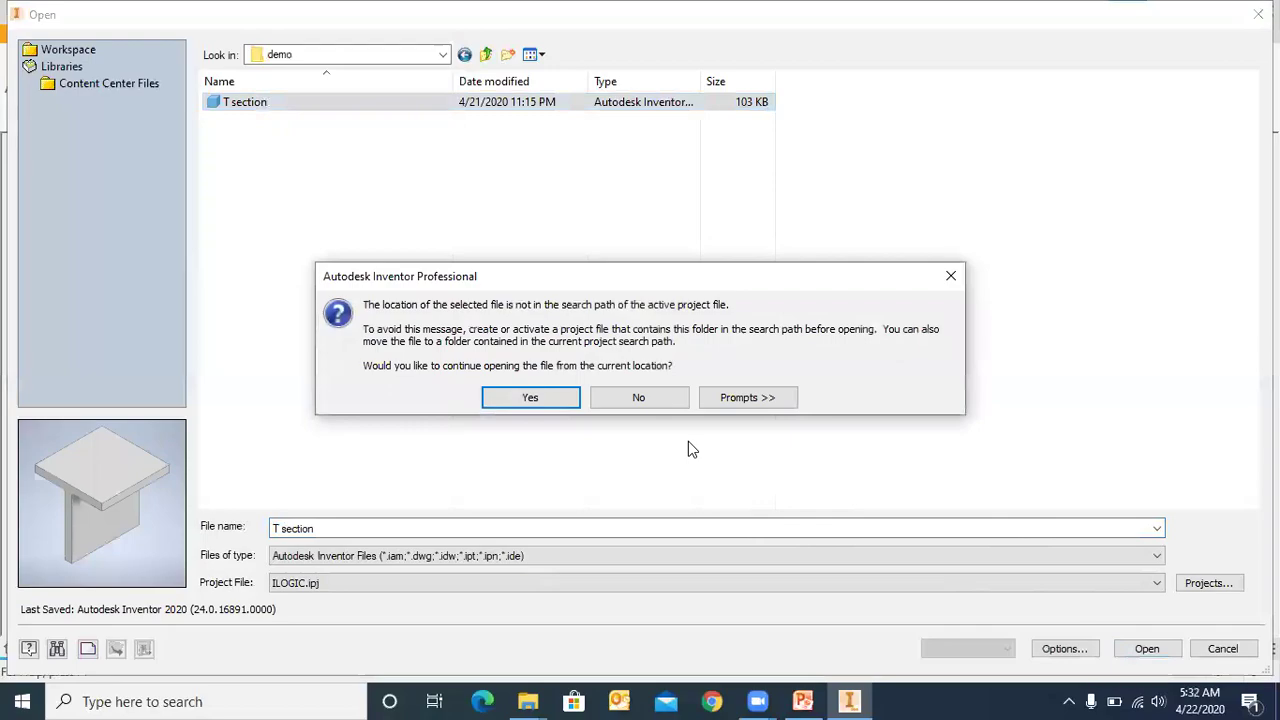
left_click(560, 400)
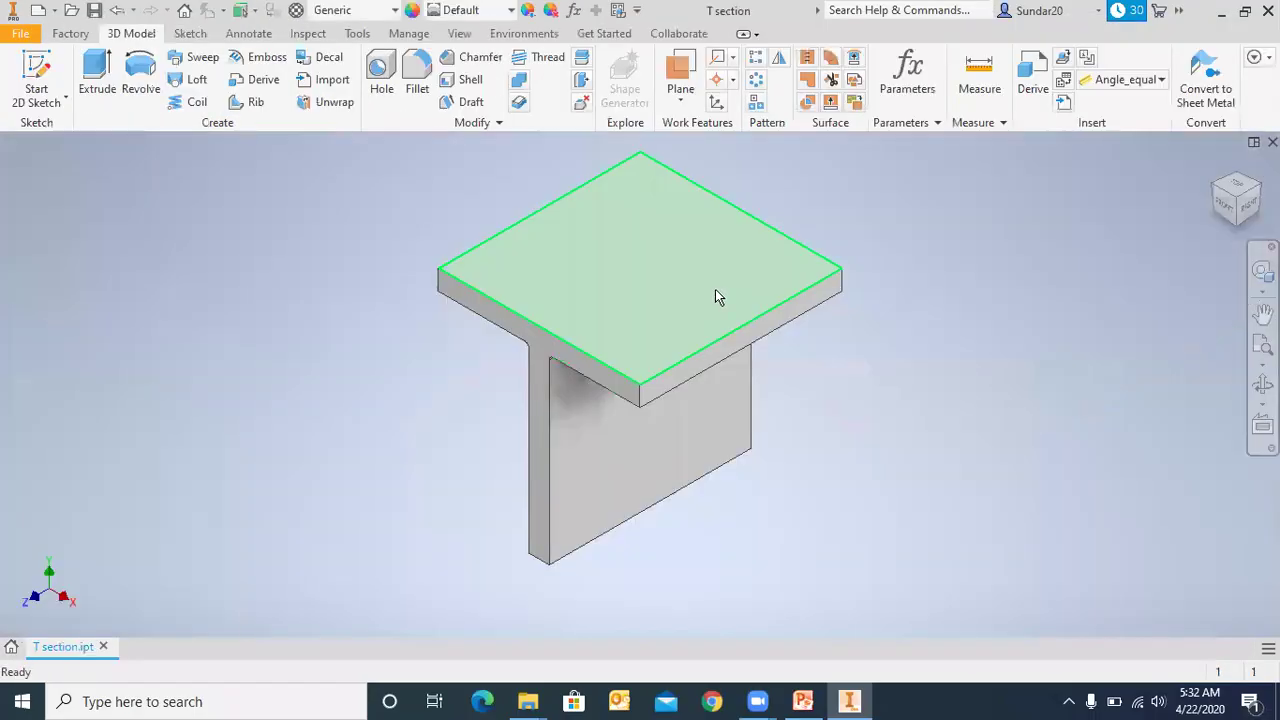
- Show the Model browser and open Sketch1 under Extrusion1 for editing
left_click(12, 143)
left_click(60, 183)
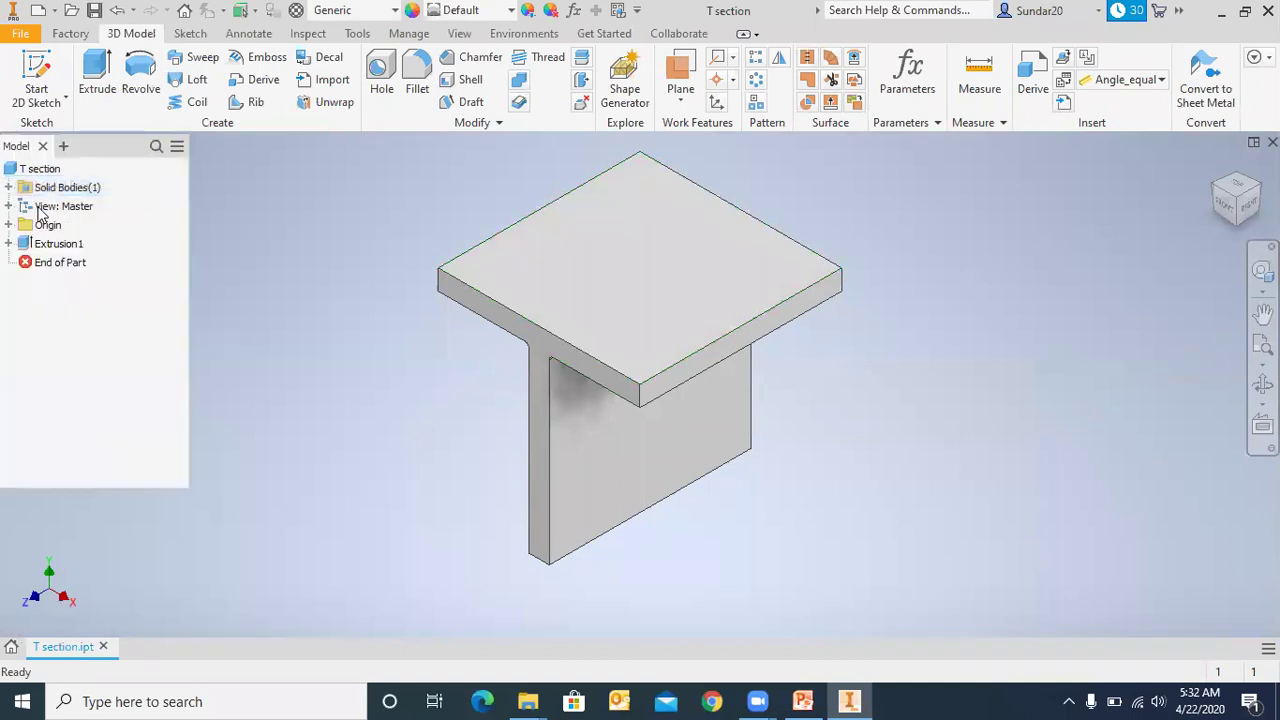
left_click(9, 243)
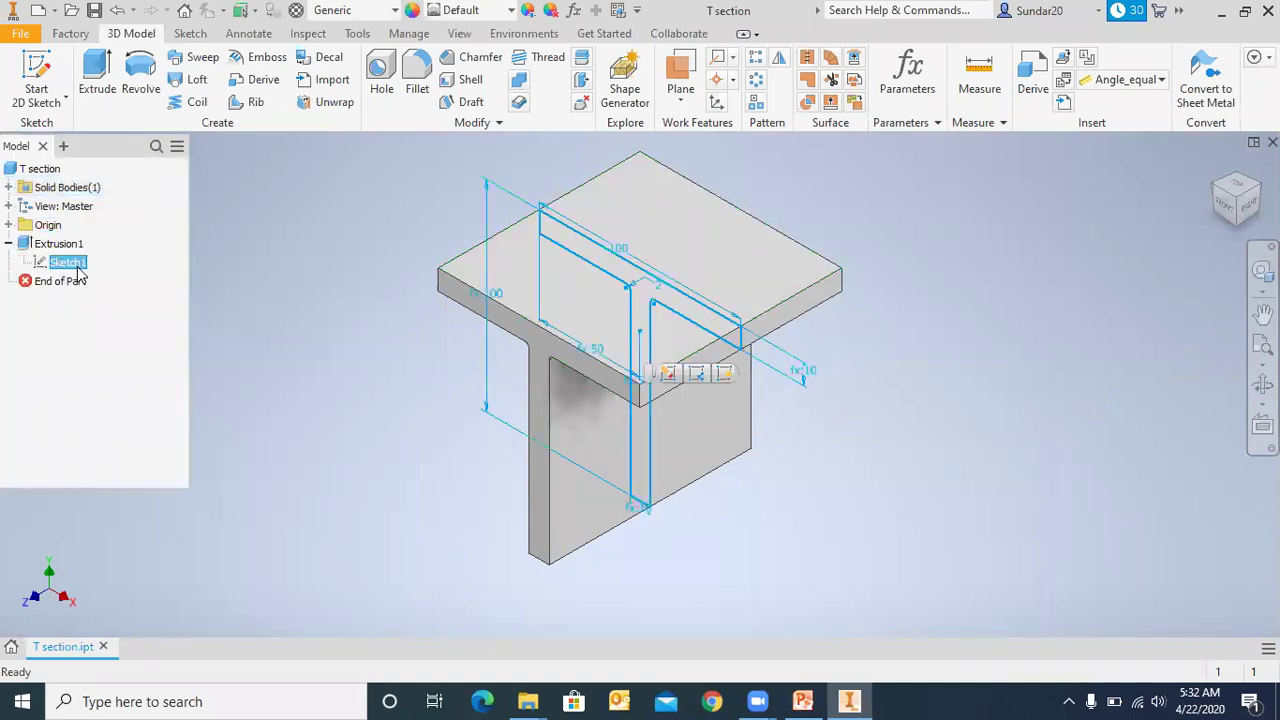
right_click(70, 263)
left_click(117, 326)
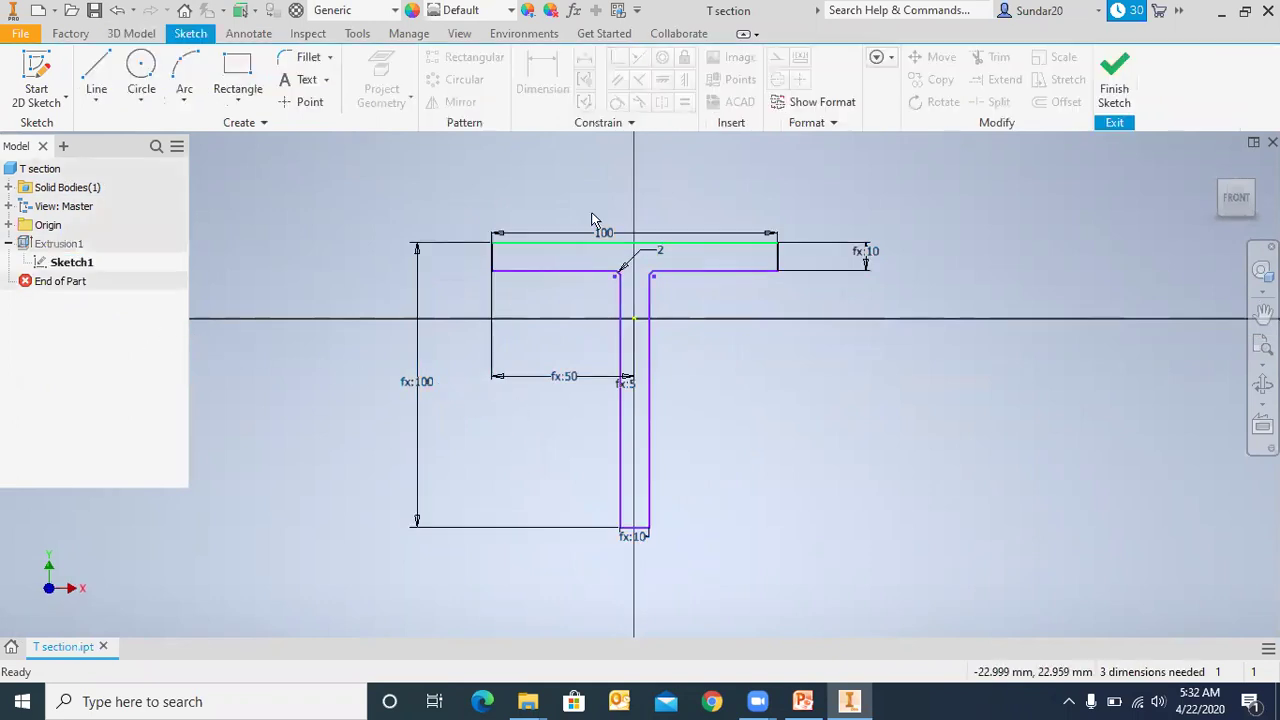
- Inspect the T profile's flange width, flange thickness and overall height dimensions, and finish the sketch
double_click(642, 240)
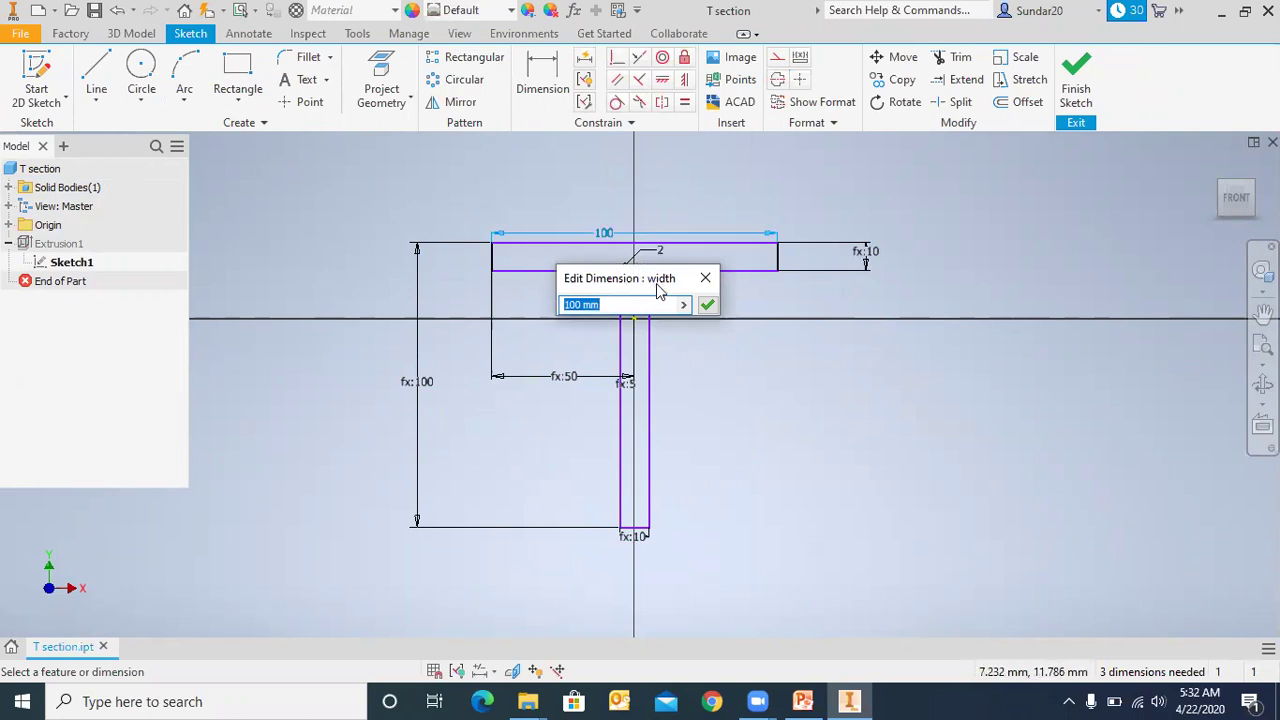
left_click(707, 305)
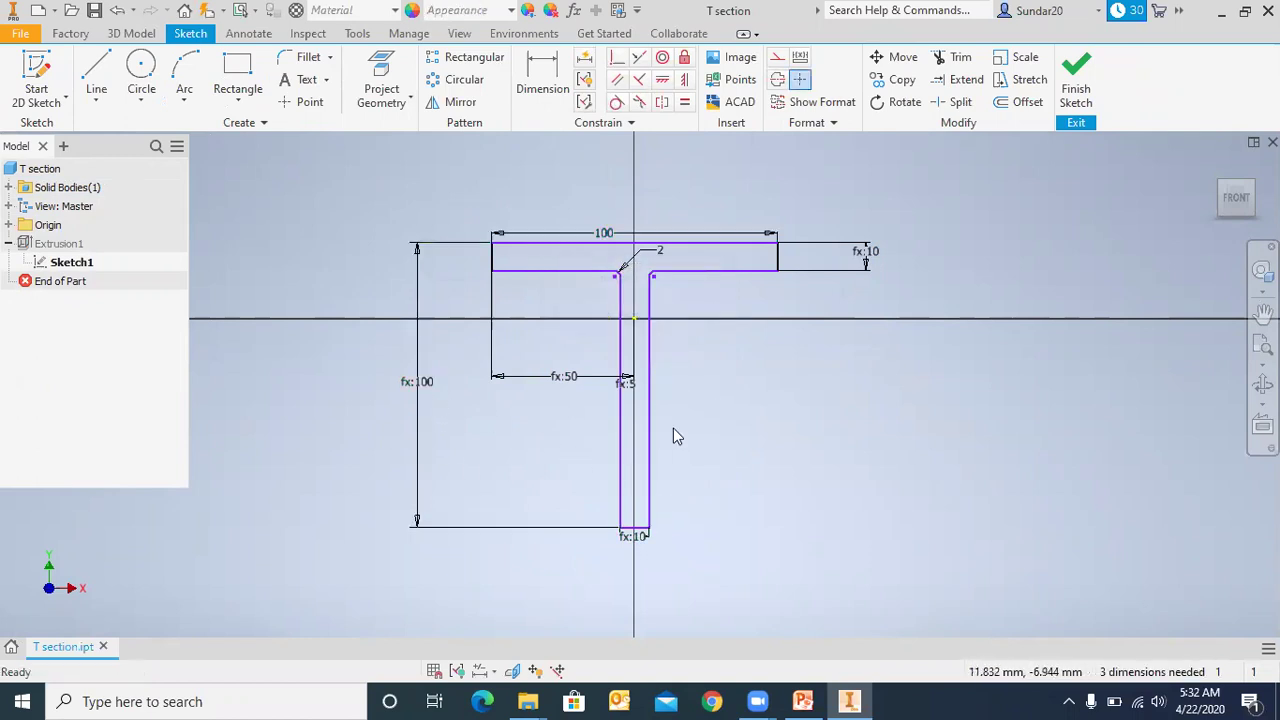
double_click(868, 255)
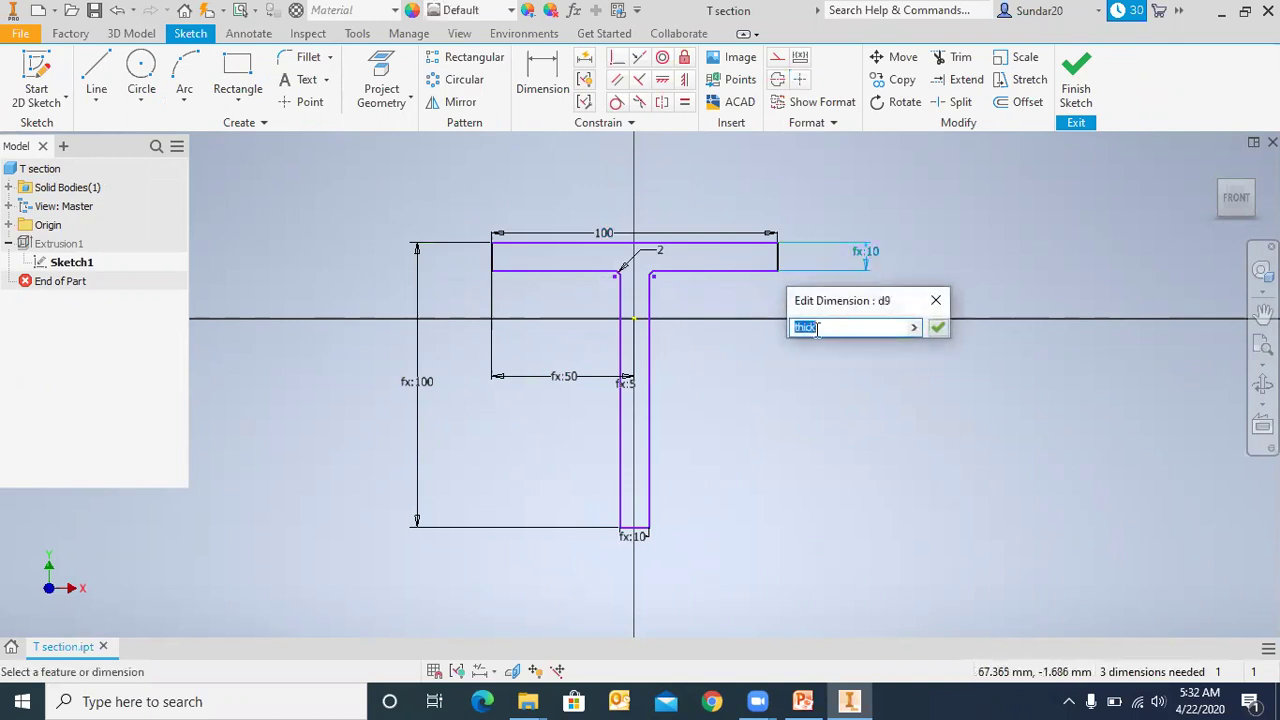
left_click(936, 300)
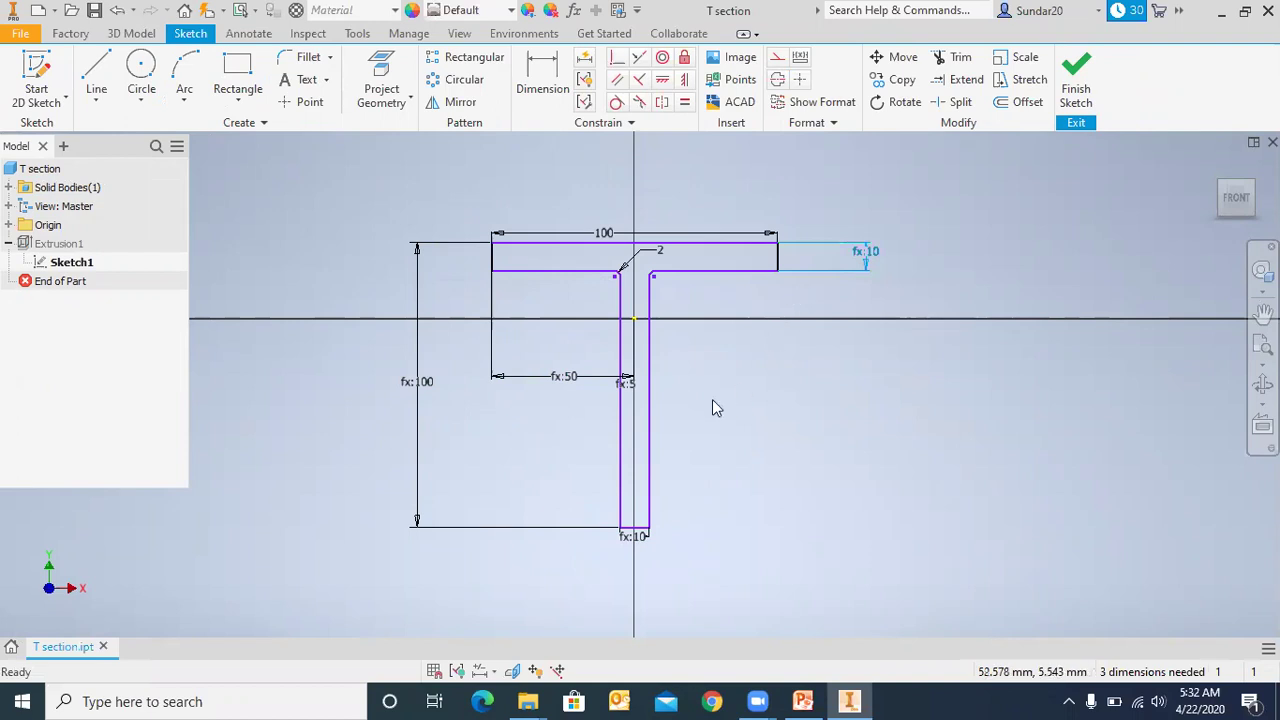
double_click(428, 386)
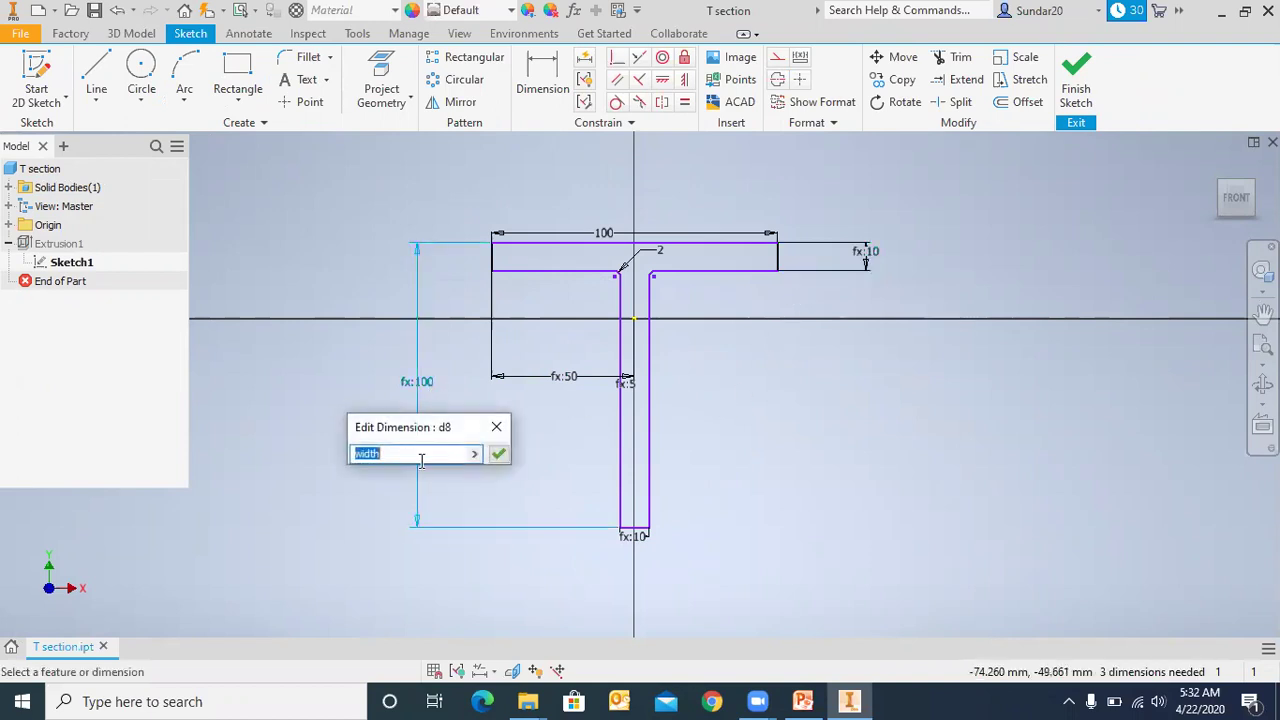
left_click(496, 427)
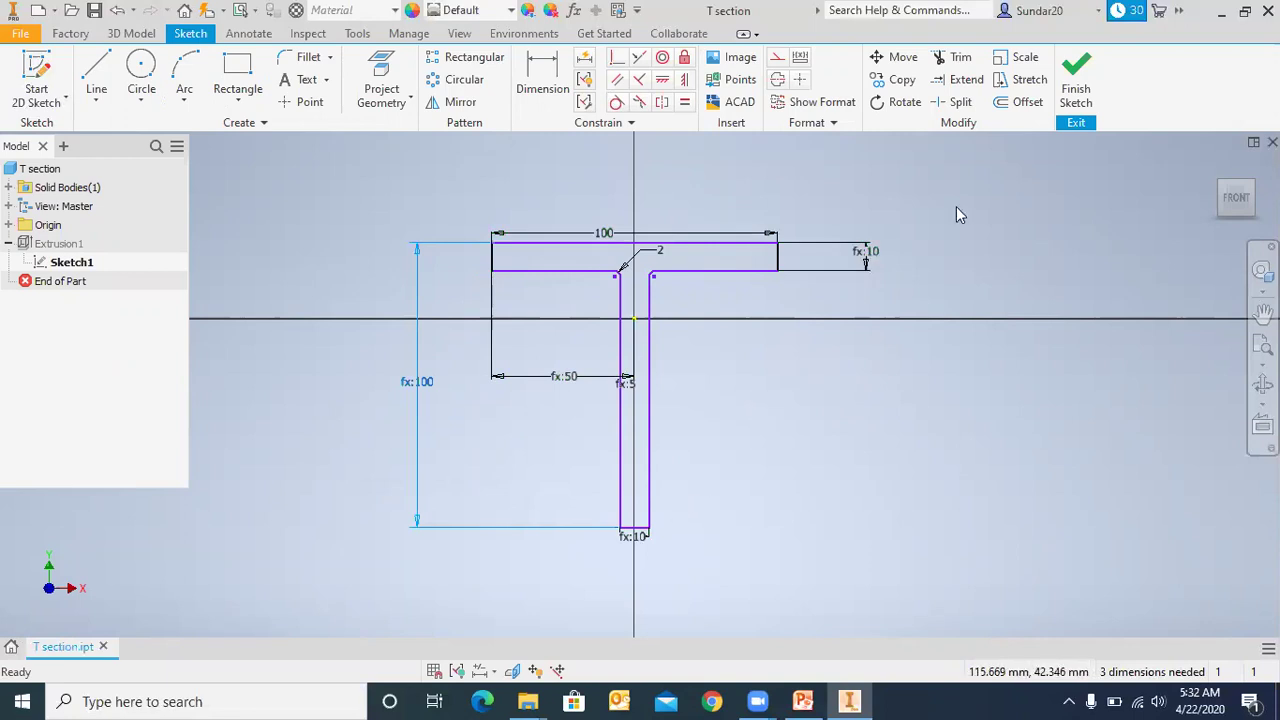
left_click(1076, 80)
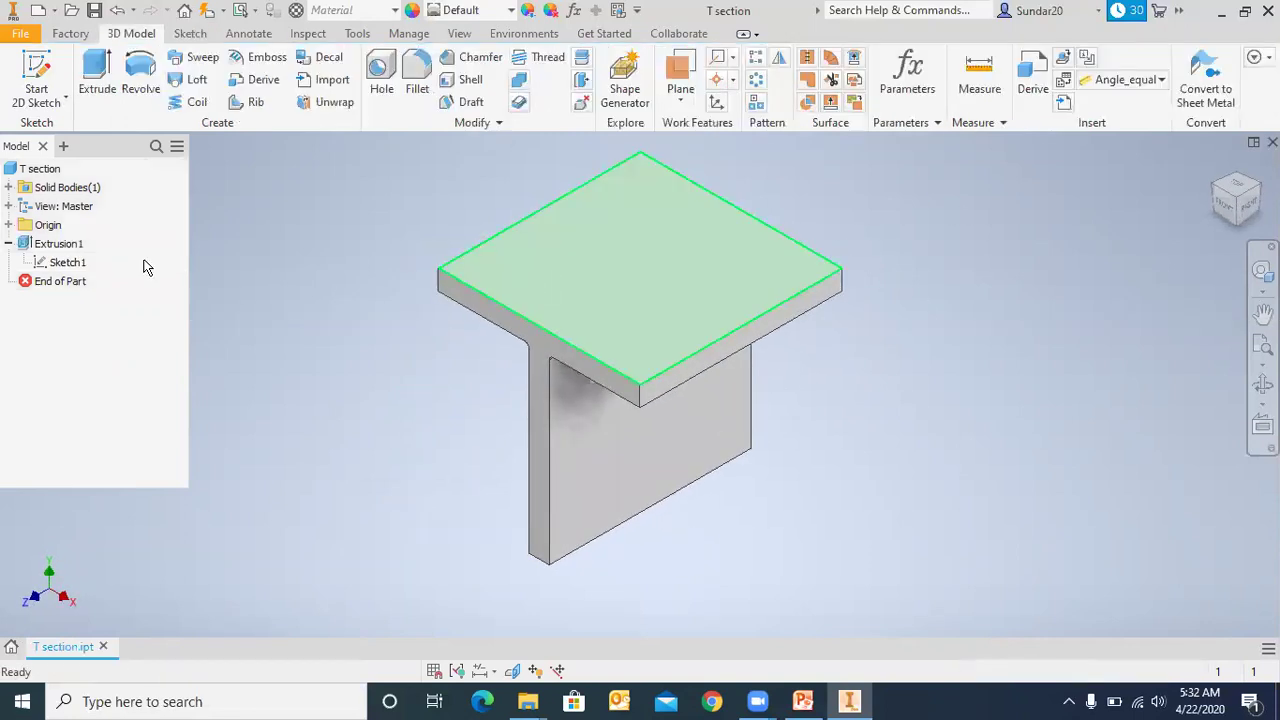
- Check the distance setting of Extrusion1 and leave the feature without changes
right_click(62, 244)
left_click(105, 404)
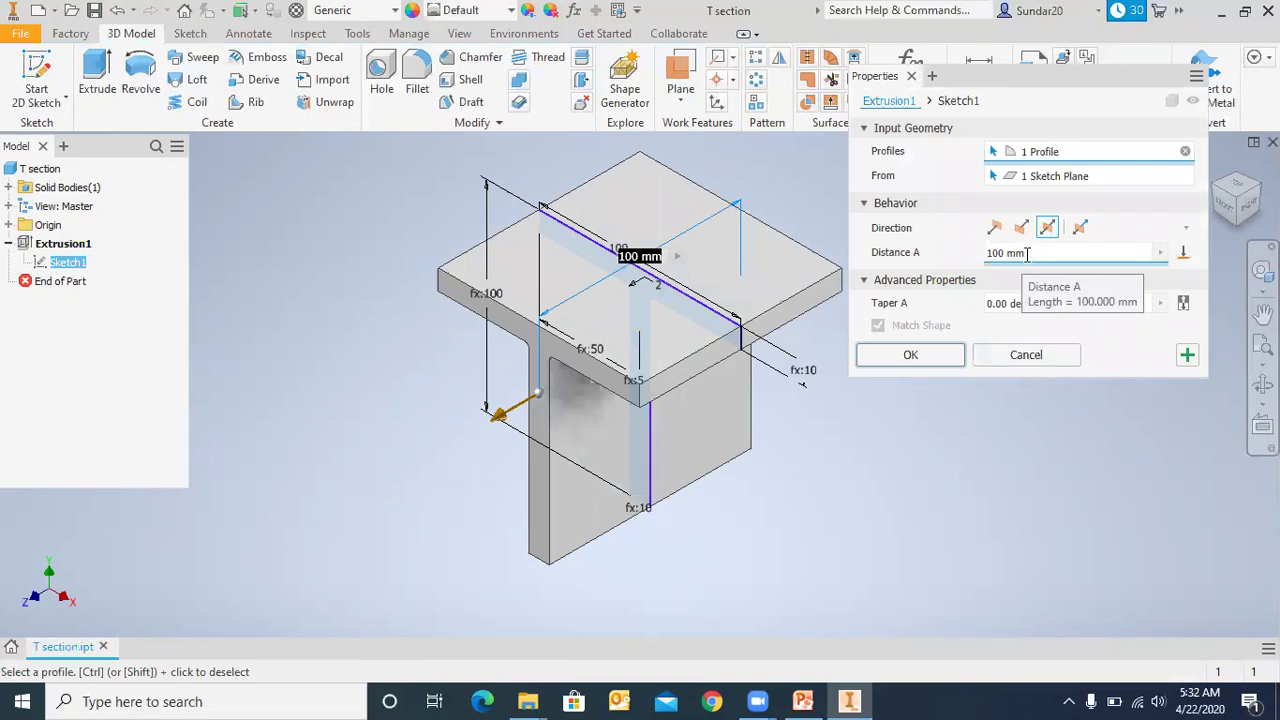
left_click(1031, 353)
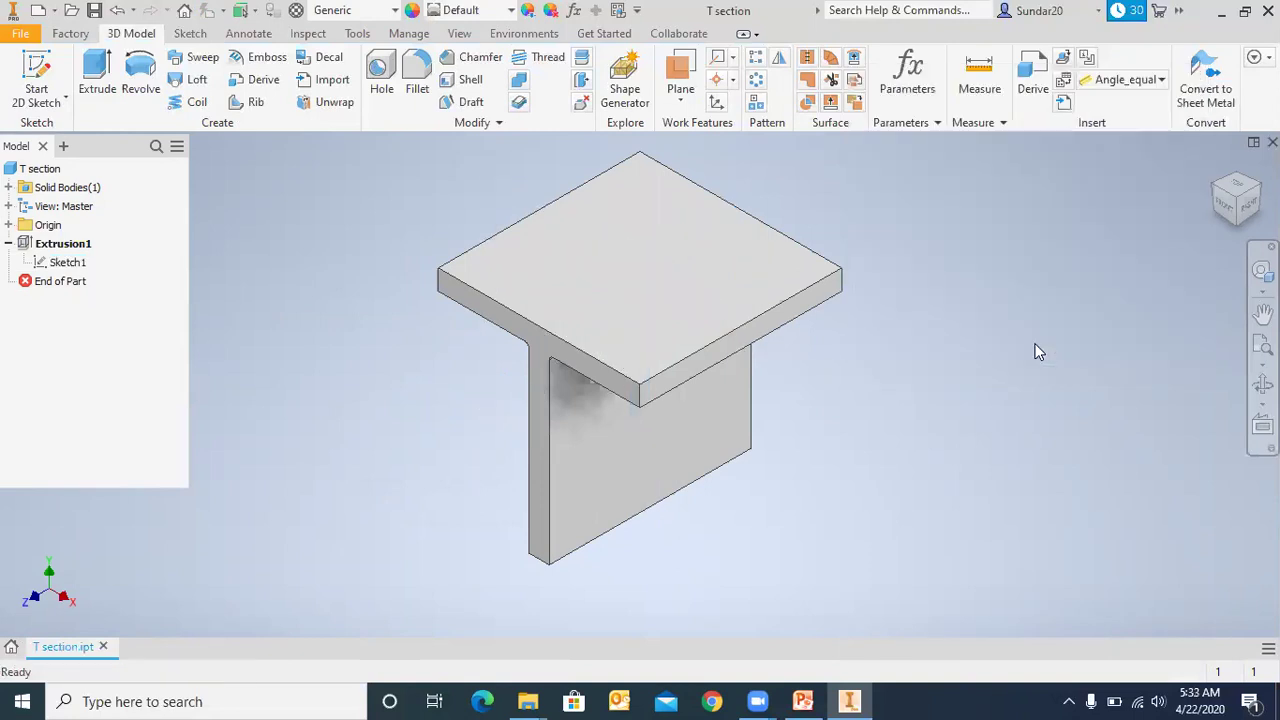
- Open the part's parameter table, enlarge it and review the width, thick, radius and Length parameters
left_click(395, 40)
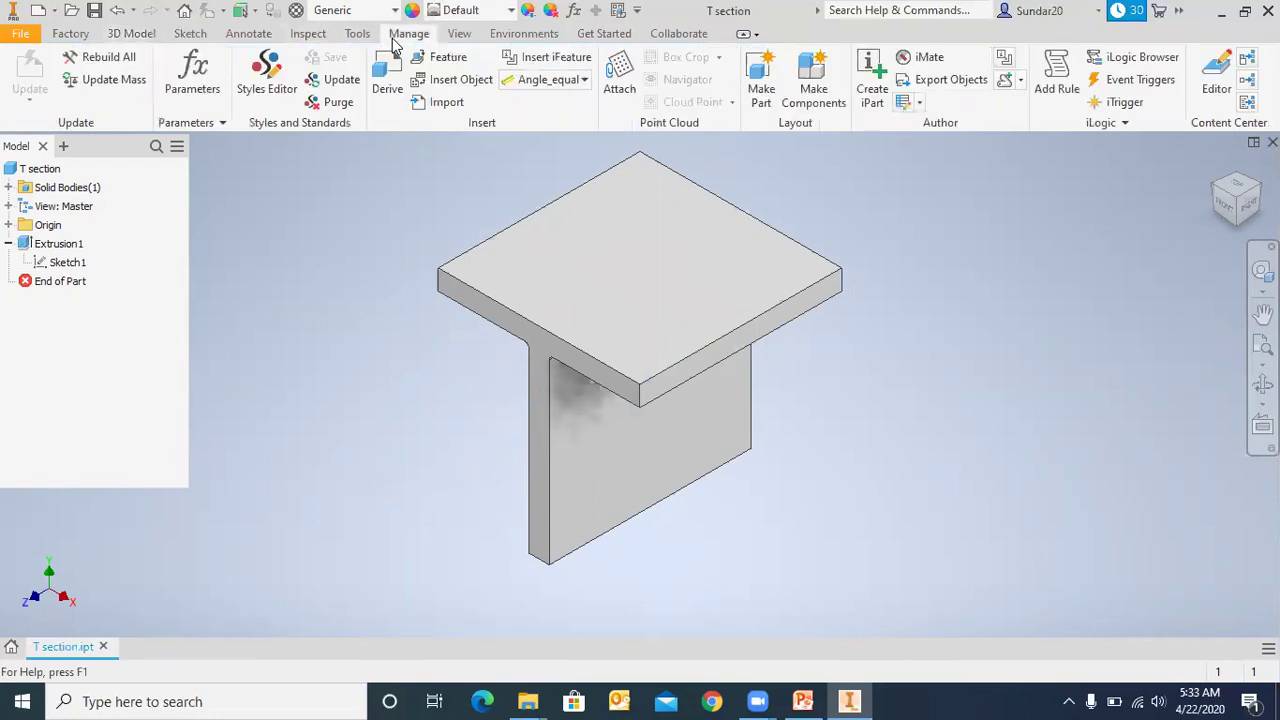
left_click(192, 72)
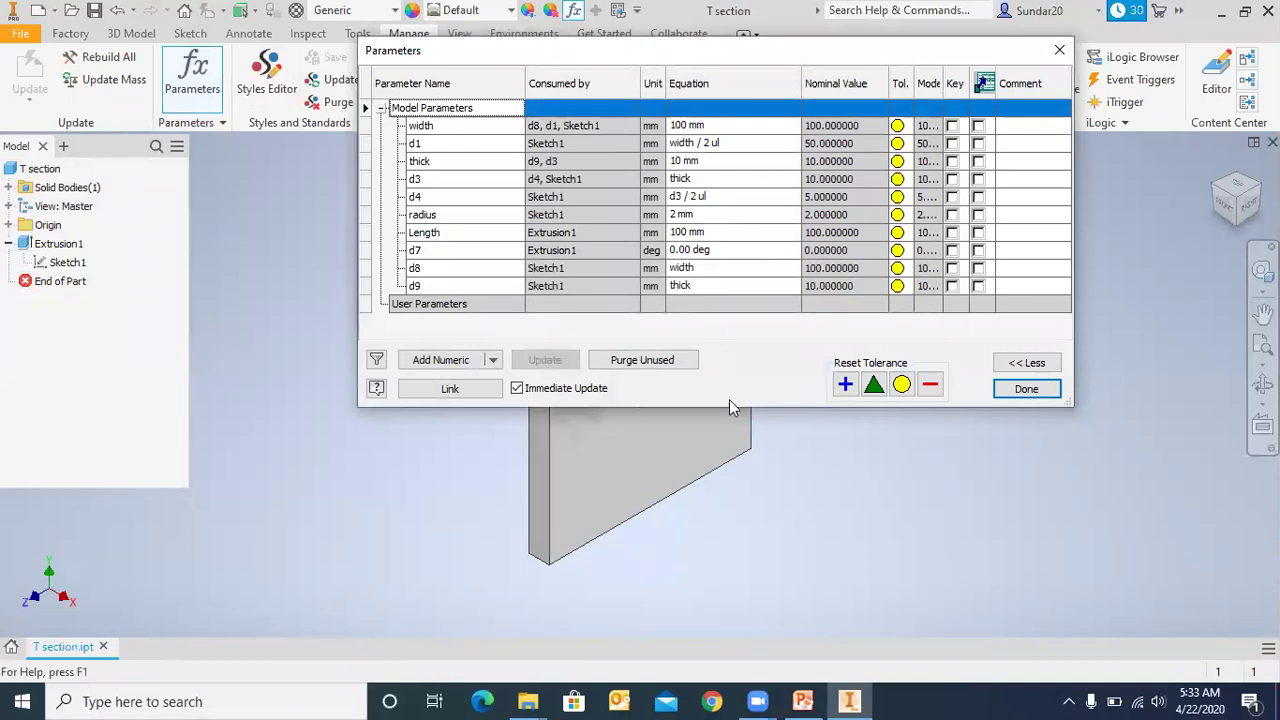
left_click_drag(733, 406, 733, 506)
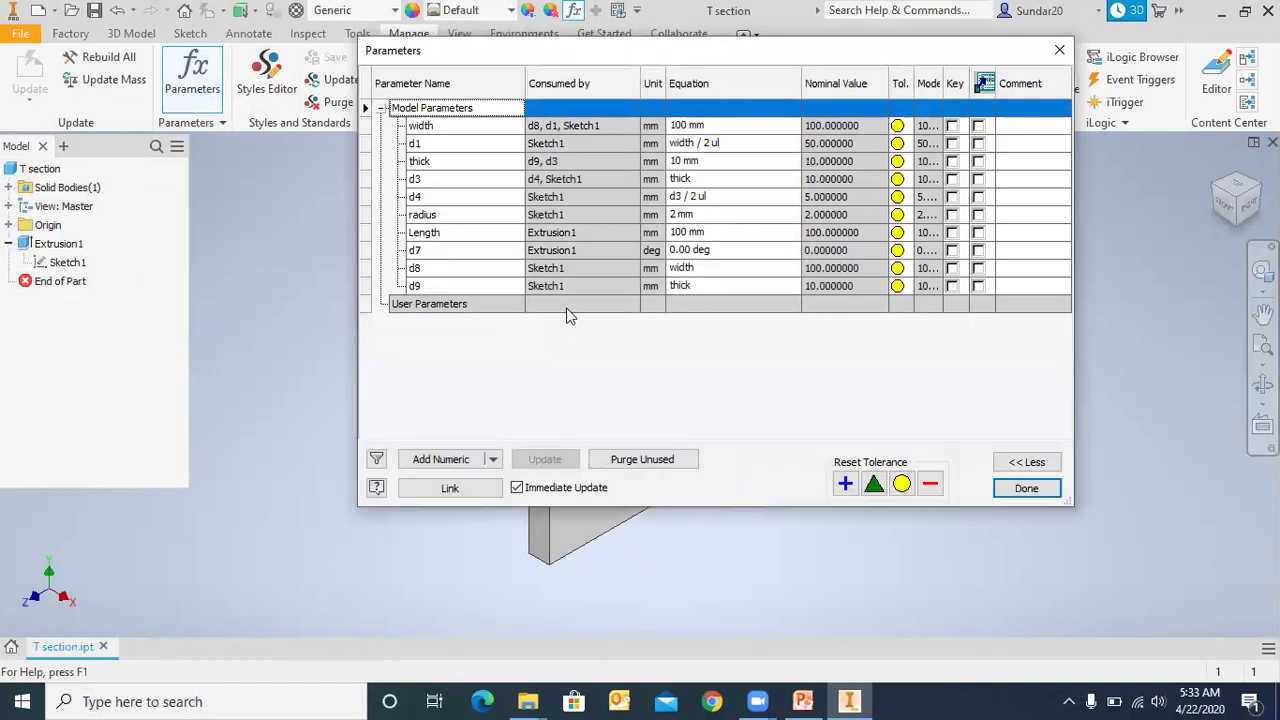
left_click(424, 127)
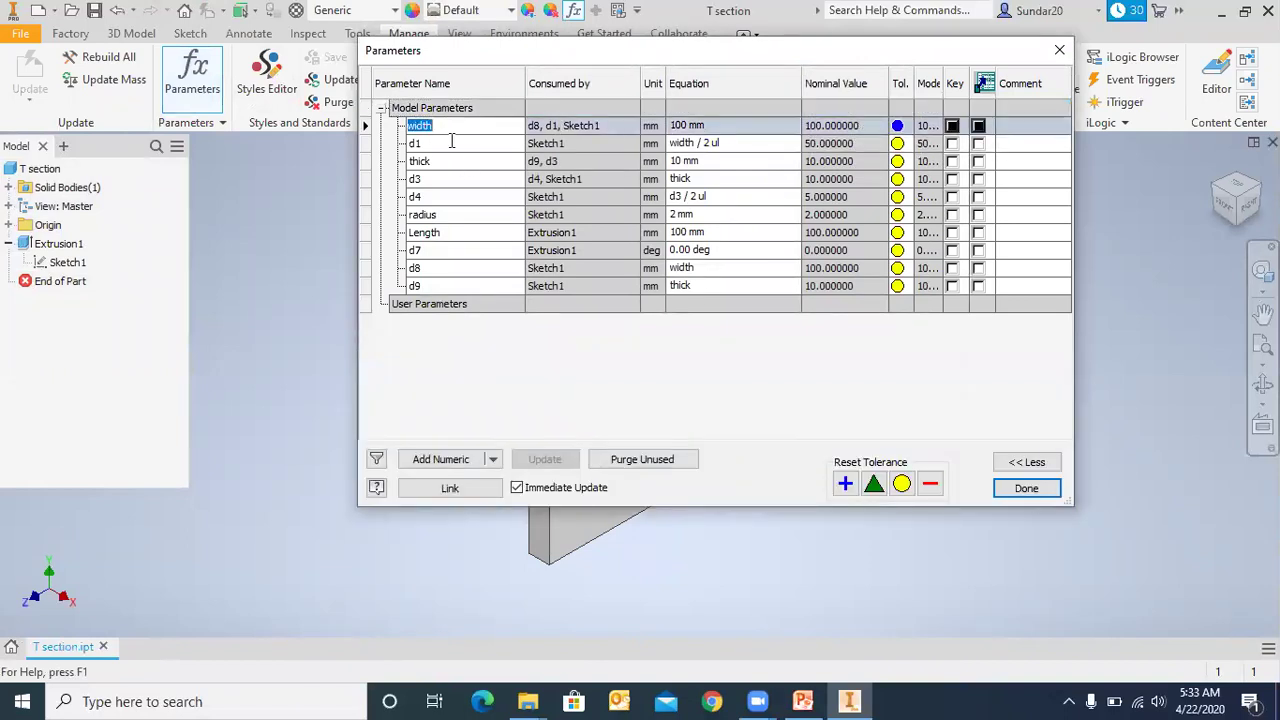
left_click(437, 161)
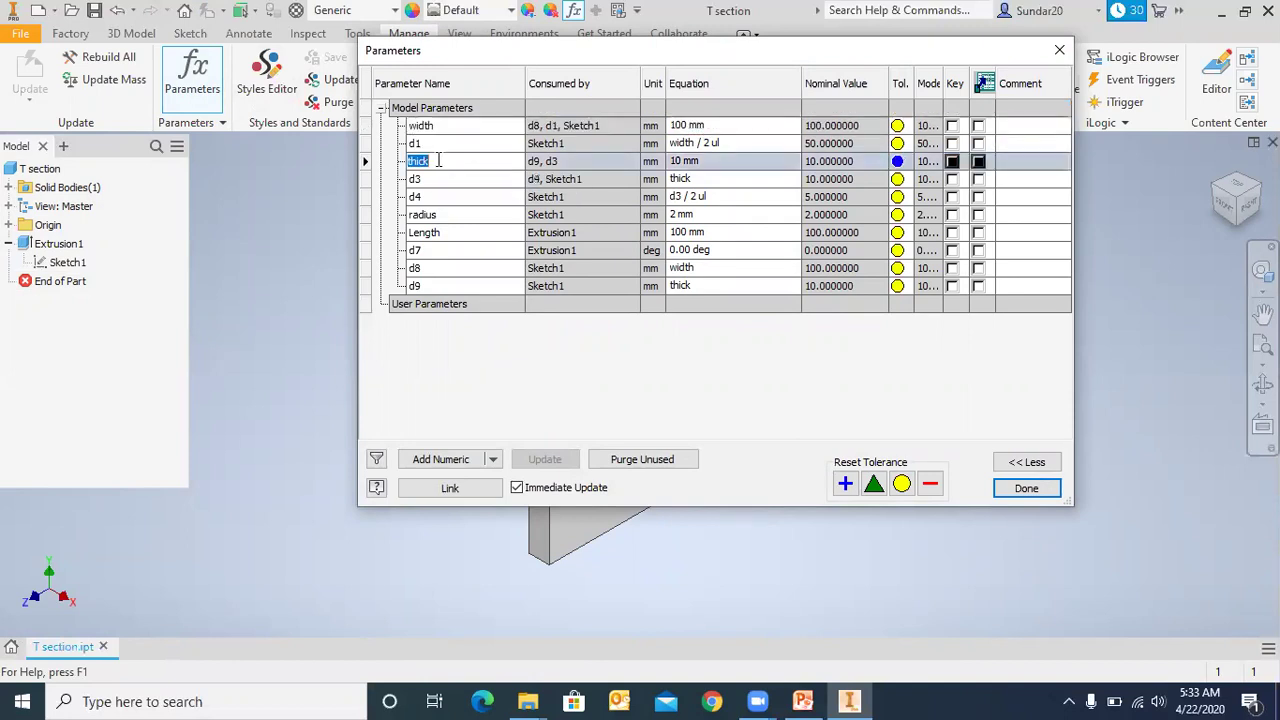
left_click(458, 214)
left_click(444, 233)
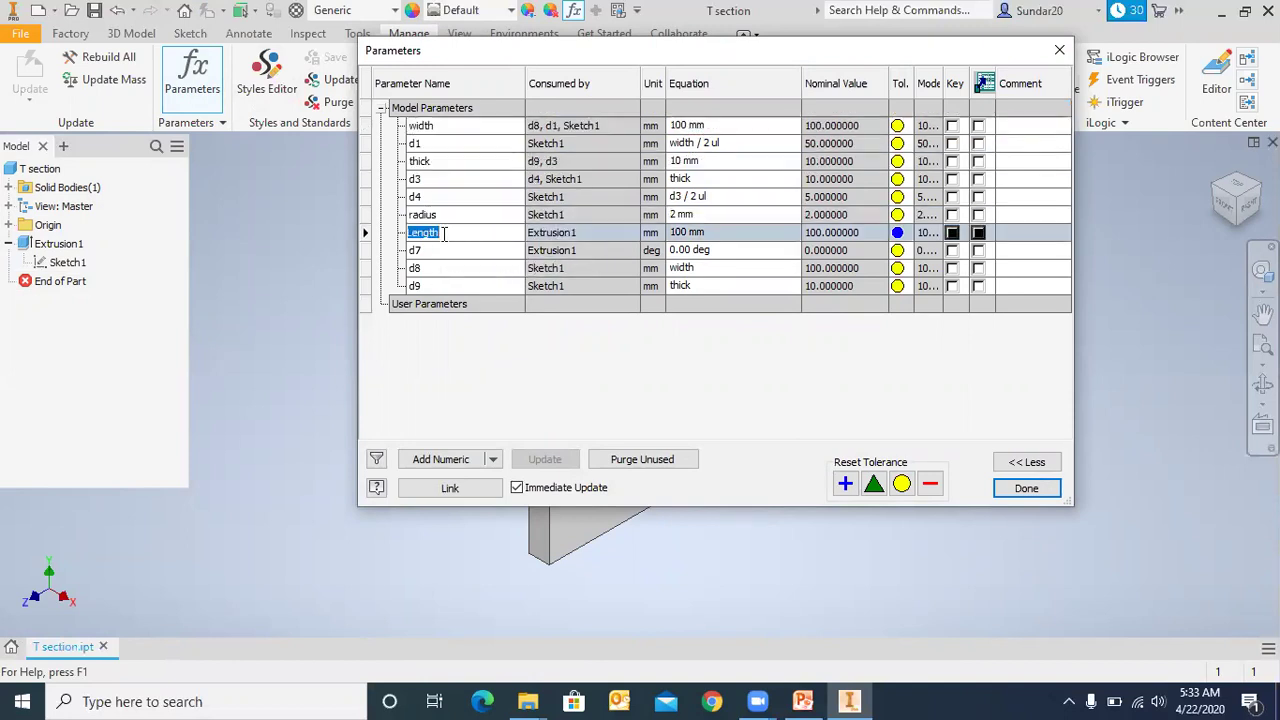
- Mark the width, thick, radius and Length parameters as both key and export parameters, and close the parameter table
left_click_drag(498, 55, 417, 49)
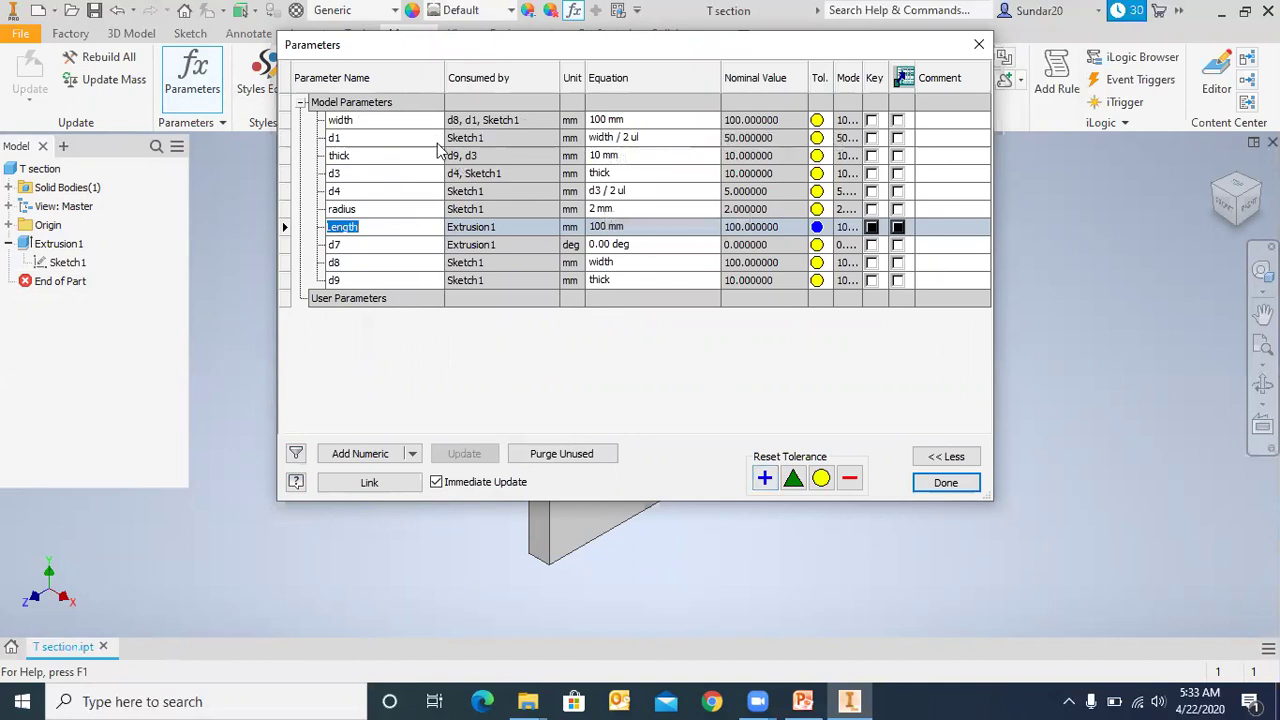
left_click(358, 120)
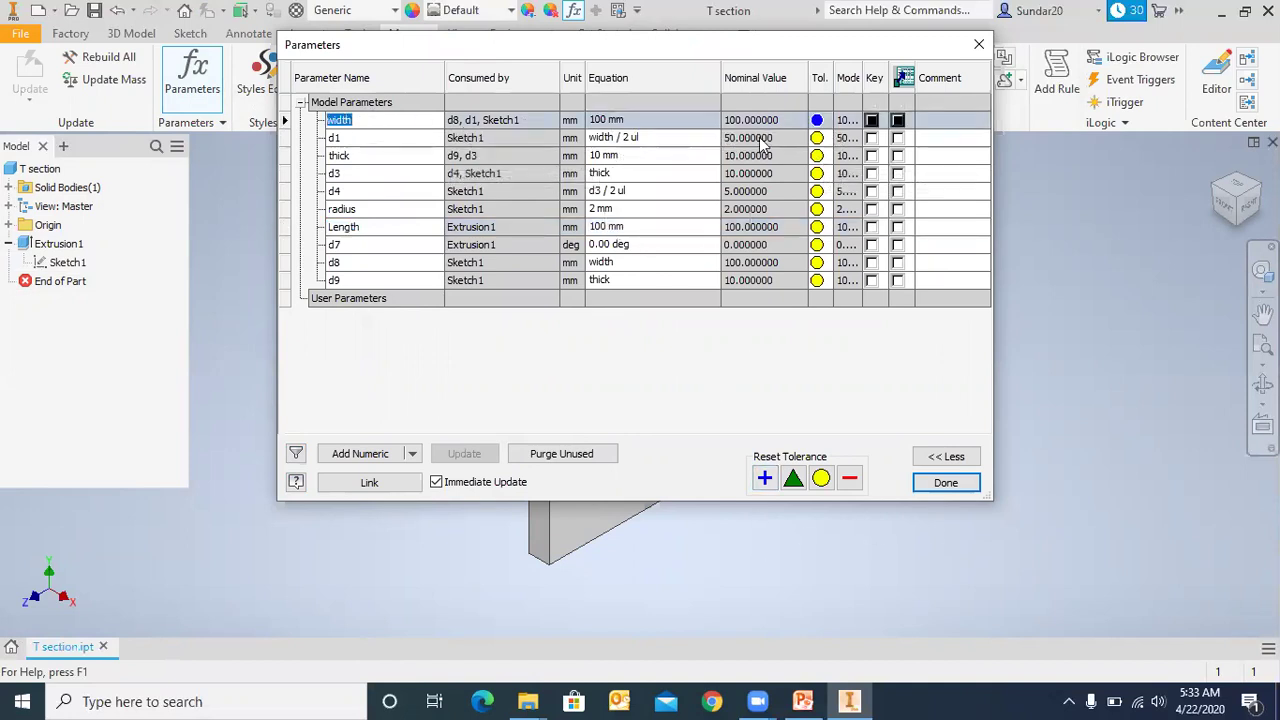
left_click(871, 120)
left_click(898, 120)
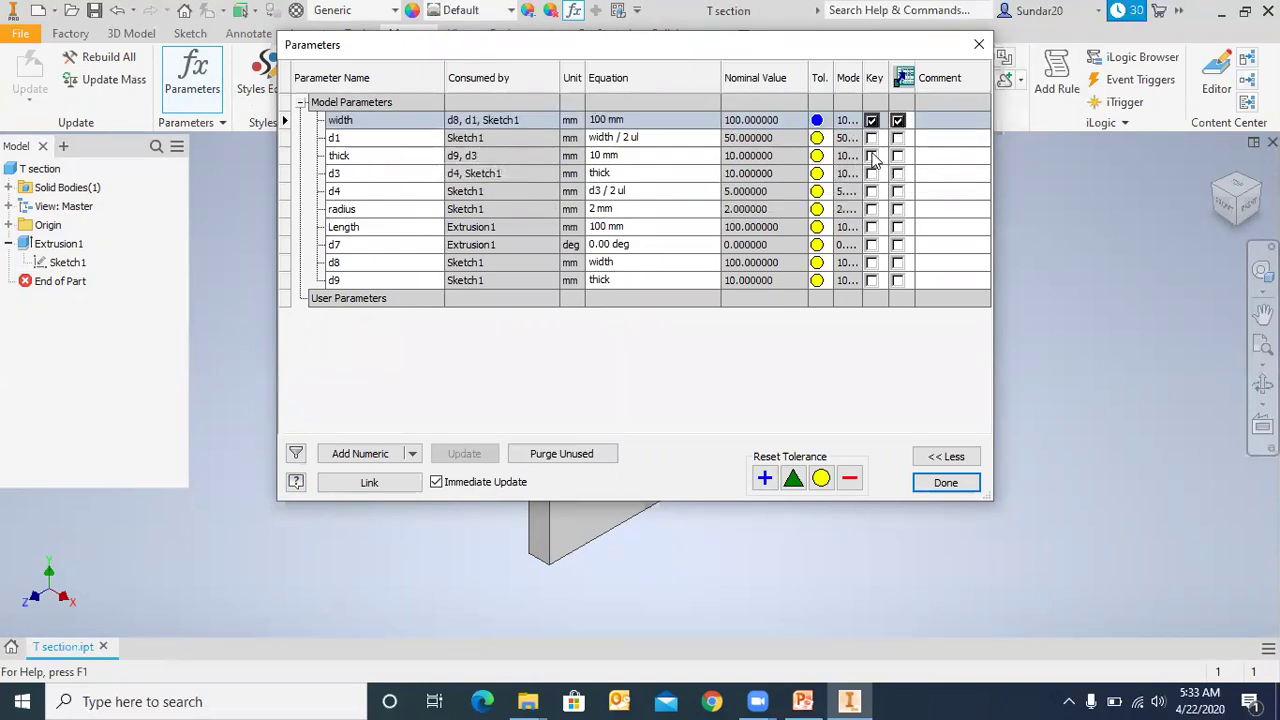
left_click(871, 156)
left_click(898, 156)
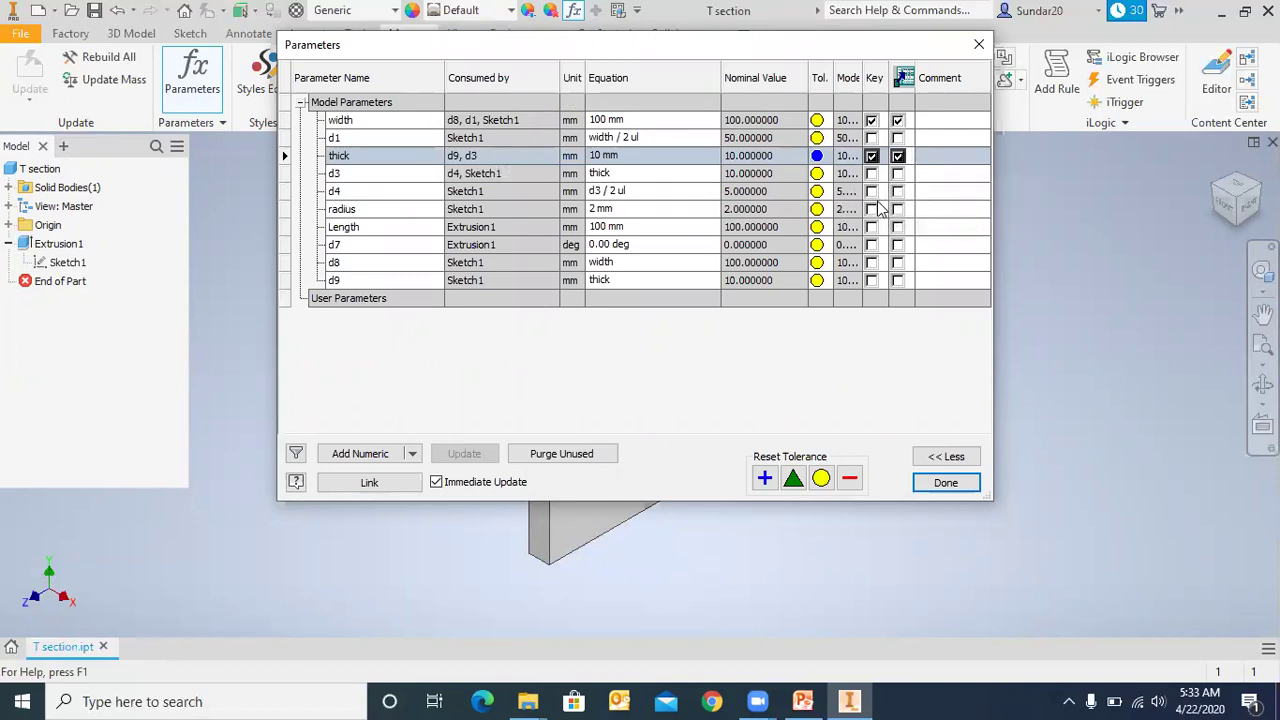
left_click(871, 209)
left_click(898, 209)
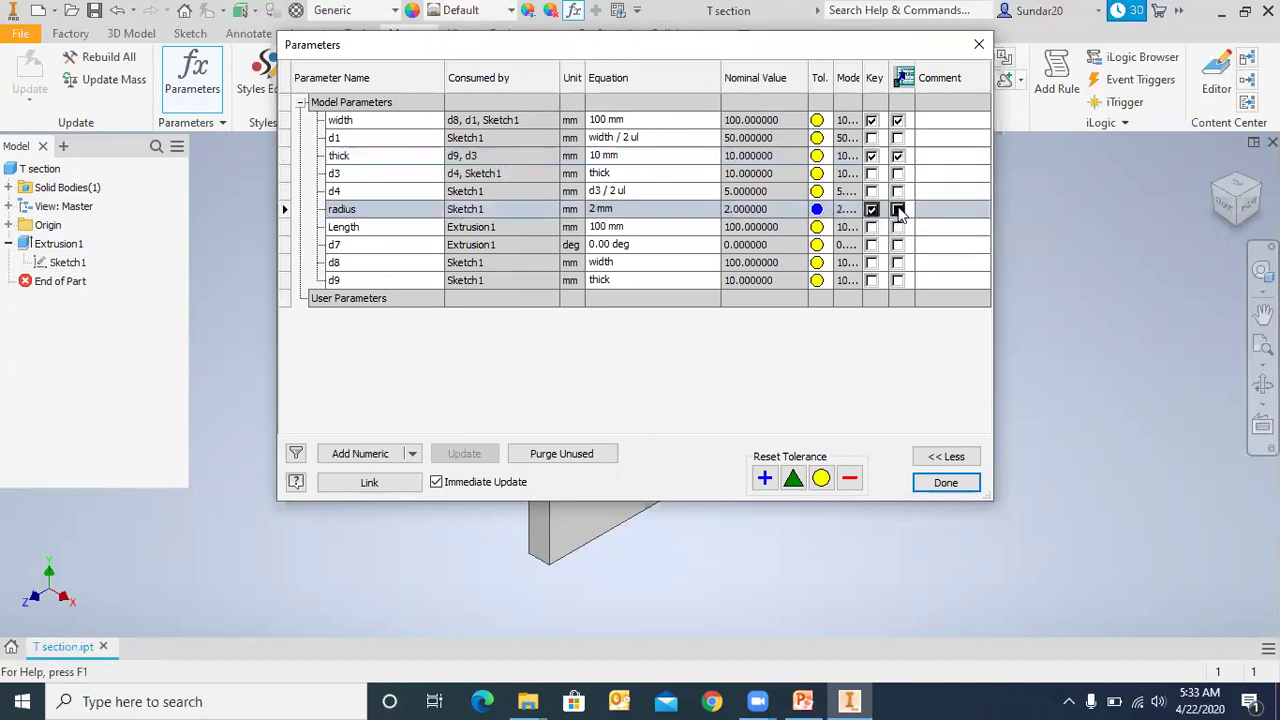
left_click(871, 227)
left_click(898, 227)
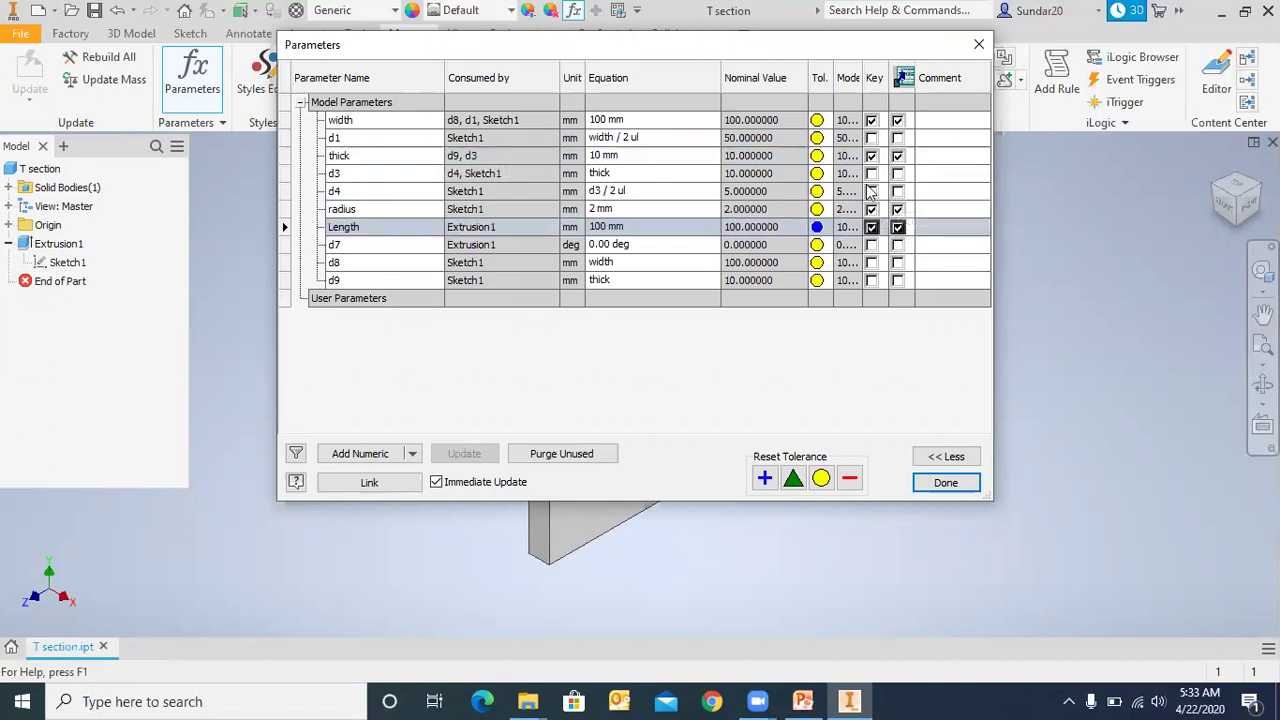
left_click(948, 482)
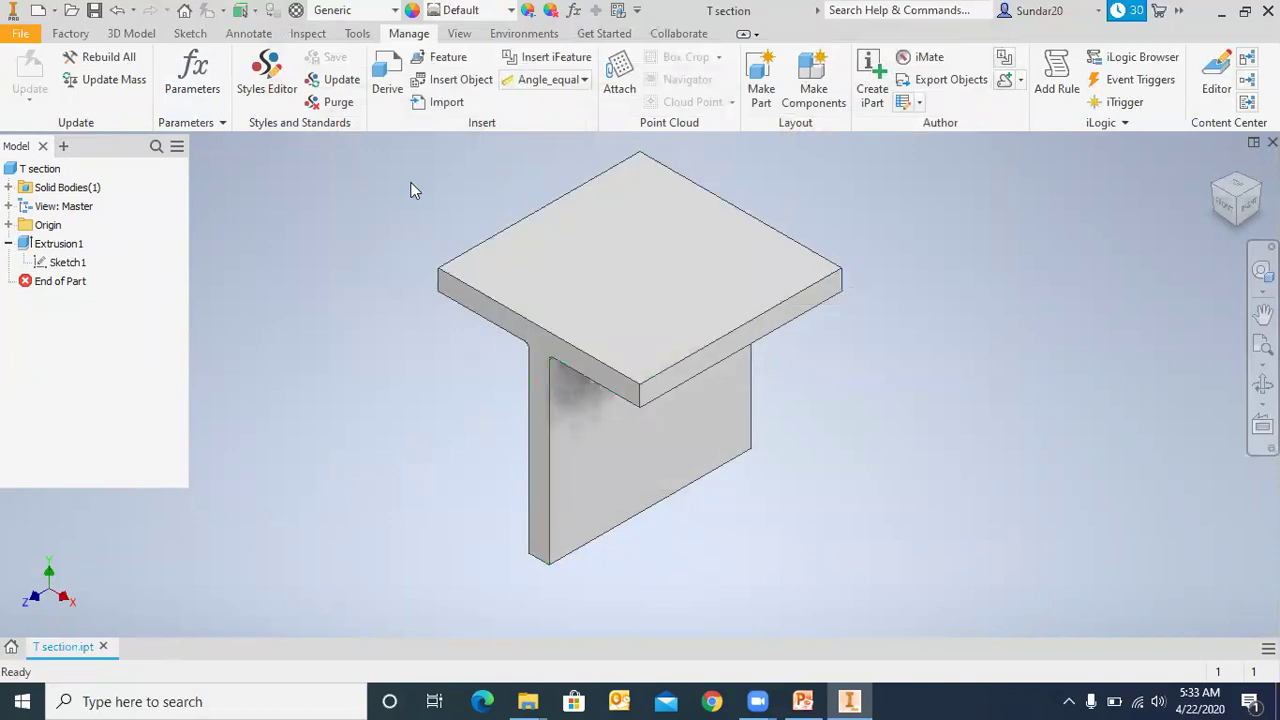
- Start authoring an iPart from the T section and review its included width, thick, radius and Length parameters
left_click(8, 243)
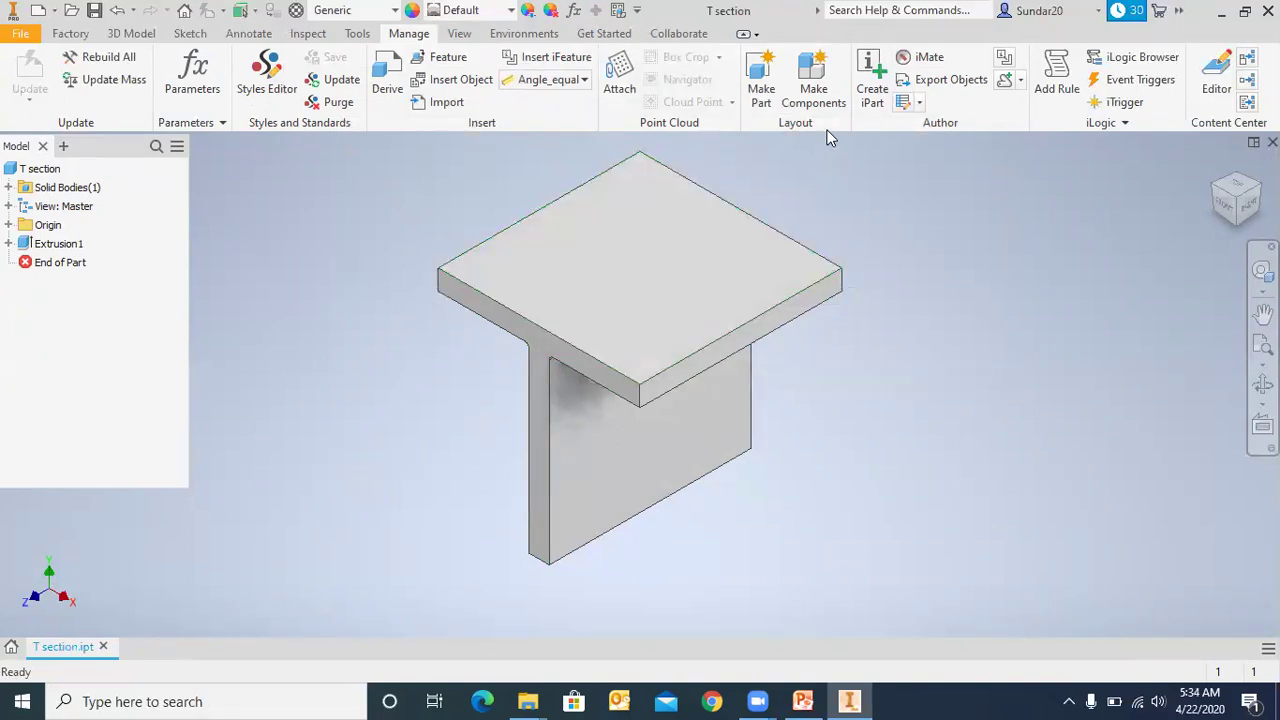
left_click(874, 78)
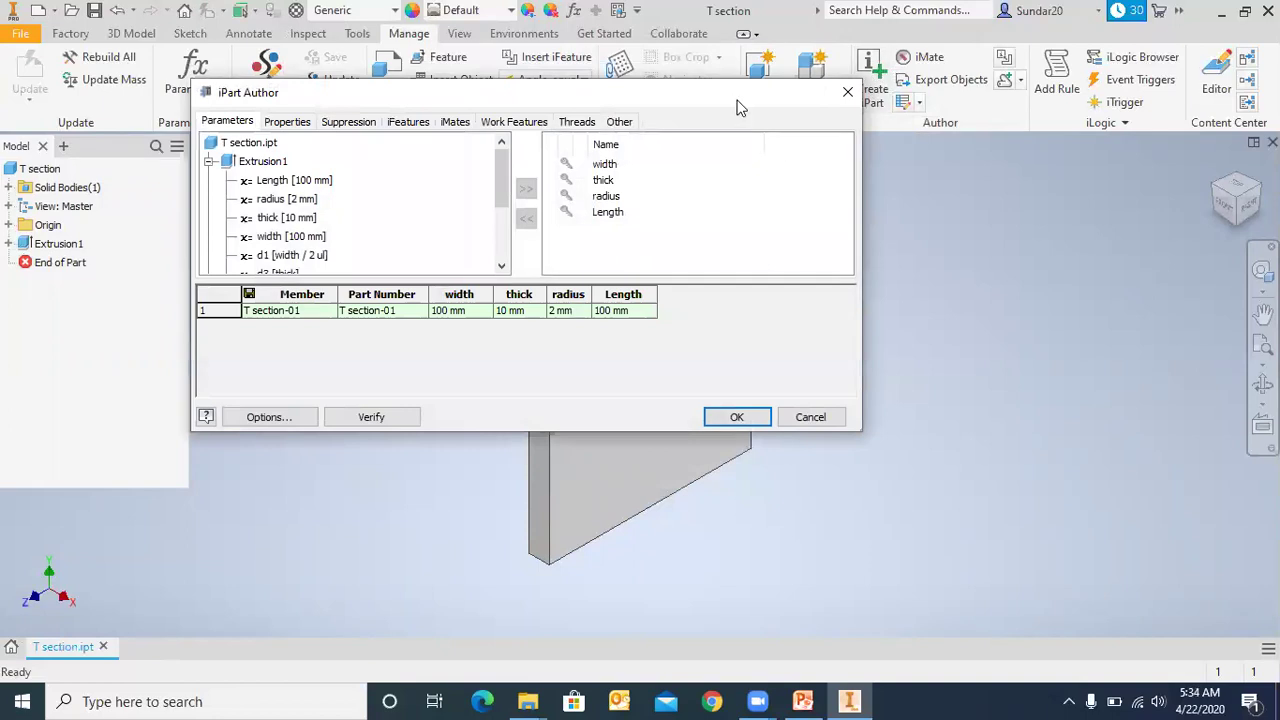
left_click_drag(739, 107, 848, 94)
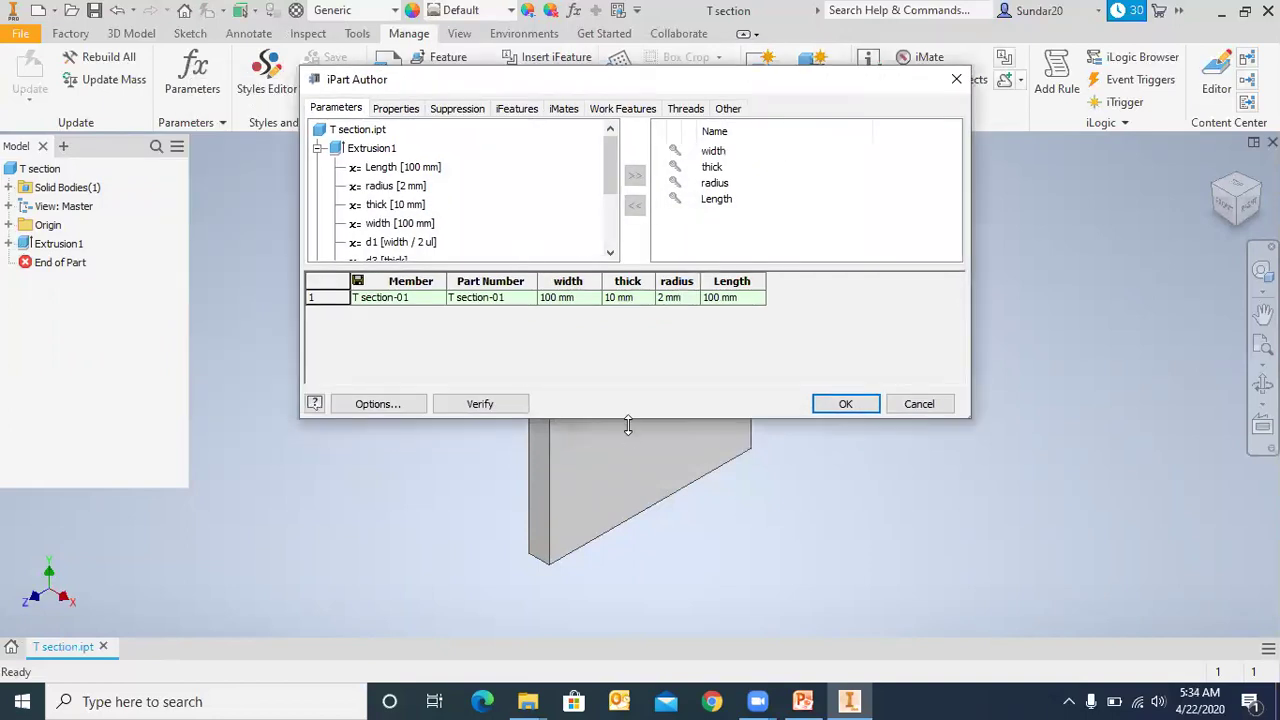
left_click(716, 151)
left_click(714, 167)
left_click(715, 183)
left_click(720, 205)
left_click(360, 129)
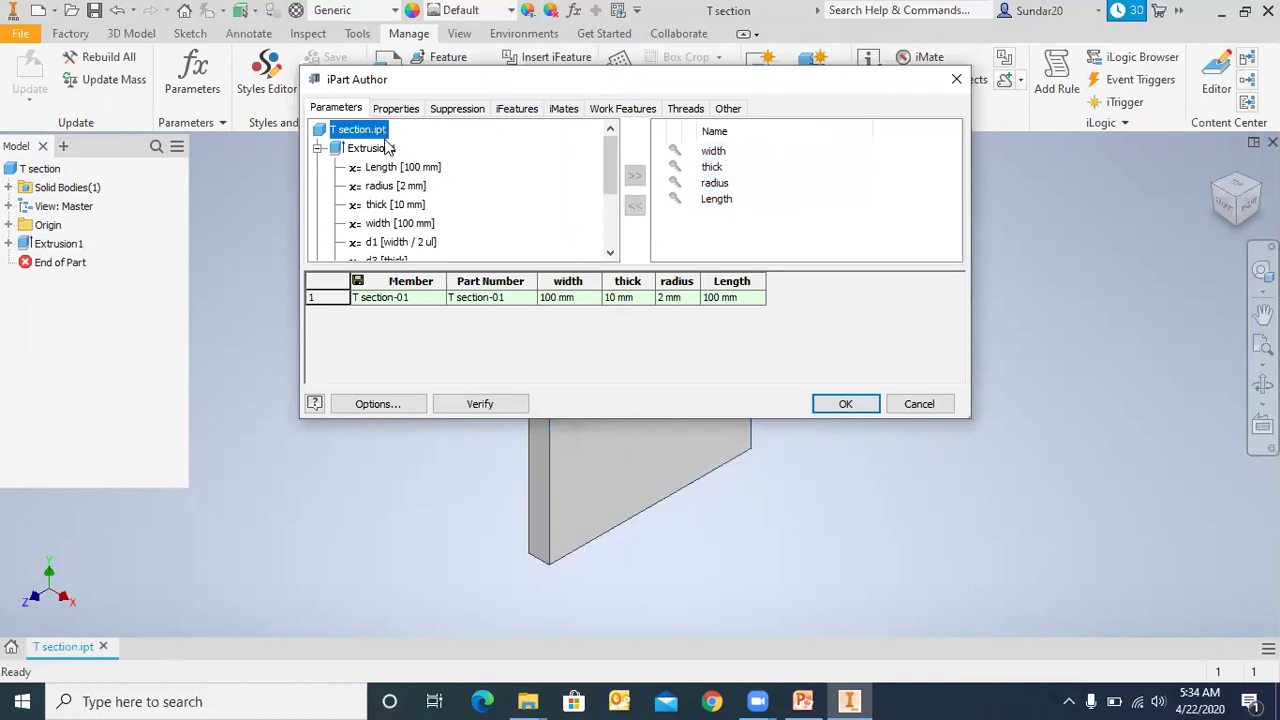
left_click(366, 149)
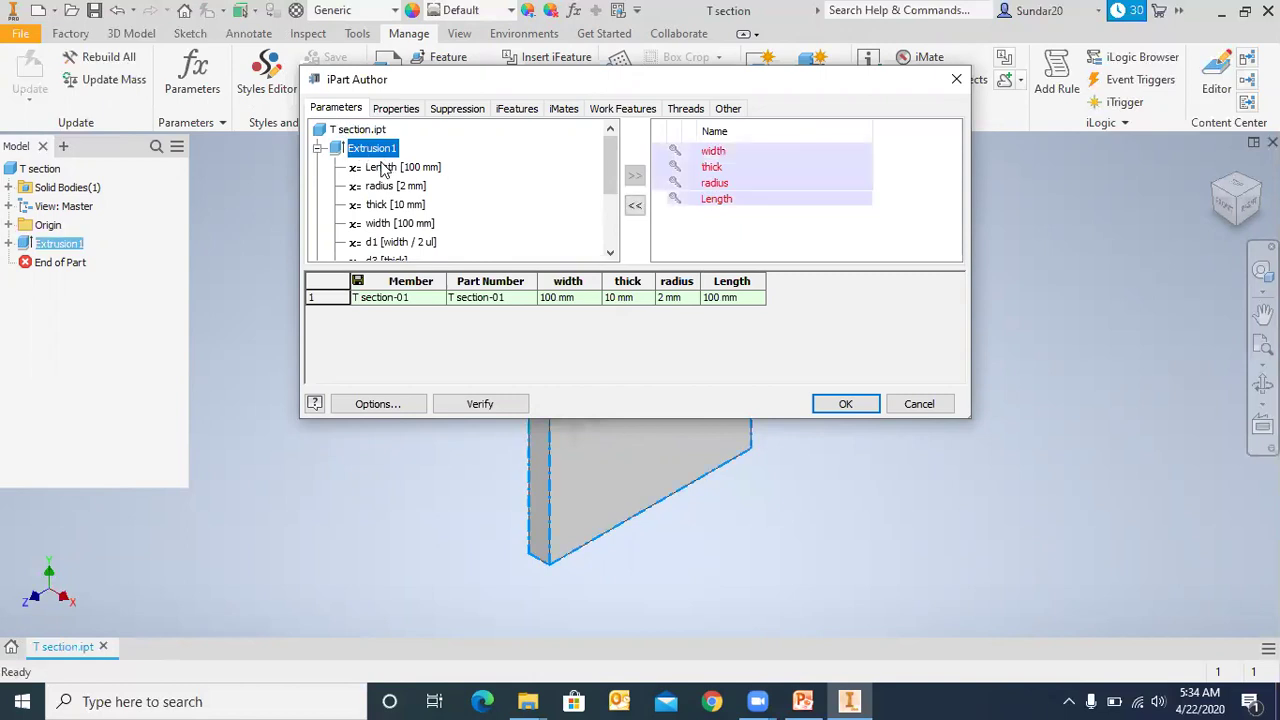
left_click(376, 131)
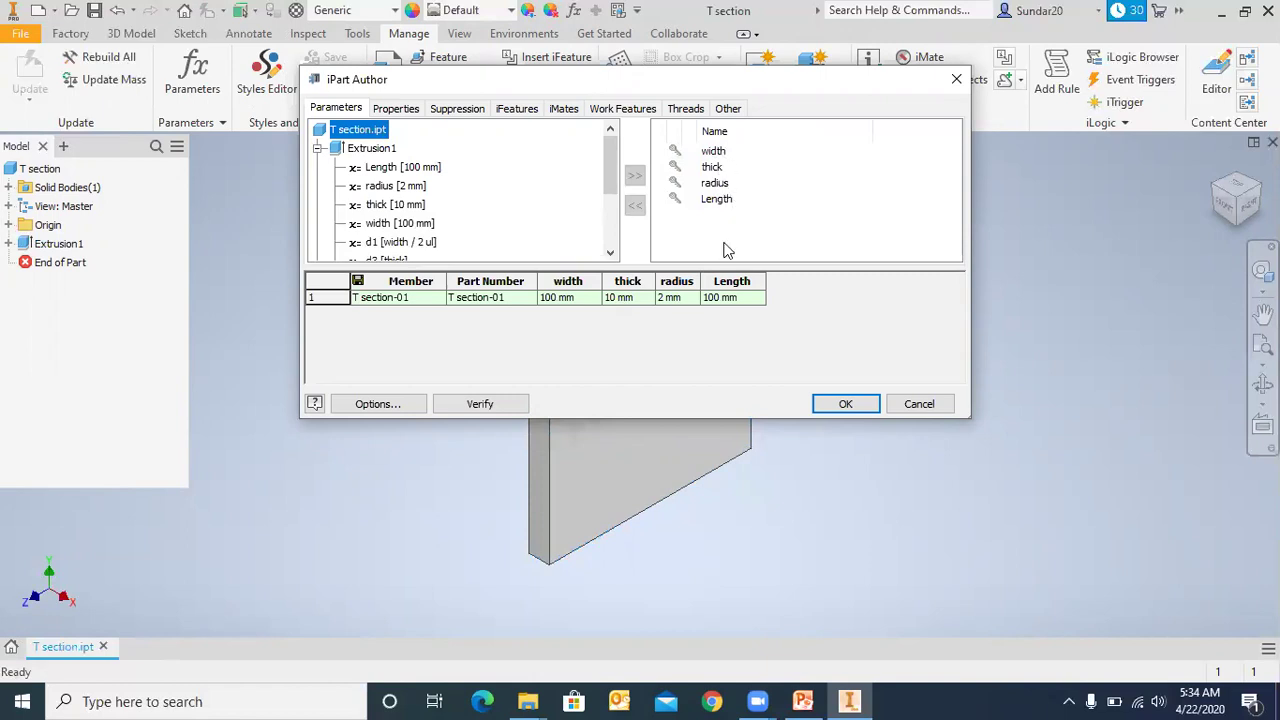
- Insert three more member rows into the iPart table below T section-01
left_click_drag(560, 81, 551, 353)
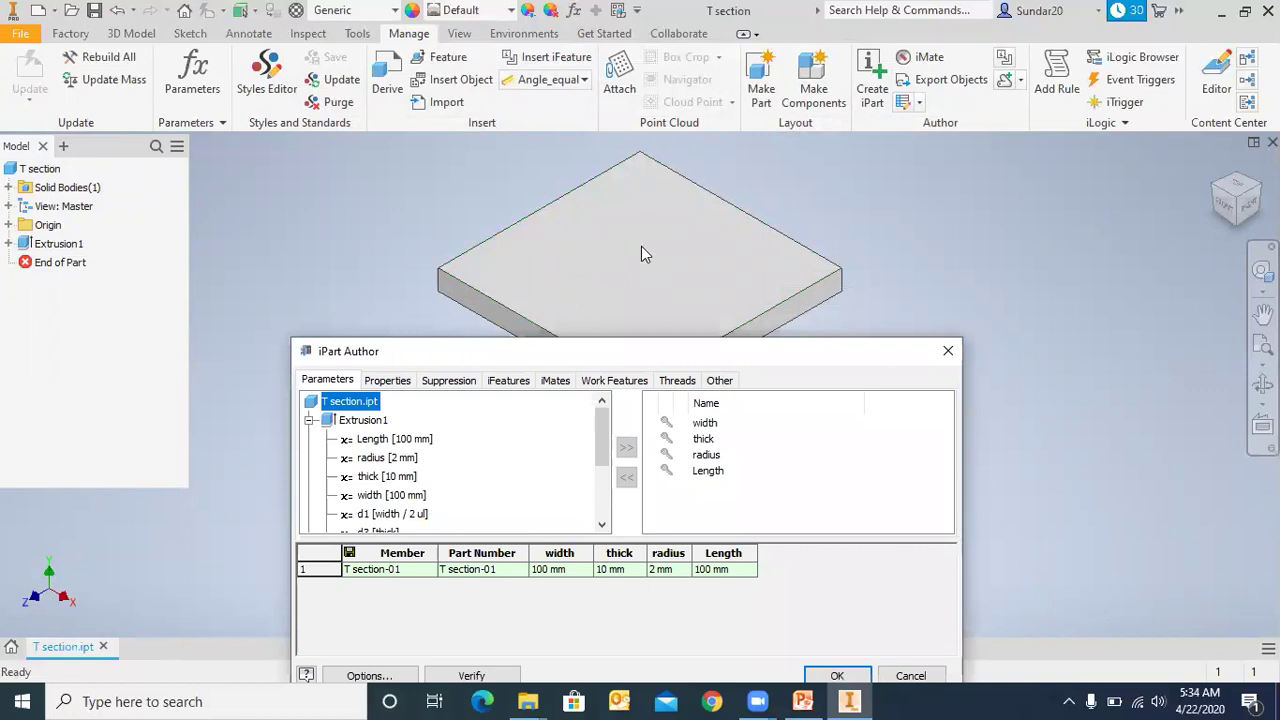
left_click_drag(570, 349, 574, 179)
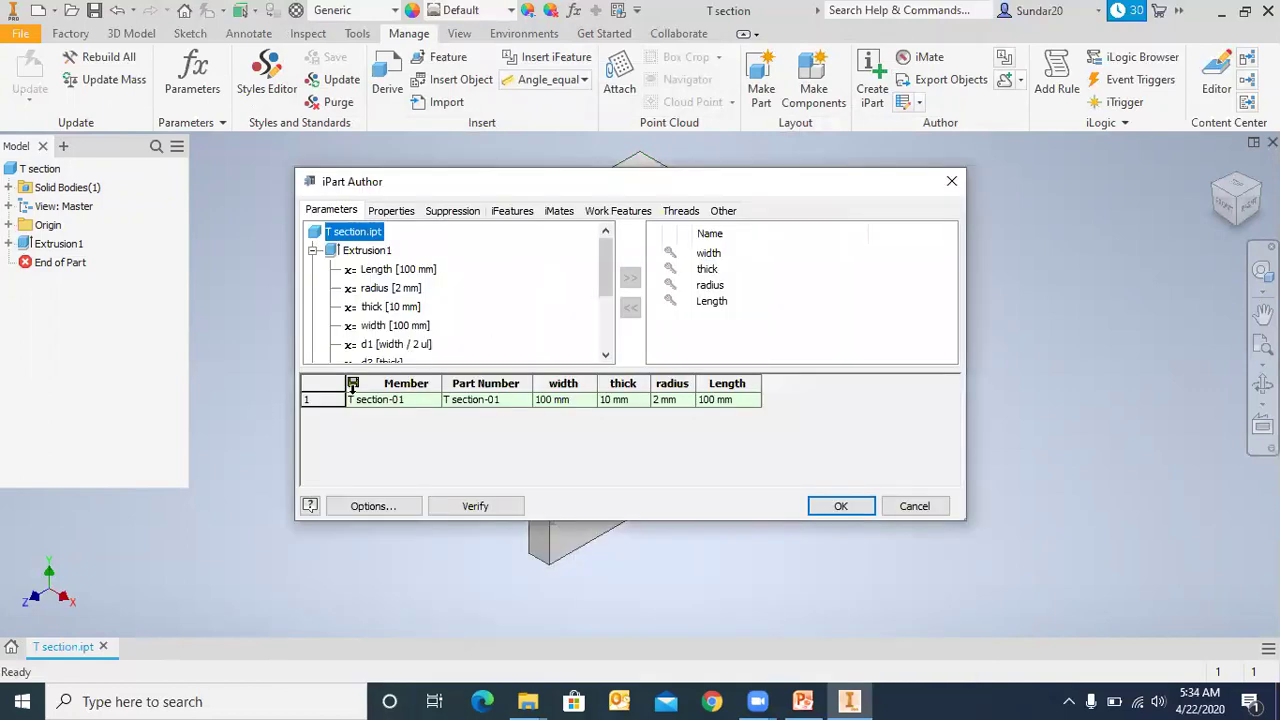
right_click(345, 400)
left_click(372, 415)
right_click(350, 415)
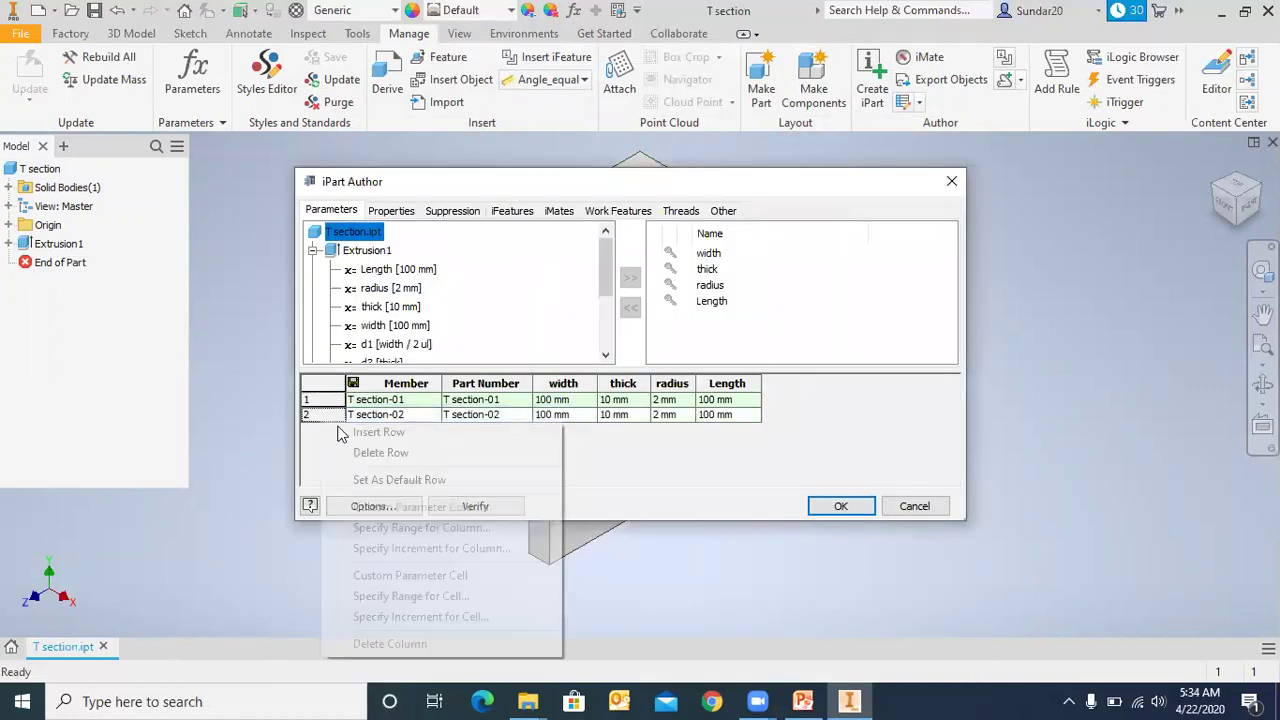
left_click(370, 431)
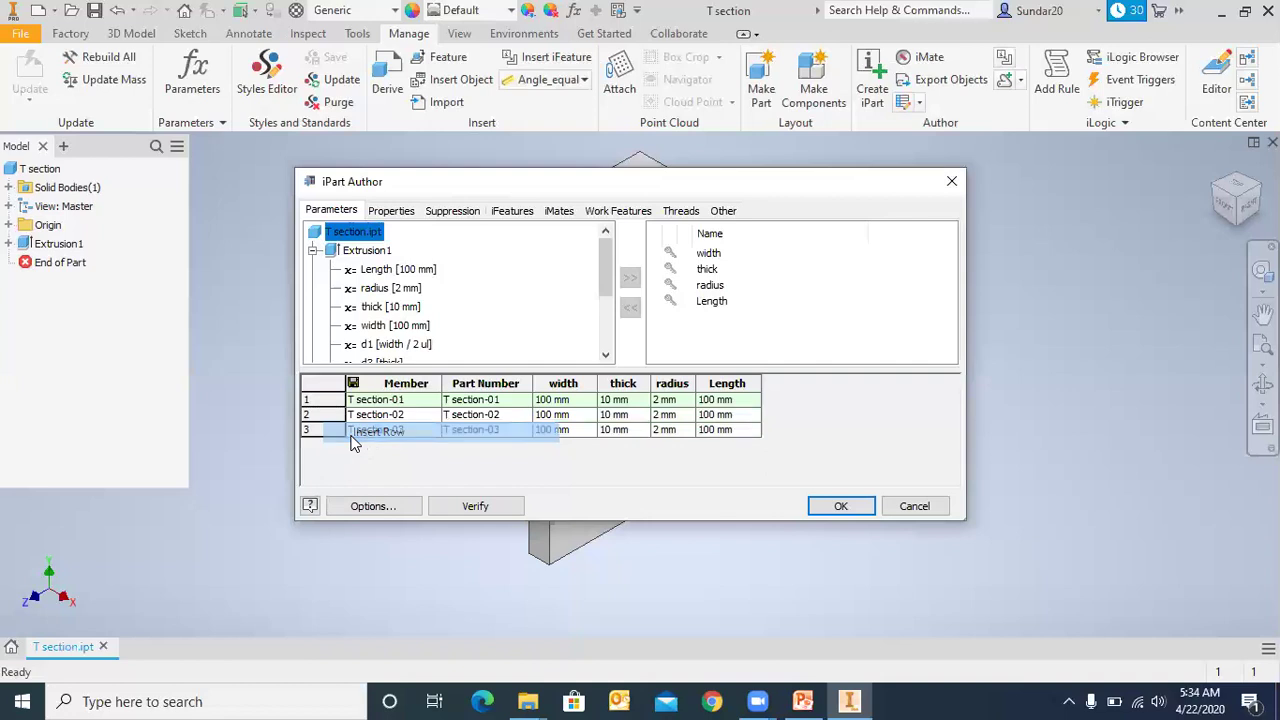
left_click(547, 414)
double_click(537, 414)
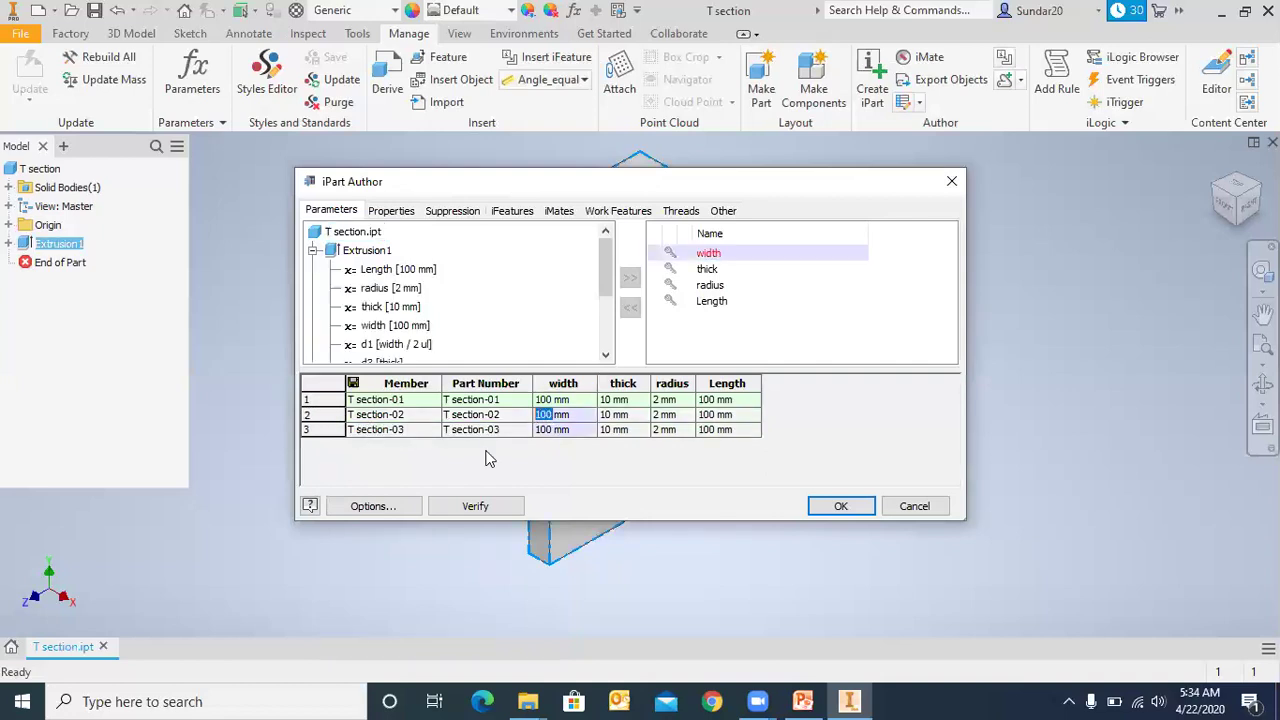
right_click(336, 431)
left_click(372, 447)
- Set the width of members T section-02, T section-03 and T section-04 to 200, 300 and 400 mm
left_click(545, 416)
double_click(530, 414)
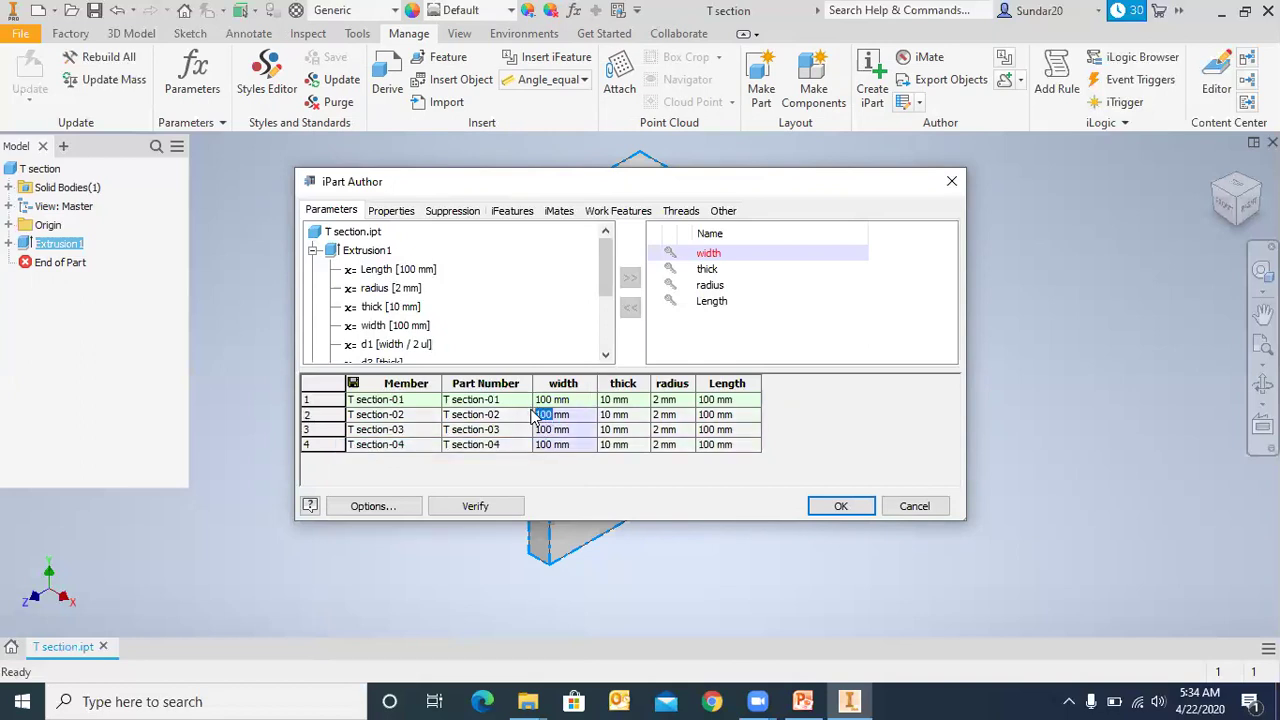
type("200")
double_click(535, 430)
type("3")
left_click(554, 449)
left_click(556, 449)
key("shift+Home")
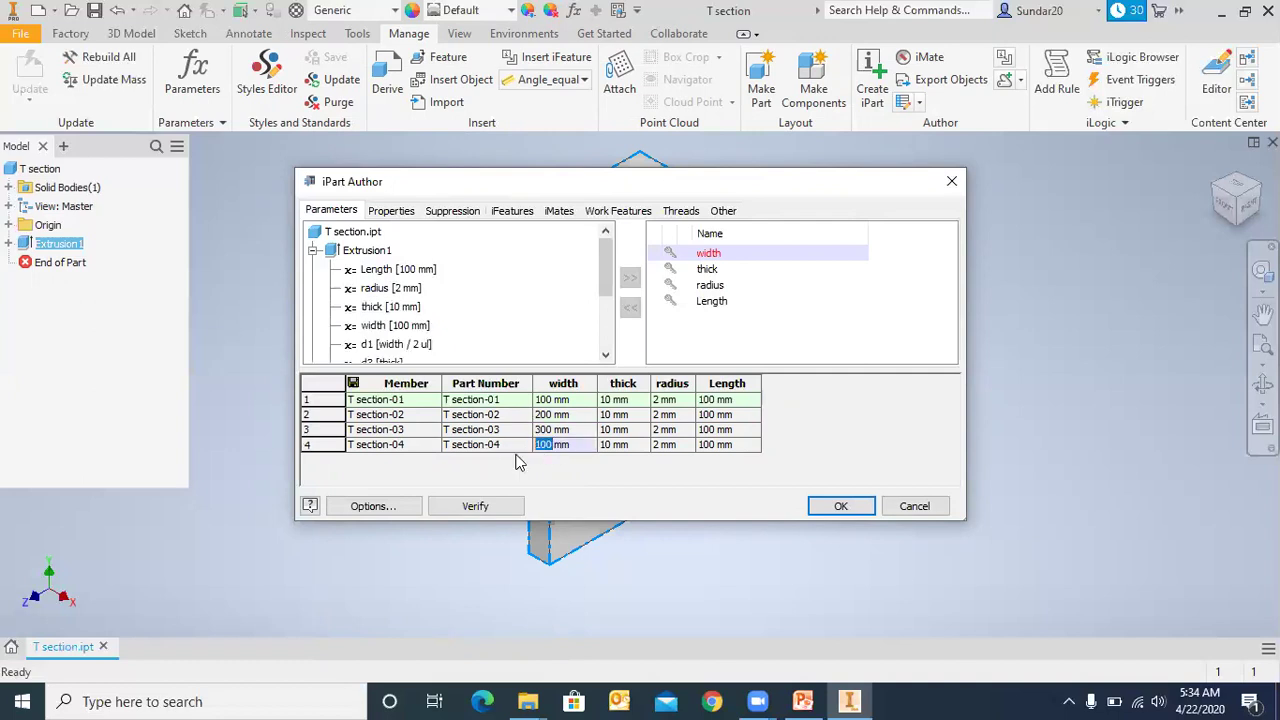
type("400")
- Set the Length of members T section-02, T section-03 and T section-04 to 200, 300 and 400 mm
left_click(712, 415)
left_click(716, 415)
left_click_drag(718, 415, 677, 415)
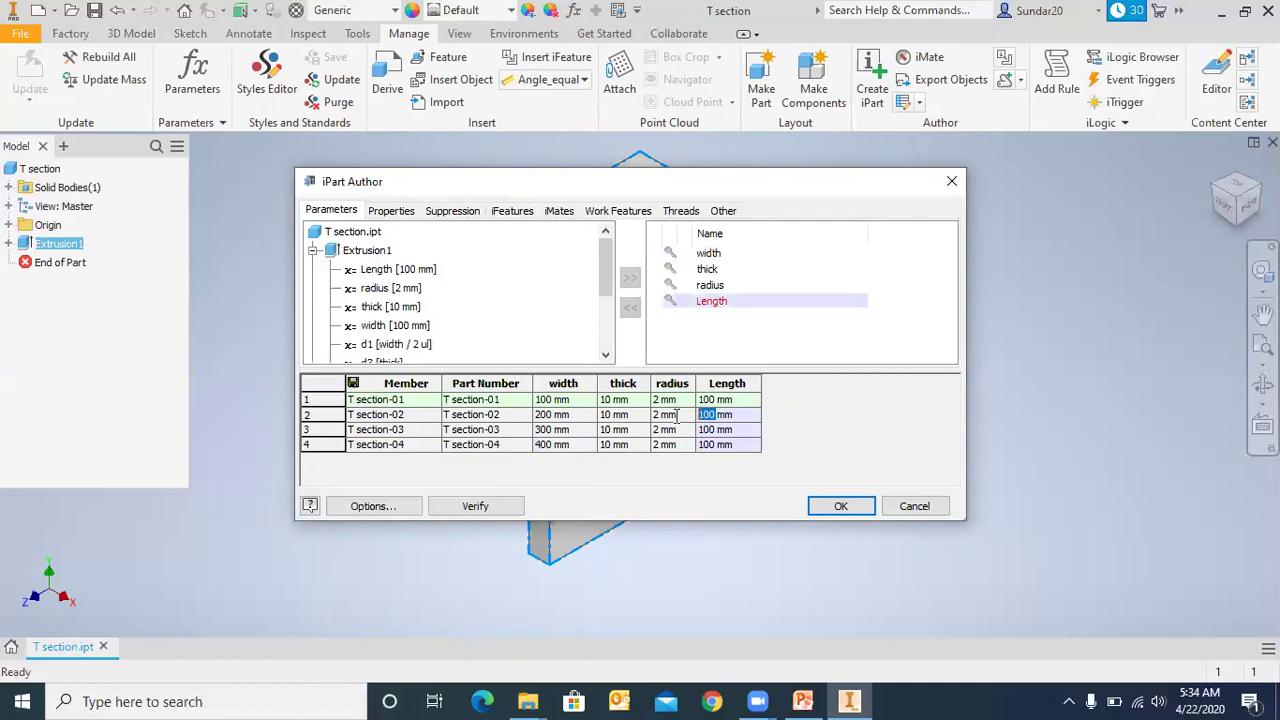
type("20")
left_click(718, 430)
key("shift+Home")
type("3")
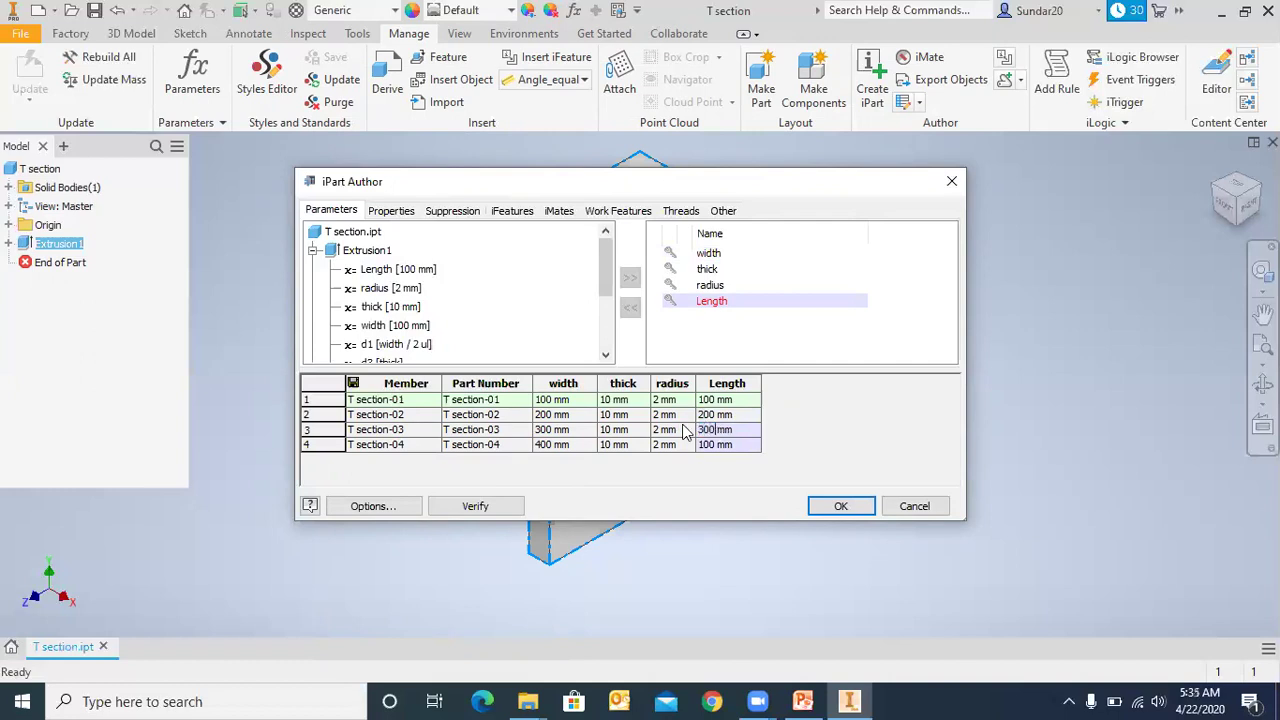
left_click(710, 445)
double_click(706, 445)
type("4")
- Set the thick value of members T section-02, T section-03 and T section-04 to 20, 30 and 35 mm
left_click(613, 414)
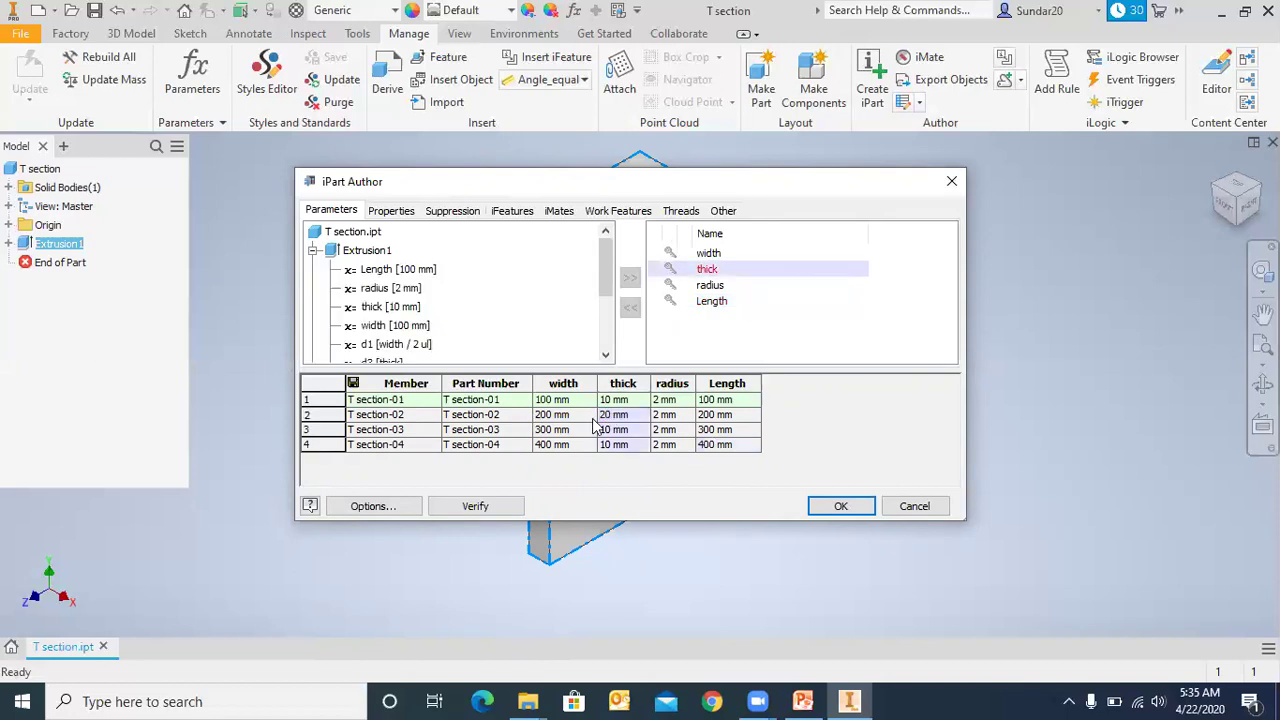
left_click(601, 429)
type("30")
left_click(614, 466)
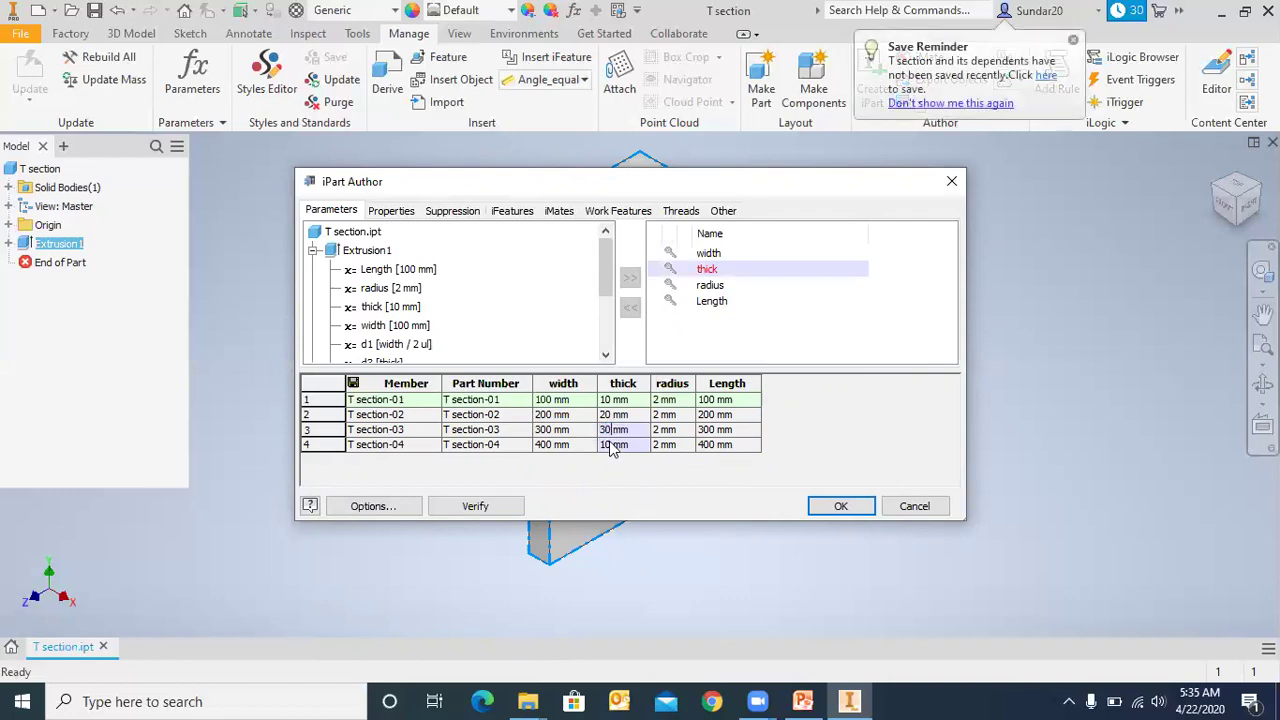
left_click(600, 446)
- Set the radius of members T section-02, T section-03 and T section-04 to 4, 6 and 8 mm
left_click(657, 416)
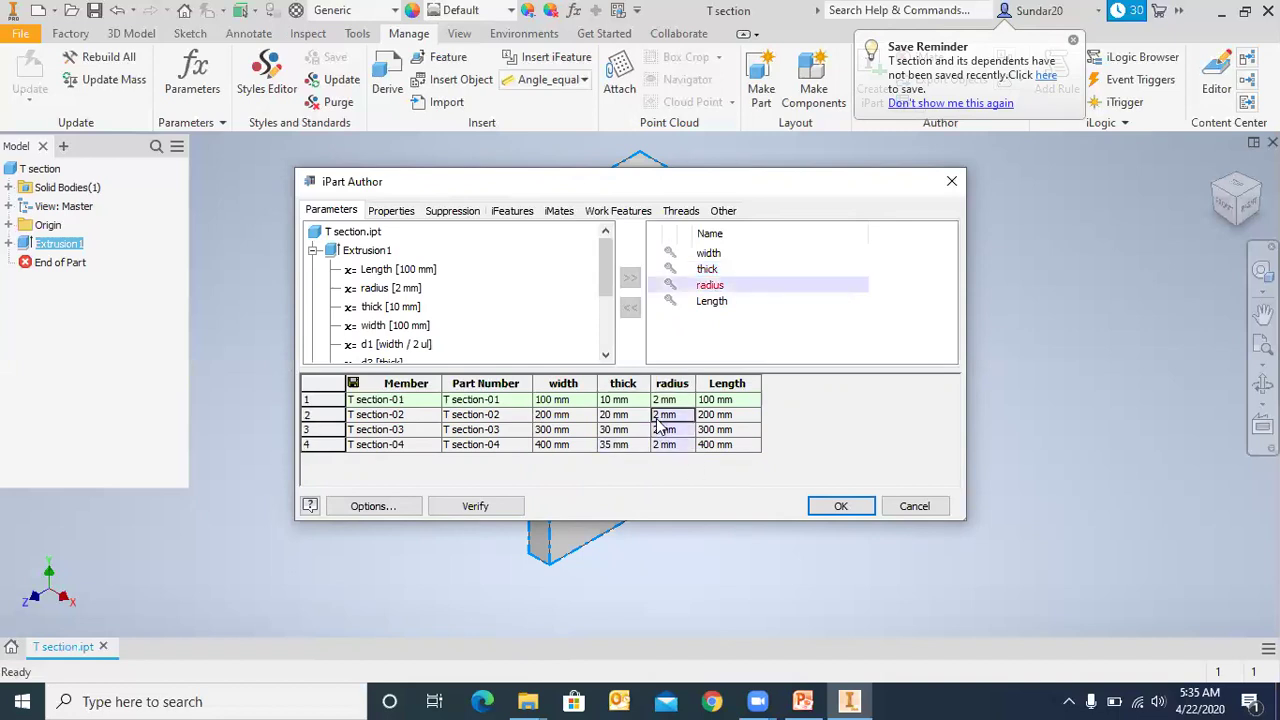
left_click(658, 416)
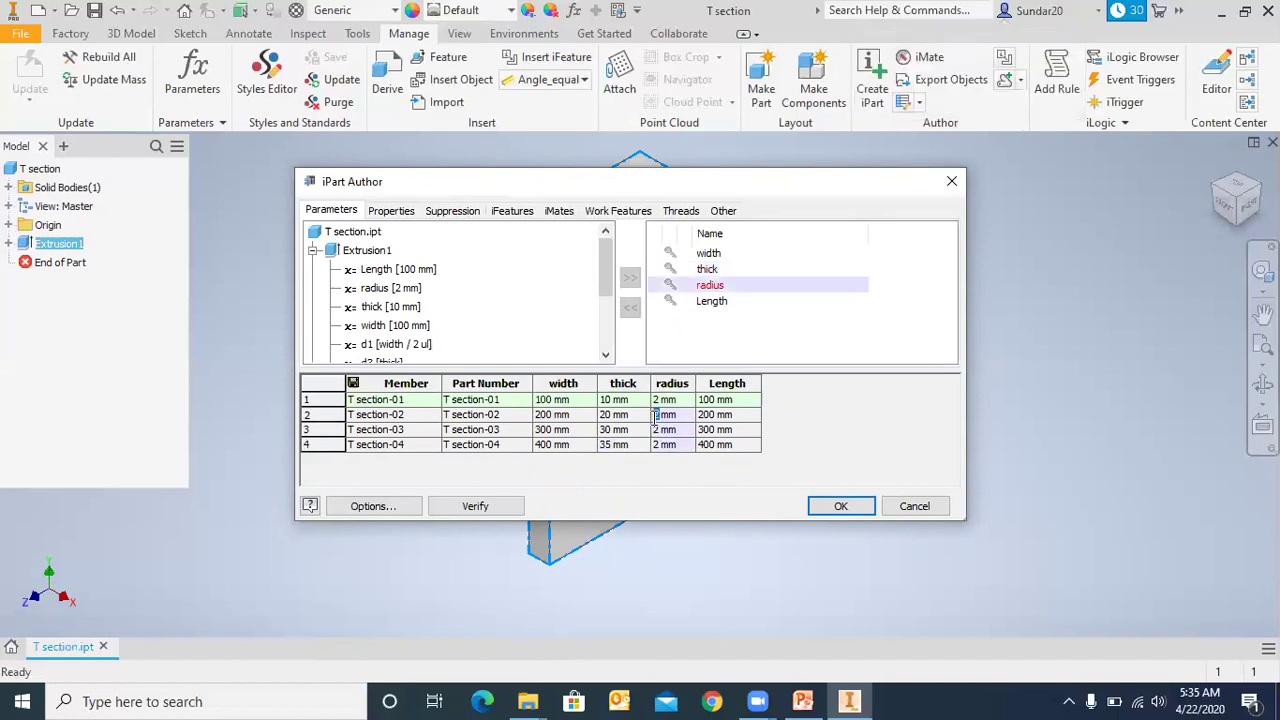
left_click(658, 430)
left_click(658, 445)
left_click_drag(628, 193, 1030, 125)
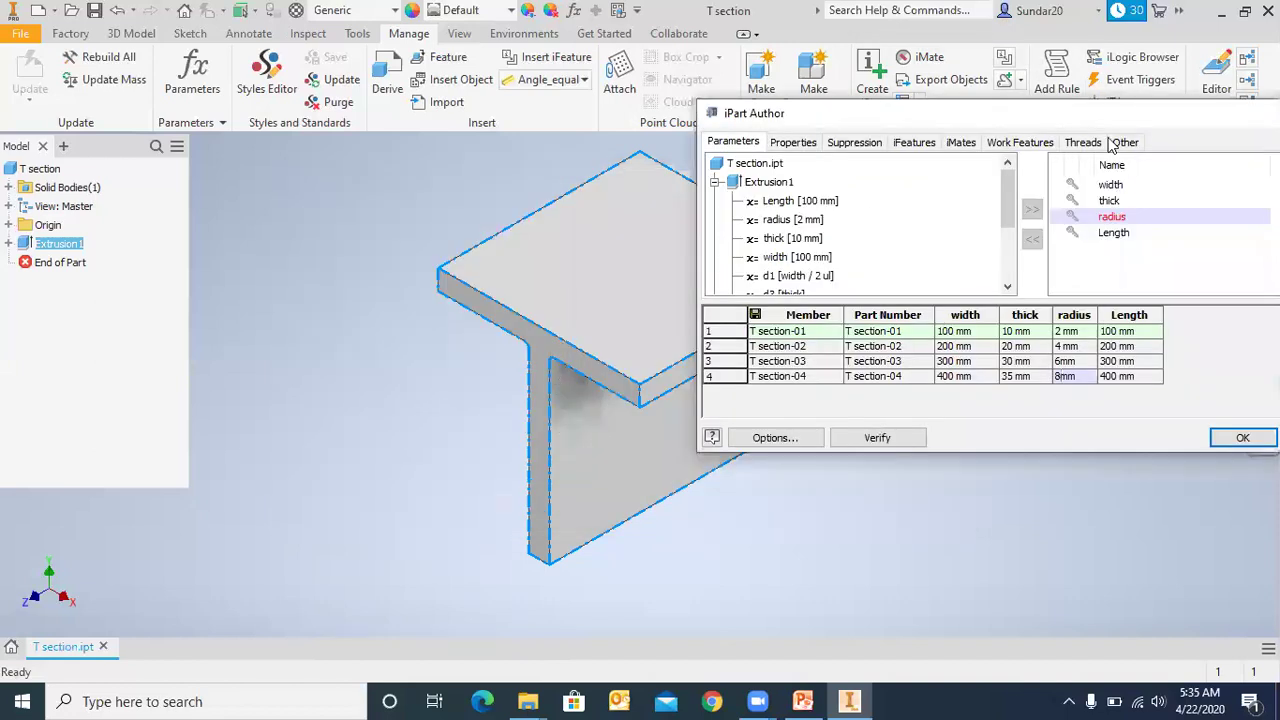
left_click_drag(891, 124, 479, 124)
- Review the iPart's property, suppression, iFeature and work feature options, and create the iPart from the four-member table
left_click(381, 142)
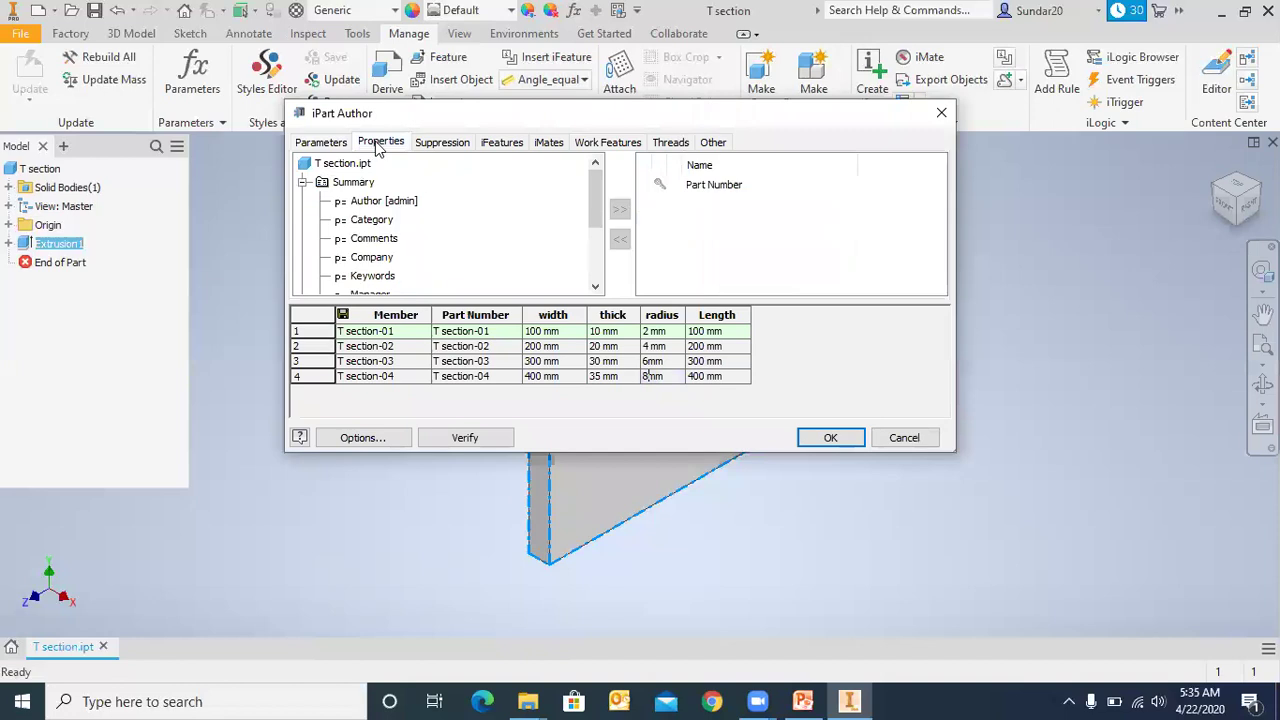
left_click(422, 145)
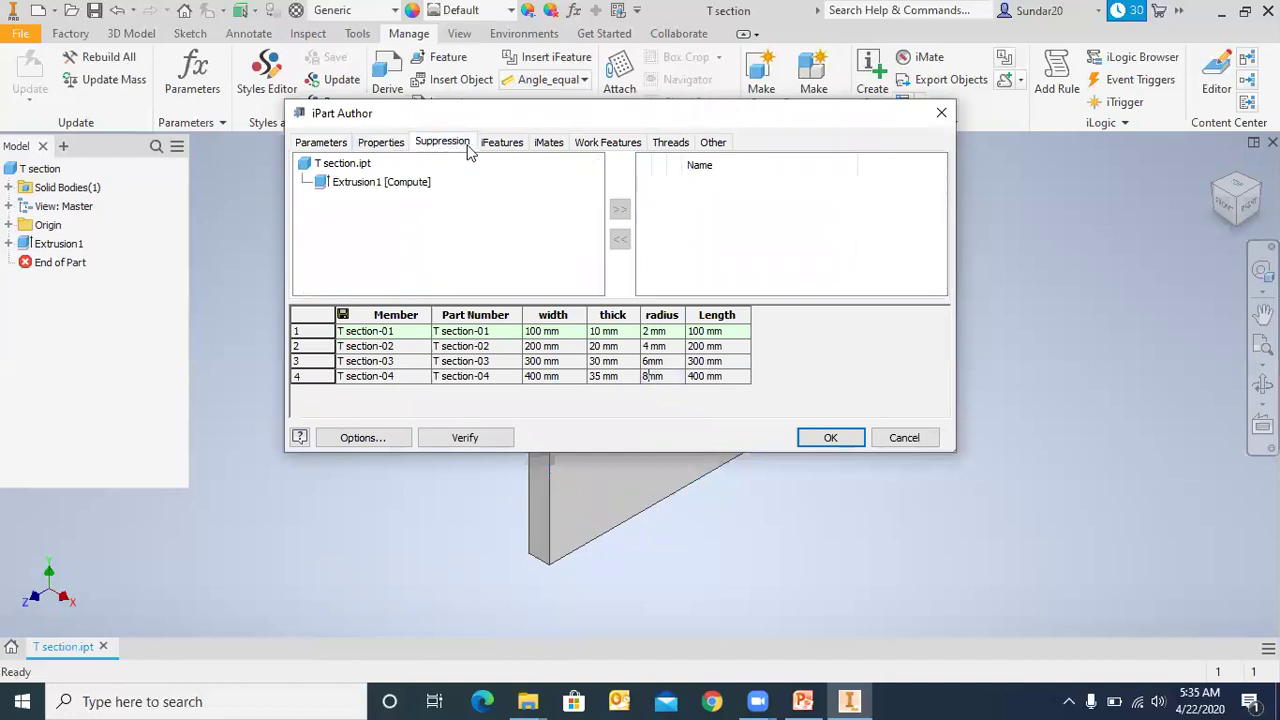
left_click(401, 143)
scroll(377, 237, "down", 2)
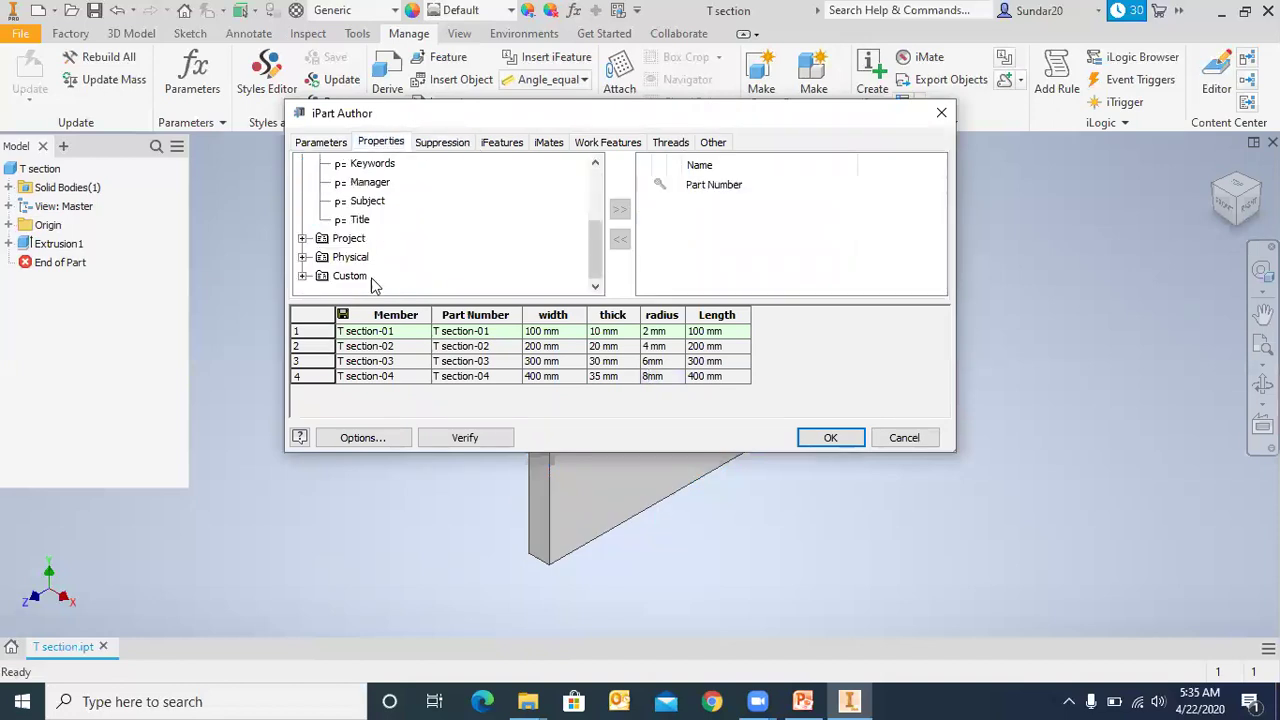
left_click(303, 239)
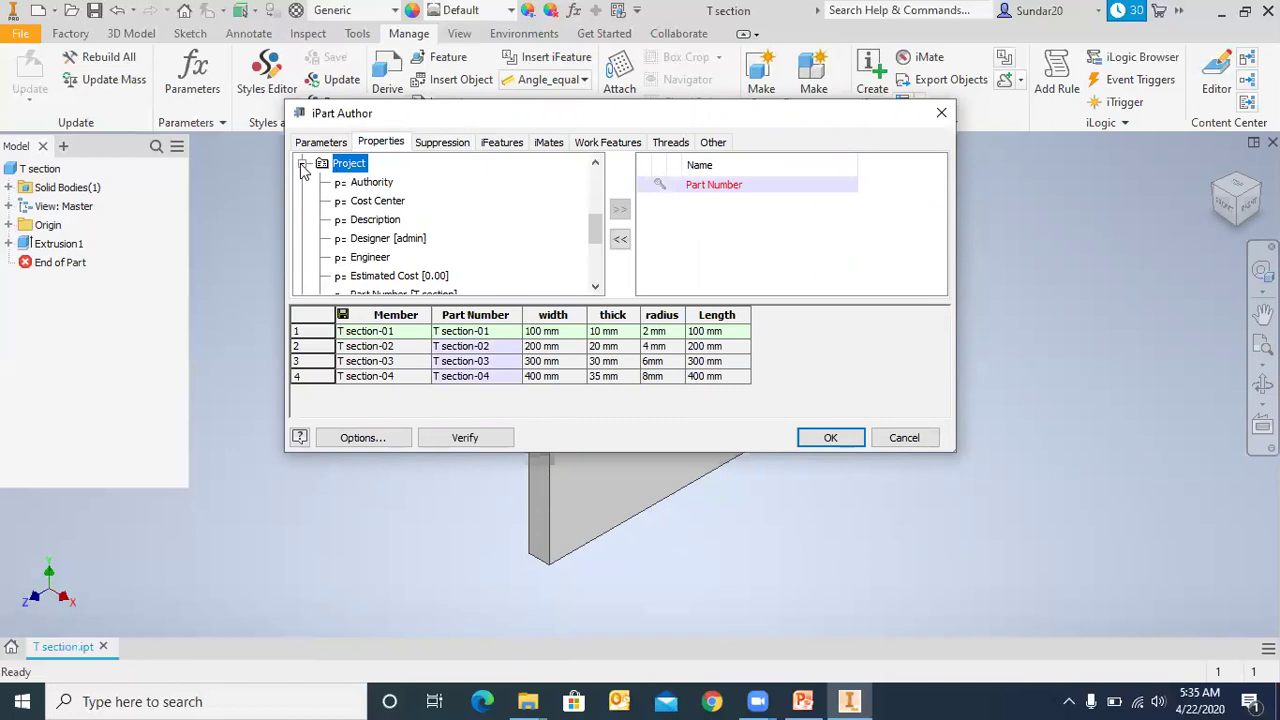
scroll(330, 222, "up", 2)
scroll(330, 222, "up", 1)
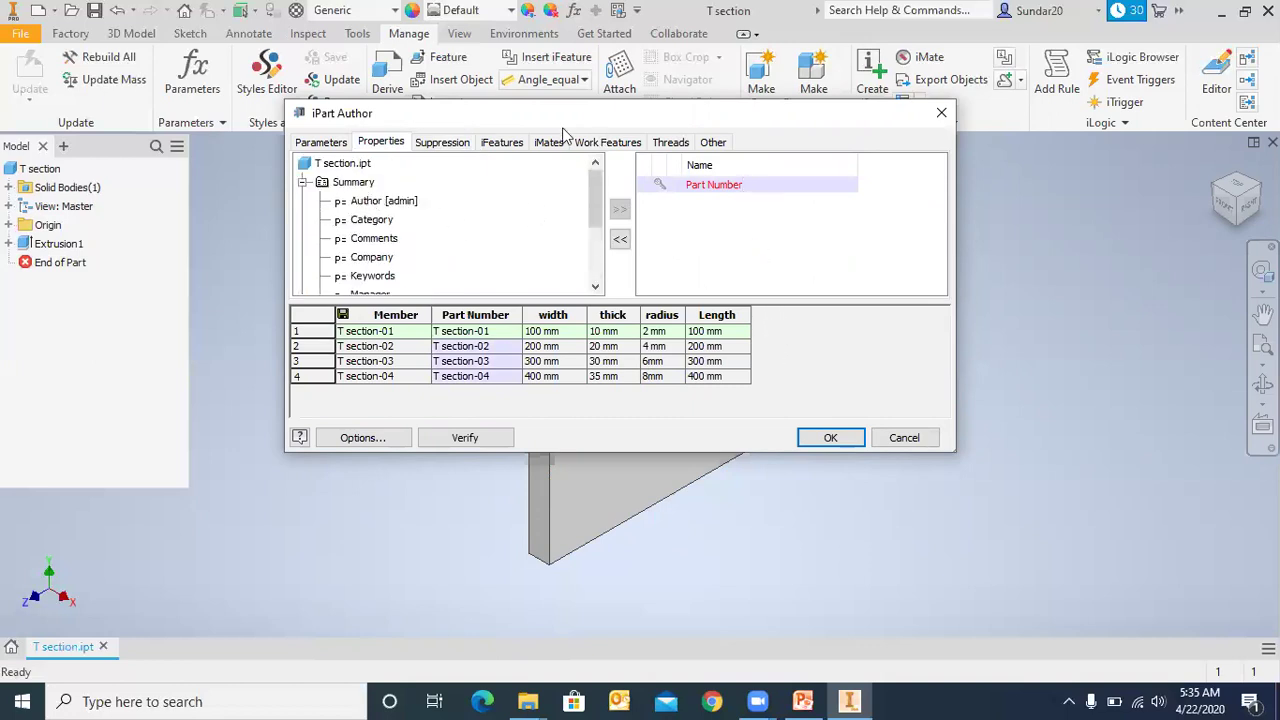
left_click(501, 142)
left_click(442, 142)
left_click(607, 142)
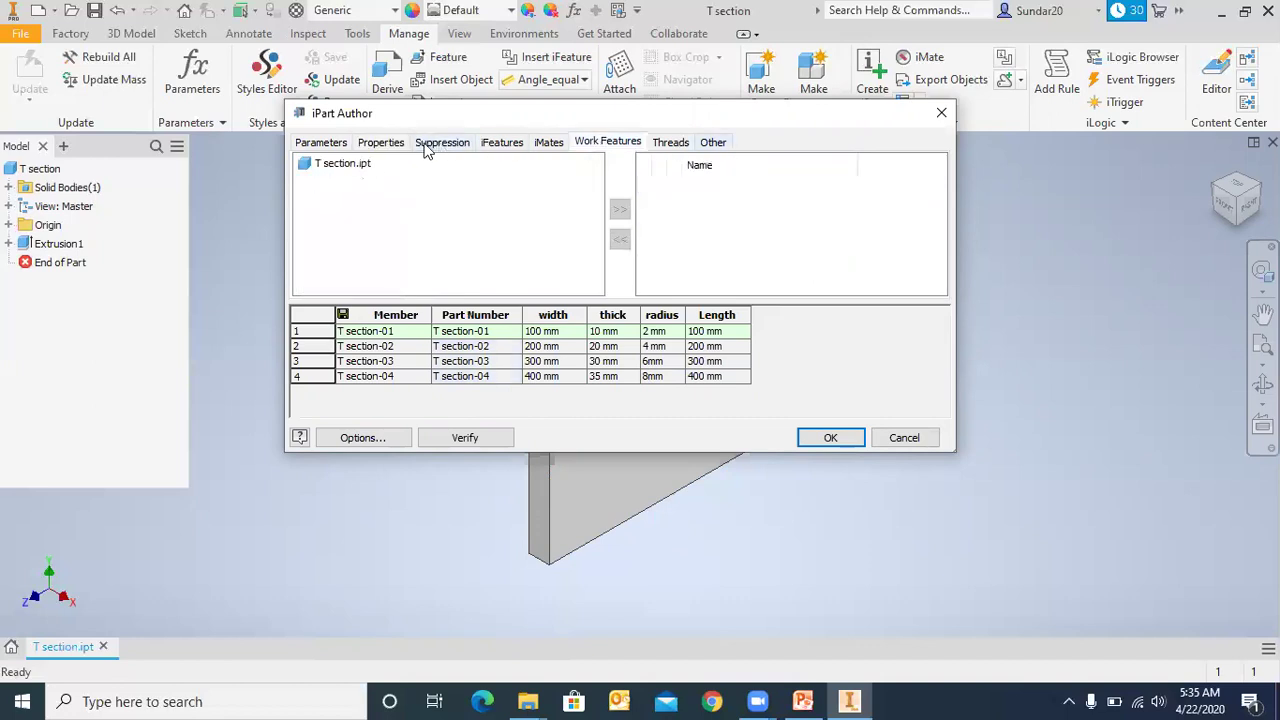
left_click(322, 142)
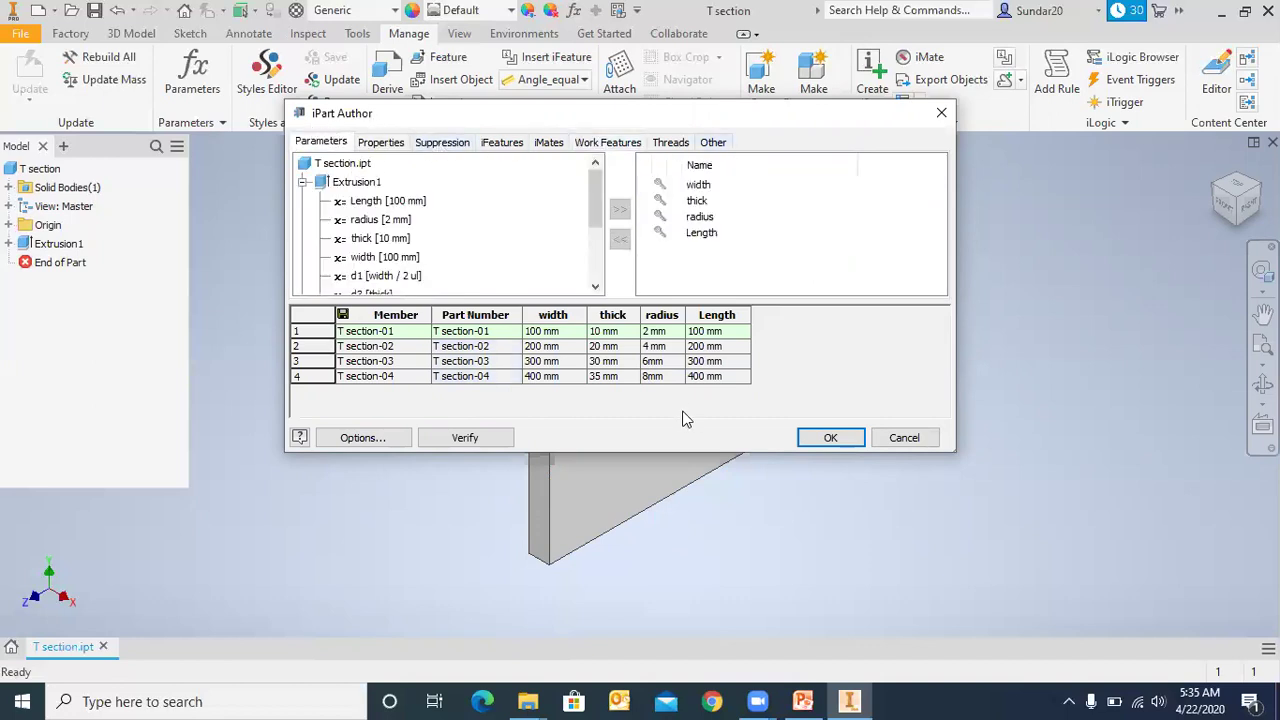
left_click(830, 440)
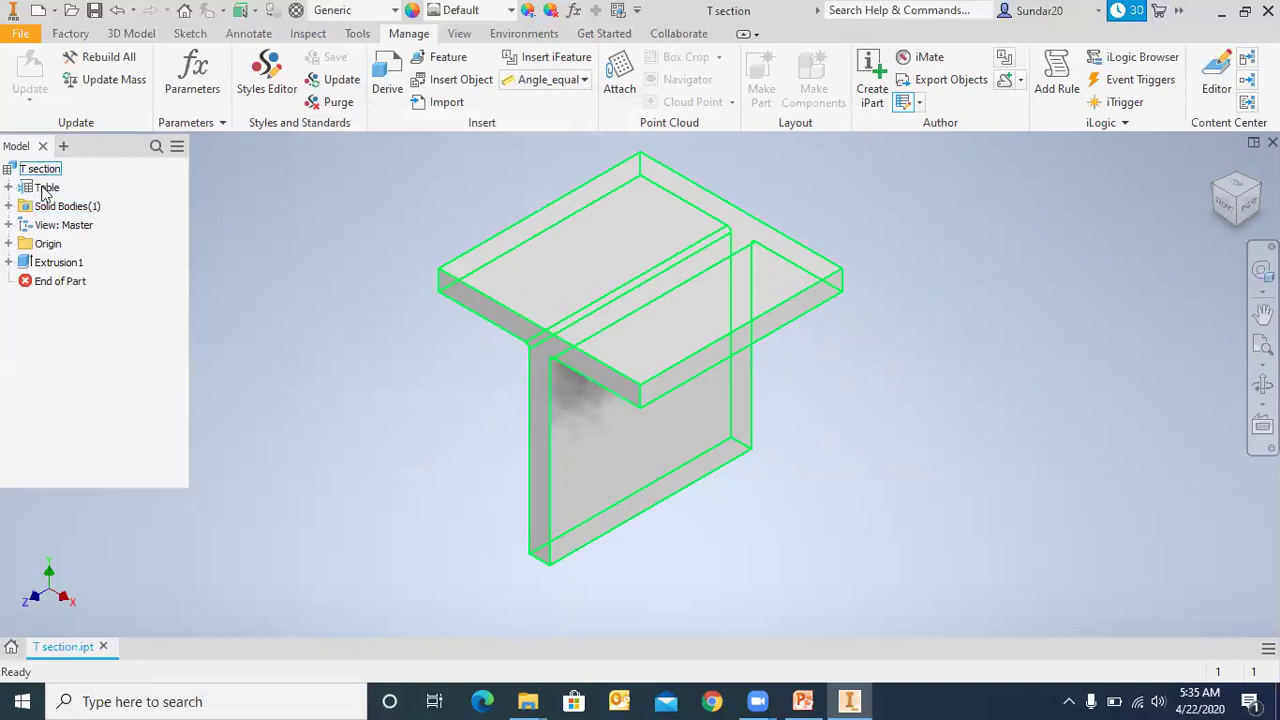
- Expand the iPart table and activate members T section-02, T section-03 and T section-04 in turn to compare their geometry
left_click(8, 187)
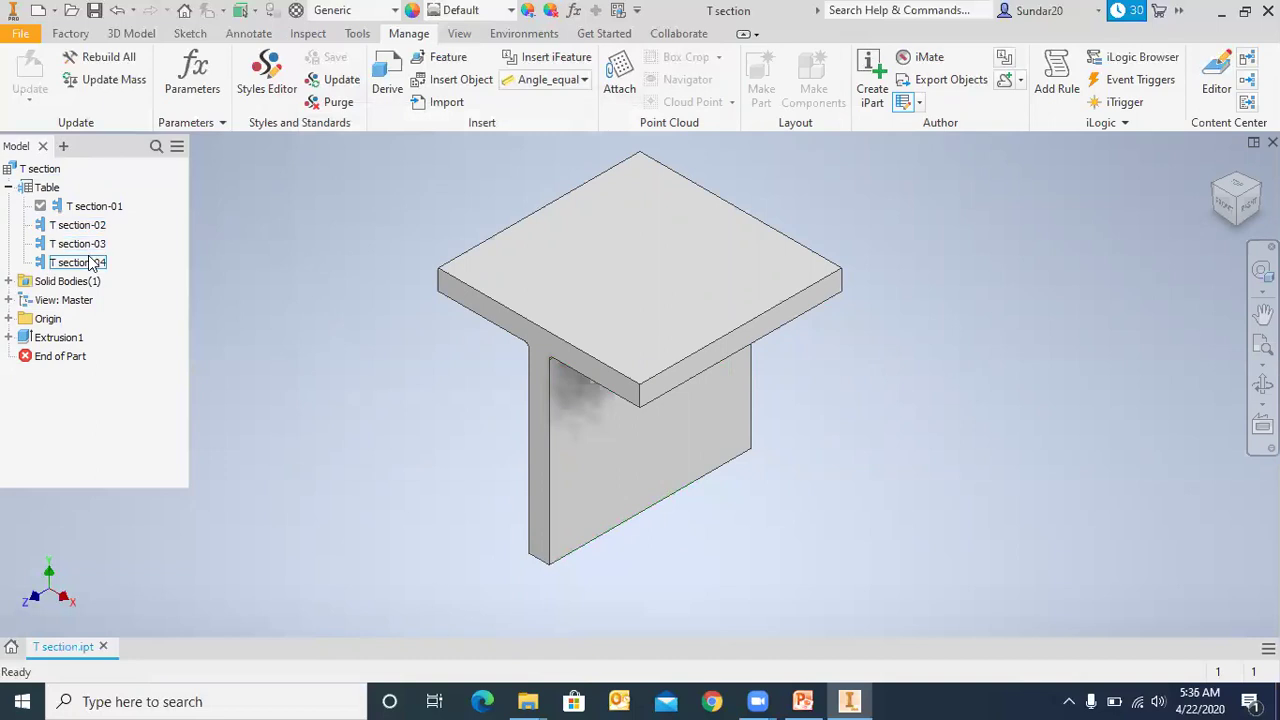
left_click(88, 224)
double_click(88, 224)
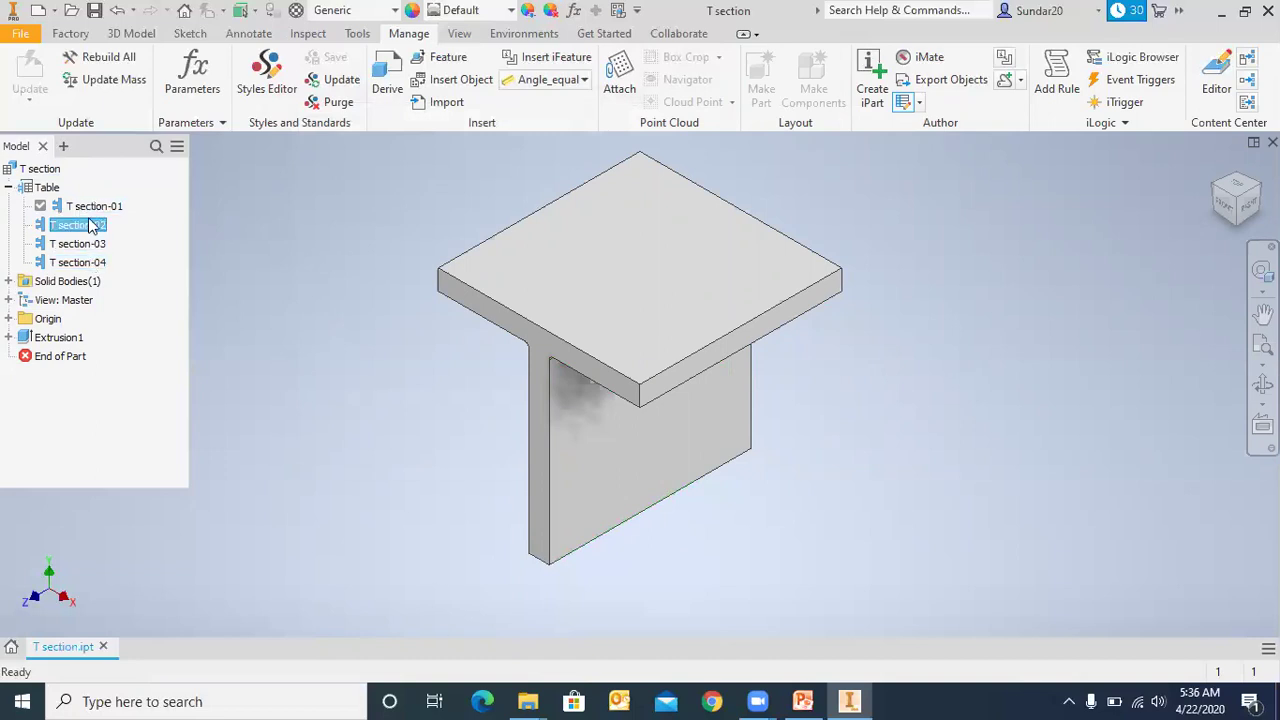
scroll(620, 394, "down", 3)
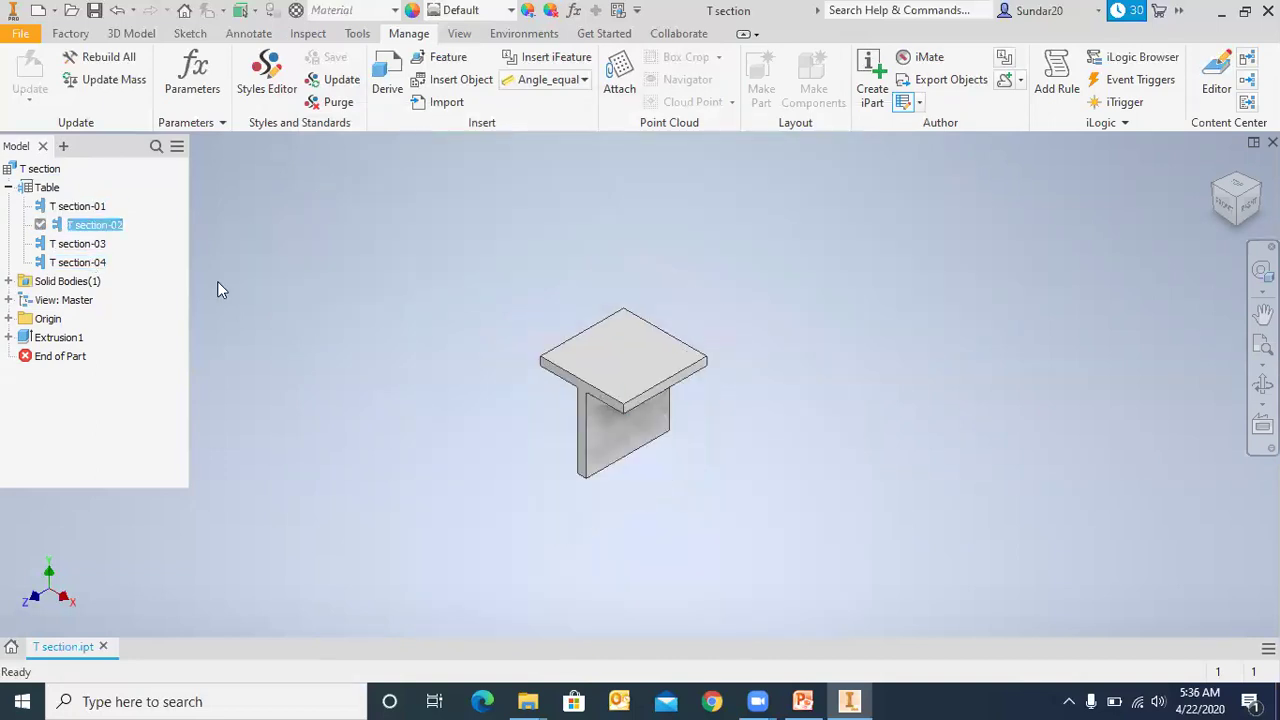
double_click(96, 244)
double_click(92, 262)
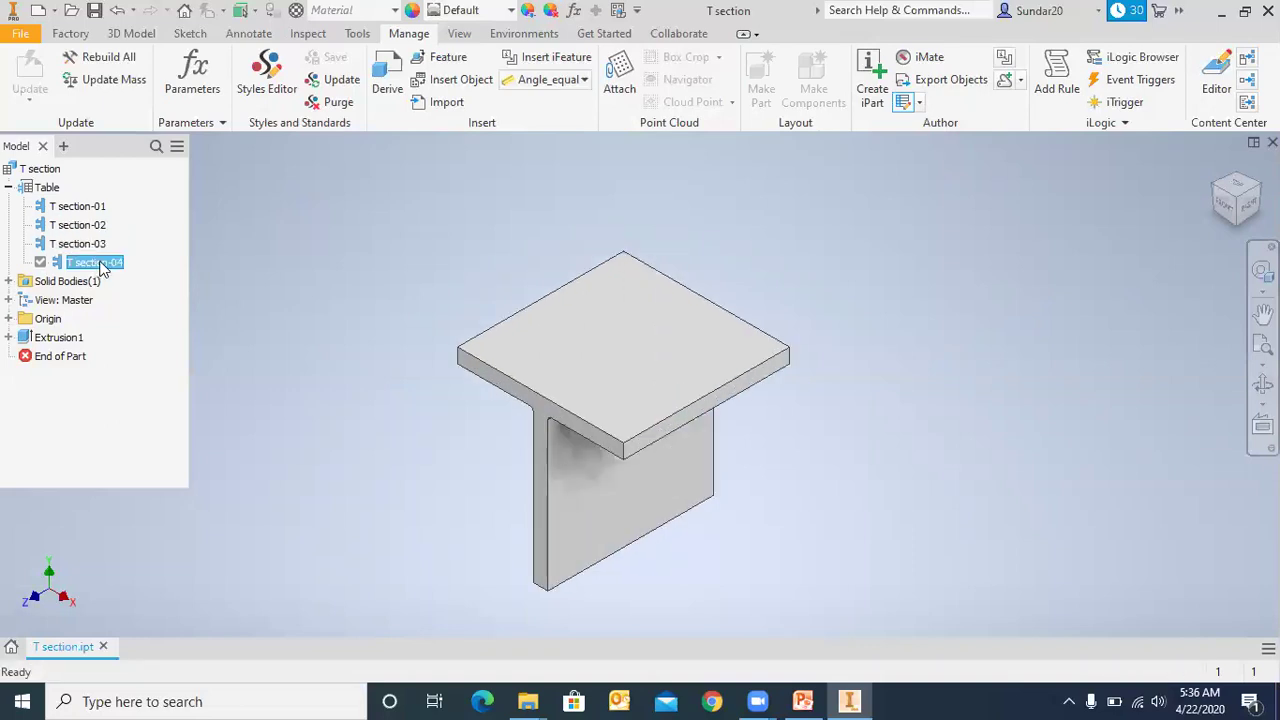
- Measure the flange's top face and the length of its front upper edge on member T section-04
left_click(308, 33)
left_click(25, 75)
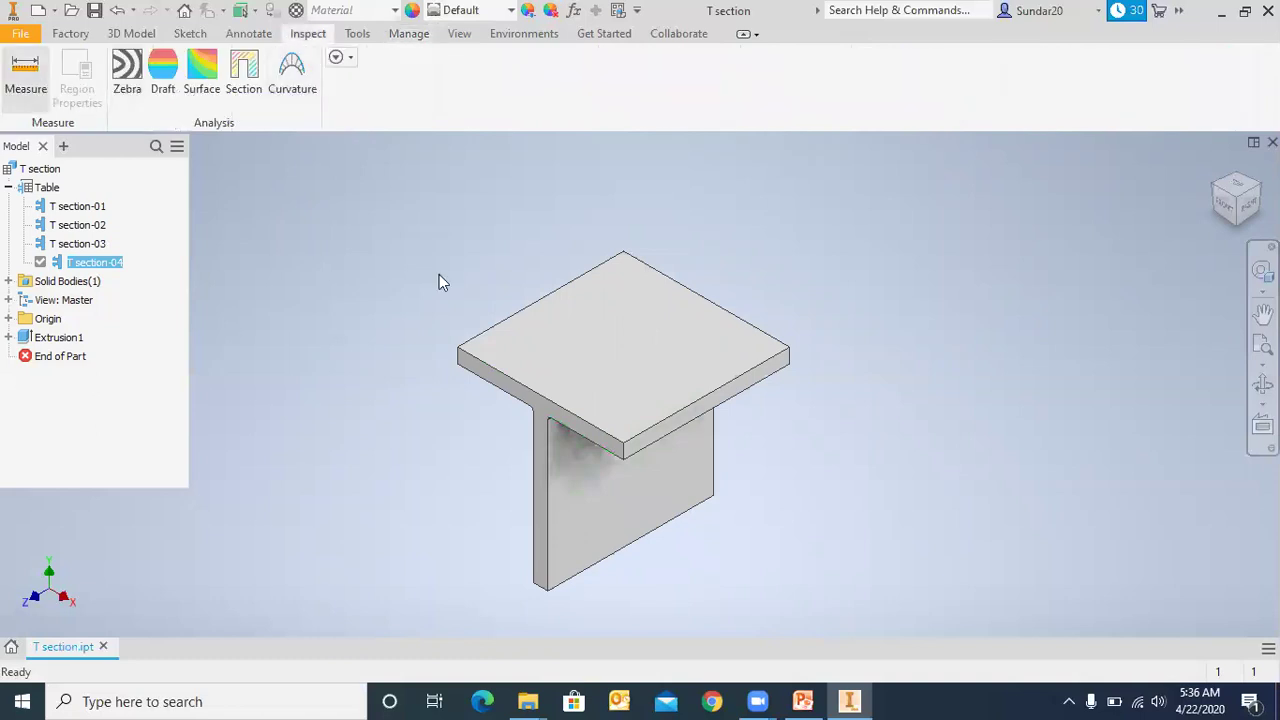
left_click(506, 363)
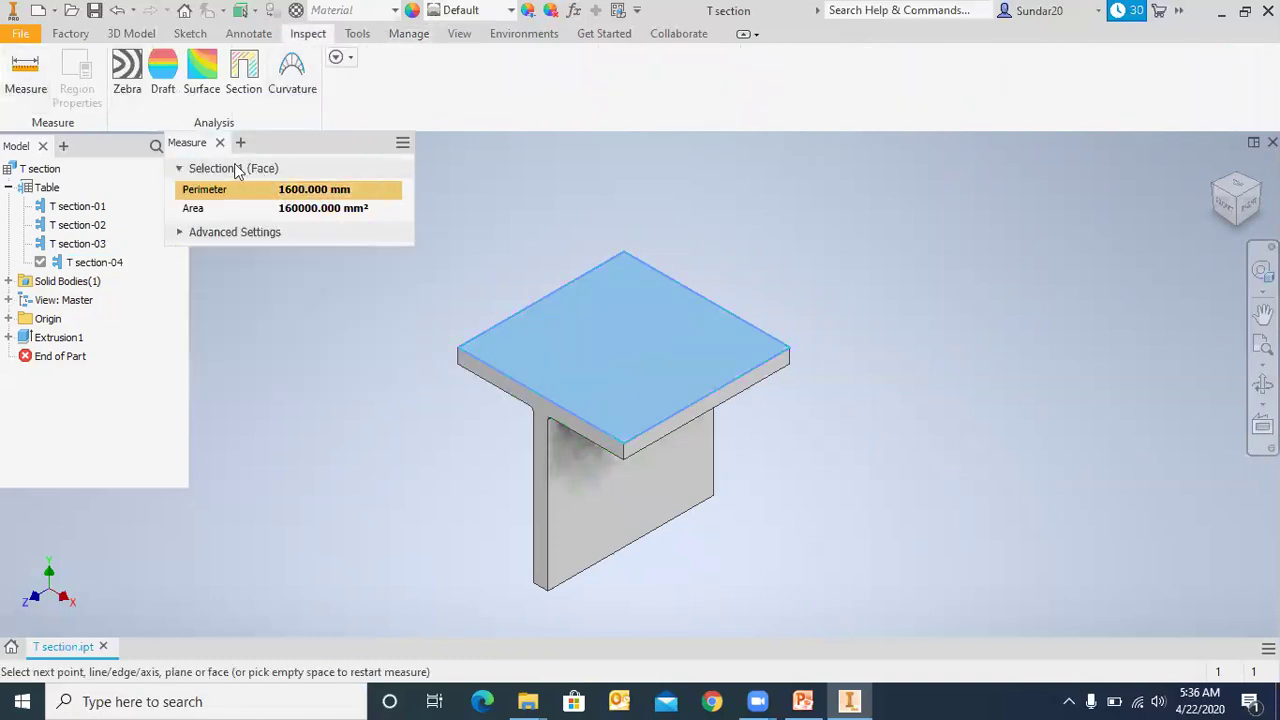
left_click(219, 142)
left_click(25, 75)
left_click(504, 372)
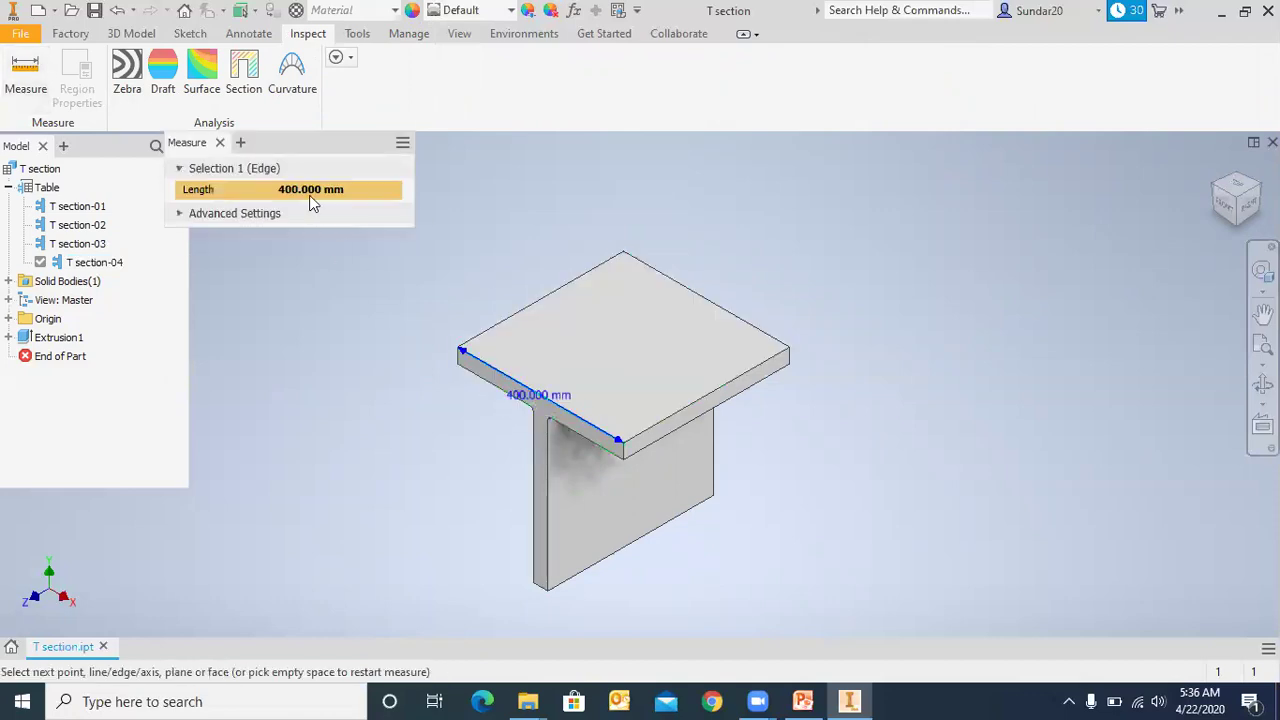
left_click(220, 143)
- Reactivate member T section-01 and collapse the iPart table in the model tree
double_click(68, 206)
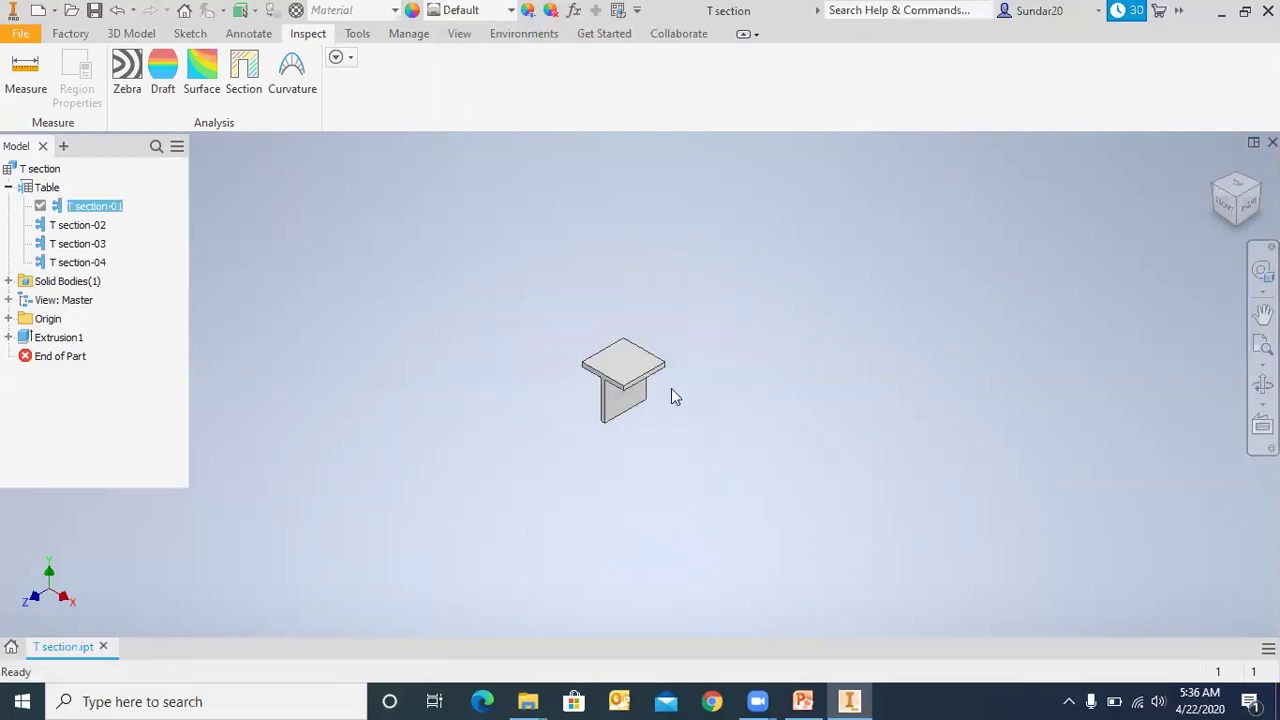
scroll(631, 372, "up", 5)
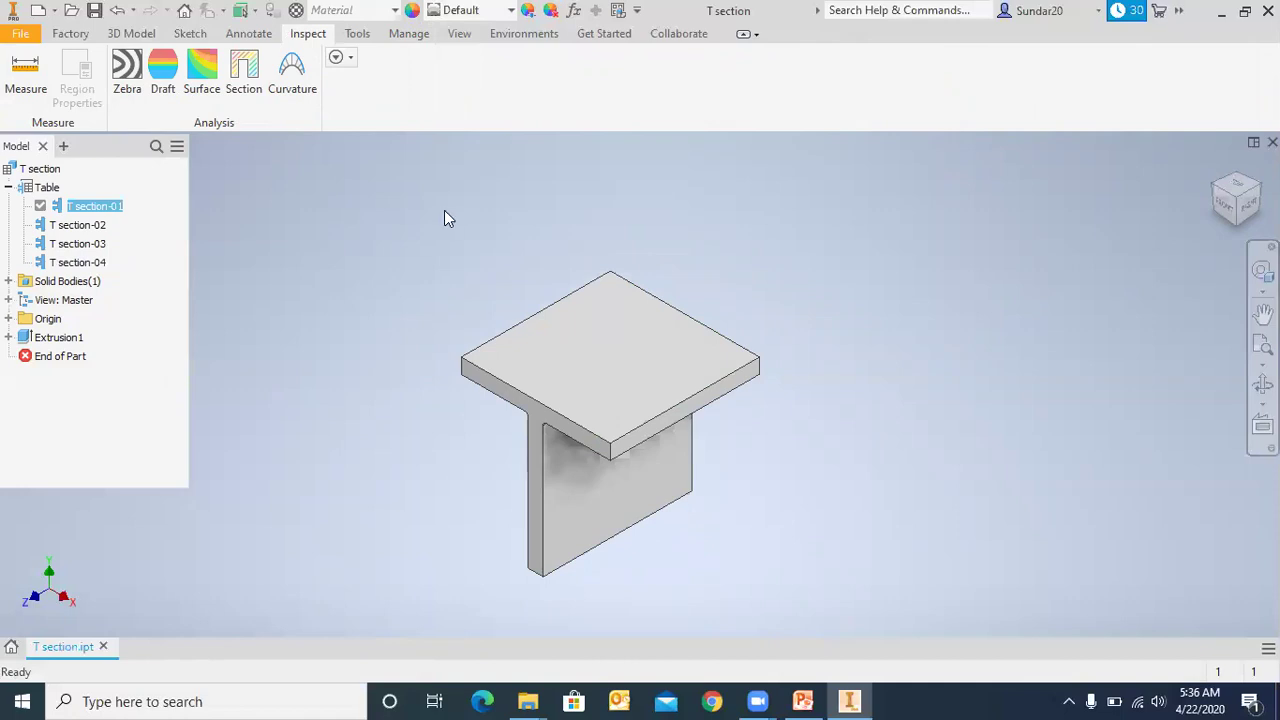
scroll(443, 214, "down", 4)
scroll(448, 250, "up", 3)
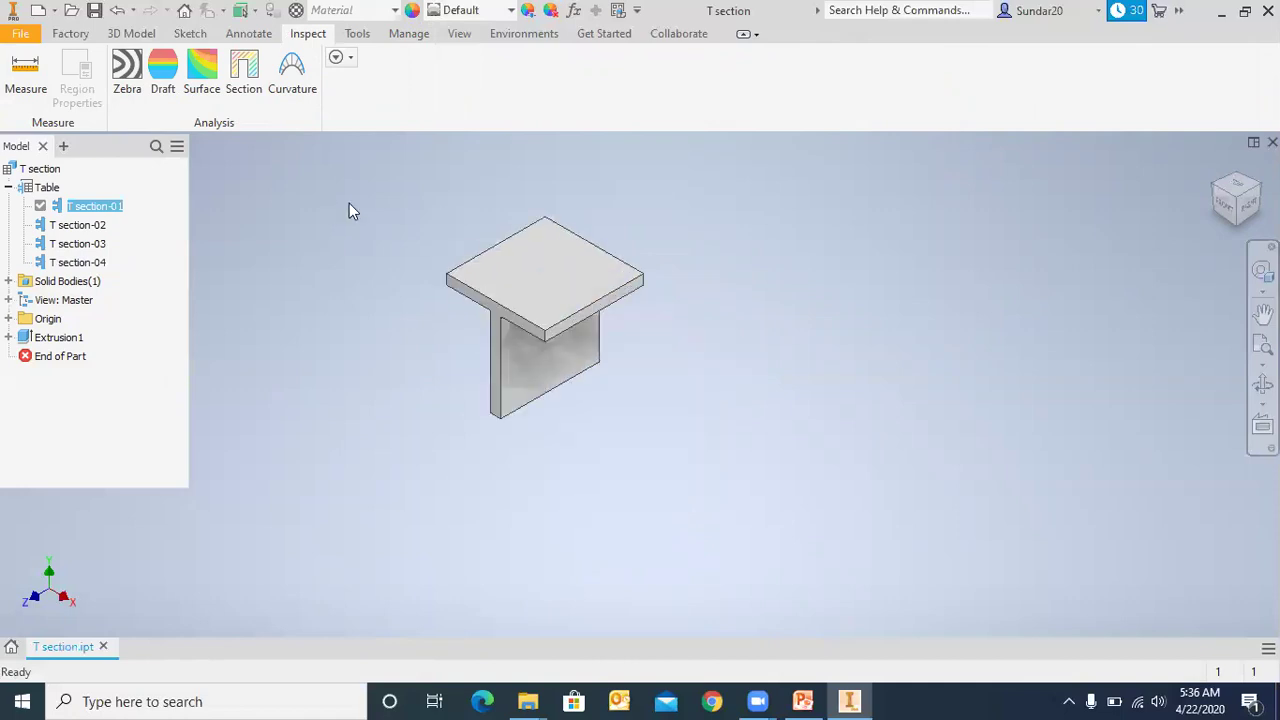
left_click(8, 187)
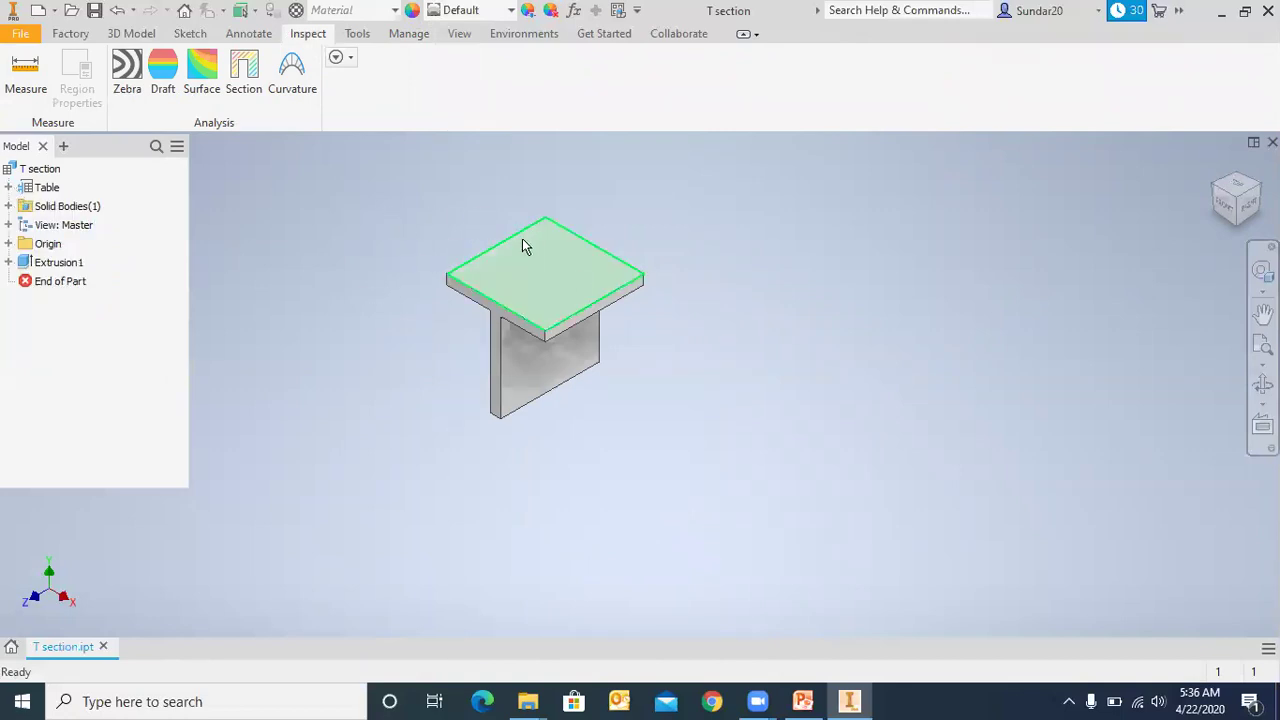
scroll(453, 283, "up", 2)
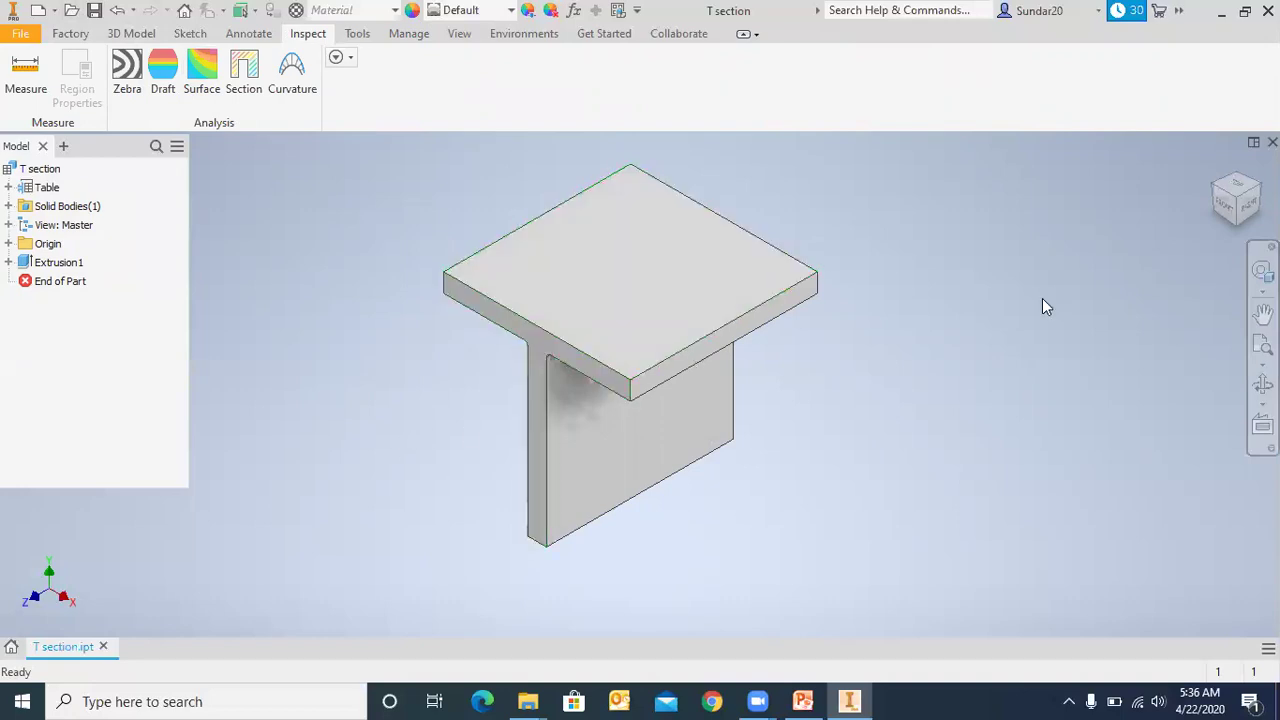
- Start publishing the part to Content Center with Training library as the target library
left_click(130, 34)
left_click(586, 341)
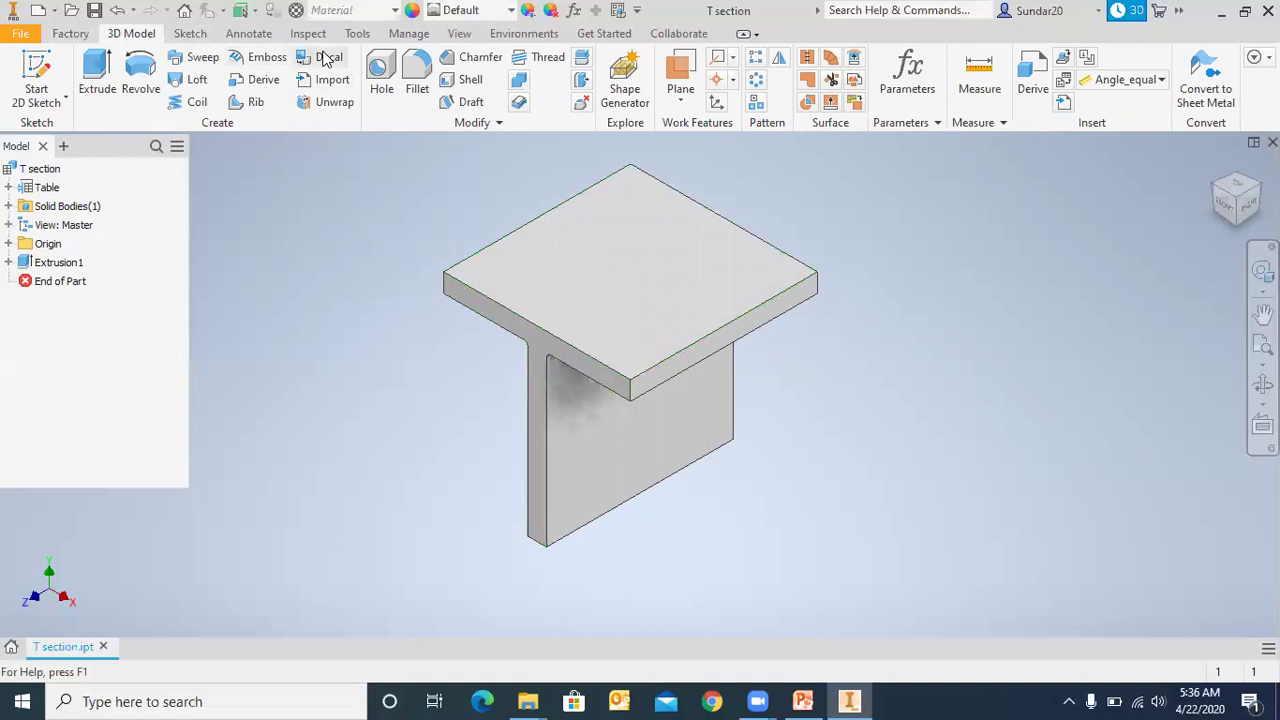
left_click(409, 34)
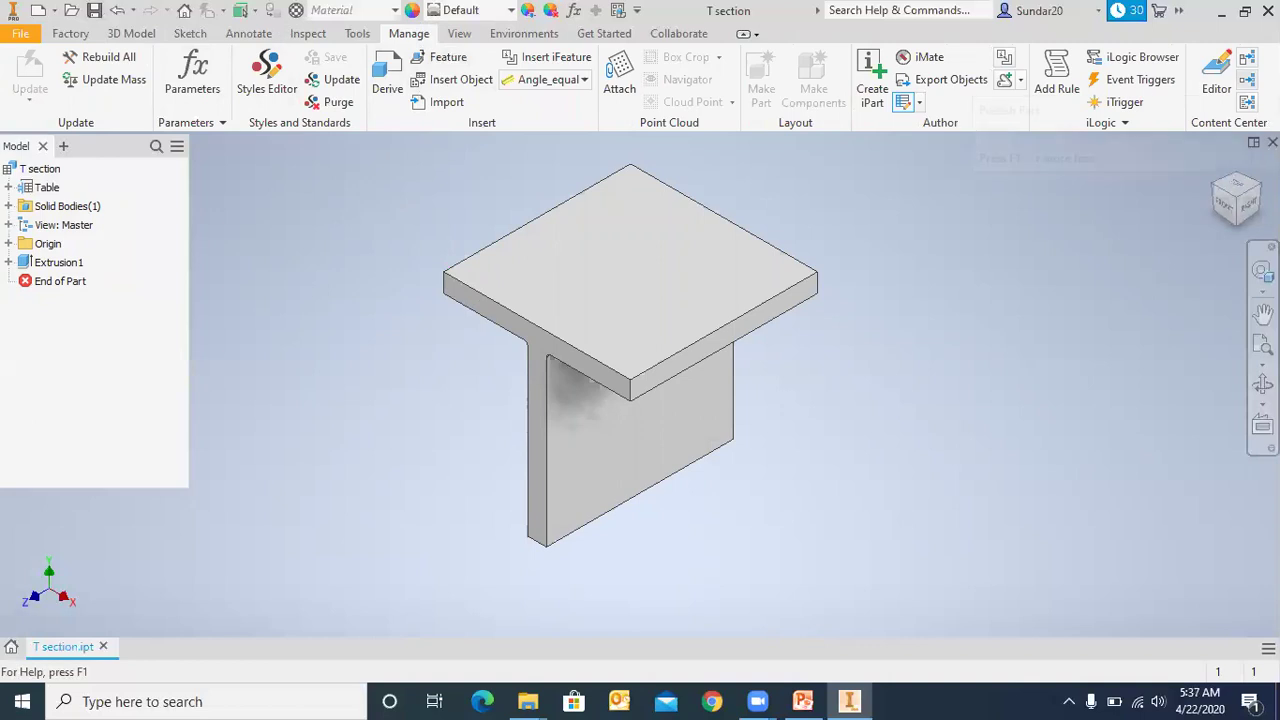
left_click(1245, 80)
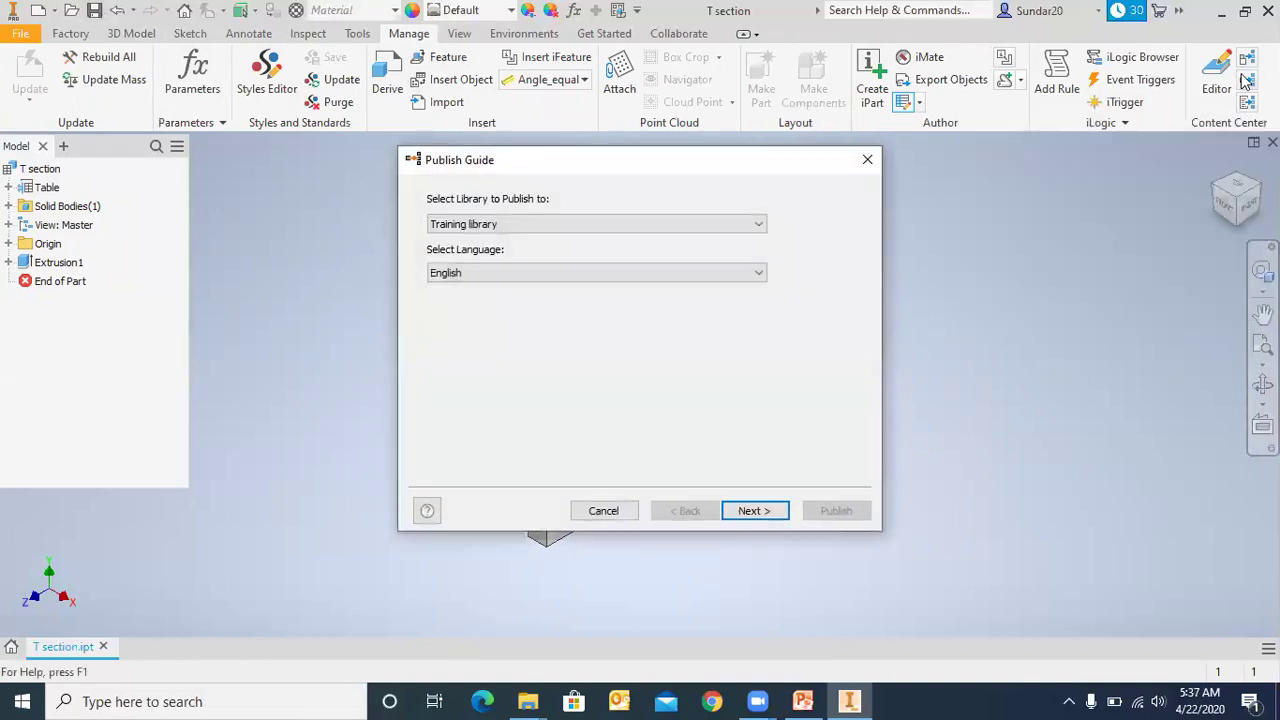
left_click_drag(701, 165, 464, 92)
left_click(442, 150)
left_click(443, 155)
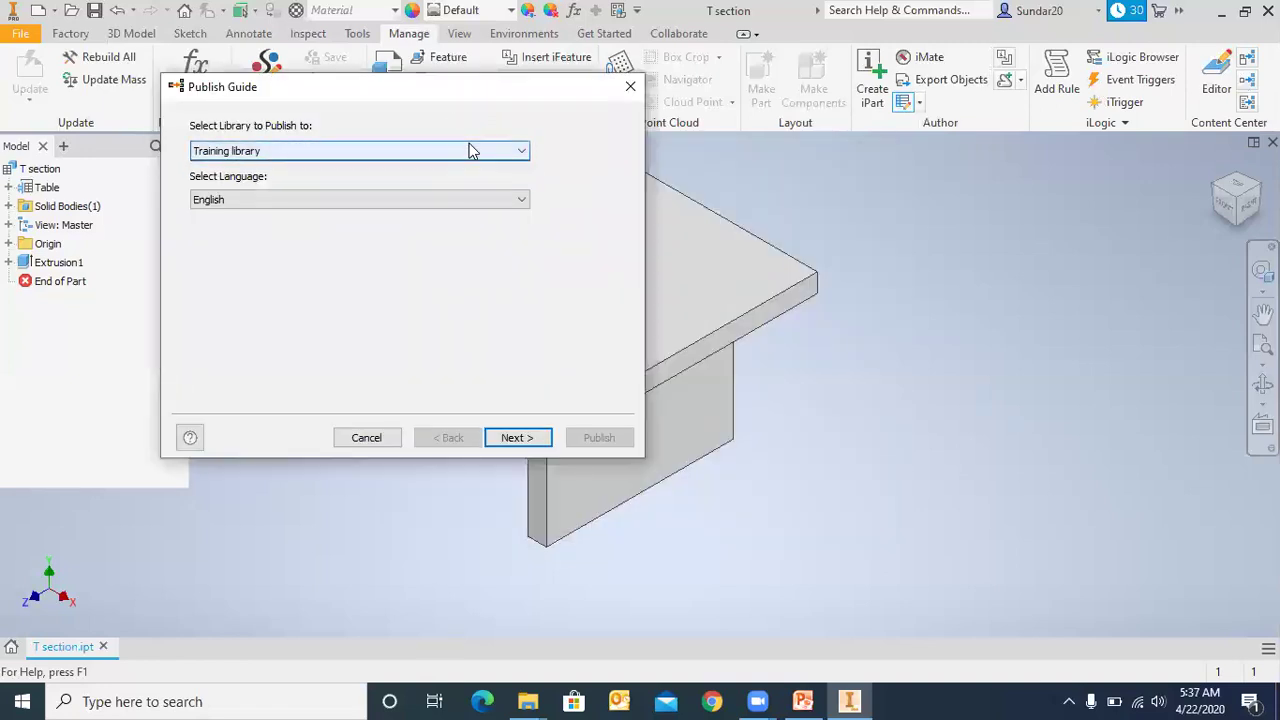
left_click(466, 152)
left_click(343, 148)
left_click(339, 152)
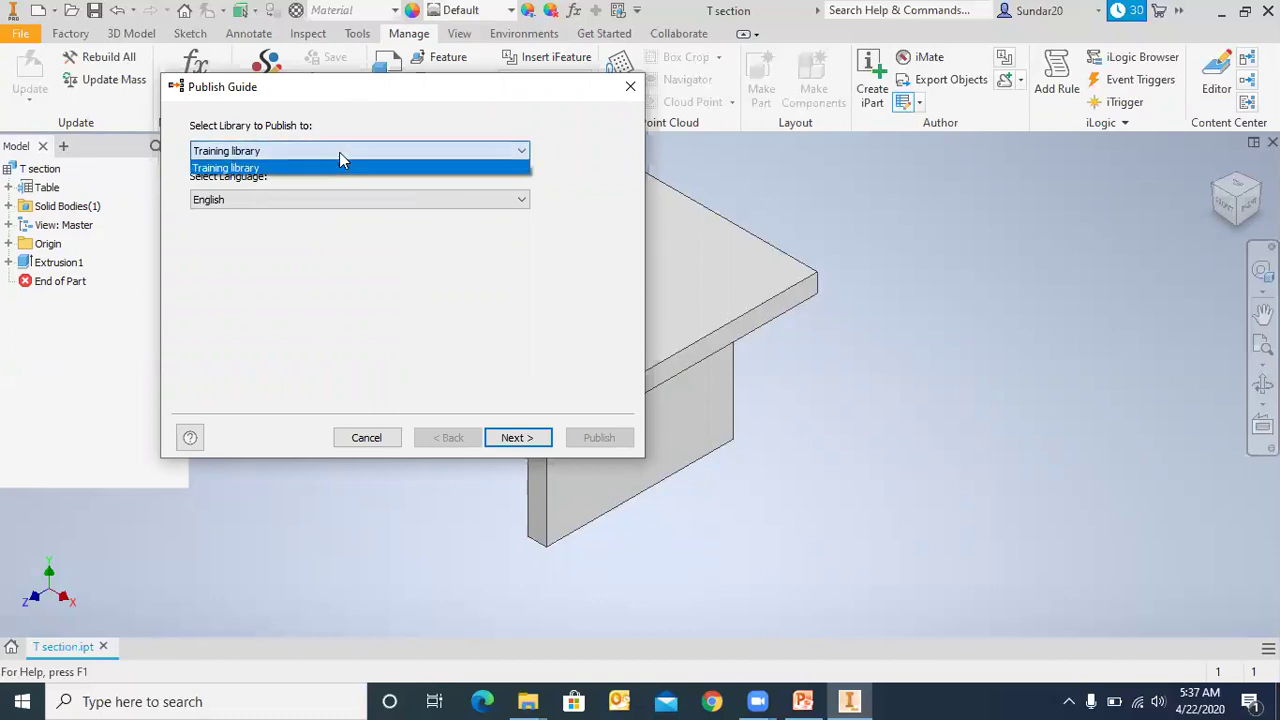
left_click(250, 169)
- Keep English as the publishing language and continue to the category selection
left_click(429, 199)
left_click(429, 202)
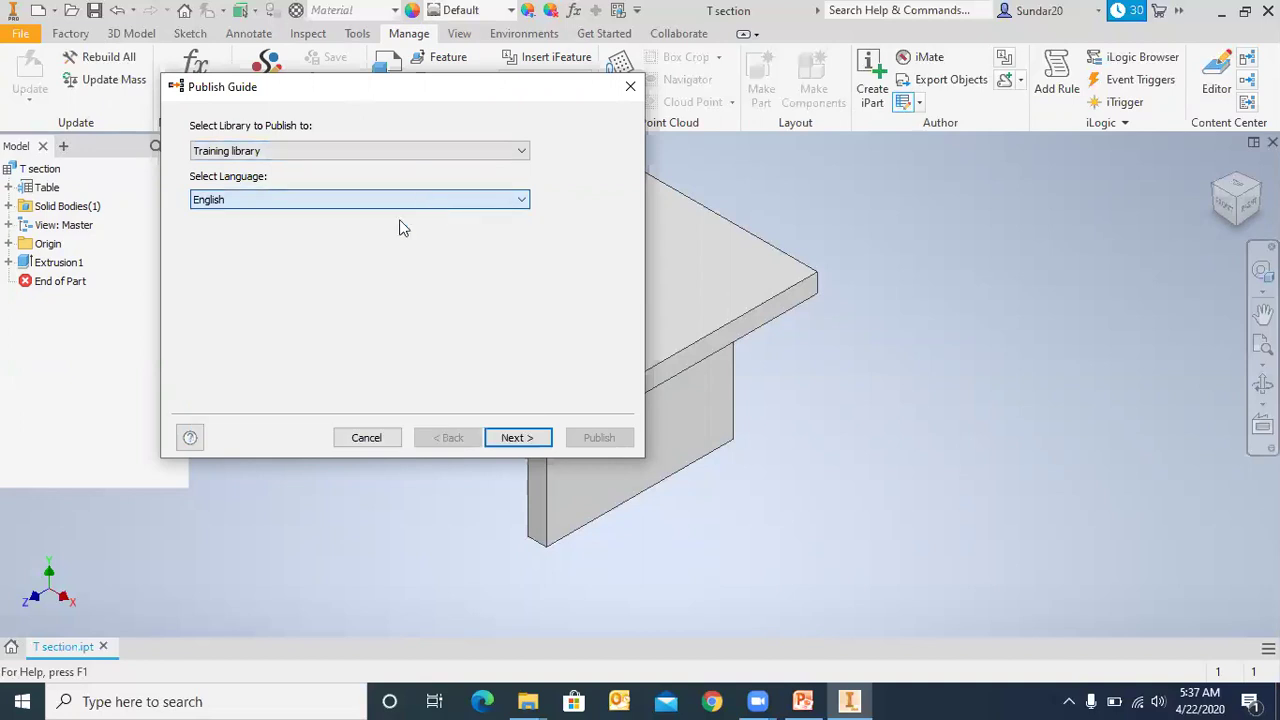
left_click(524, 438)
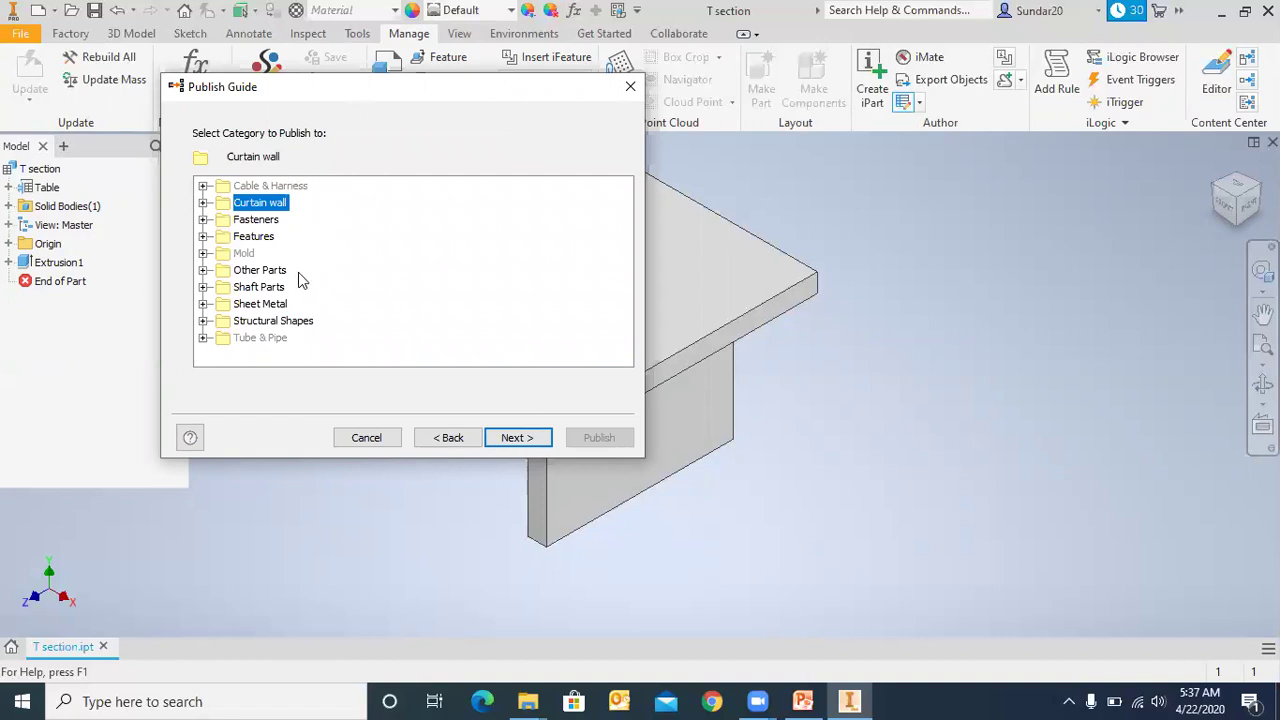
- Choose Custom category under Structural Shapes > Channels as the publishing category and continue to the parameter mapping
left_click(203, 321)
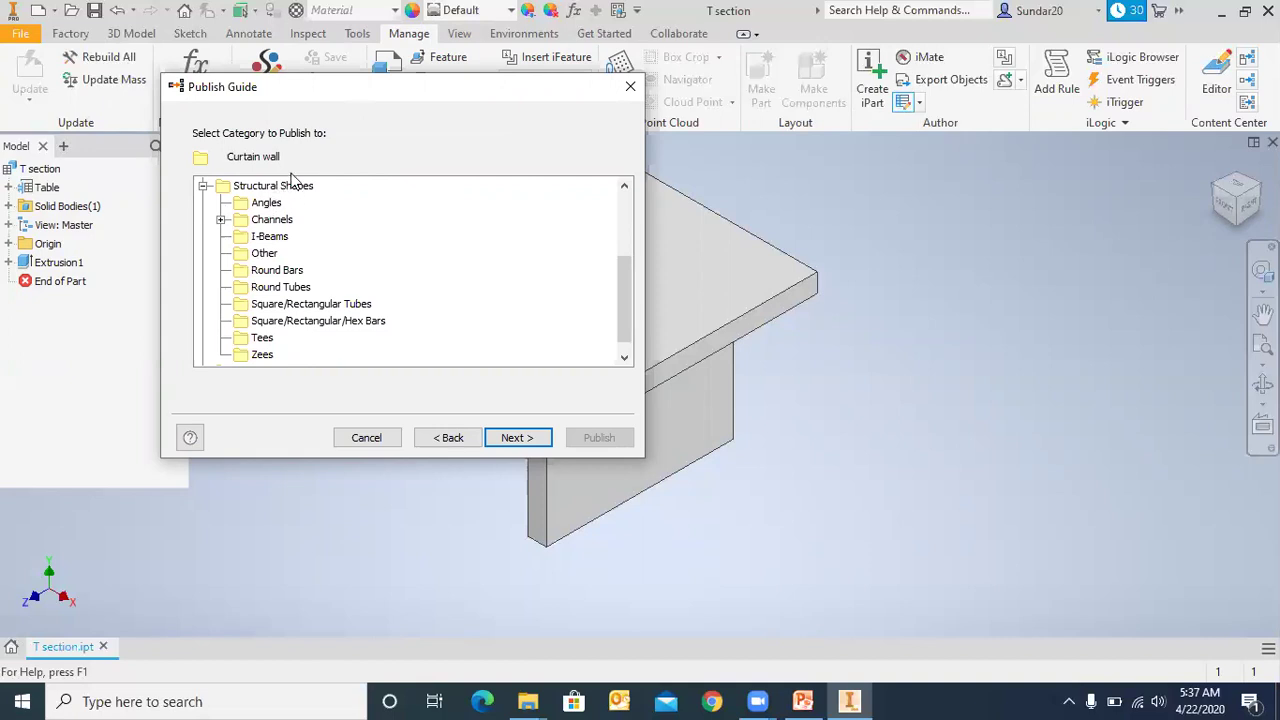
left_click(274, 220)
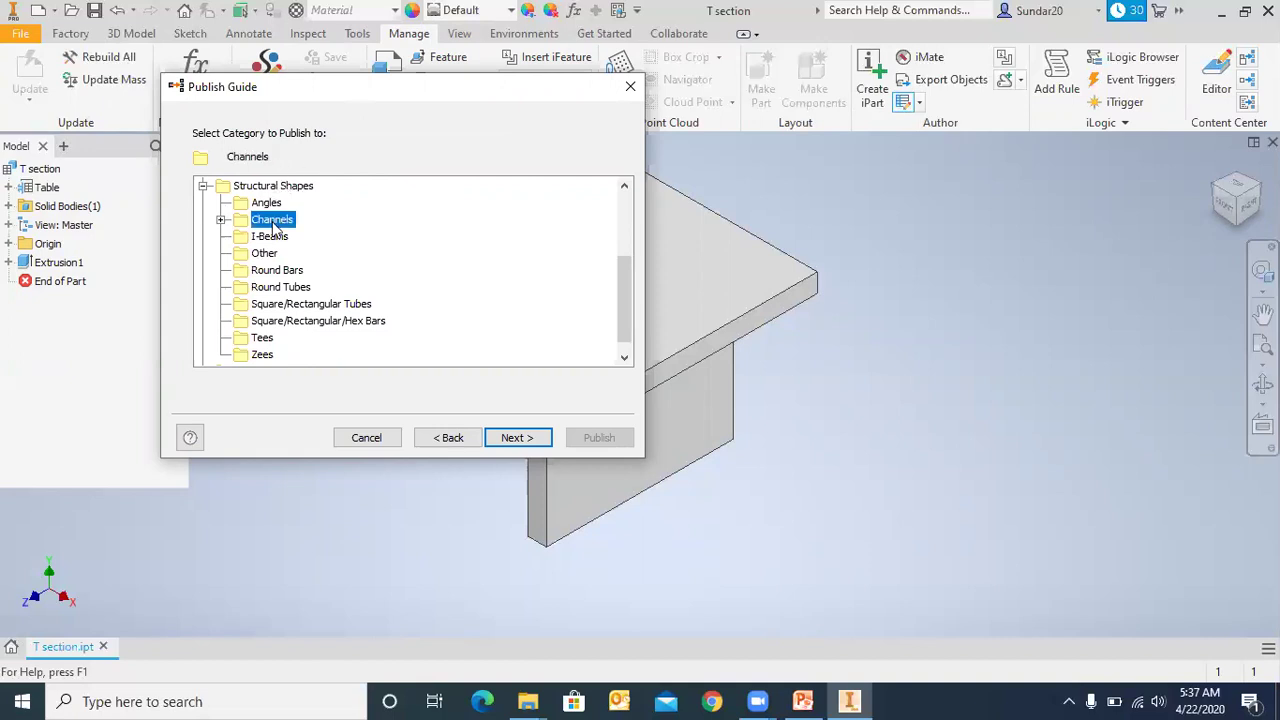
left_click(222, 220)
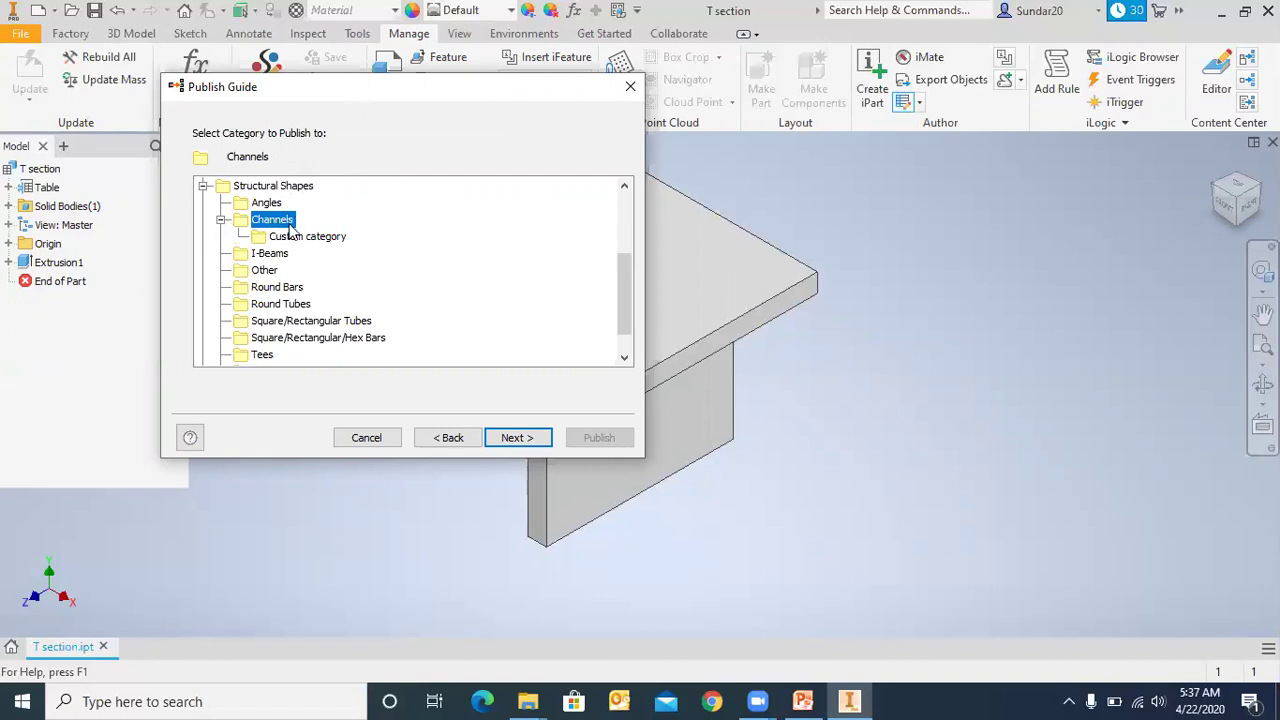
left_click(203, 186)
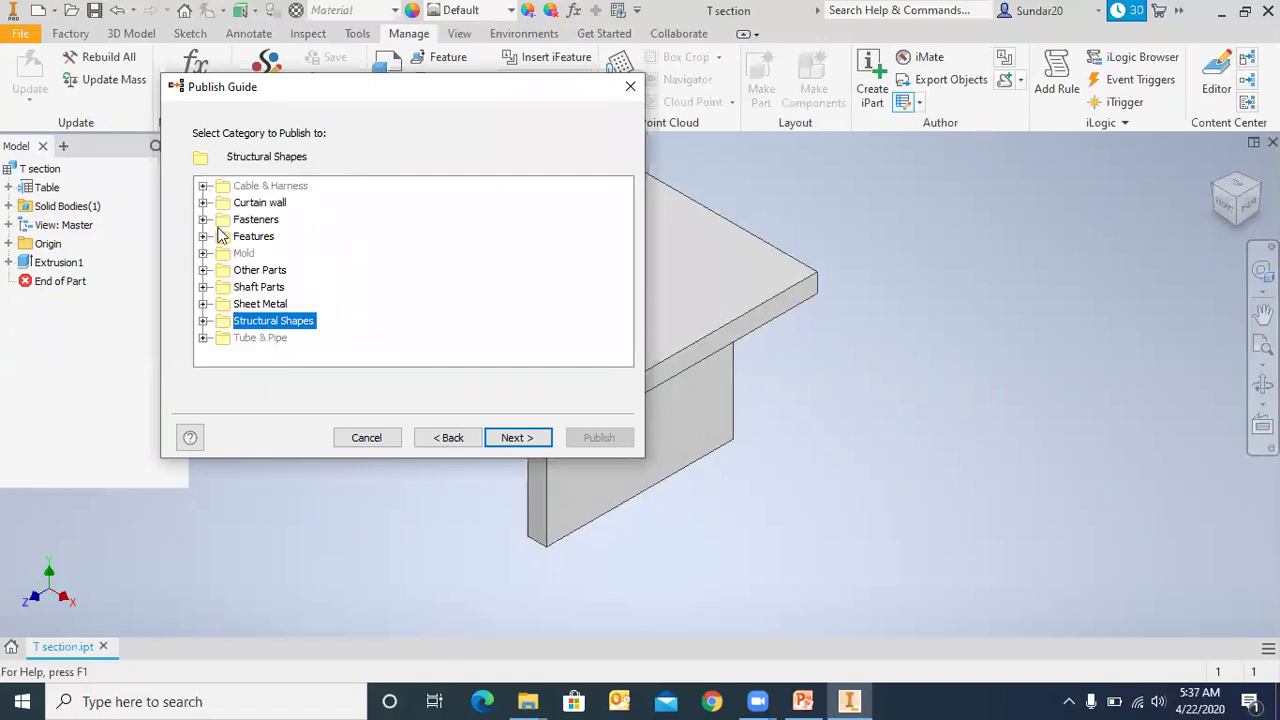
left_click(204, 321)
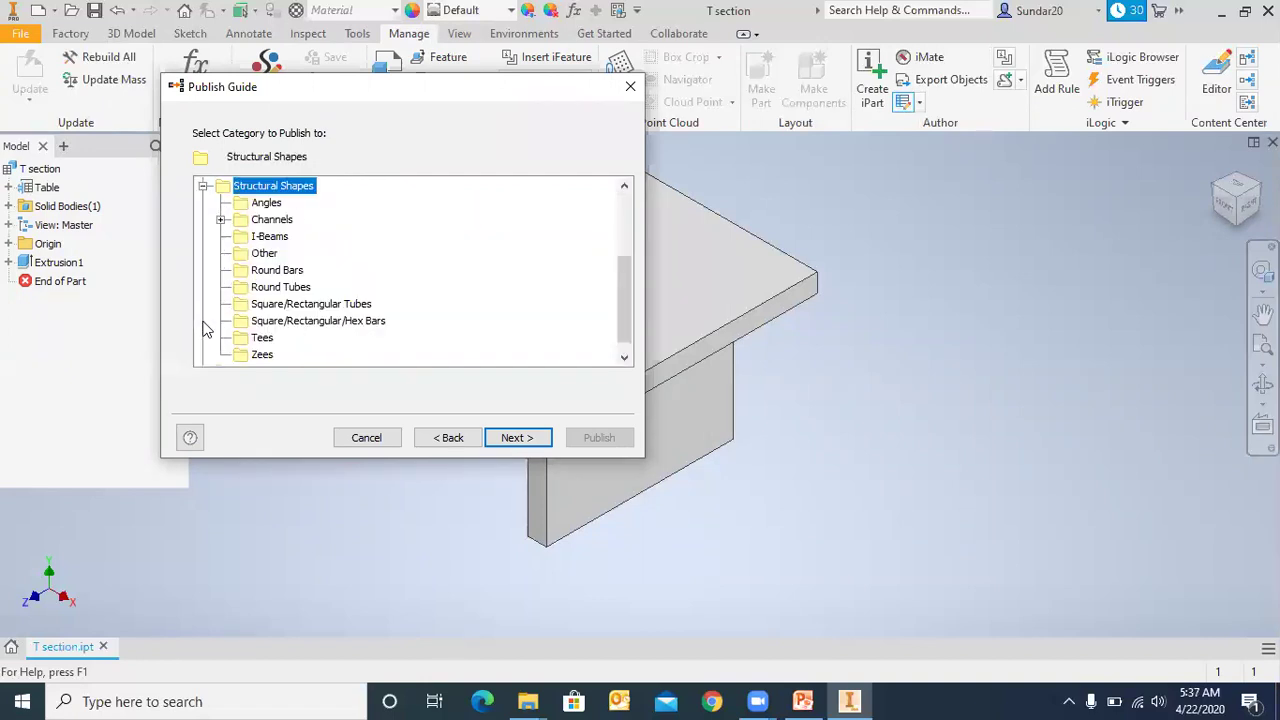
left_click(270, 220)
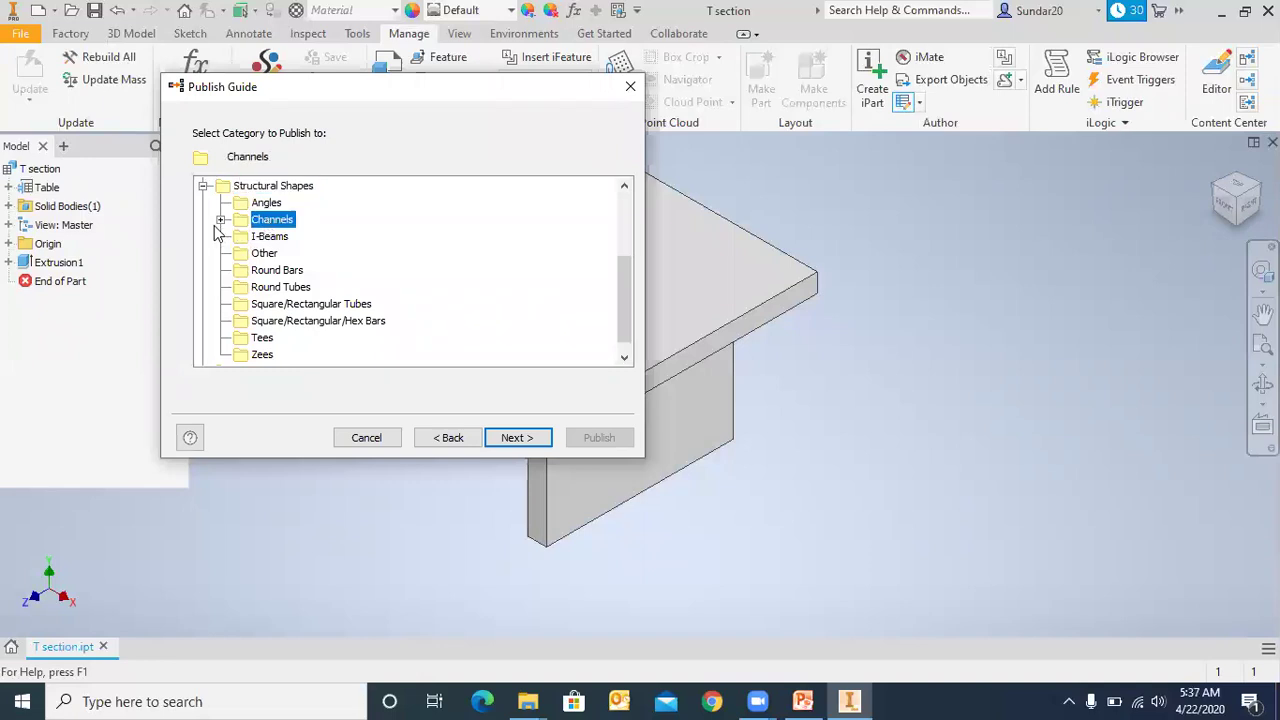
left_click(221, 220)
left_click(294, 238)
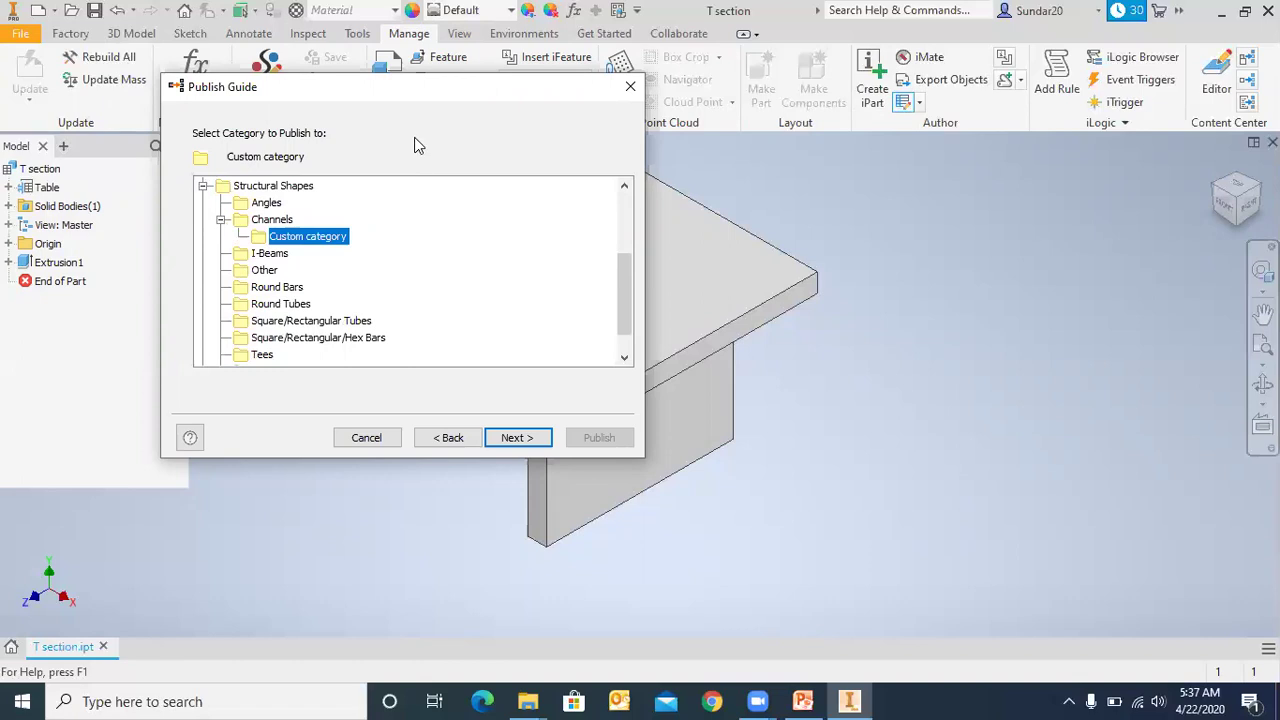
left_click_drag(436, 93, 945, 147)
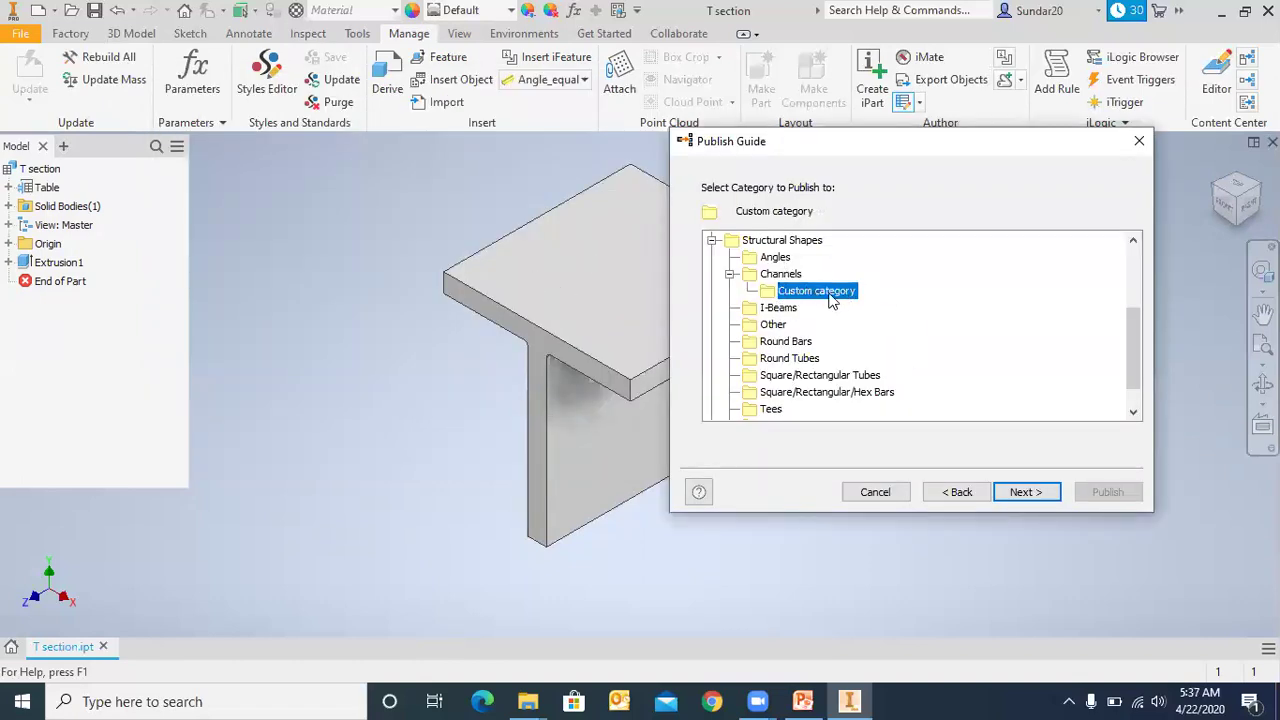
scroll(805, 315, "up", 2)
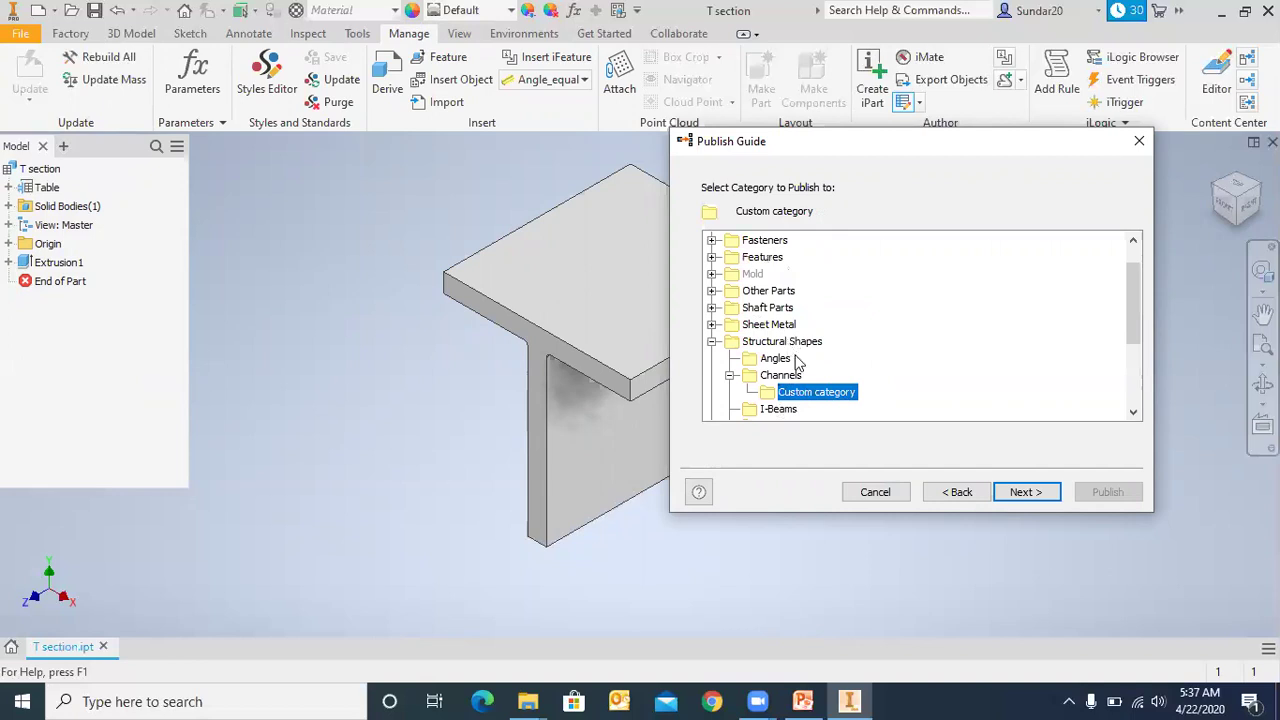
left_click_drag(849, 144, 451, 19)
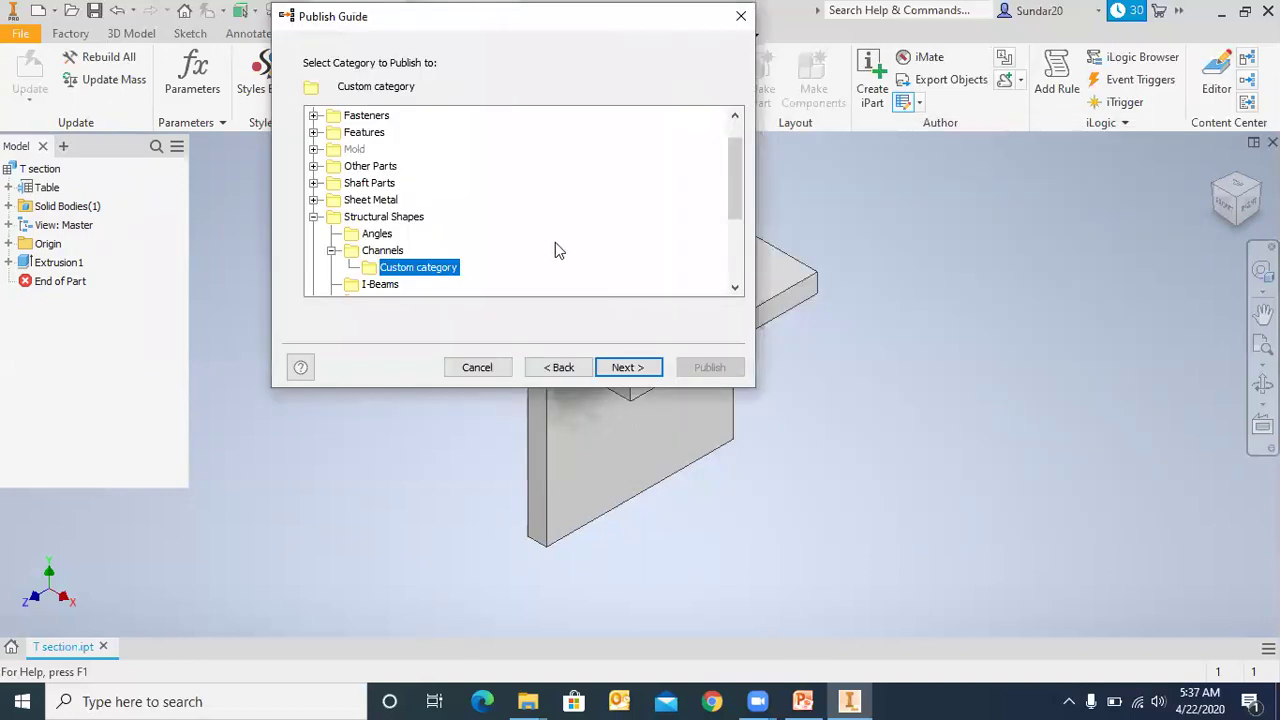
left_click(617, 368)
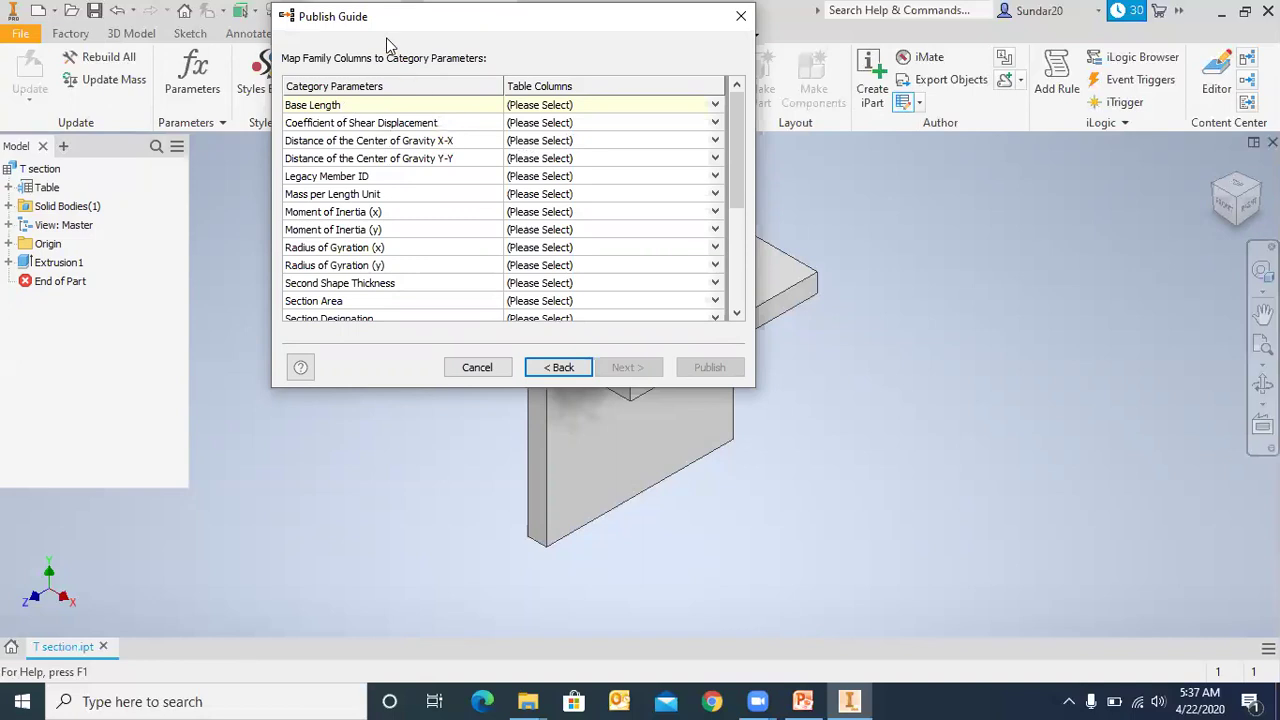
- Recheck the chosen publishing category and map the Base Length category parameter to the Length table column
left_click_drag(389, 20, 326, 144)
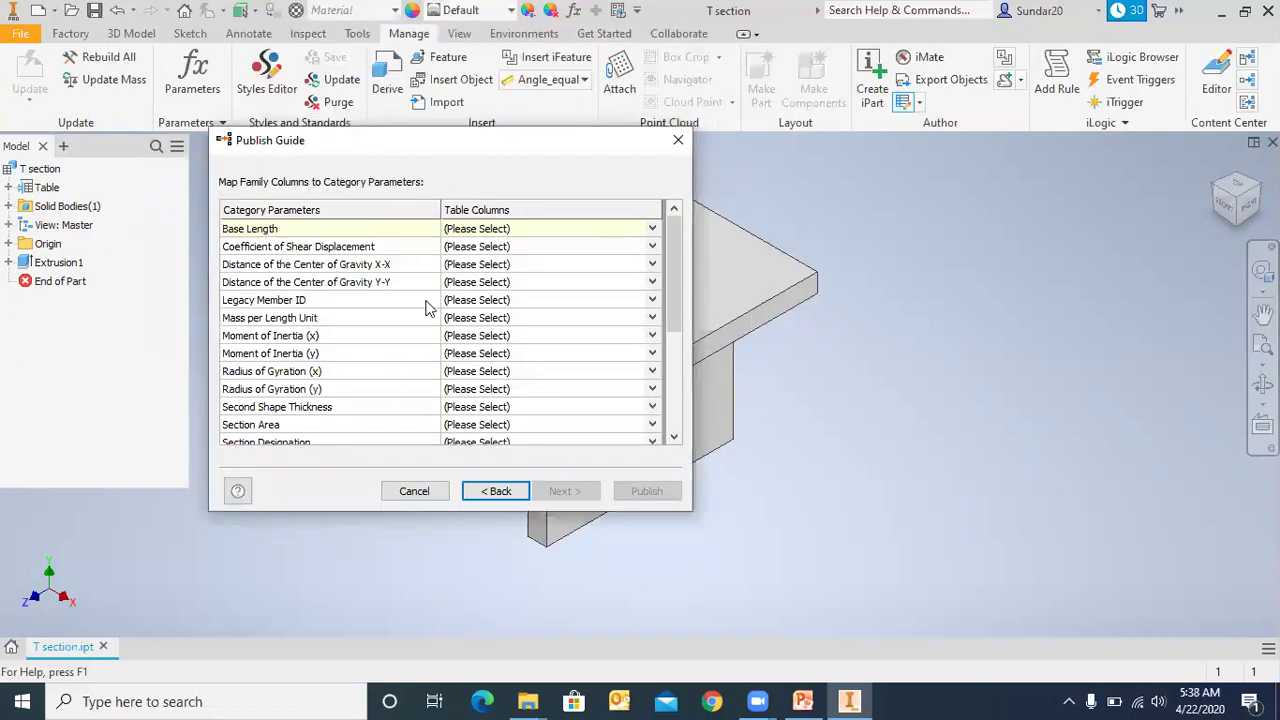
left_click(485, 493)
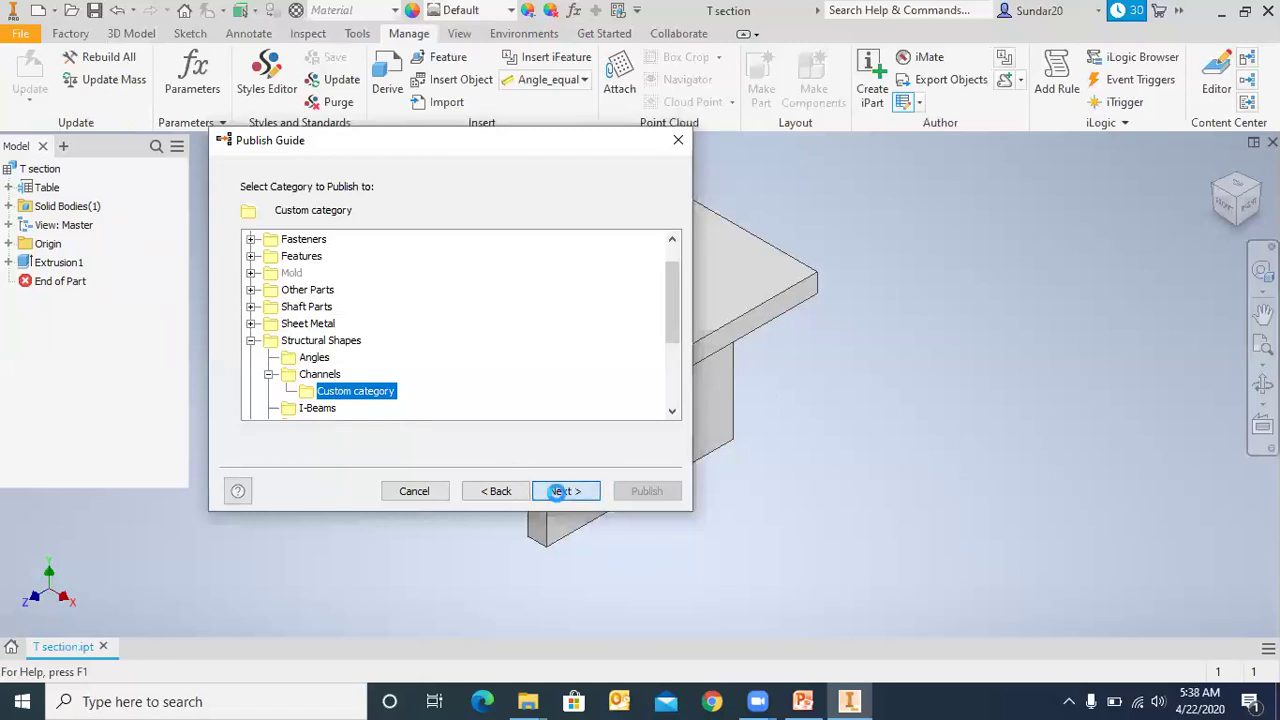
left_click(550, 490)
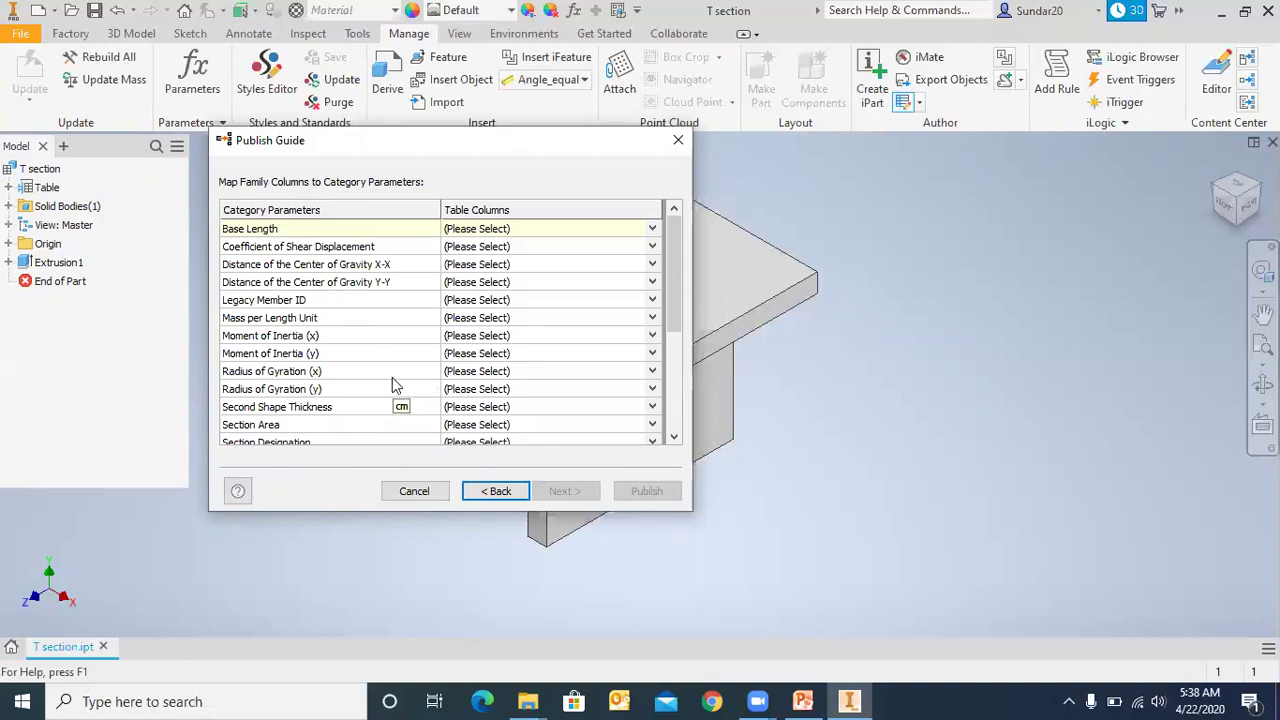
left_click(652, 230)
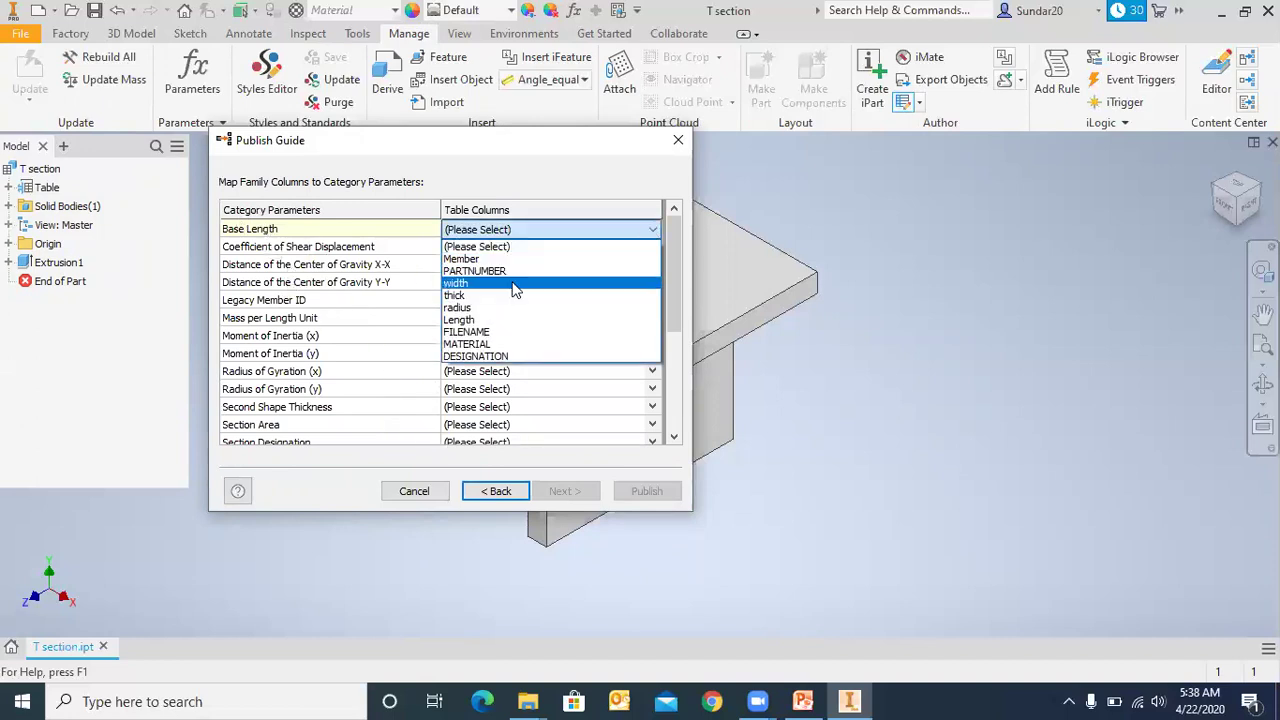
left_click(500, 320)
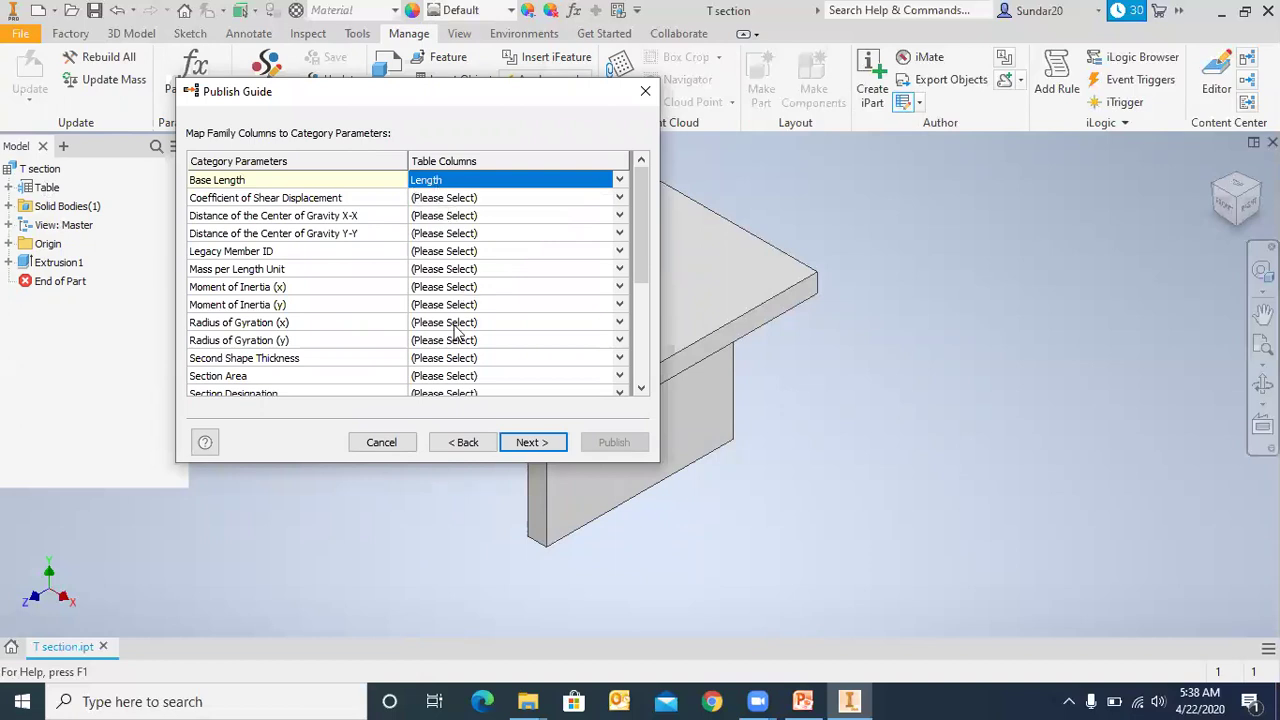
- Add Length, Part Number [Project], thick, width and radius as the family key columns
left_click(533, 443)
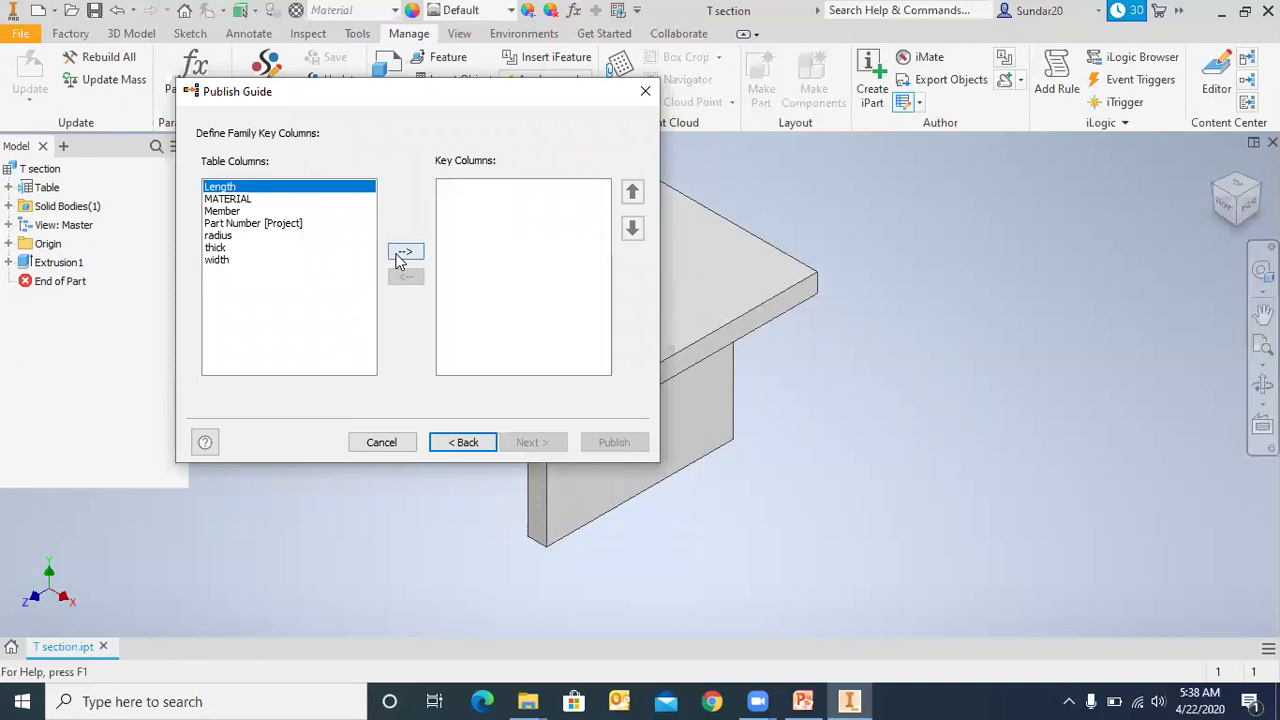
left_click(402, 254)
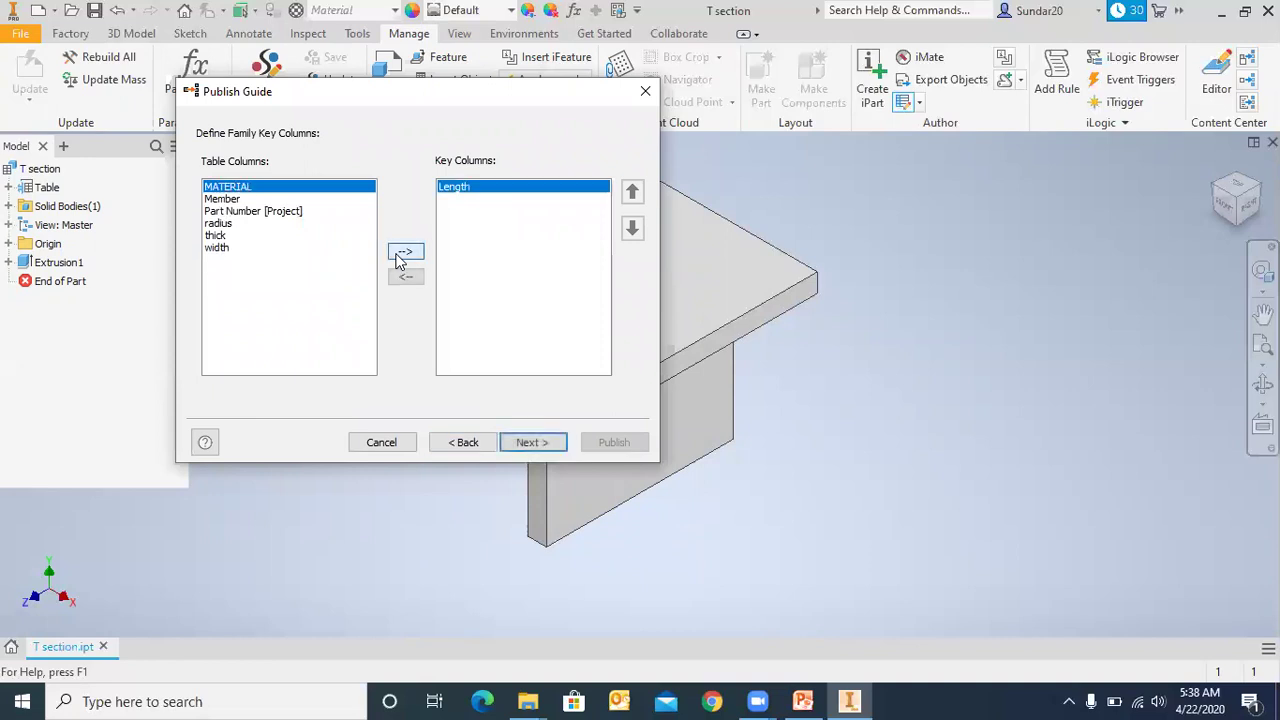
left_click(247, 212)
left_click(405, 251)
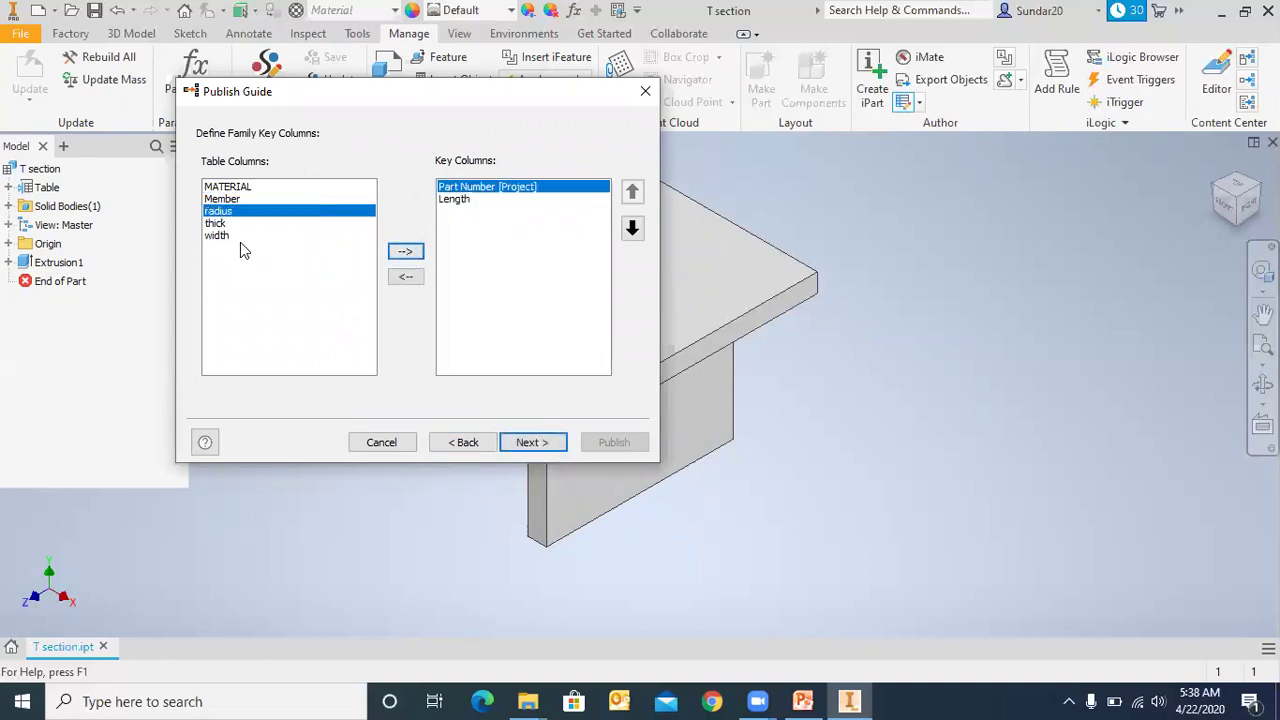
left_click(215, 224)
left_click(405, 251)
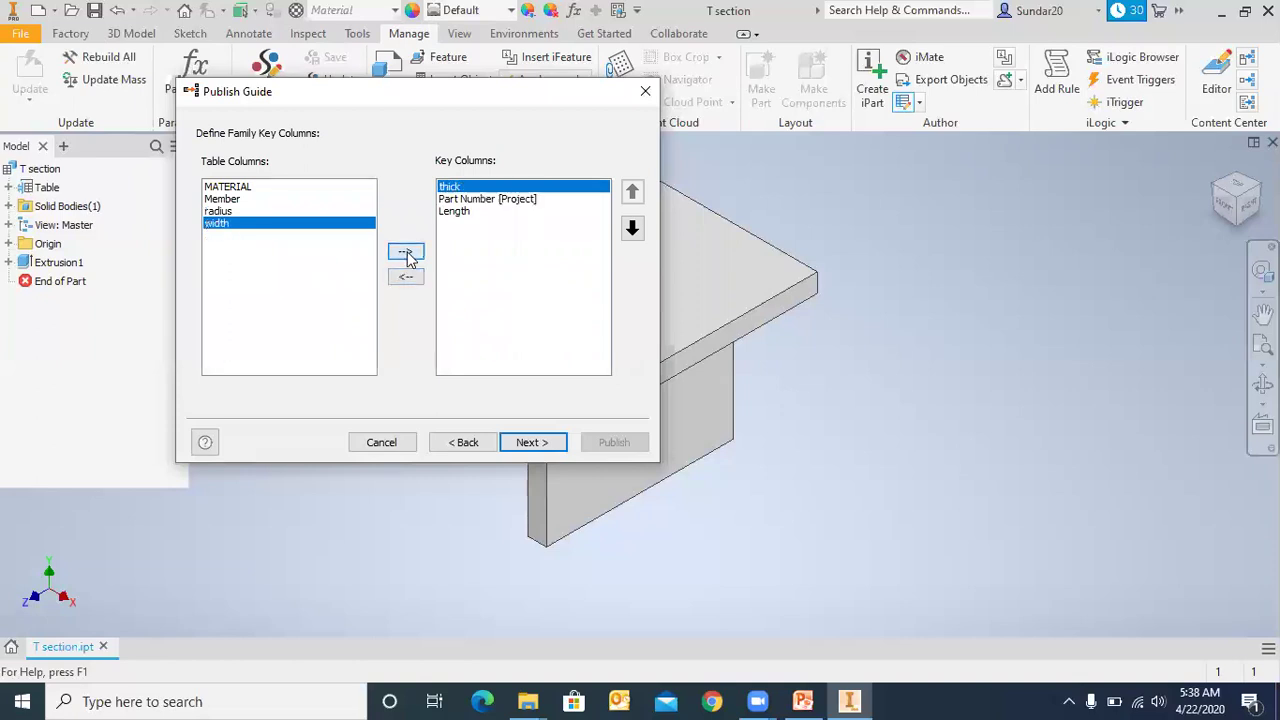
left_click(404, 252)
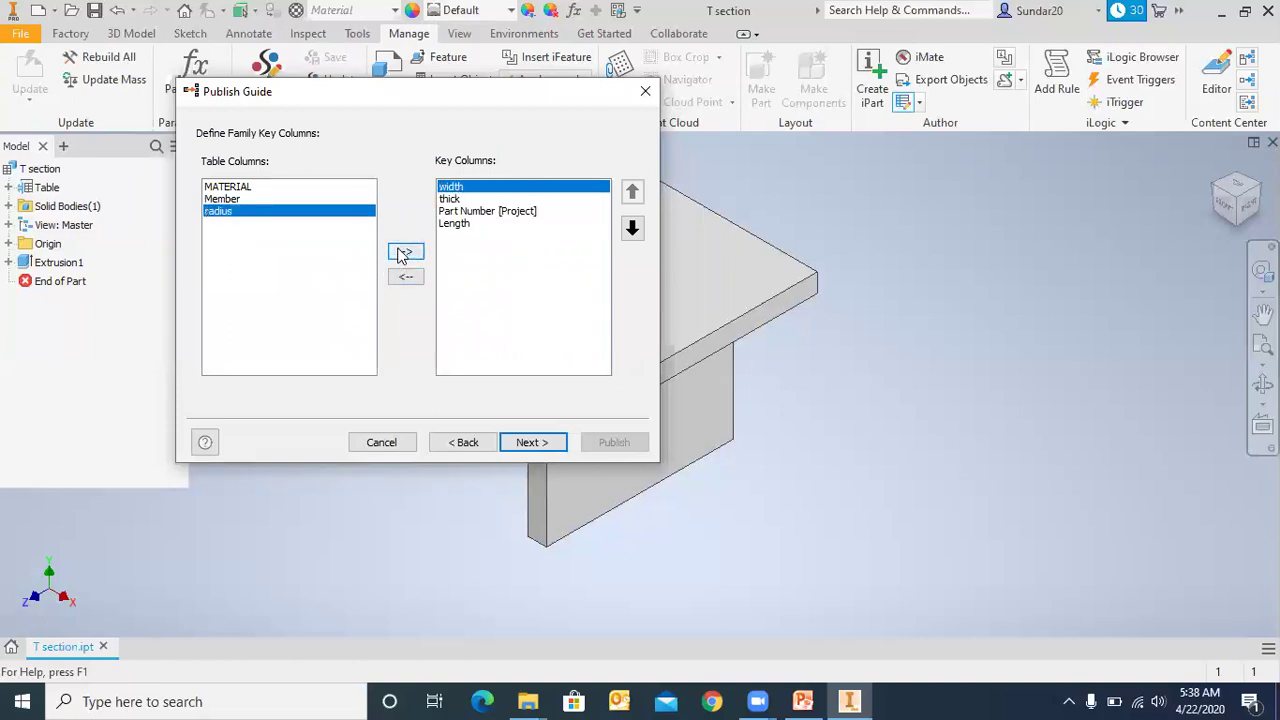
left_click(405, 251)
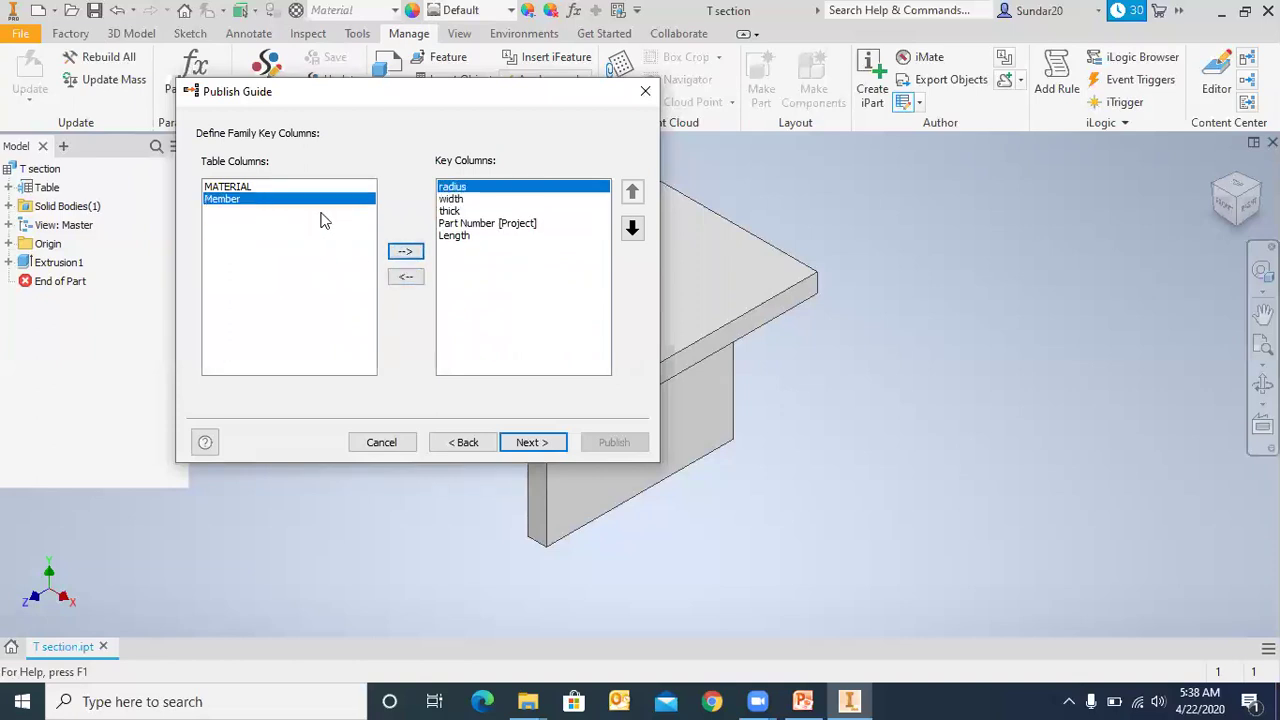
left_click(256, 188)
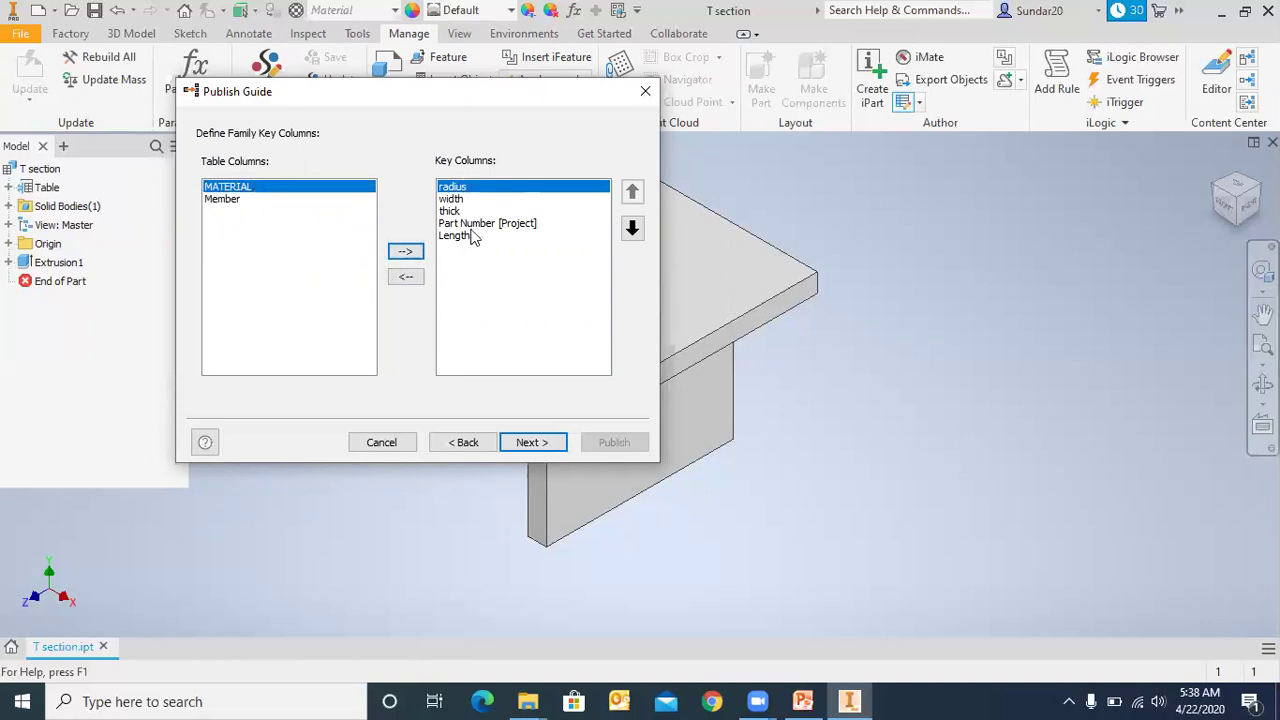
- Keep T section as the family and folder name, leave description, standard organization and manufacturer blank, and continue to the thumbnail settings
left_click(536, 441)
left_click(279, 213)
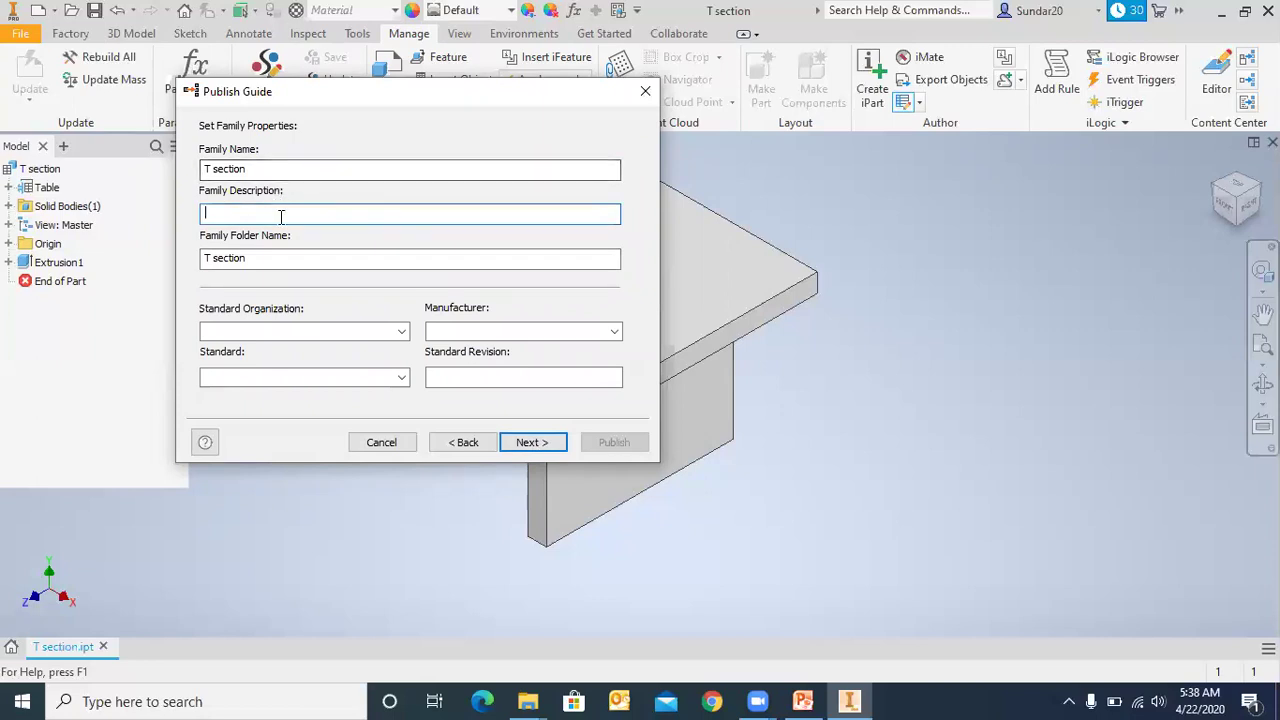
left_click(403, 332)
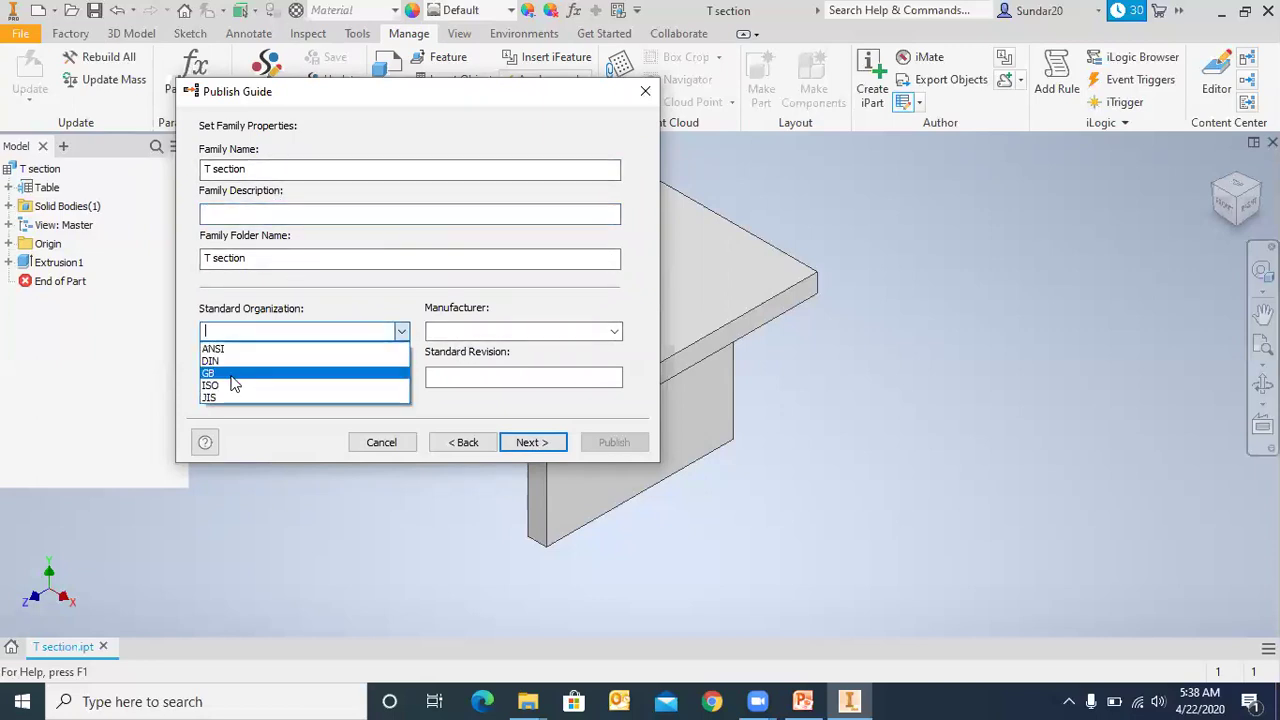
left_click(264, 332)
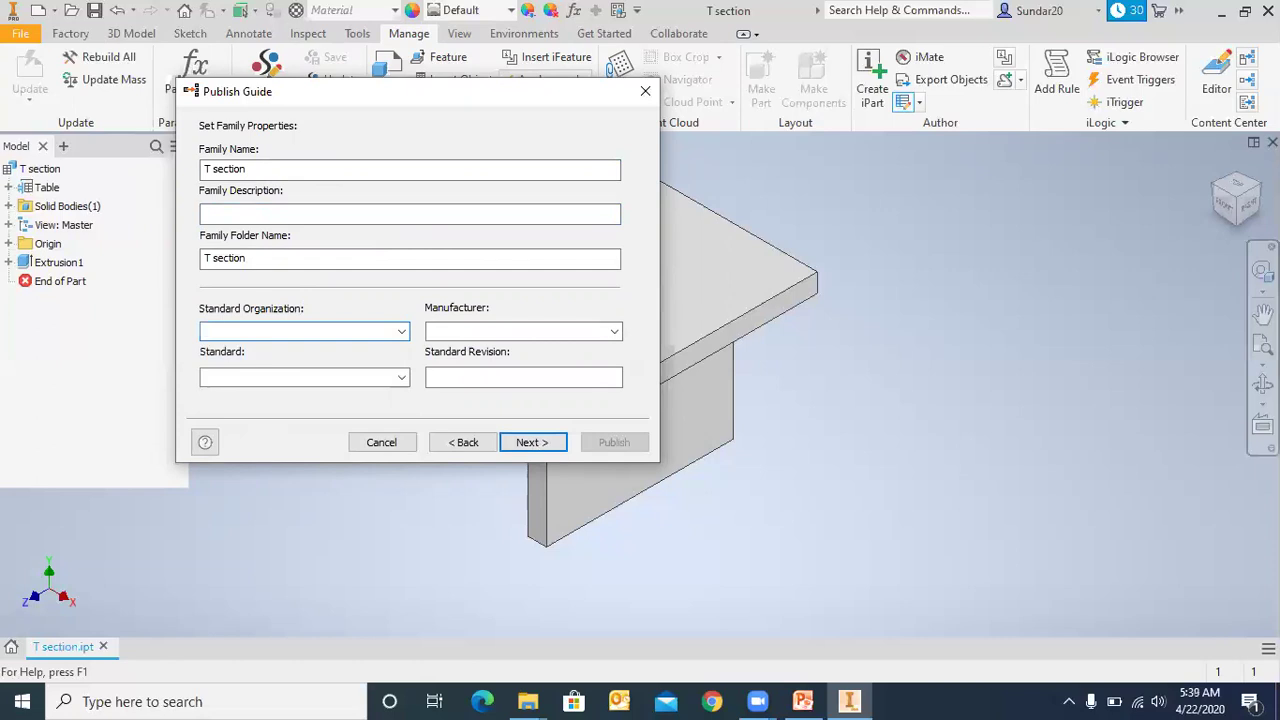
left_click(612, 331)
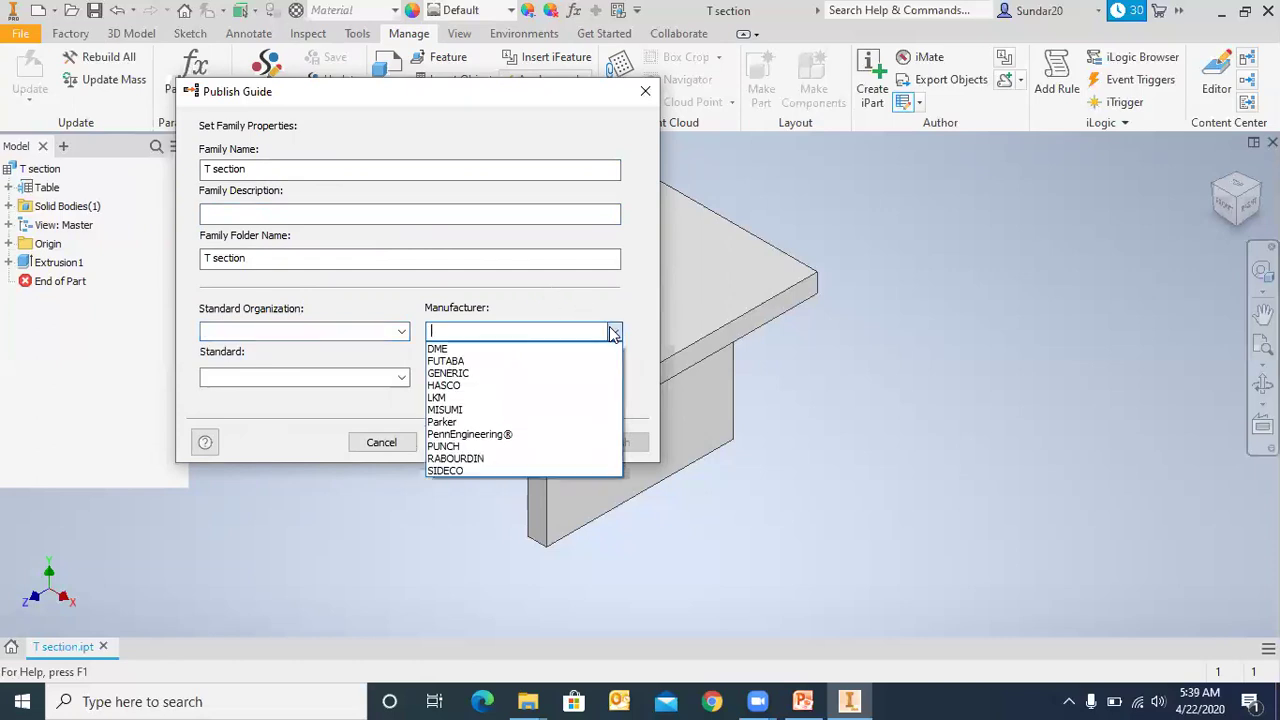
left_click(537, 333)
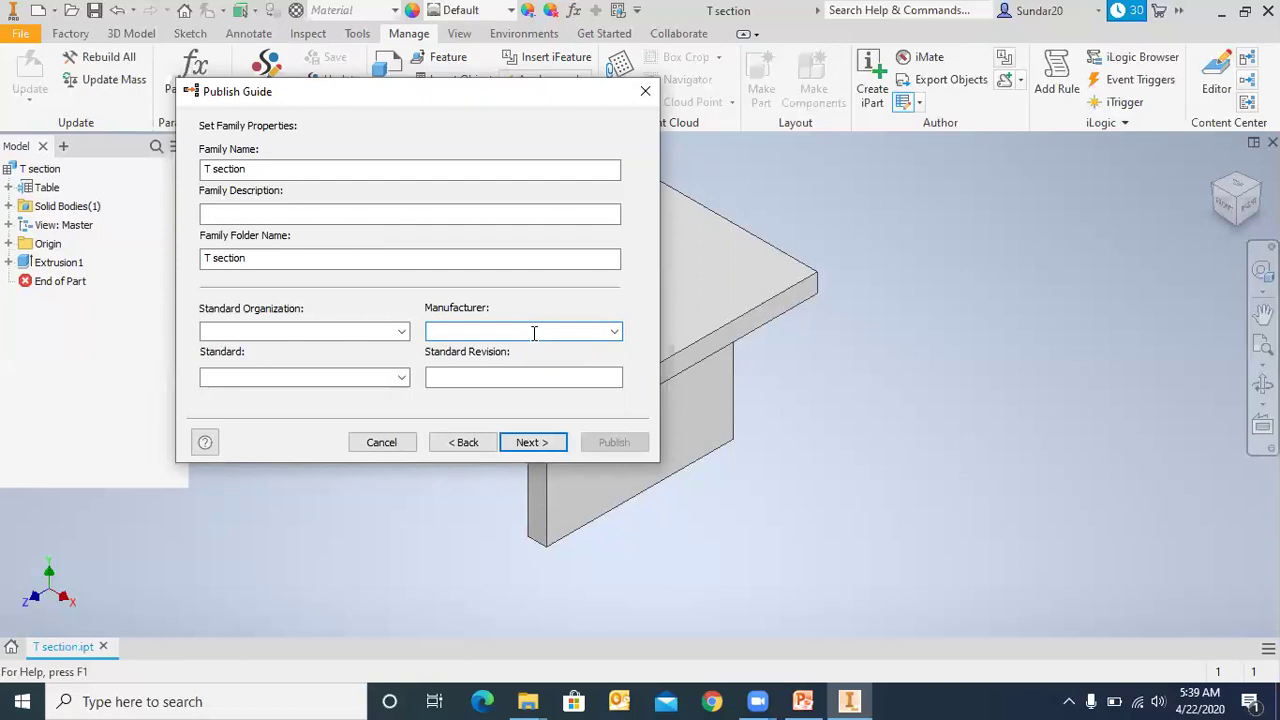
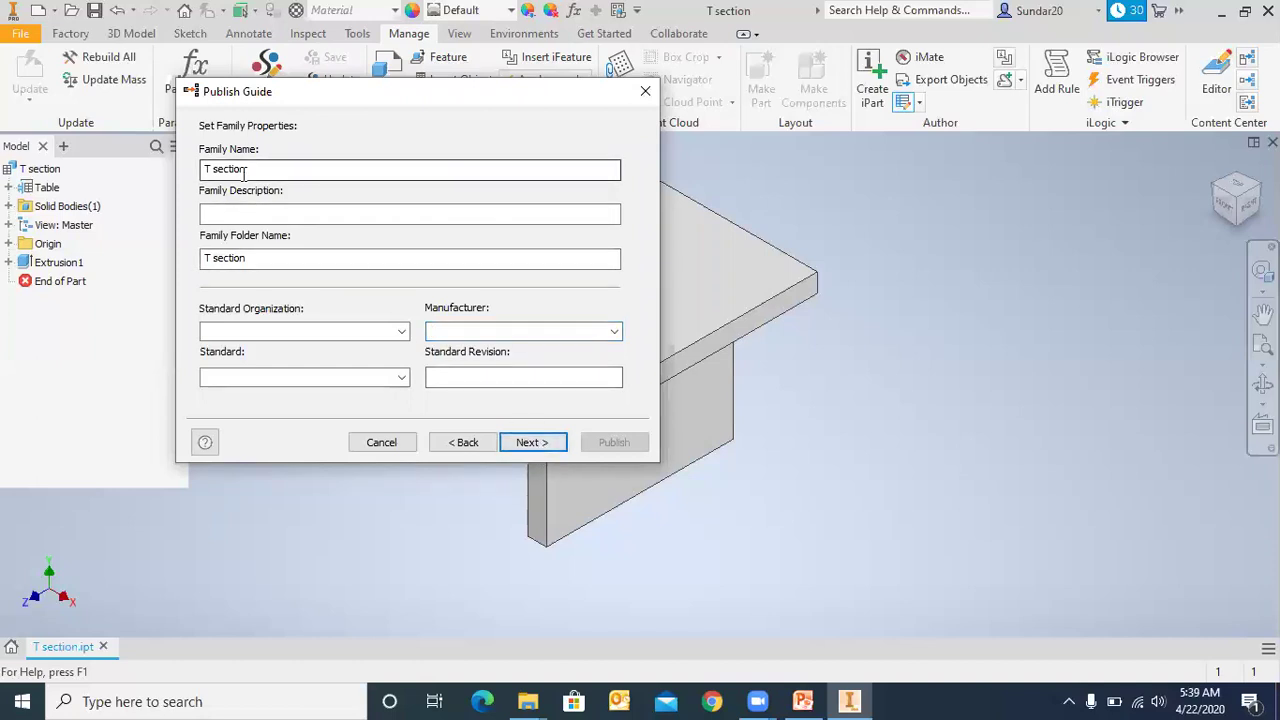
left_click(532, 442)
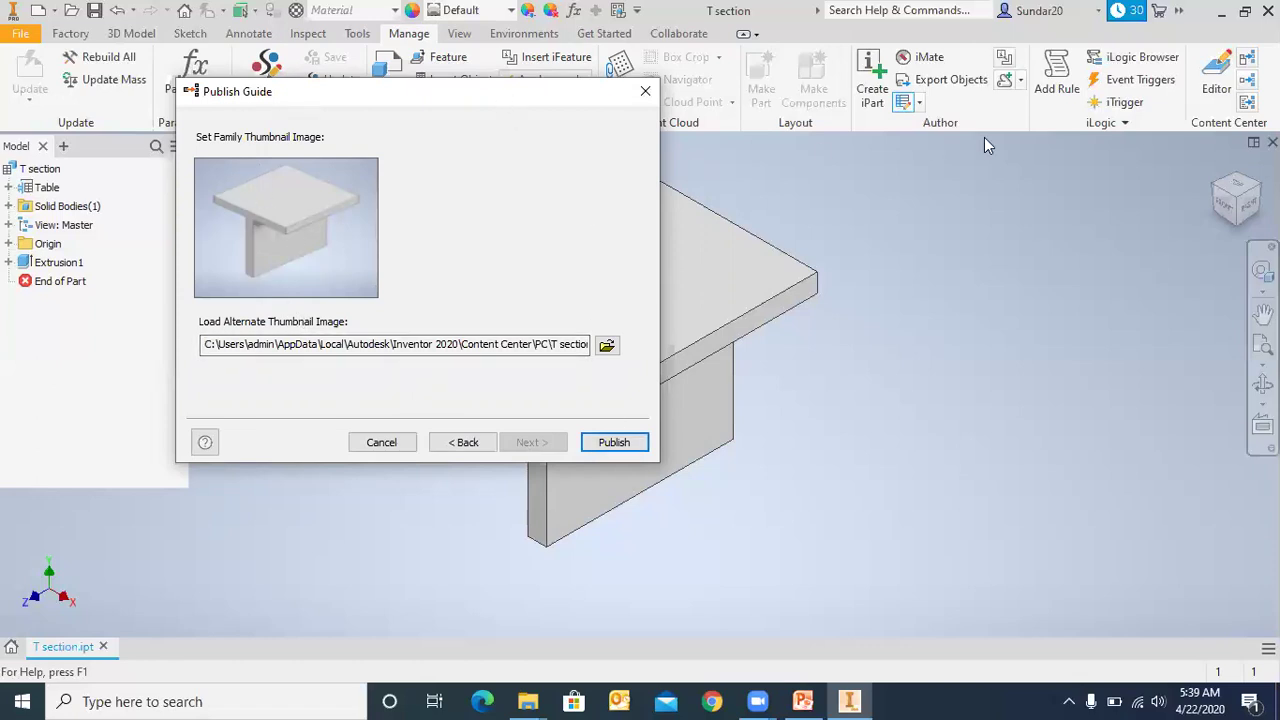
- Publish the T section family with its default thumbnail image and acknowledge the completion
left_click_drag(562, 97, 578, 111)
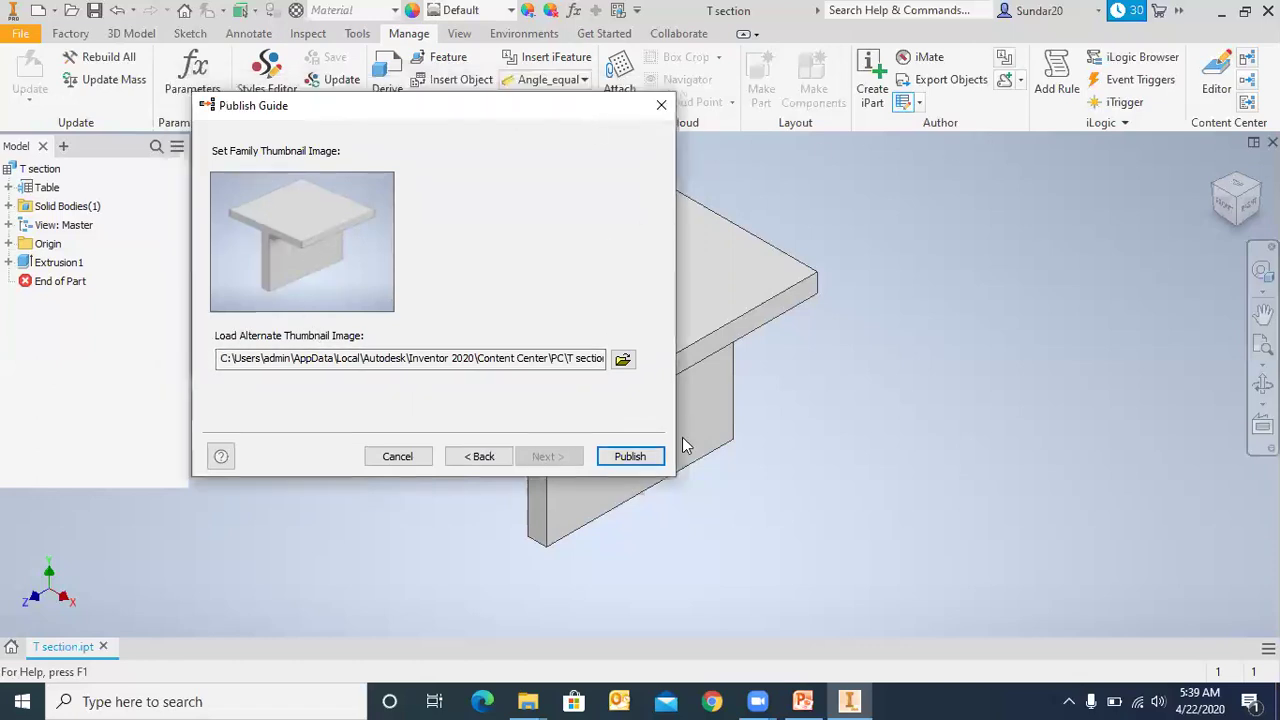
left_click(620, 452)
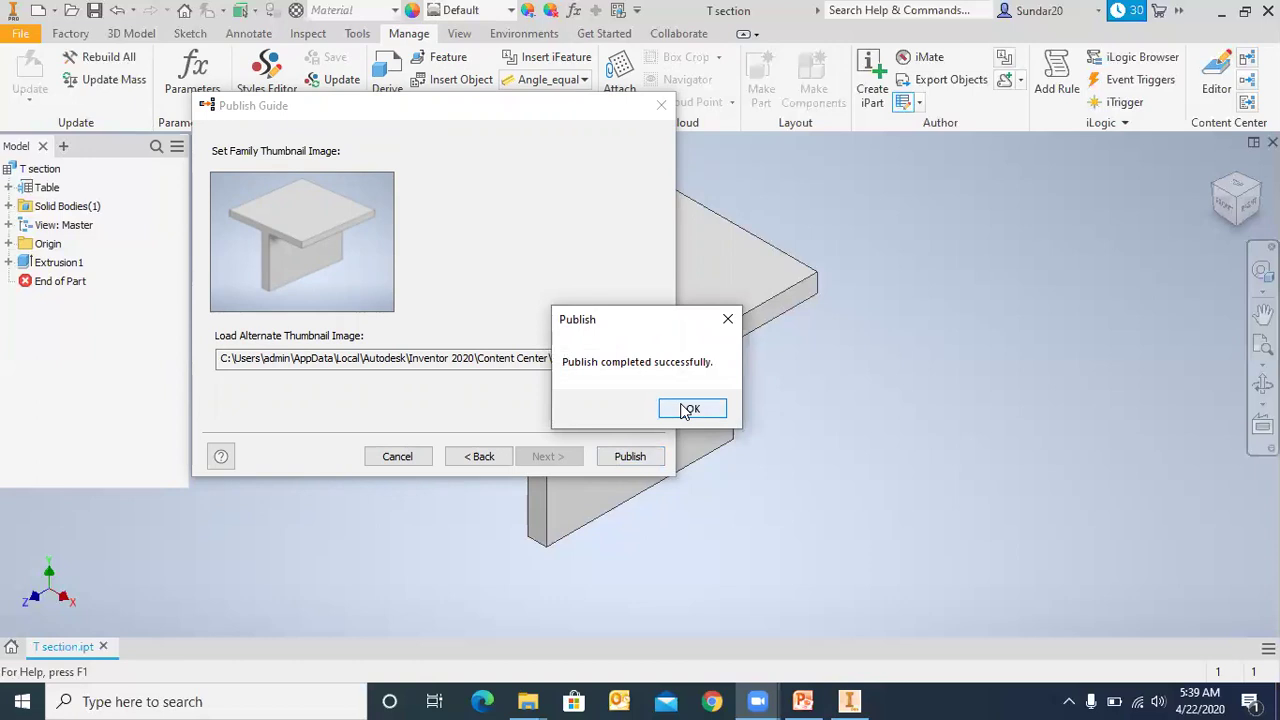
left_click(688, 410)
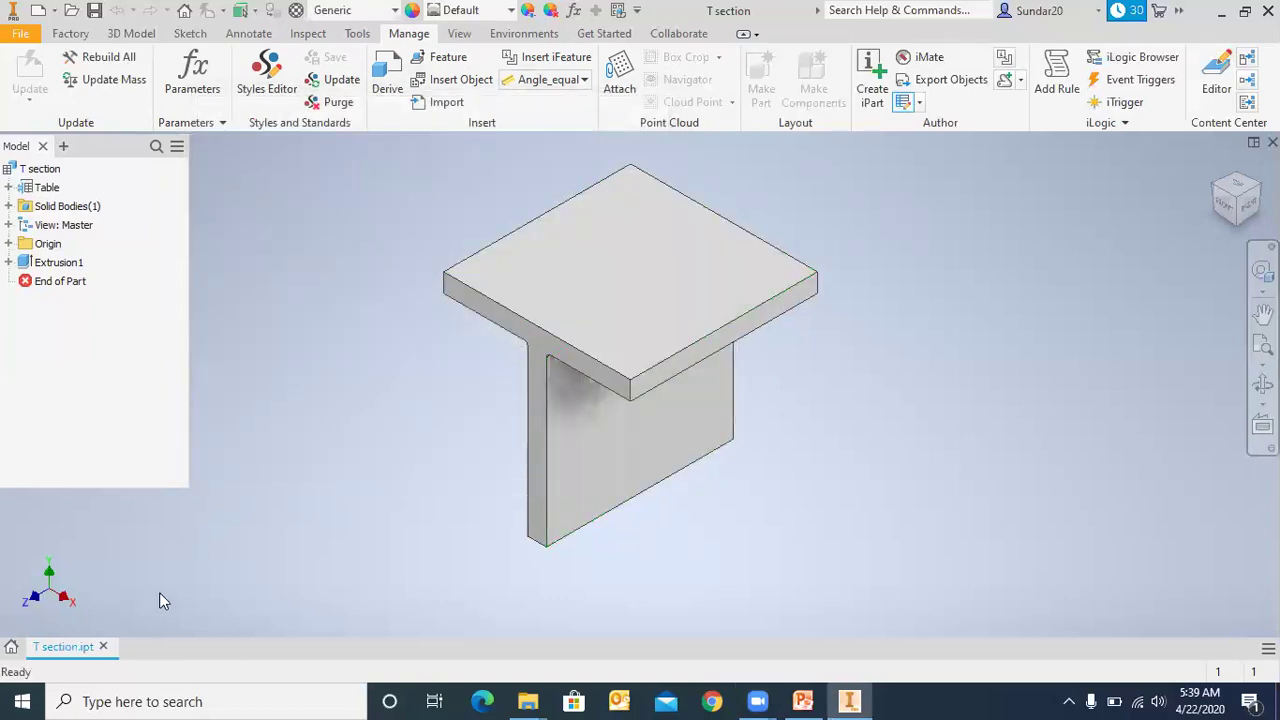
- Close the T section part without saving and create a new assembly with the model browser shown
left_click(103, 646)
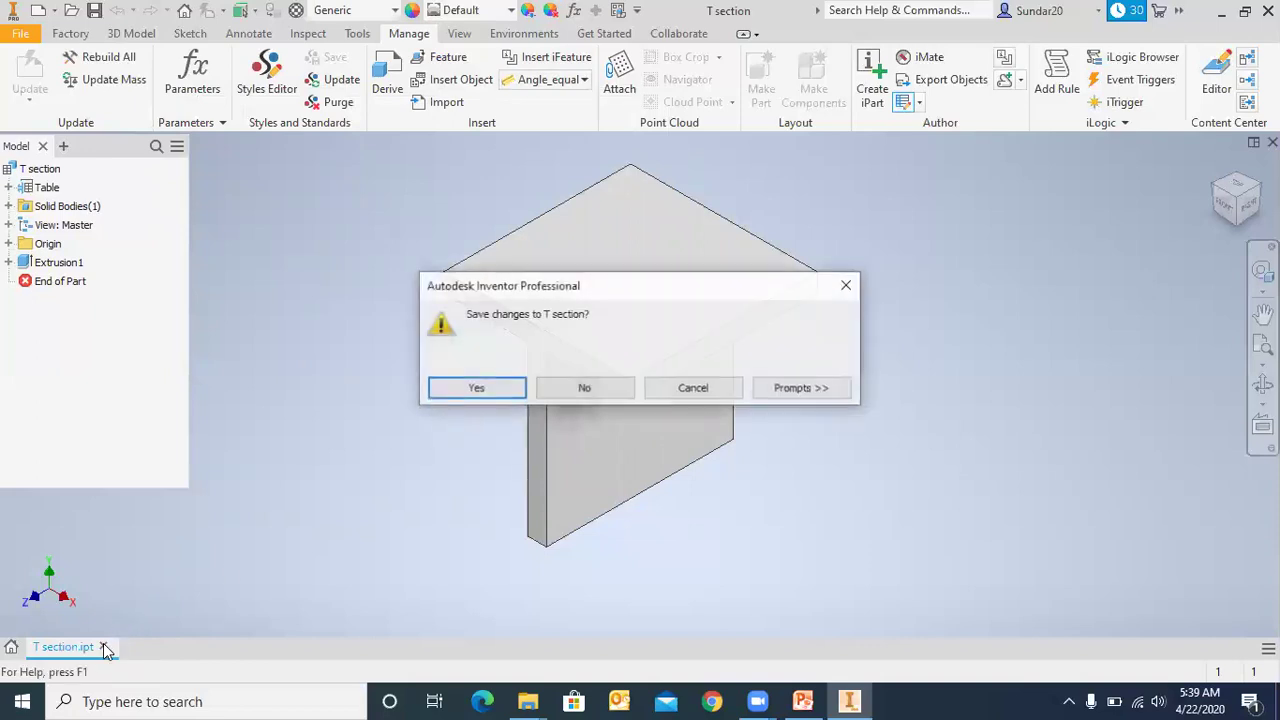
left_click(587, 388)
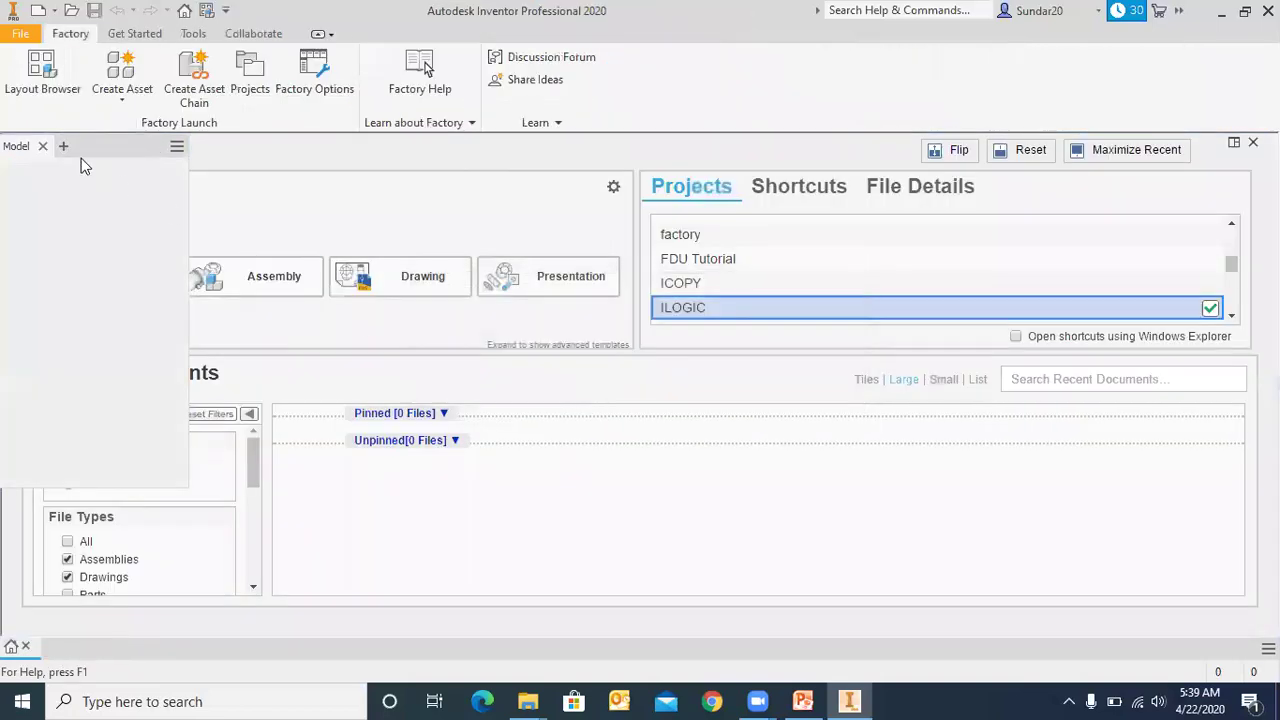
left_click(266, 291)
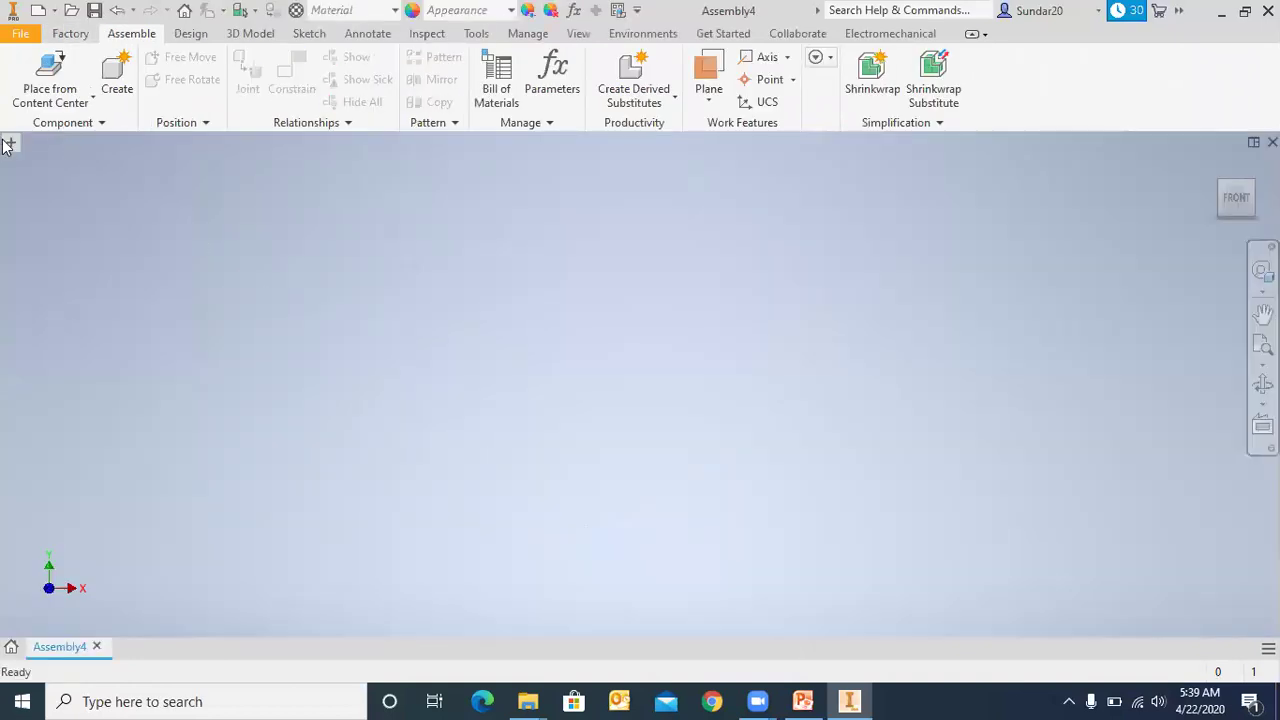
left_click(10, 142)
- Start placing a component from Content Center, collapse the Fasteners category and show the Structural Shapes category
left_click(63, 106)
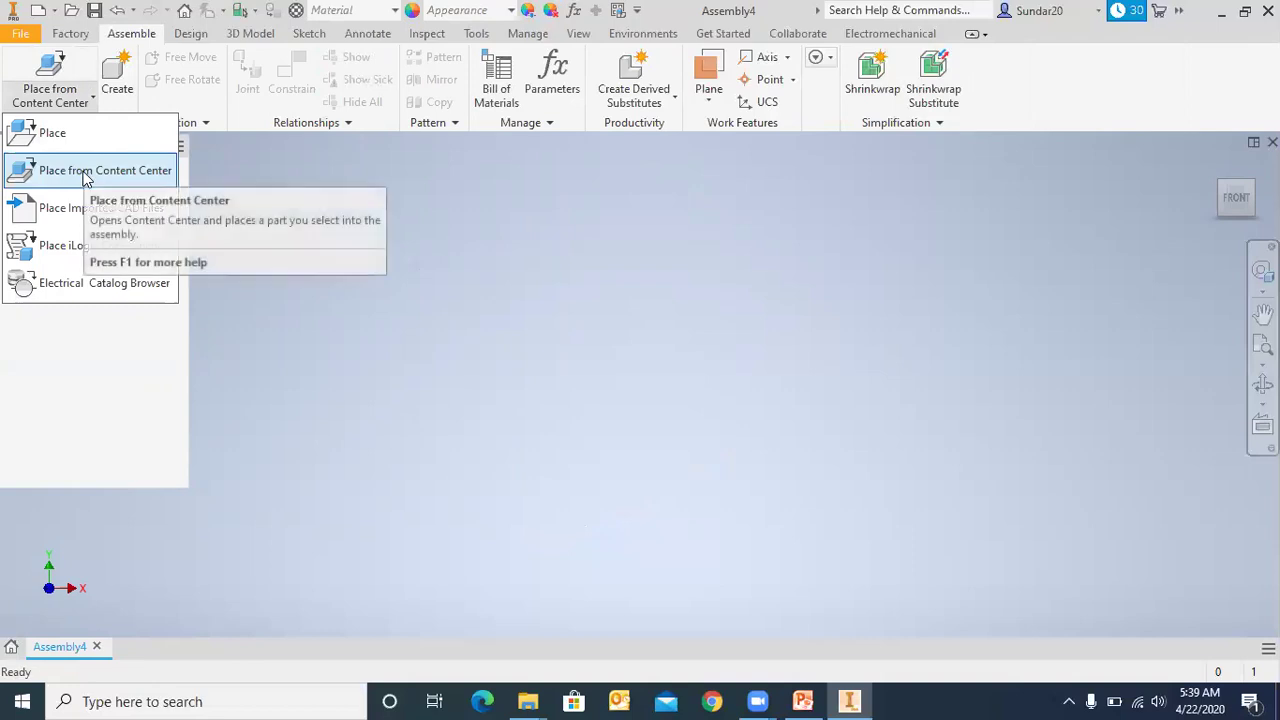
left_click(84, 171)
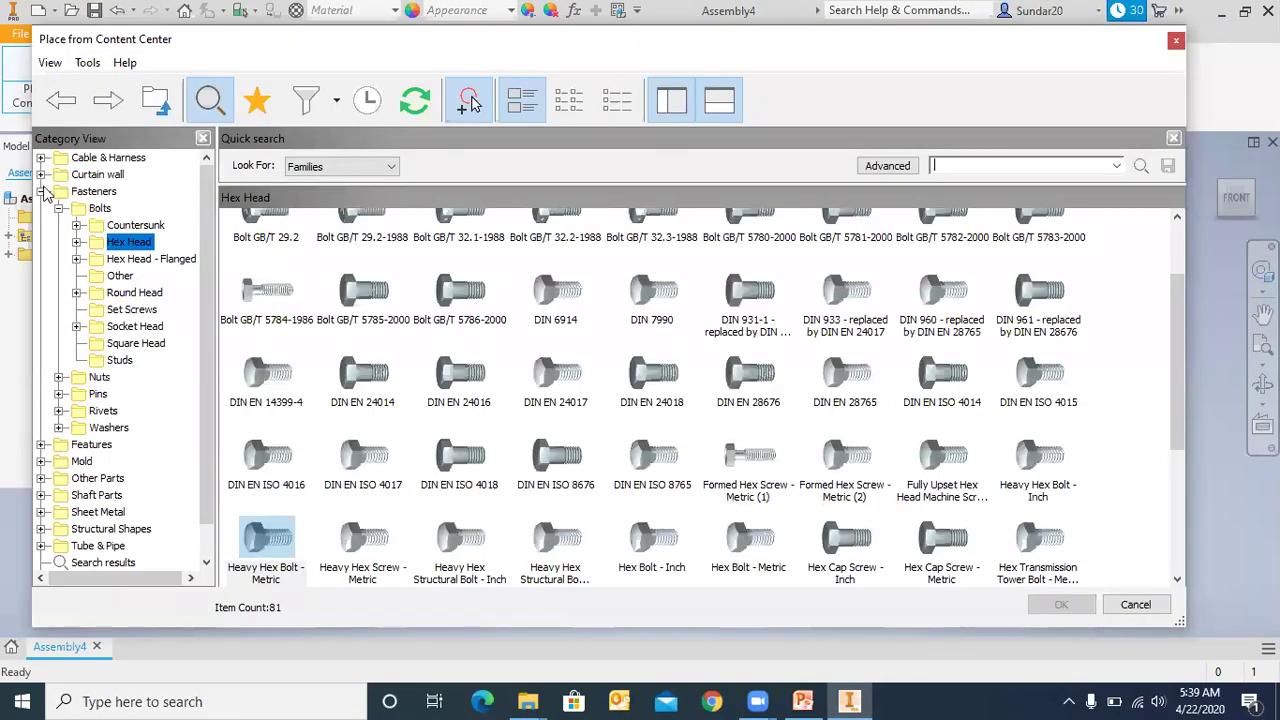
left_click(41, 191)
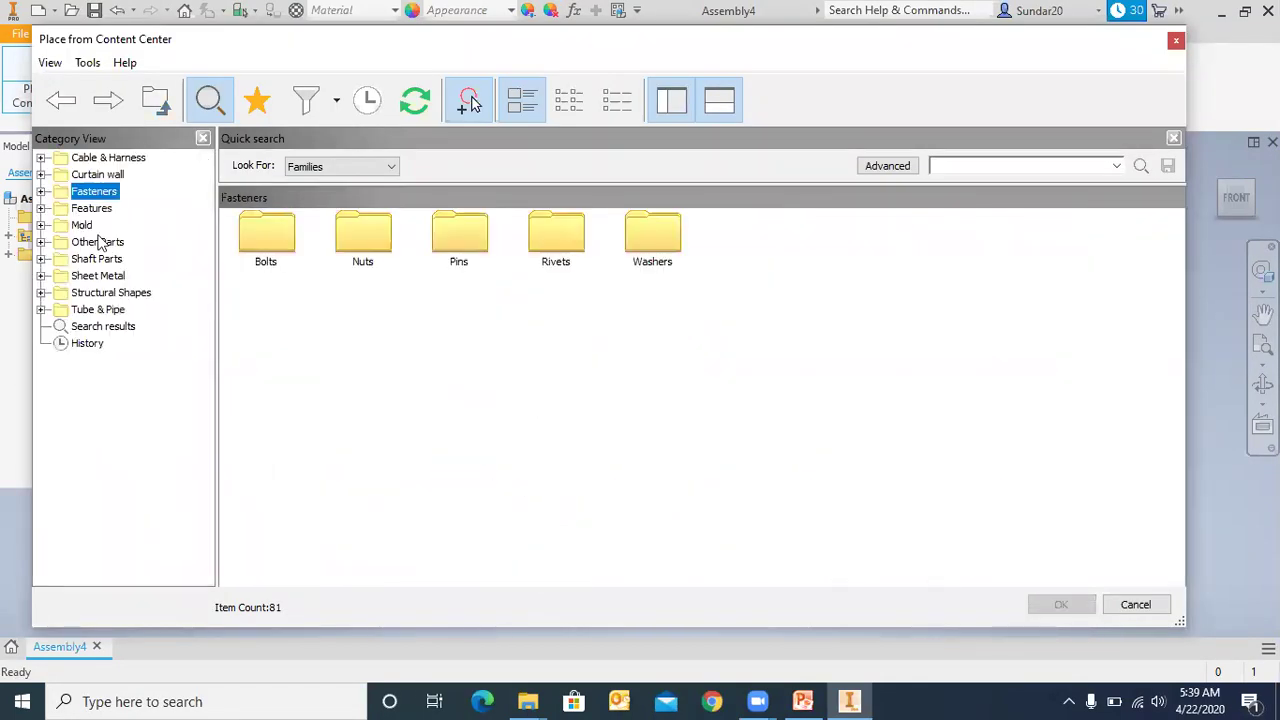
left_click(112, 294)
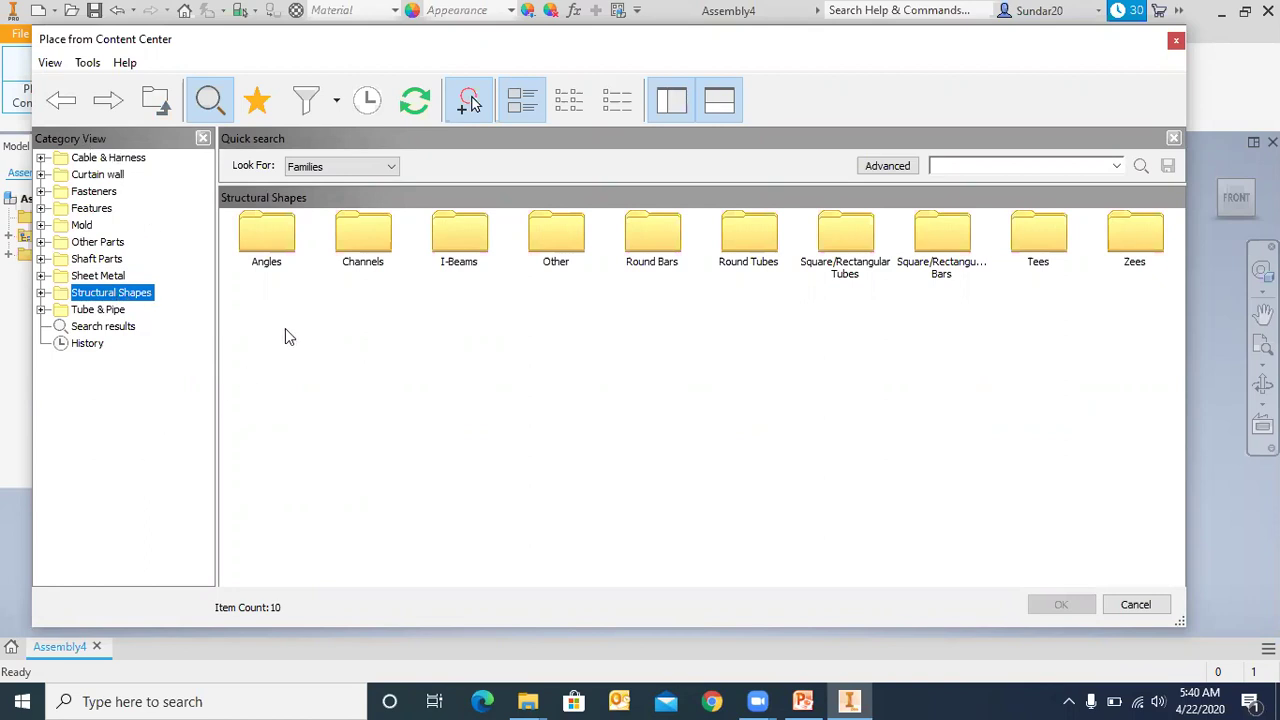
left_click(337, 100)
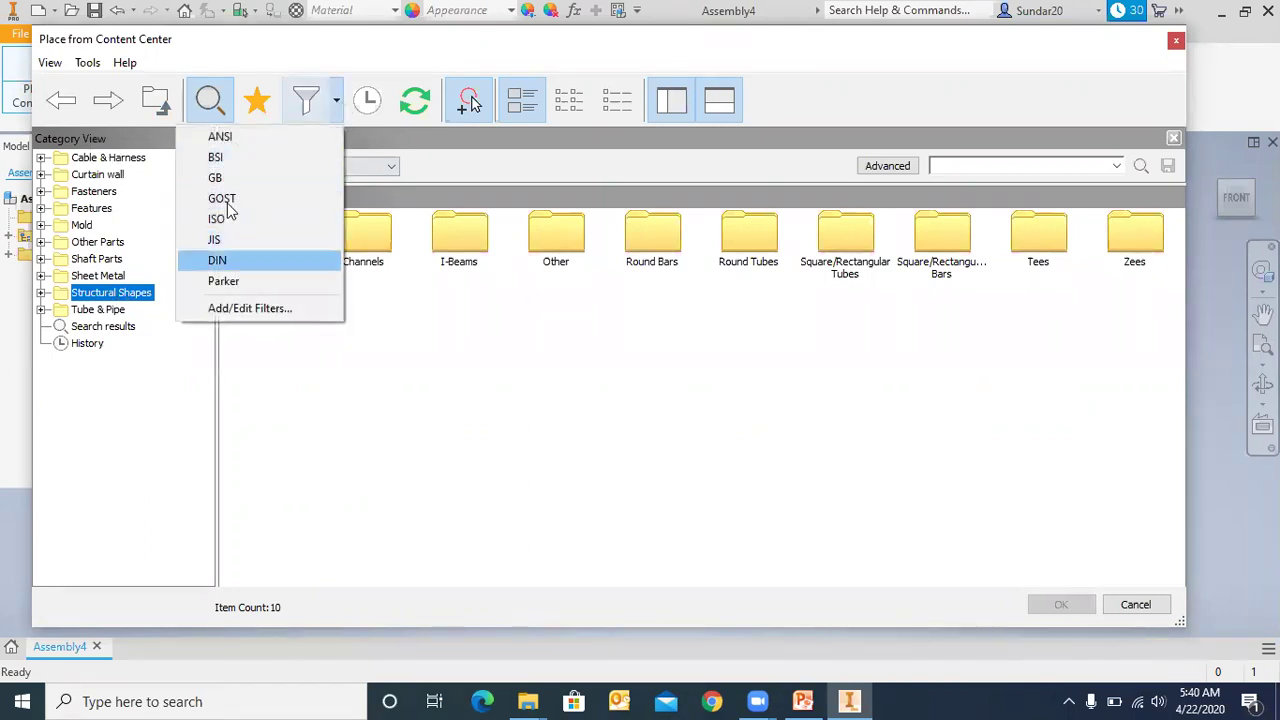
left_click(147, 157)
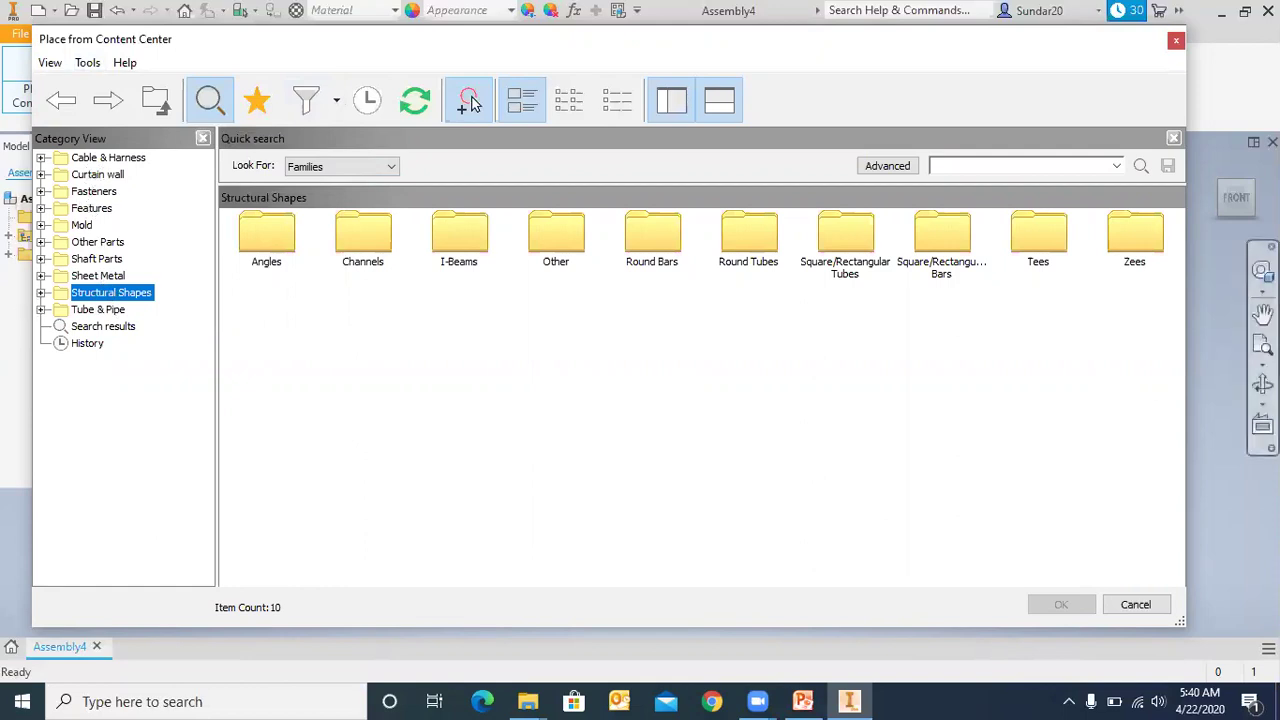
left_click(338, 100)
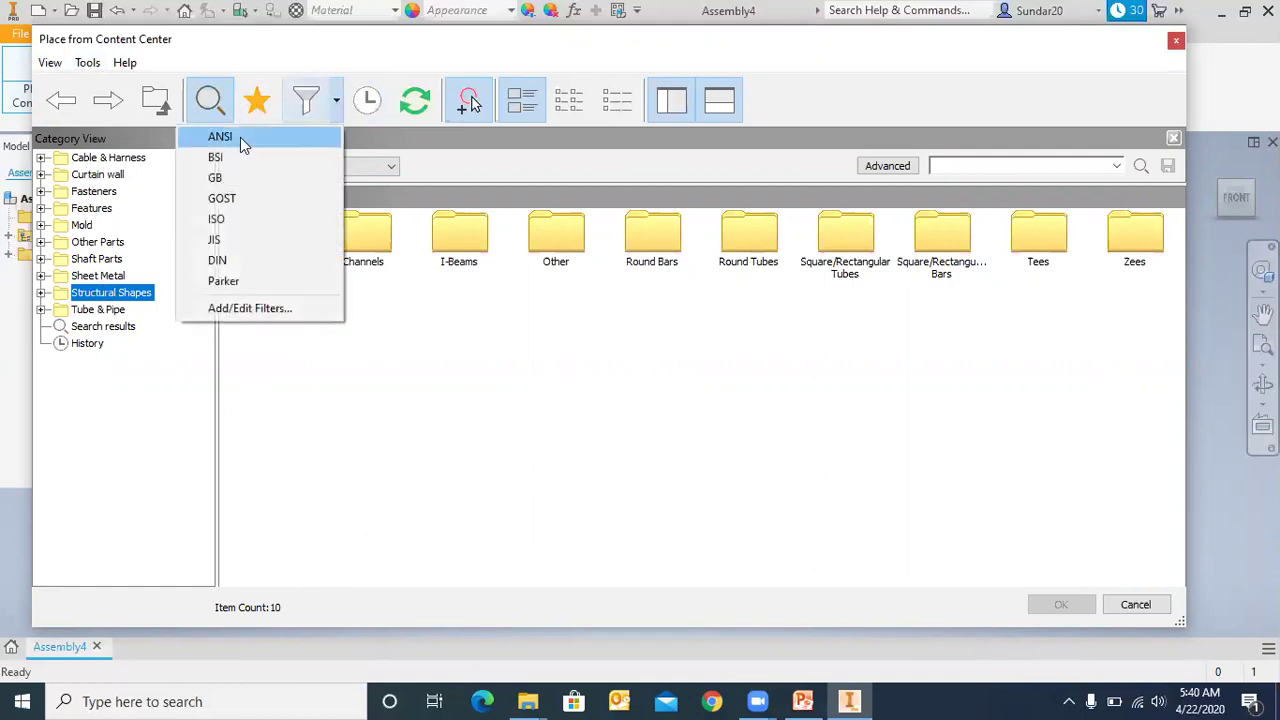
left_click(313, 60)
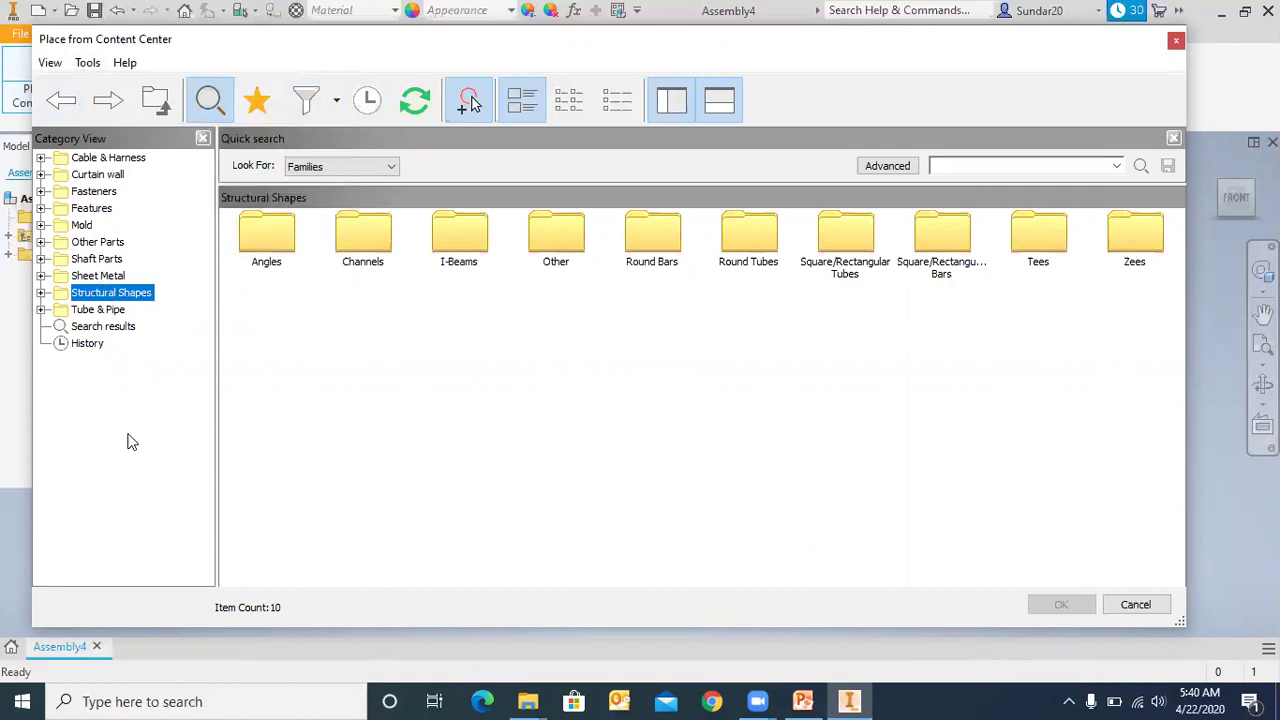
- Browse to Custom category under Structural Shapes > Channels
left_click(42, 294)
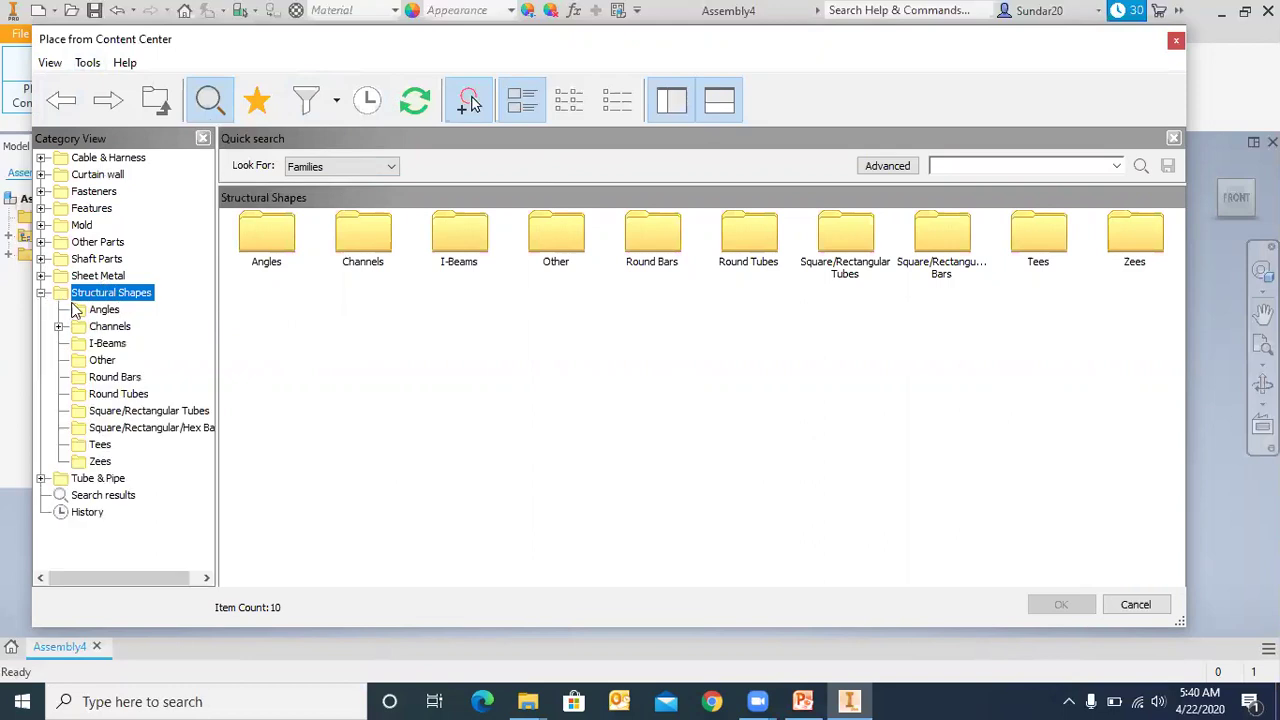
left_click(108, 328)
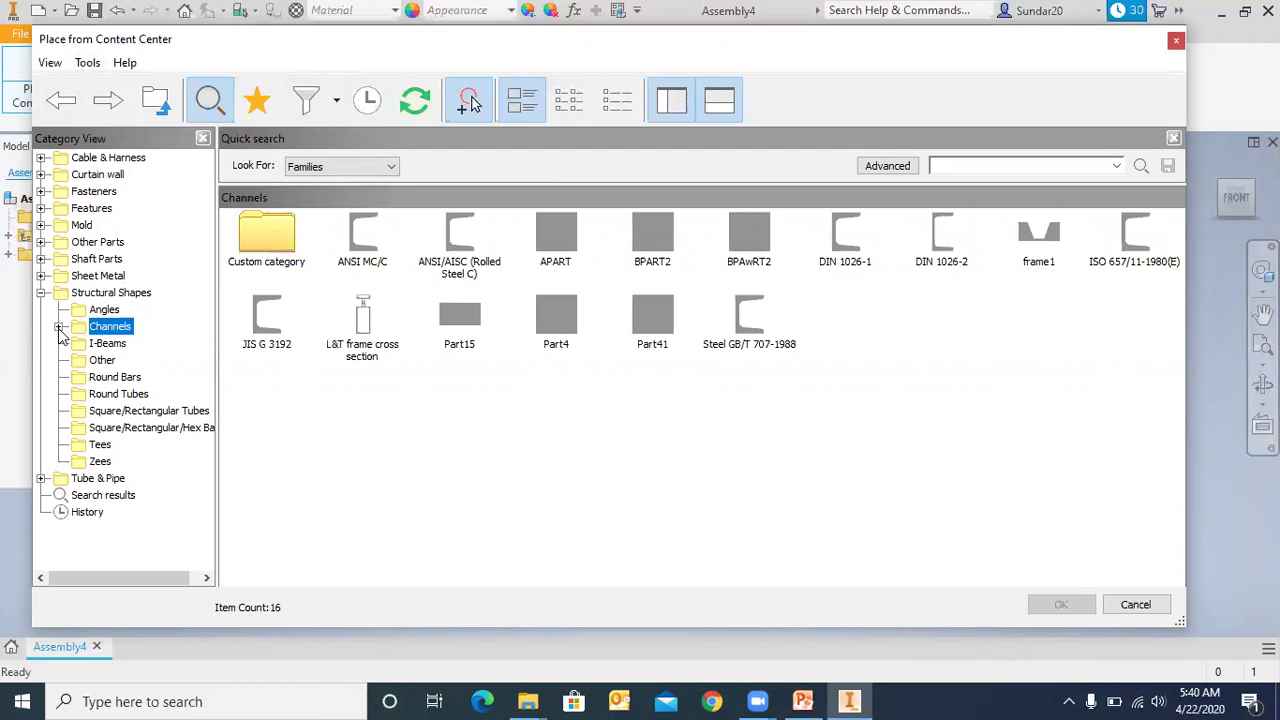
left_click(58, 328)
left_click(138, 346)
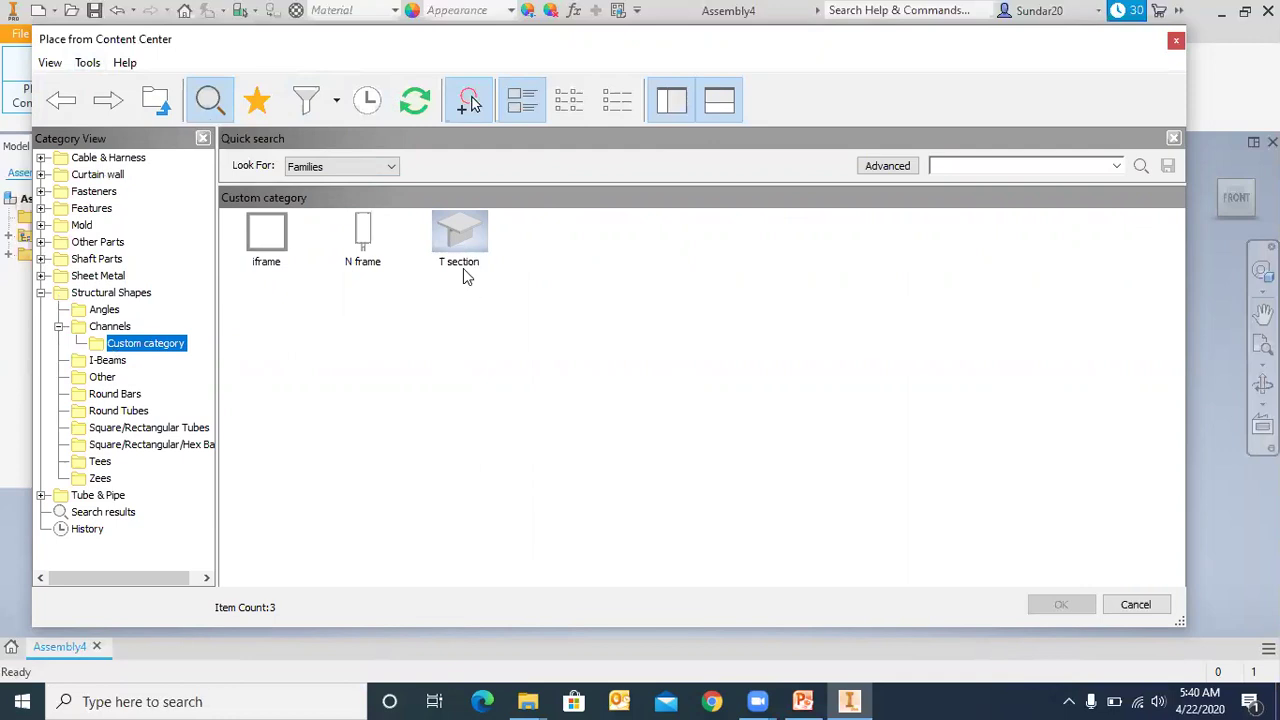
- Choose the T section family for placement and show its table of sizes
left_click(462, 238)
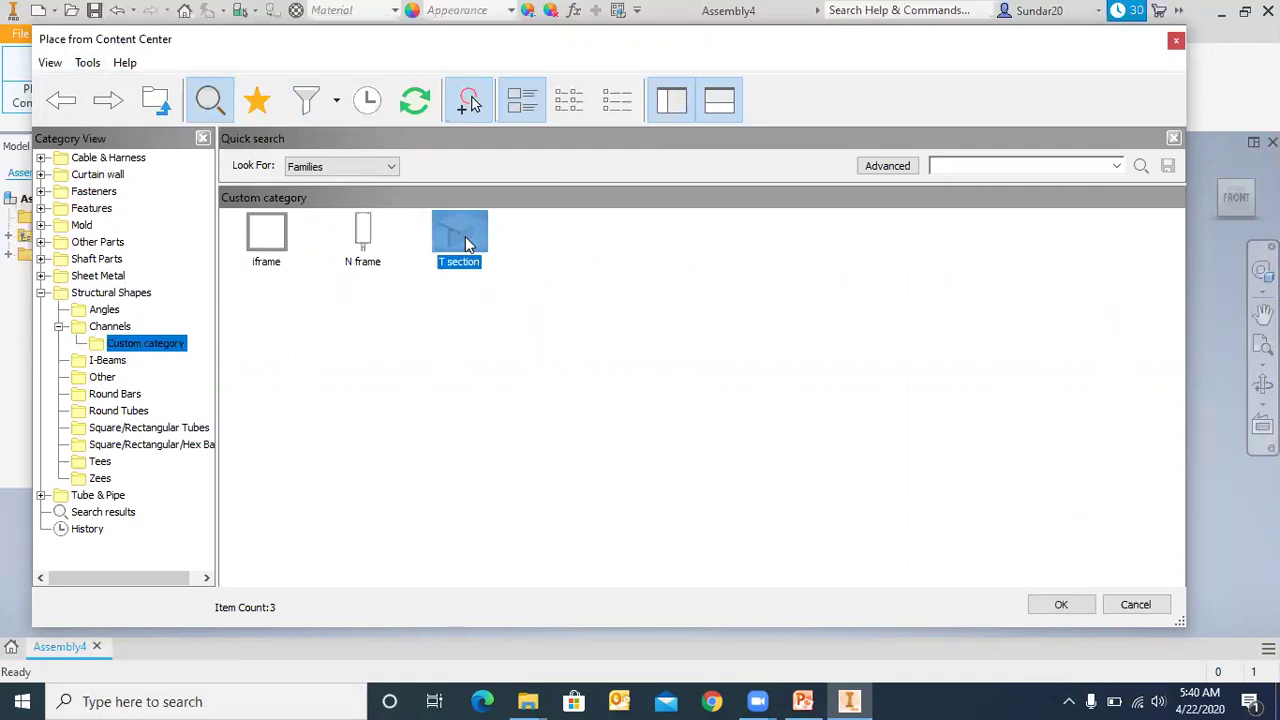
left_click(1061, 606)
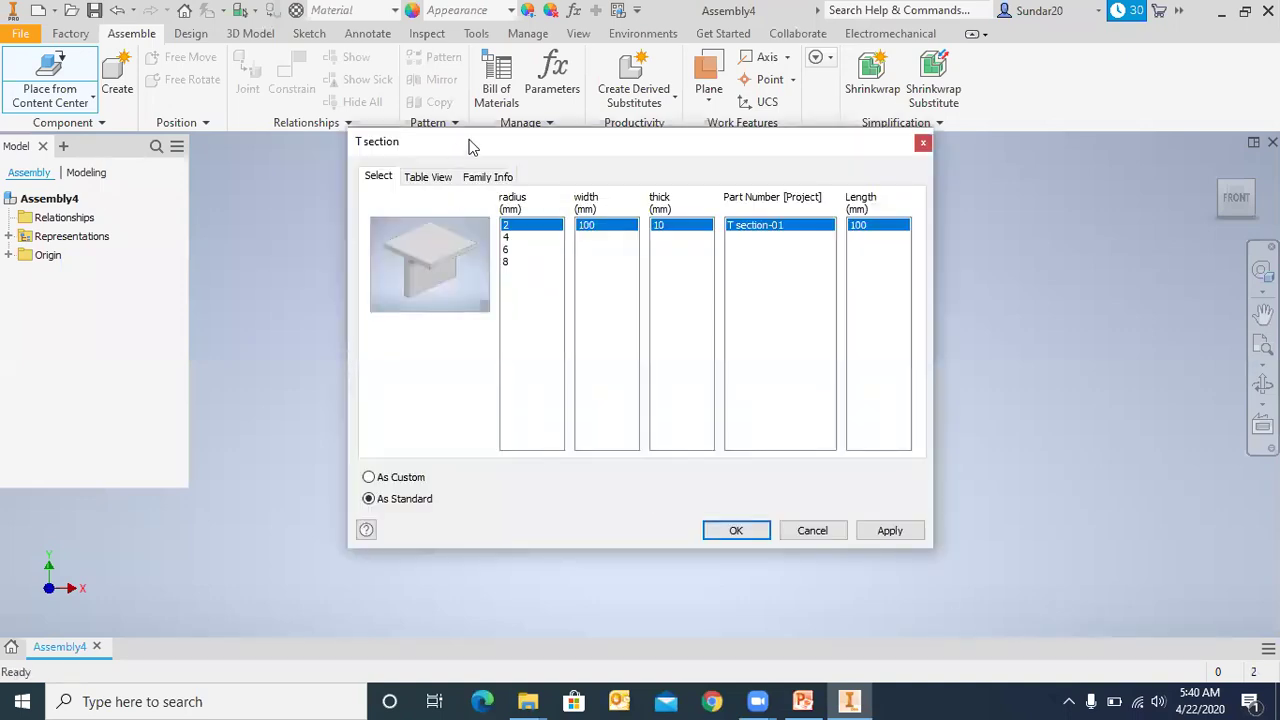
left_click_drag(548, 155, 448, 134)
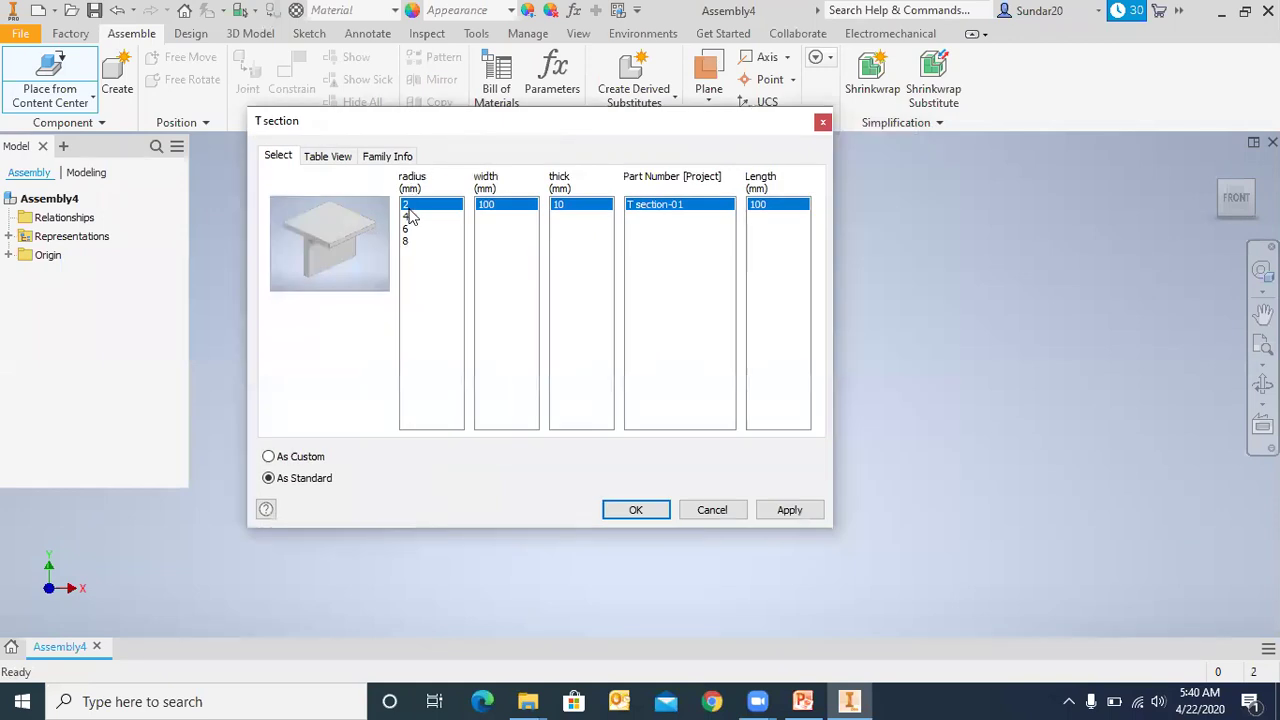
left_click(345, 158)
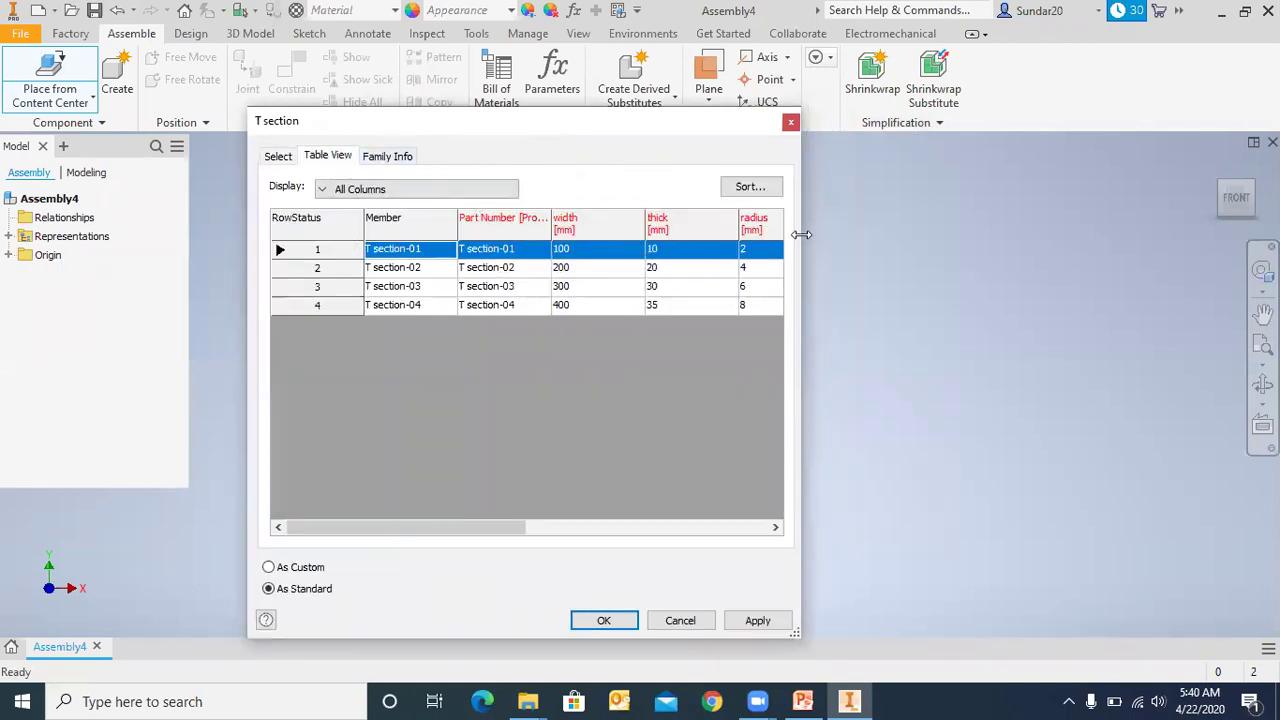
- Examine every column and all four size rows of the T section table, plus the family information
left_click_drag(802, 234, 1242, 235)
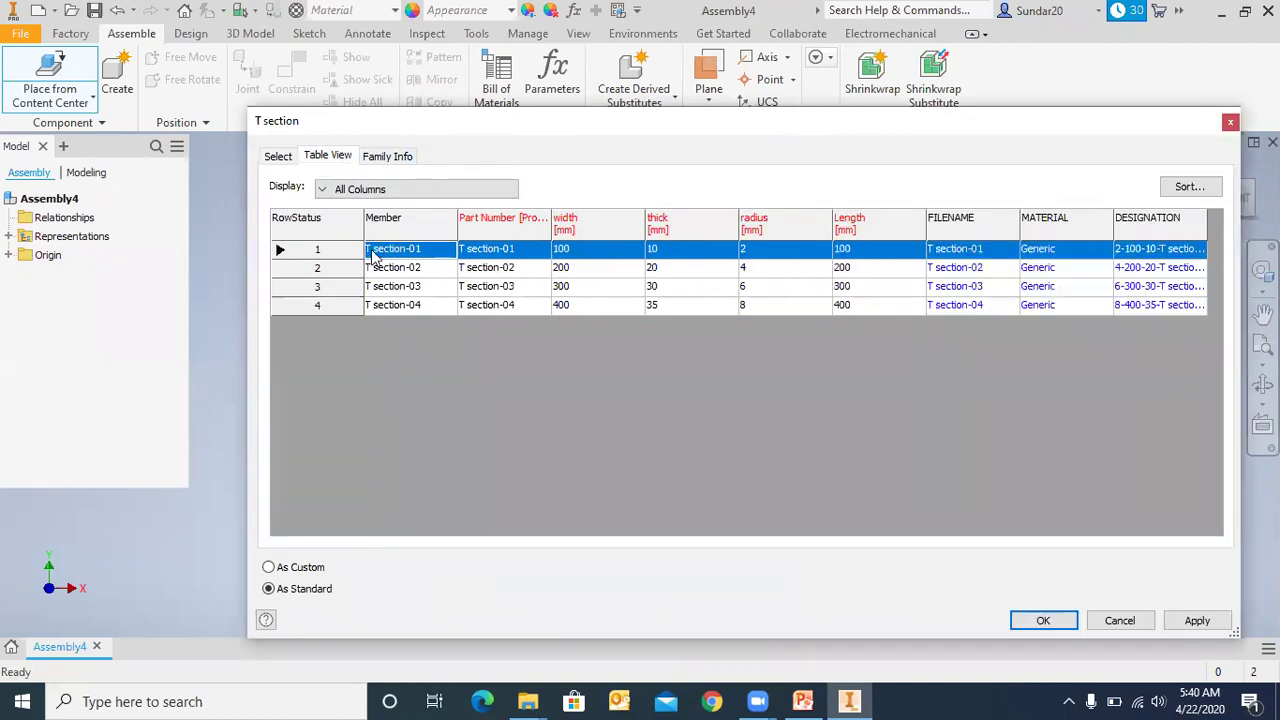
left_click(320, 270)
left_click(320, 288)
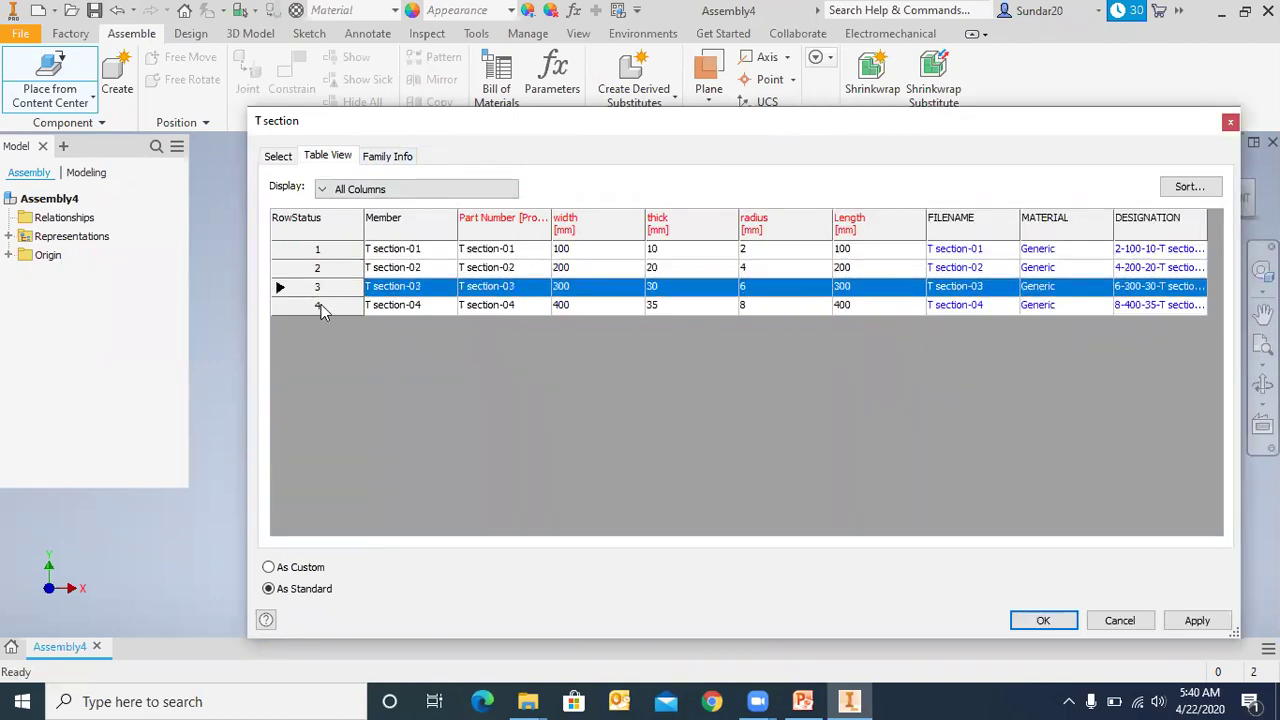
left_click(330, 306)
right_click(332, 306)
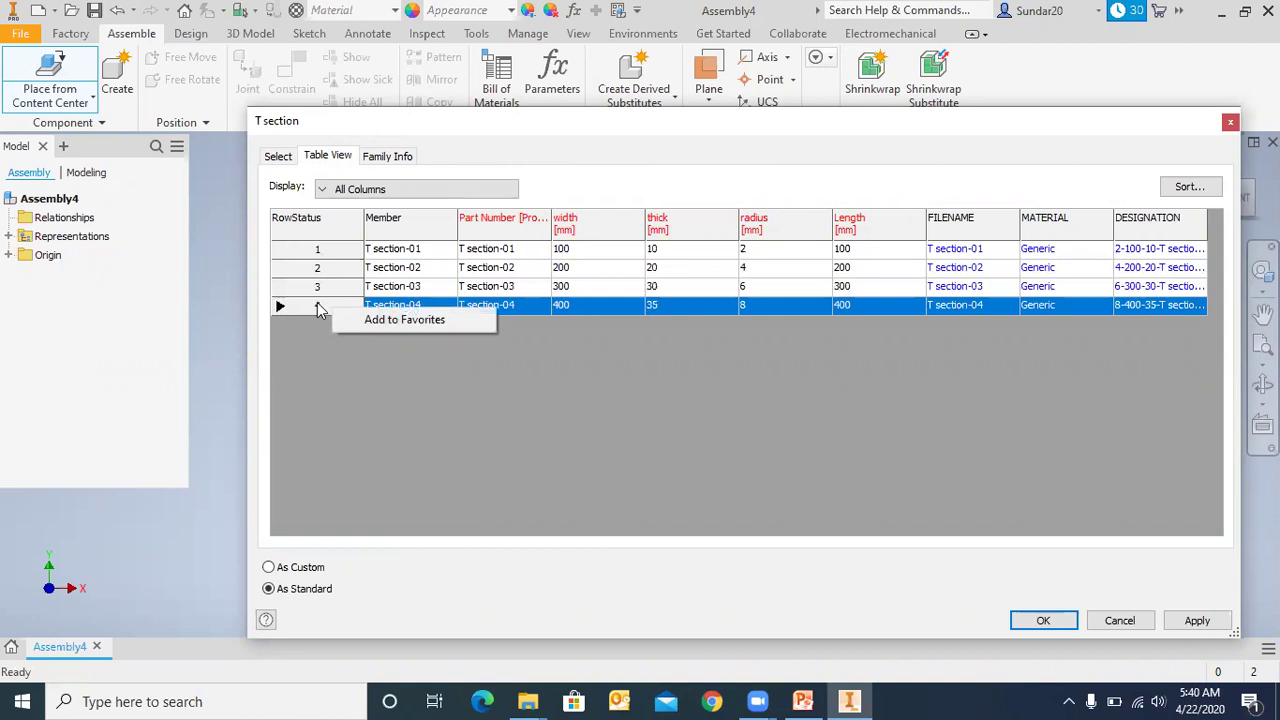
left_click(387, 156)
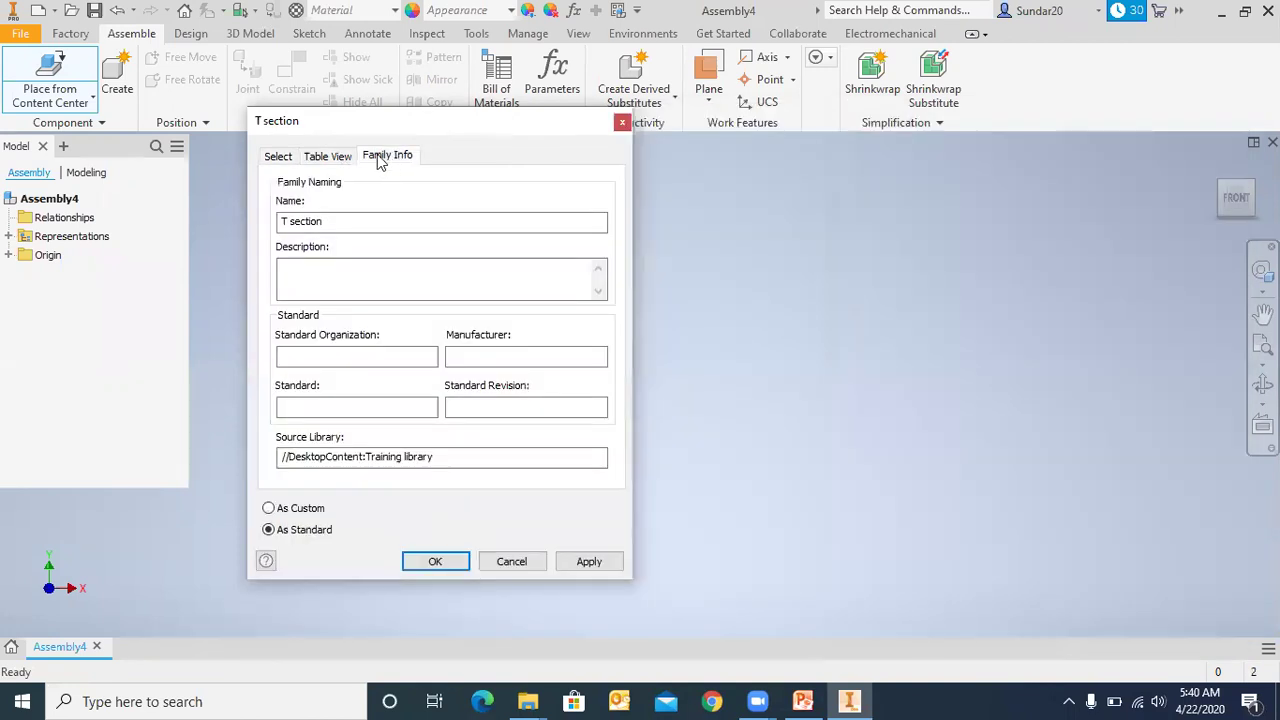
- Compare the width, thickness, part number and length belonging to the T section radii 2, 4, 6 and 8 mm
left_click(280, 158)
left_click(407, 206)
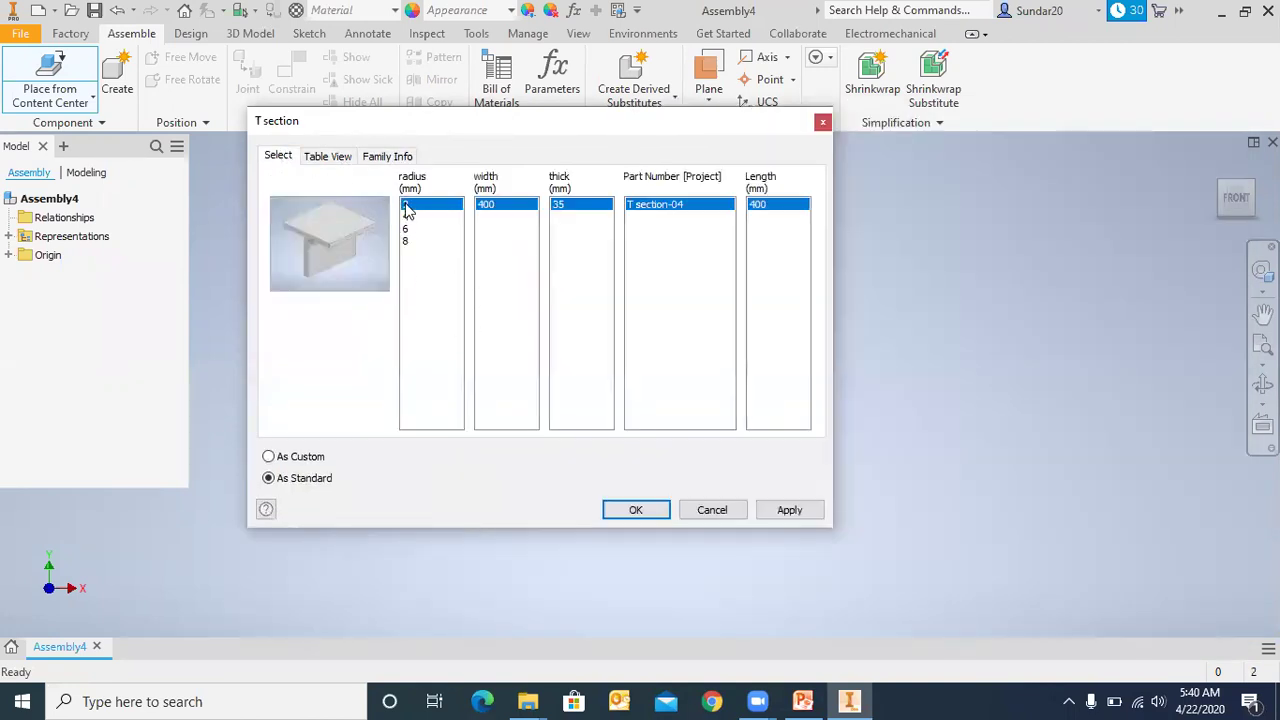
left_click(407, 218)
left_click(407, 207)
left_click(409, 217)
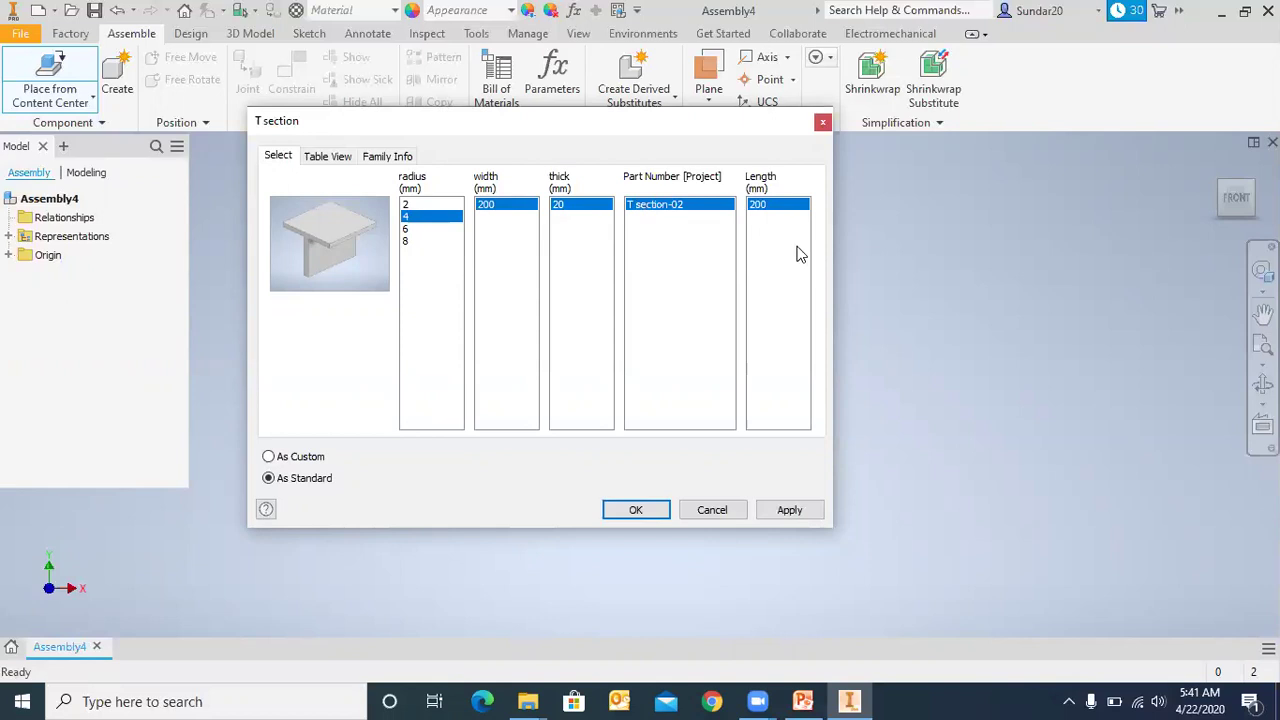
left_click(408, 230)
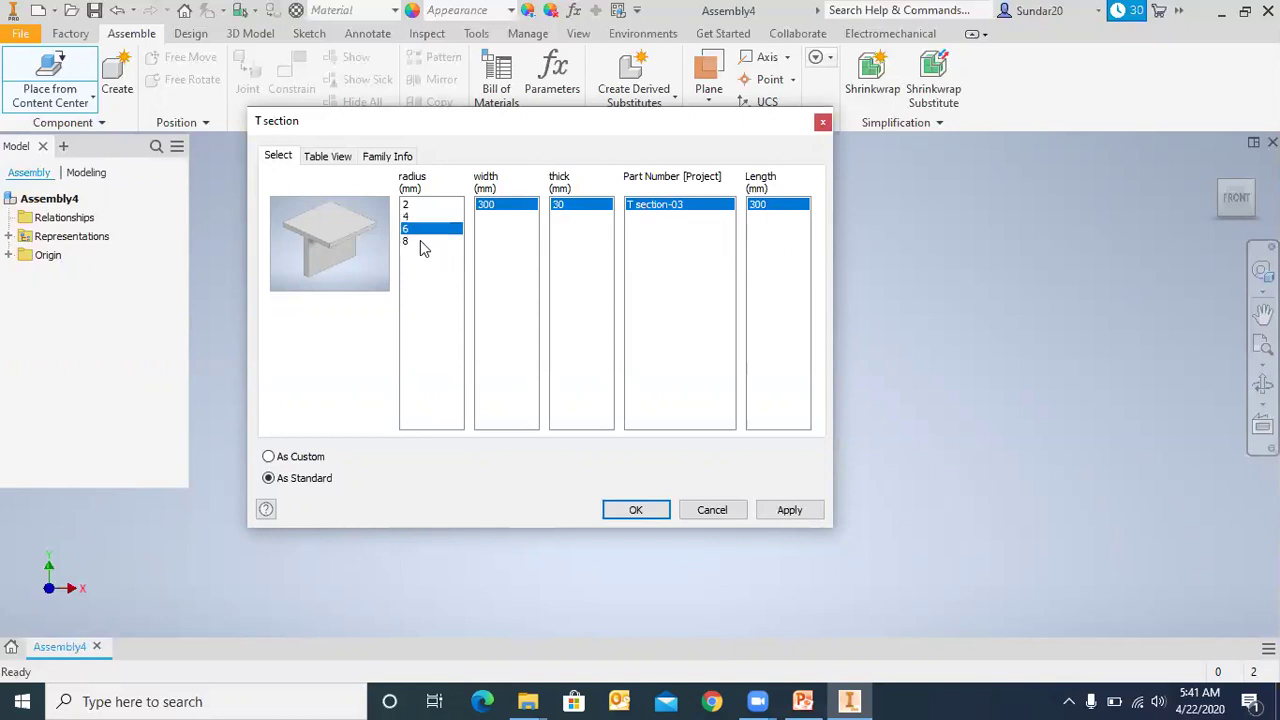
left_click(407, 242)
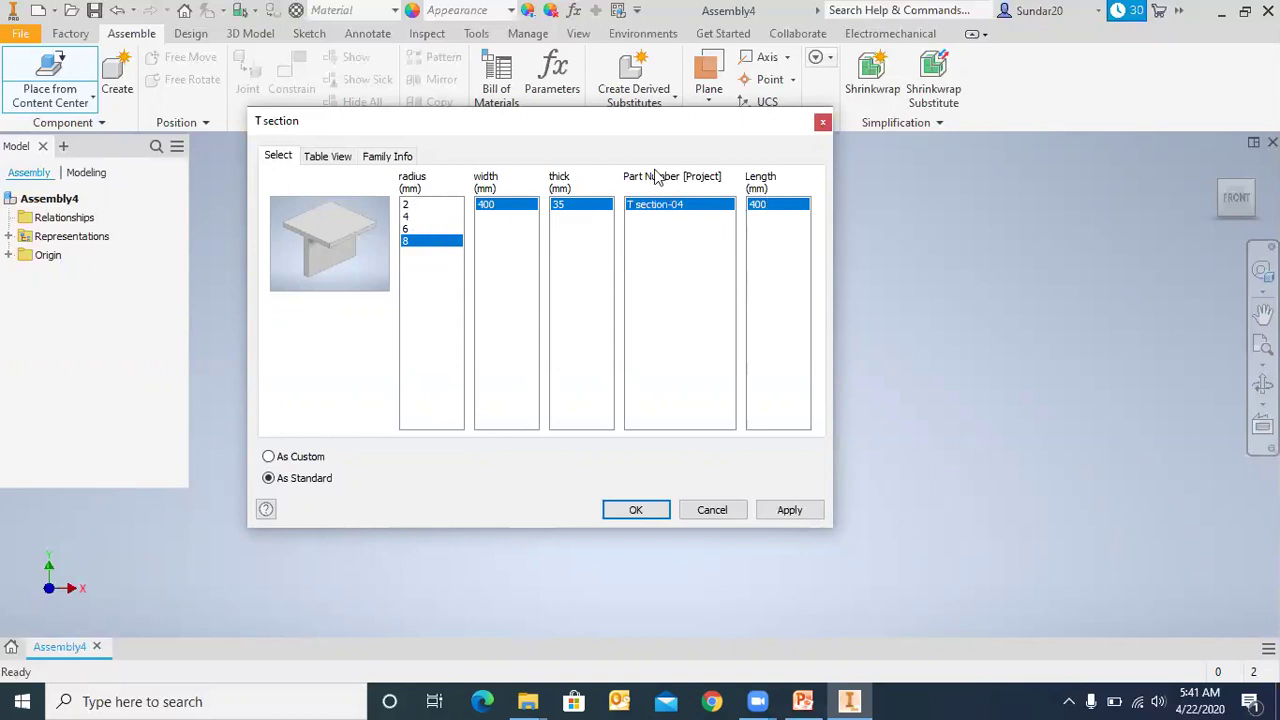
left_click_drag(450, 121, 416, 103)
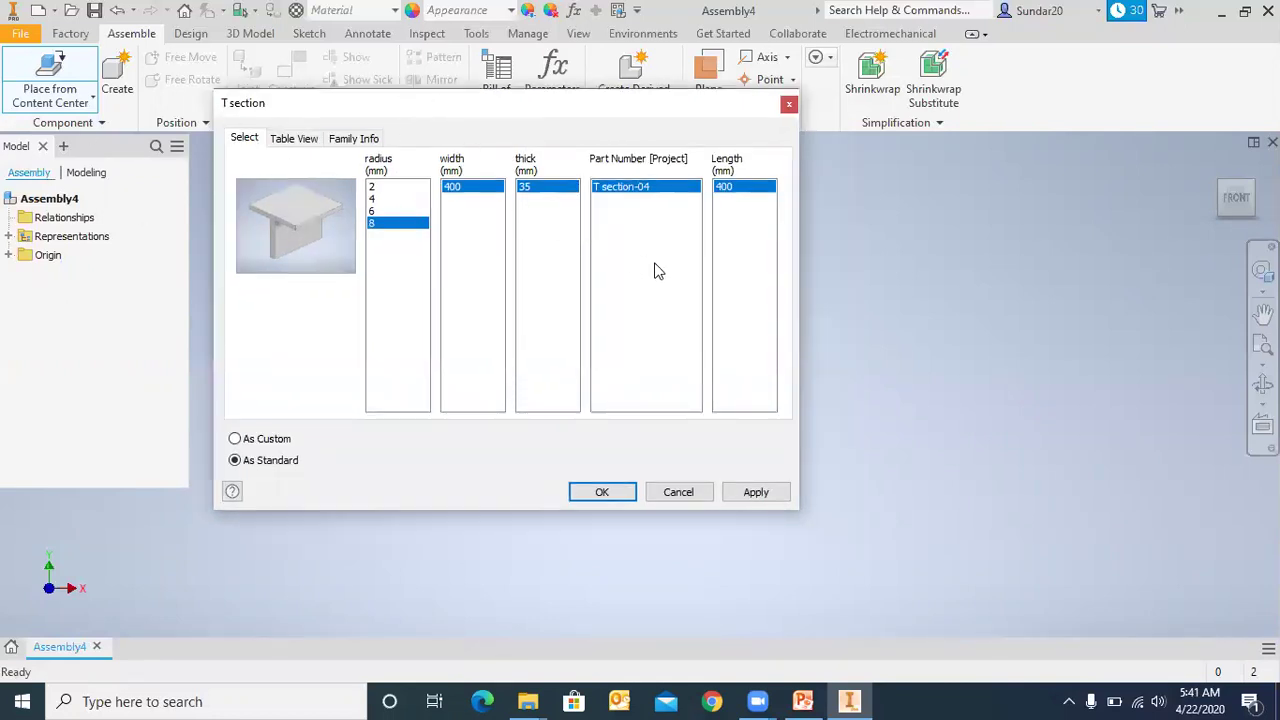
left_click(375, 187)
left_click(375, 211)
left_click(375, 223)
left_click(375, 199)
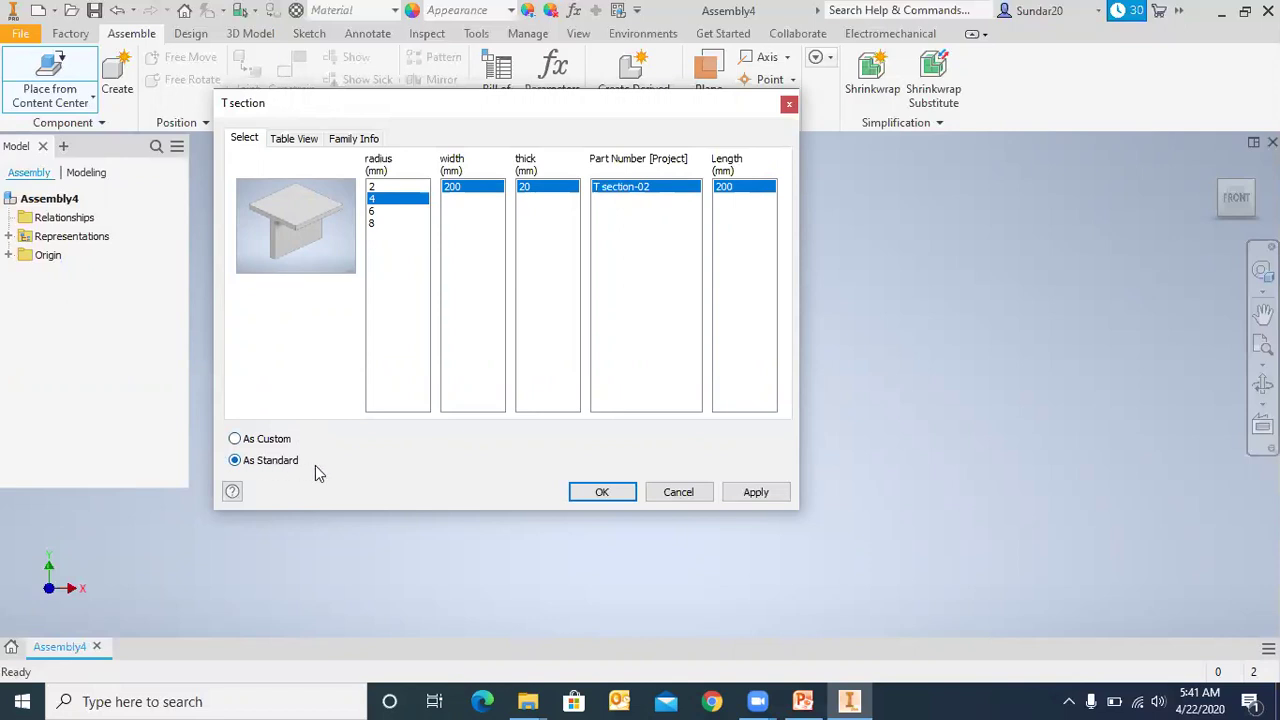
- Place one standard T section with a 2 mm radius and 100 mm width in the assembly
left_click(379, 188)
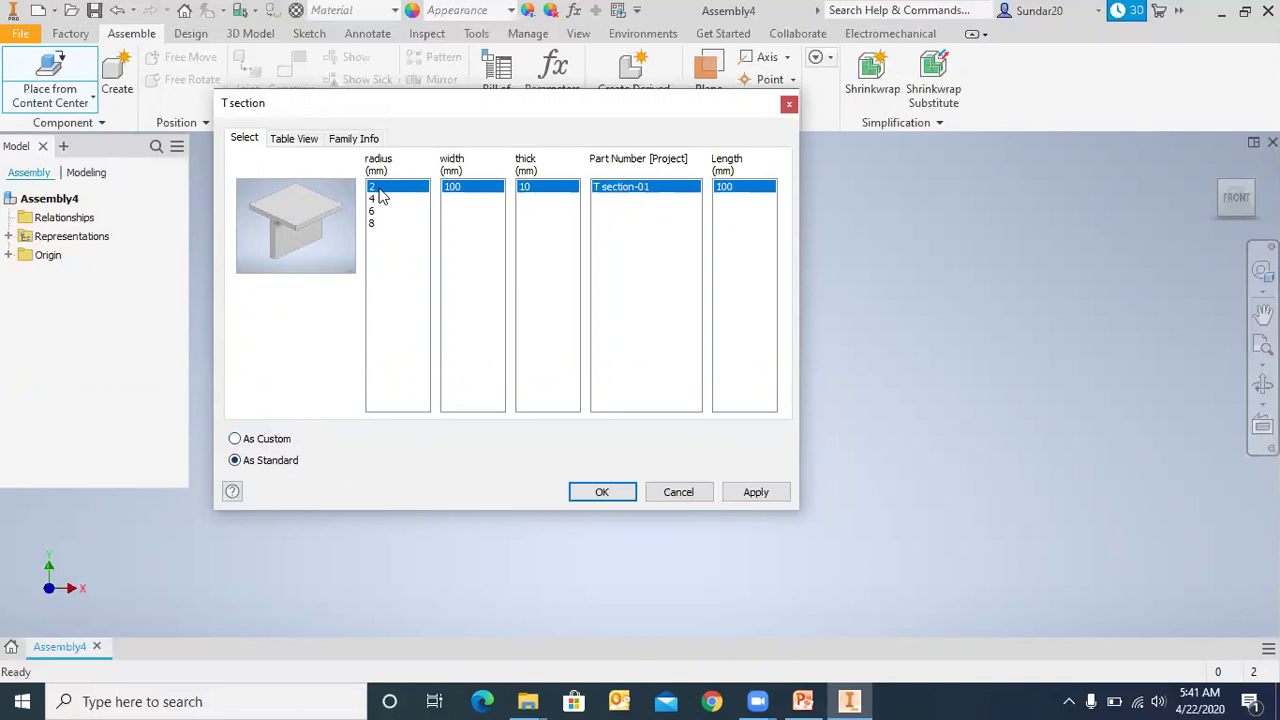
left_click(604, 492)
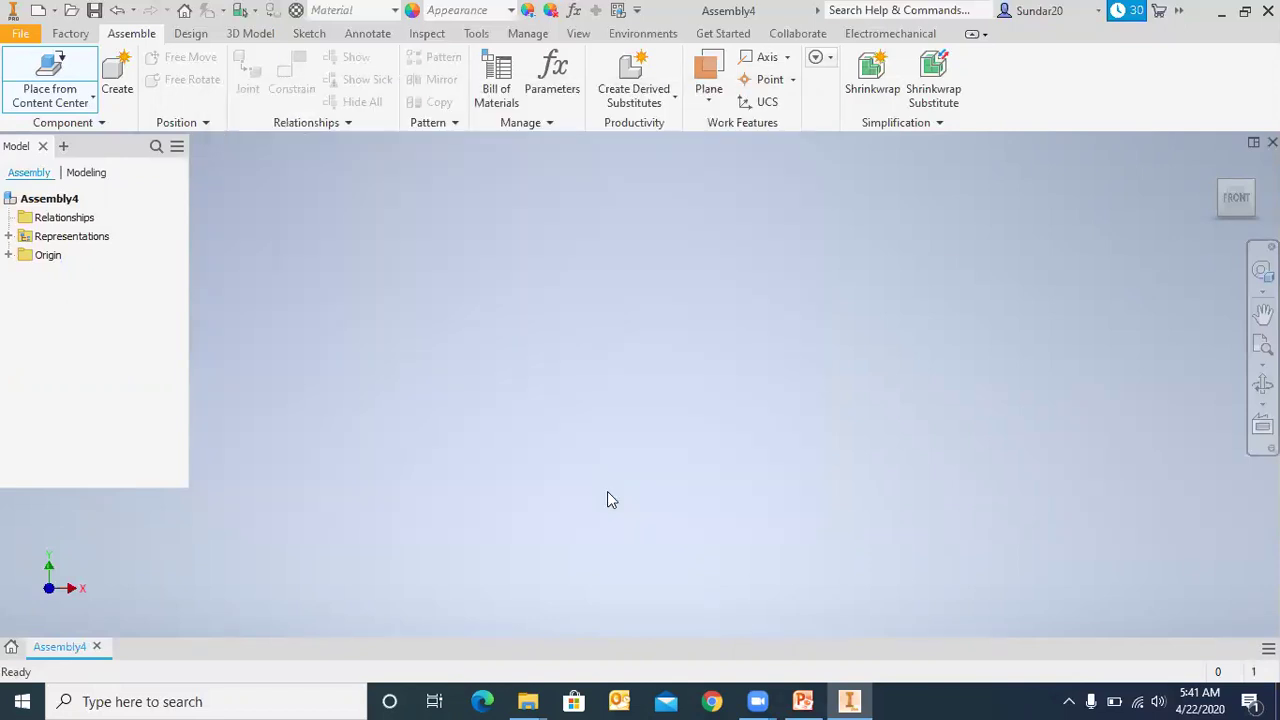
left_click(523, 391)
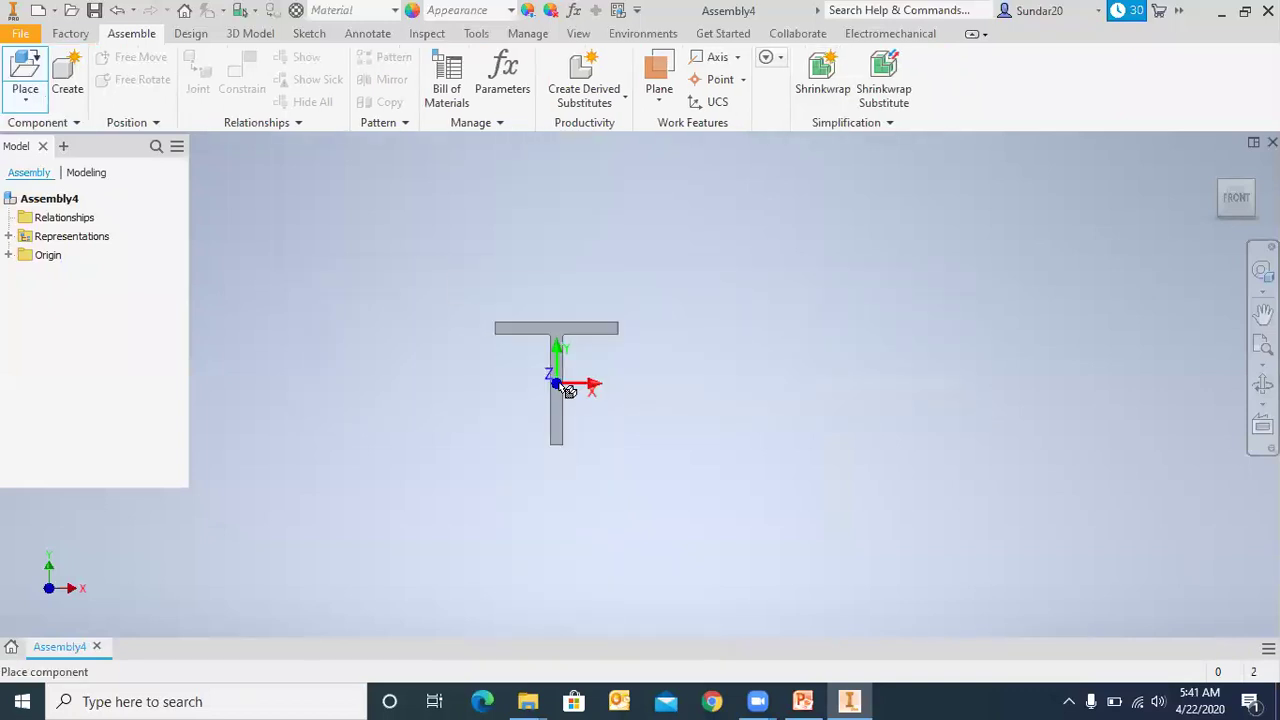
right_click(565, 387)
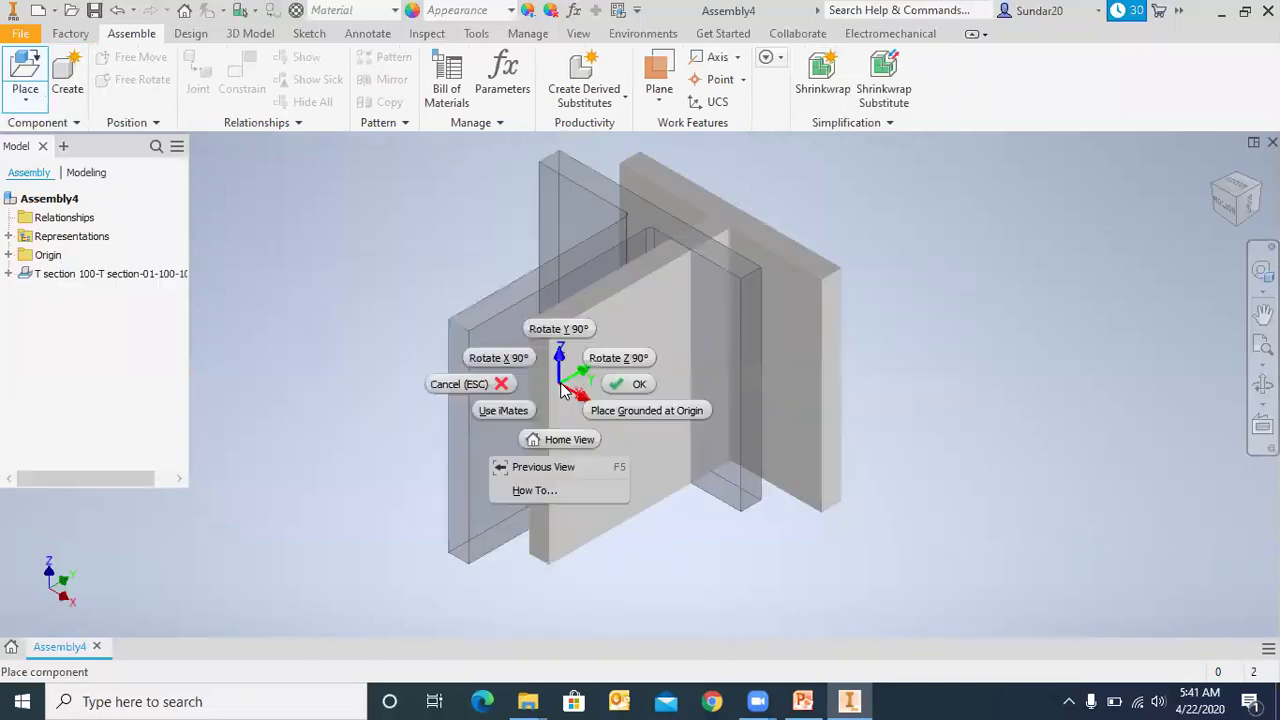
left_click(628, 381)
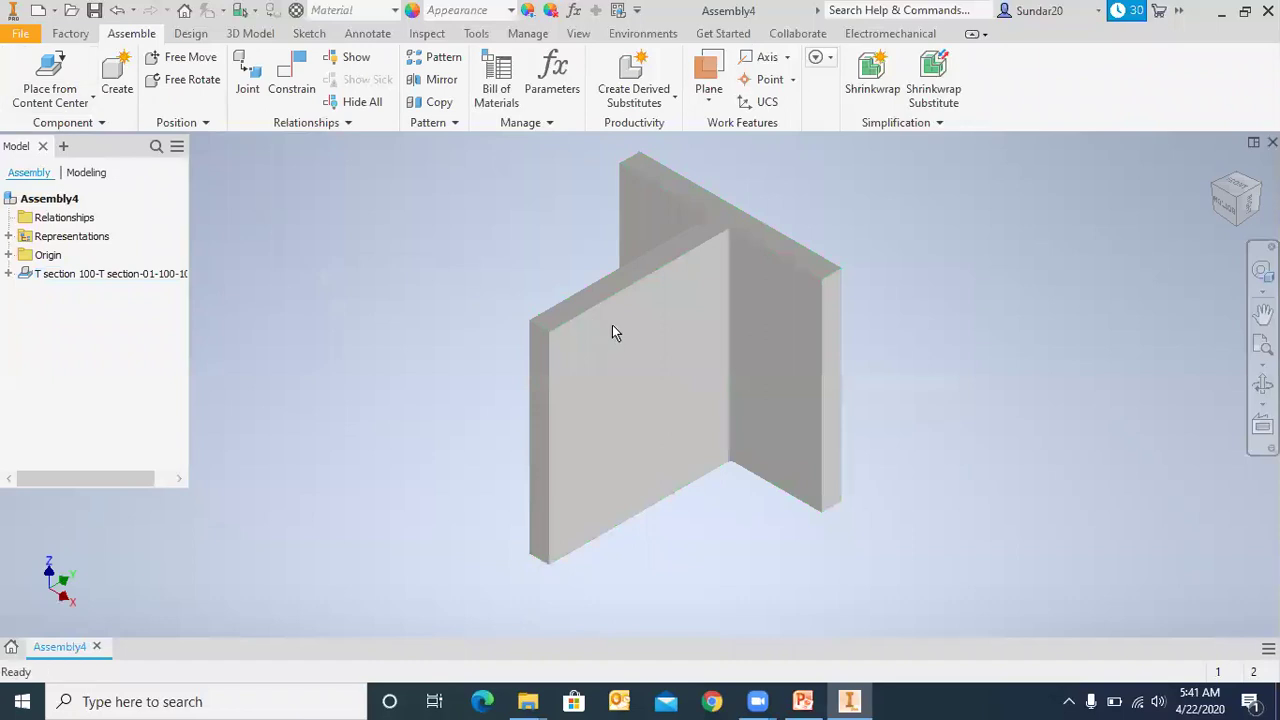
- Try to change the size of the placed T section
left_click(539, 318)
right_click(560, 323)
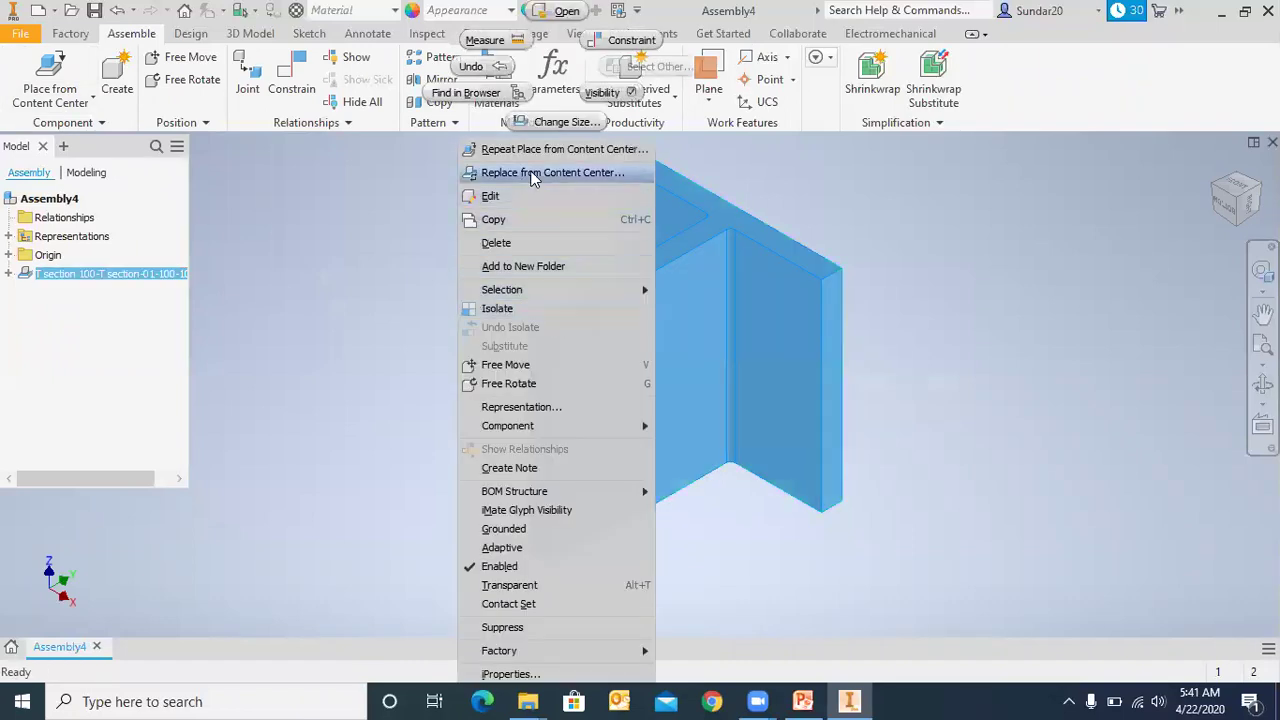
left_click(549, 276)
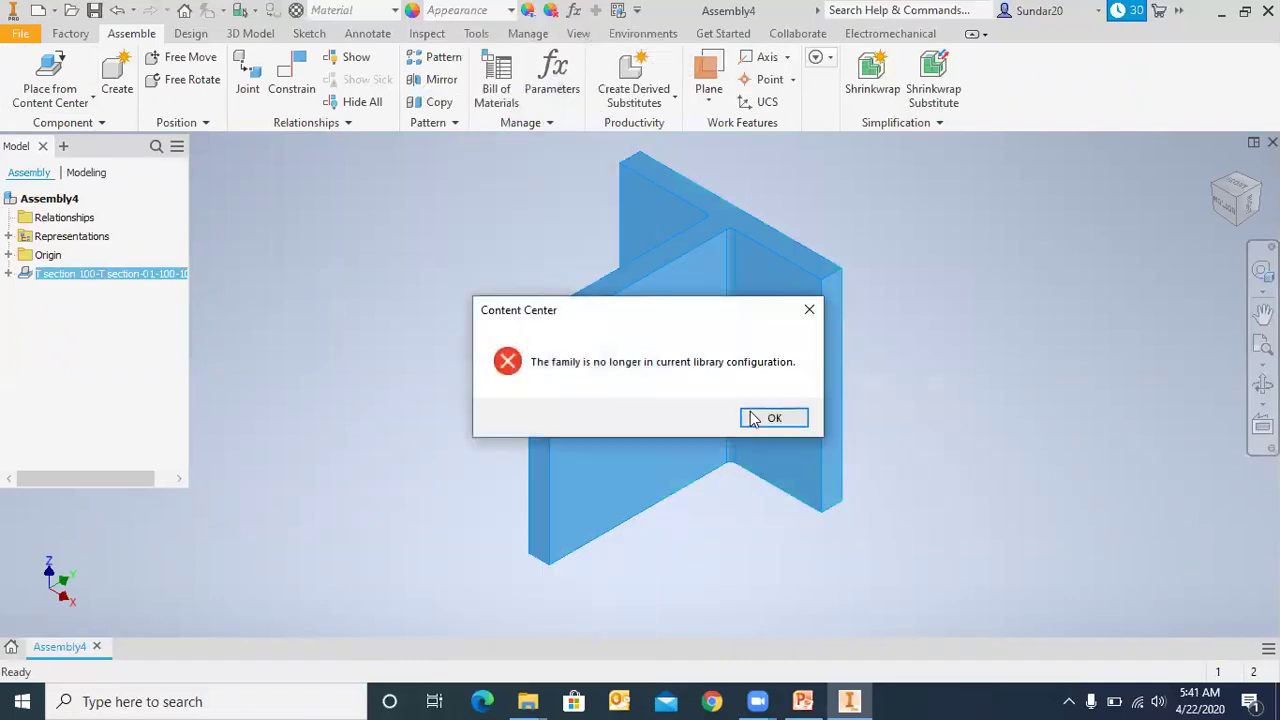
left_click(755, 416)
left_click(55, 92)
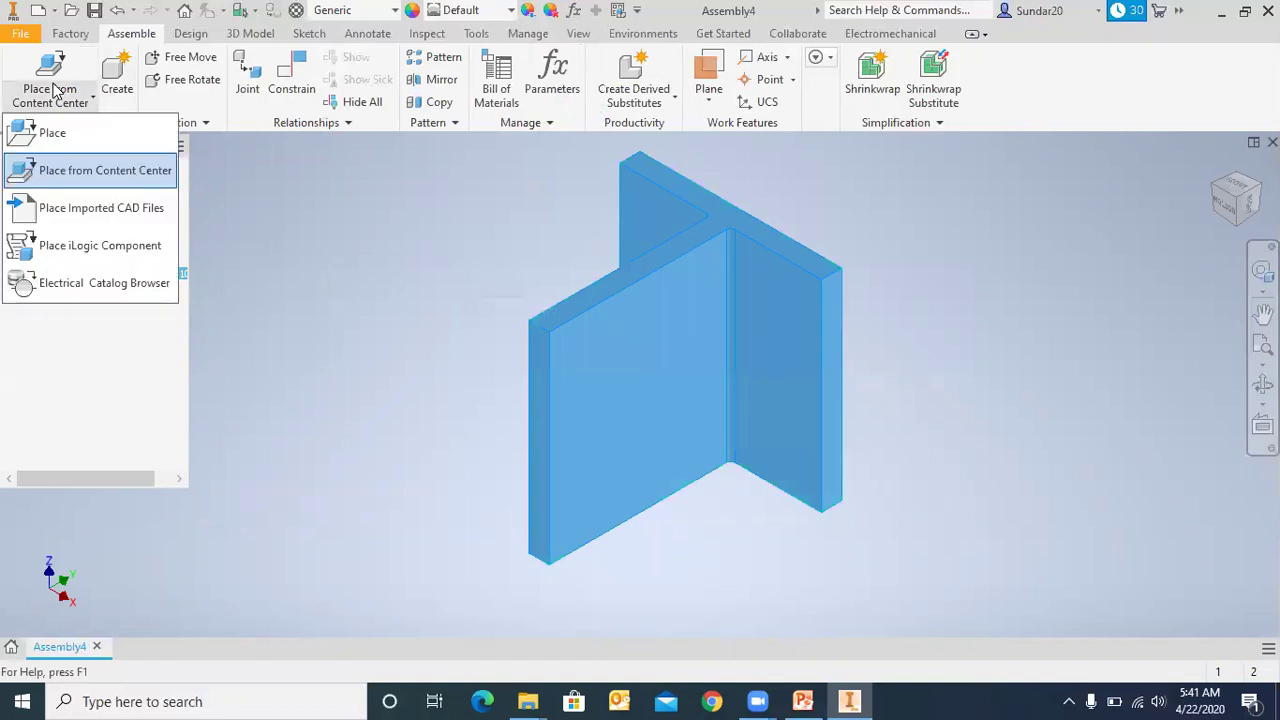
left_click(99, 171)
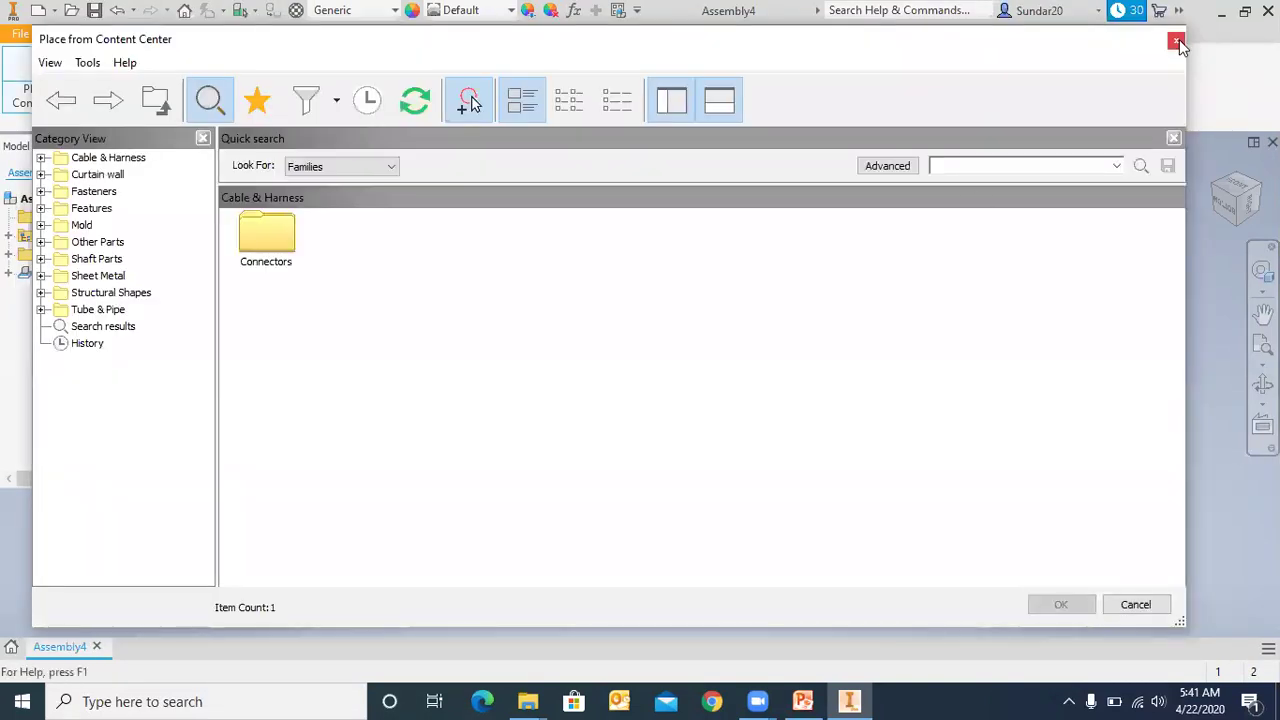
left_click(1179, 38)
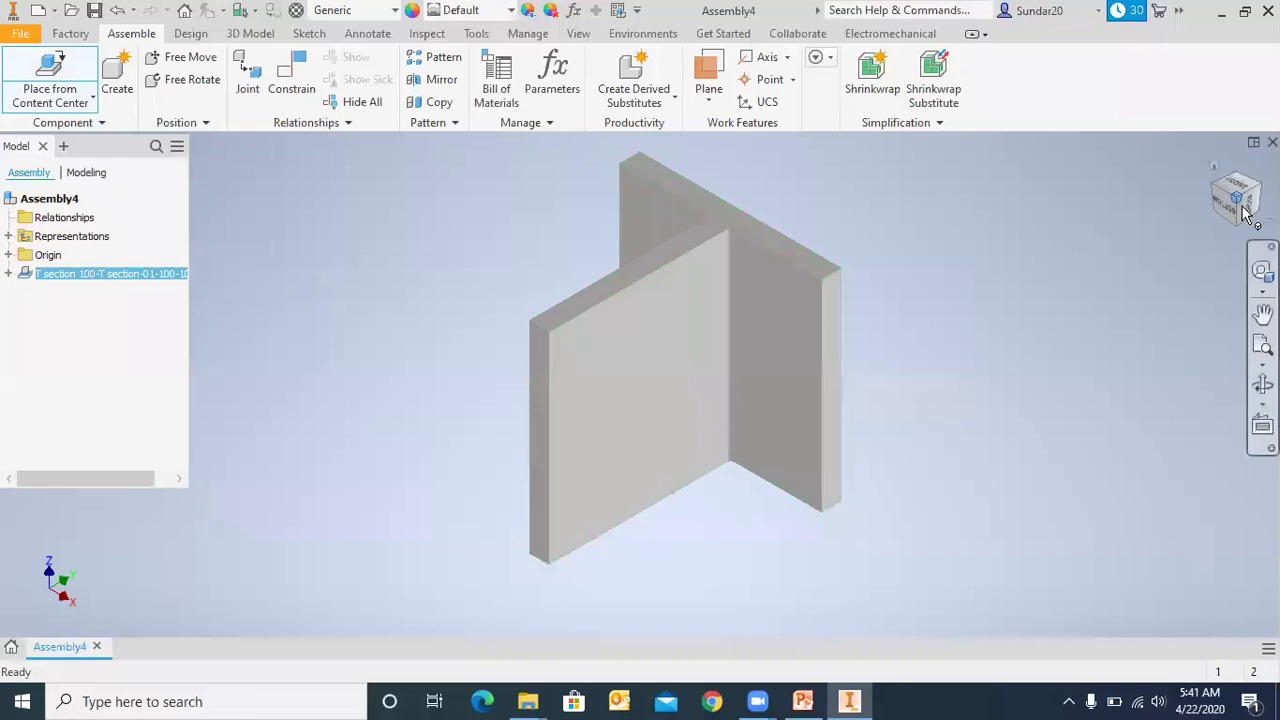
- Choose the T section family for another placement from Content Center's Structural Shapes > Channels > Custom category
left_click(1234, 204)
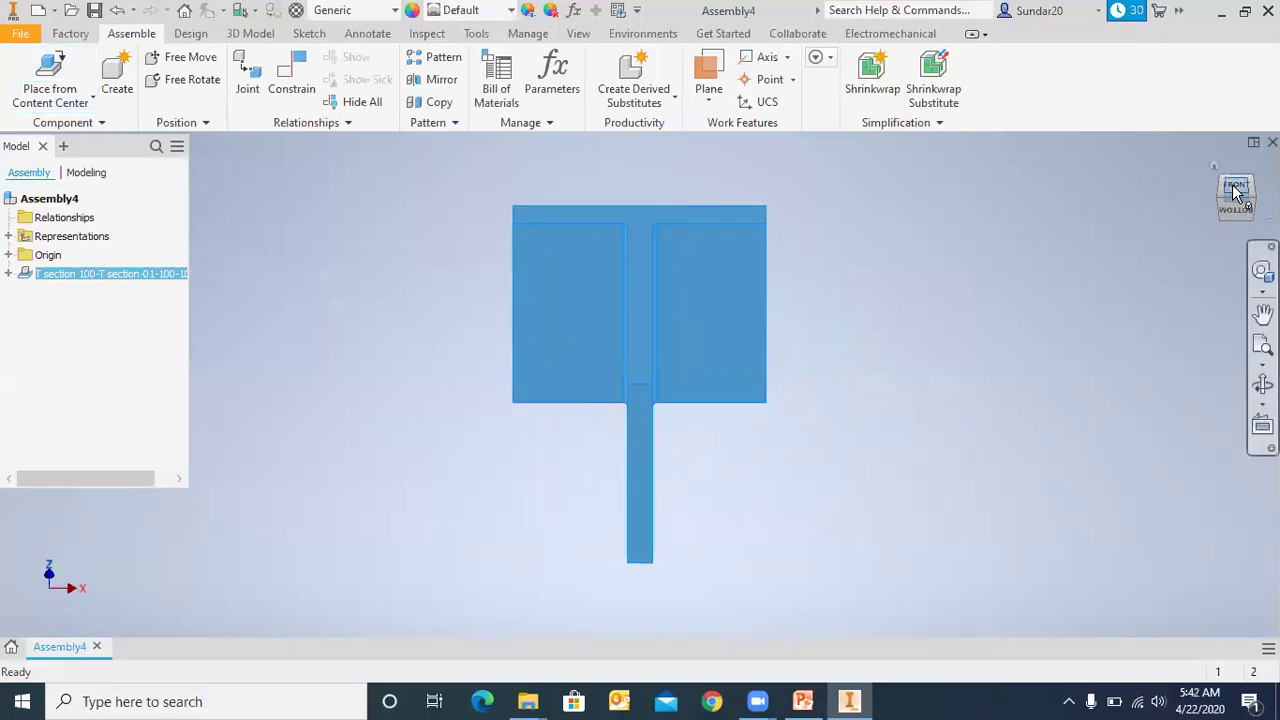
left_click(1238, 196)
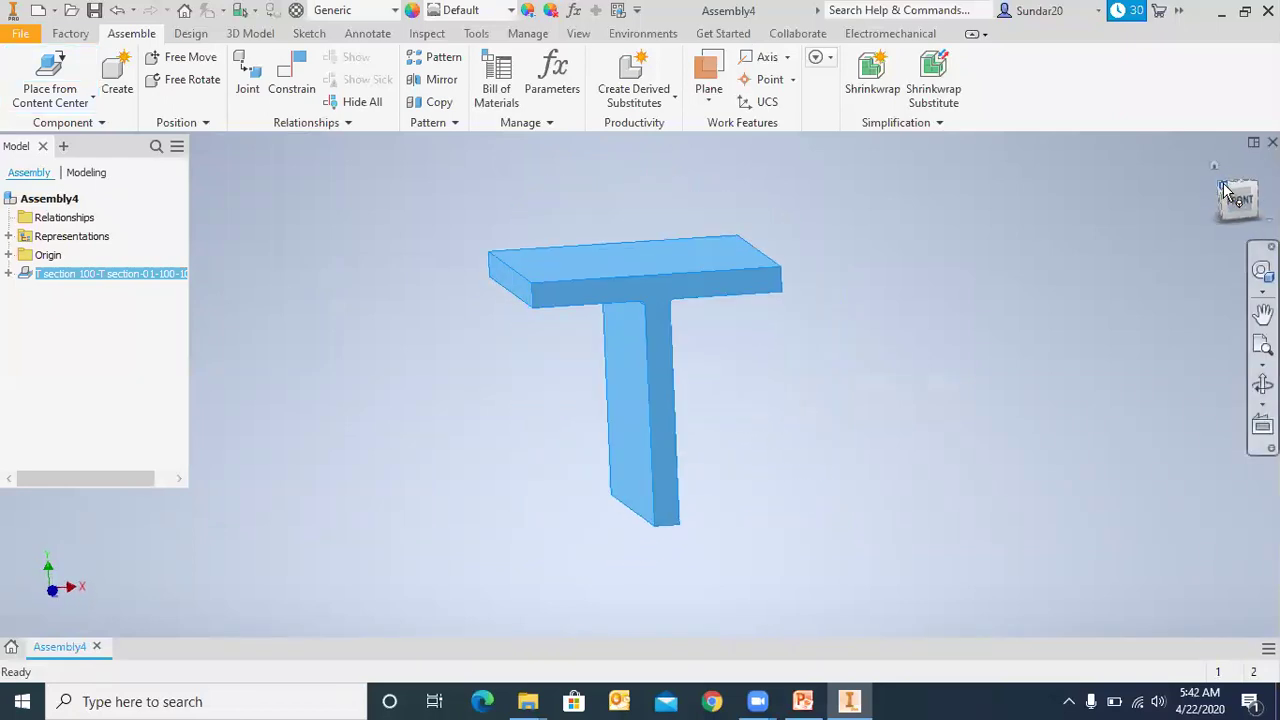
left_click(967, 210)
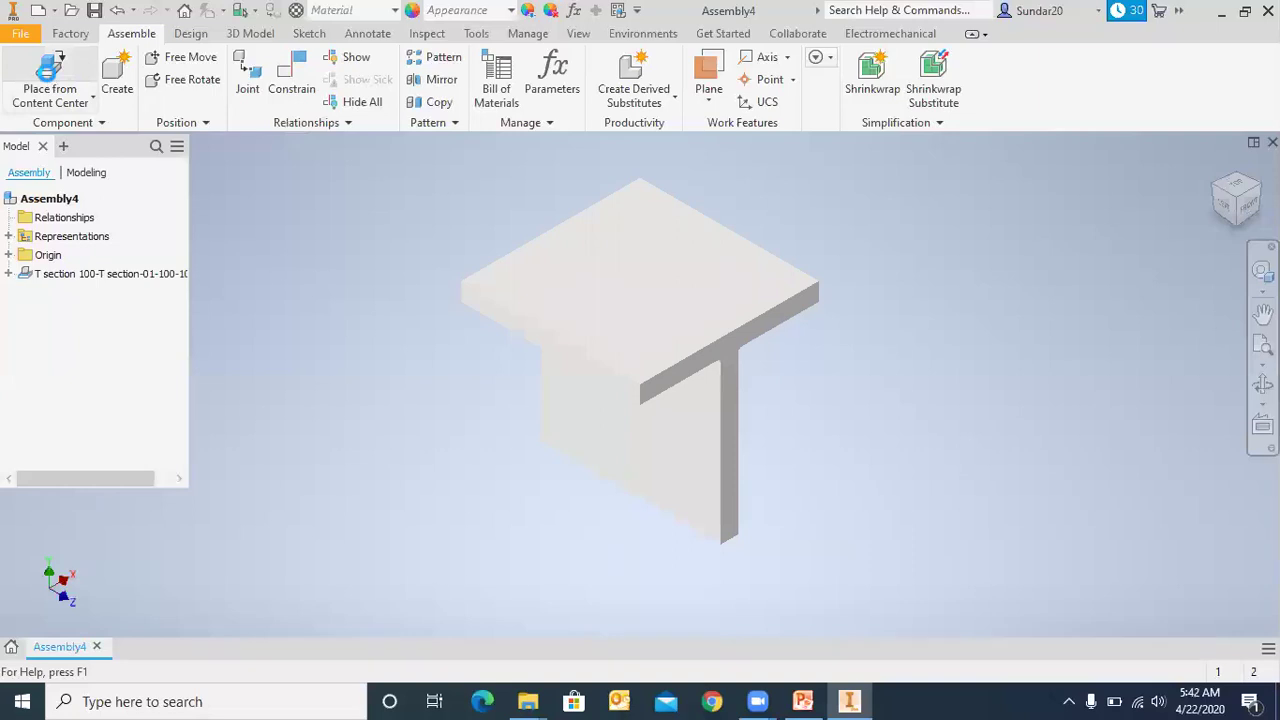
left_click(50, 72)
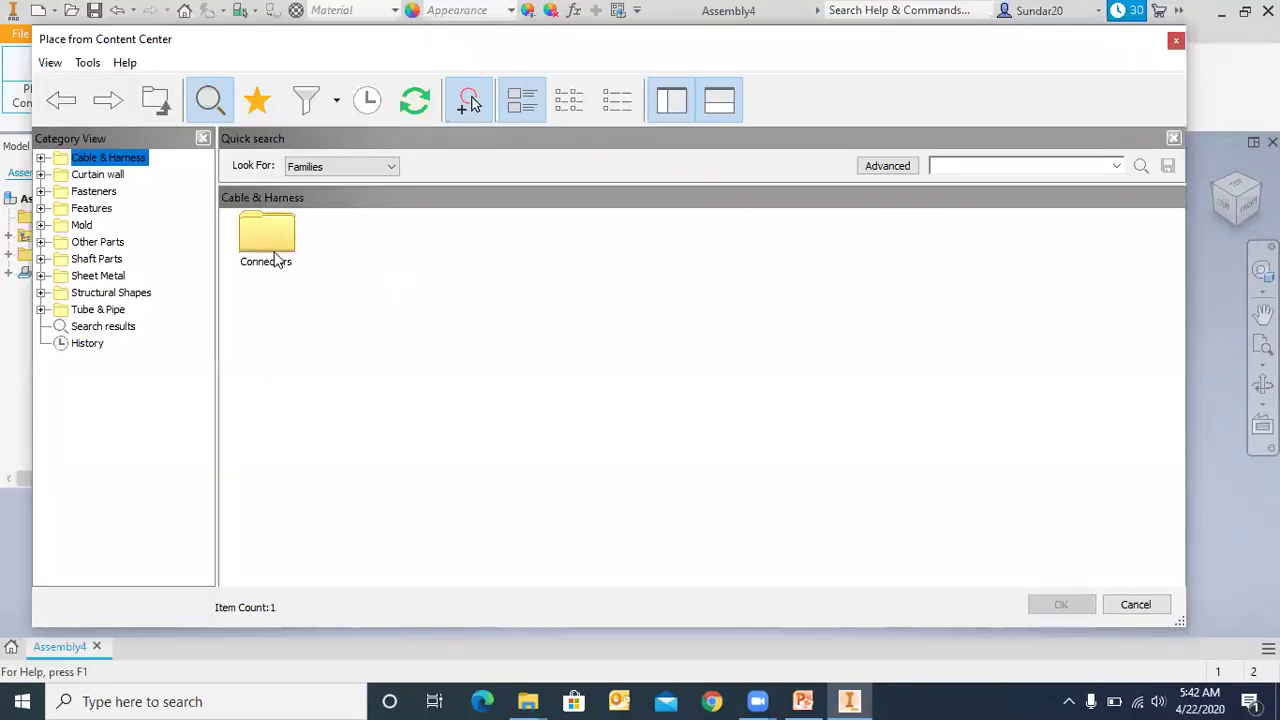
left_click(110, 292)
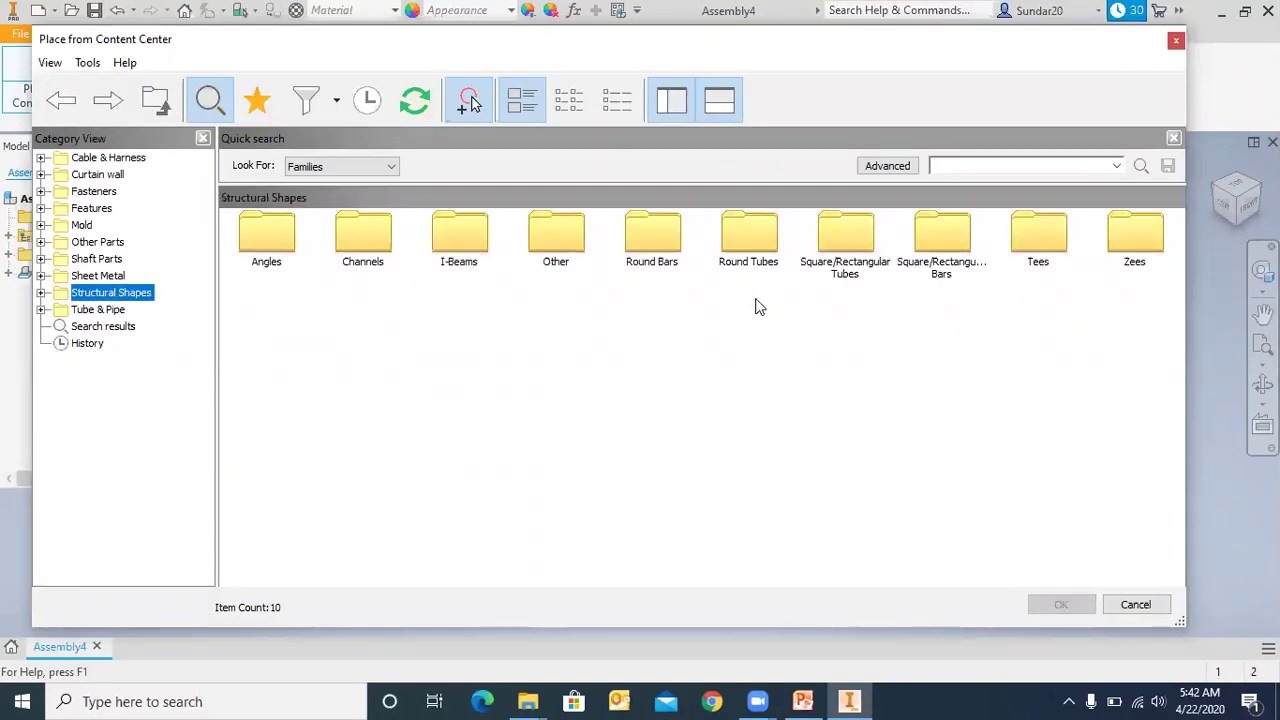
double_click(358, 242)
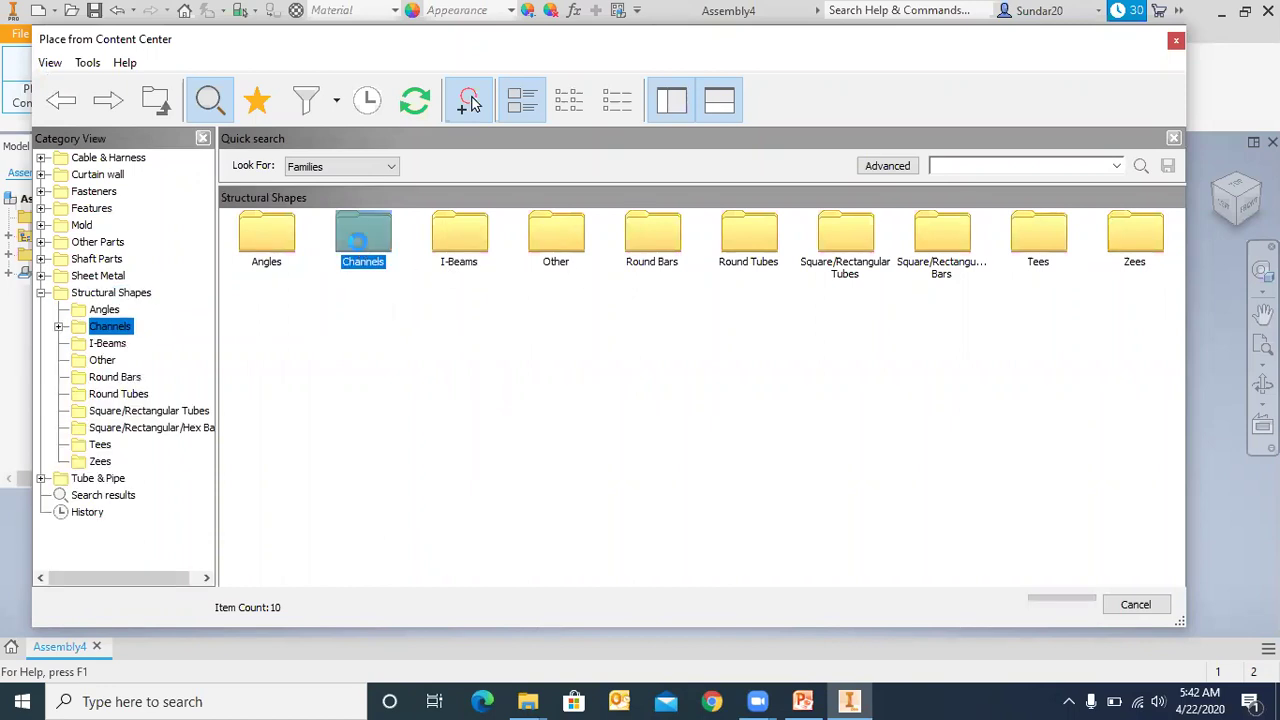
double_click(269, 258)
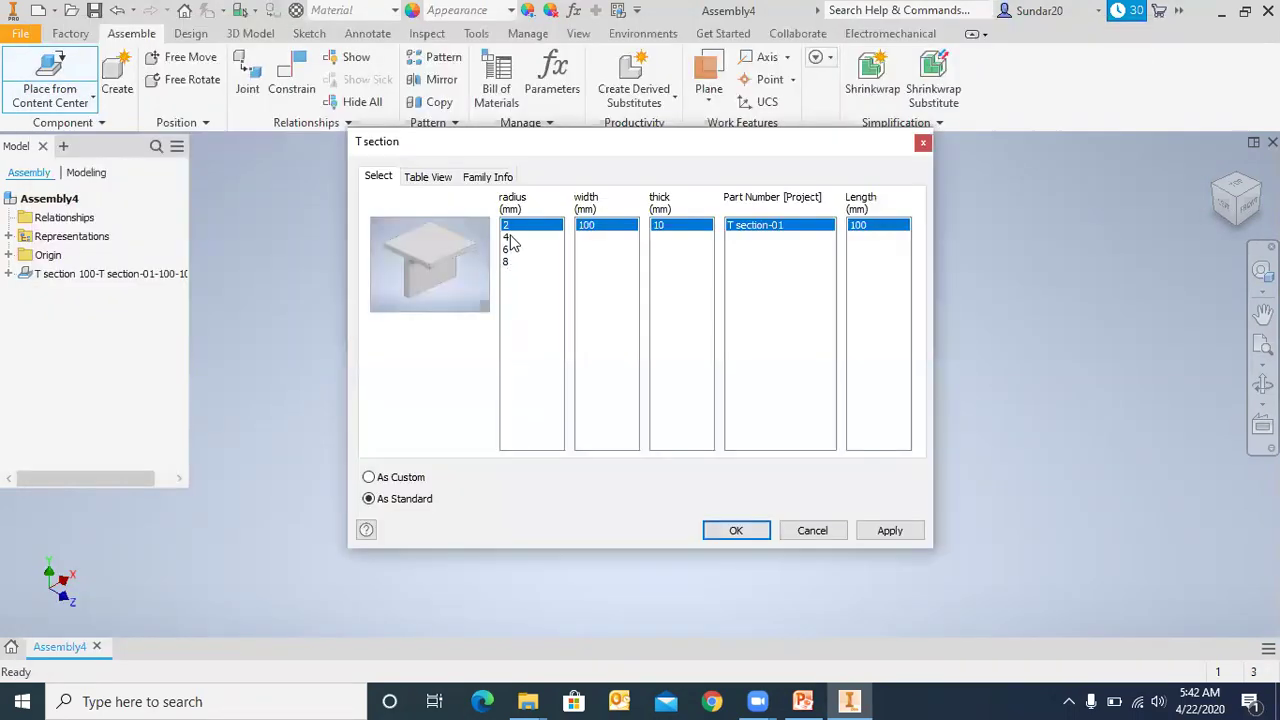
- Place one standard T section with a 4 mm radius behind the first one, accepting the existing part file
left_click(512, 237)
left_click(736, 530)
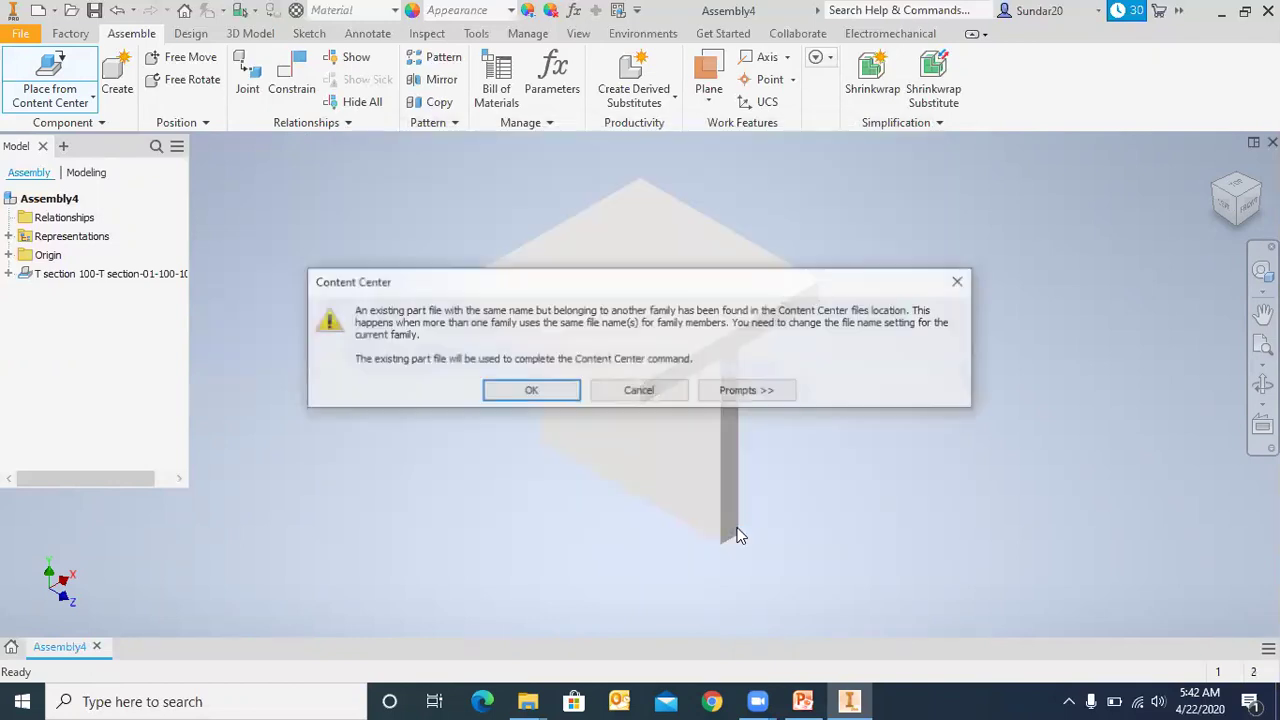
left_click(531, 391)
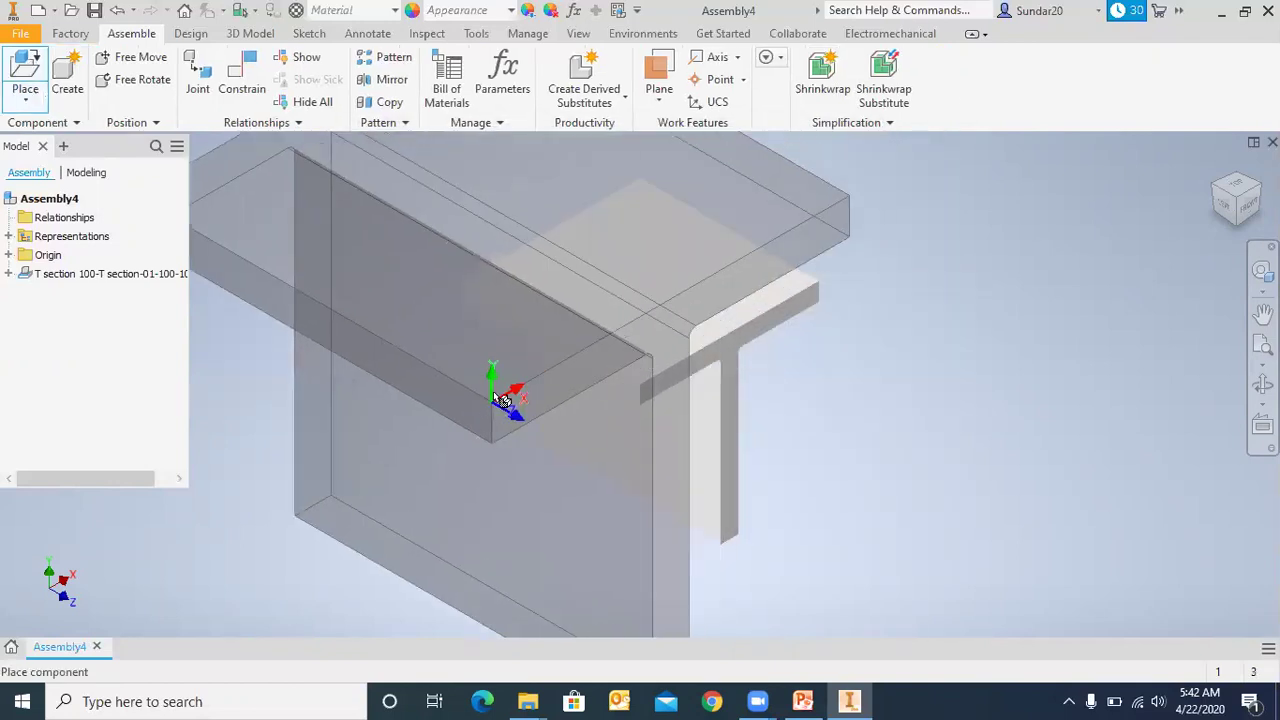
scroll(514, 400, "up", 3)
left_click(625, 305)
right_click(620, 310)
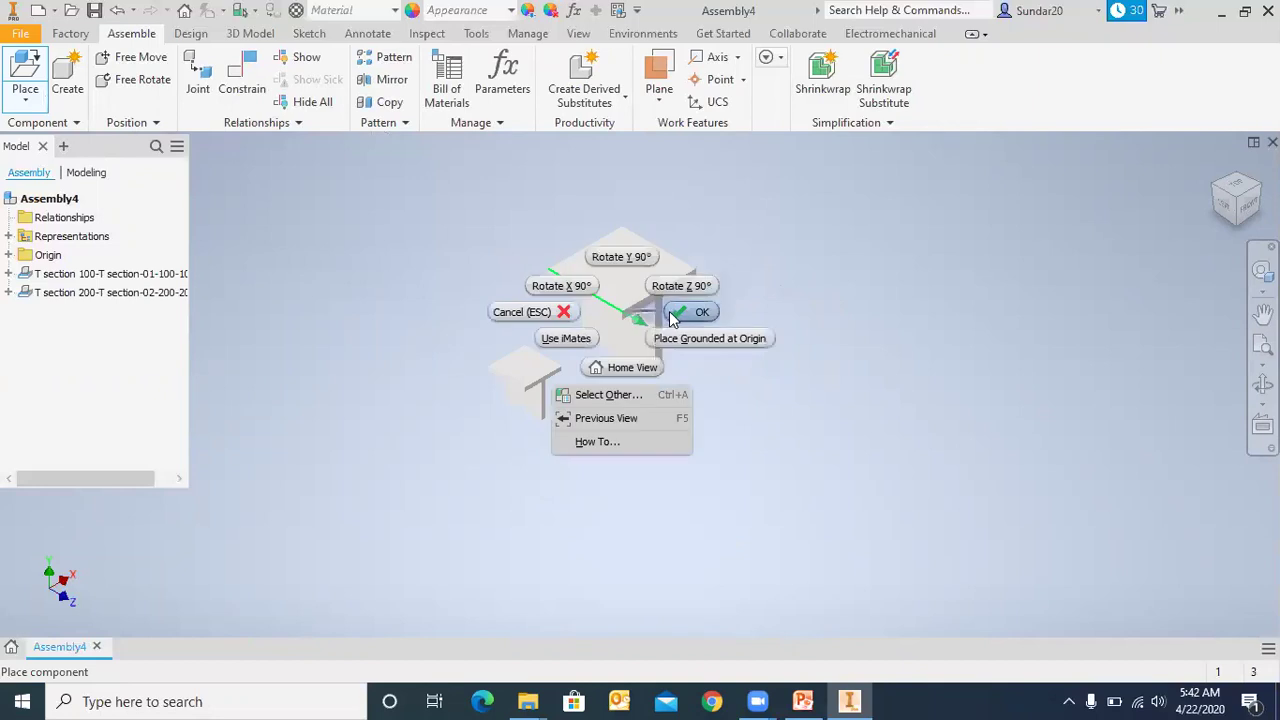
left_click(631, 272)
- Choose the T section family from Content Center's Custom category for a third placement
scroll(631, 272, "down", 3)
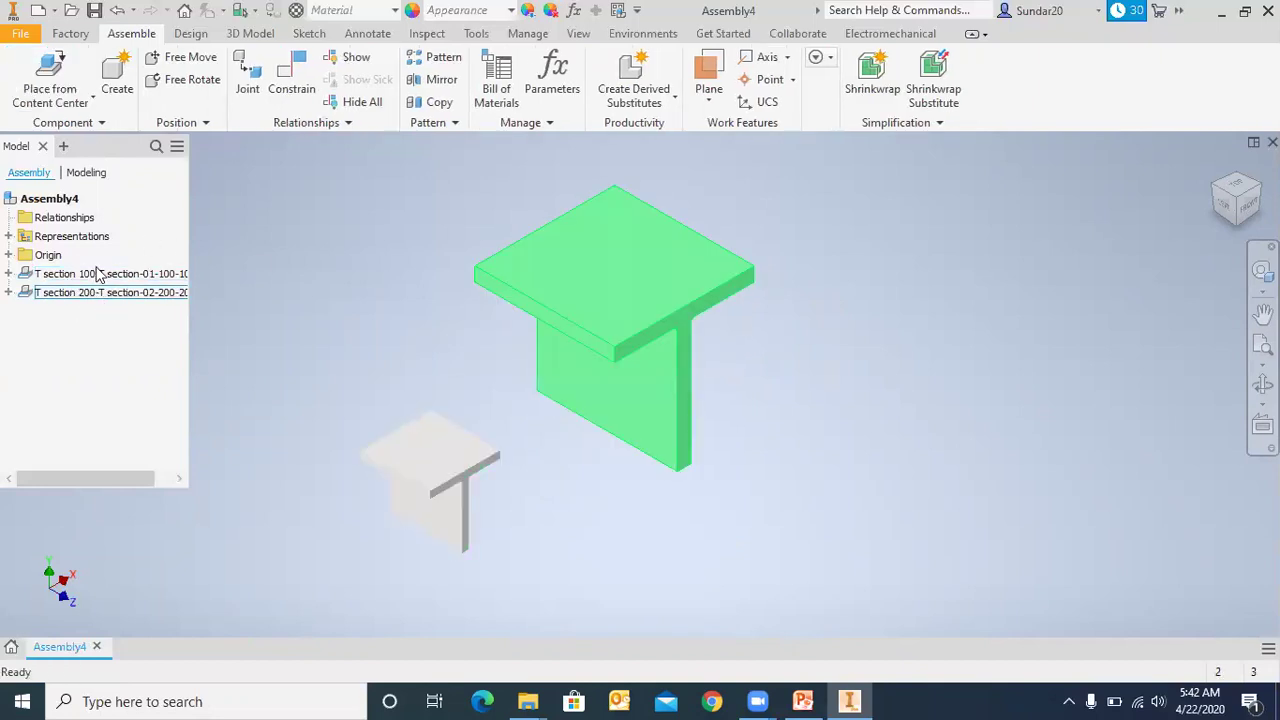
left_click(60, 97)
left_click(83, 170)
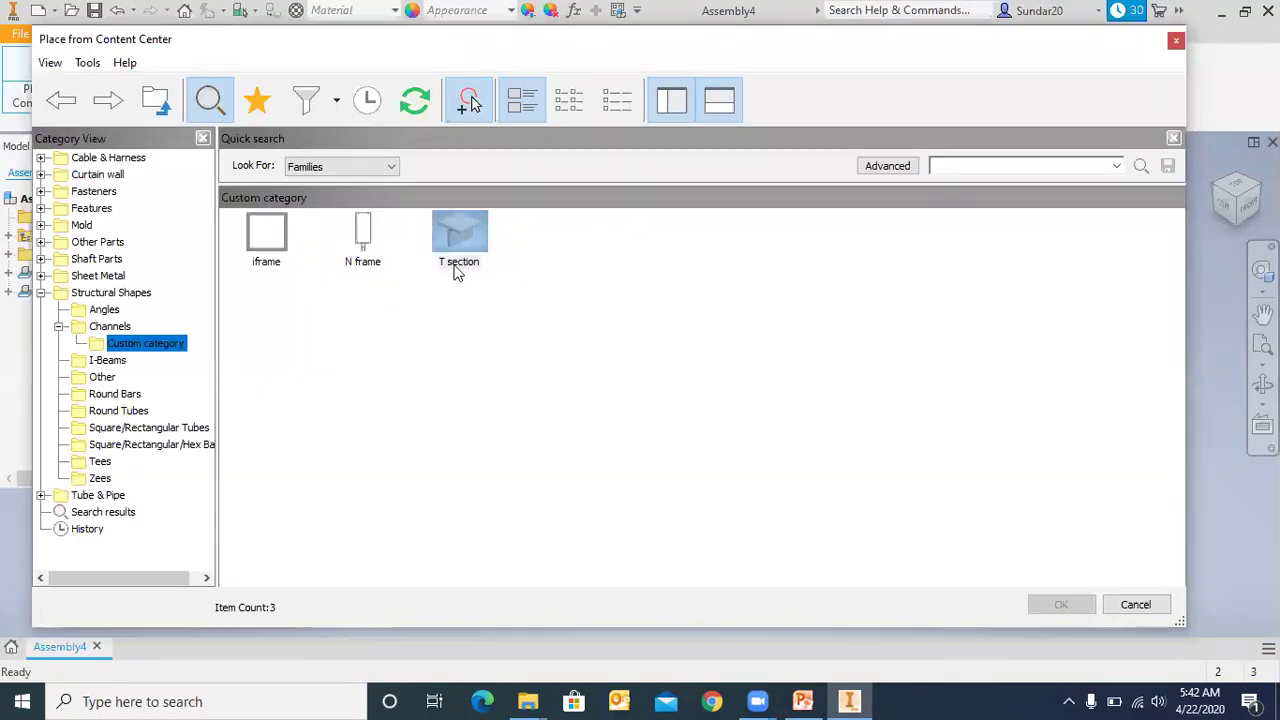
double_click(452, 258)
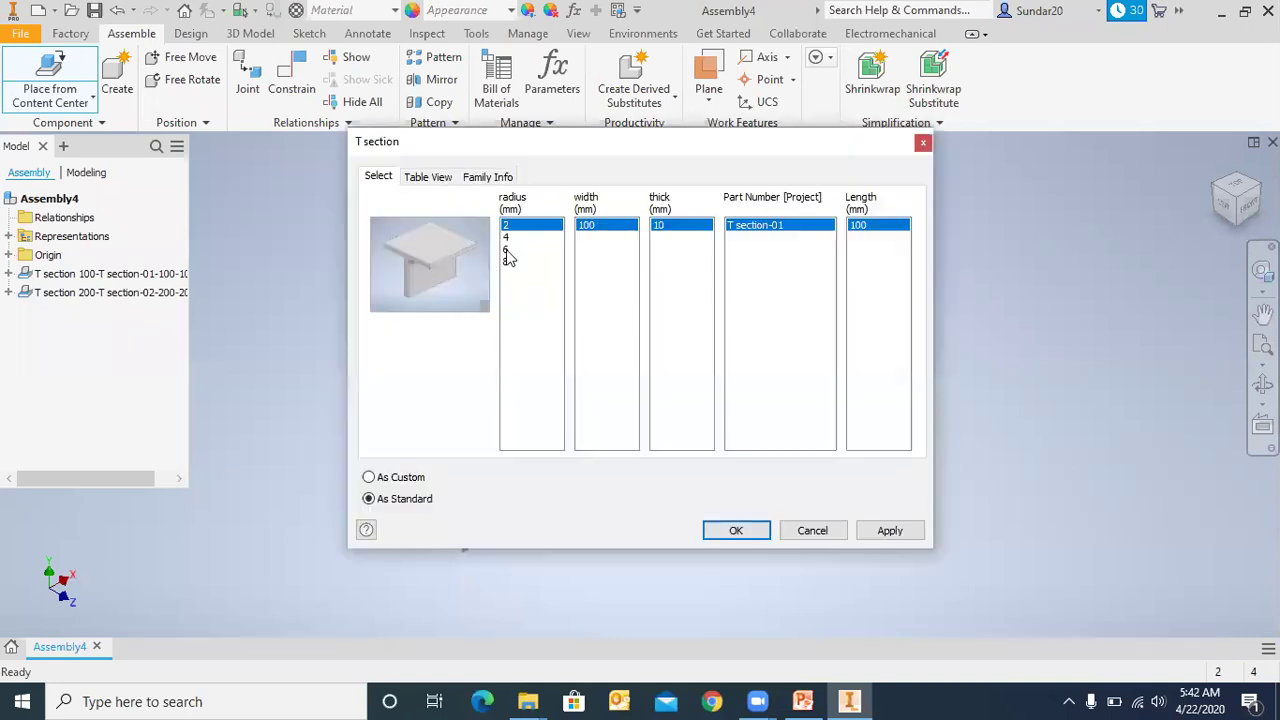
- Place one standard T section with a 6 mm radius behind the two existing ones
left_click(508, 249)
left_click(736, 530)
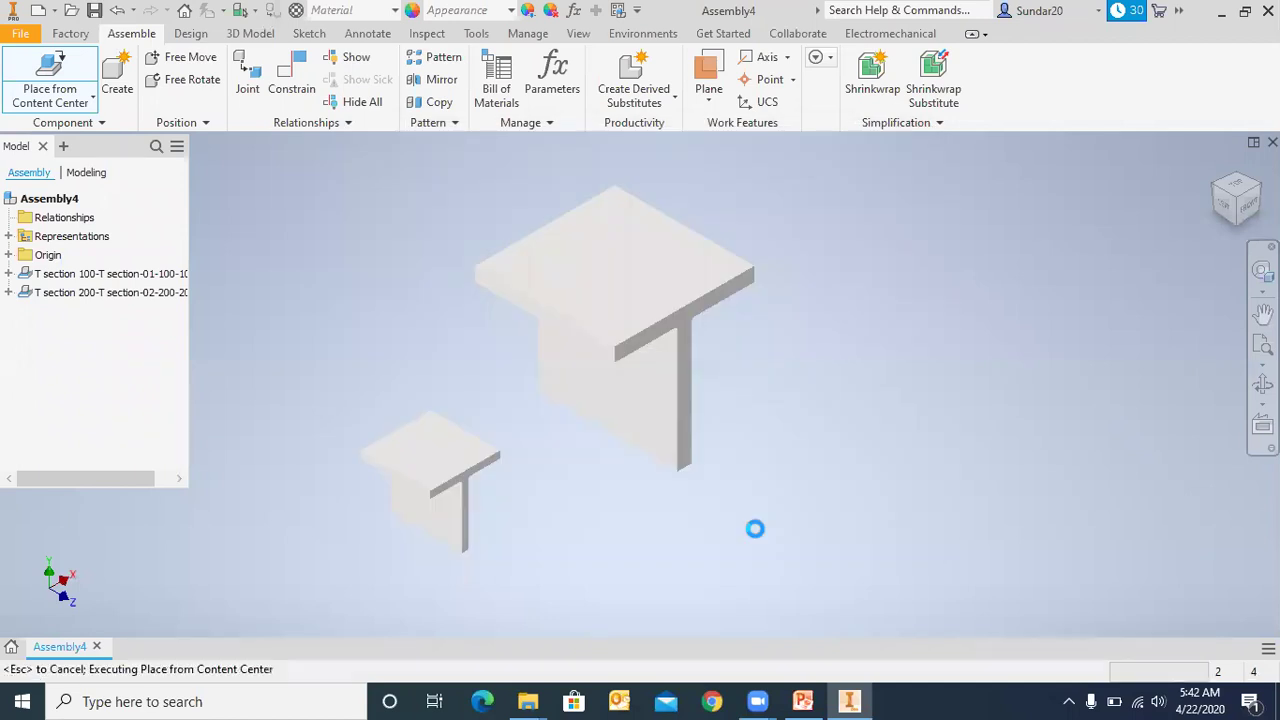
scroll(680, 491, "up", 5)
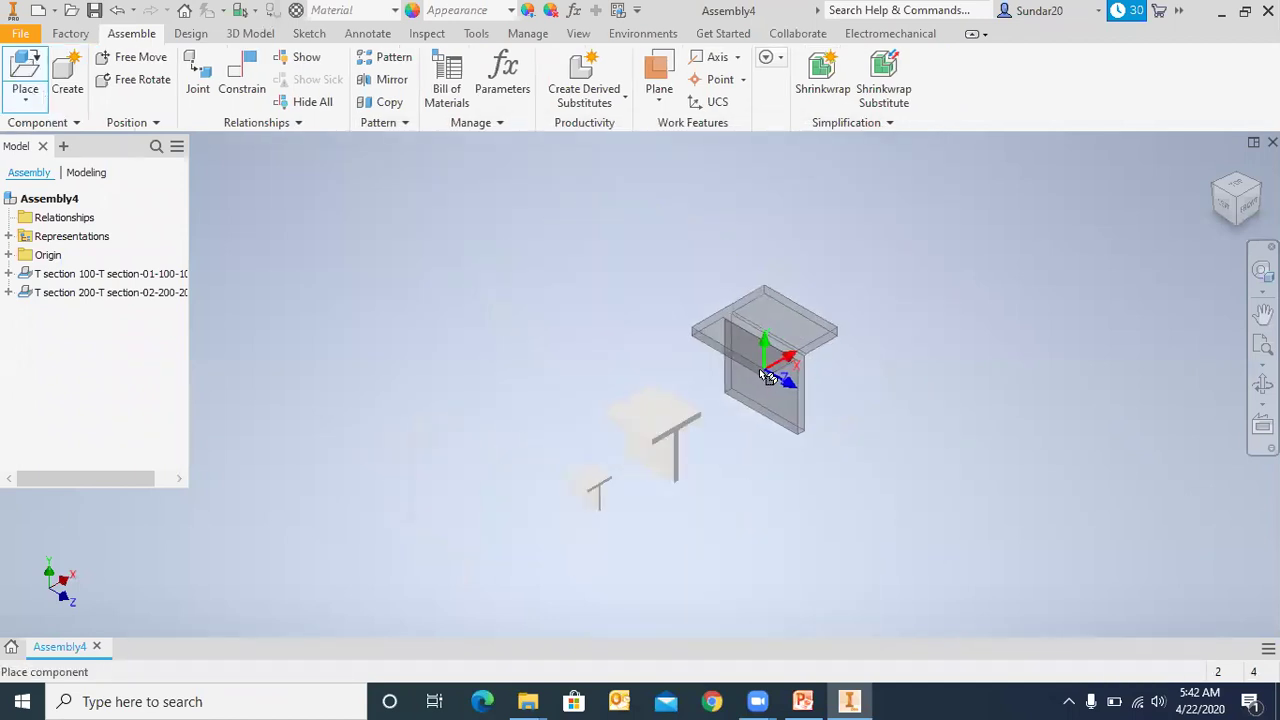
left_click(765, 398)
right_click(765, 398)
left_click(798, 396)
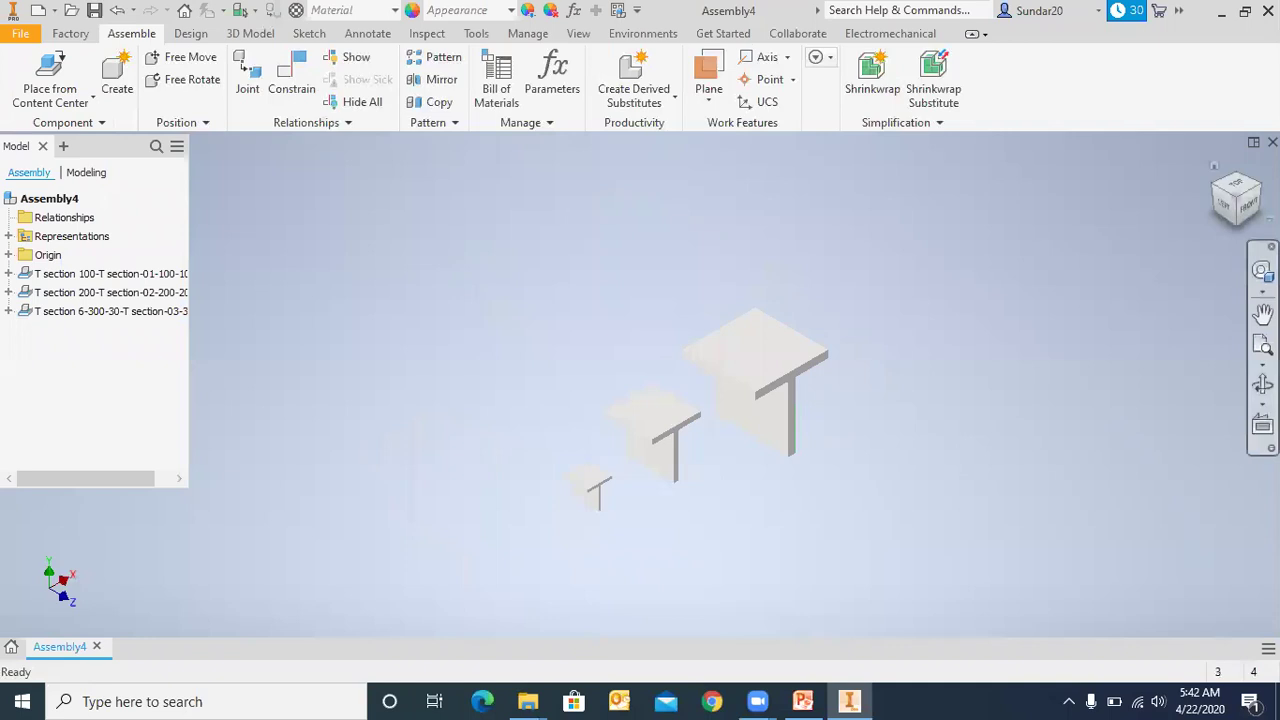
- Compare the sizes of the three placed T sections in the front view and in an isometric view
left_click(1250, 205)
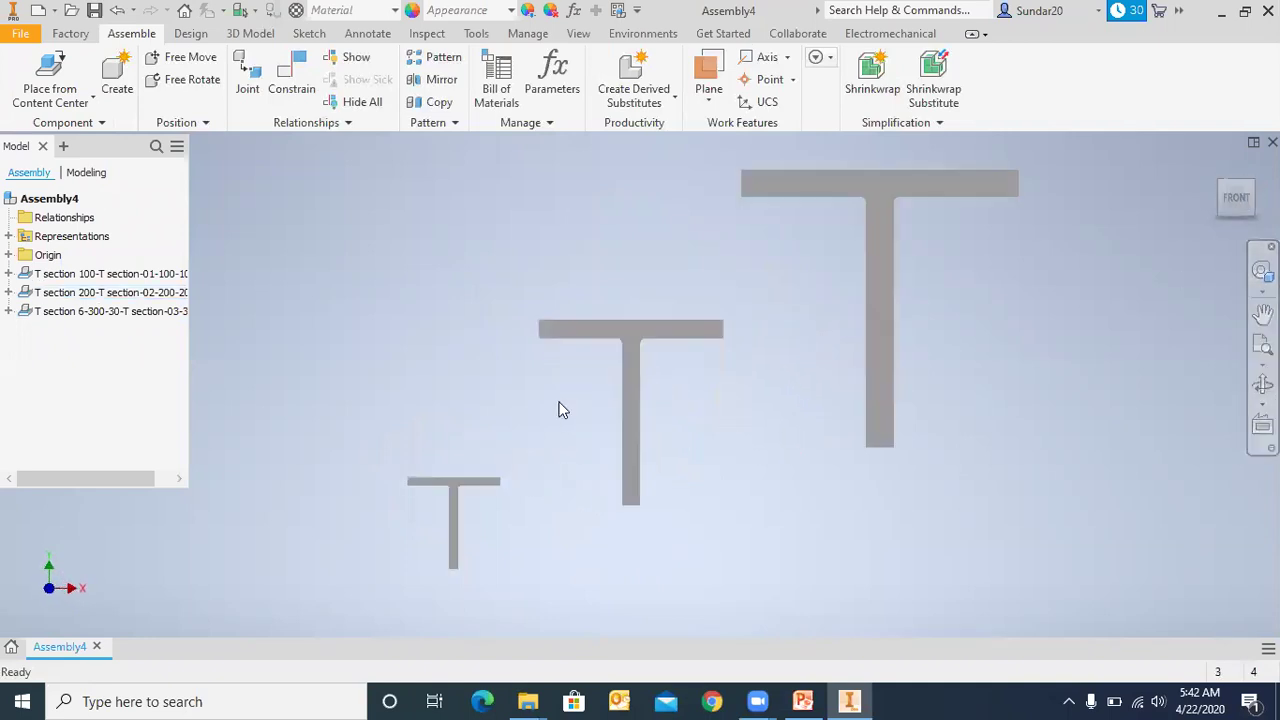
left_click(1217, 199)
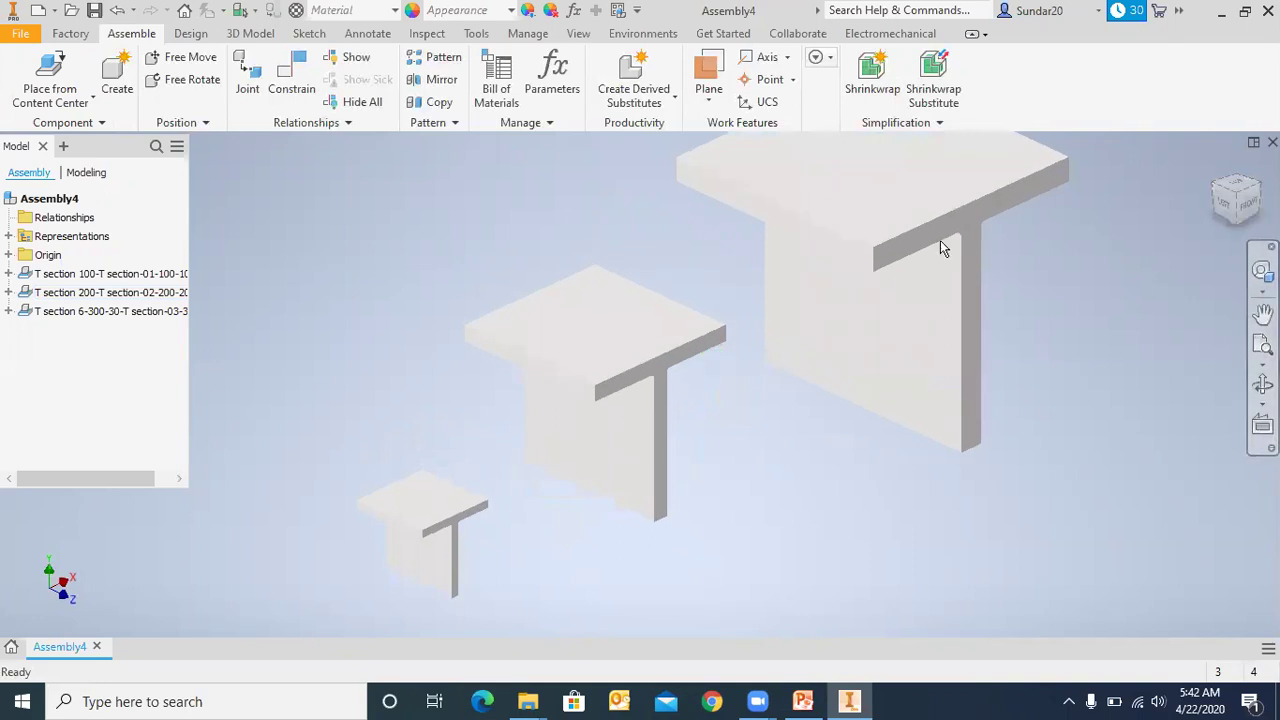
scroll(463, 374, "down", 2)
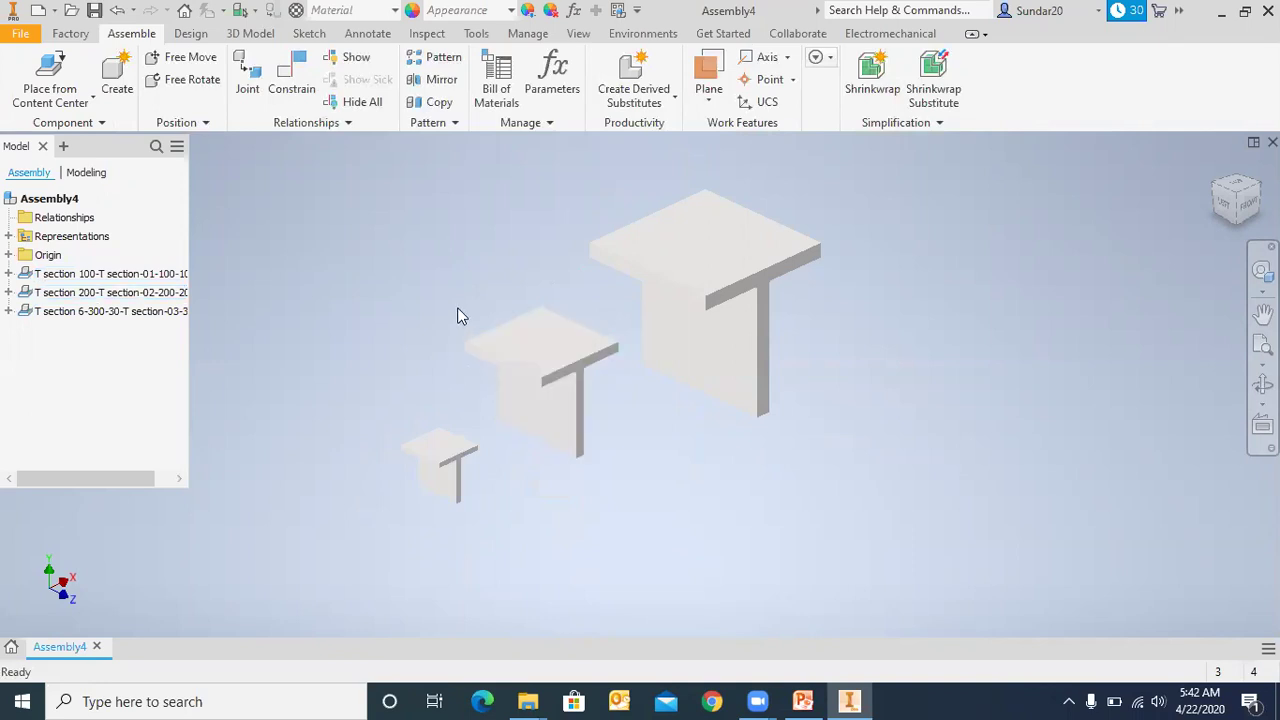
scroll(473, 305, "down", 3)
scroll(475, 340, "up", 2)
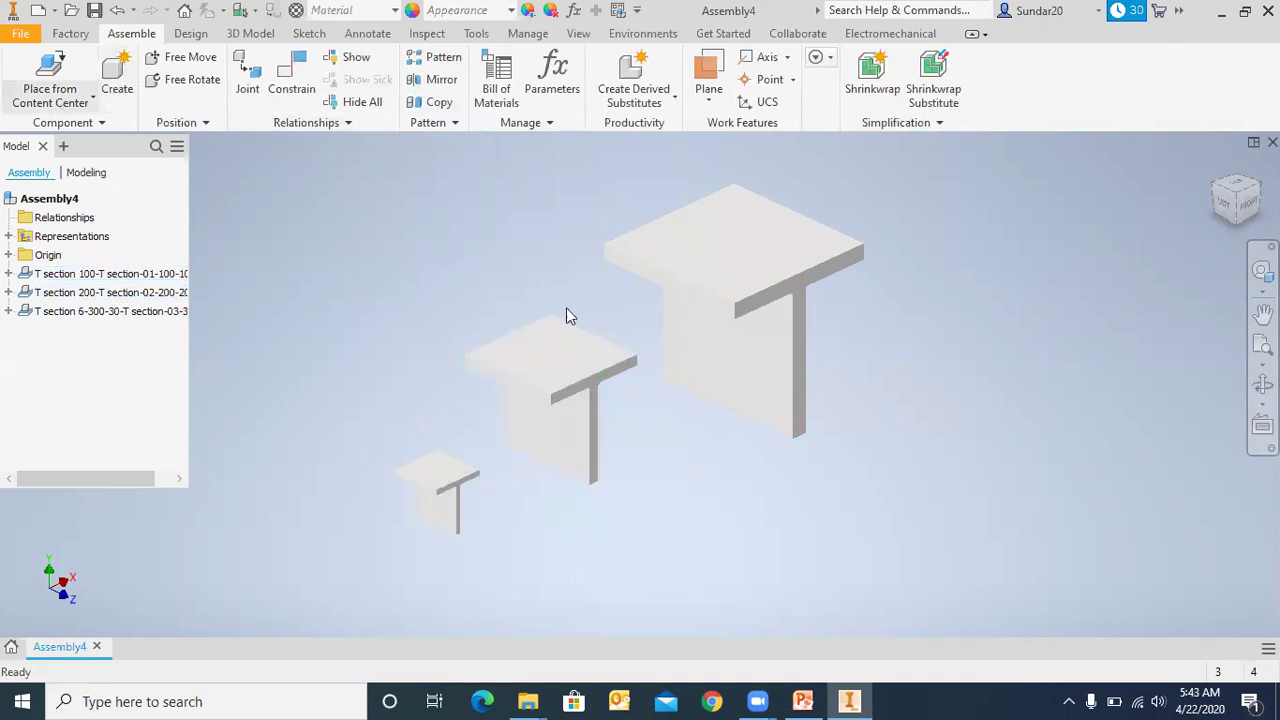
left_click(743, 320)
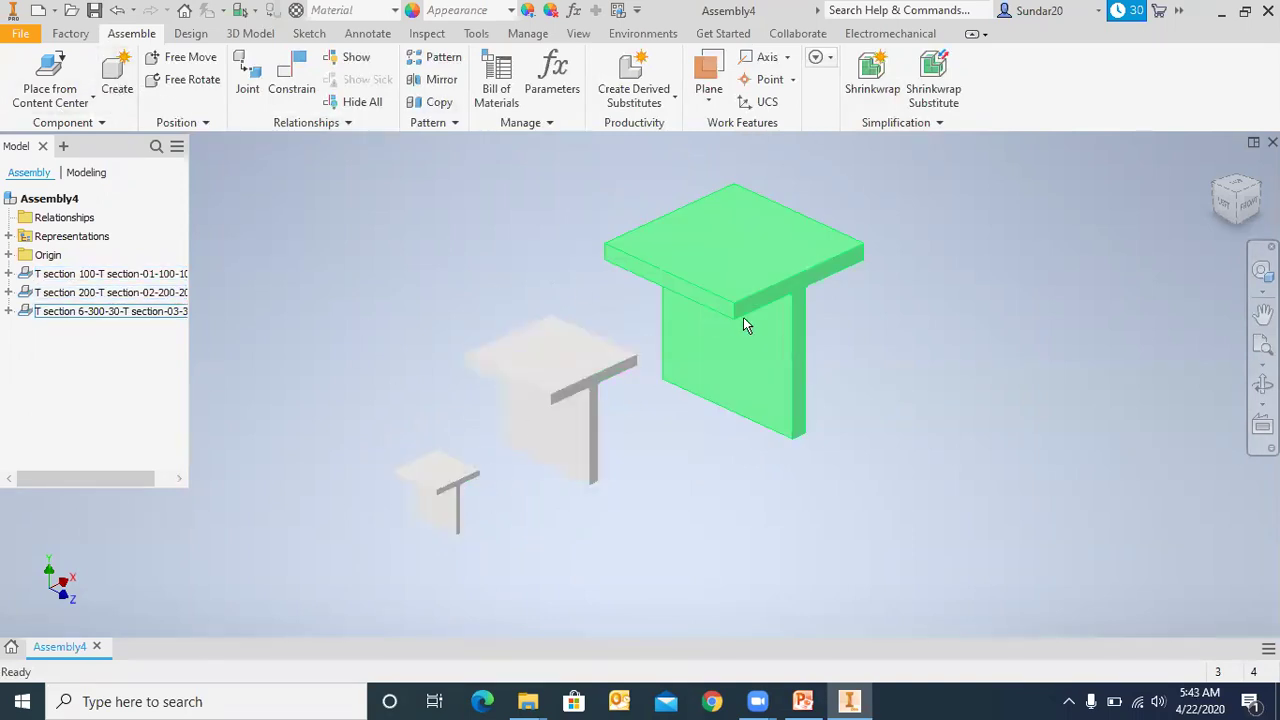
left_click(645, 320)
left_click(736, 282)
left_click(645, 333)
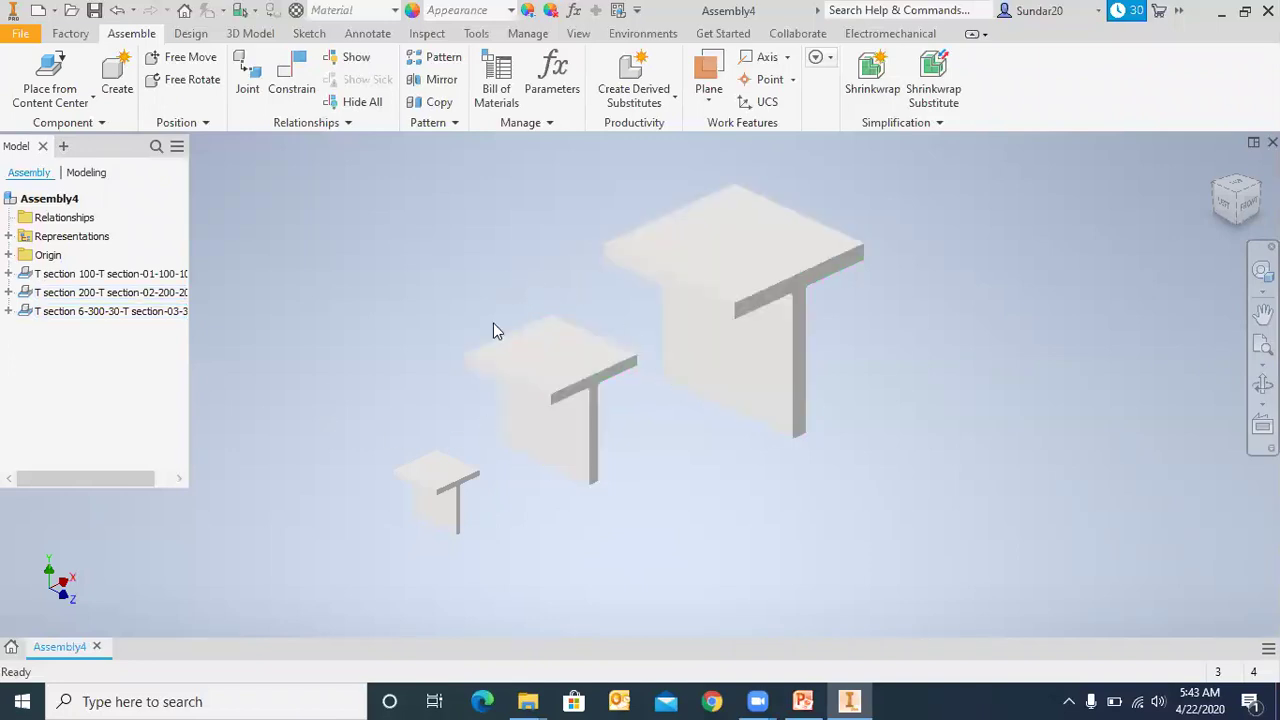
left_click(510, 382)
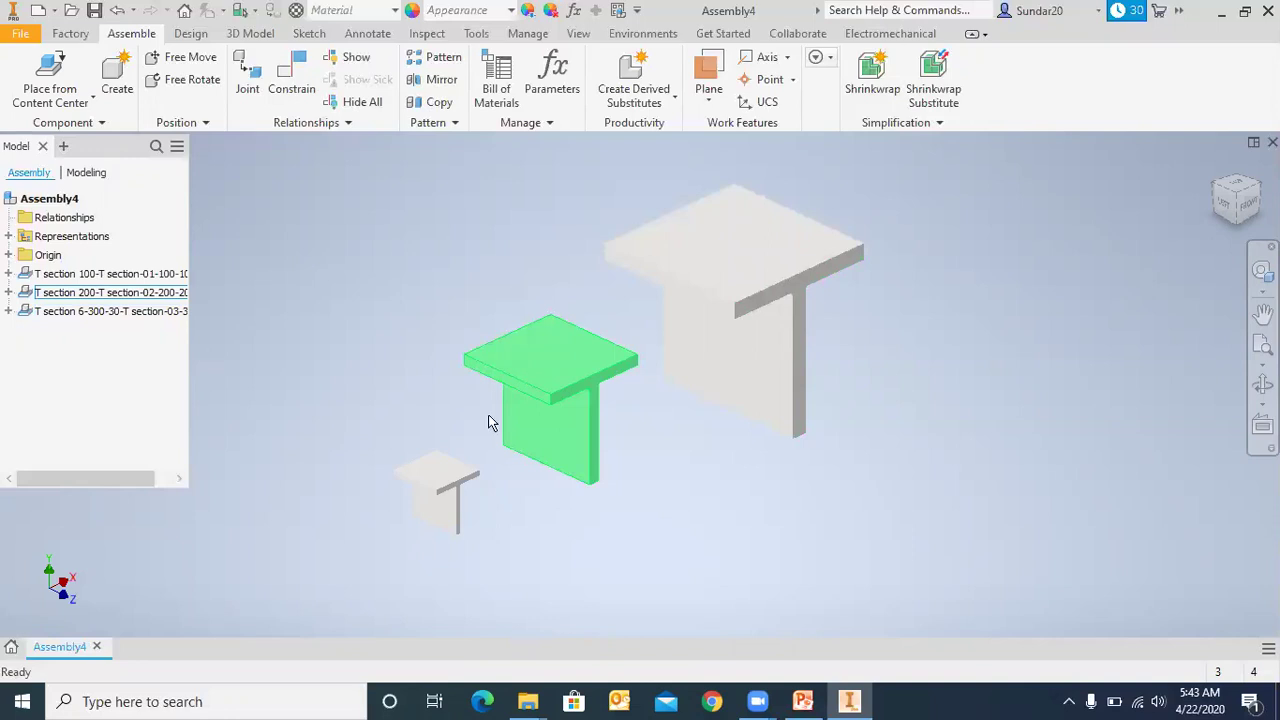
left_click(443, 503)
left_click(726, 309)
left_click(640, 330)
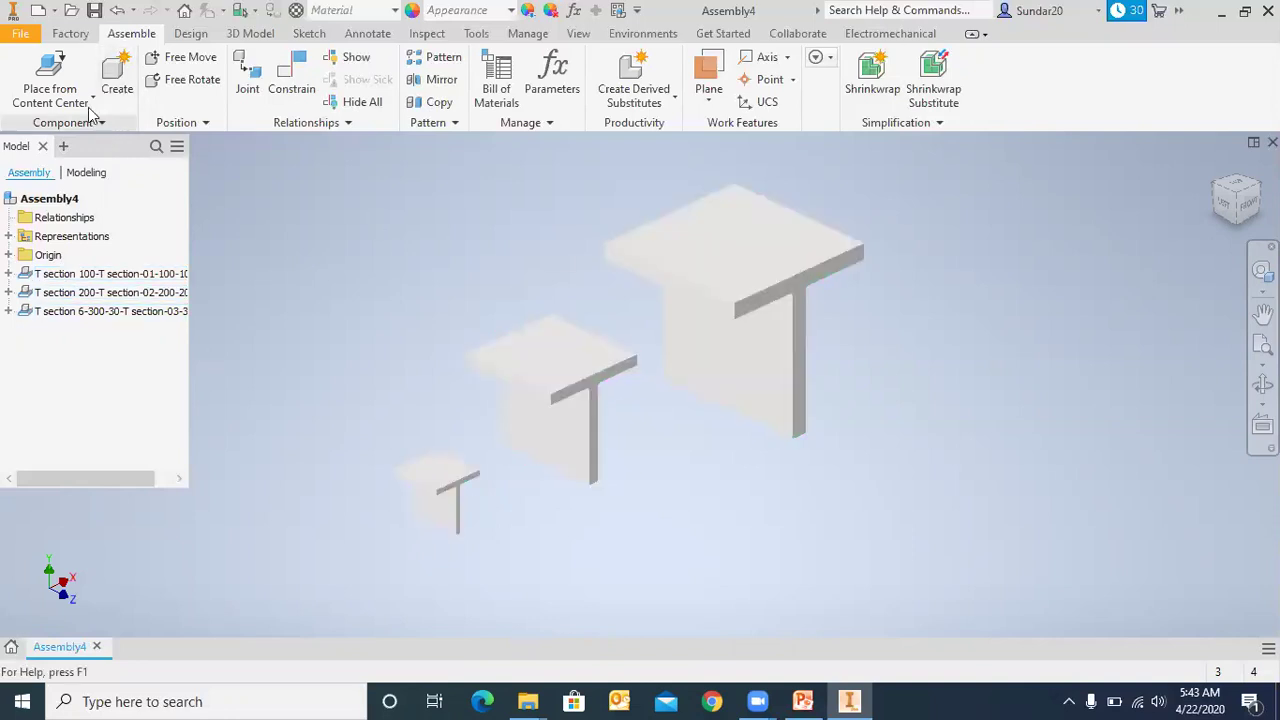
left_click(91, 100)
left_click(409, 230)
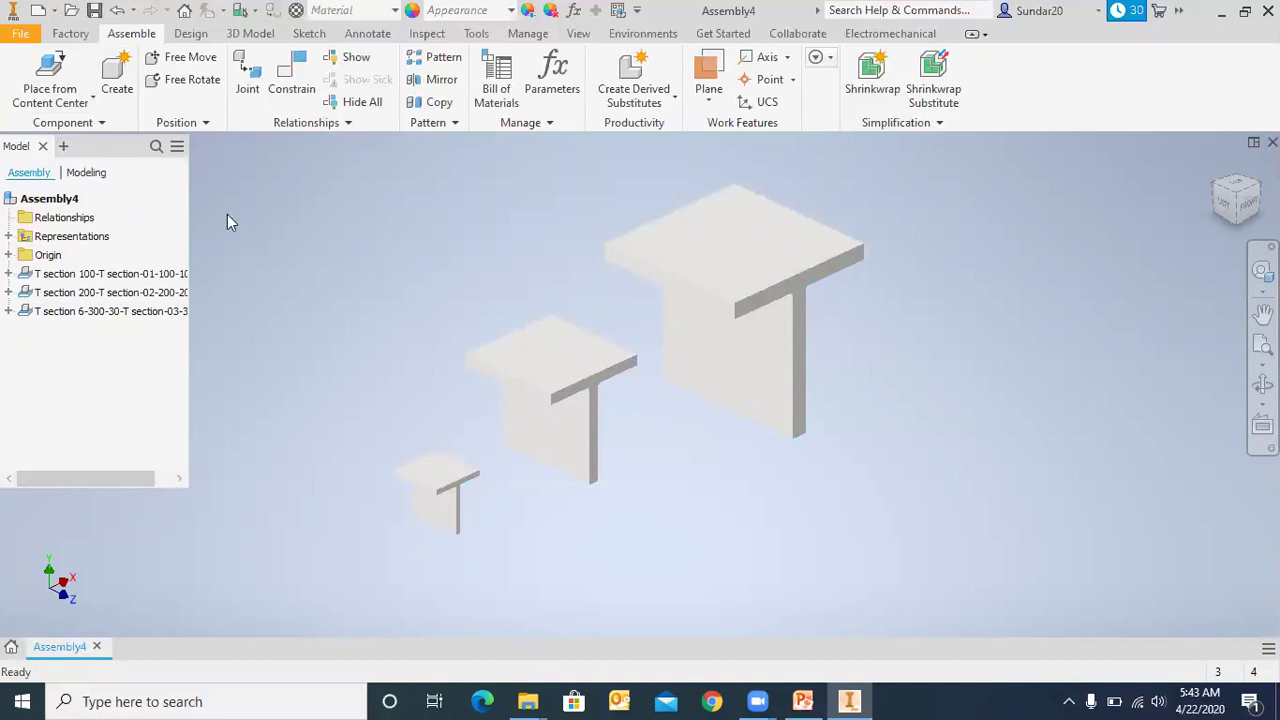
left_click(91, 100)
left_click(94, 110)
left_click(1262, 12)
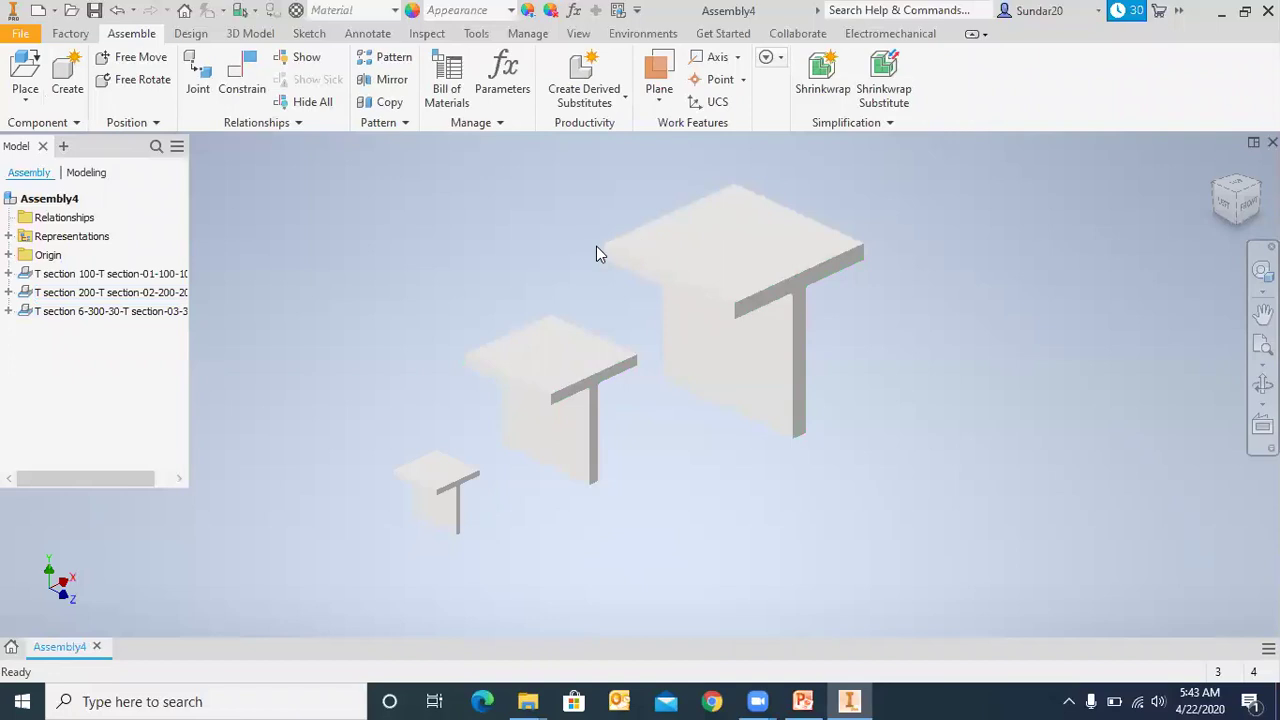
- Review the library views offered in the Content Center Editor, including Training library, and return to the Assembly4 document
left_click(11, 646)
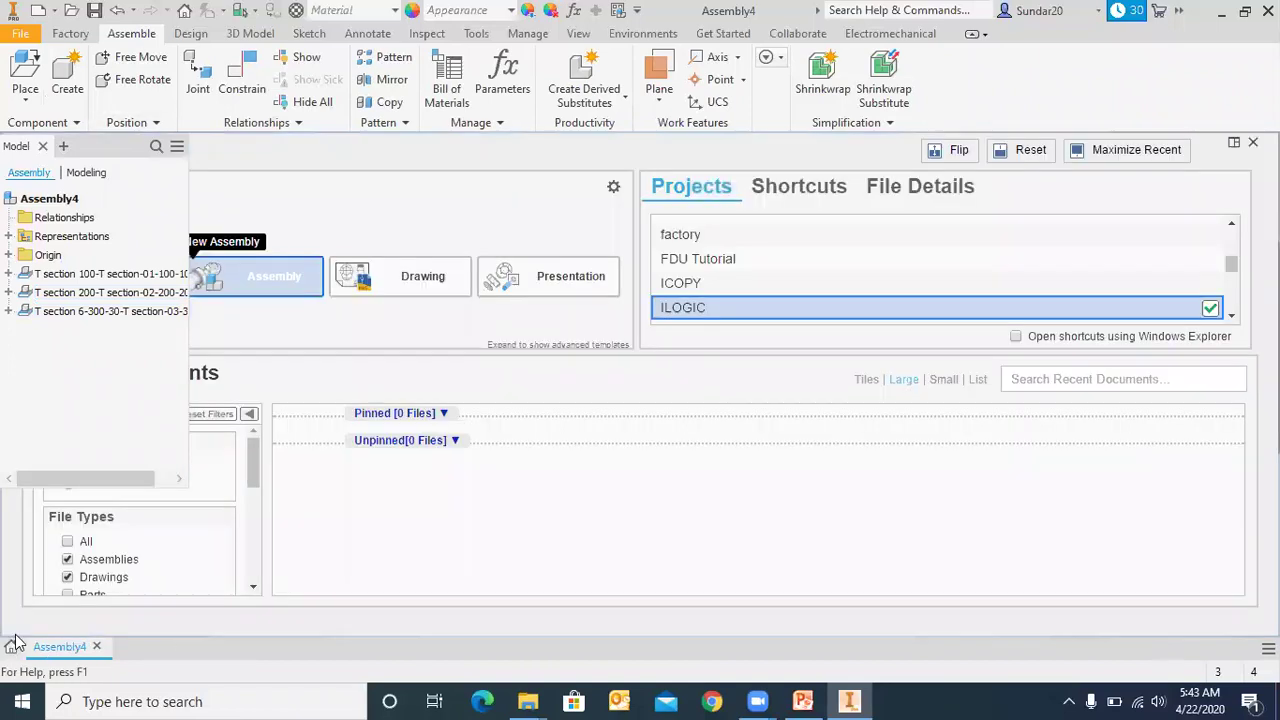
left_click(193, 33)
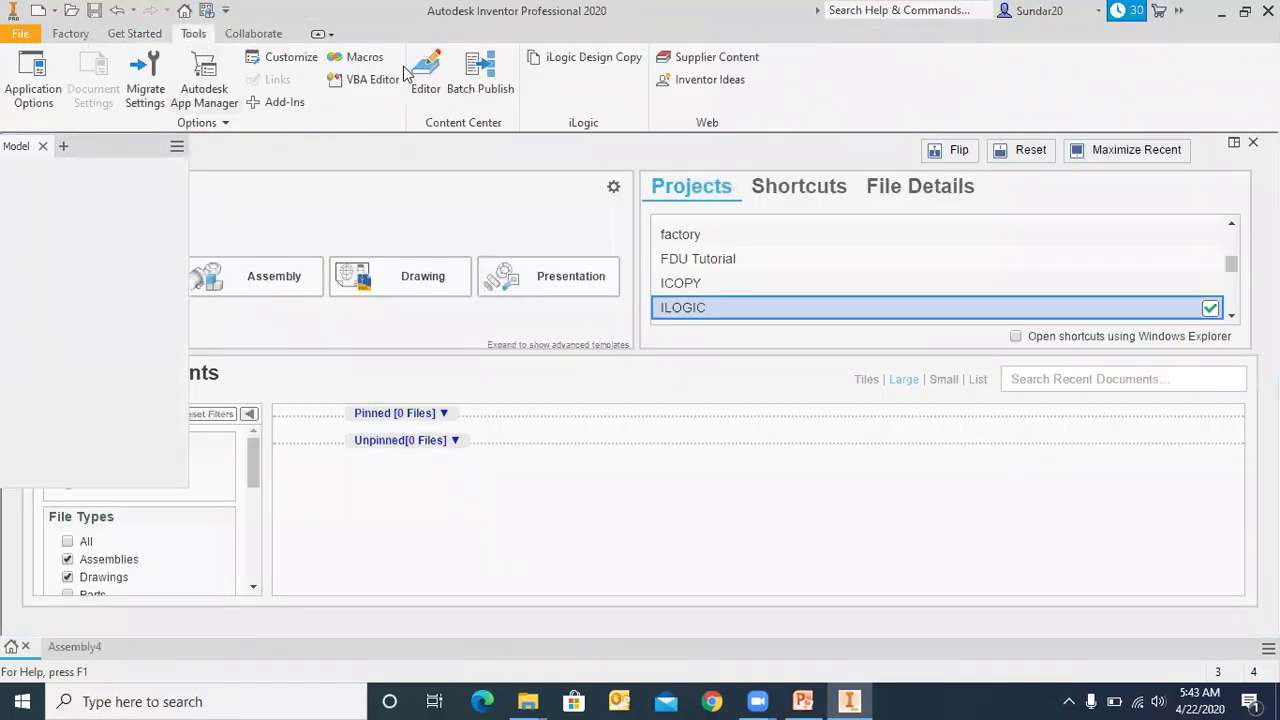
left_click(426, 76)
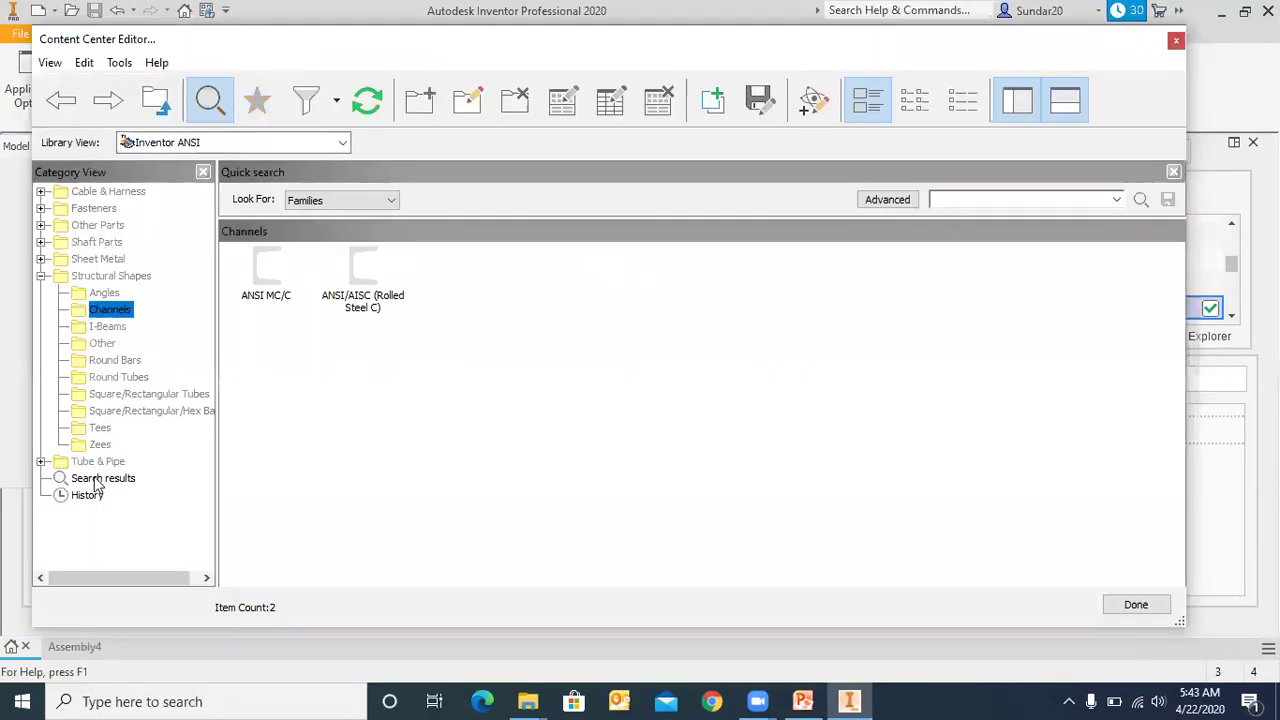
left_click(317, 145)
scroll(245, 212, "down", 3)
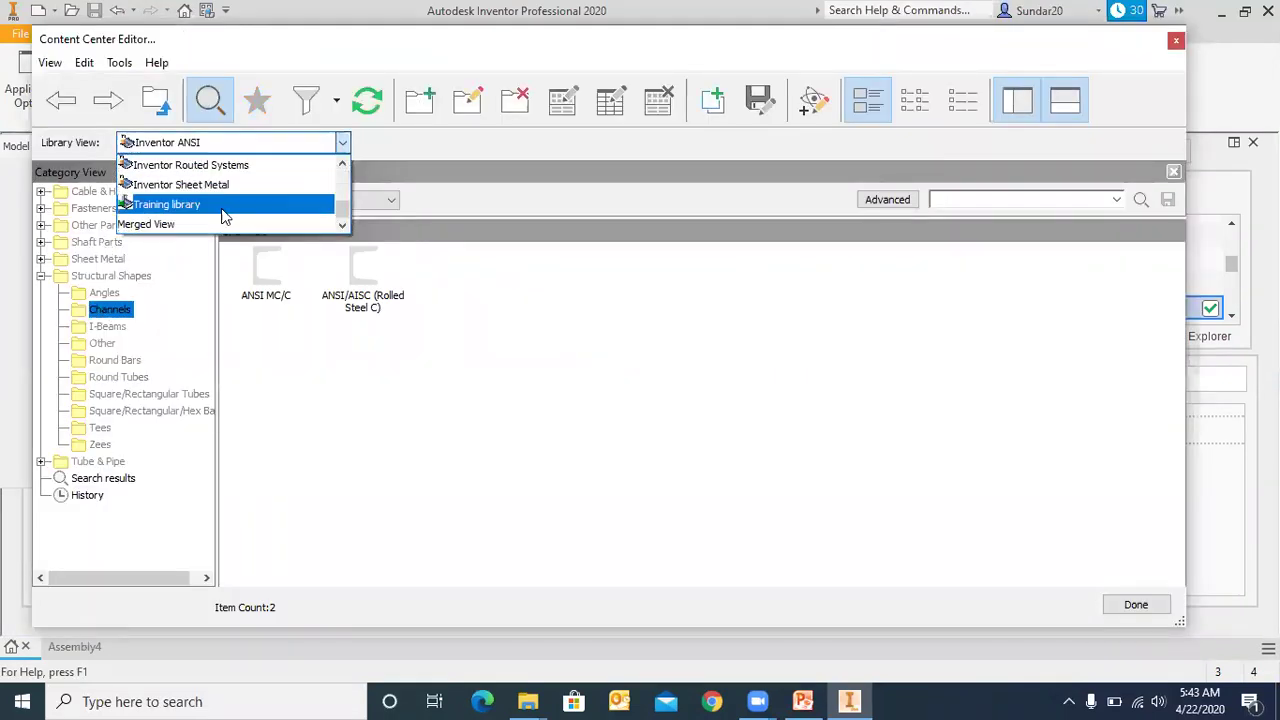
left_click(412, 148)
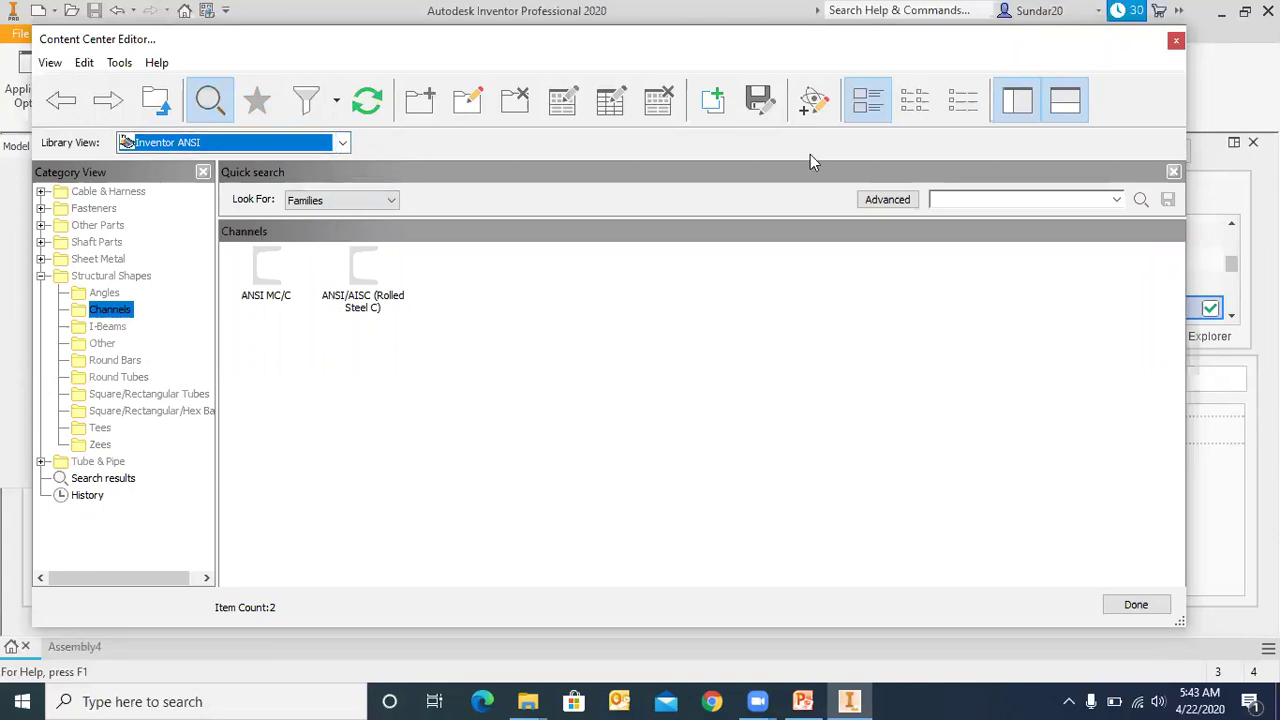
left_click(1177, 40)
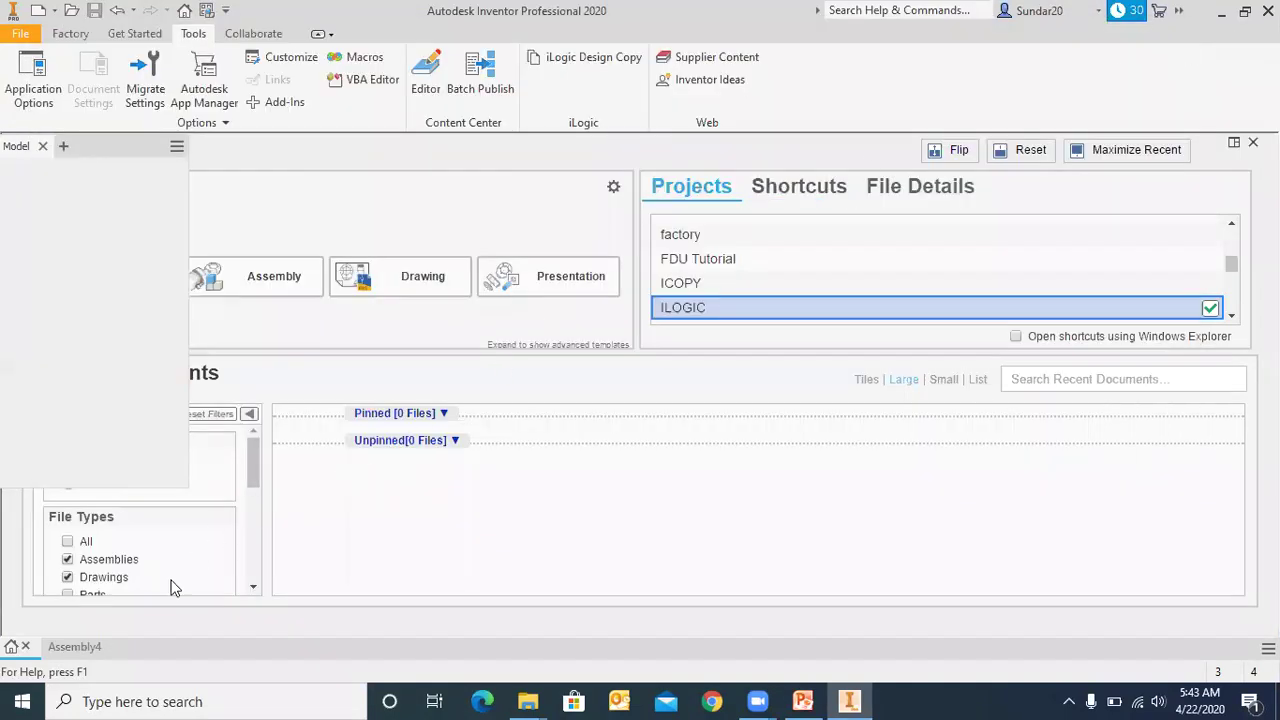
left_click(75, 647)
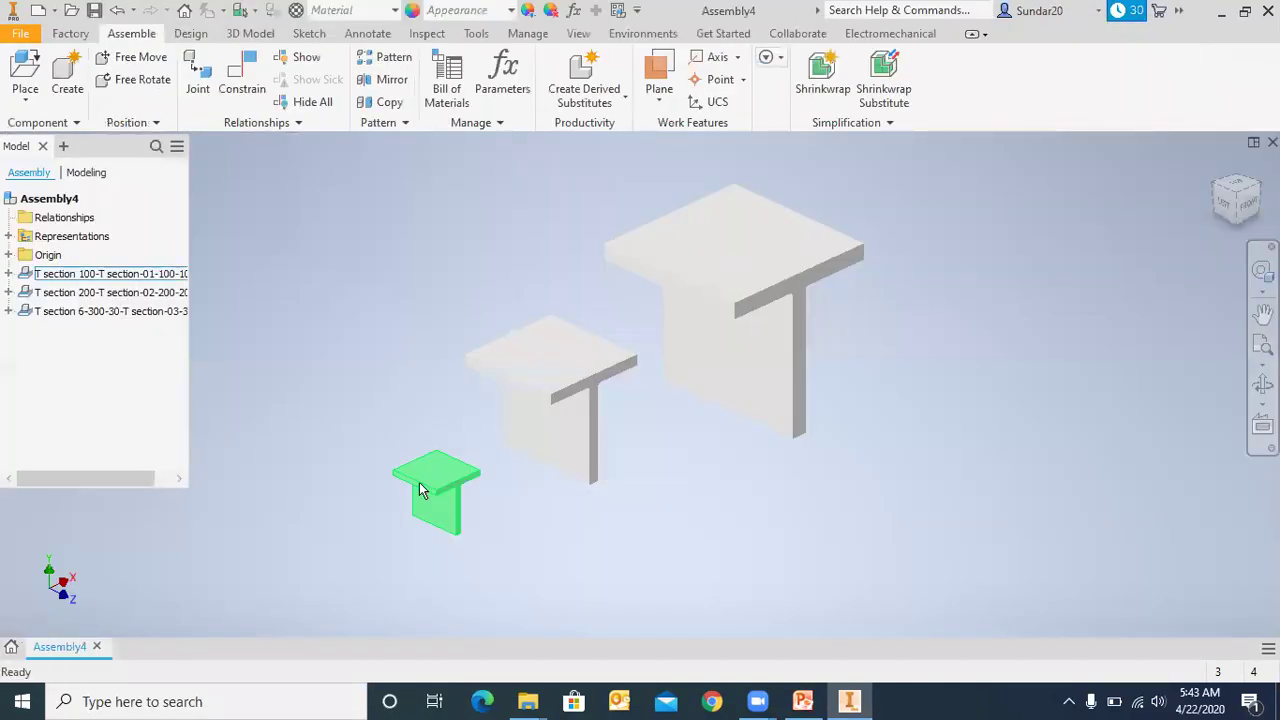